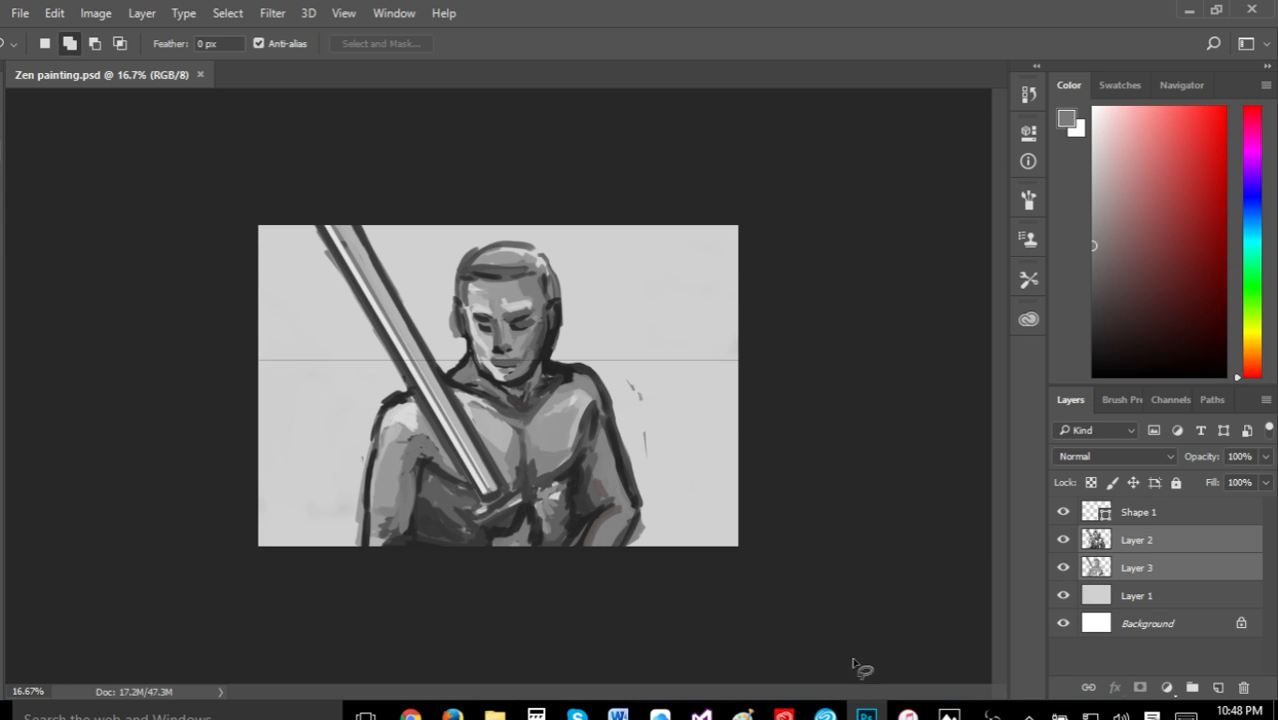
Check the Zen's World Music playlist in iTunes and return to the painting in Photoshop
mouse_move(900, 714)
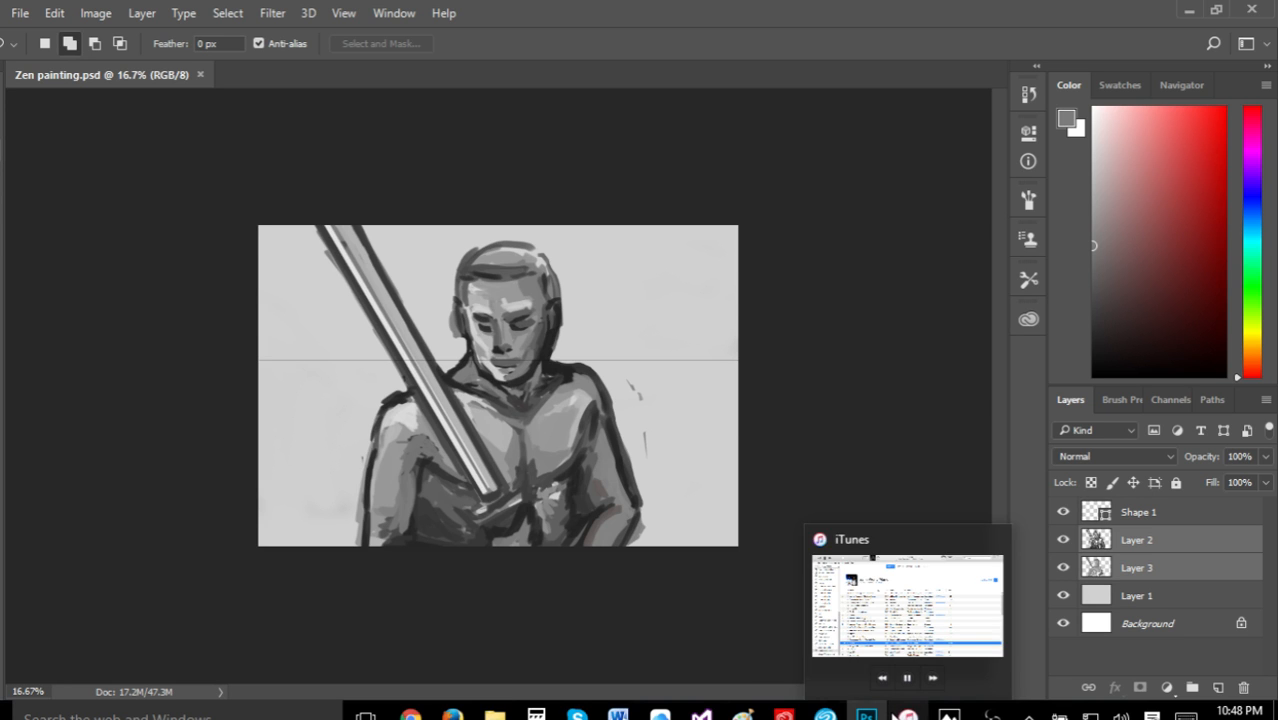
click(905, 714)
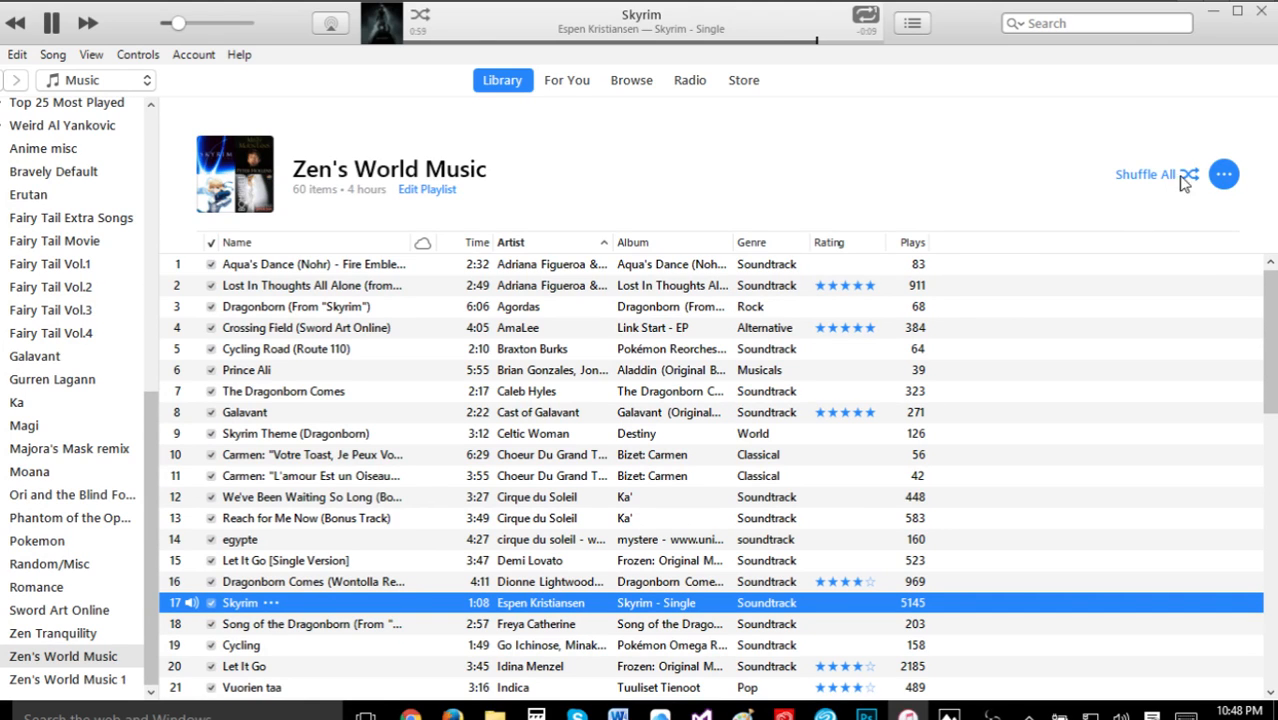
click(1212, 20)
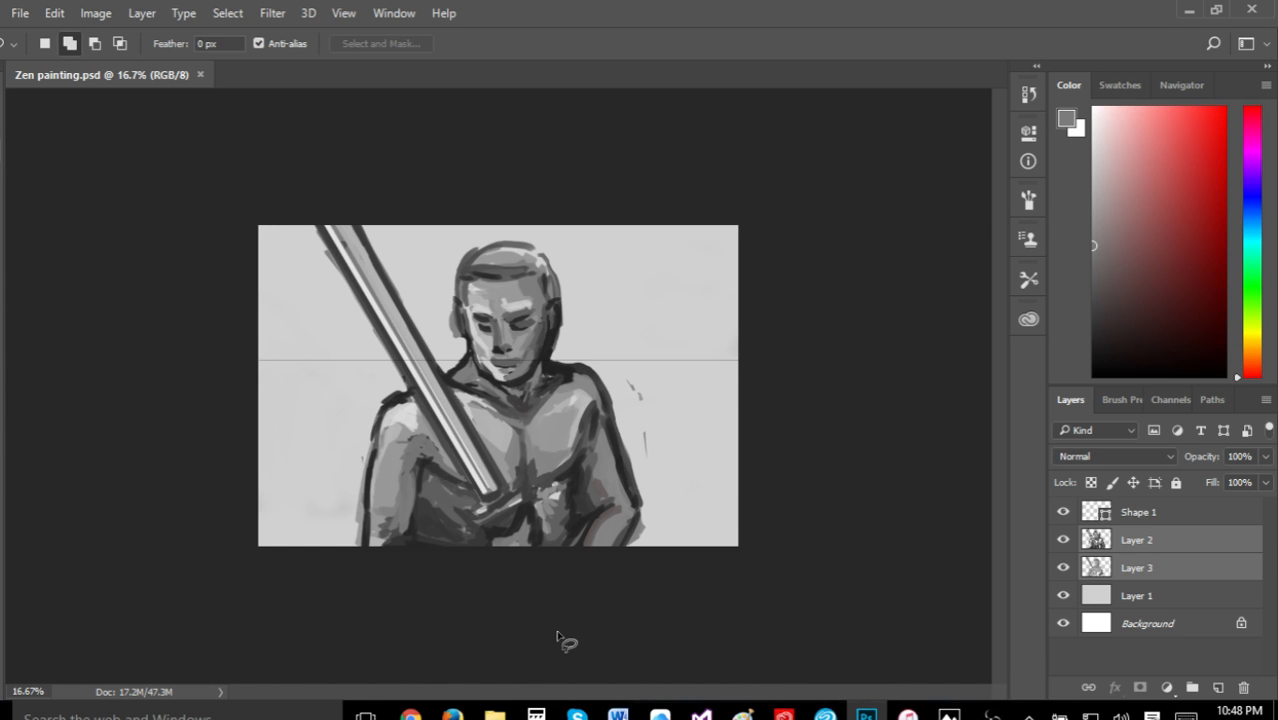
Preview the open reference images in Photos, including the armoured knight and the Zen portrait painting
mouse_move(507, 708)
mouse_move(948, 712)
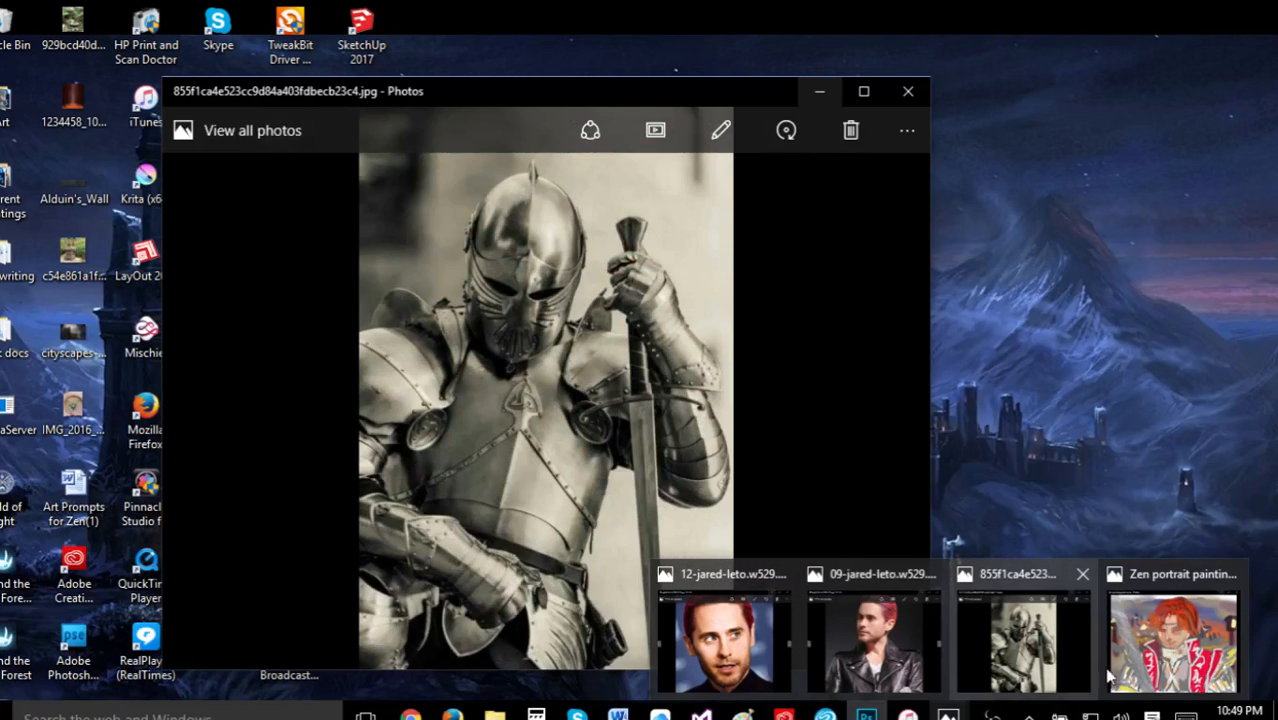
mouse_move(1140, 676)
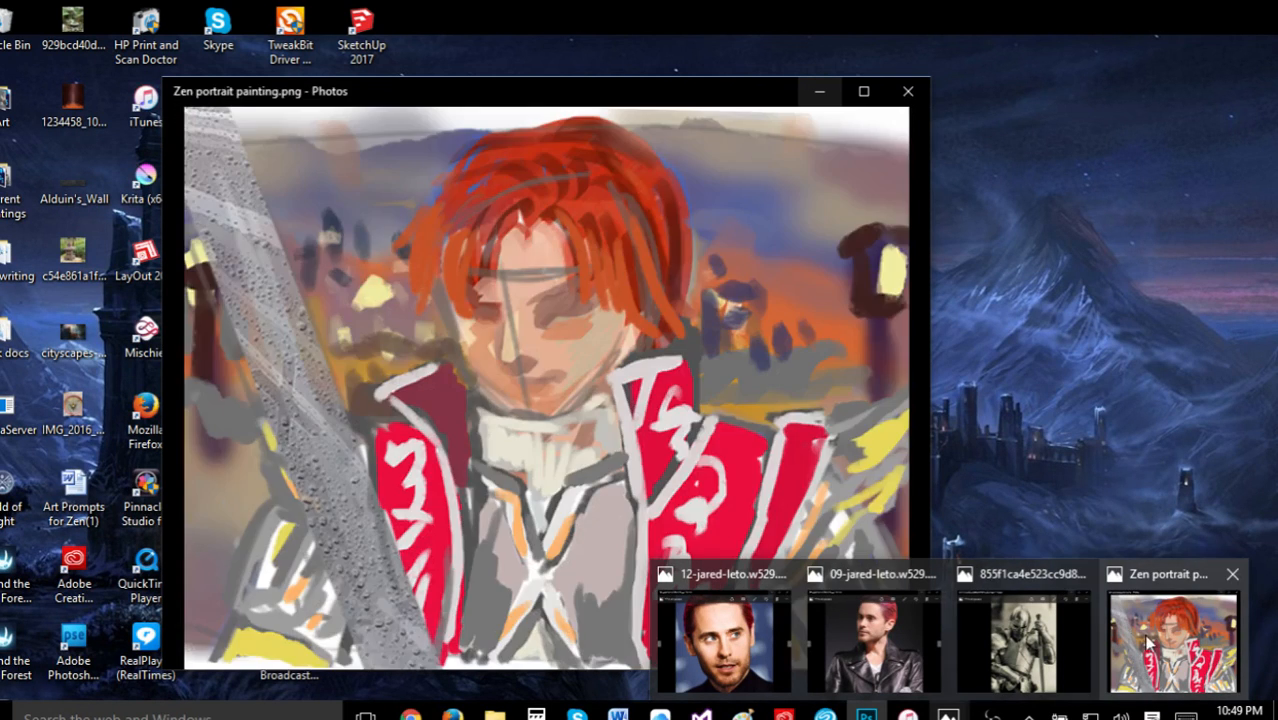
mouse_move(1030, 685)
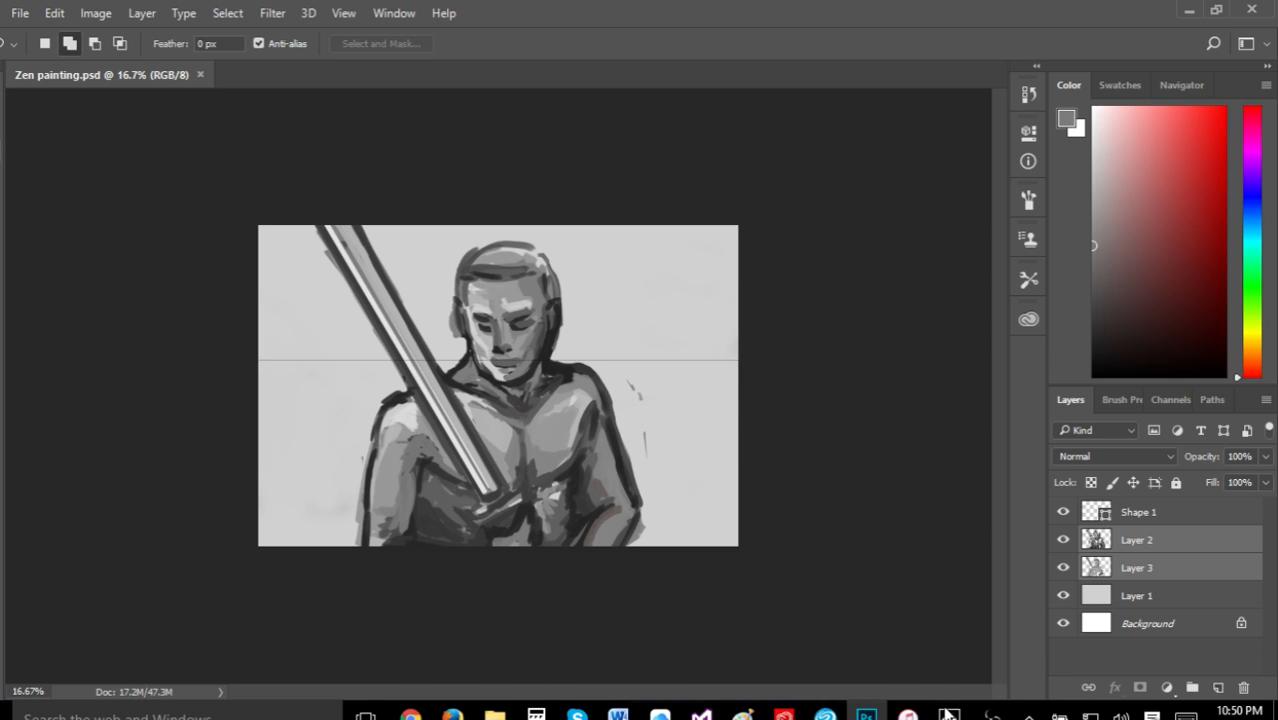
mouse_move(949, 714)
Sample the dark outline colour beside the hair and set the brush size to 29 px
key(i)
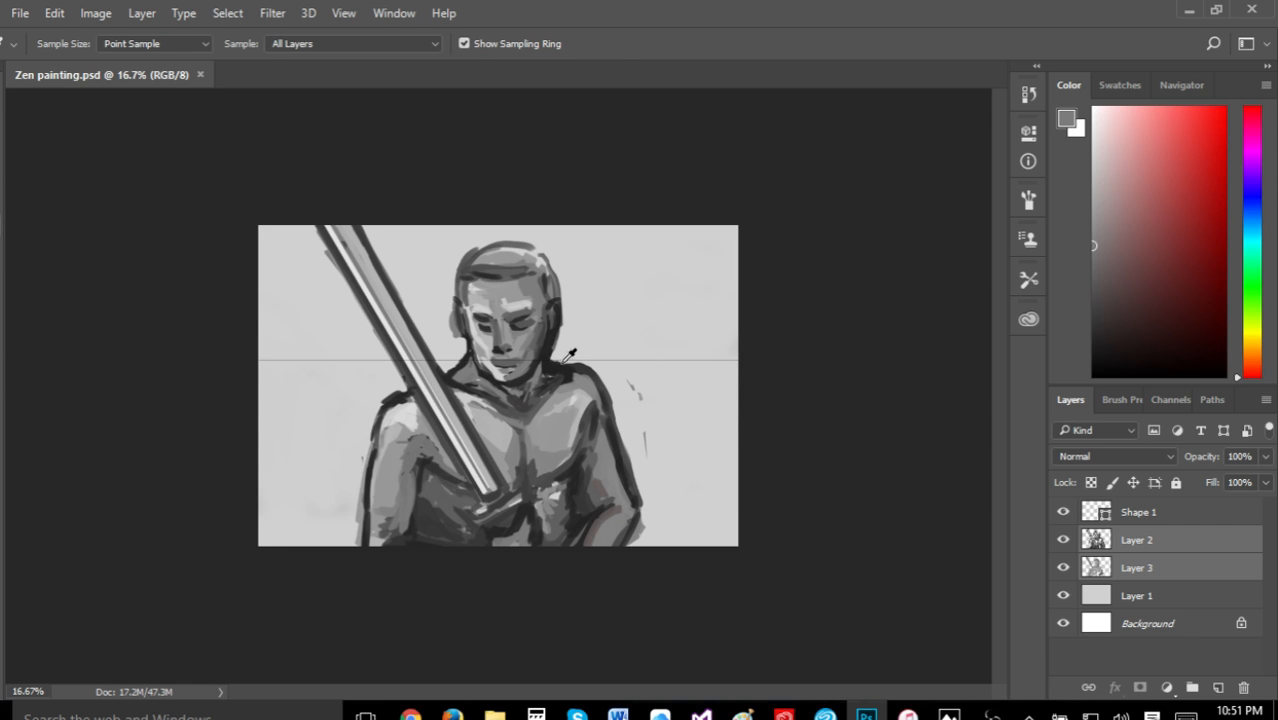
click(458, 284)
key(b)
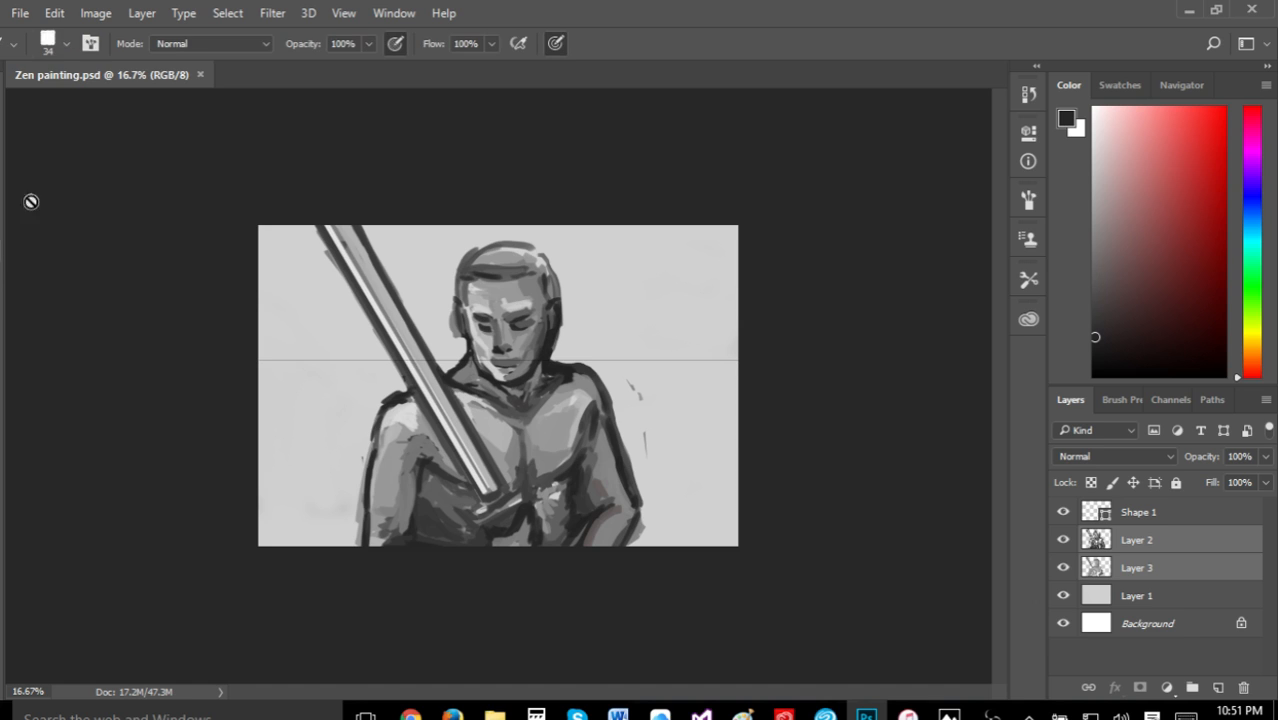
click(47, 43)
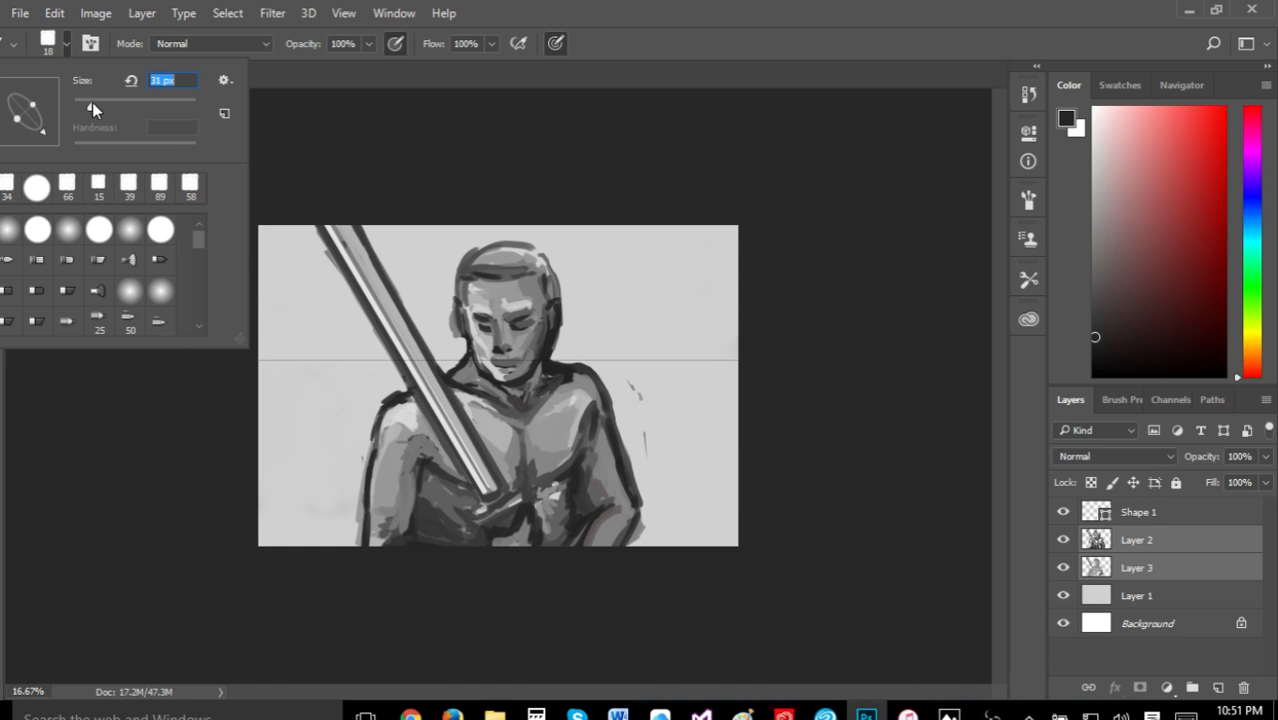
drag(92, 102, 89, 103)
click(313, 181)
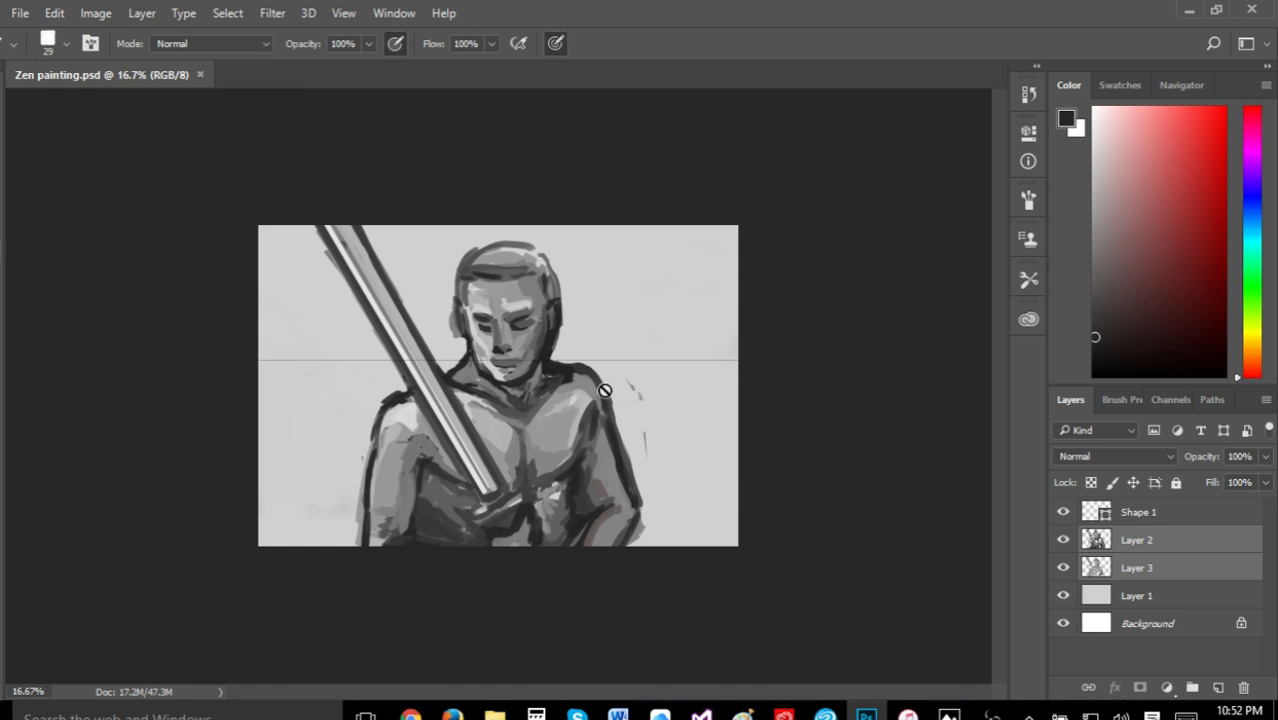
Make Layer 2 the only selected layer for painting, leaving its name as it is
double_click(1145, 548)
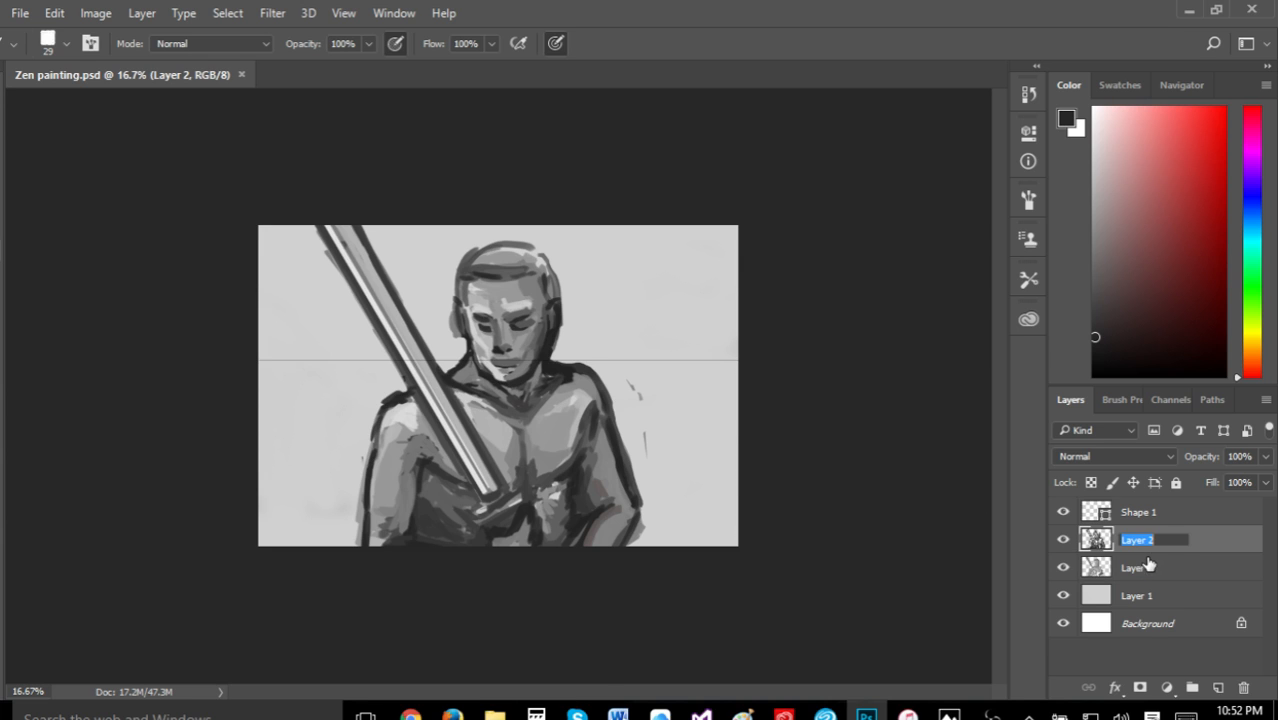
double_click(1147, 573)
click(1149, 548)
Try a dark grey 32 px brush stroke running down from the shoulder beside the arm on Layer 2
key(i)
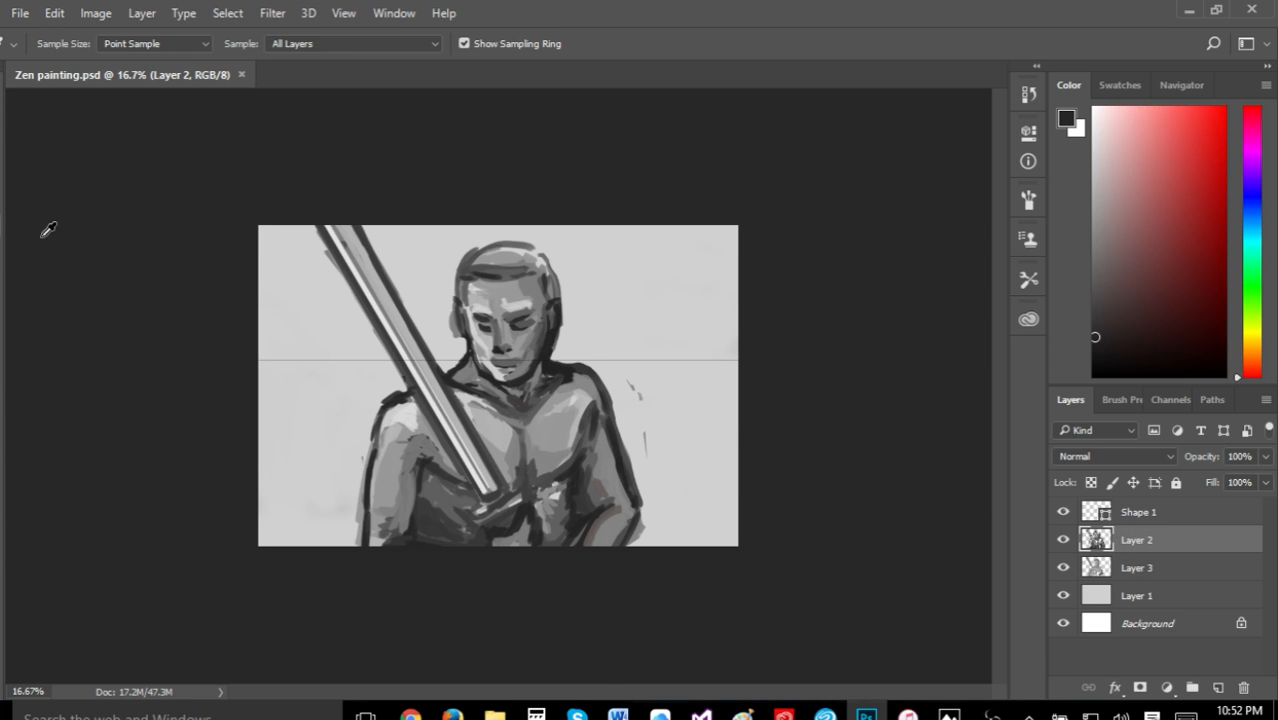
click(631, 444)
key(b)
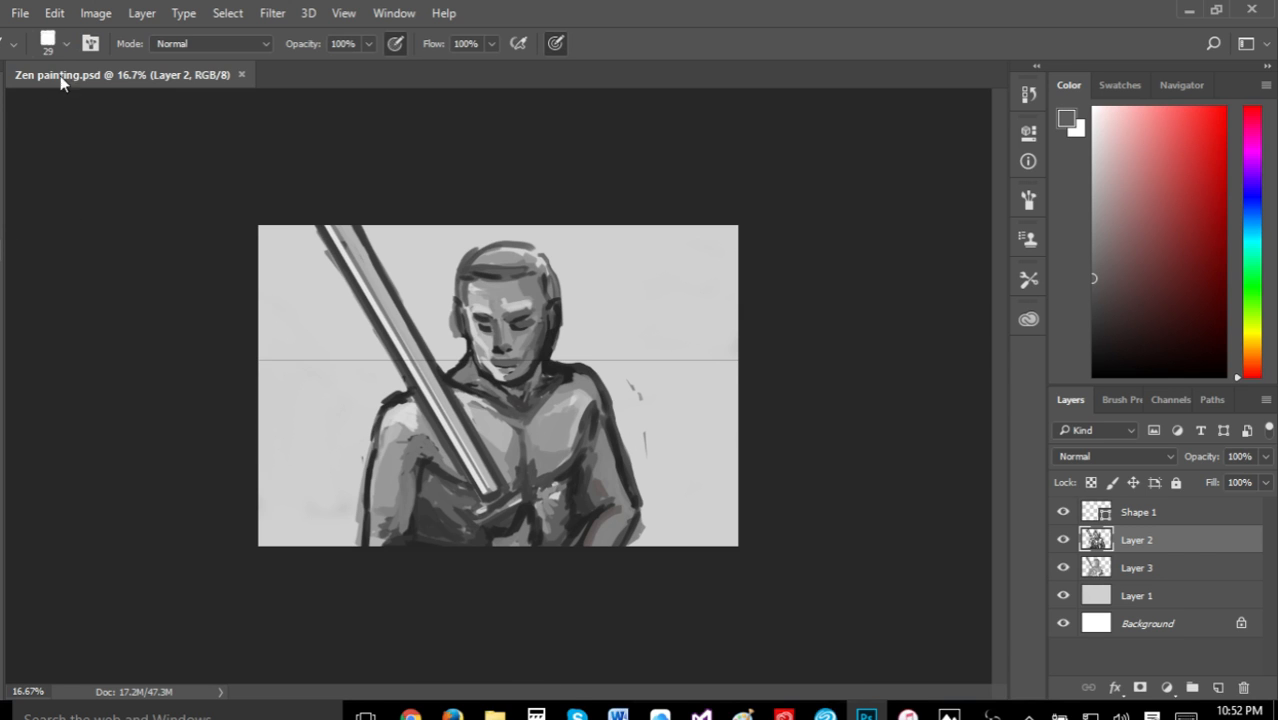
click(56, 45)
drag(92, 108, 96, 106)
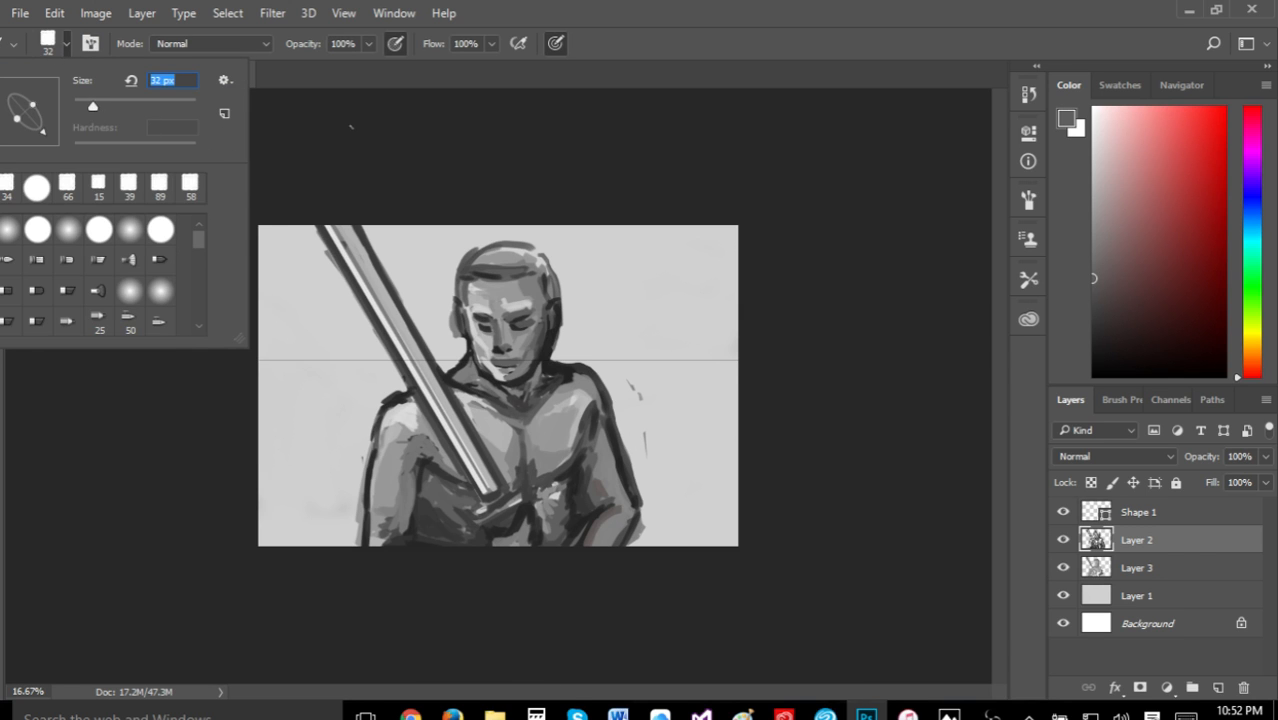
click(335, 120)
drag(604, 374, 630, 446)
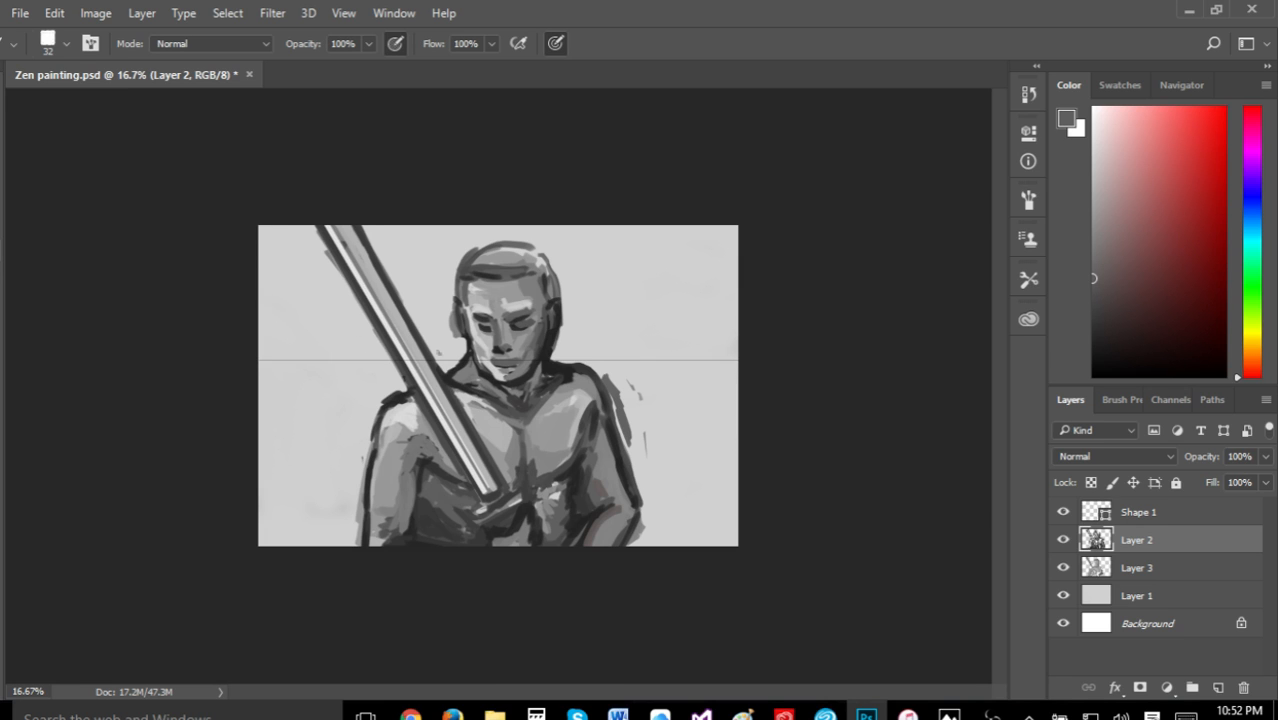
click(52, 12)
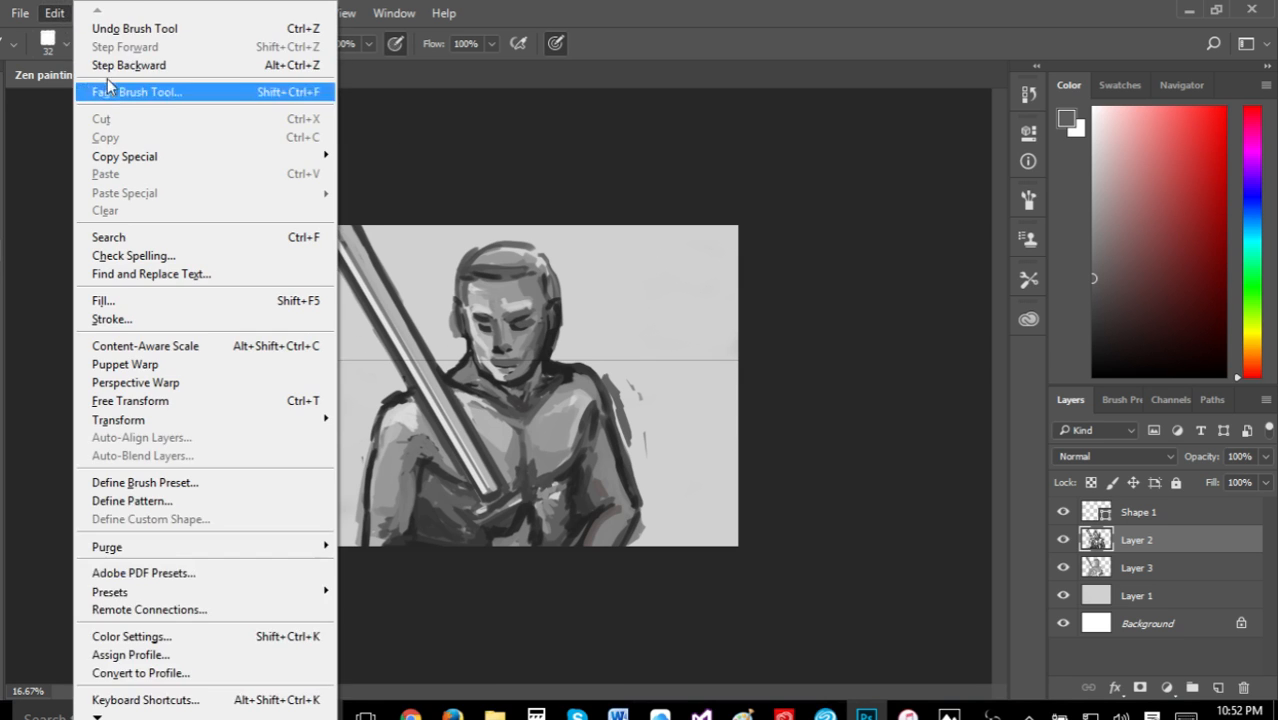
click(266, 71)
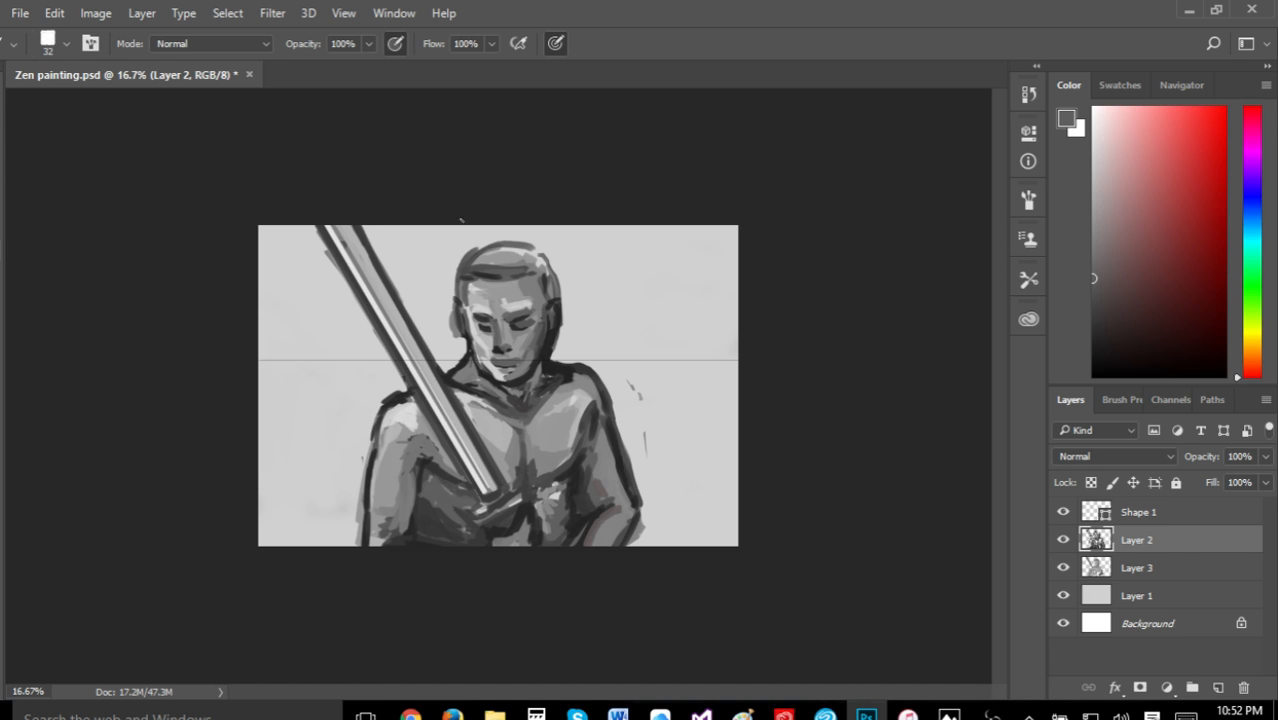
Set the brush size to 44 px and sample a lighter grey from the figure's chest
click(66, 44)
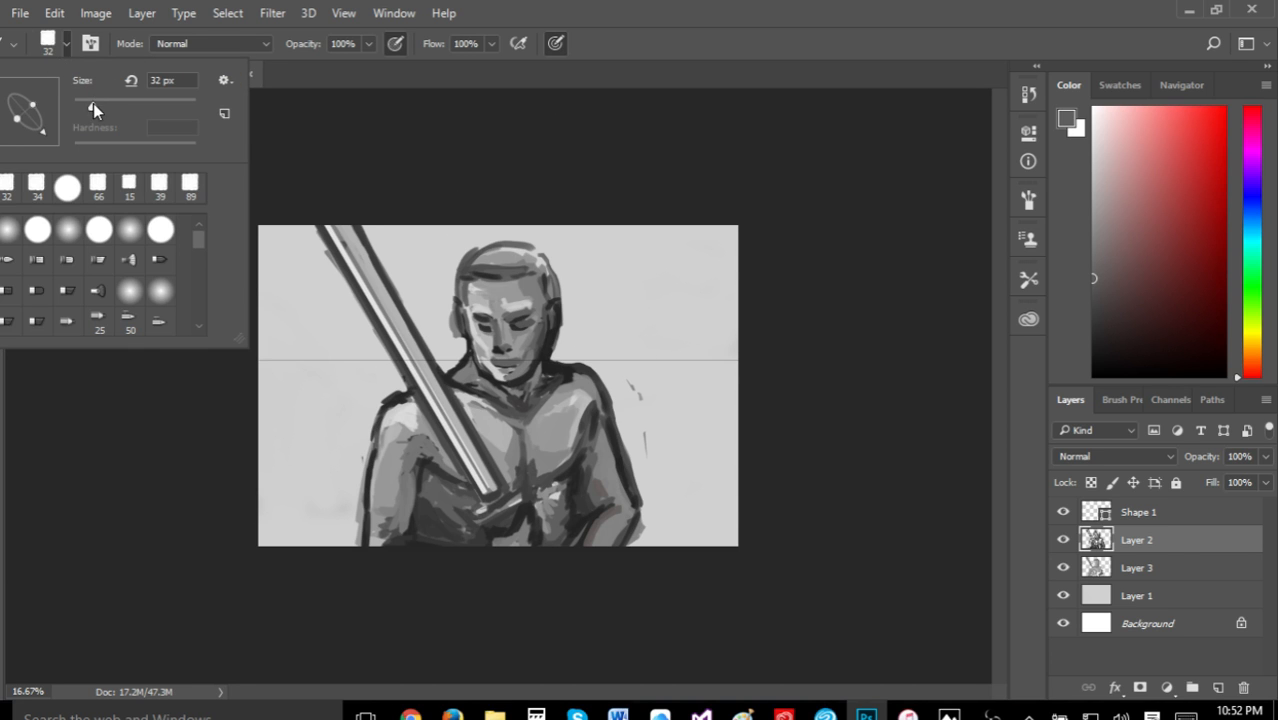
drag(93, 105, 100, 108)
click(308, 155)
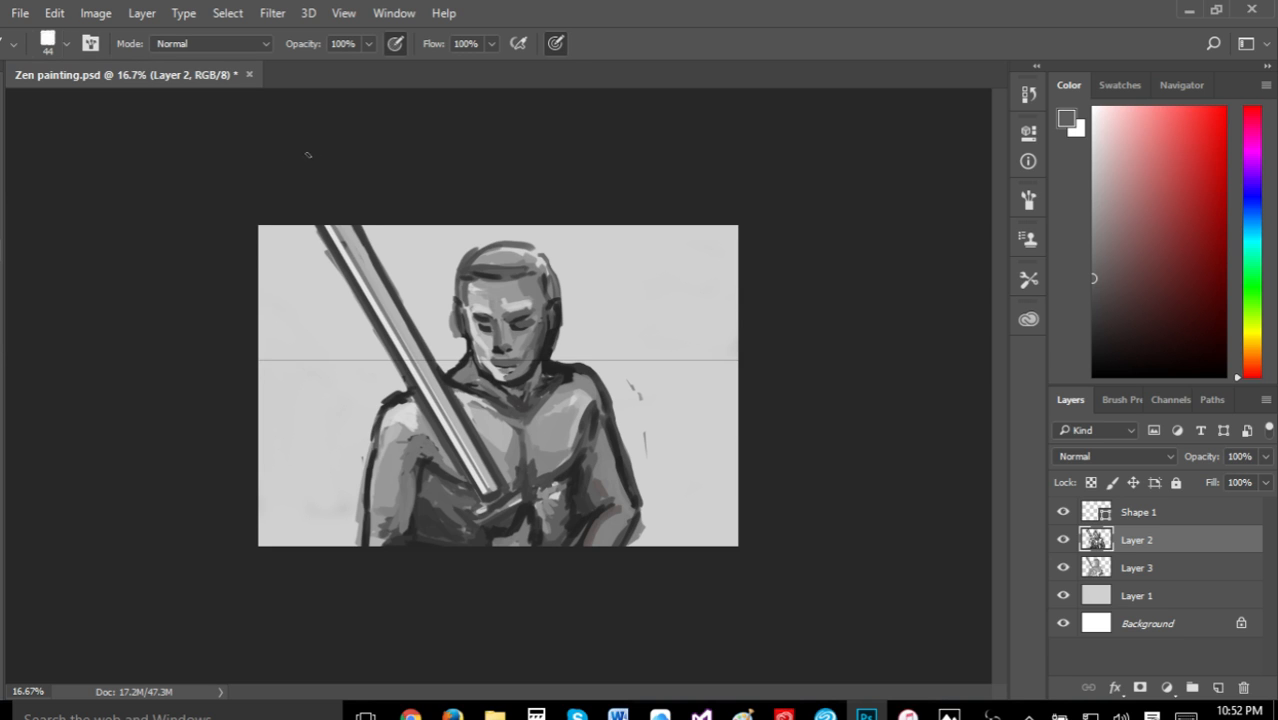
key(i)
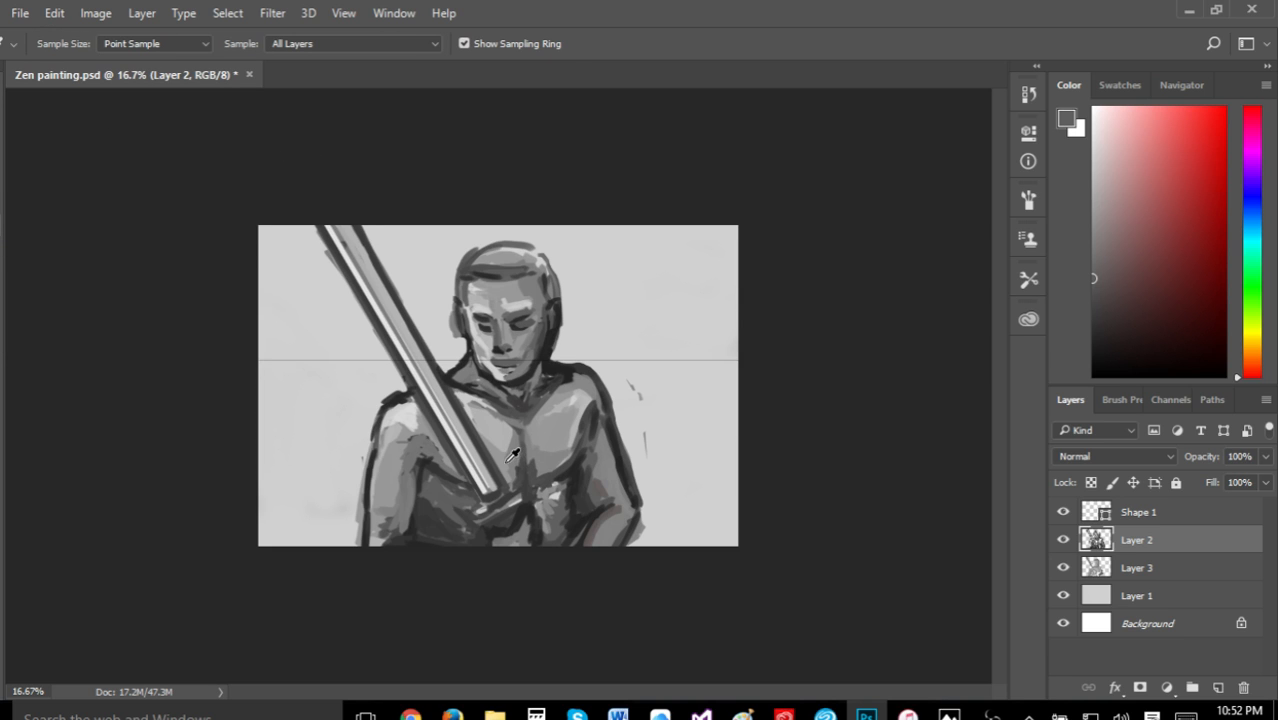
click(458, 420)
key(b)
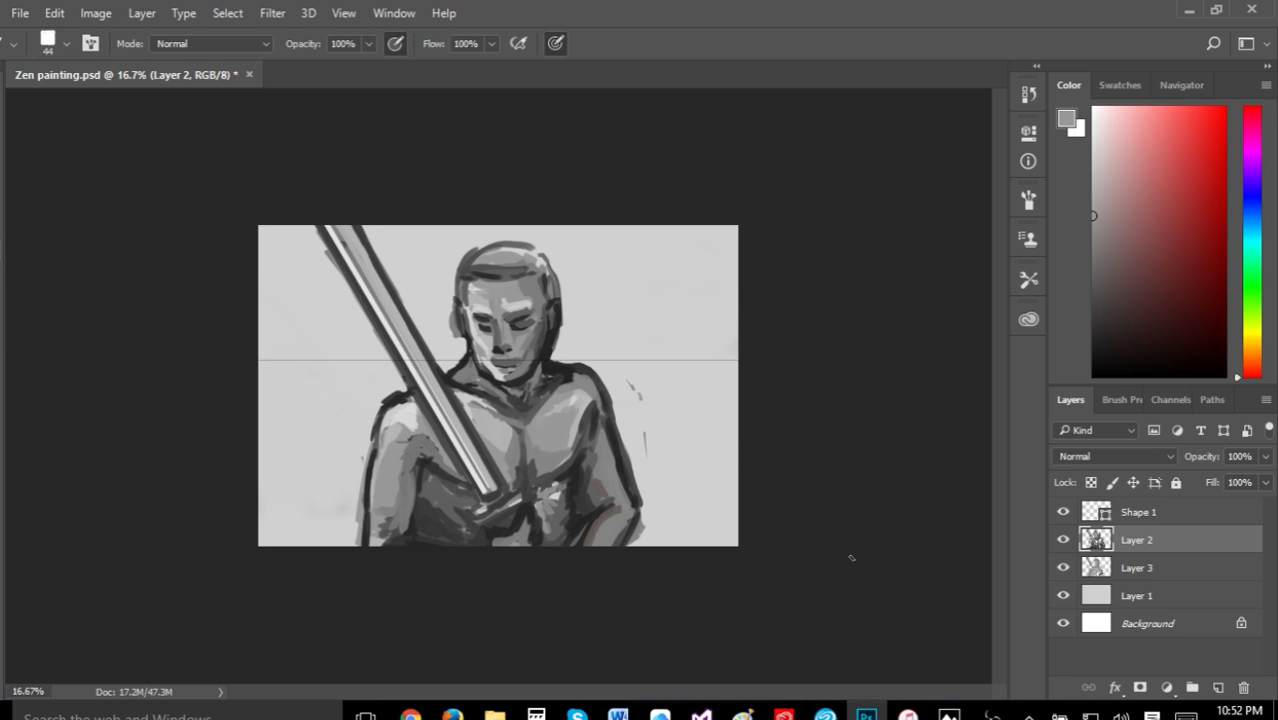
Try painting a grey cape from the shoulder to the canvas's lower corner directly on Layer 2
mouse_move(948, 712)
mouse_move(619, 413)
mouse_down()
mouse_move(645, 470)
mouse_move(732, 542)
mouse_move(642, 447)
mouse_move(660, 530)
mouse_move(648, 540)
mouse_move(638, 525)
mouse_move(648, 546)
mouse_move(676, 544)
mouse_move(672, 522)
mouse_move(688, 530)
mouse_move(663, 498)
mouse_up()
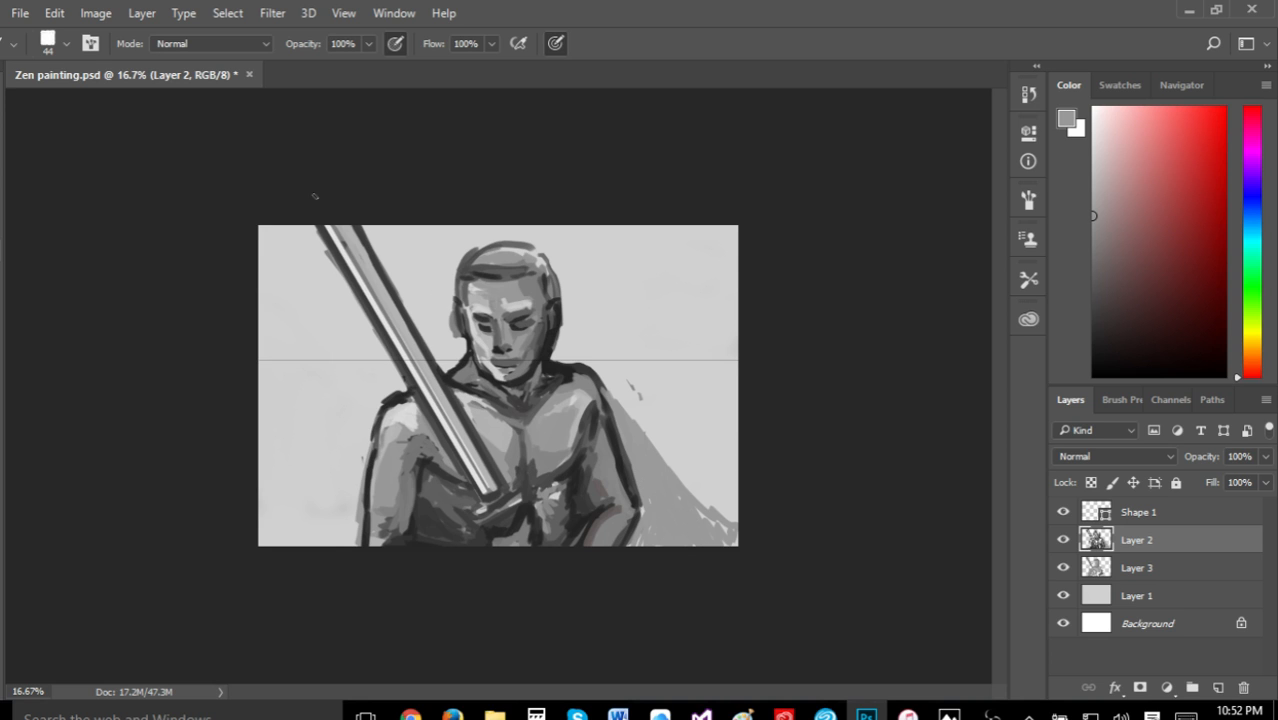
click(54, 13)
click(84, 28)
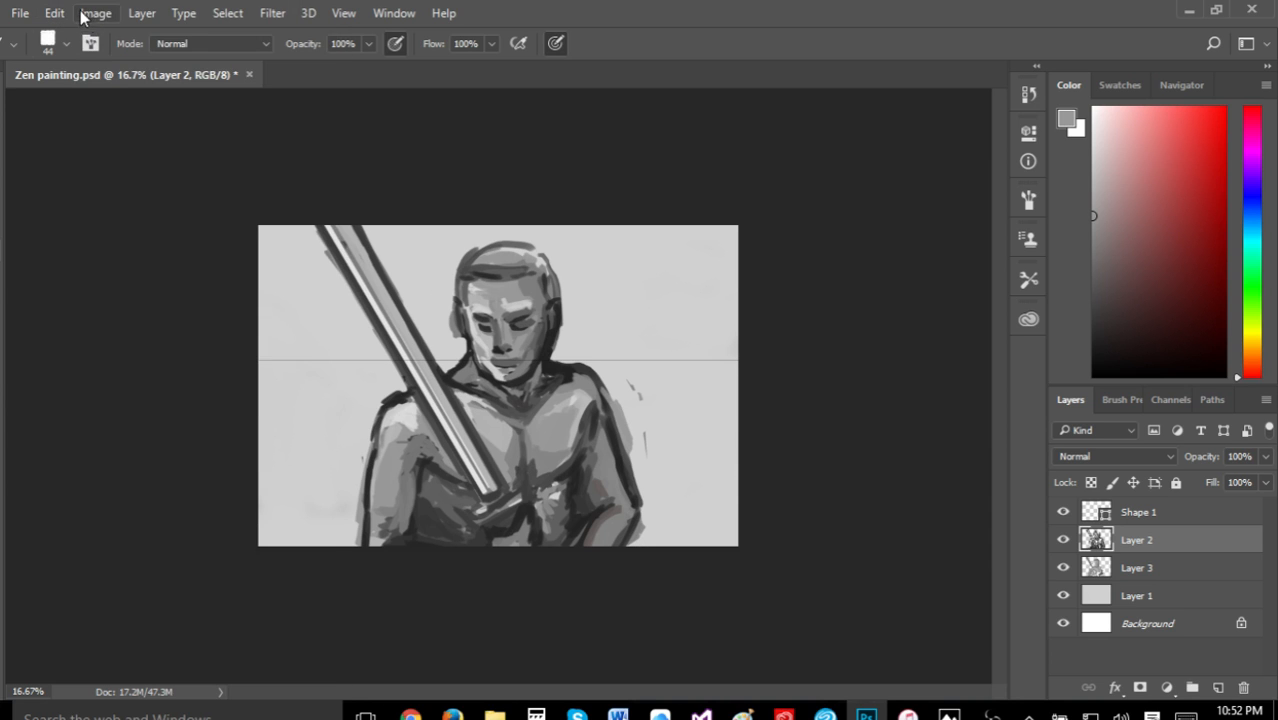
click(54, 13)
click(95, 66)
Create a new layer with default settings above Layer 2
click(141, 13)
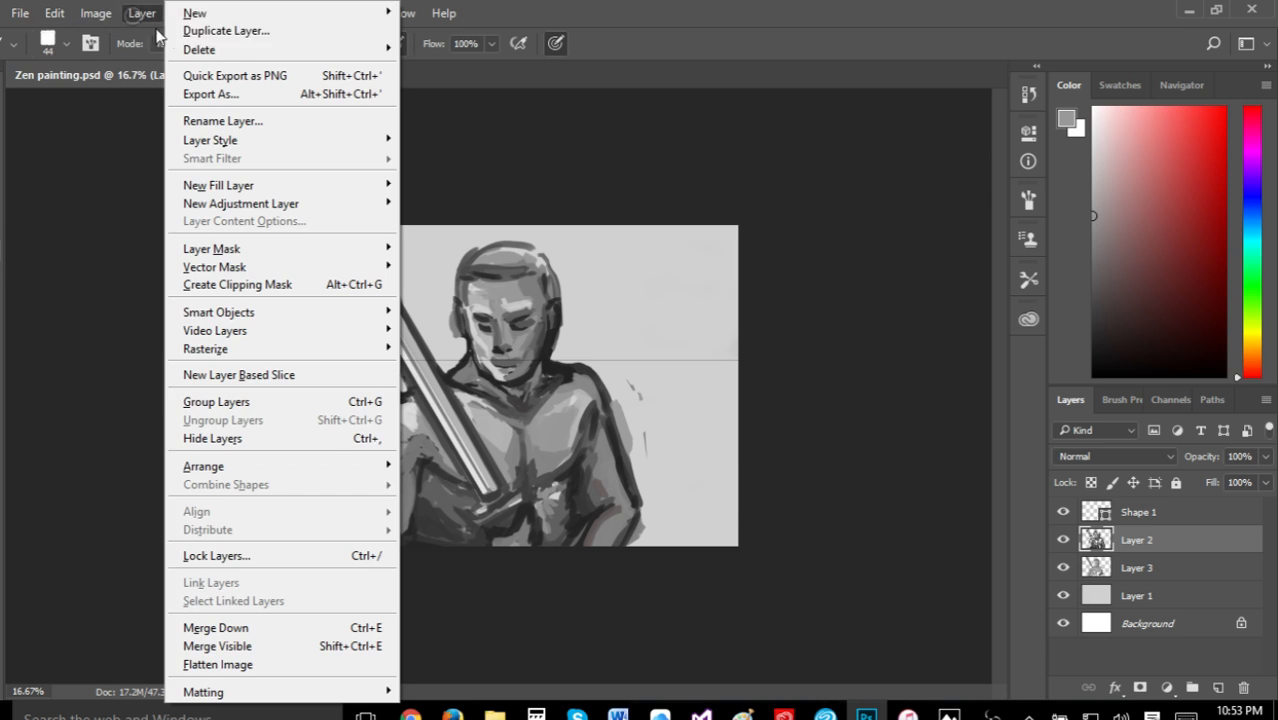
mouse_move(200, 13)
click(88, 12)
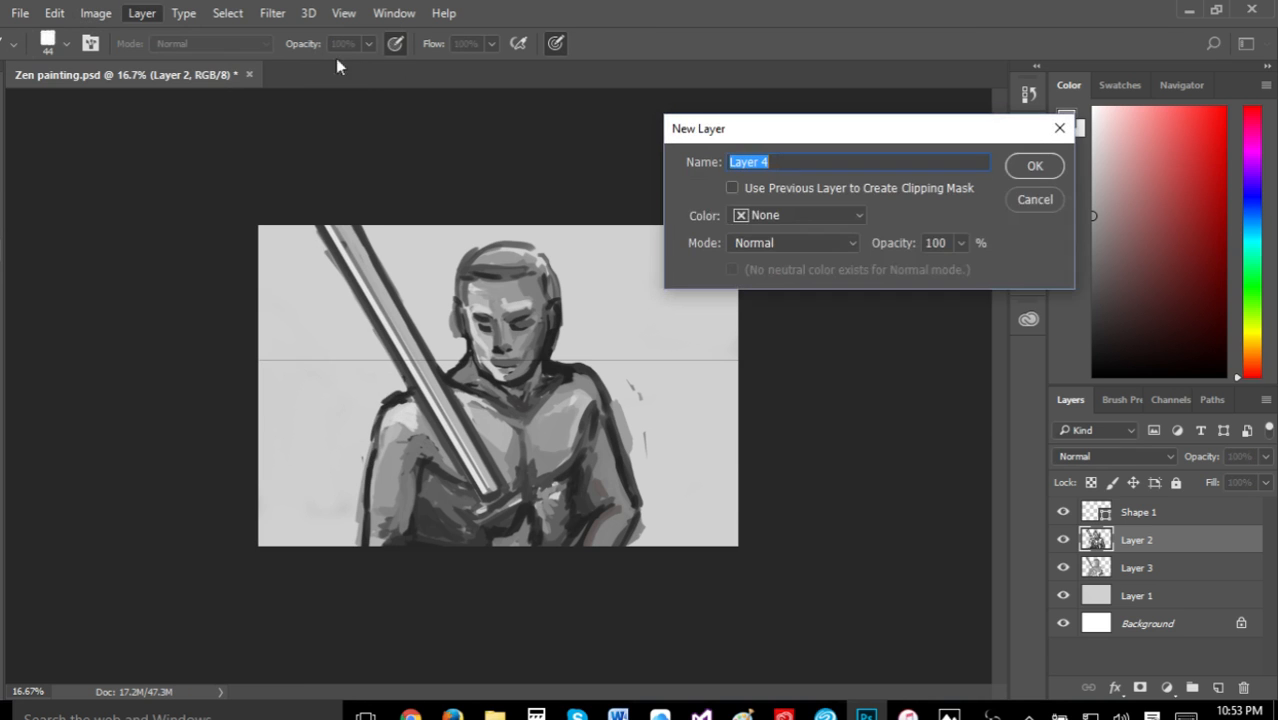
key(Return)
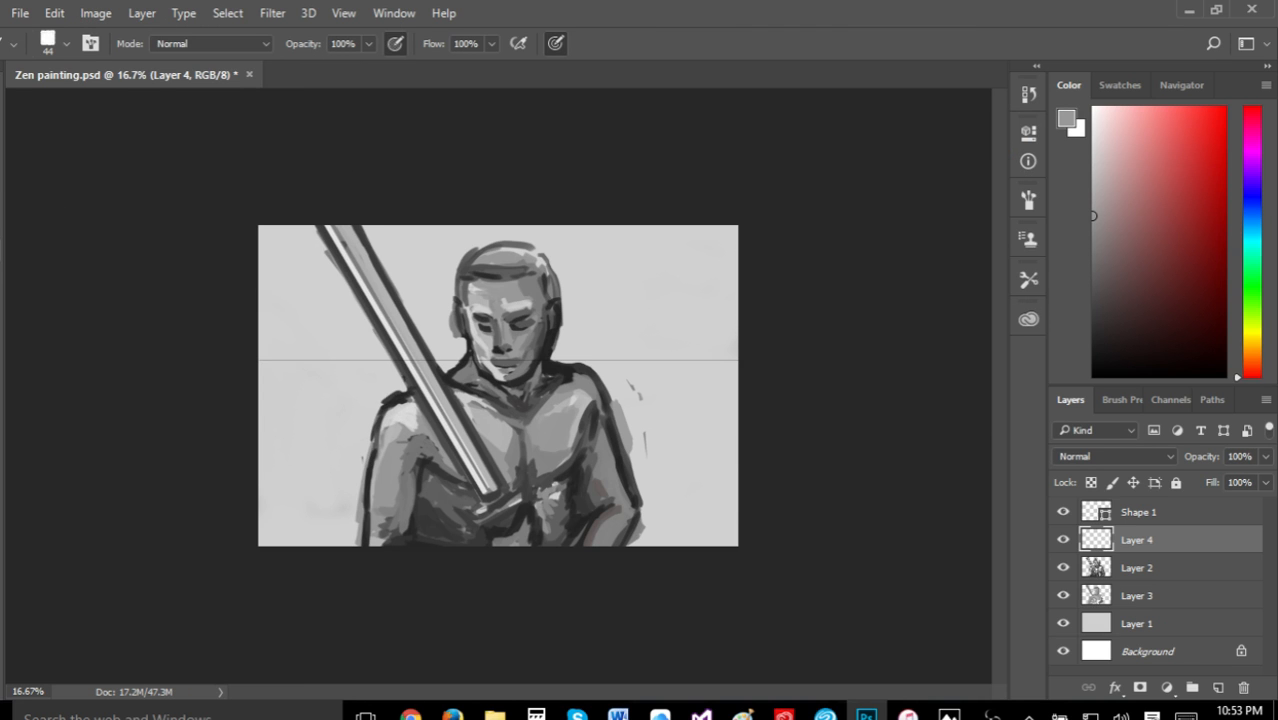
Block in a grey cape flowing from the shoulder to the canvas's lower corner on Layer 4 with a 53 px brush
click(67, 45)
click(106, 104)
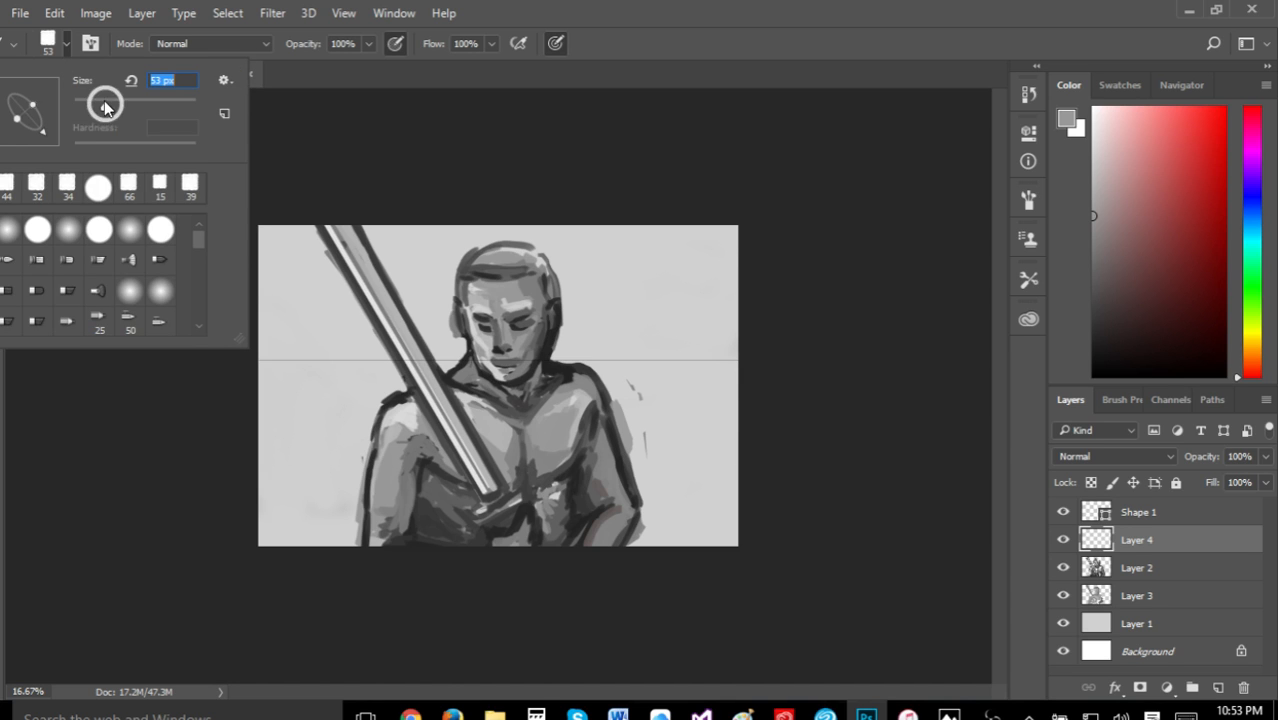
click(615, 405)
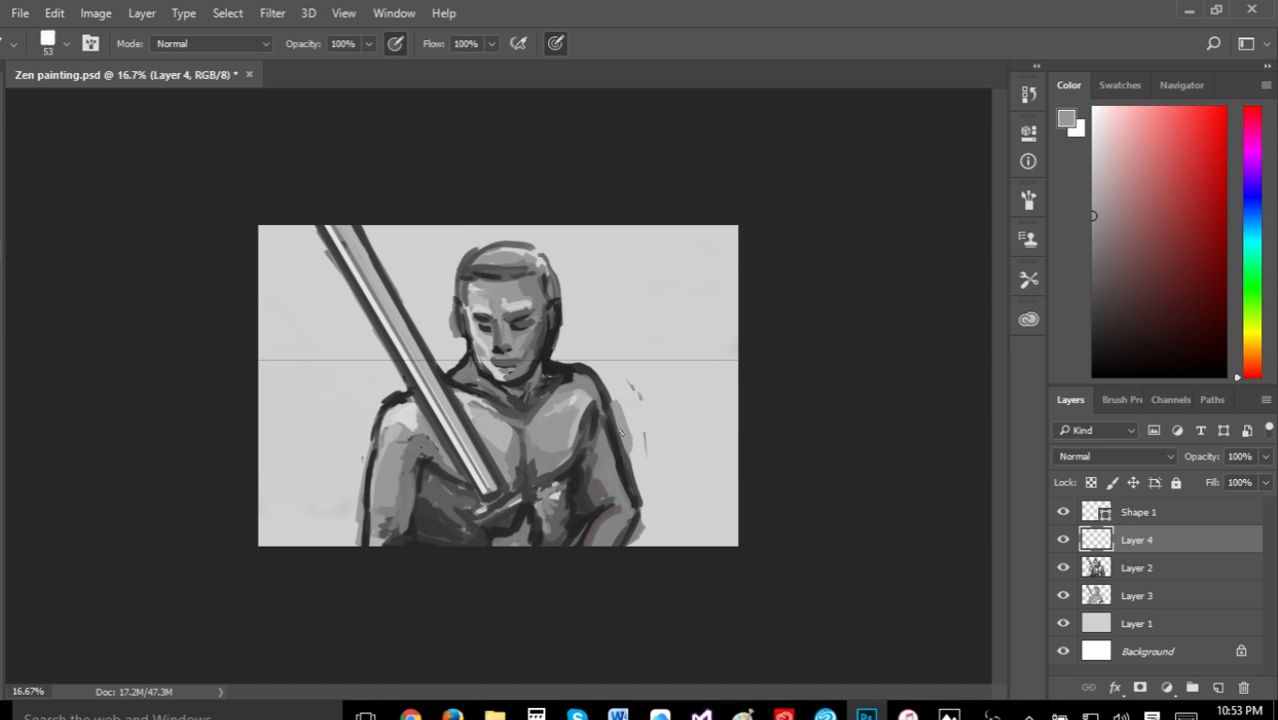
mouse_move(620, 432)
mouse_down()
mouse_move(638, 464)
mouse_move(605, 403)
mouse_up()
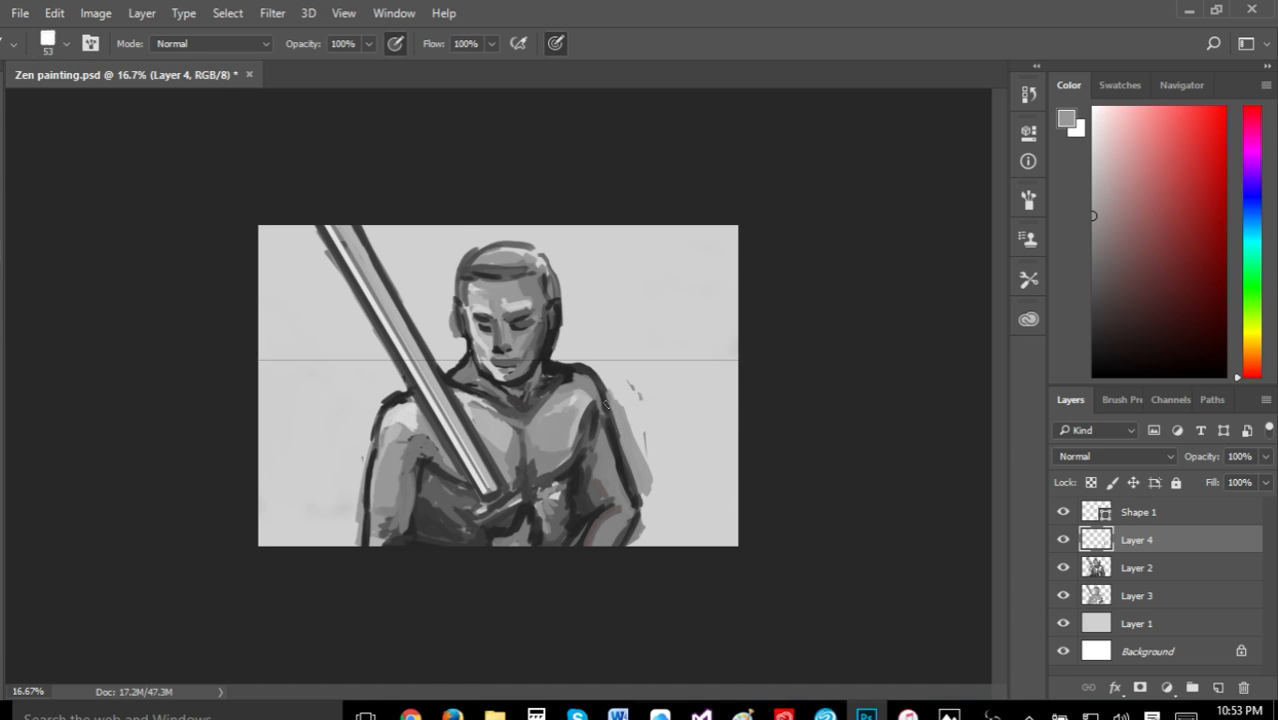
mouse_move(645, 482)
mouse_down()
mouse_move(656, 492)
mouse_move(640, 440)
mouse_move(704, 532)
mouse_move(731, 541)
mouse_up()
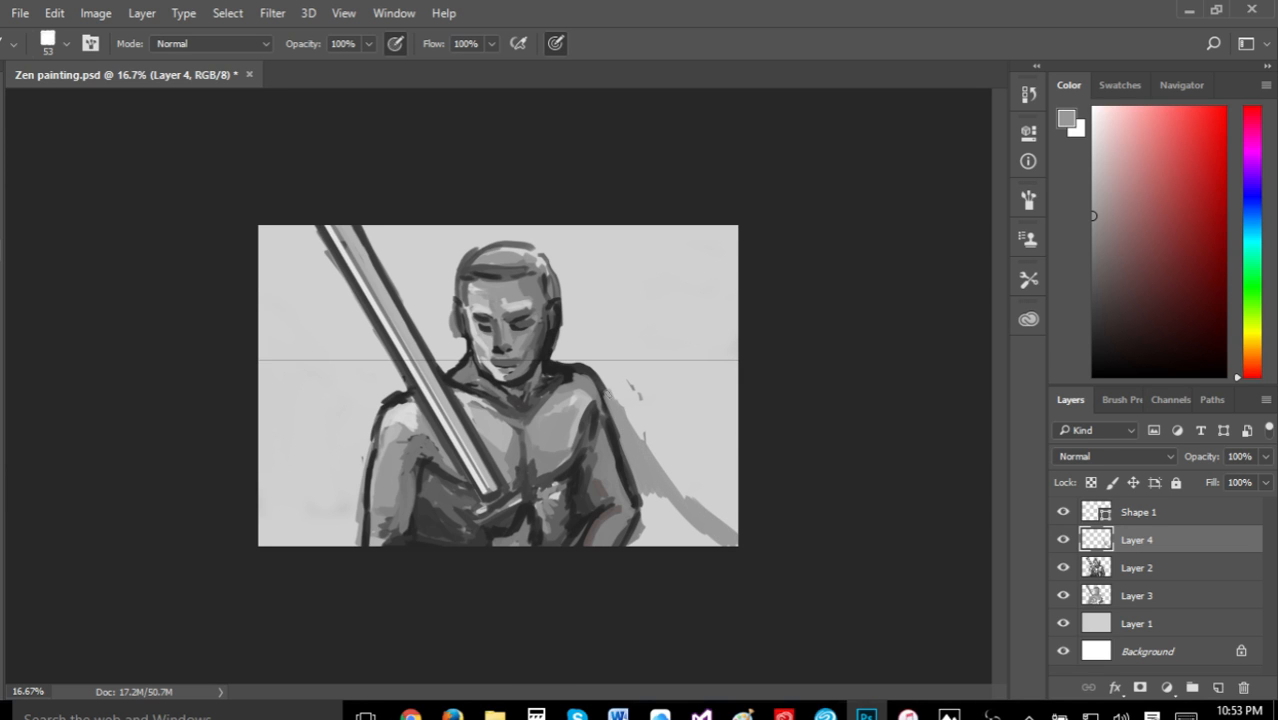
mouse_move(628, 418)
mouse_down()
mouse_move(676, 488)
mouse_move(740, 532)
mouse_up()
mouse_move(658, 496)
mouse_down()
mouse_move(639, 548)
mouse_move(728, 548)
mouse_move(710, 548)
mouse_up()
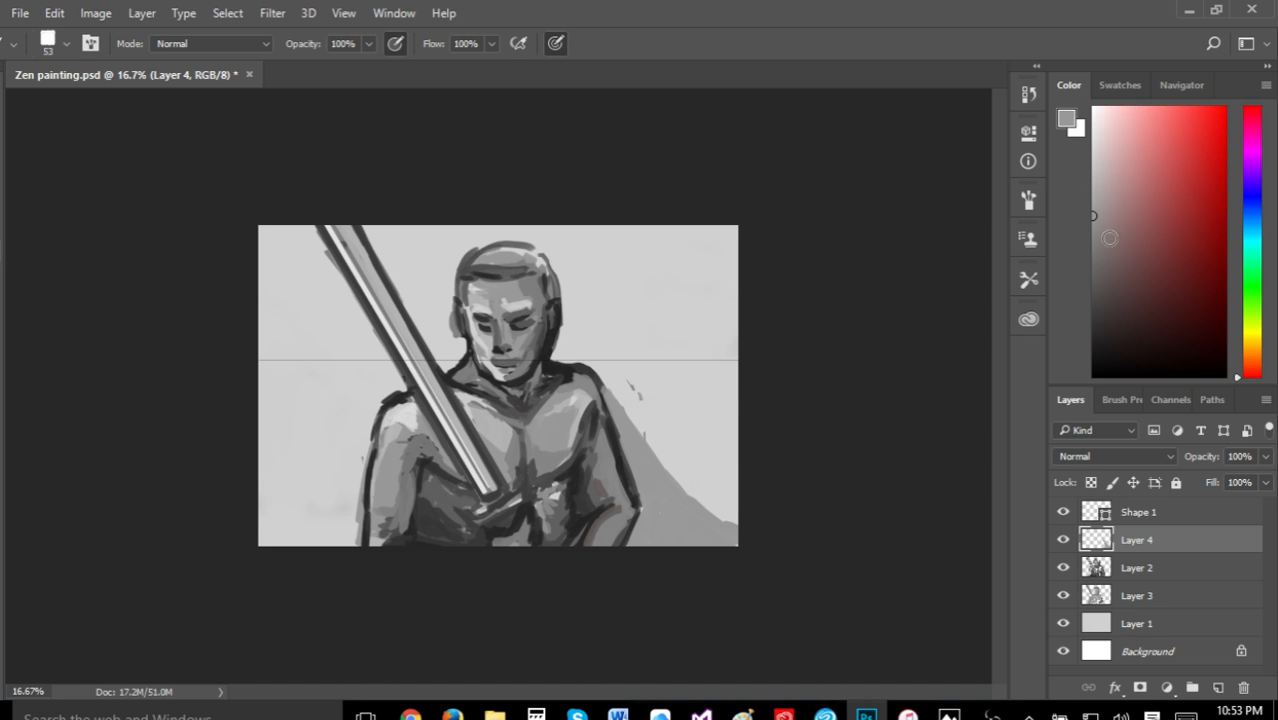
Choose a darker grey and paint along the cape's outer edge from the shoulder down to the canvas border
click(1094, 206)
click(1090, 248)
mouse_move(591, 371)
mouse_down()
mouse_move(650, 462)
mouse_move(738, 526)
mouse_up()
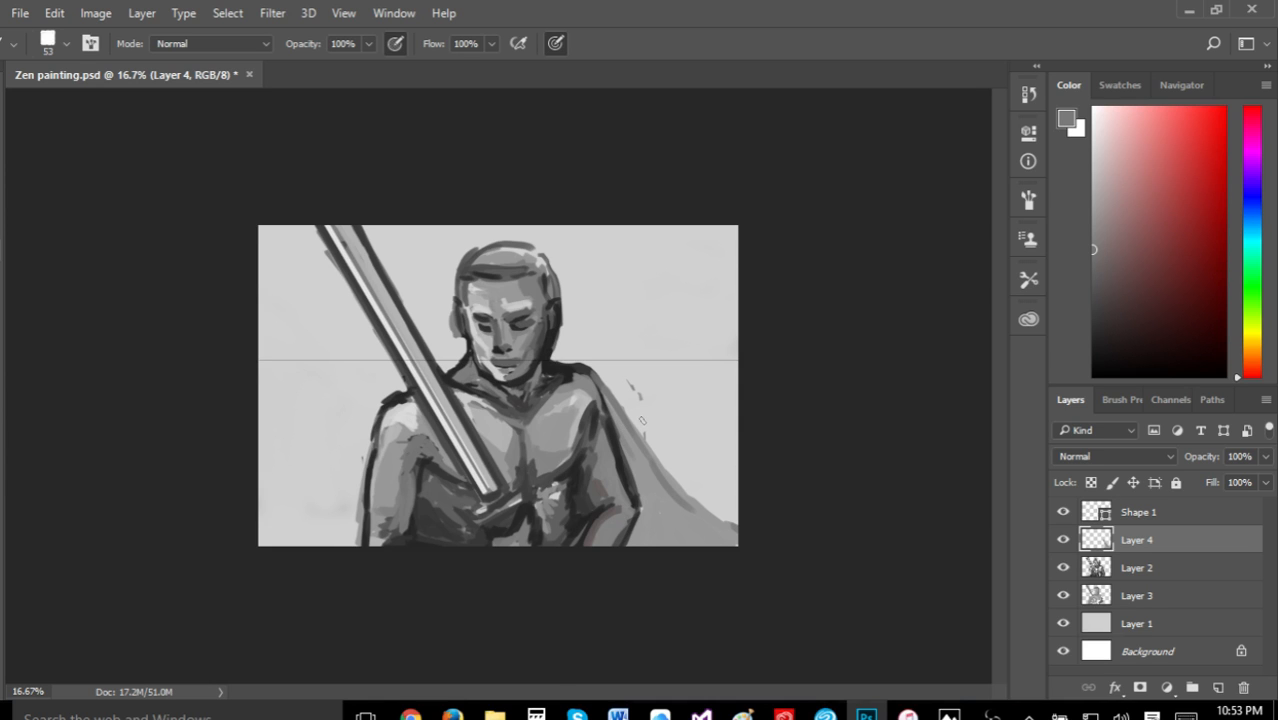
drag(628, 415, 622, 400)
Trim the cape's outer edge into a cleaner line with the Eraser
key(e)
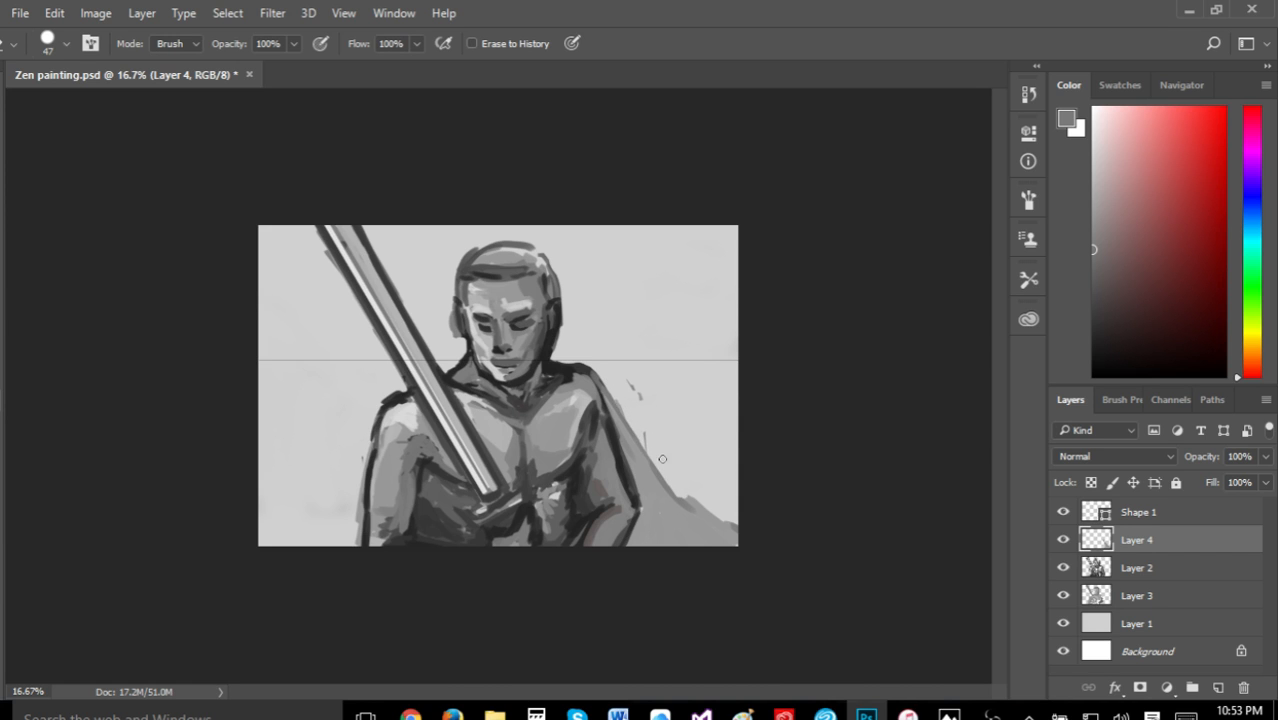
mouse_move(698, 508)
mouse_down()
mouse_move(688, 496)
mouse_move(740, 532)
mouse_up()
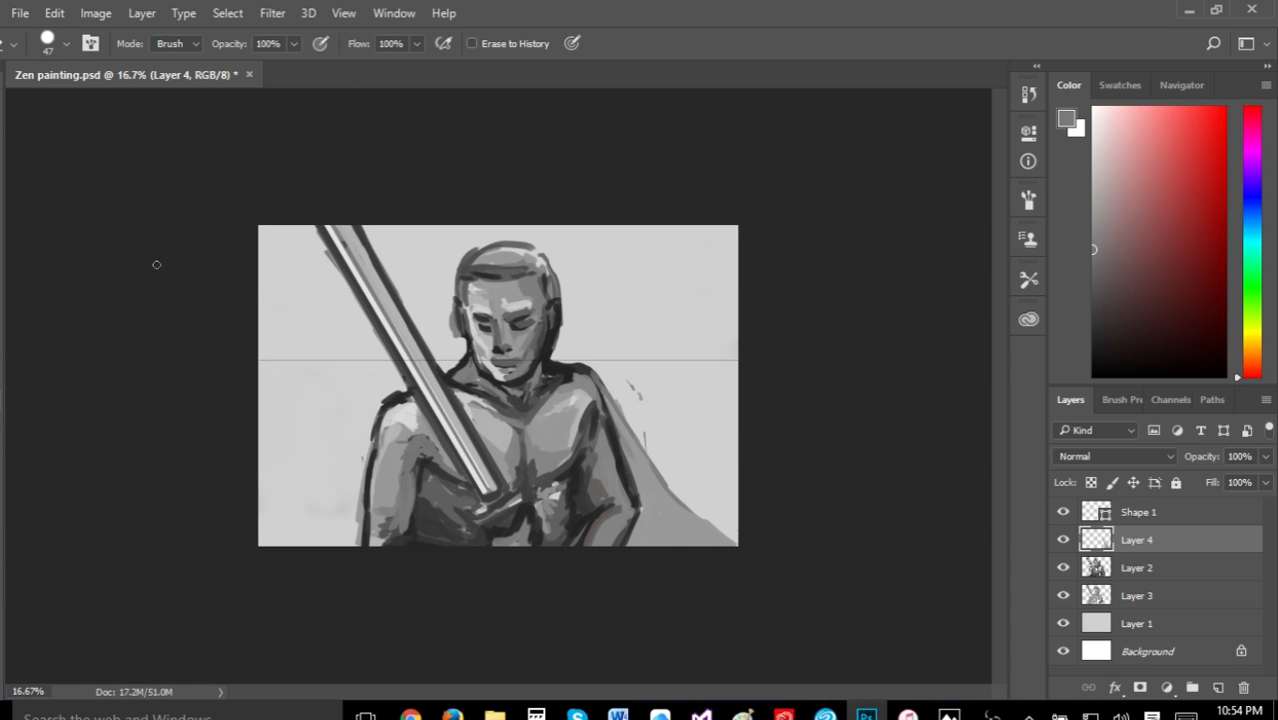
Sample a dark grey from the figure and paint dark fold lines down the cape from the shoulder to the canvas border
key(i)
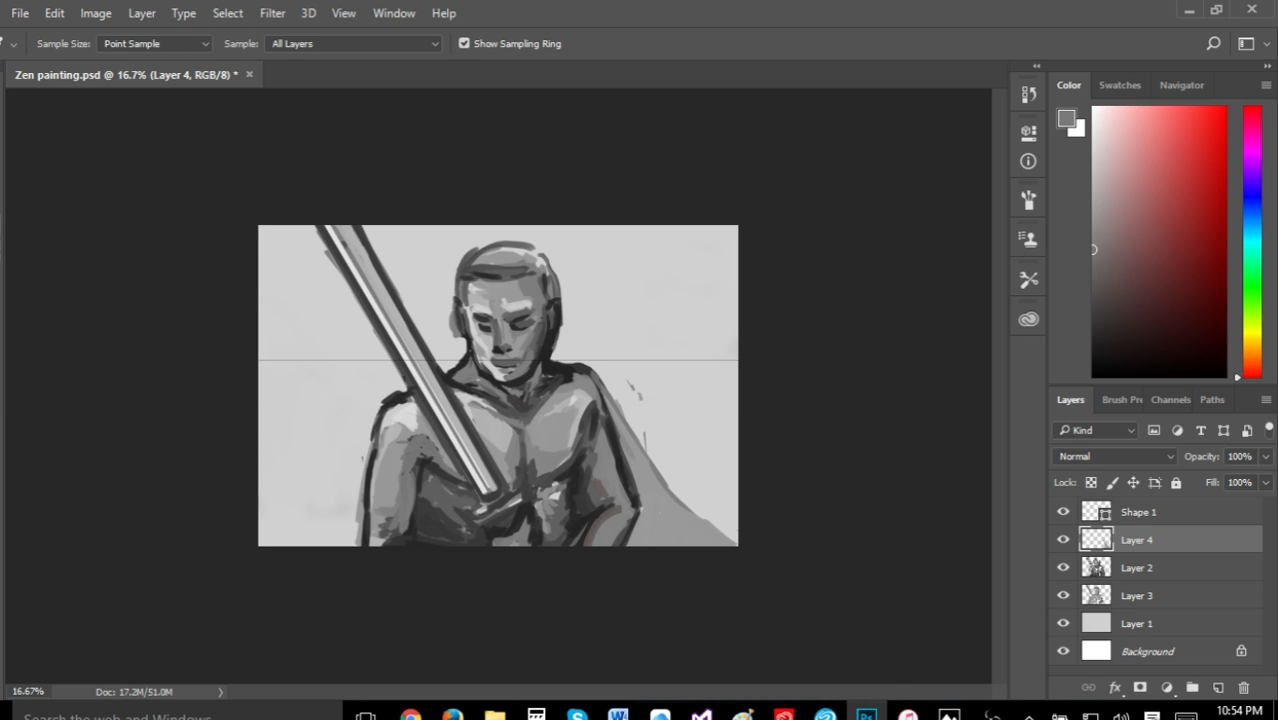
key(b)
key(i)
click(596, 407)
key(b)
drag(590, 376, 670, 524)
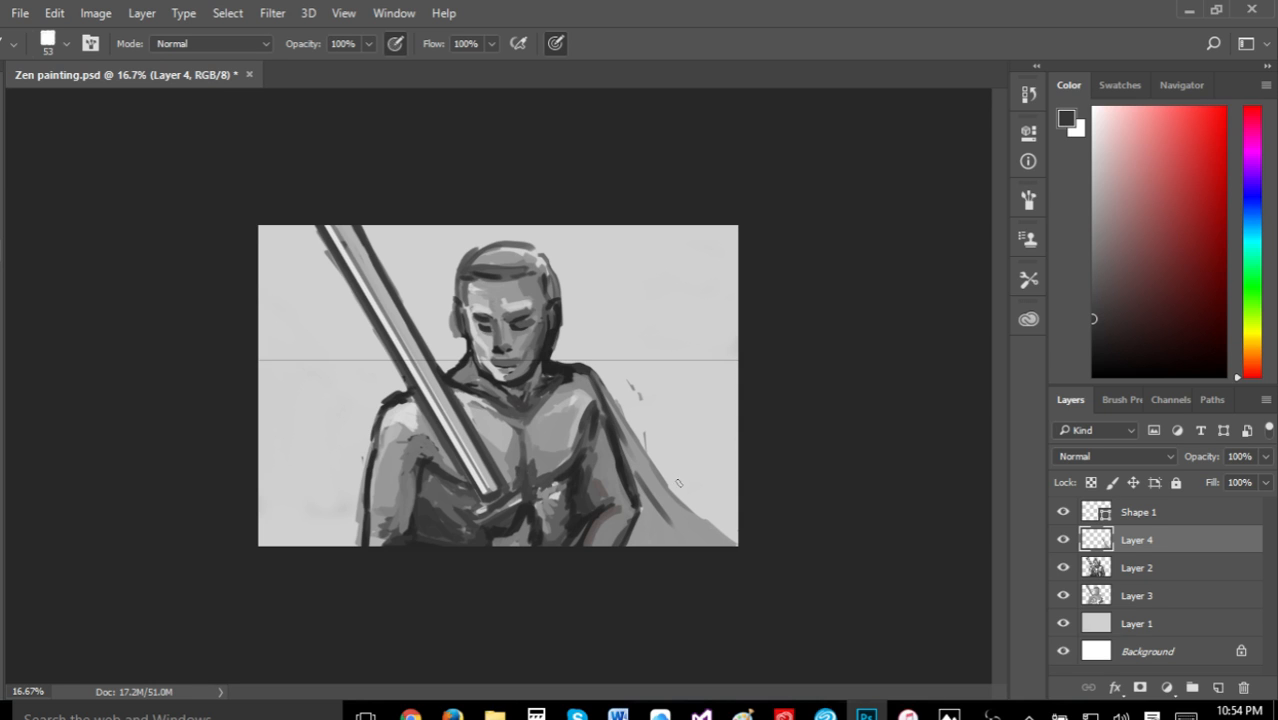
drag(650, 468, 732, 546)
mouse_move(662, 526)
mouse_down()
mouse_move(671, 543)
mouse_move(652, 504)
mouse_move(669, 558)
mouse_up()
Choose a slightly lighter dark grey and shade the cape's inner area beside the arm
click(1098, 280)
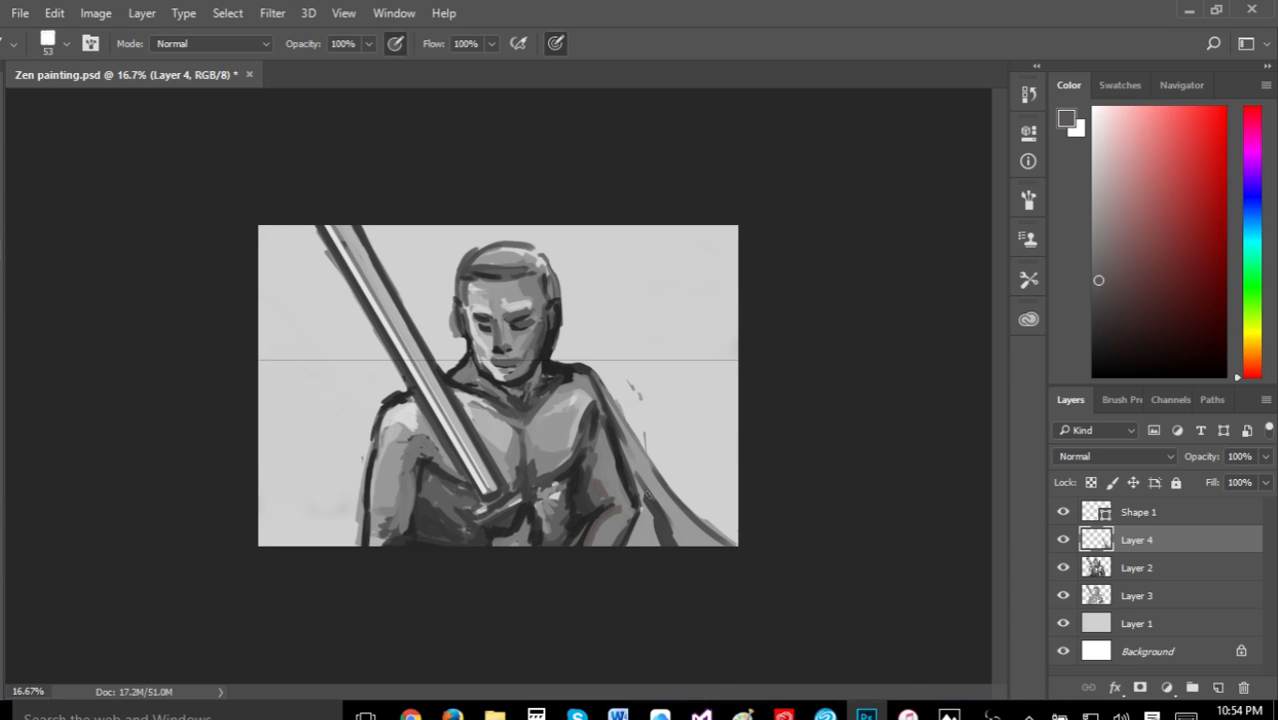
mouse_move(649, 518)
mouse_down()
mouse_move(637, 538)
mouse_move(645, 510)
mouse_up()
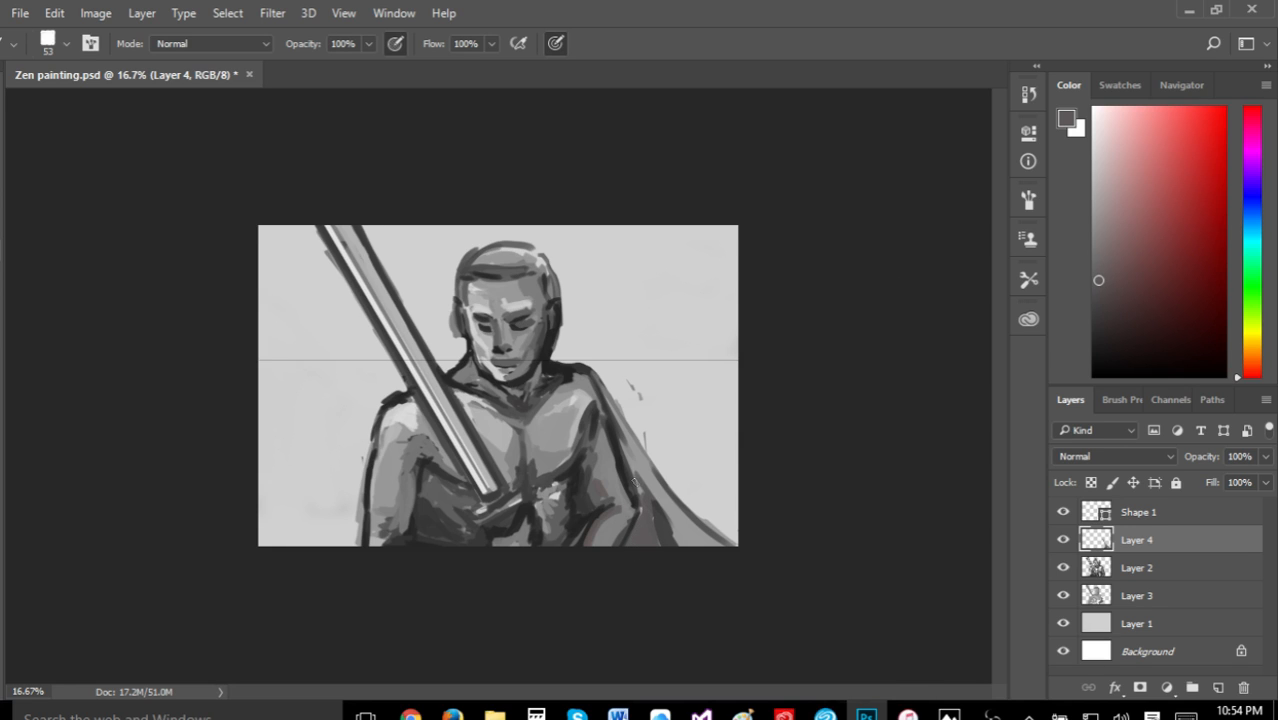
mouse_move(650, 493)
mouse_down()
mouse_move(673, 554)
mouse_move(643, 490)
mouse_move(697, 561)
mouse_up()
drag(625, 461, 657, 498)
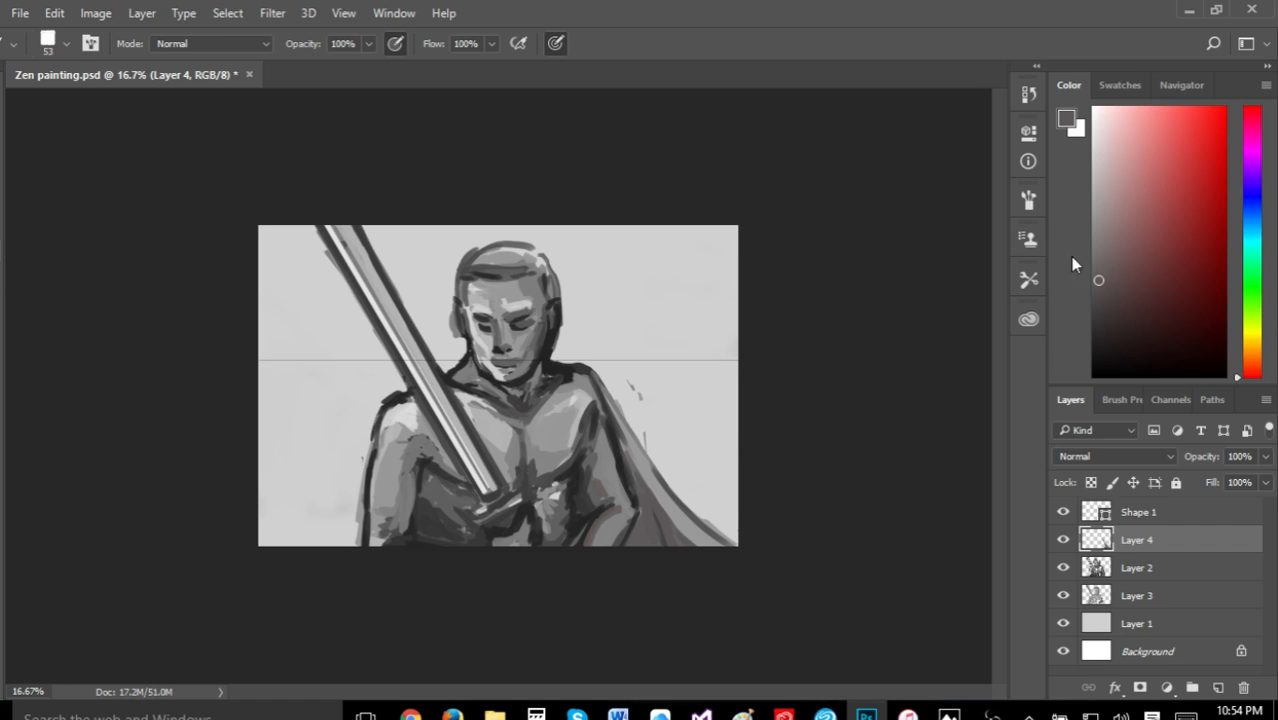
Choose progressively lighter greys and paint highlights along the cape's folds from the shoulder to the lower corner
click(1093, 228)
drag(618, 426, 647, 484)
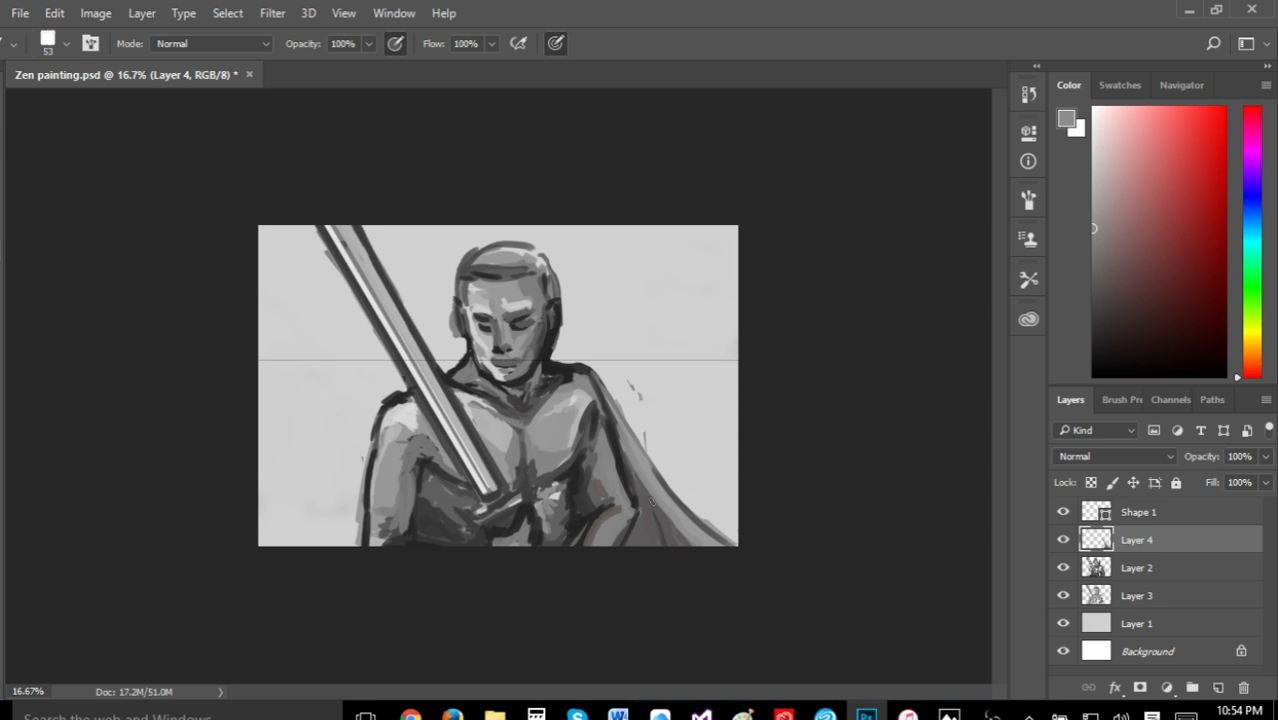
drag(656, 465, 702, 529)
drag(1093, 237, 1093, 188)
mouse_move(645, 471)
mouse_down()
mouse_move(704, 537)
mouse_move(764, 573)
mouse_up()
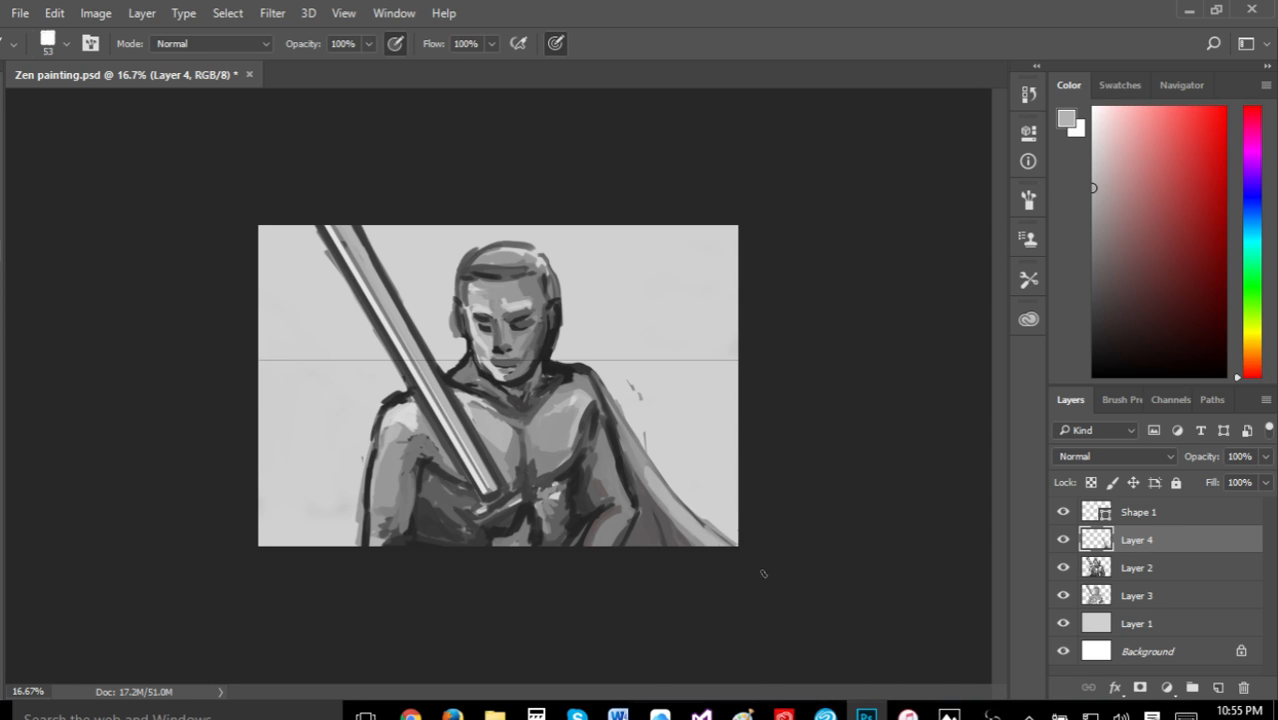
drag(626, 438, 664, 488)
Save the Zen painting file
key(i)
click(22, 13)
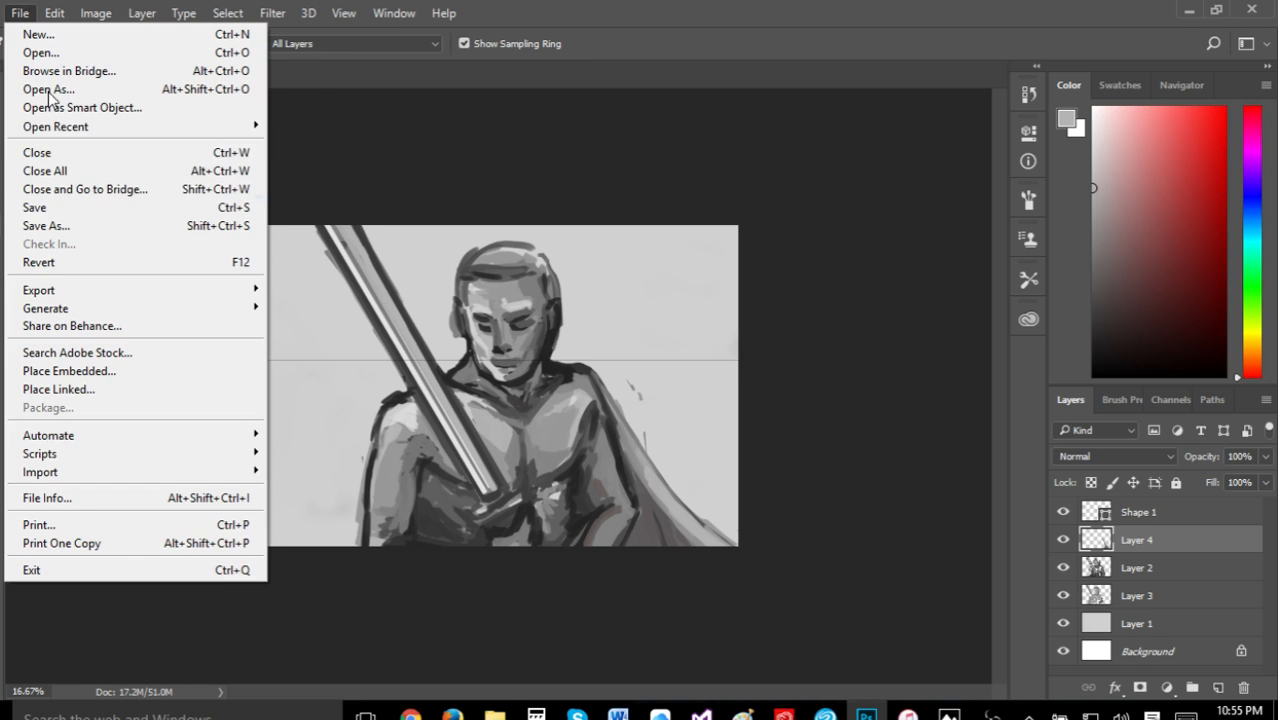
click(70, 205)
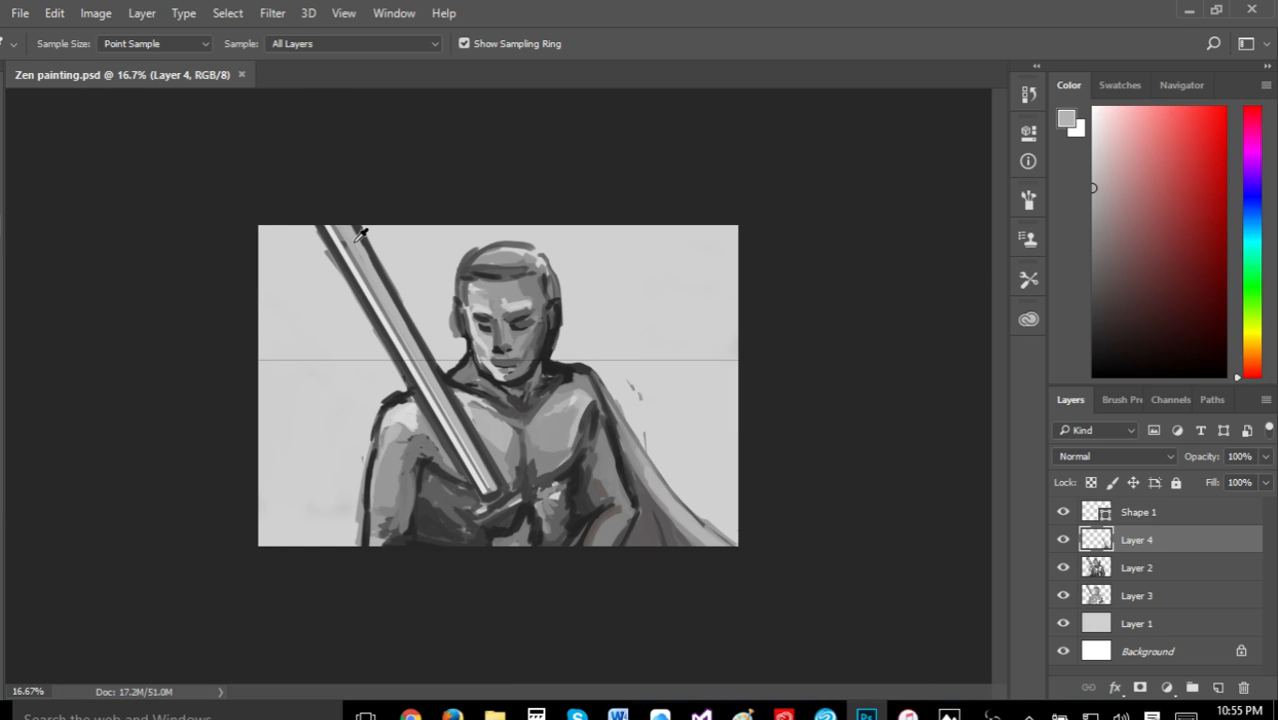
Sample a mid grey from the sword and shade the middle and lower blade beside its white highlight on Layer 4
click(362, 233)
key(b)
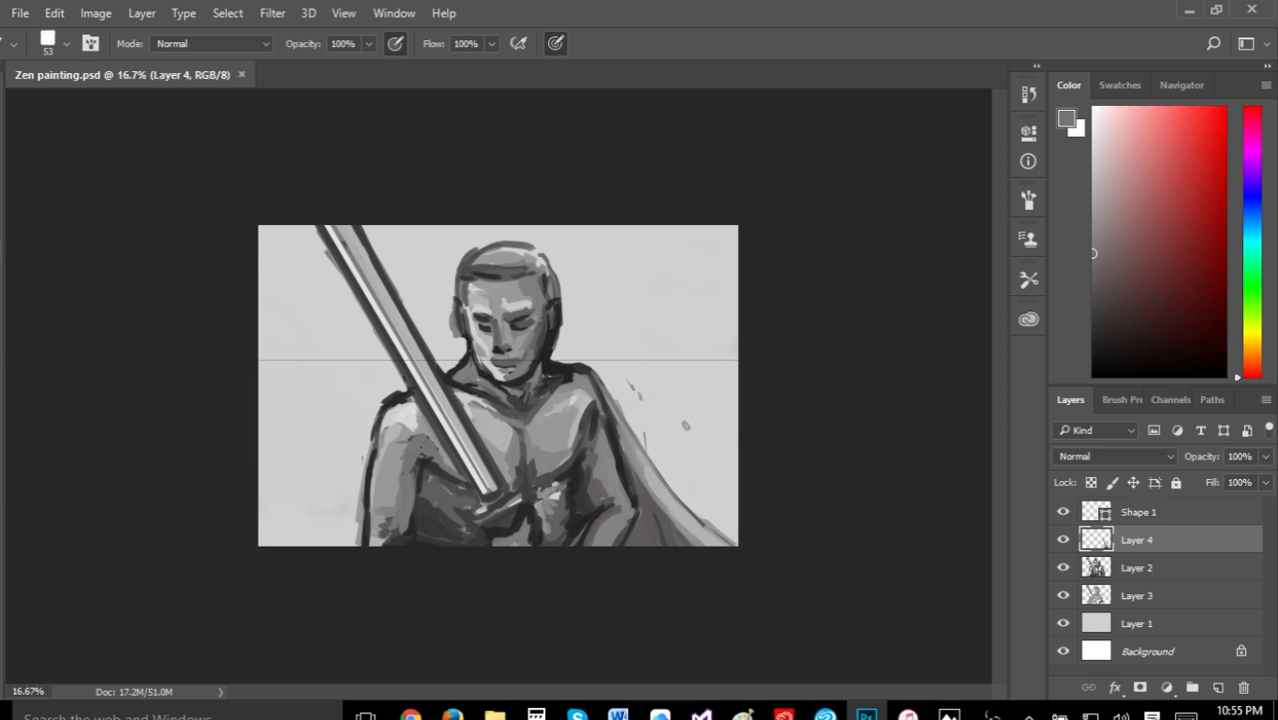
click(1163, 570)
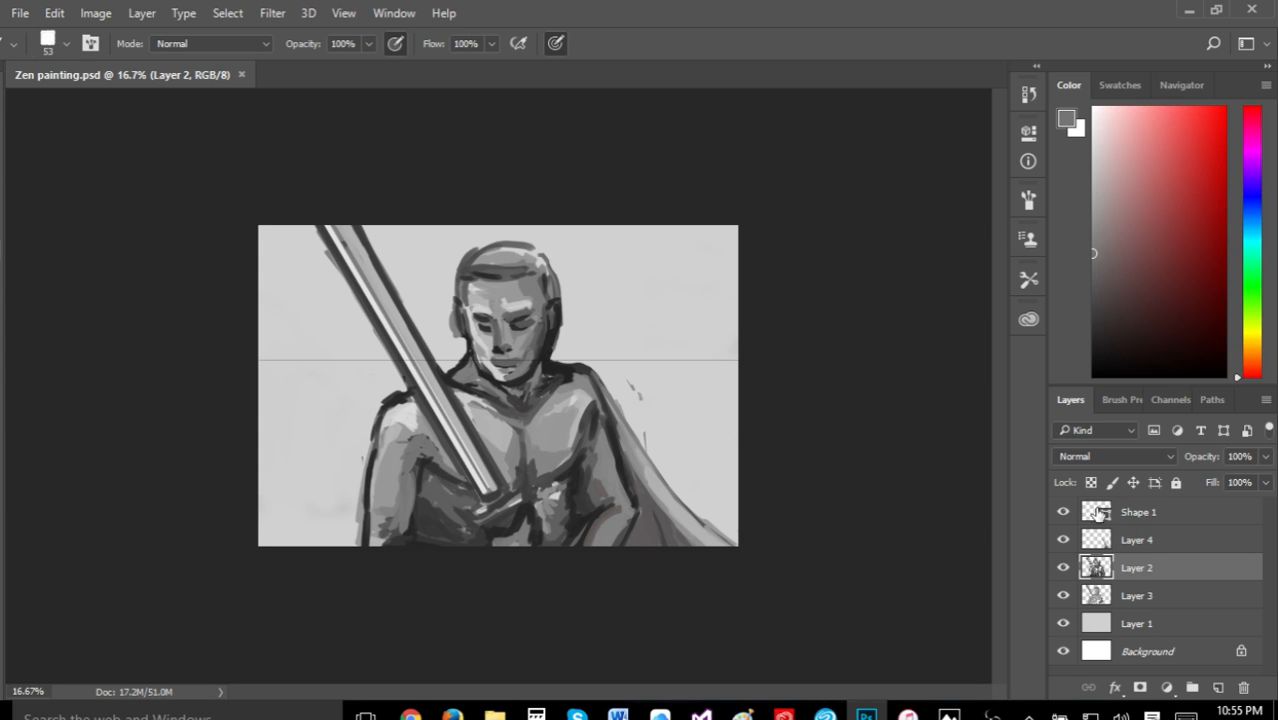
click(1140, 543)
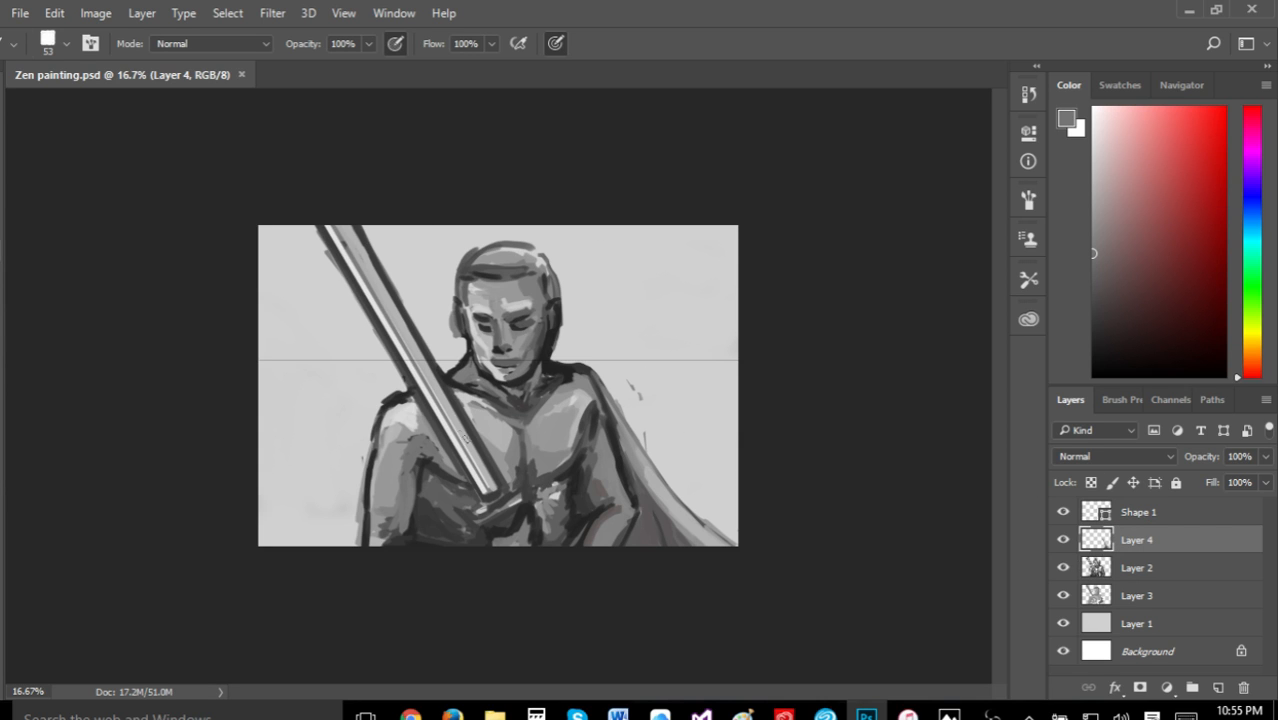
drag(457, 425, 483, 470)
mouse_move(460, 428)
mouse_down()
mouse_move(419, 357)
mouse_move(441, 403)
mouse_up()
drag(393, 319, 420, 382)
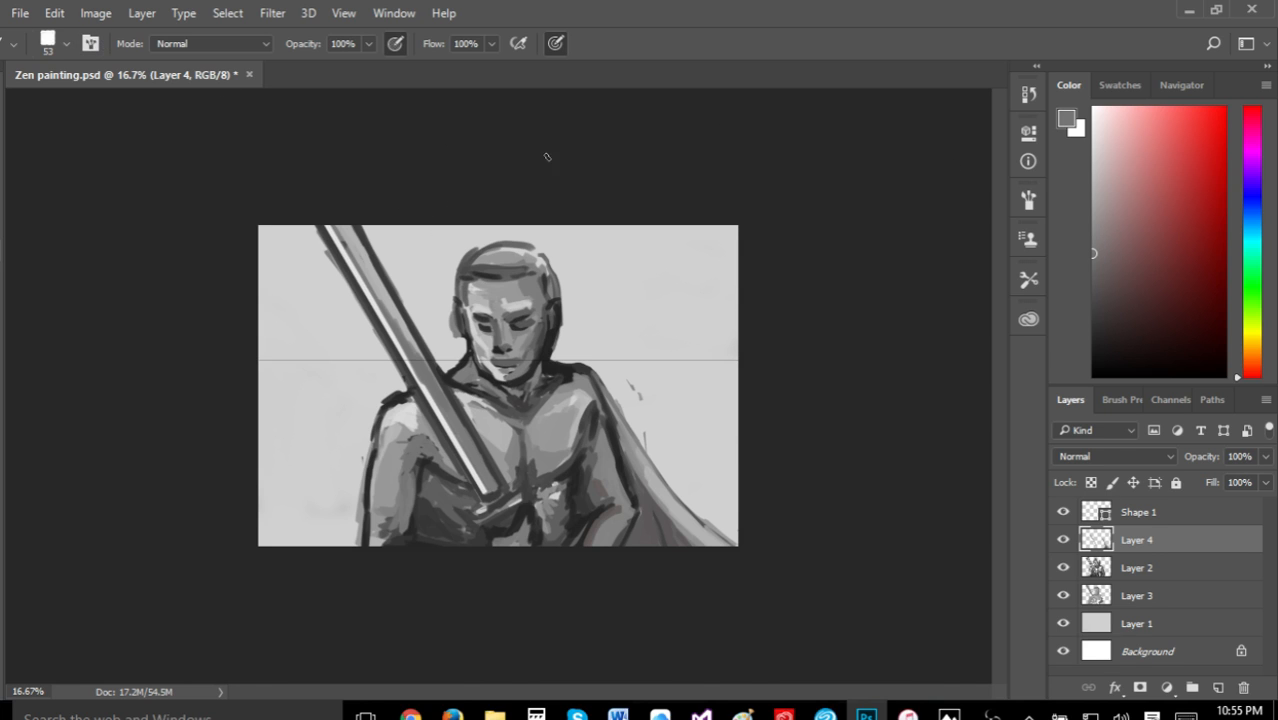
Choose a lighter grey and paint over the upper half of the sword blade
click(1094, 226)
drag(379, 309, 418, 369)
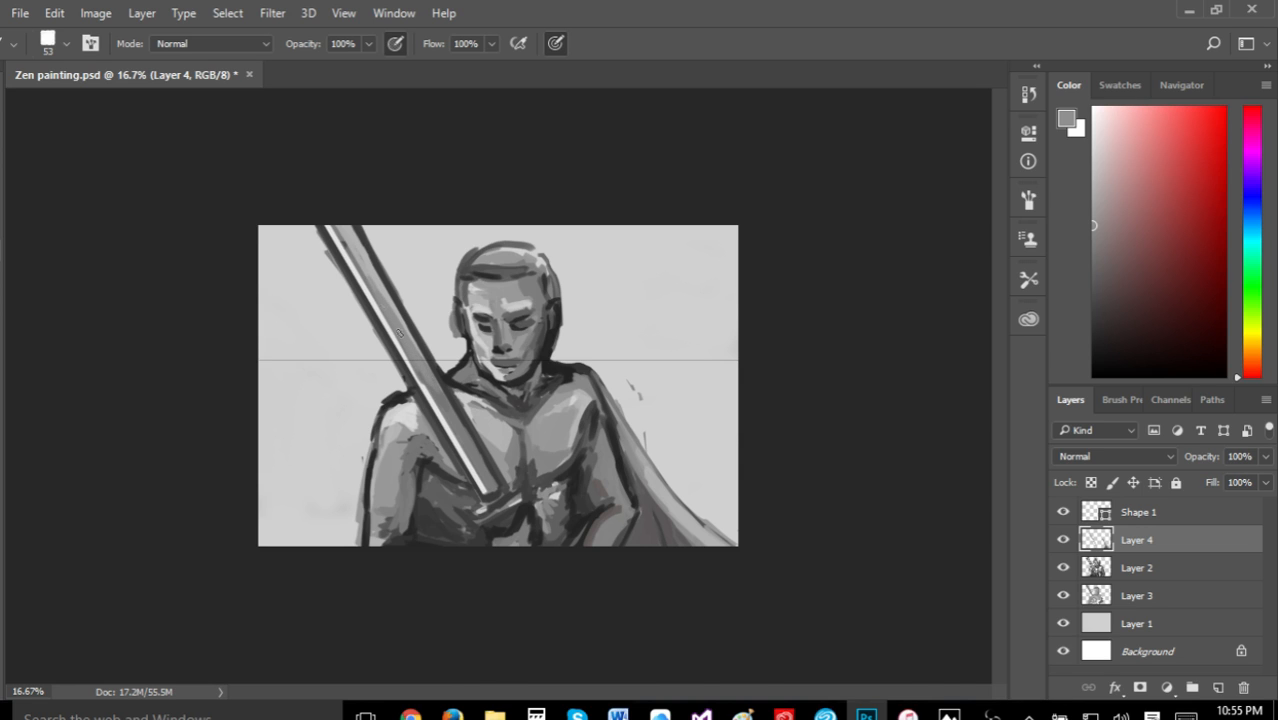
drag(346, 246, 394, 311)
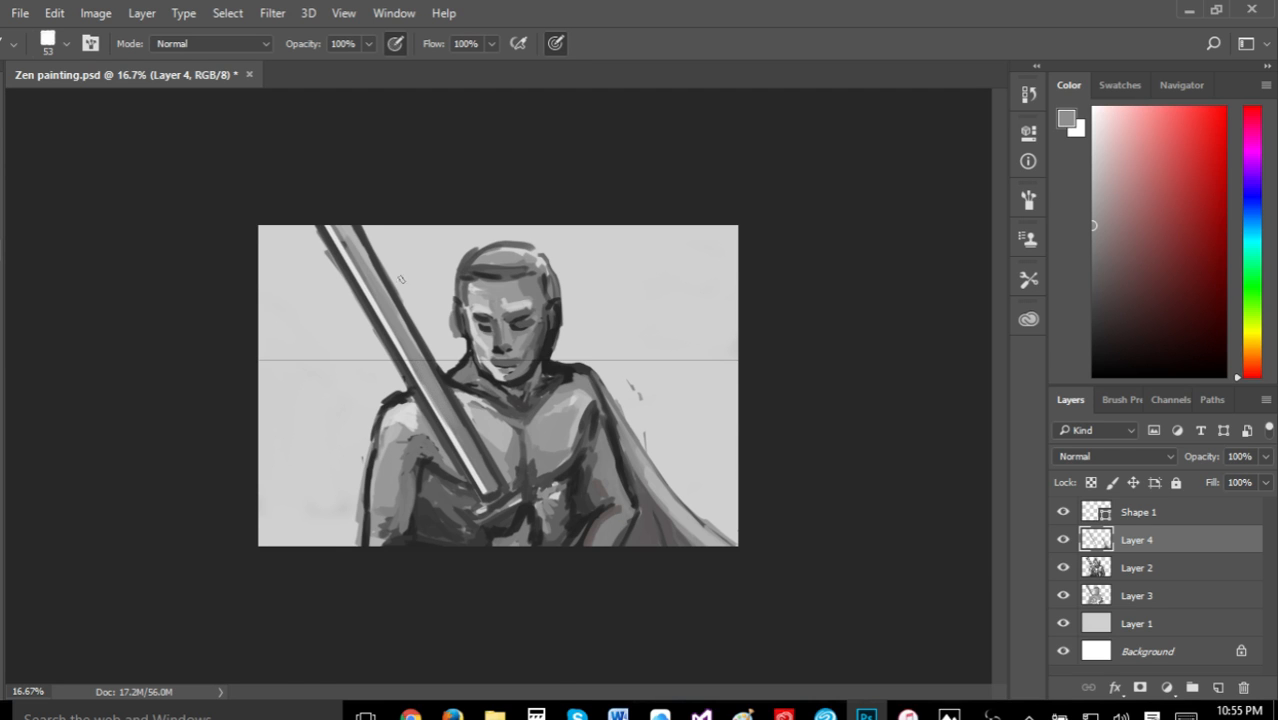
Sample a very light grey from the canvas as the brush colour
key(i)
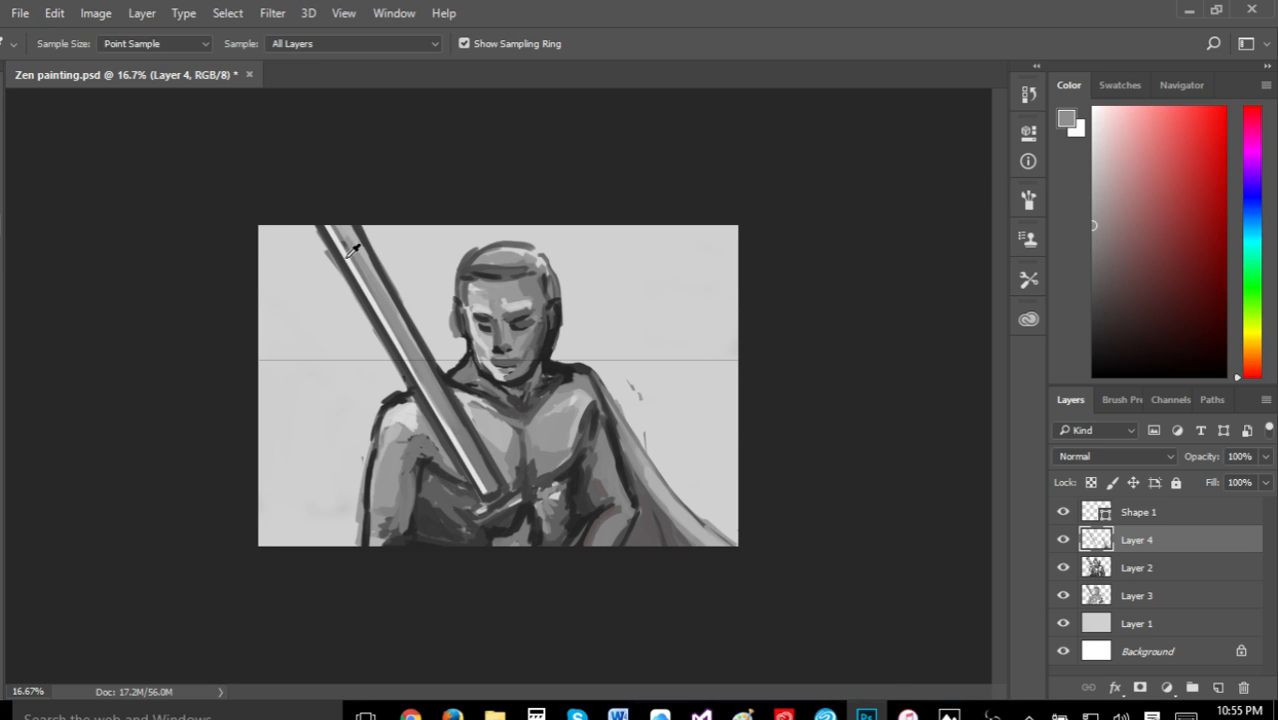
click(307, 232)
key(b)
drag(404, 356, 446, 443)
click(54, 13)
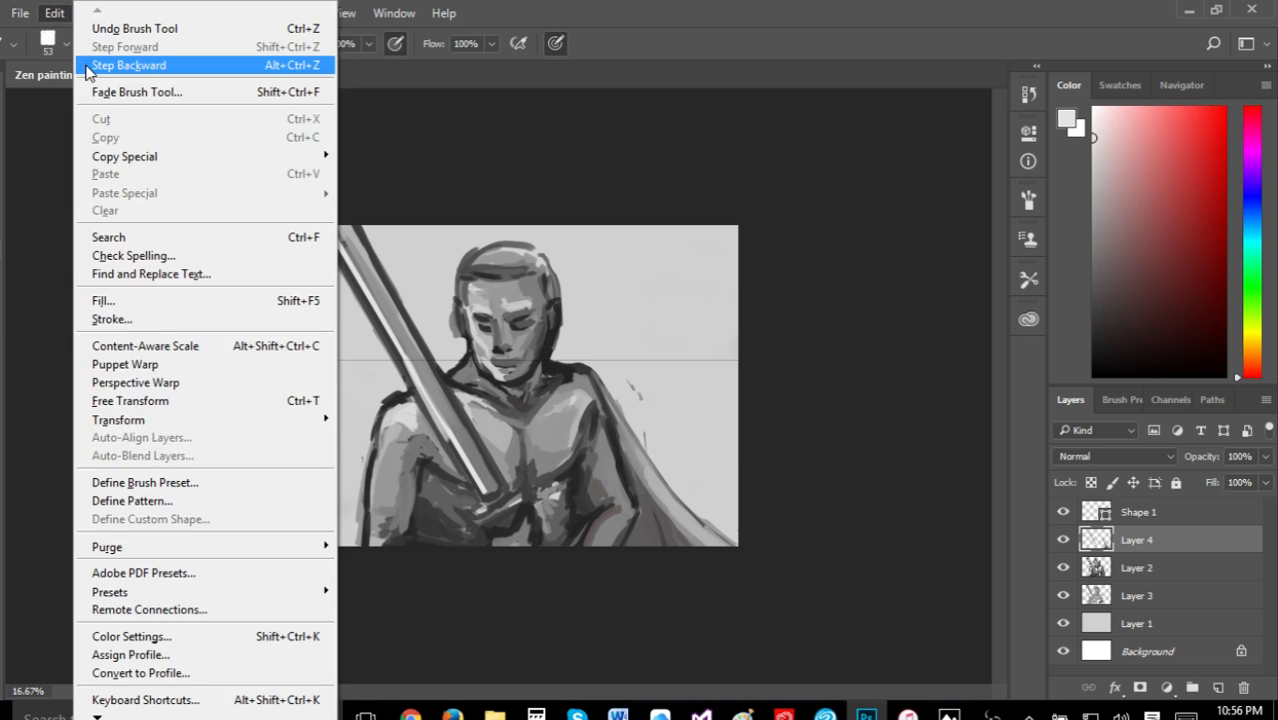
click(80, 57)
click(54, 13)
click(80, 57)
Reduce the brush size to 29 px and paint a thin light highlight down the middle of the sword blade
click(62, 43)
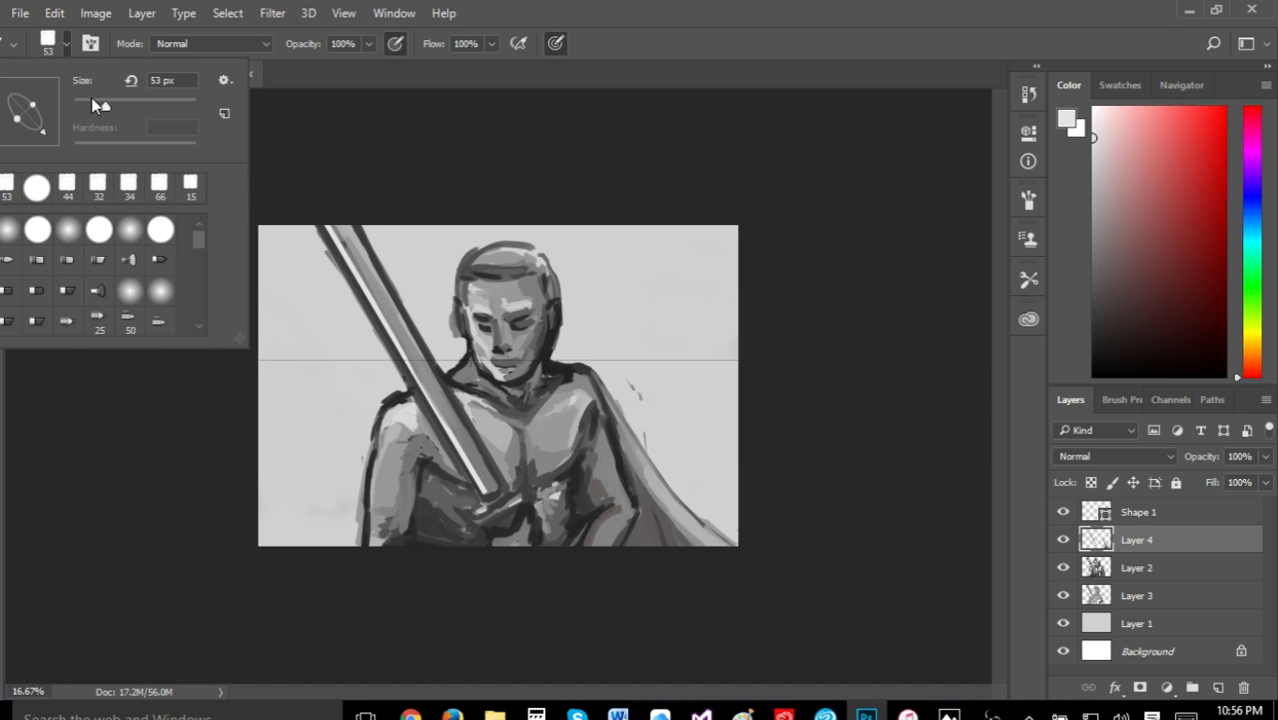
drag(91, 100, 91, 104)
key(Return)
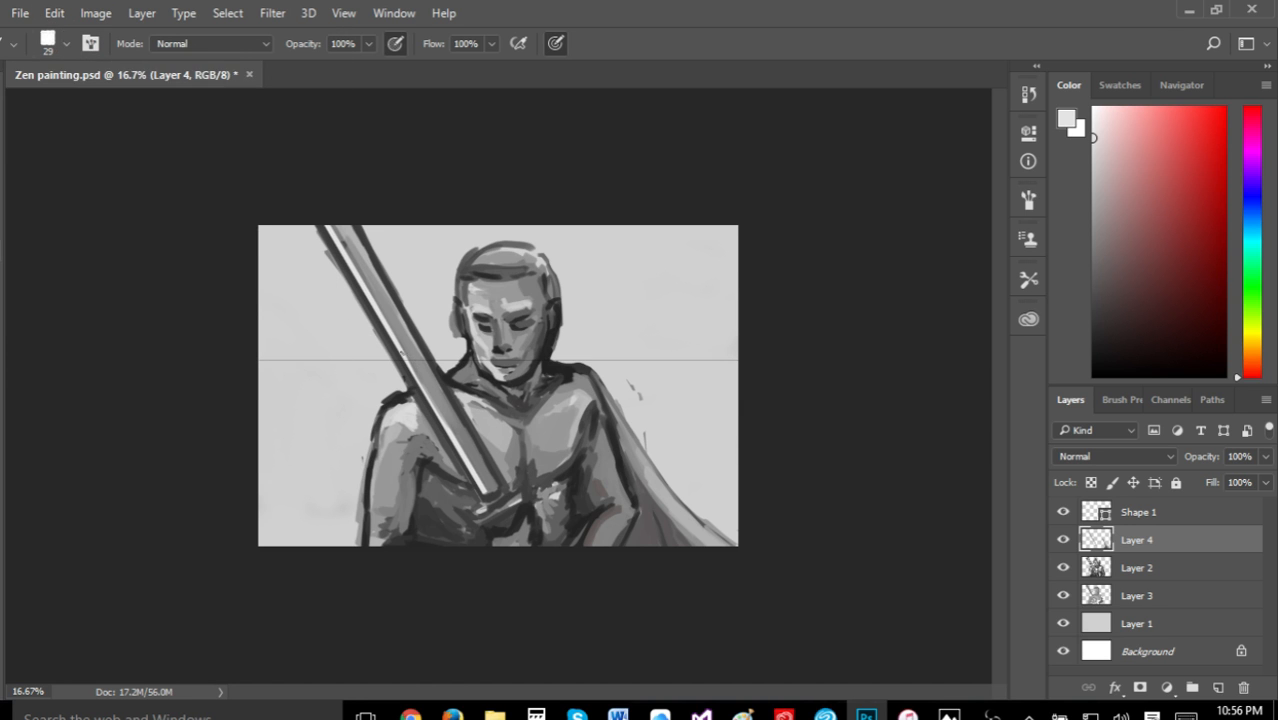
drag(407, 365, 446, 438)
drag(399, 350, 463, 456)
Choose a neutral light grey and paint a thin highlight along the blade's side nearest the head, down towards the hilt
key(i)
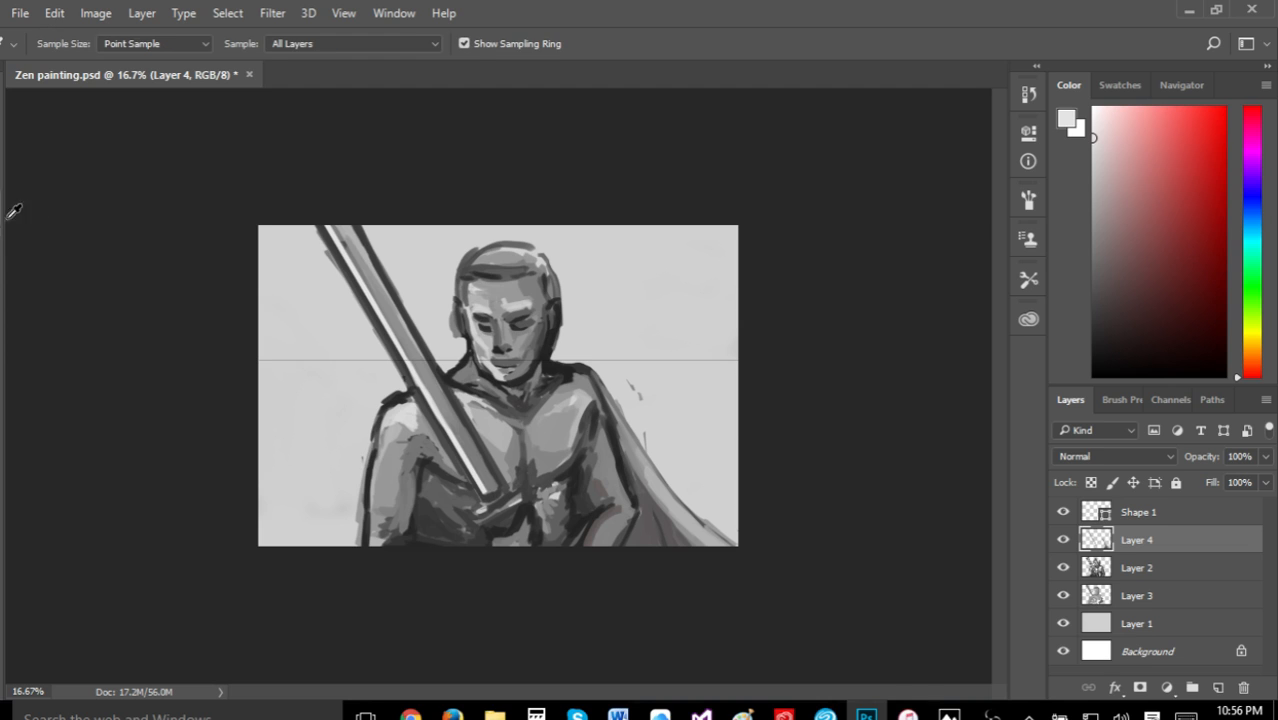
click(346, 248)
key(b)
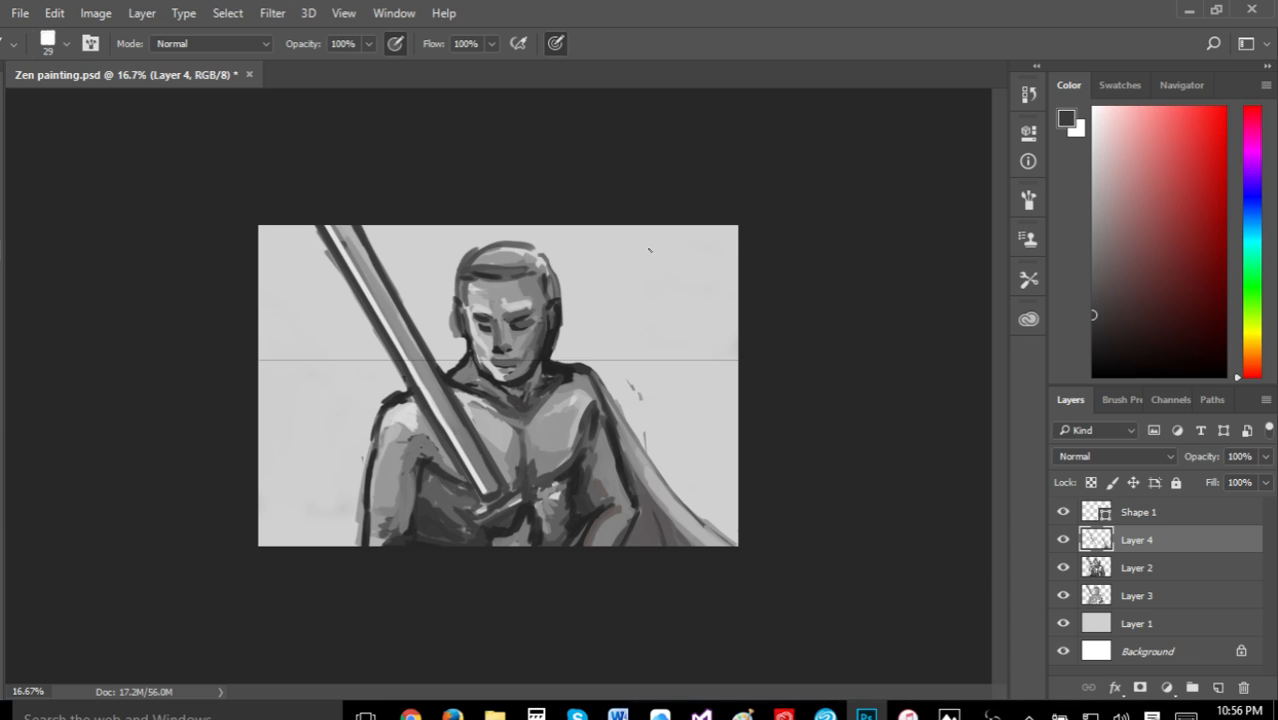
key(i)
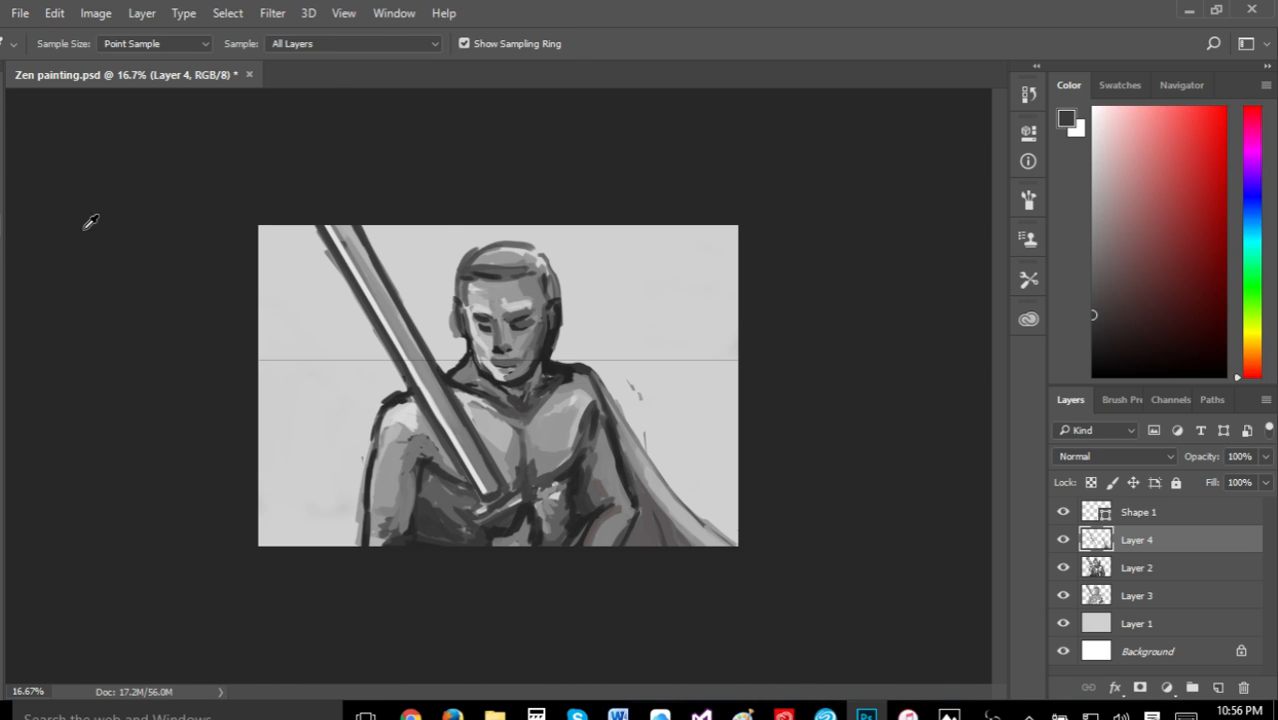
click(344, 230)
key(b)
click(1099, 164)
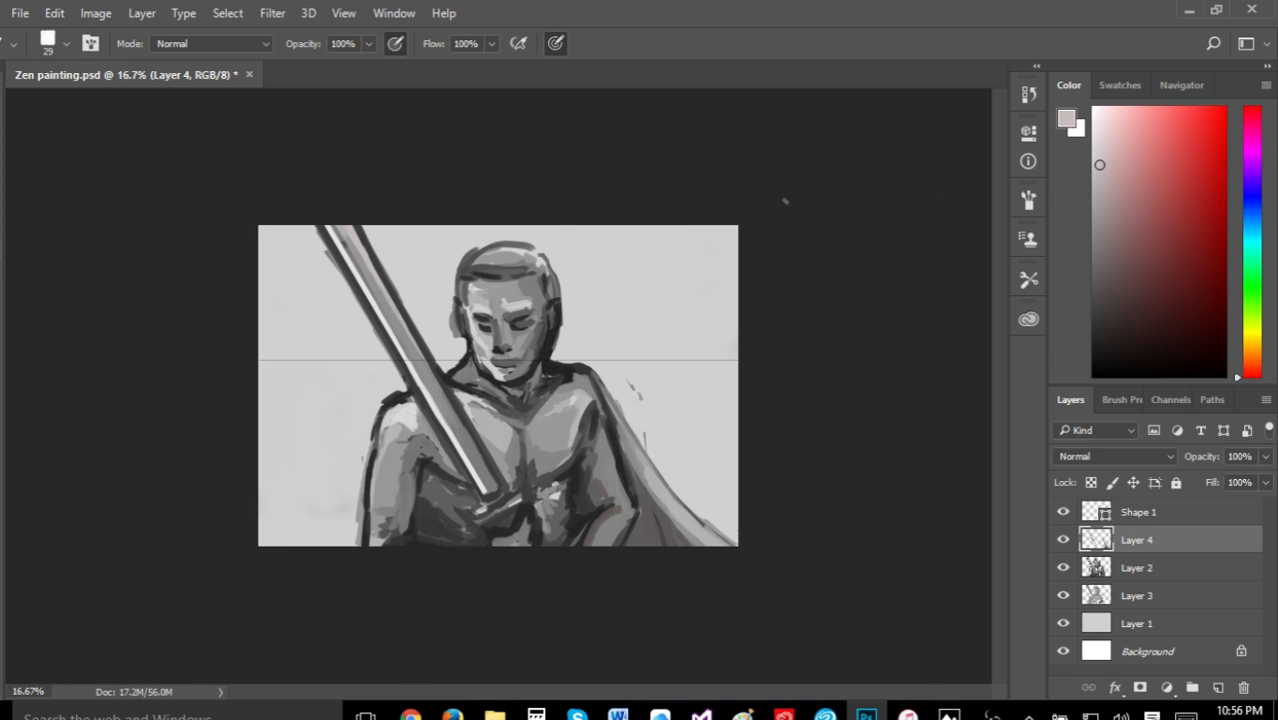
drag(1104, 163, 1093, 161)
drag(360, 246, 426, 364)
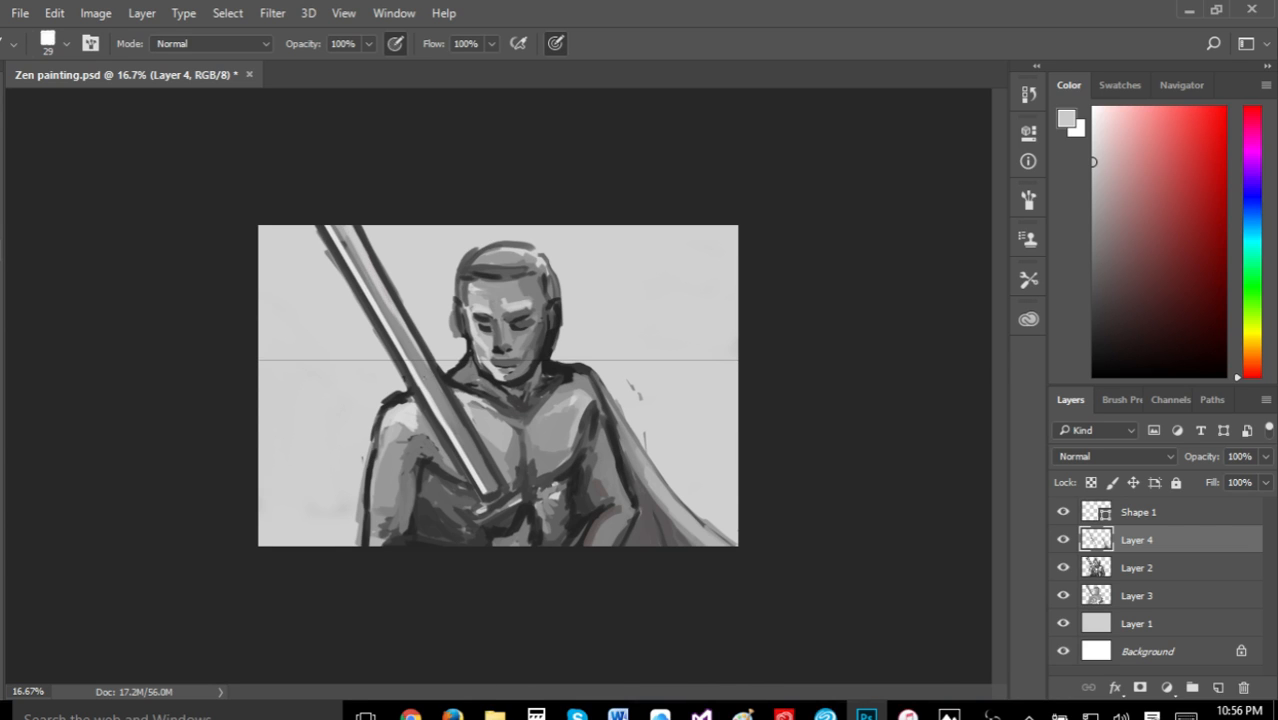
drag(401, 321, 468, 440)
Sample a mid grey from the blade and touch up the upper part of the sword with short strokes
key(i)
click(357, 258)
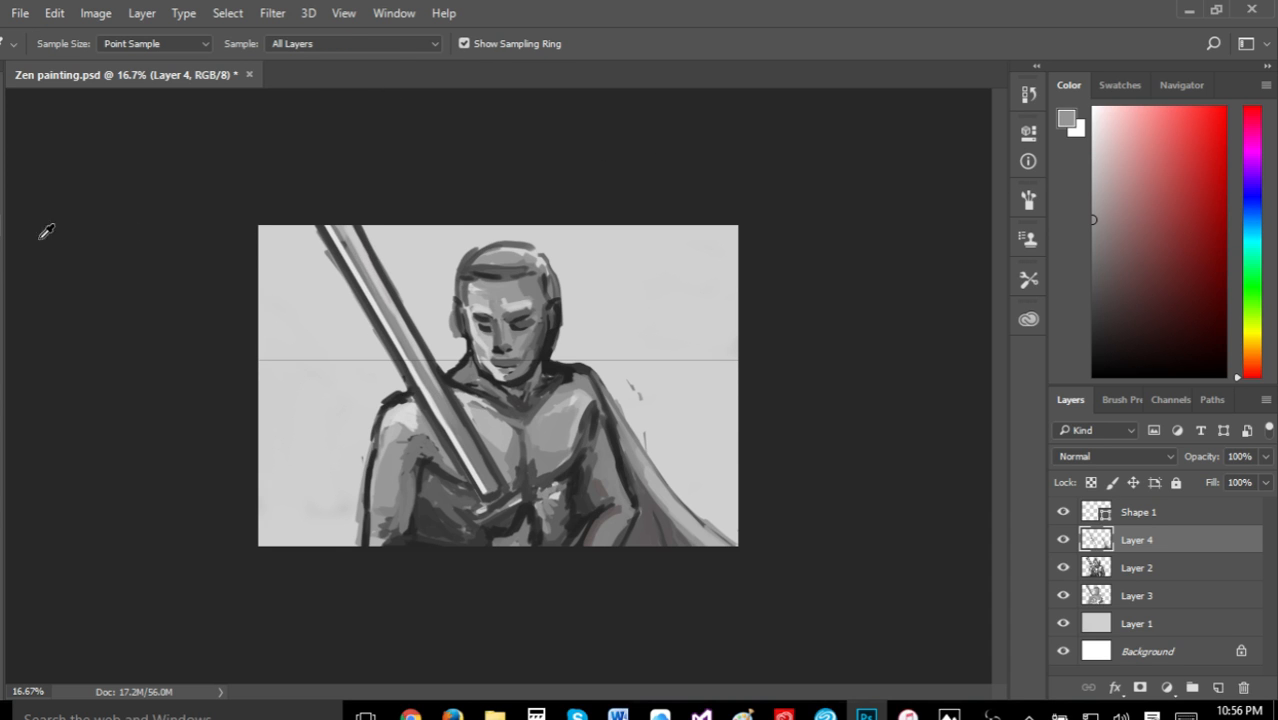
key(b)
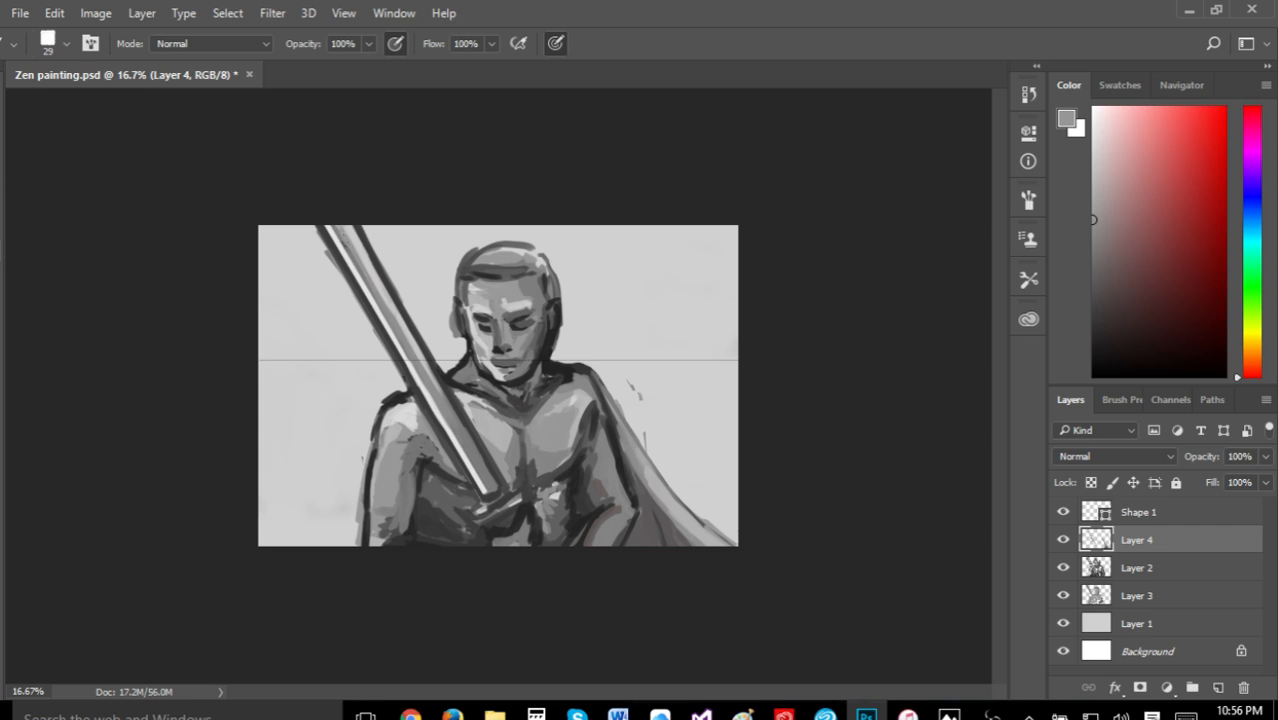
drag(367, 280, 342, 229)
drag(371, 278, 385, 302)
drag(354, 244, 344, 226)
Sample a dark grey from the painting and reinforce the sword's dark outline along its lower-facing edge
key(i)
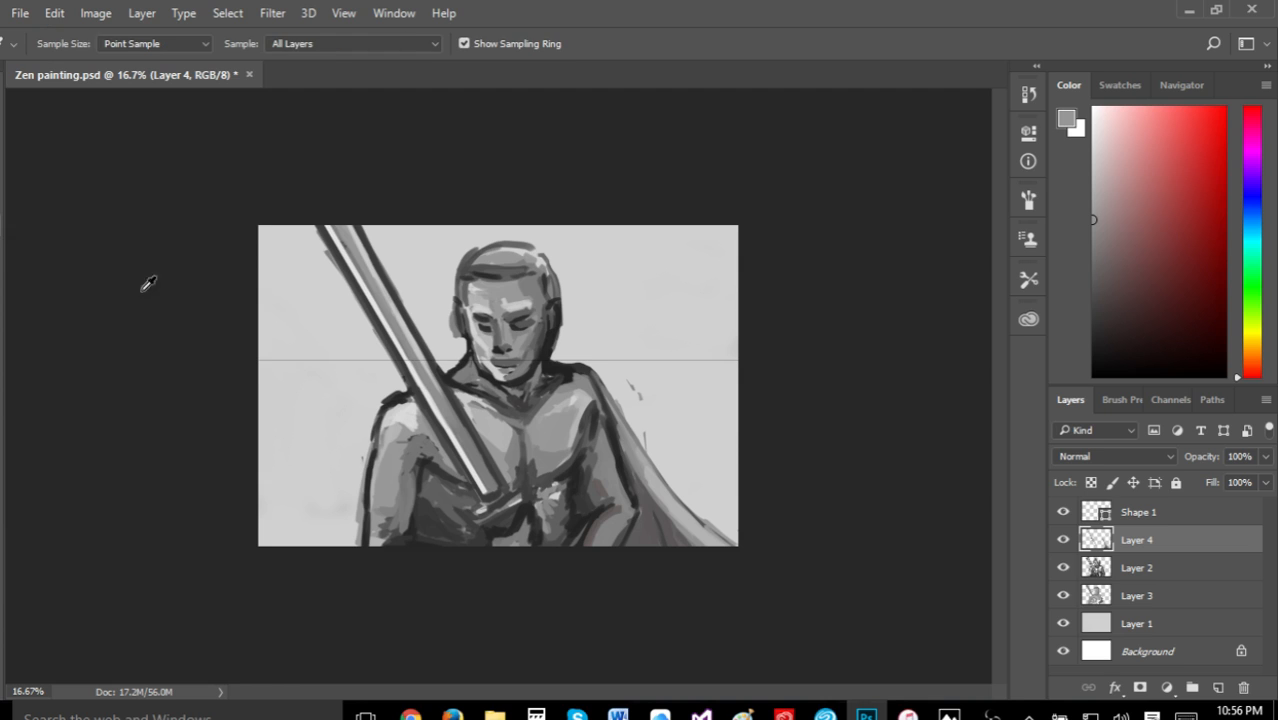
click(443, 396)
key(b)
key(i)
click(87, 231)
key(b)
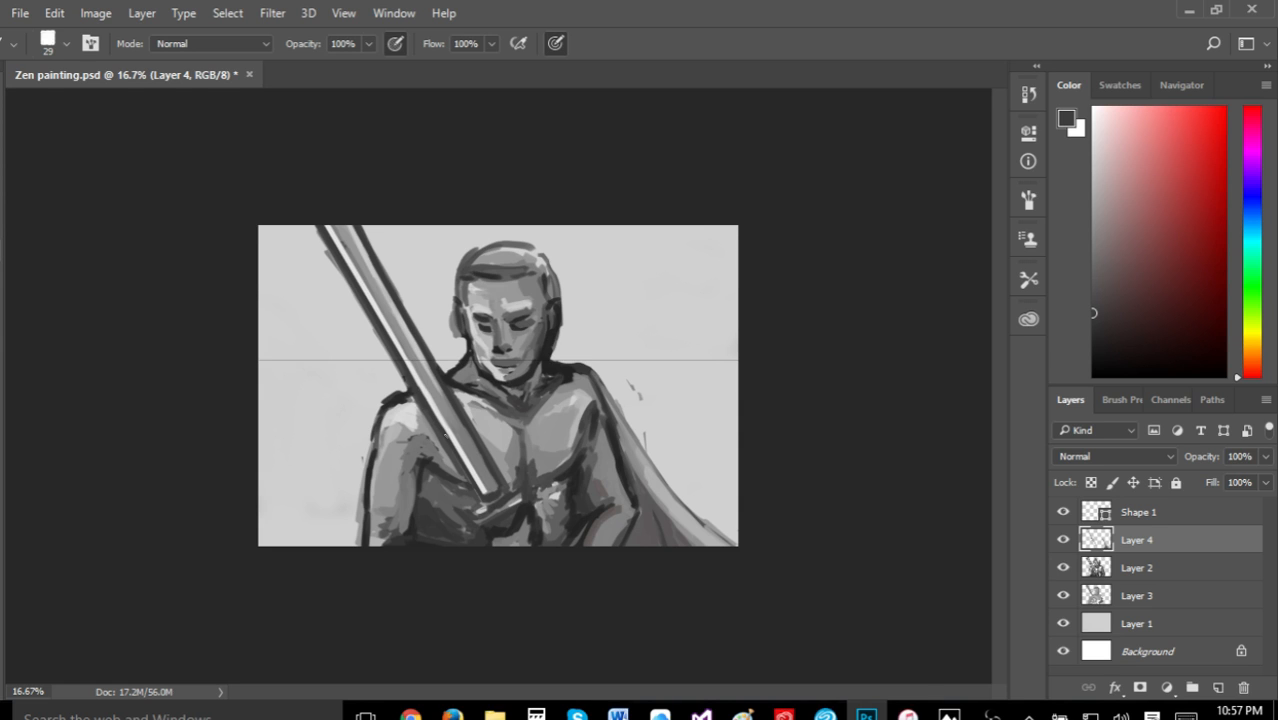
drag(428, 400, 438, 420)
drag(386, 347, 403, 378)
Sample a light grey from the blade and paint a continuous light band along its length down to the hilt
key(i)
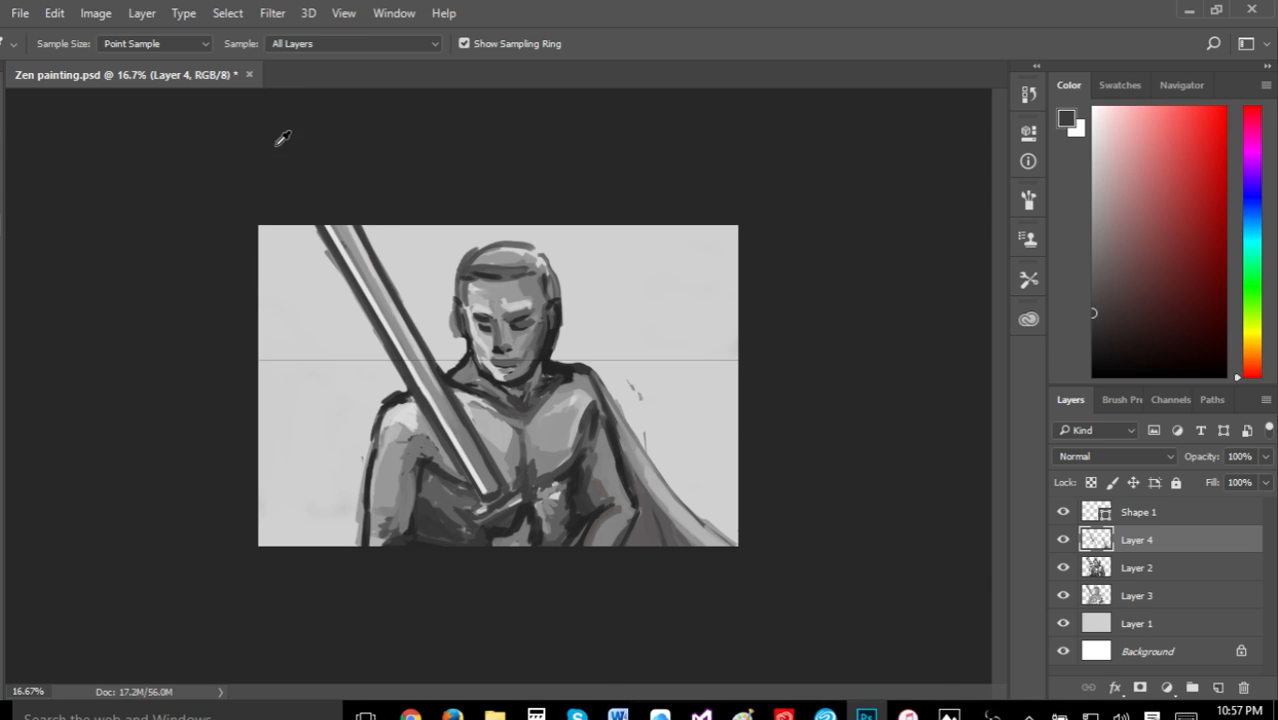
click(355, 244)
key(b)
drag(346, 227, 387, 313)
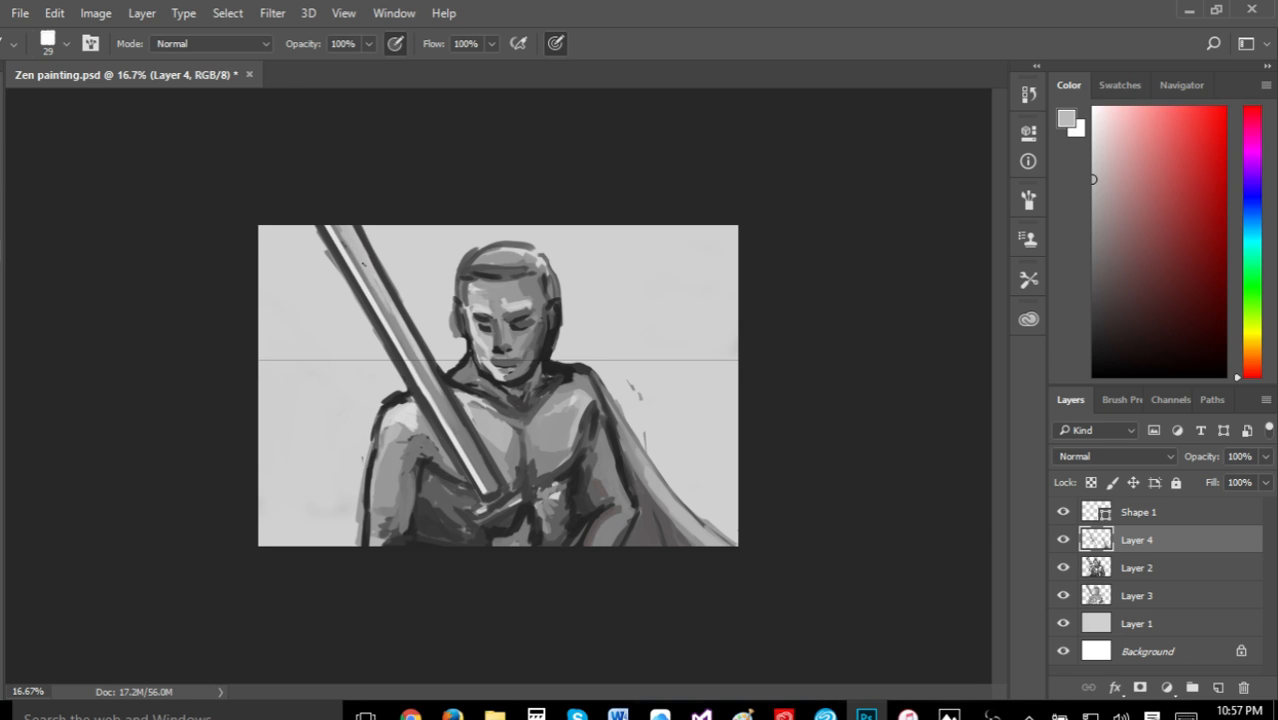
drag(364, 264, 420, 366)
drag(392, 322, 449, 425)
drag(427, 378, 474, 464)
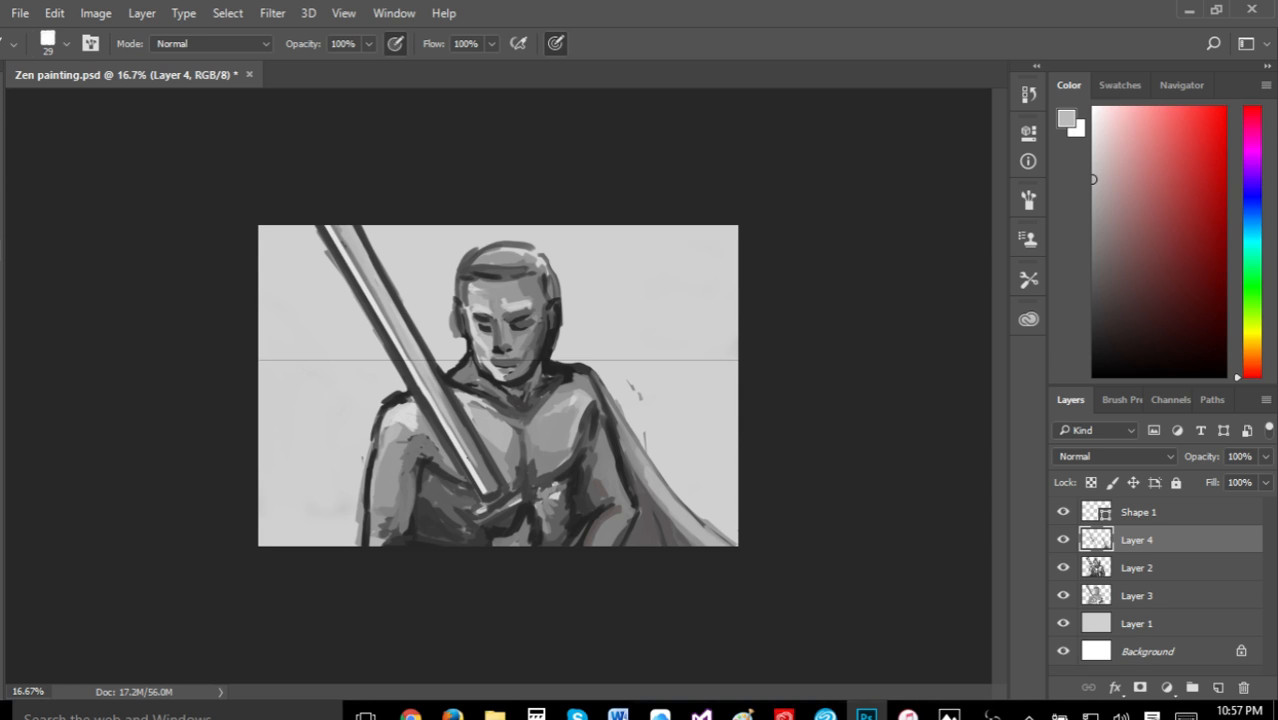
drag(477, 471, 485, 486)
click(54, 13)
key(Escape)
click(28, 13)
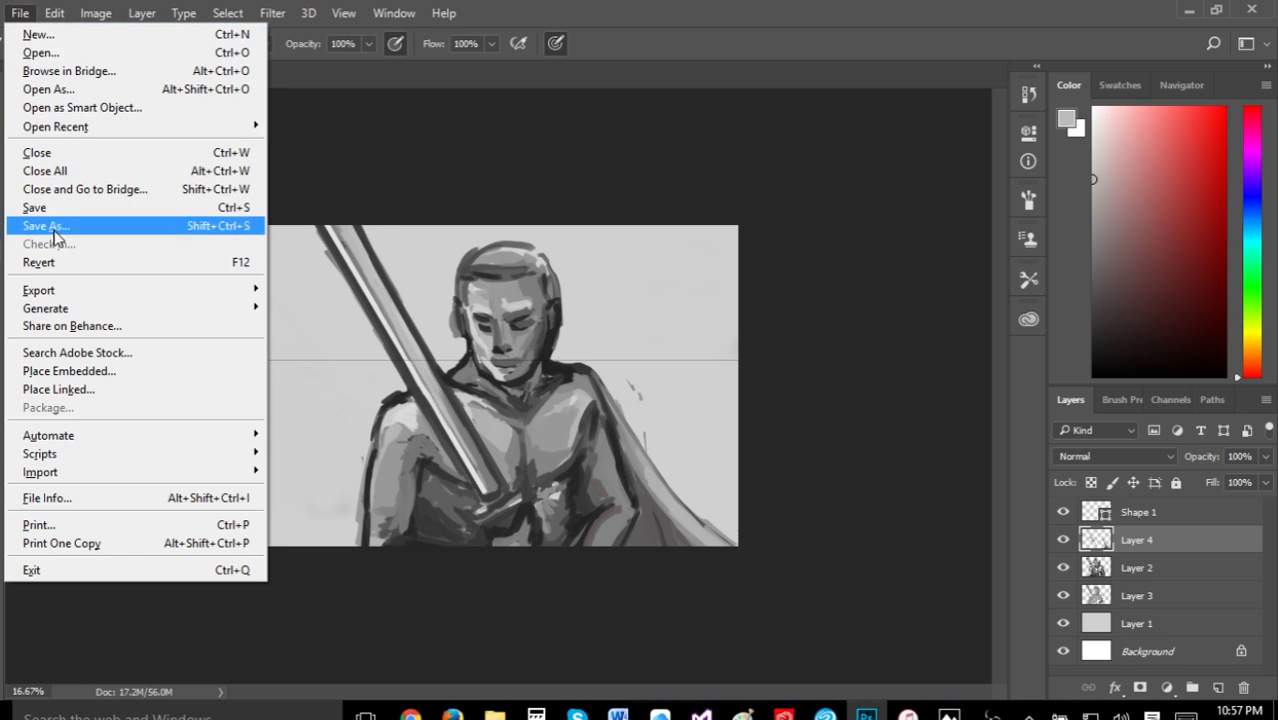
click(53, 260)
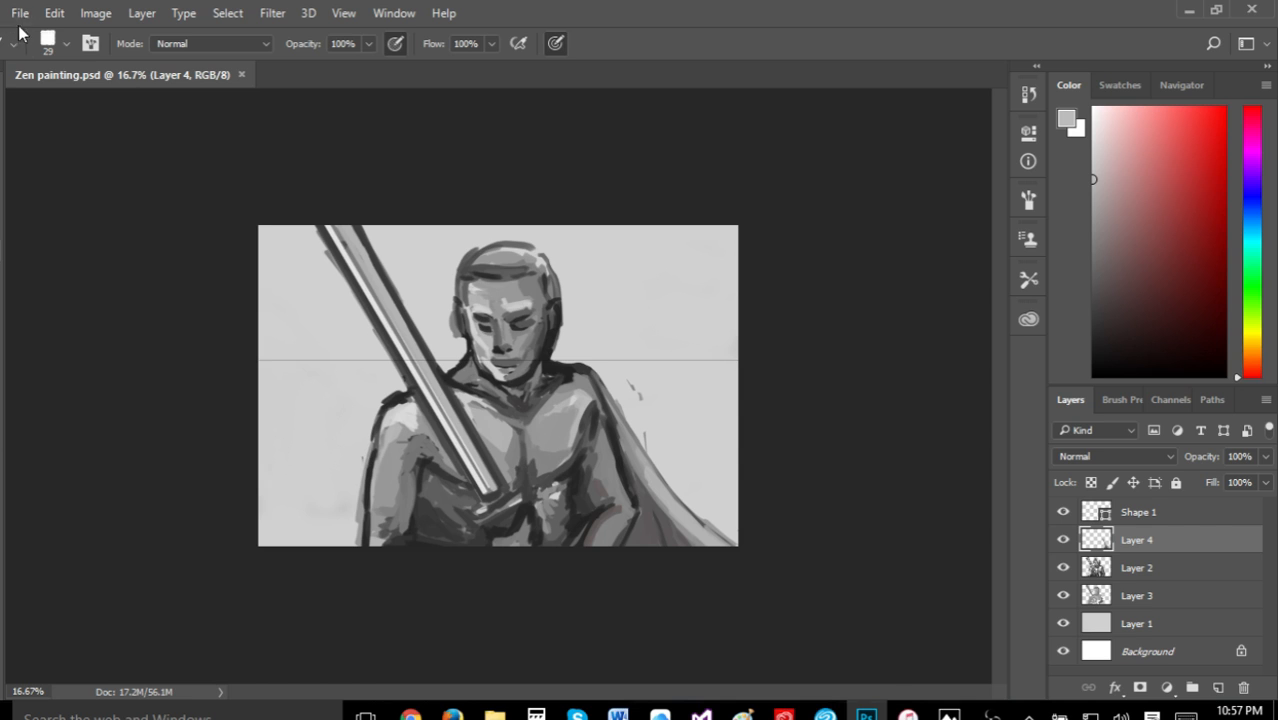
click(53, 13)
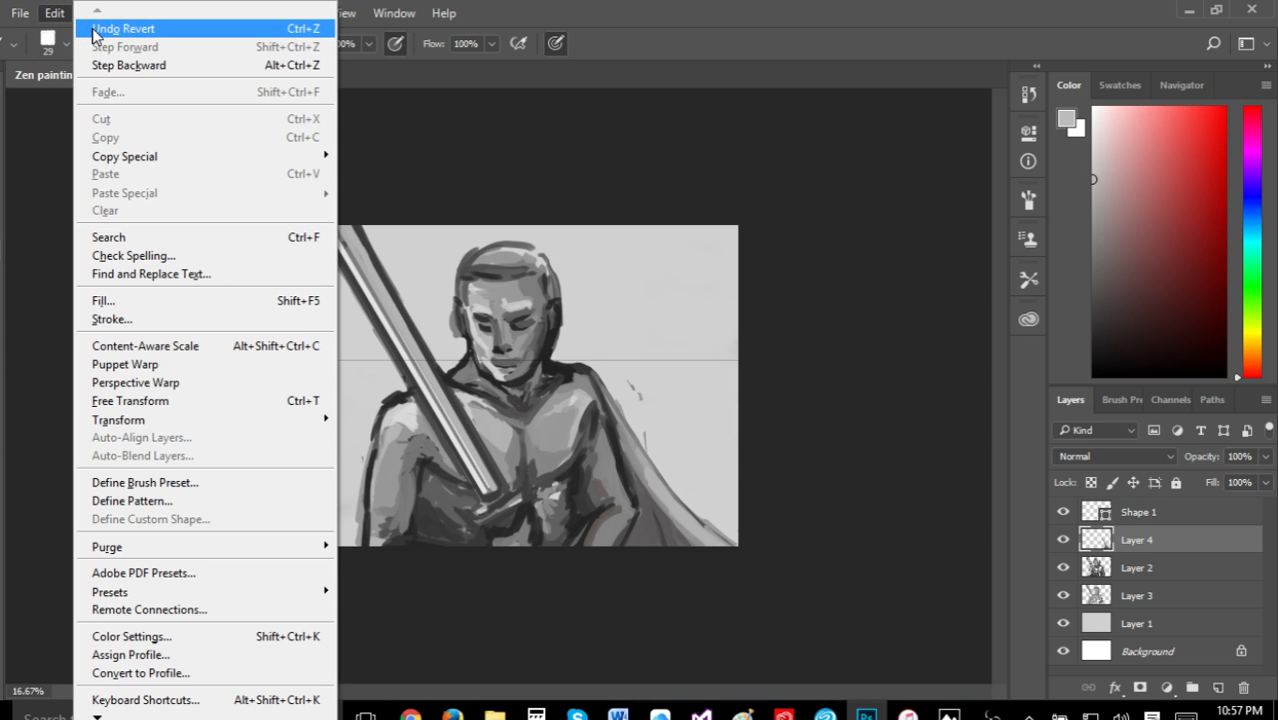
click(90, 30)
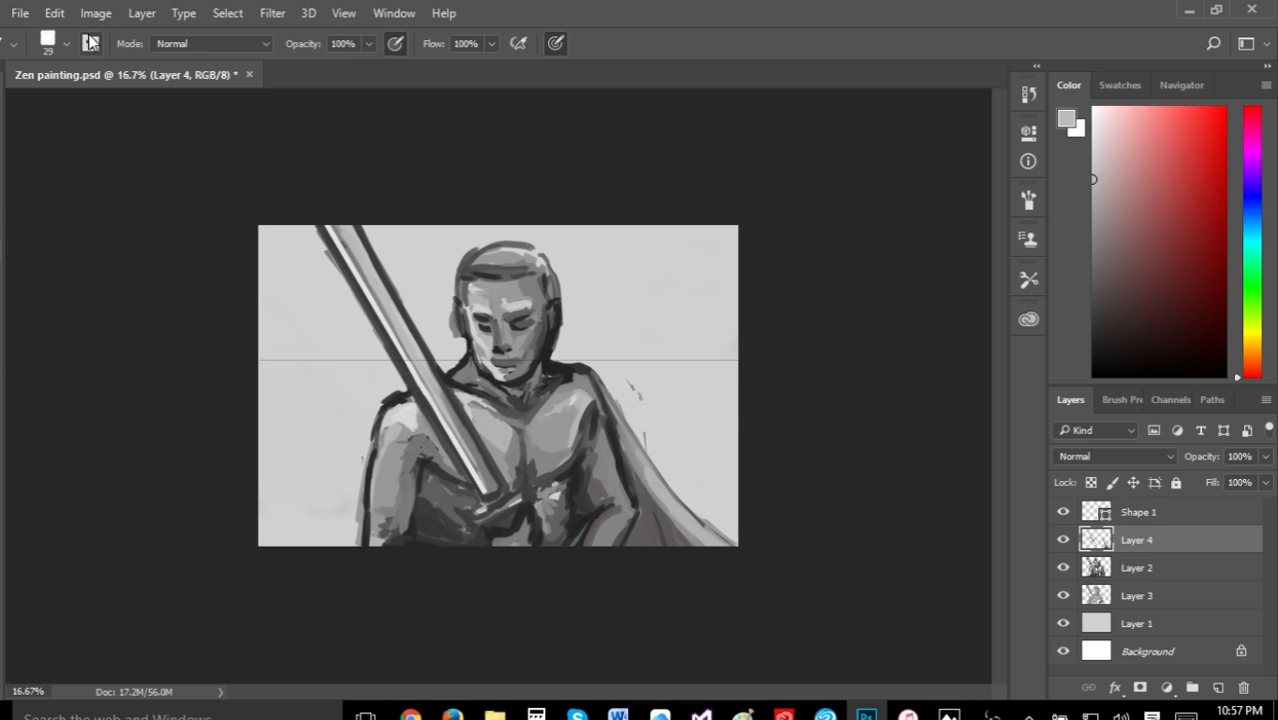
Sample a dark grey and try a straight 30 px line along the blade from hilt to tip, undoing the attempt
key(i)
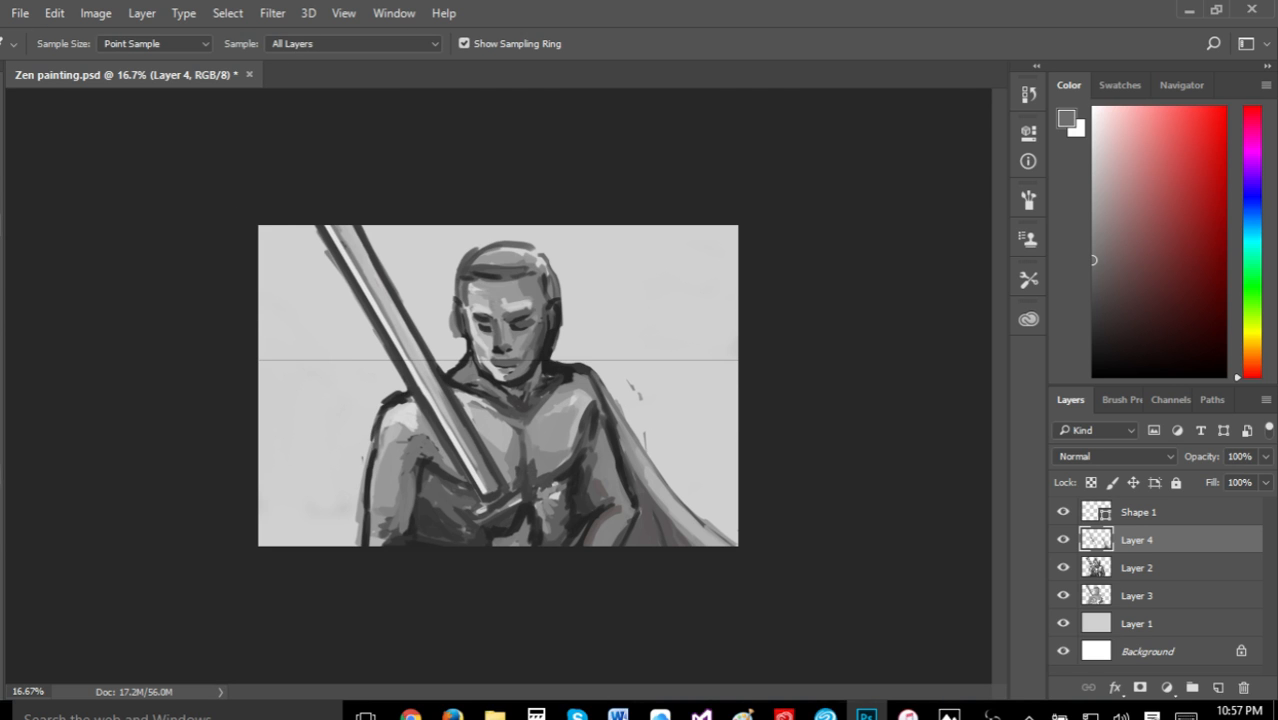
key(u)
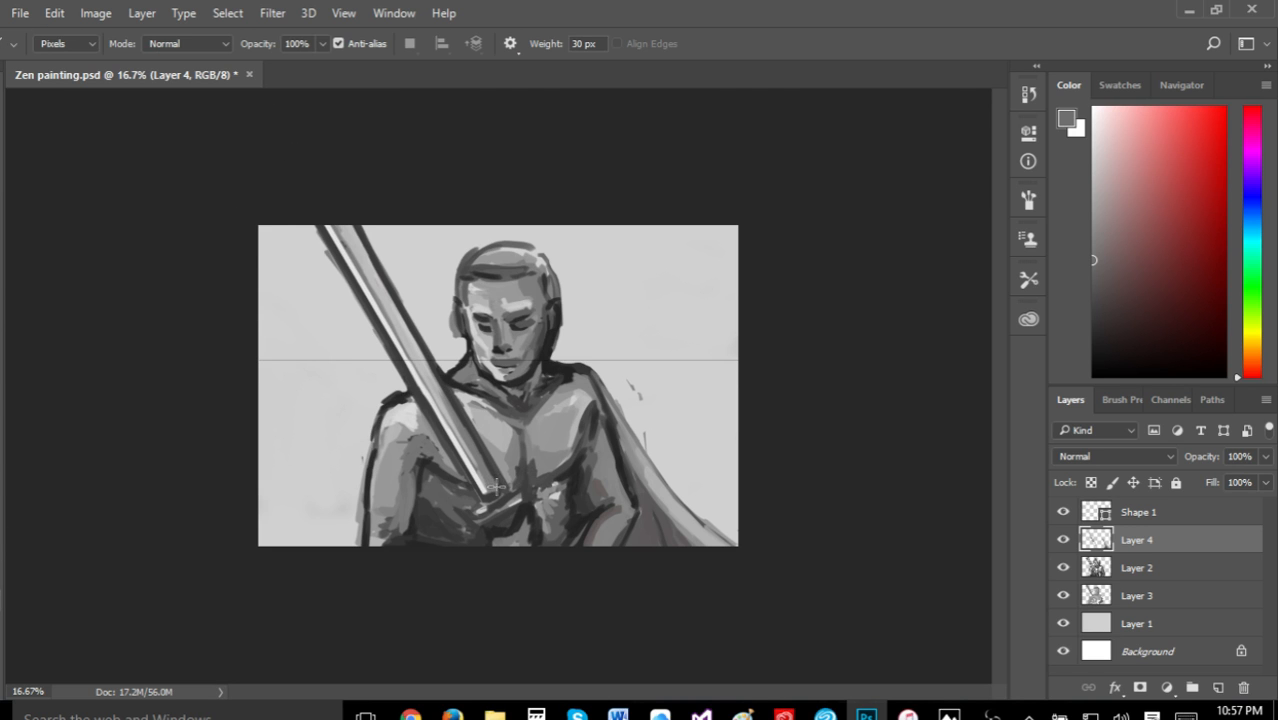
drag(490, 484, 335, 212)
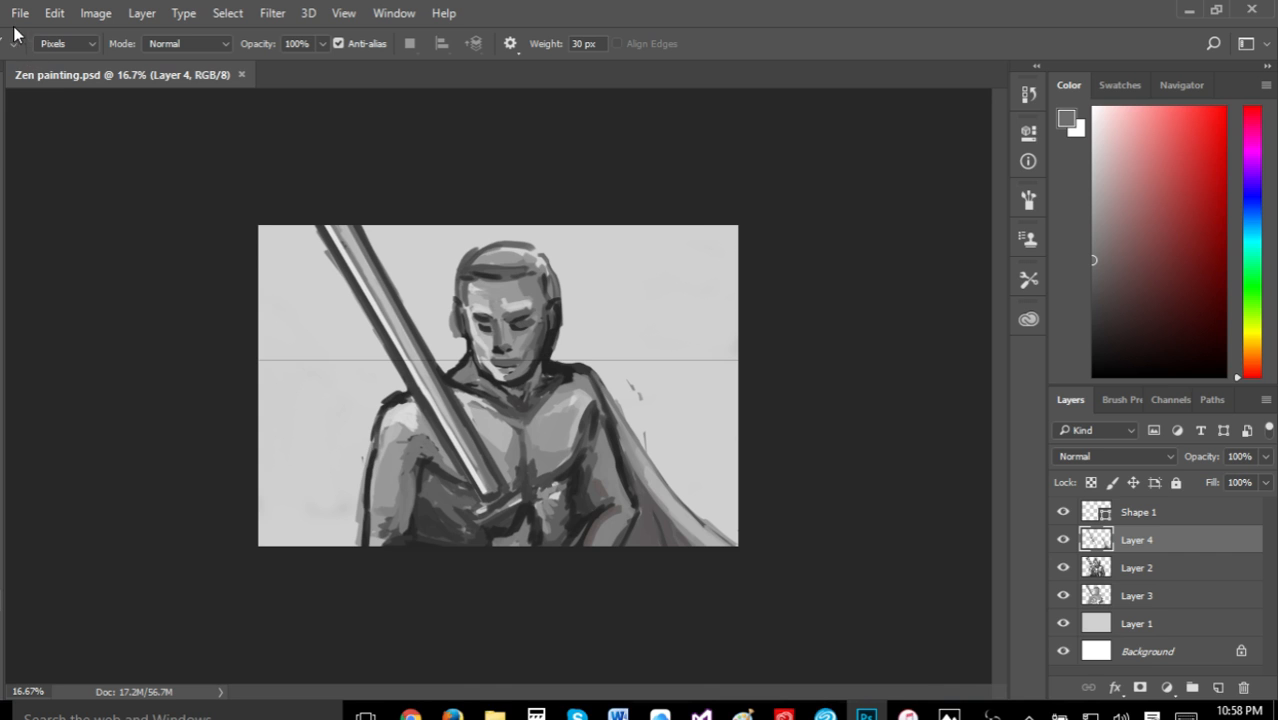
click(54, 13)
click(185, 57)
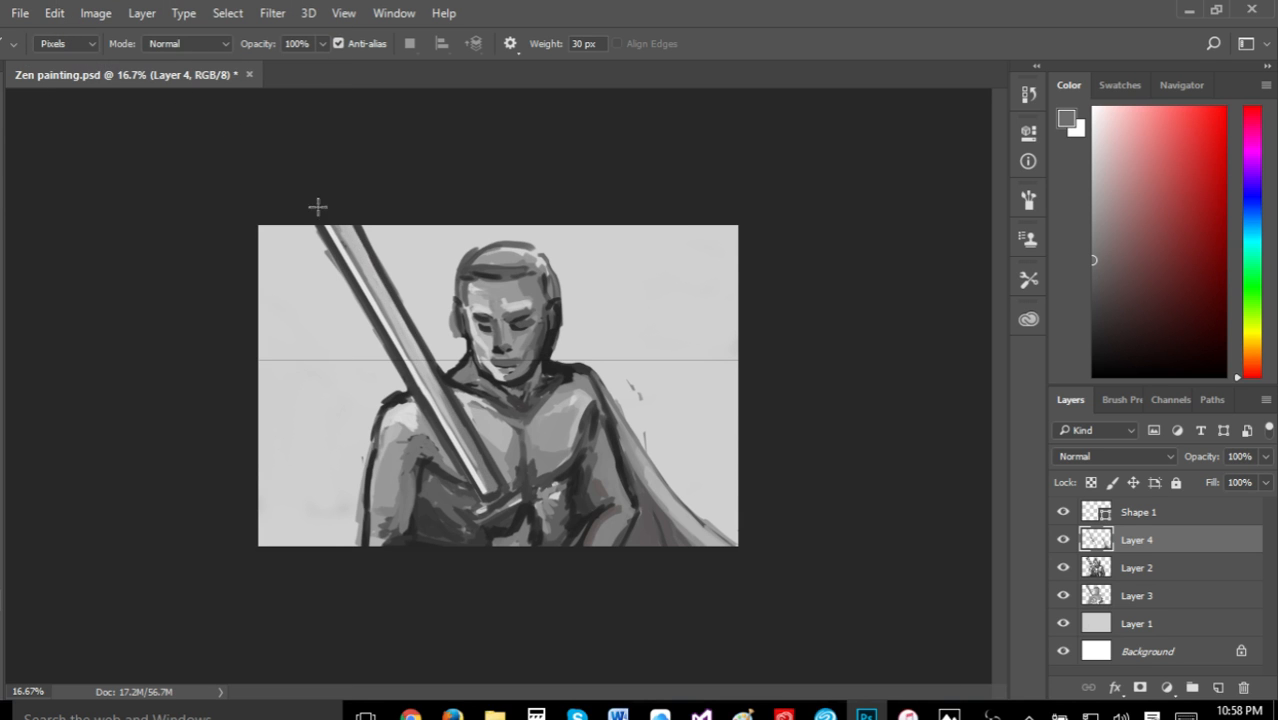
Try the grey line twice more along the blade from the canvas's upper edge to the hilt, undoing each attempt
drag(341, 224, 504, 492)
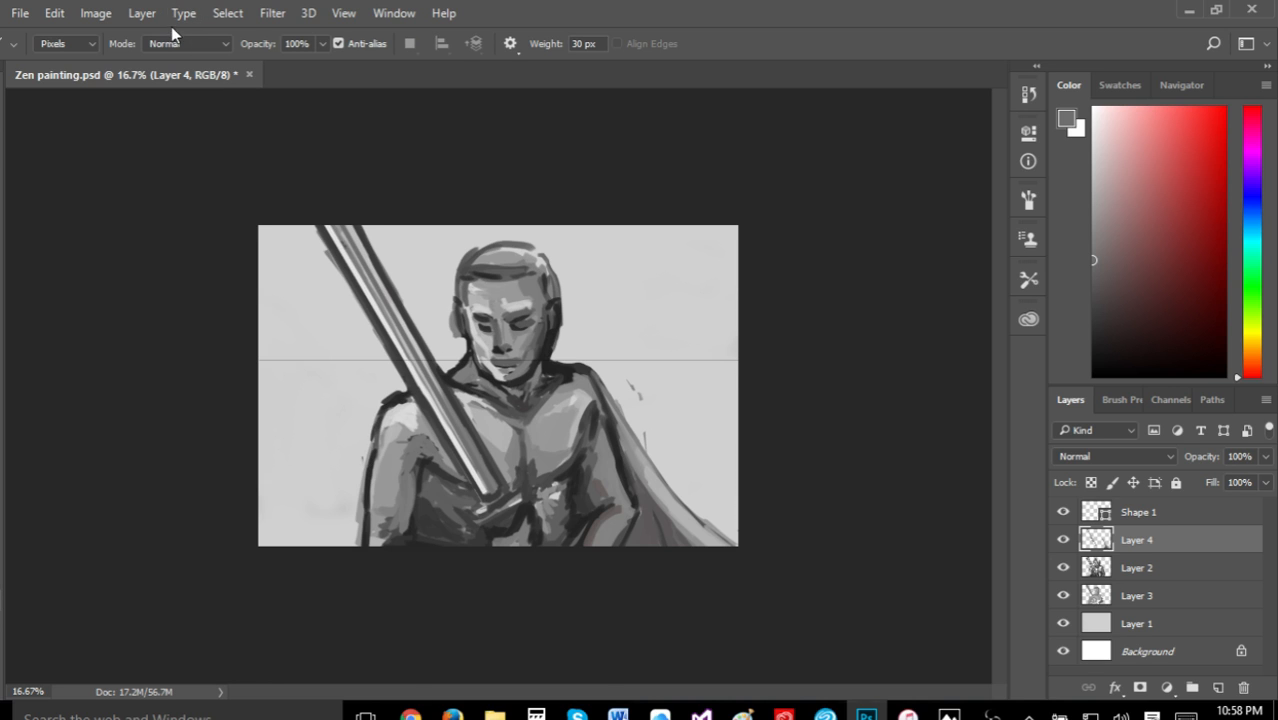
click(54, 13)
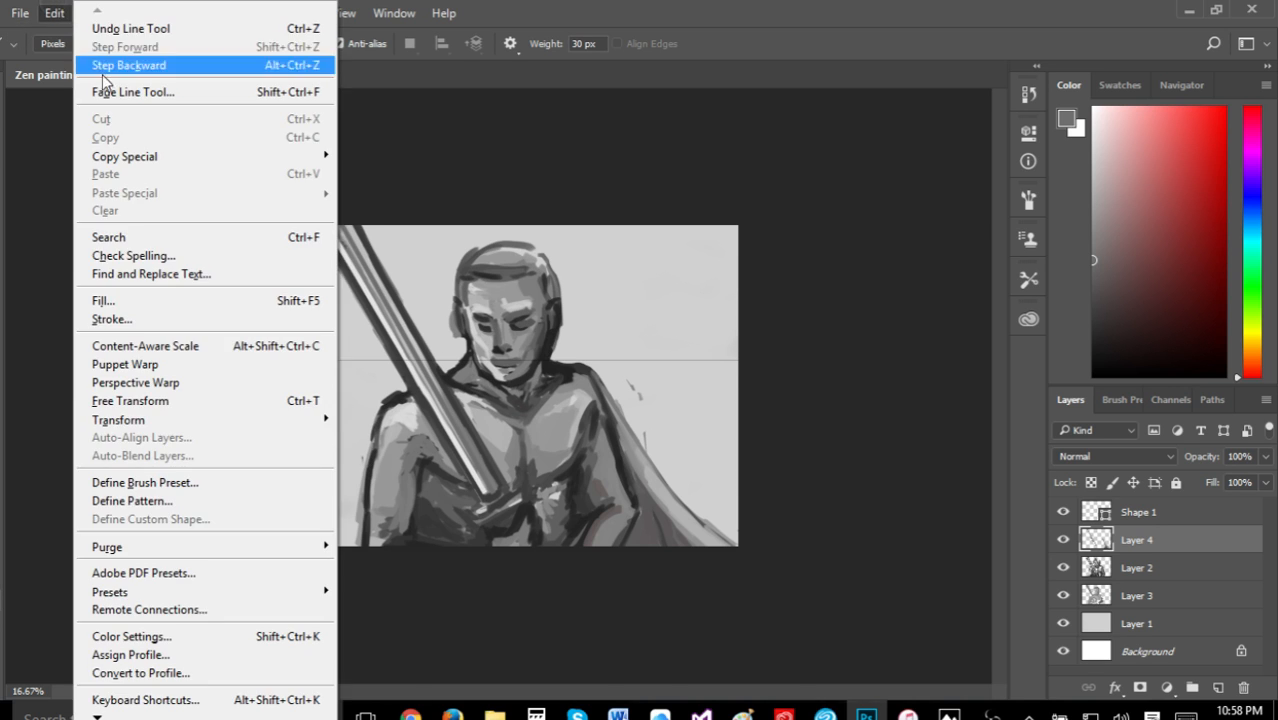
click(149, 71)
mouse_move(345, 218)
mouse_down()
mouse_move(498, 502)
mouse_move(492, 490)
mouse_up()
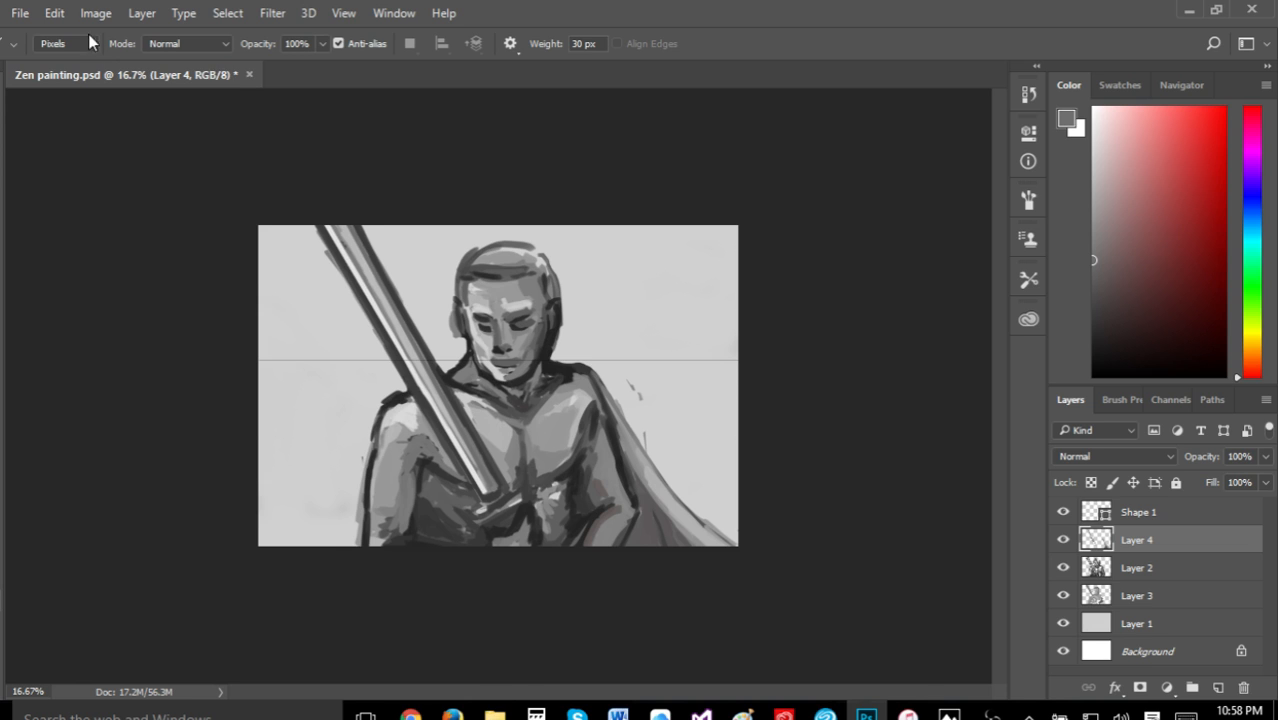
click(54, 13)
click(92, 54)
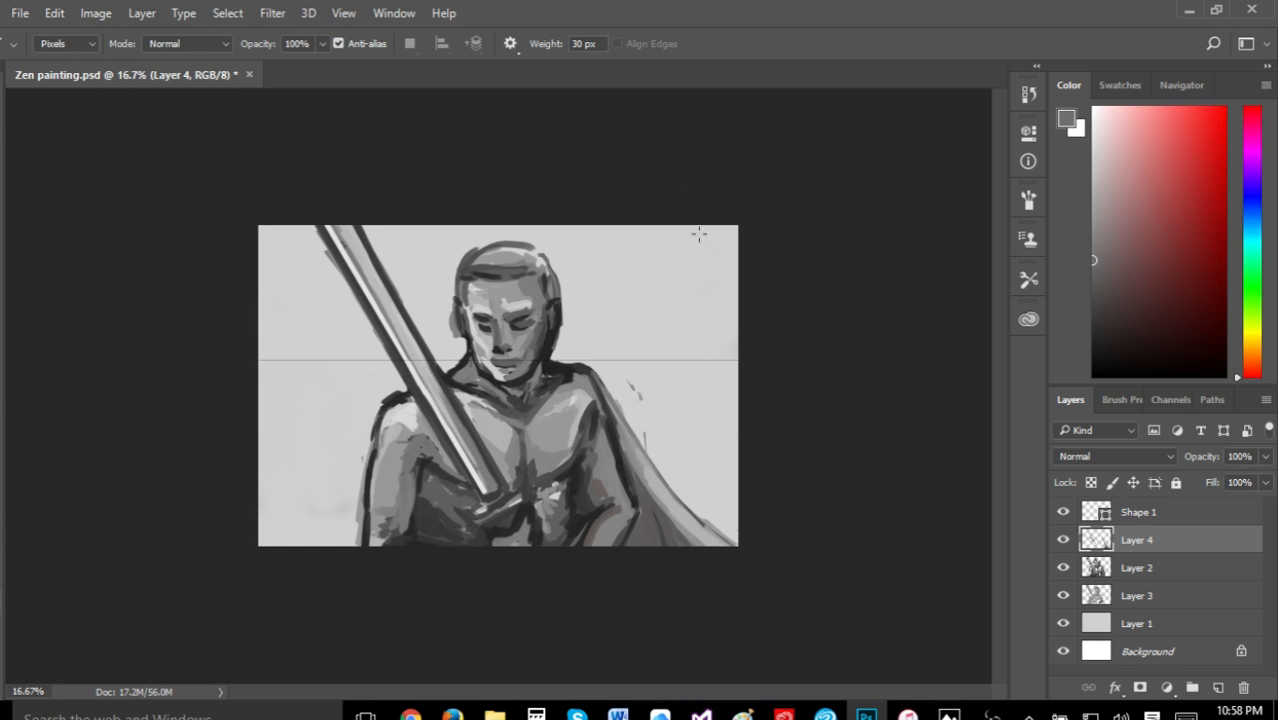
Compare the painting with Layer 4 hidden and shown, and try a shorter line along the lower blade, undoing it
click(1063, 540)
click(1063, 540)
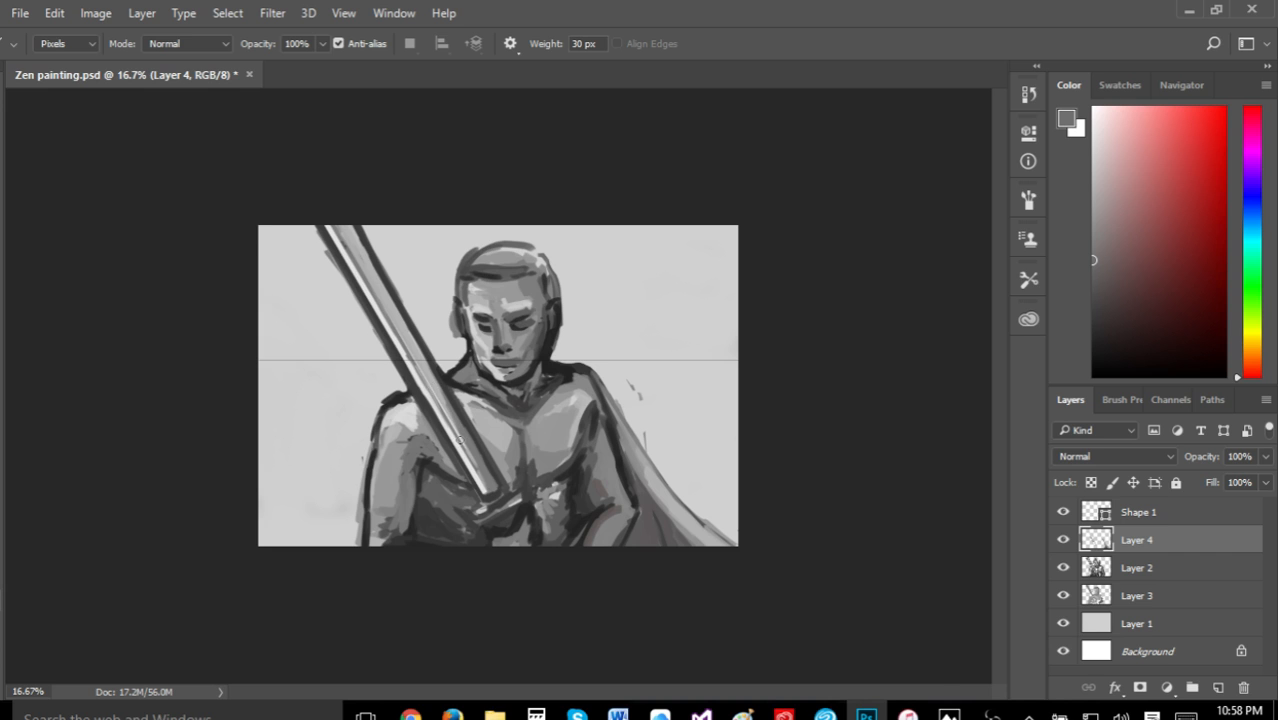
drag(446, 400, 492, 490)
click(58, 14)
click(100, 65)
Step back repeatedly through the history to remove the recent light brush strokes from the sword blade
click(62, 16)
click(102, 65)
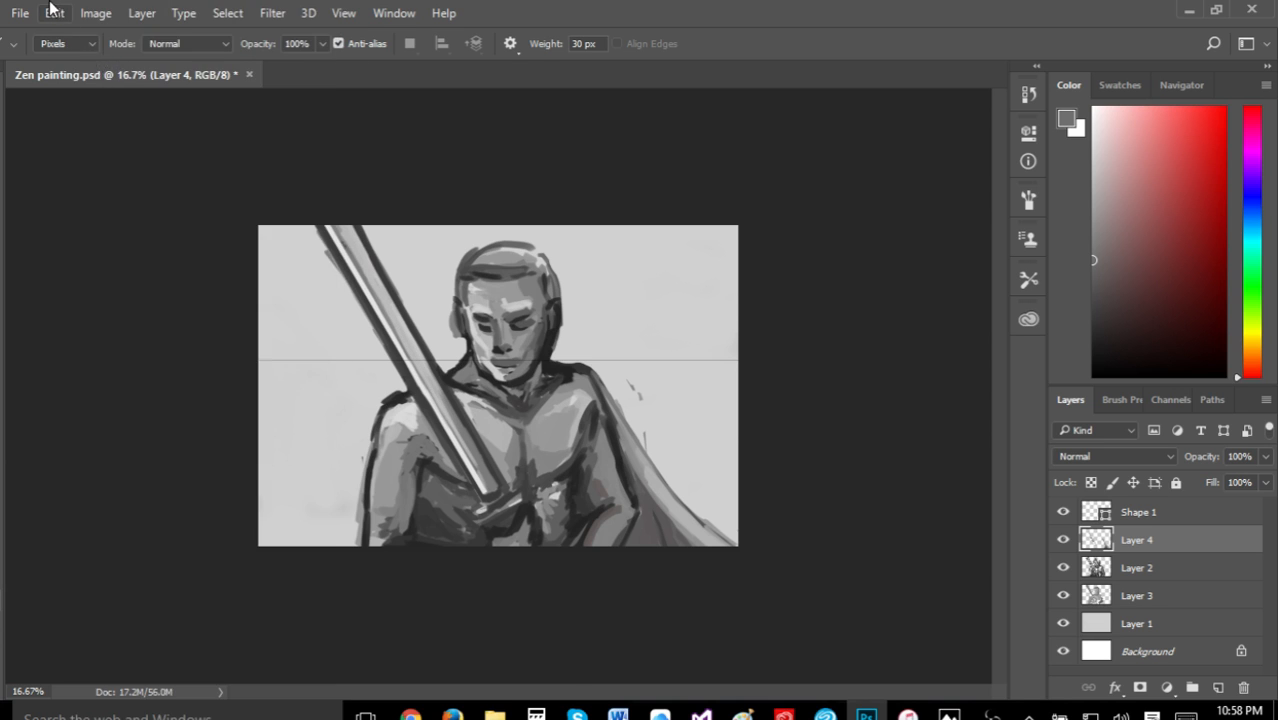
click(55, 13)
click(100, 67)
click(55, 13)
click(88, 64)
click(66, 43)
click(52, 8)
click(53, 12)
click(94, 64)
click(50, 11)
click(91, 63)
click(50, 10)
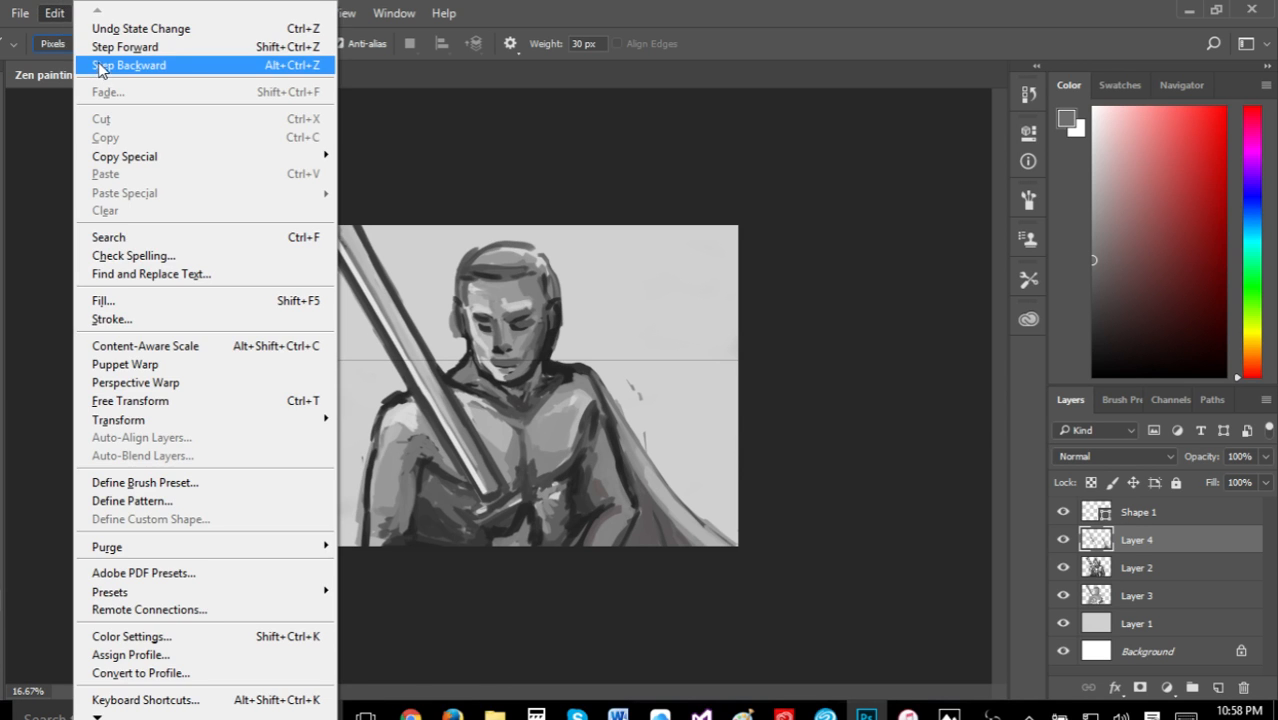
click(92, 64)
click(57, 12)
click(97, 64)
click(54, 13)
click(97, 64)
click(56, 14)
click(108, 65)
click(54, 13)
click(103, 65)
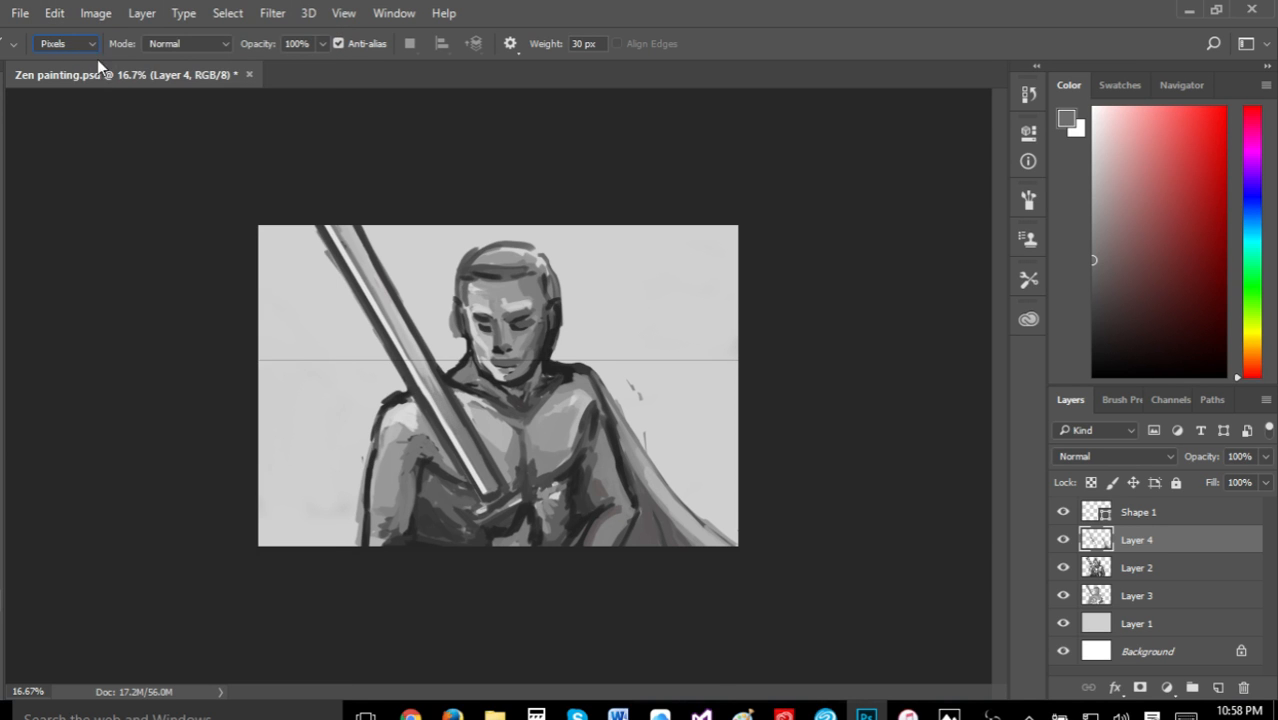
click(54, 13)
click(106, 66)
click(54, 13)
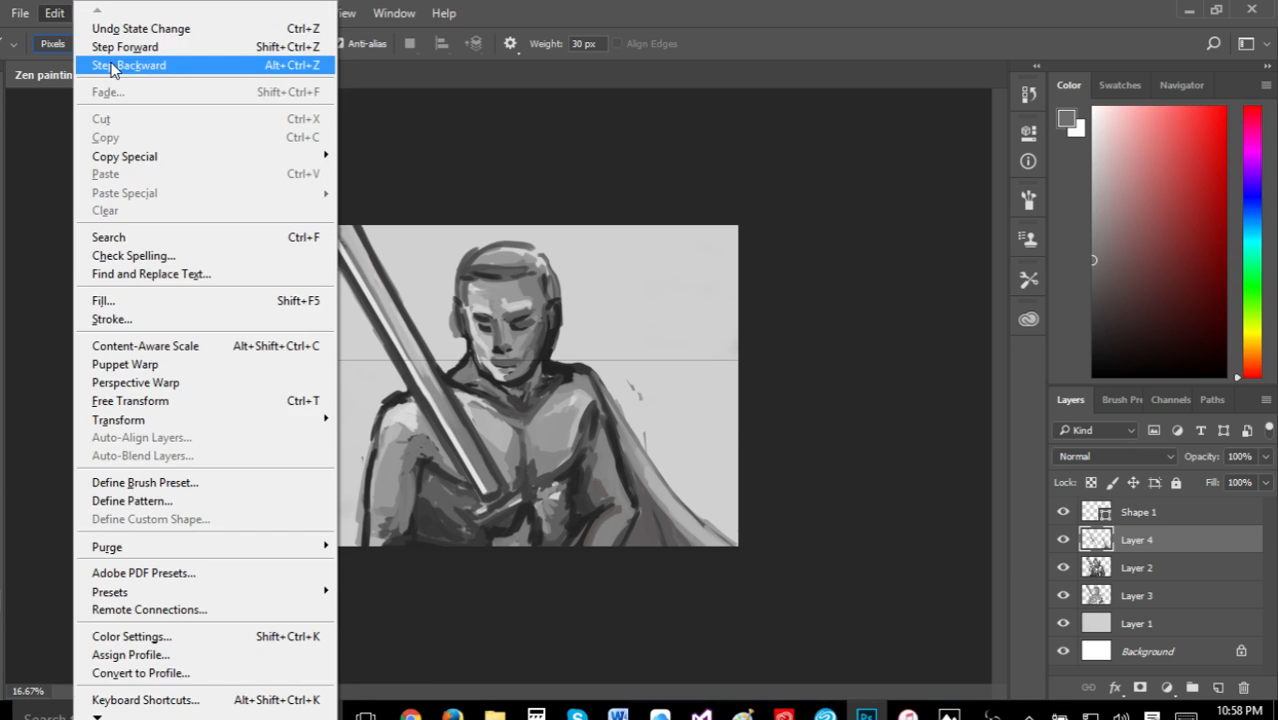
click(108, 65)
click(54, 13)
click(110, 66)
click(54, 13)
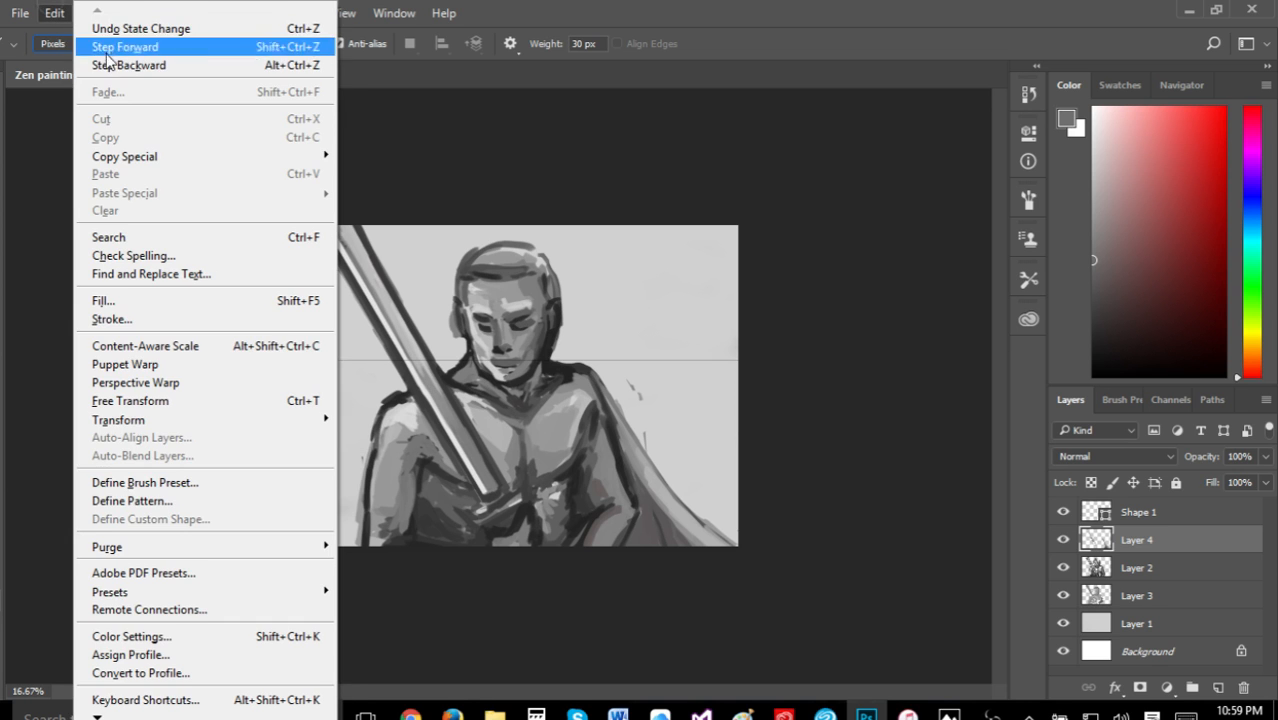
click(110, 65)
click(54, 13)
click(110, 65)
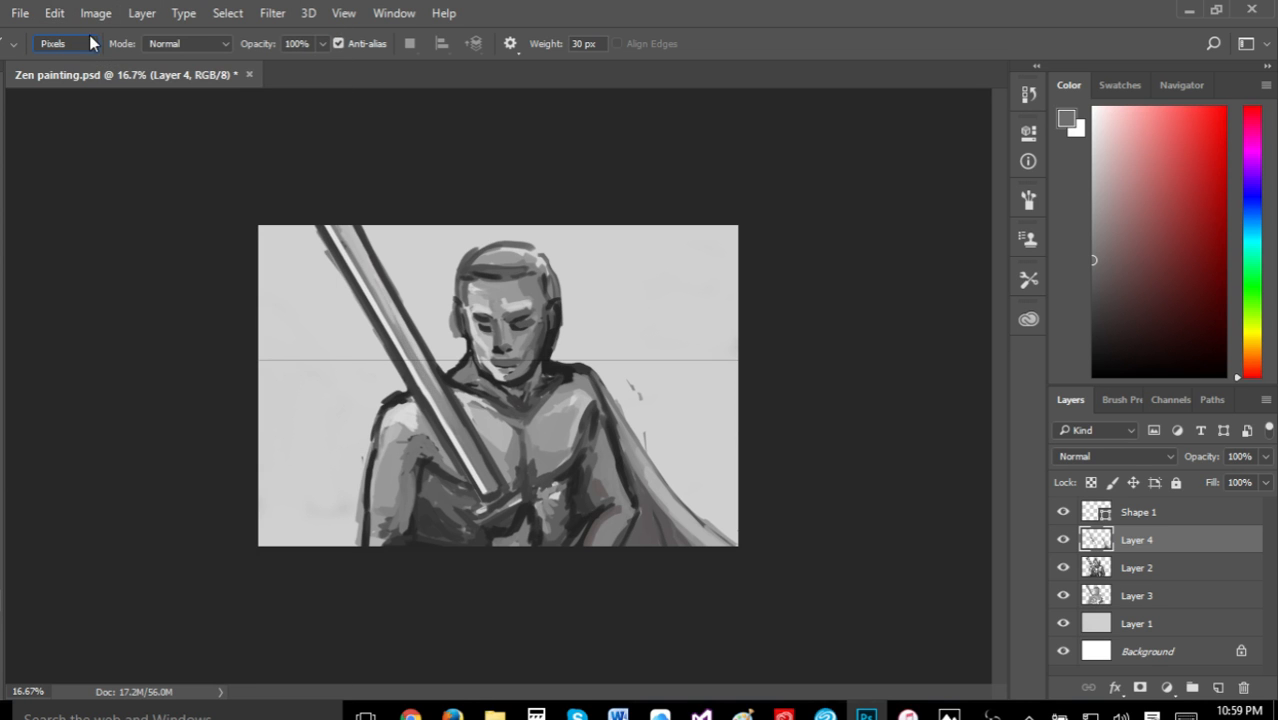
click(67, 19)
click(106, 64)
click(54, 13)
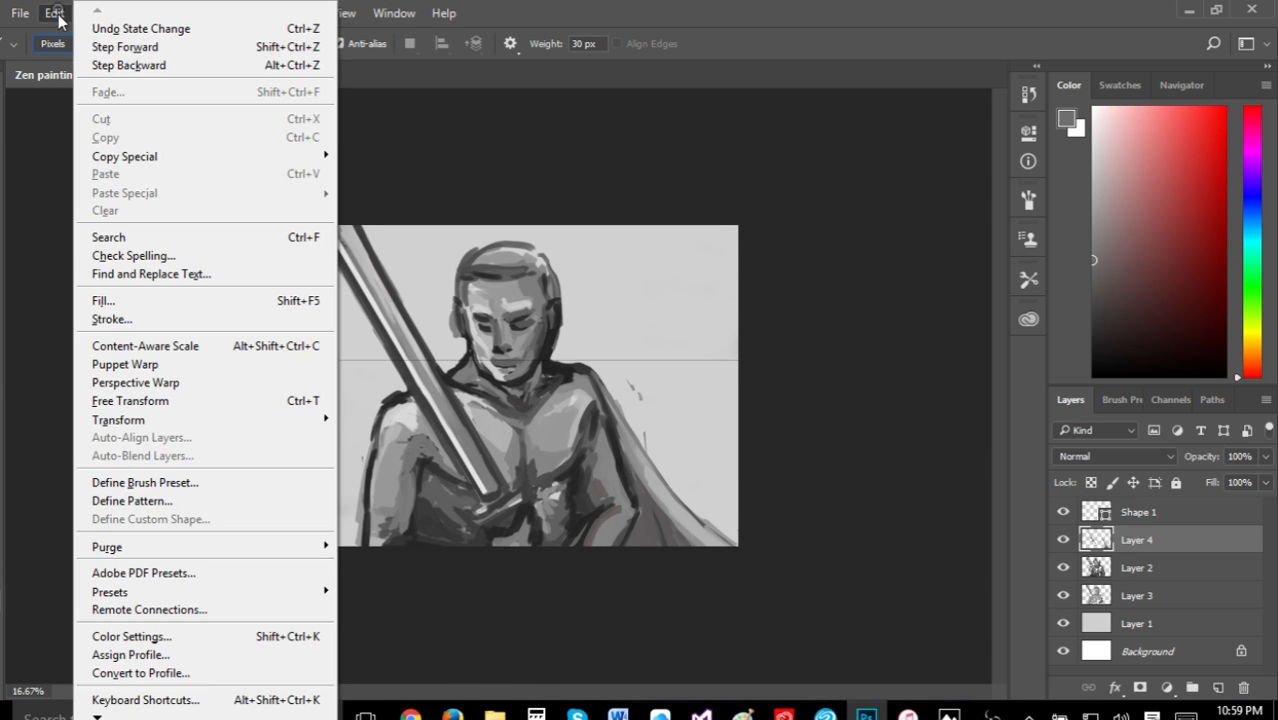
click(106, 65)
click(54, 13)
click(101, 66)
click(54, 13)
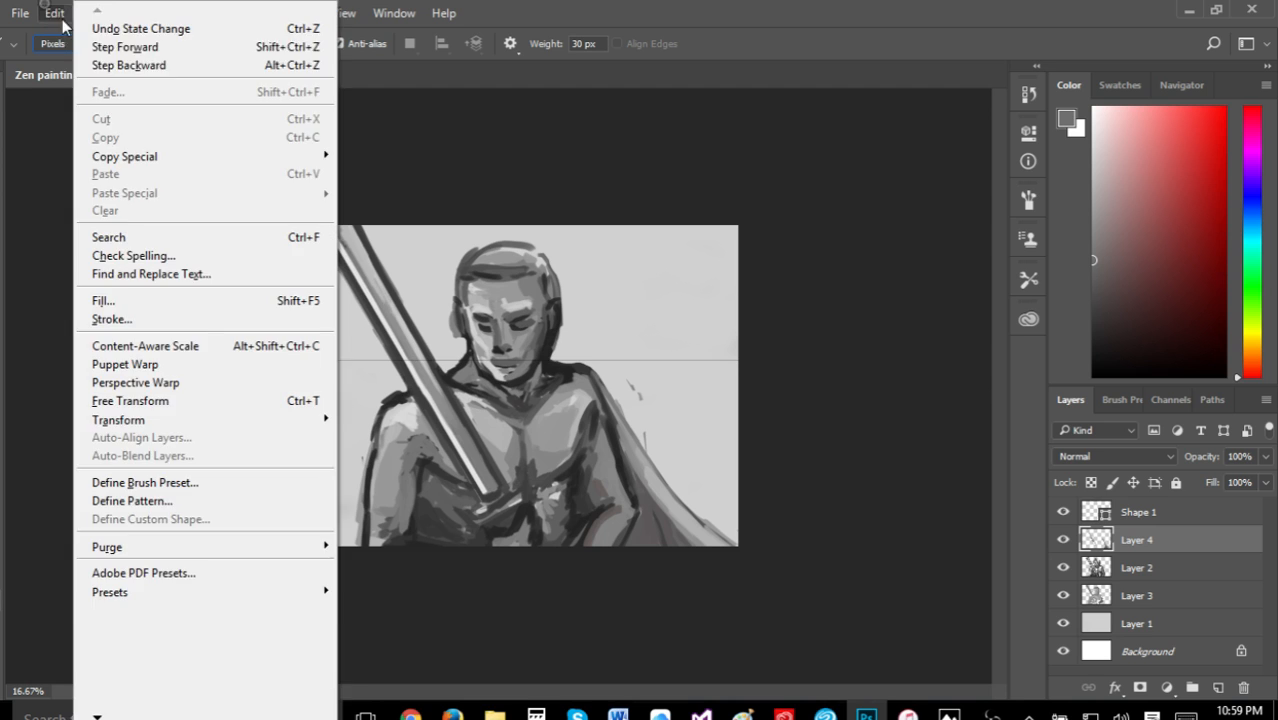
click(104, 62)
Step forward two history states and save the painting
click(54, 13)
click(91, 49)
click(54, 13)
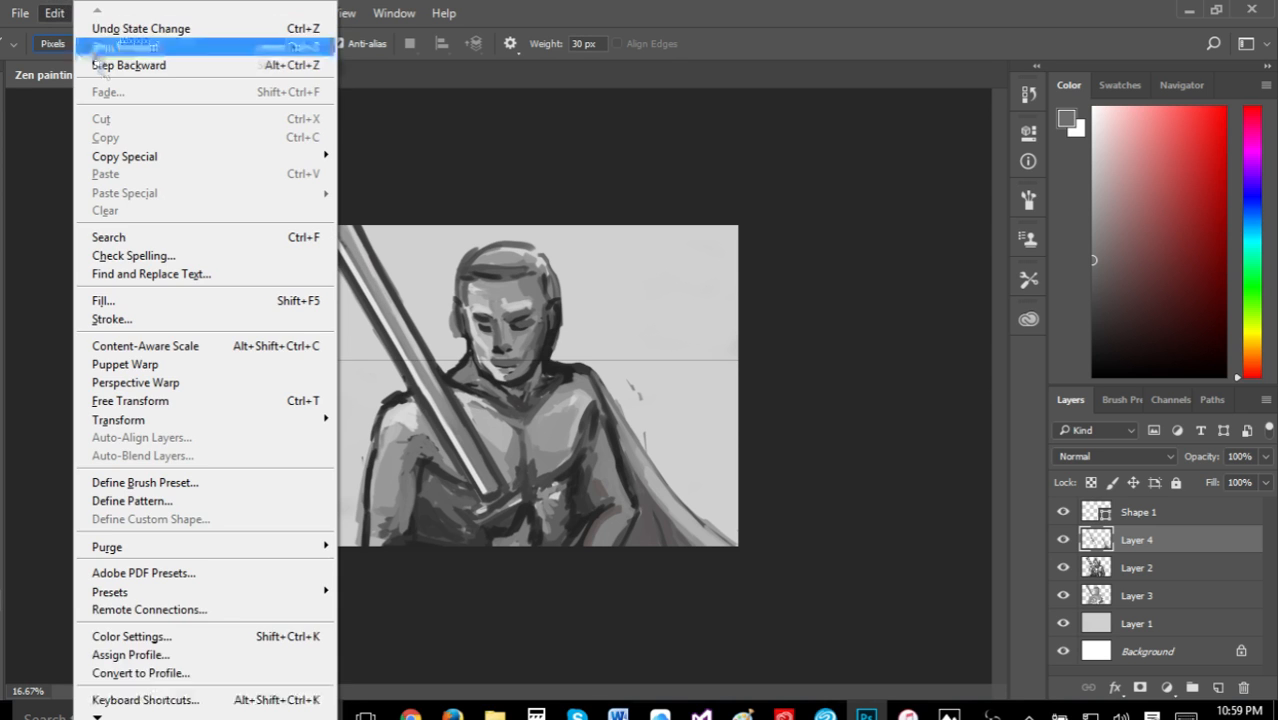
click(92, 49)
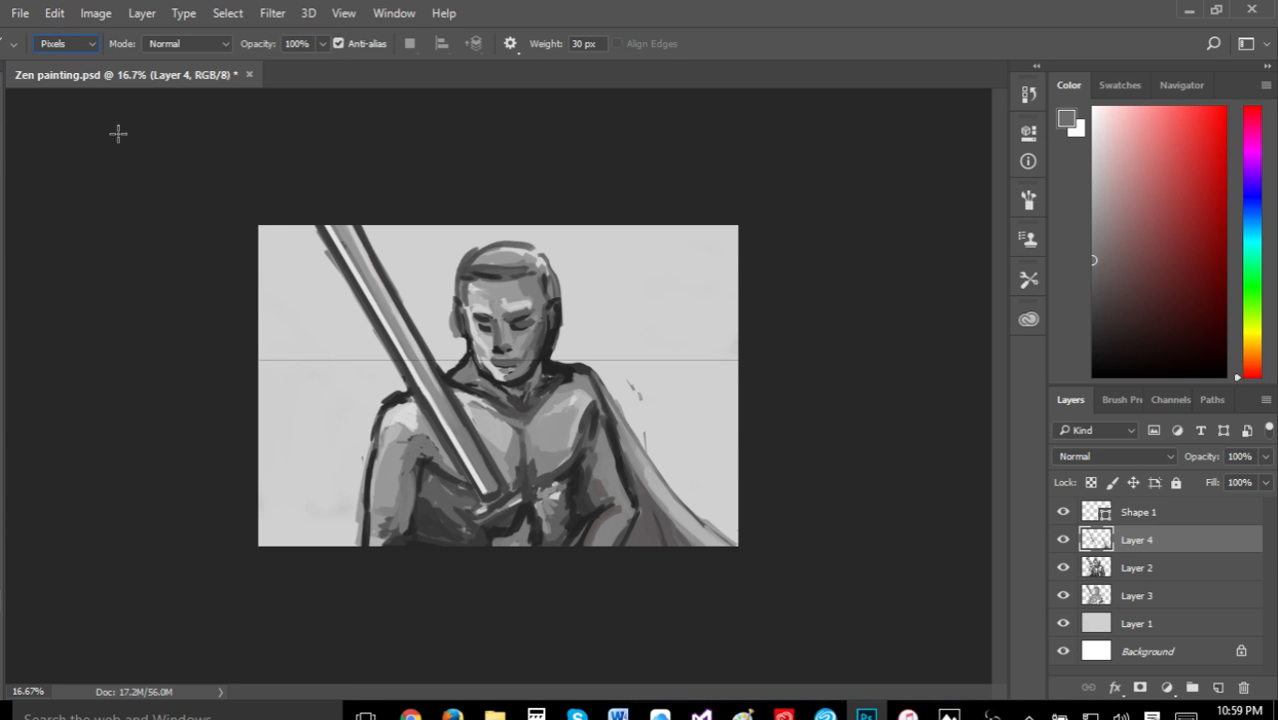
click(20, 13)
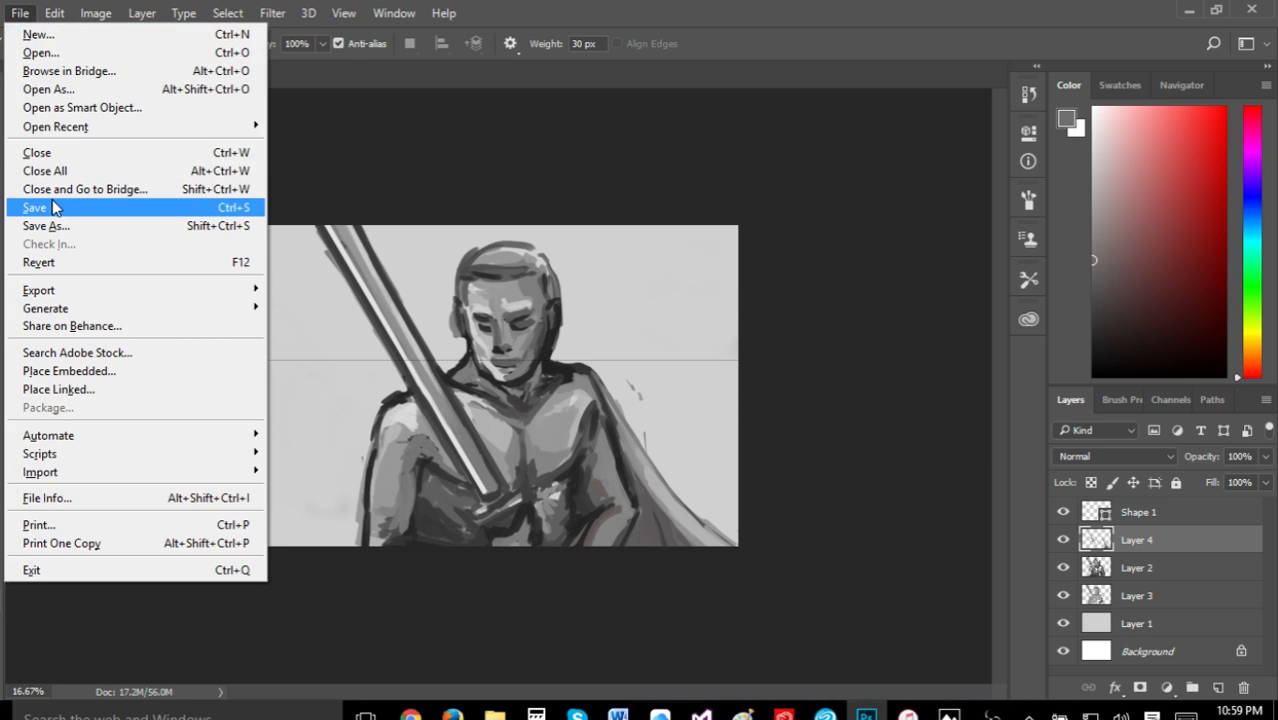
click(35, 207)
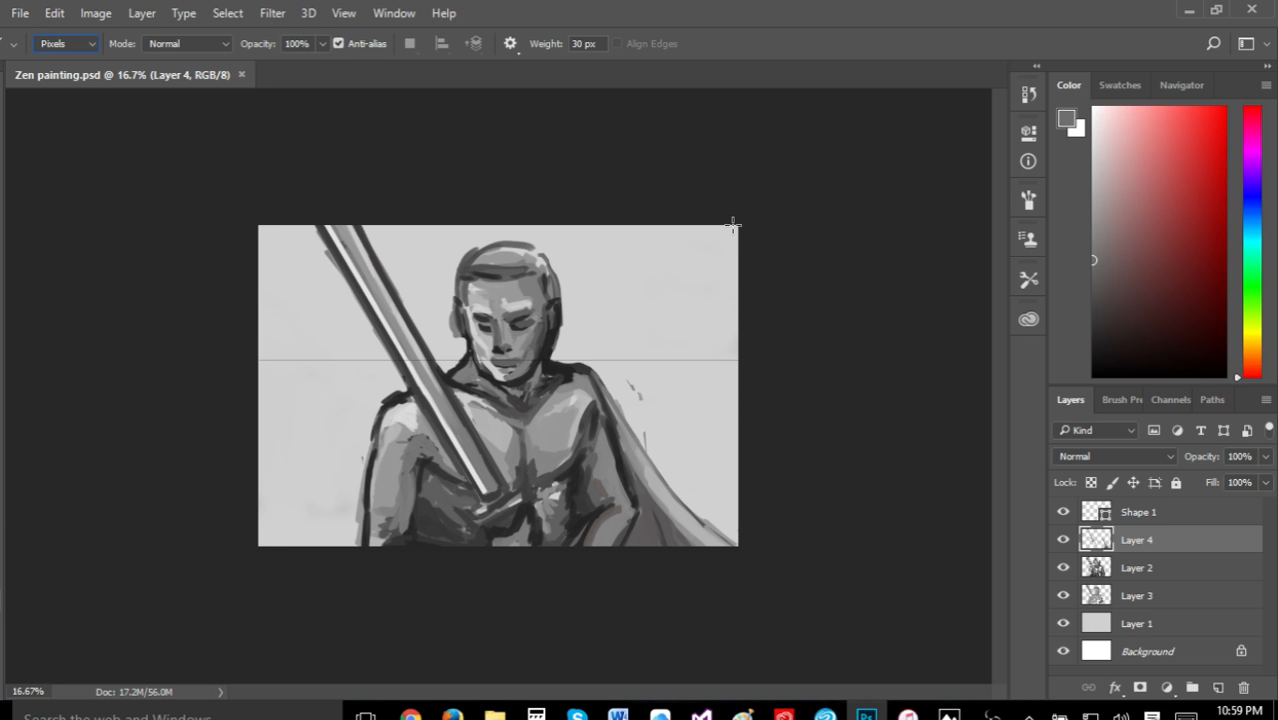
Erase the stray and uneven dark strokes along the sword's outer edges on Layer 2 and Layer 3
click(1136, 565)
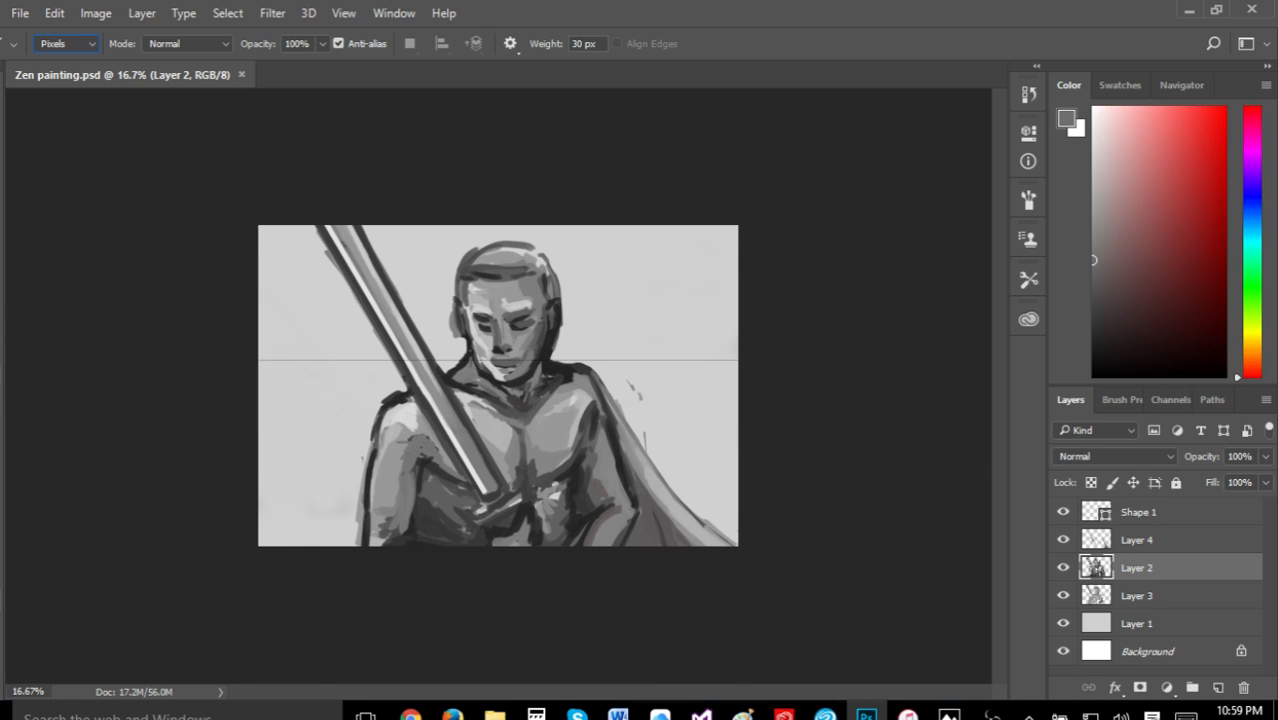
key(e)
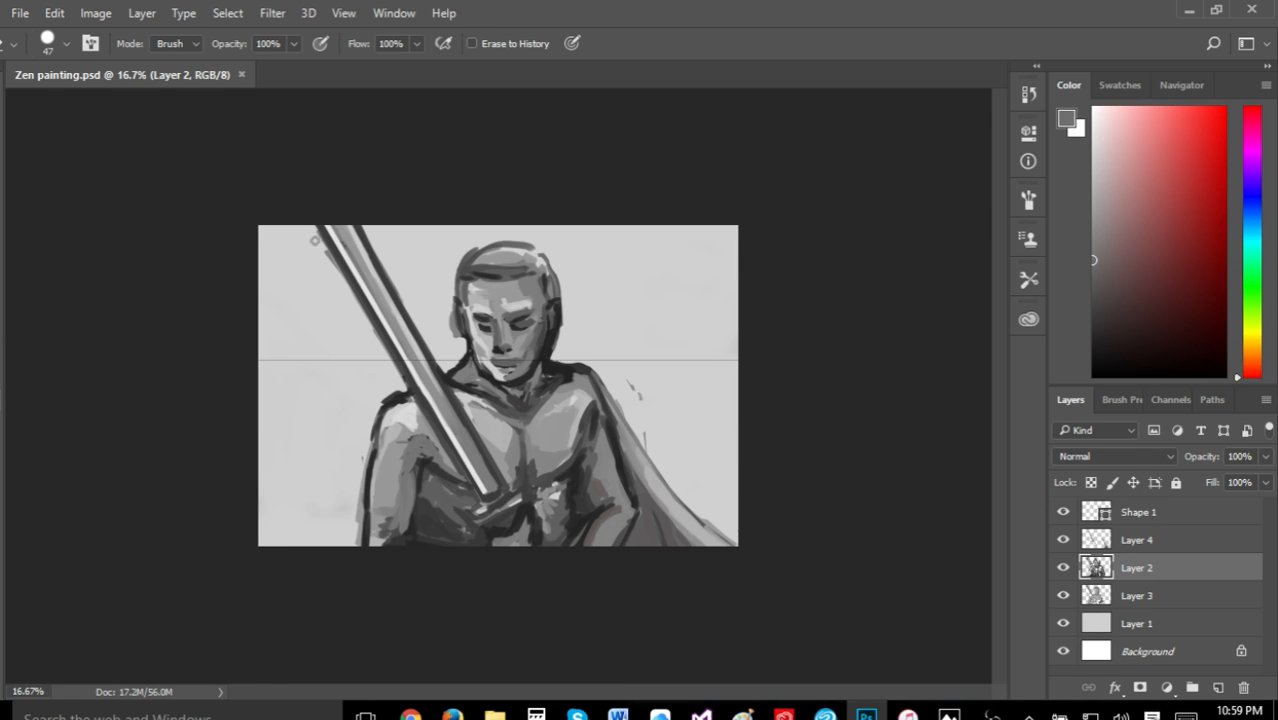
drag(318, 243, 312, 233)
click(1134, 596)
mouse_move(319, 228)
mouse_down()
mouse_move(325, 262)
mouse_move(394, 372)
mouse_up()
click(1136, 570)
mouse_move(339, 273)
mouse_down()
mouse_move(347, 285)
mouse_move(328, 250)
mouse_move(351, 293)
mouse_up()
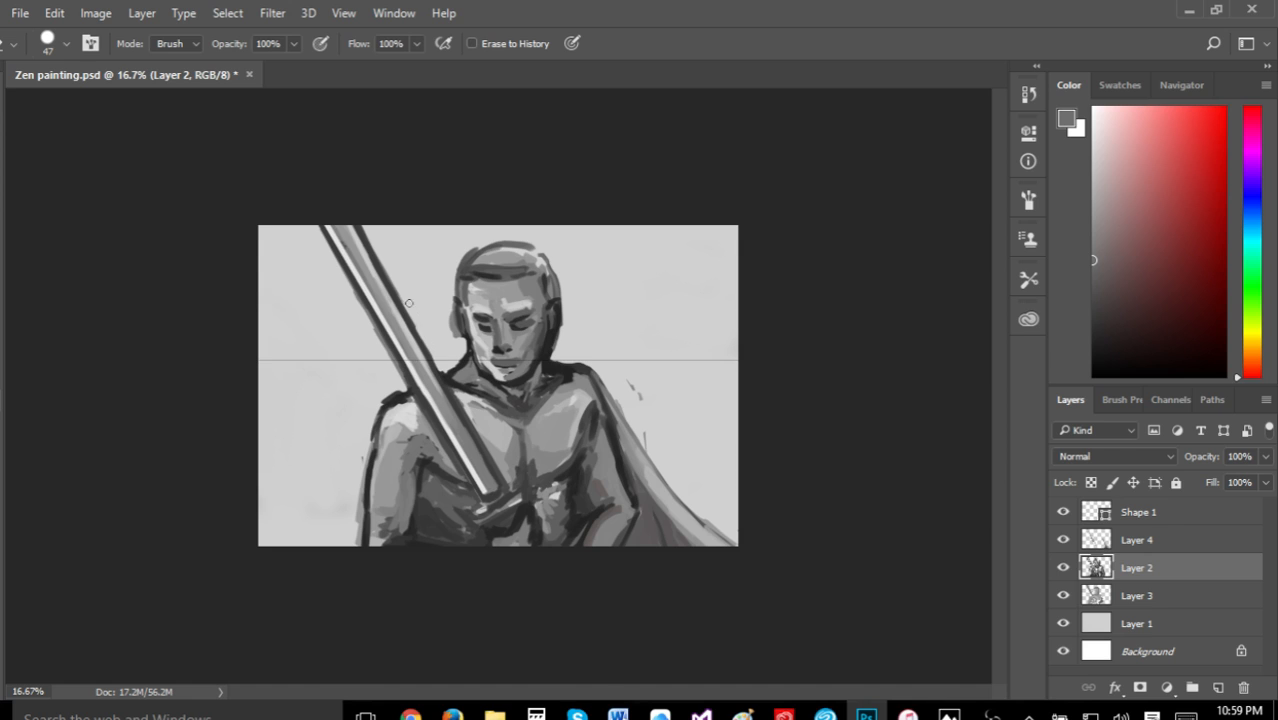
drag(404, 304, 435, 360)
Sample a mid grey beside the sword and paint along both outer edges of the lower blade on Layer 2
key(i)
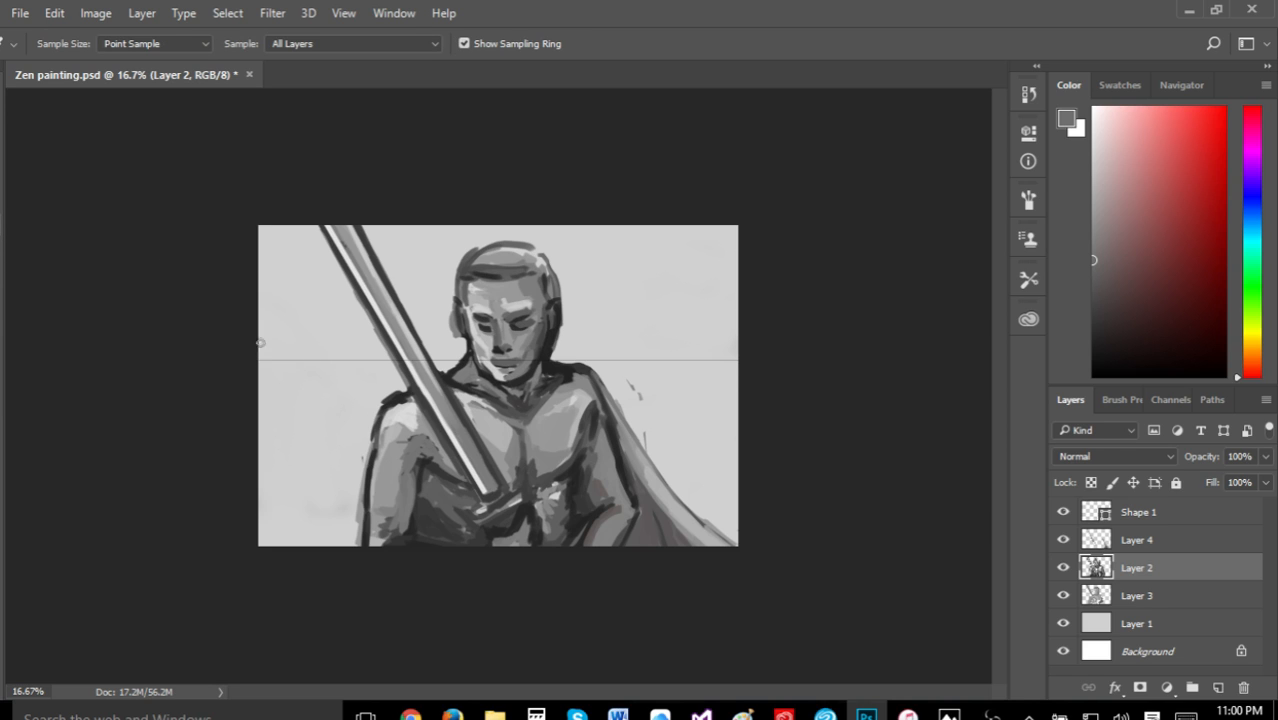
key(b)
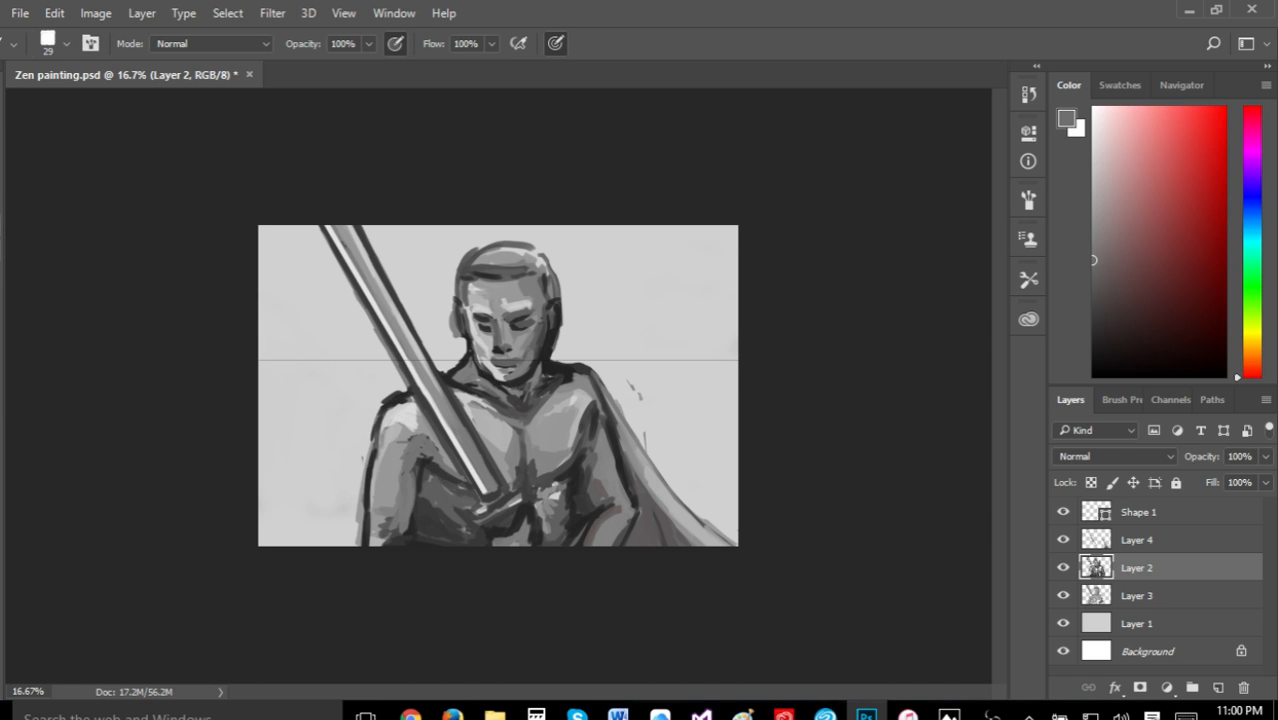
key(i)
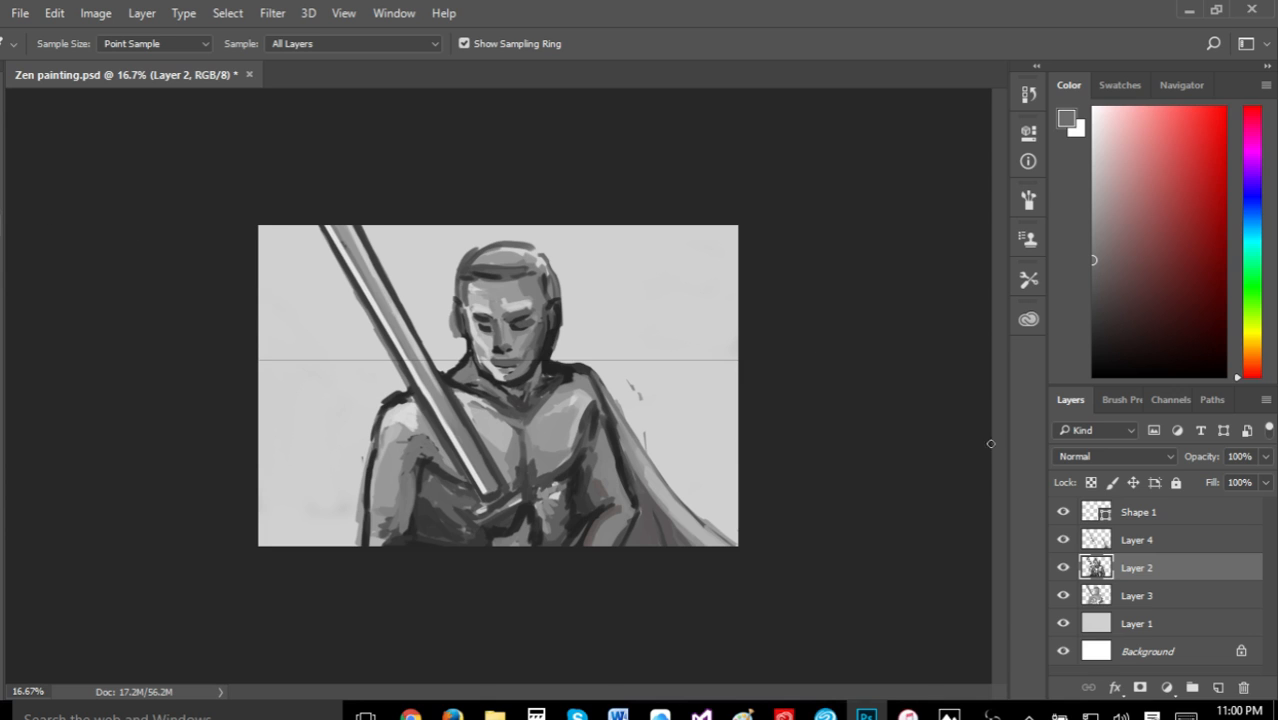
key(alt+bracketleft)
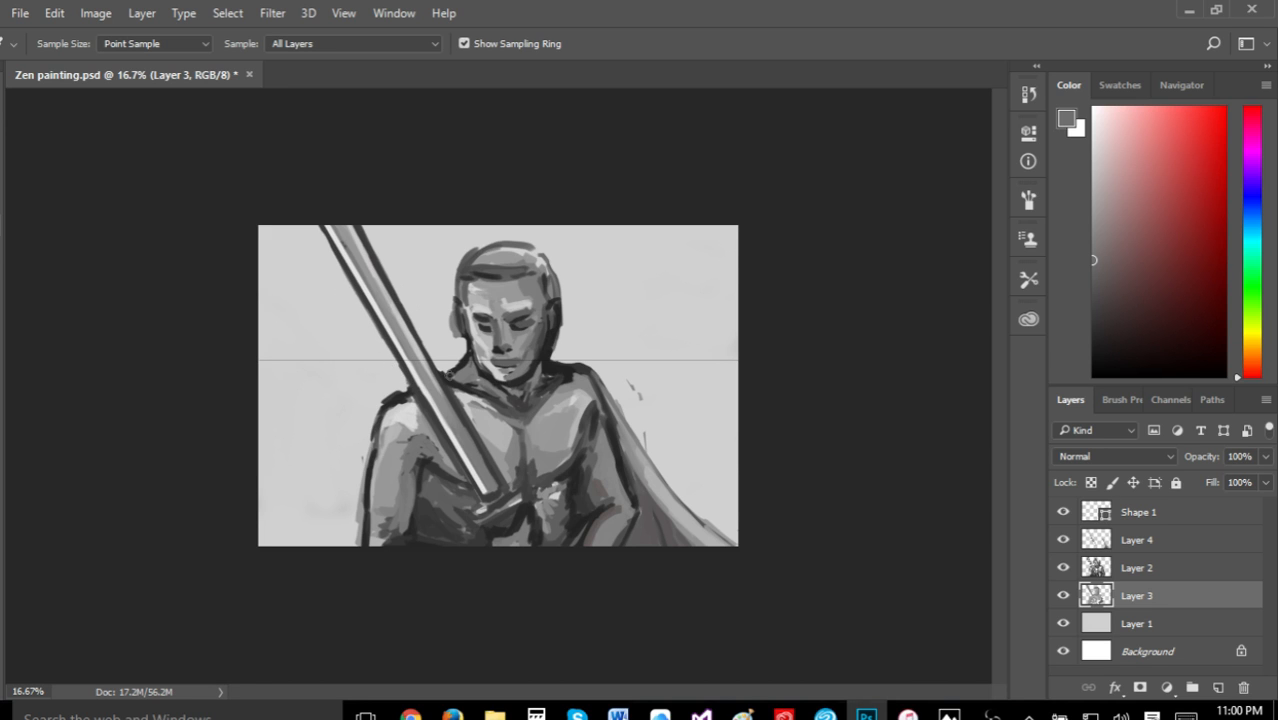
click(1127, 568)
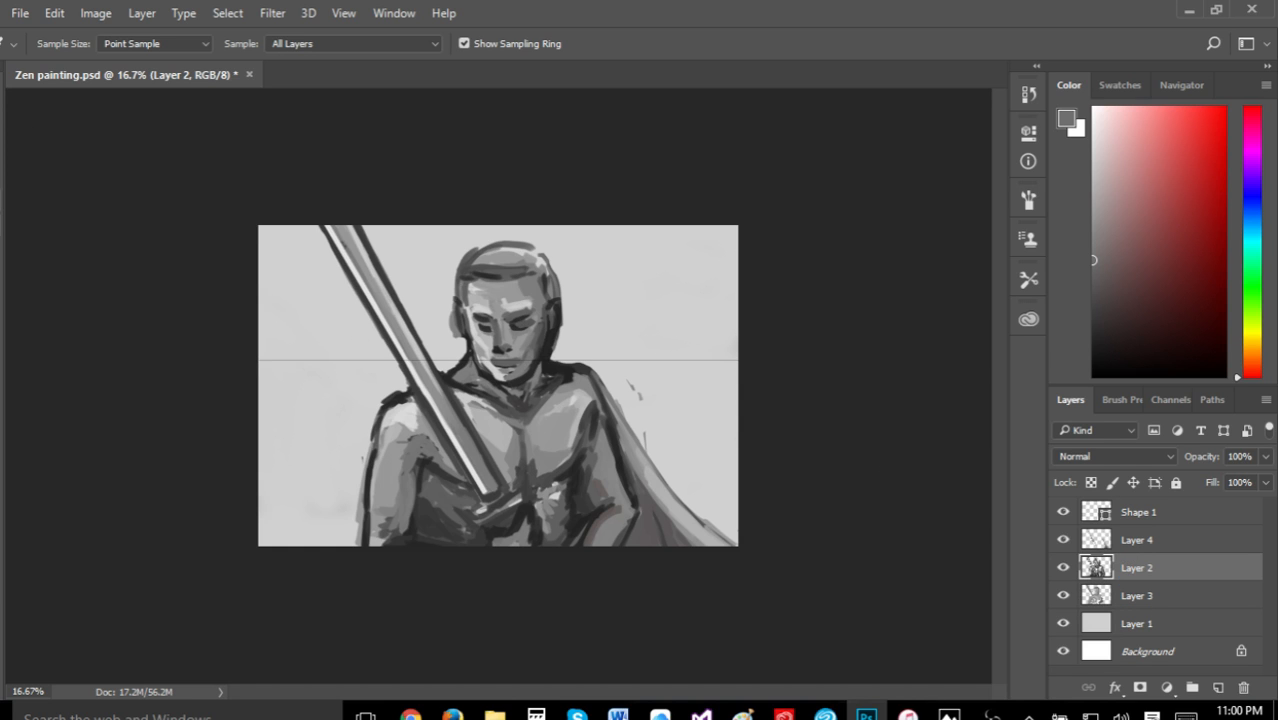
click(426, 420)
key(b)
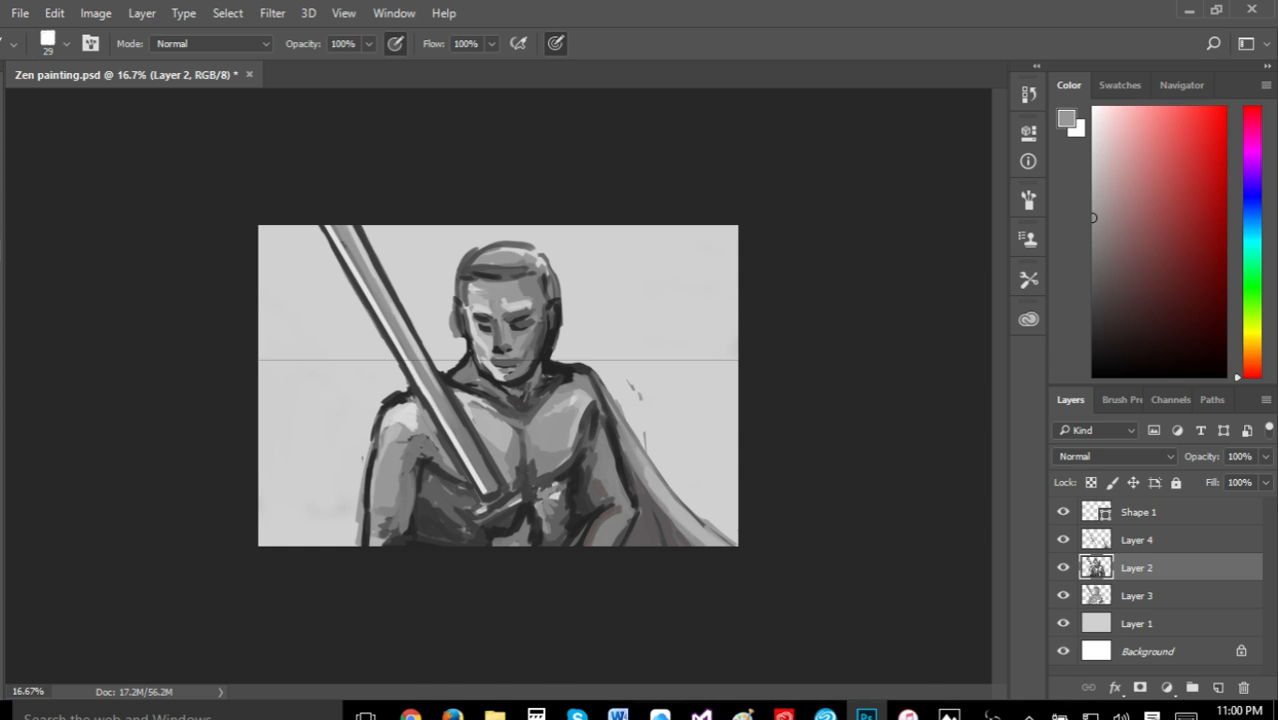
drag(438, 438, 455, 467)
drag(457, 400, 474, 430)
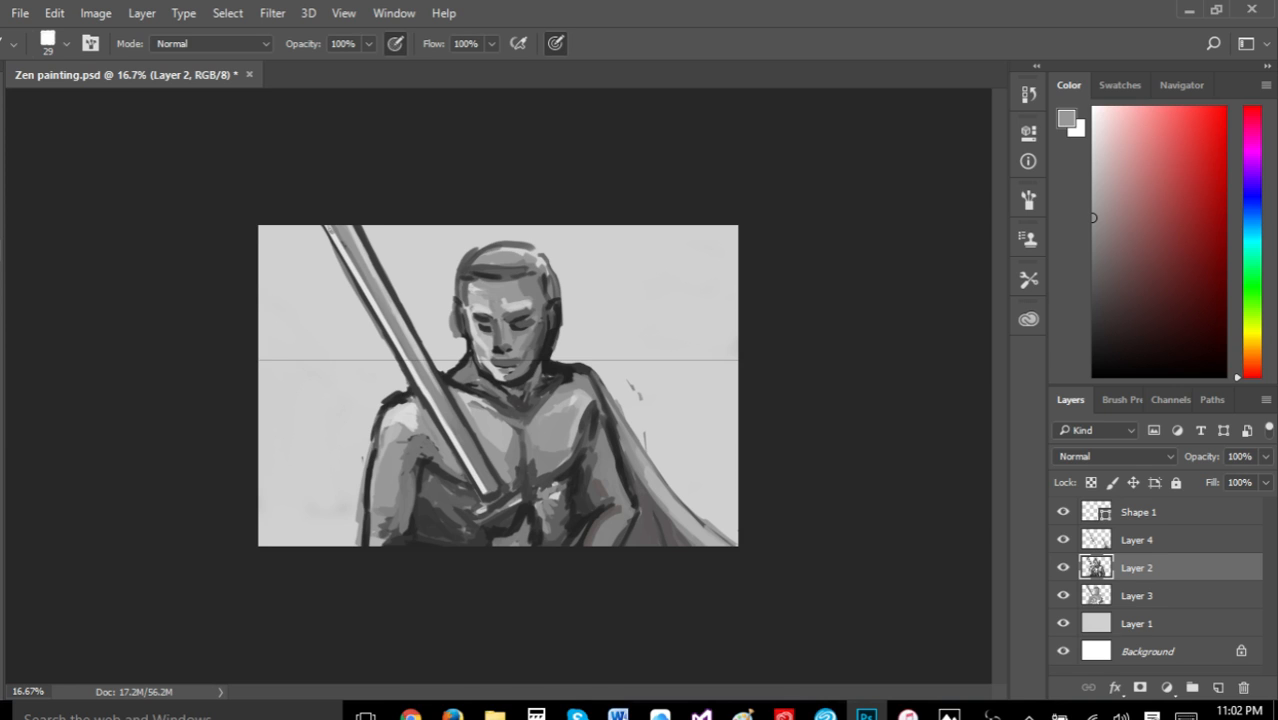
Sample a light grey from the blade's upper end and brush highlights along the upper and middle blade on Layer 2
key(i)
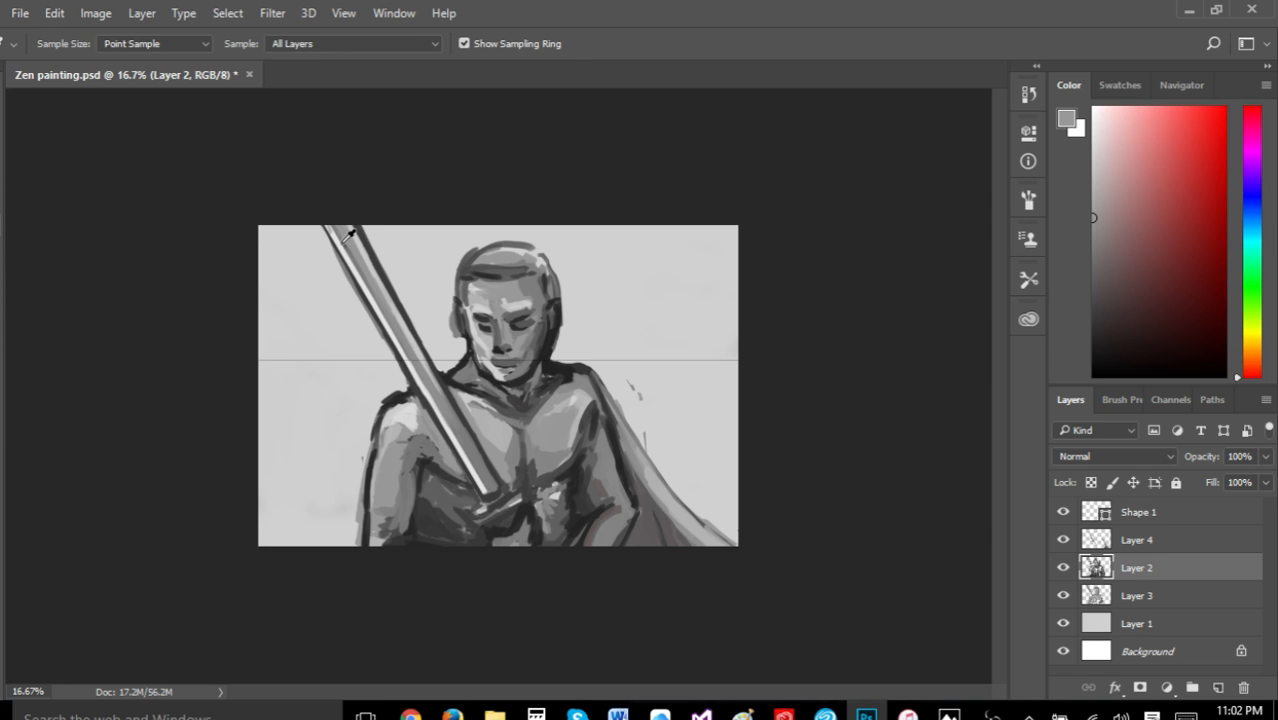
click(341, 232)
key(b)
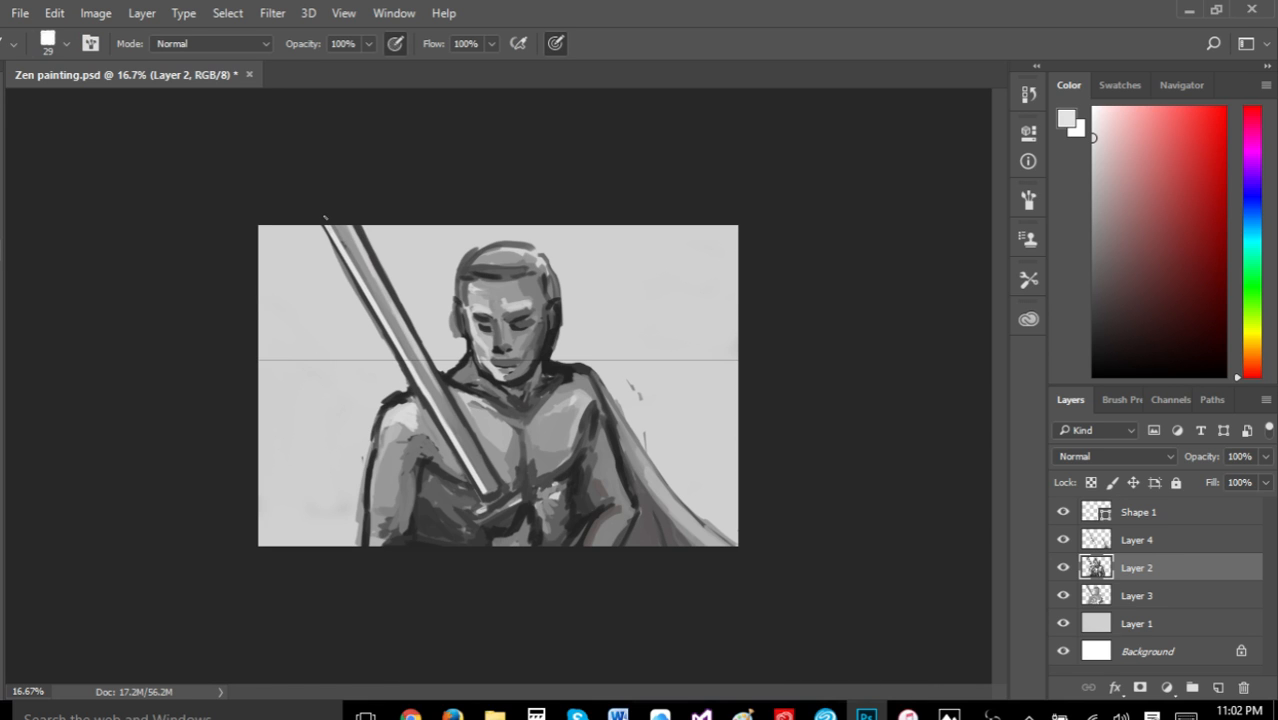
drag(341, 253, 349, 273)
drag(399, 351, 424, 400)
On Layer 4, extend the light grey highlight along the lower blade down to the hilt
click(1137, 540)
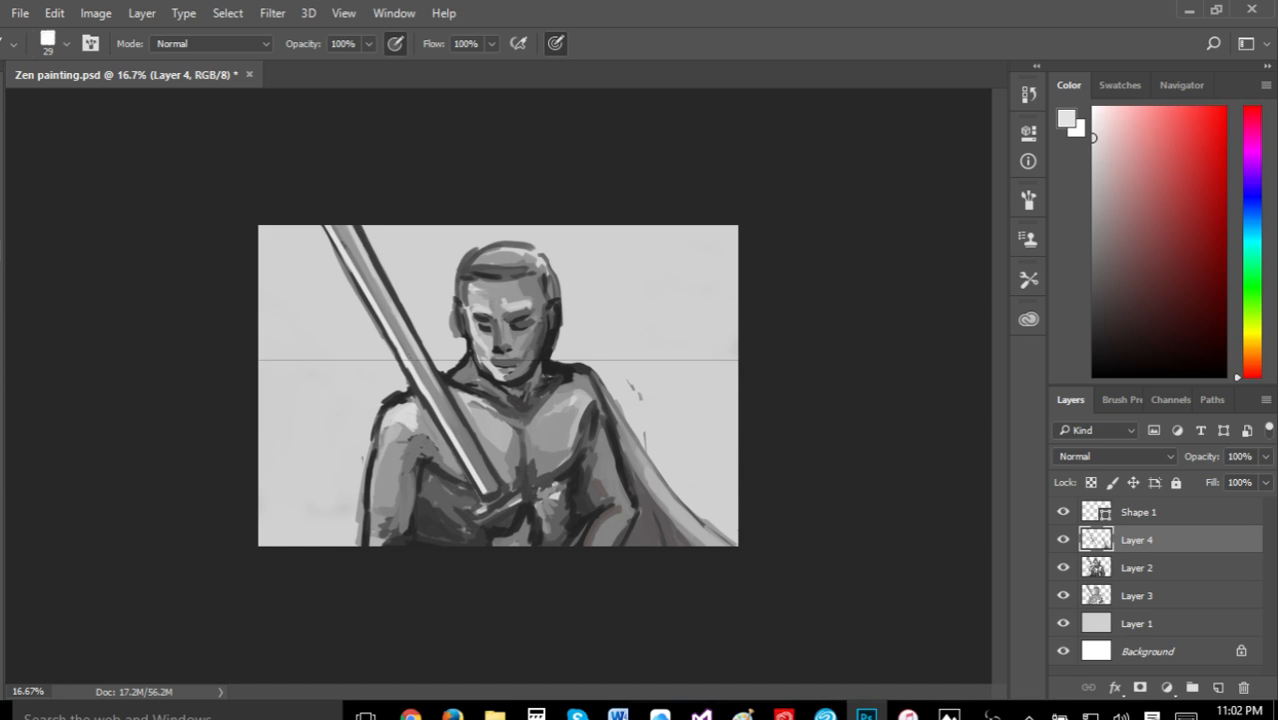
drag(407, 367, 483, 497)
drag(446, 436, 455, 448)
key(i)
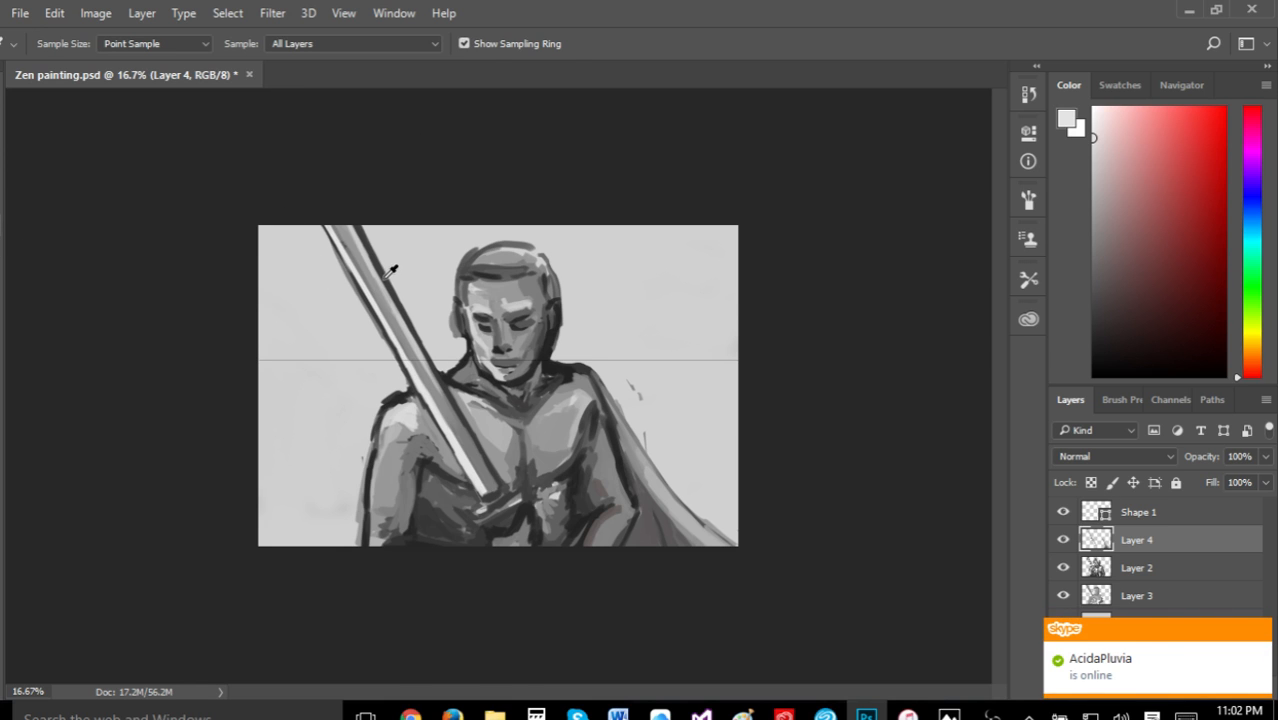
Sample a dark grey, darken the outer edge of the lower blade on Layer 4, and save the painting
click(204, 231)
key(b)
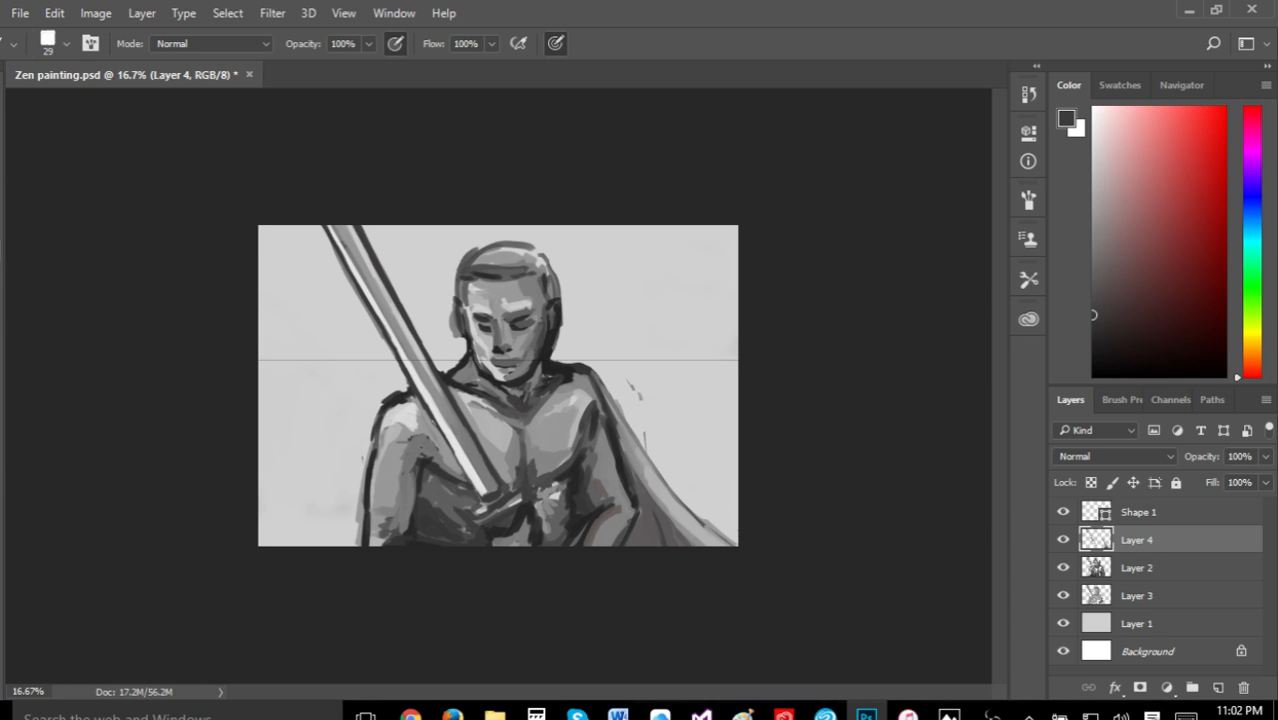
drag(437, 429, 478, 492)
key(i)
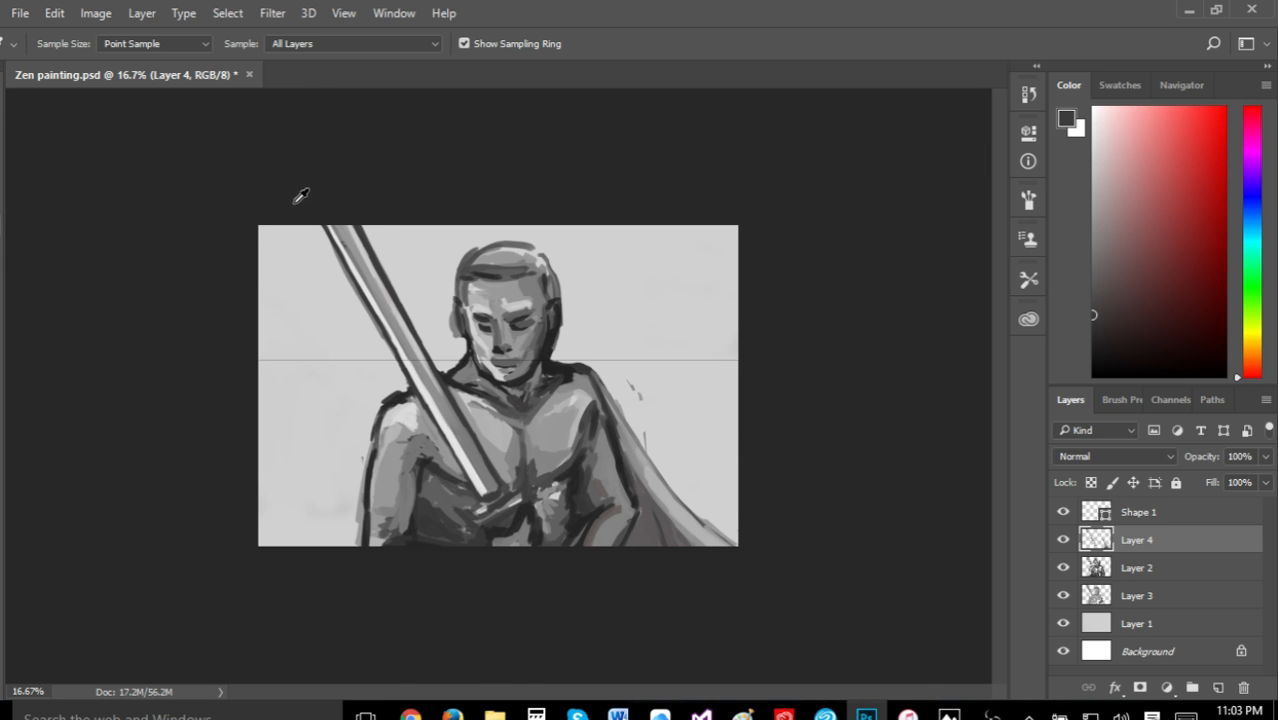
click(19, 13)
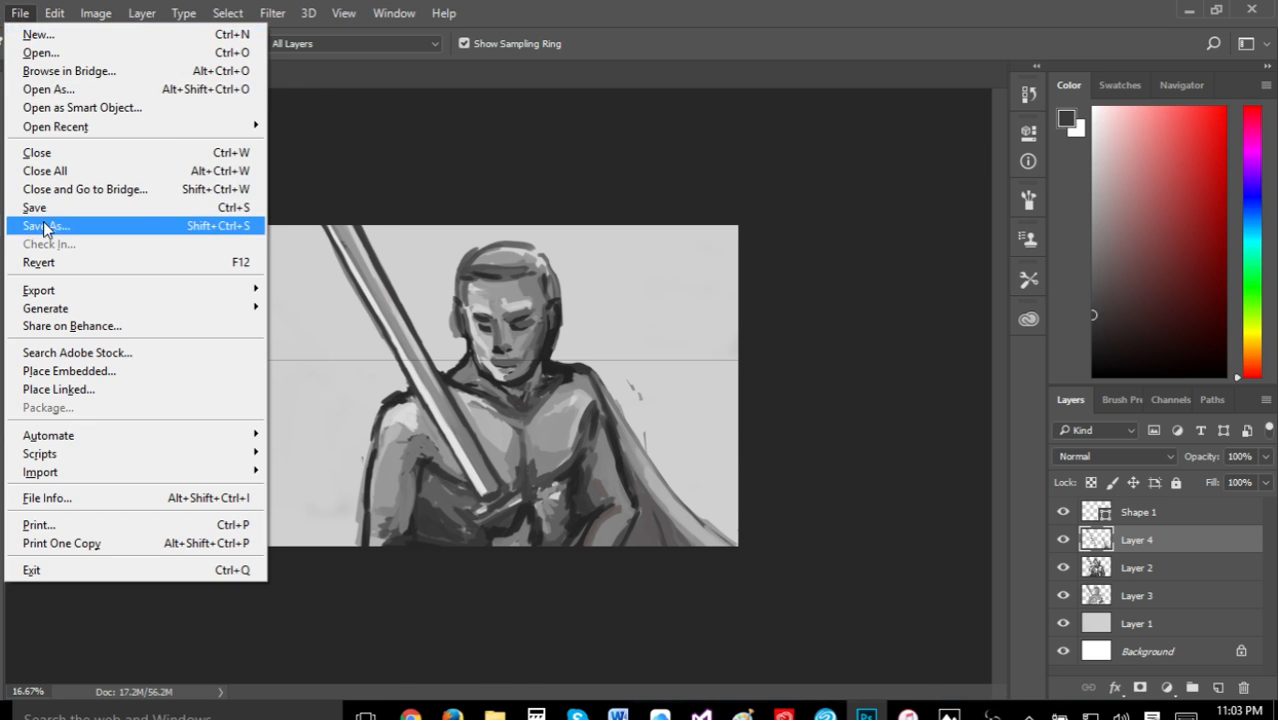
click(42, 204)
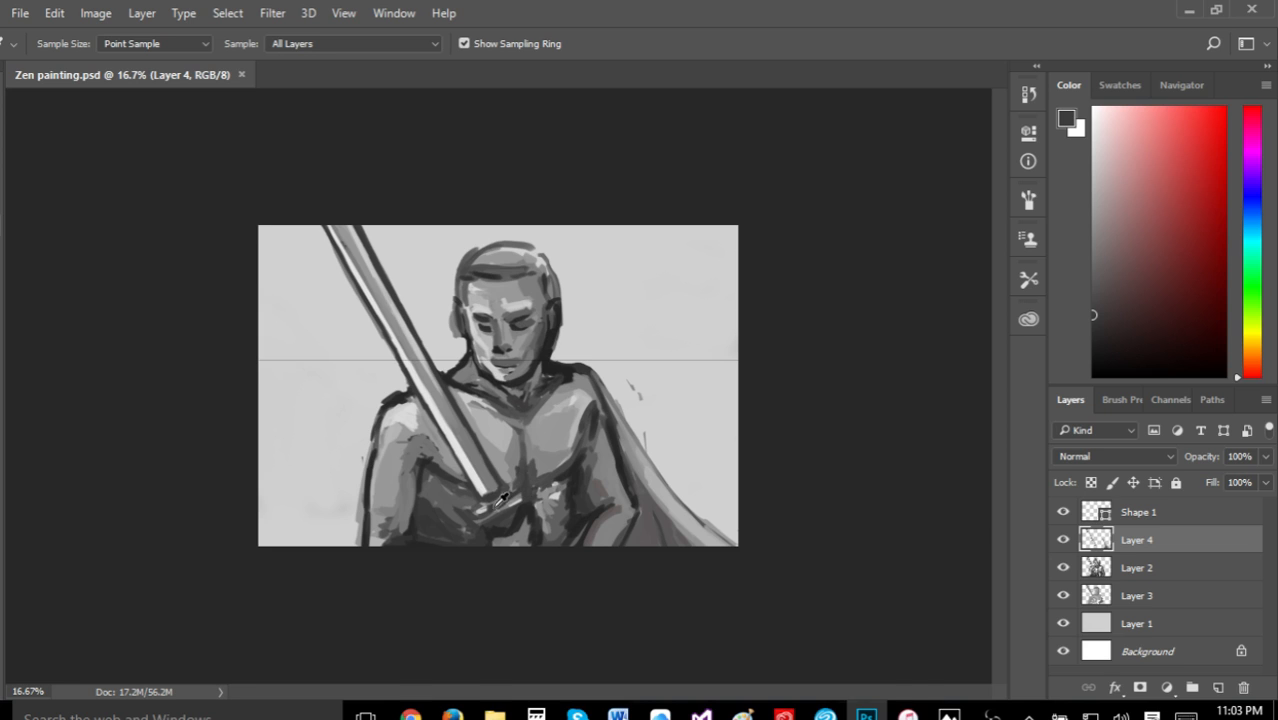
Sample a near-black from the shadow beside the jaw, start the crossguard at the blade's base on Layer 4, and undo the last stroke
click(556, 354)
key(b)
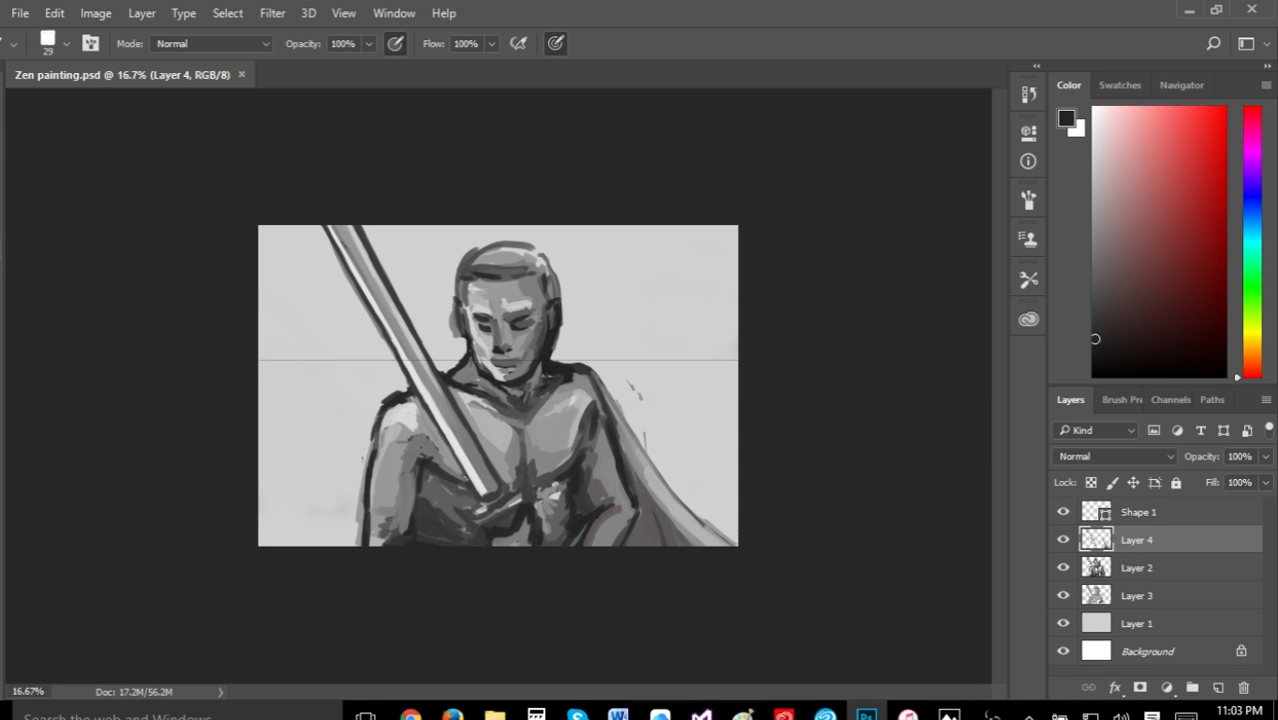
click(509, 478)
drag(484, 499, 506, 487)
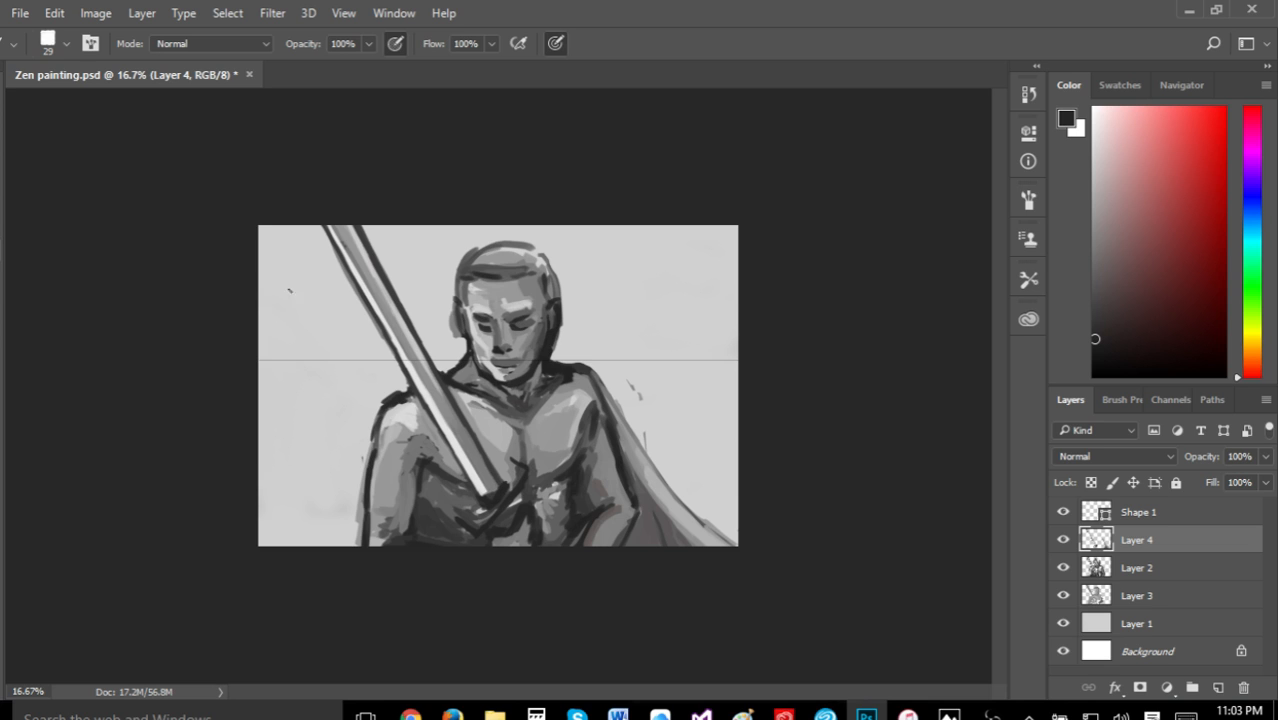
click(54, 13)
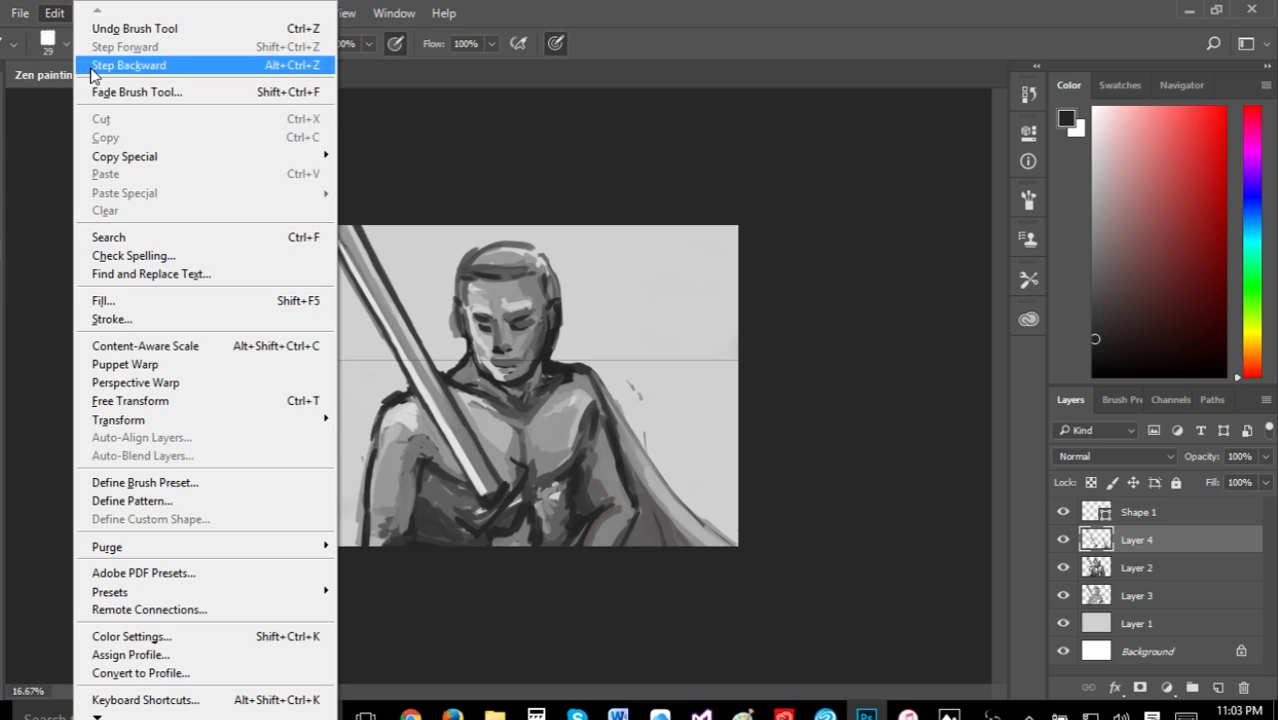
click(58, 13)
click(62, 14)
click(69, 206)
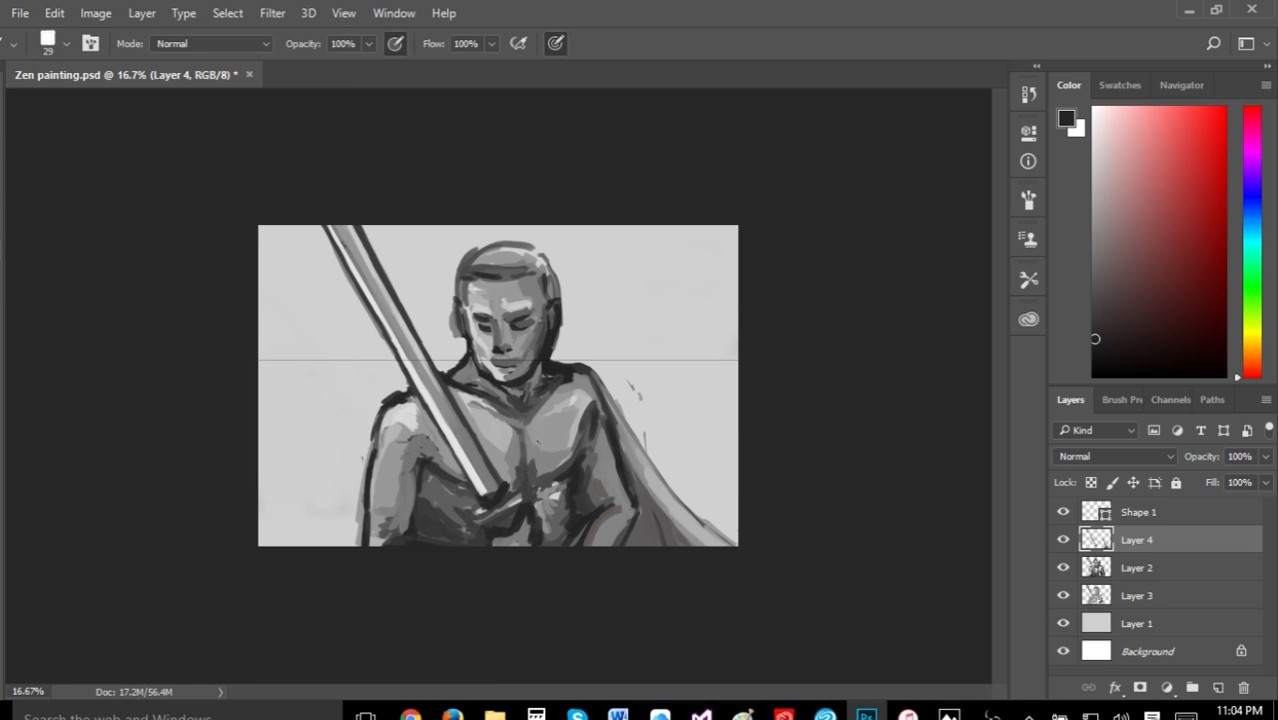
Paint the near-black crossguard shape across the blade's base on Layer 4
mouse_move(516, 466)
mouse_down()
mouse_move(522, 482)
mouse_move(504, 505)
mouse_move(470, 524)
mouse_up()
drag(478, 506, 453, 522)
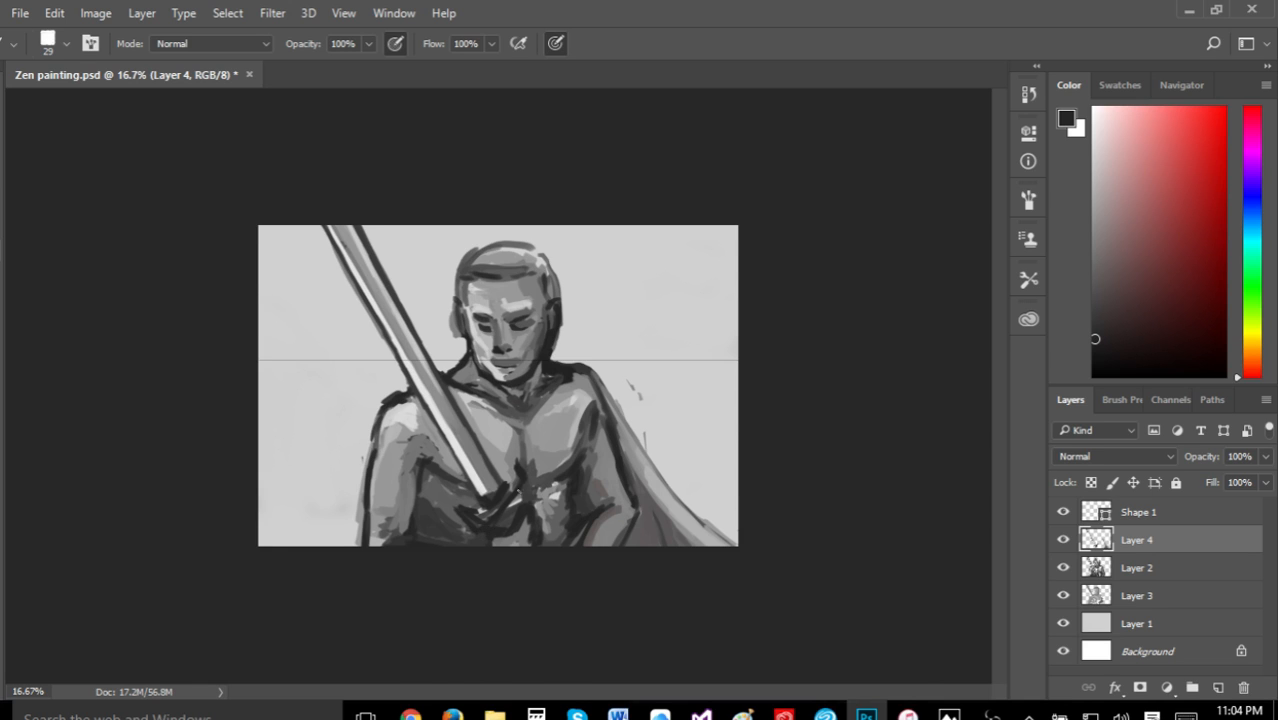
mouse_move(457, 512)
mouse_down()
mouse_move(503, 523)
mouse_move(524, 496)
mouse_move(498, 523)
mouse_up()
Fill the inside of the crossguard with slightly lighter dark greys on Layer 4 and save the painting
key(i)
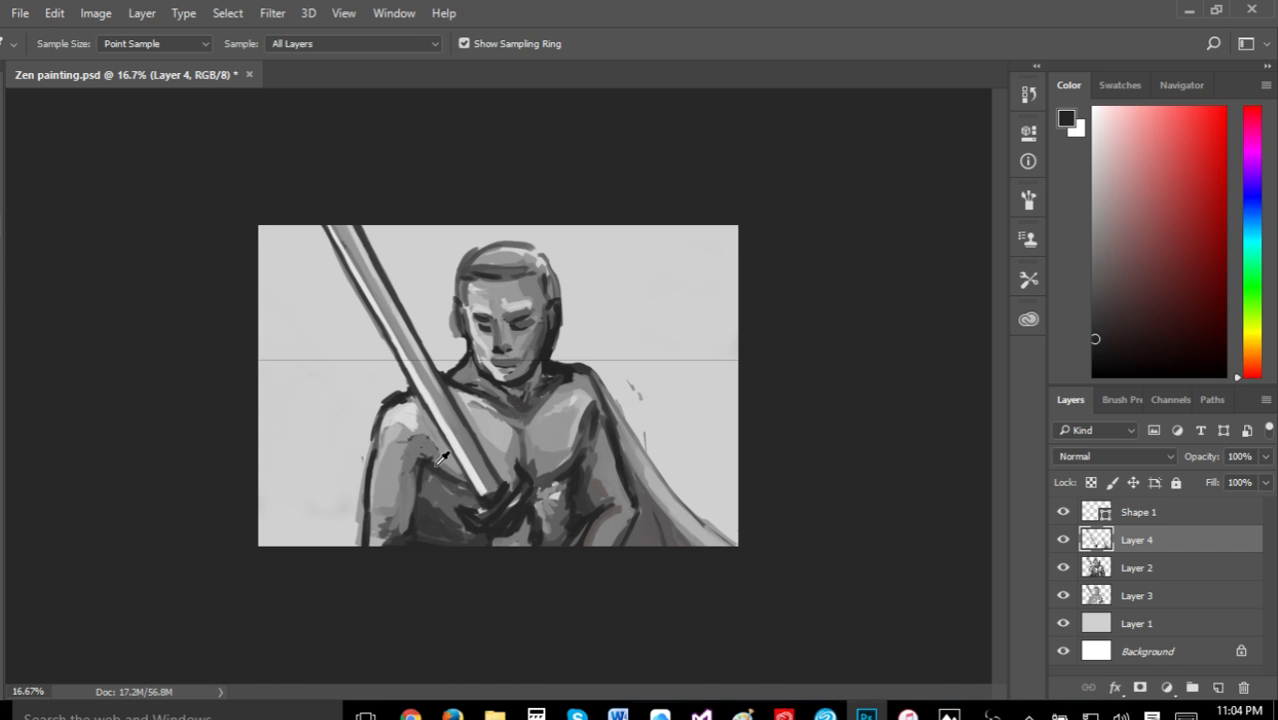
click(214, 374)
key(b)
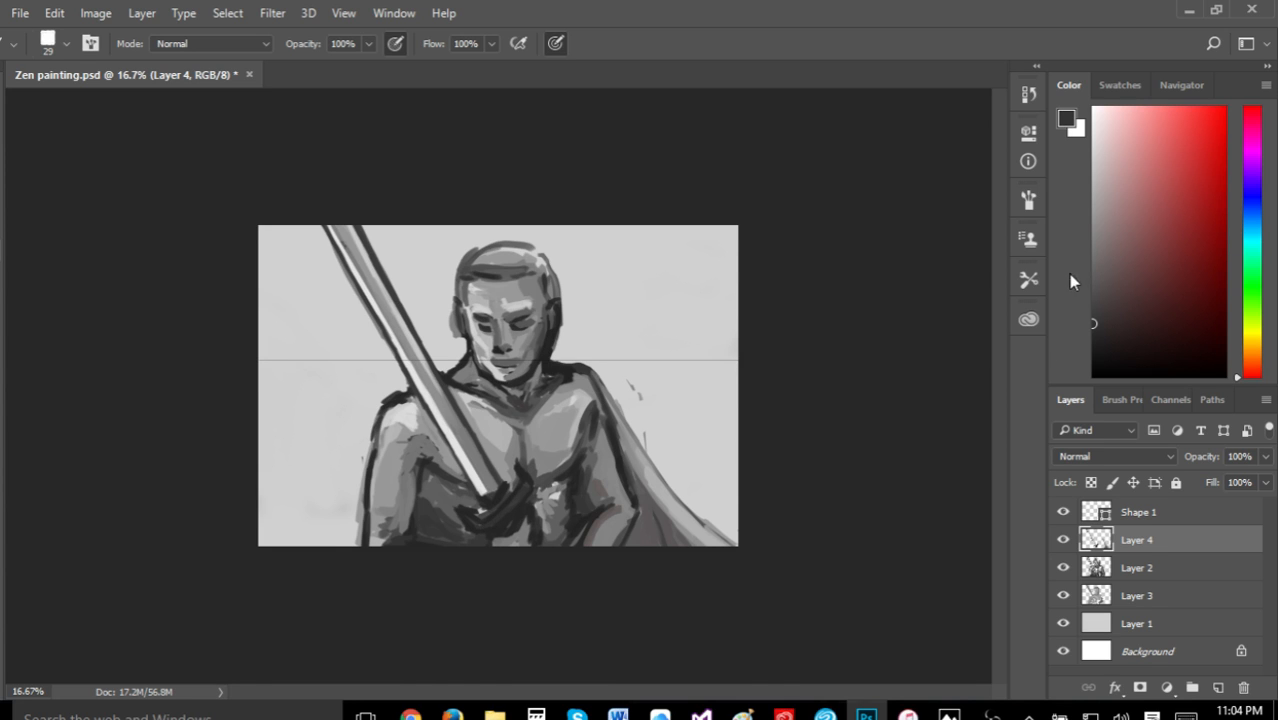
click(1089, 298)
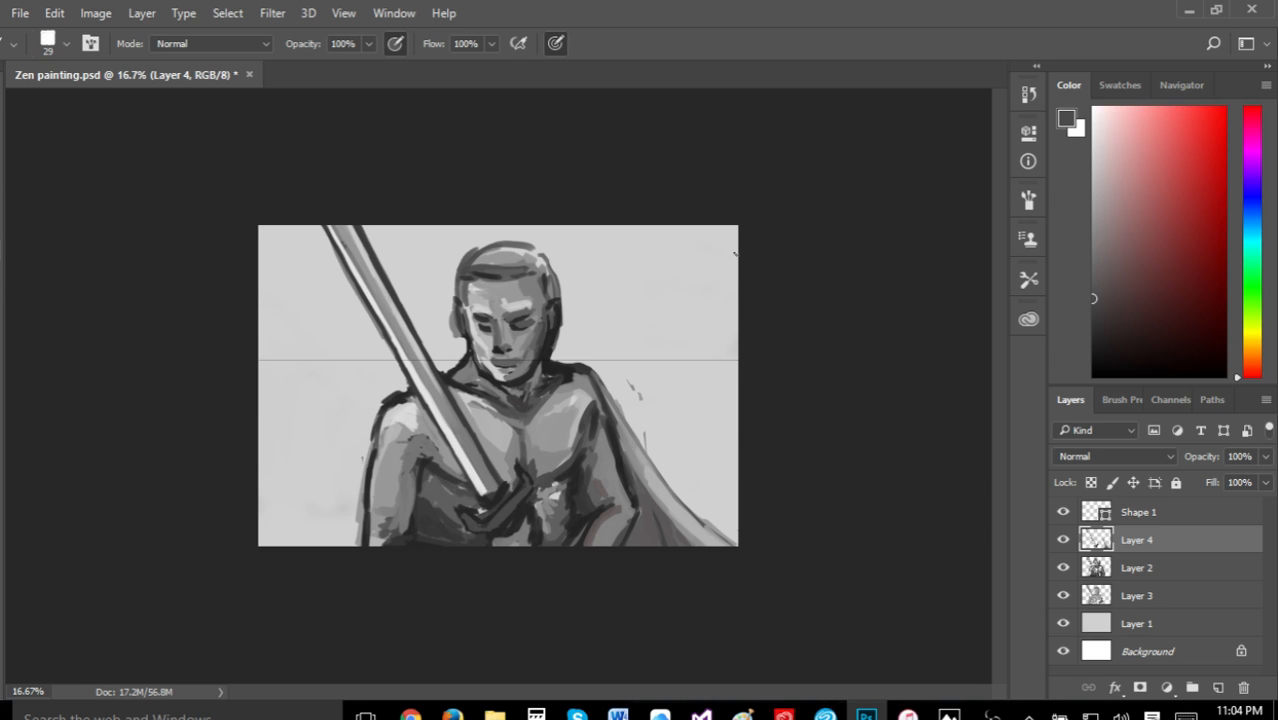
click(1101, 318)
click(20, 13)
click(72, 208)
Sample a mid grey, switch to a lighter grey, and try a long streak down the centre of the blade on Layer 4
key(i)
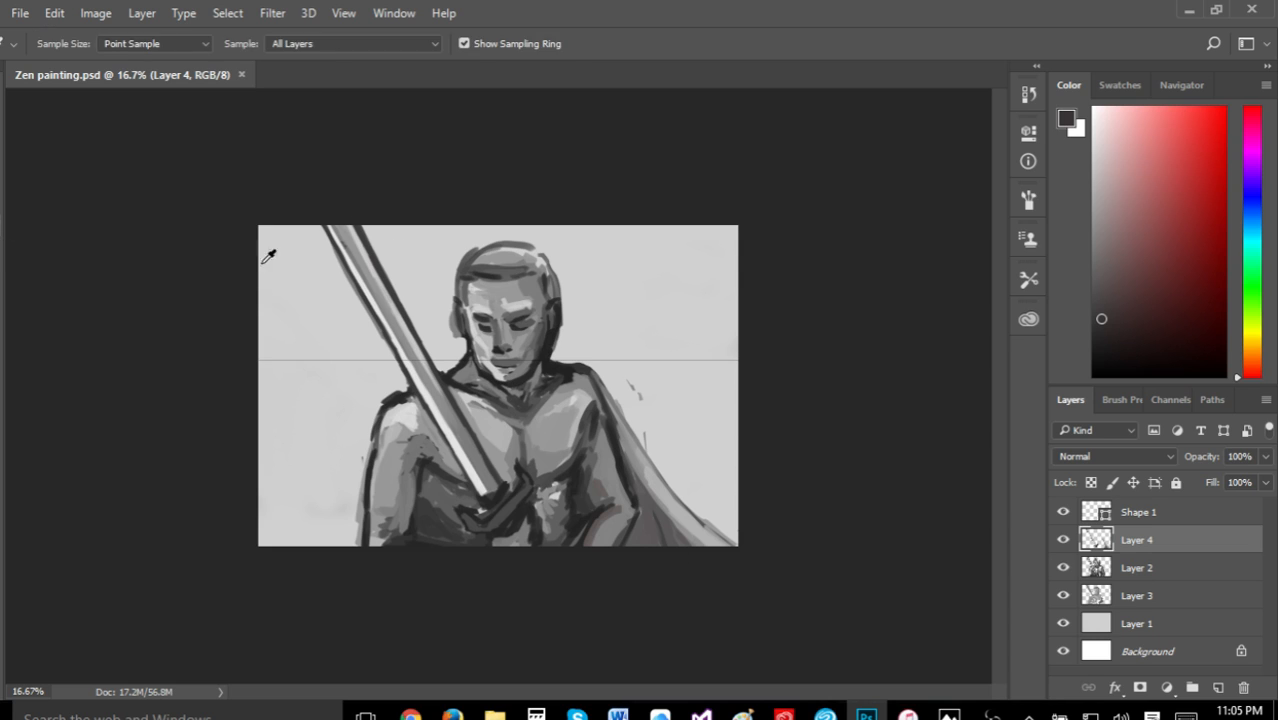
click(449, 391)
key(b)
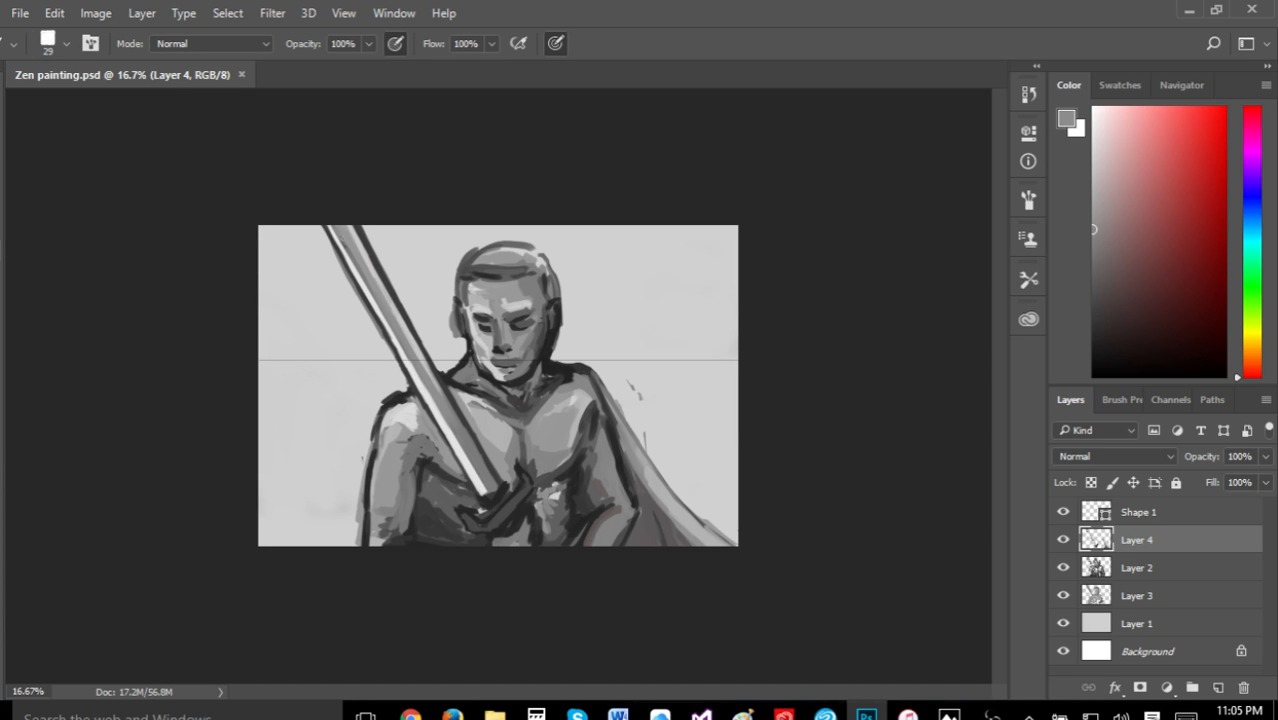
drag(357, 262, 349, 243)
click(1094, 186)
drag(336, 228, 456, 436)
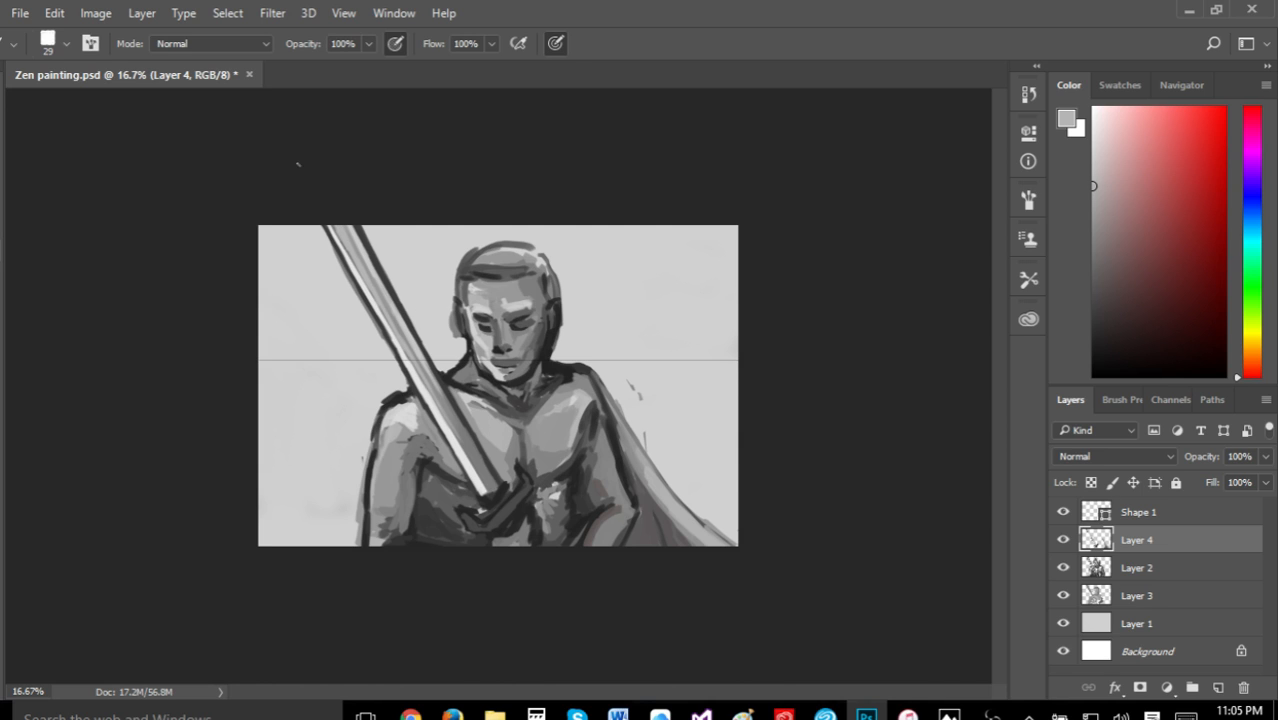
Sample a near-white and try brightening the highlight along the upper and middle blade
key(i)
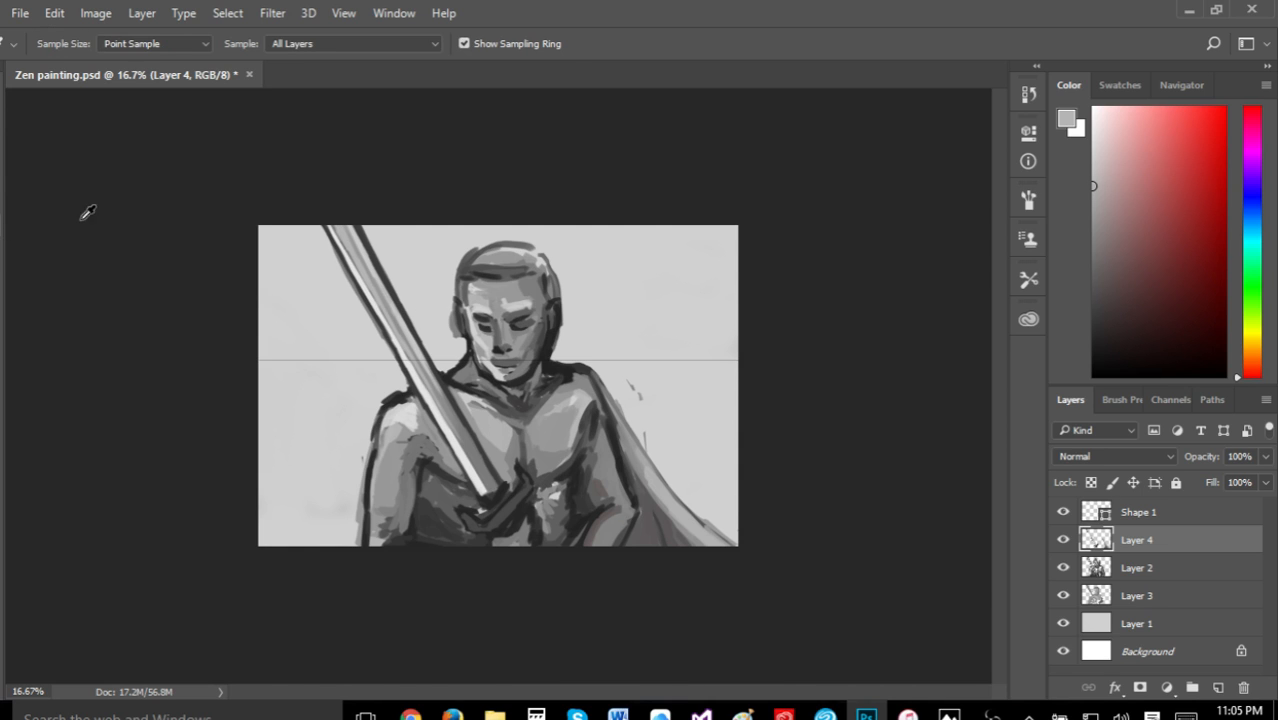
click(361, 267)
key(b)
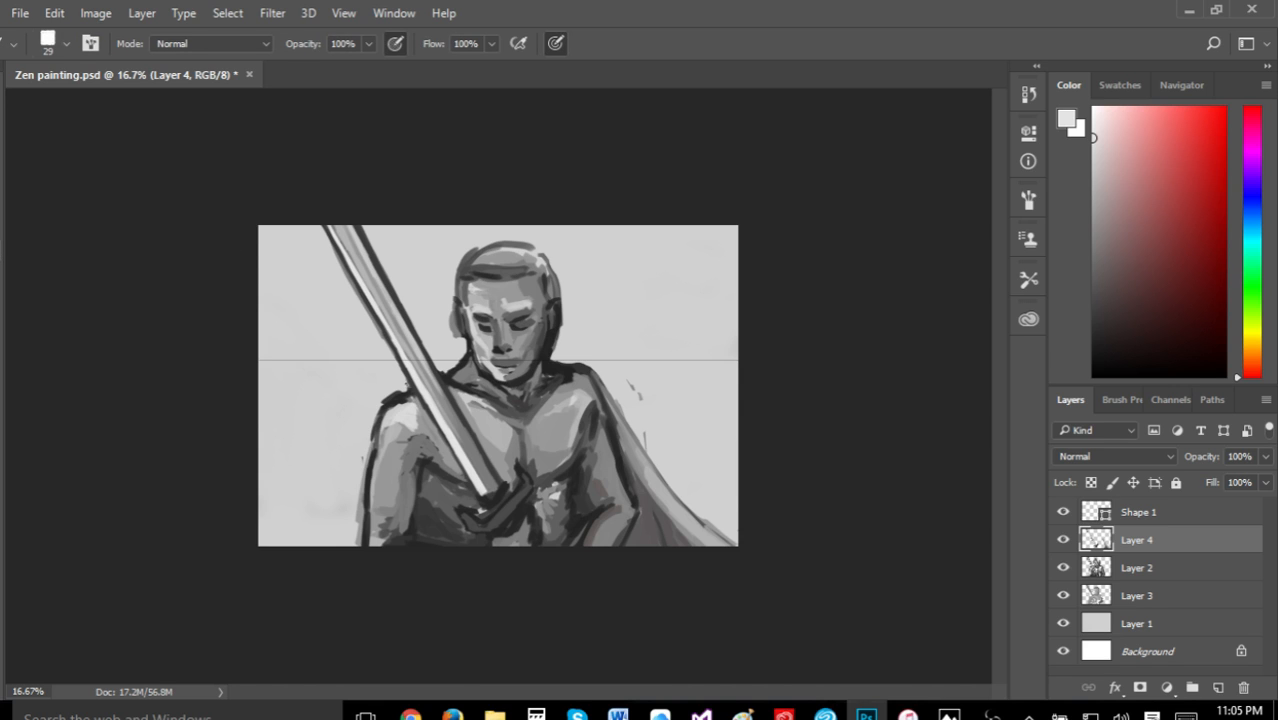
drag(330, 224, 350, 267)
drag(376, 312, 389, 337)
Sample a mid grey and try shading the blade's right side from its upper end to the middle
key(i)
click(481, 447)
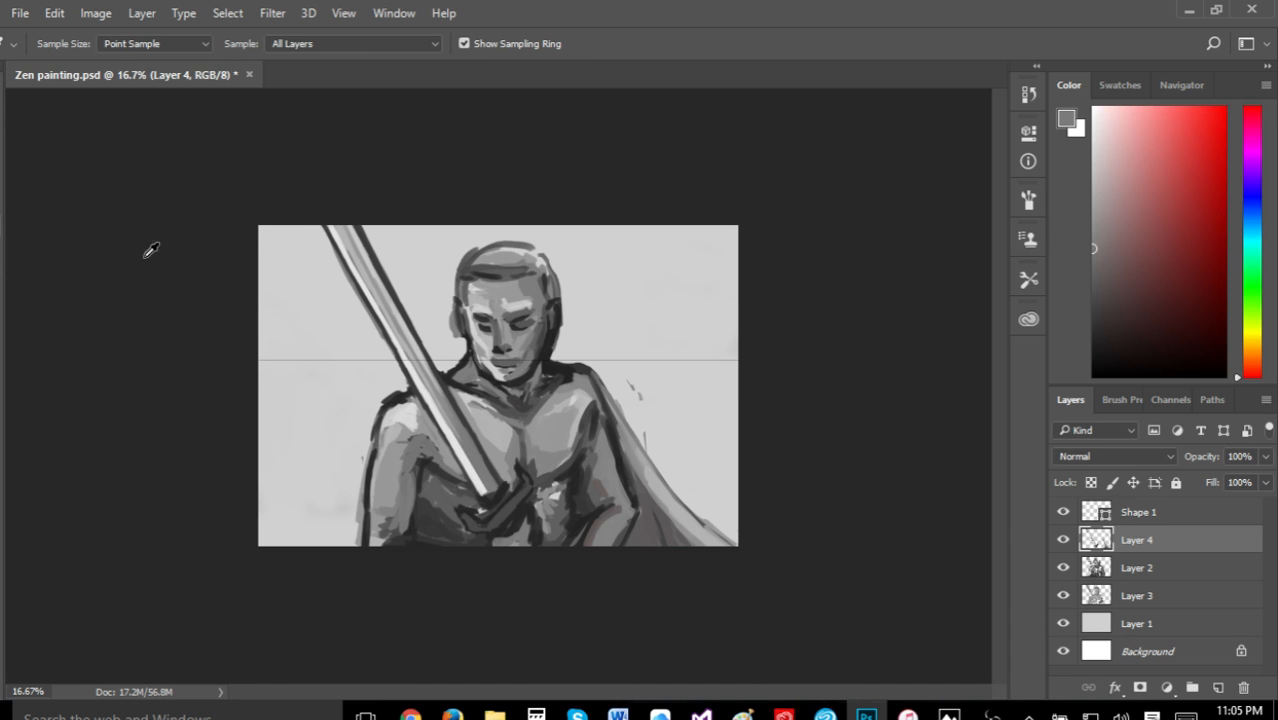
key(b)
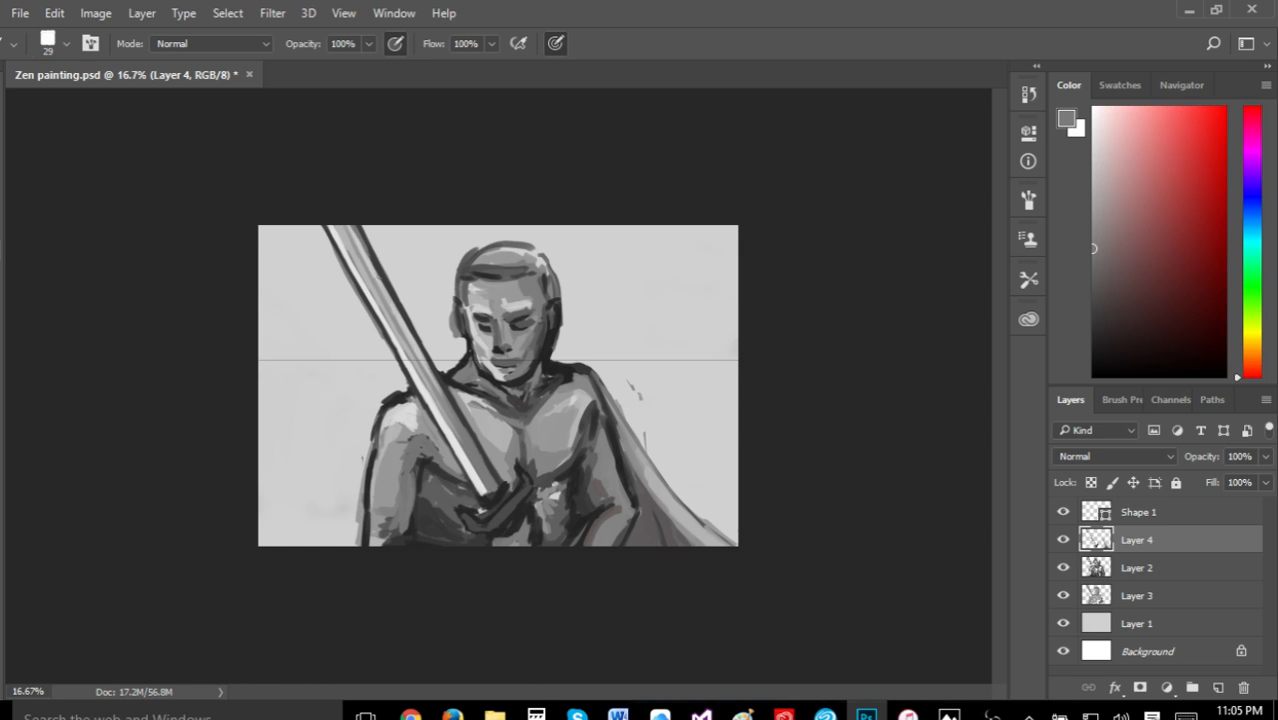
drag(359, 243, 376, 276)
drag(387, 294, 418, 342)
drag(394, 298, 418, 346)
Sample a dark grey and try redrawing the blade's right edge and the lower end near the crossguard
key(i)
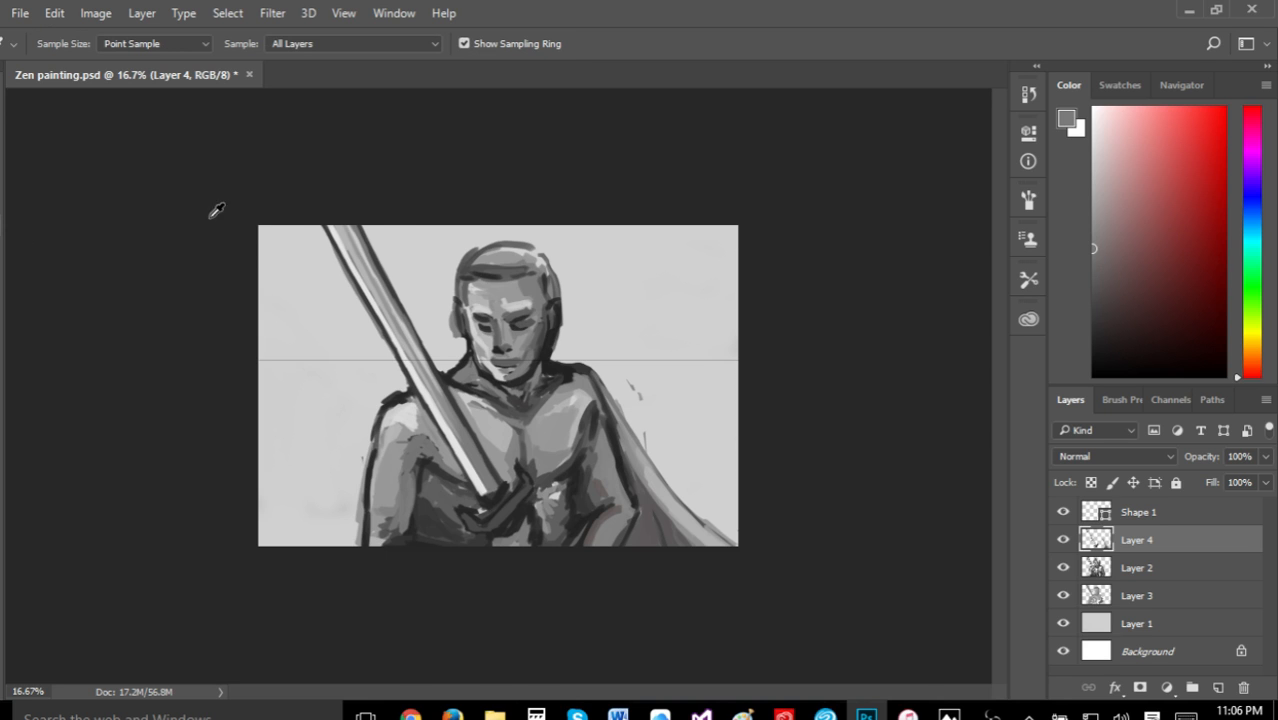
click(380, 250)
key(b)
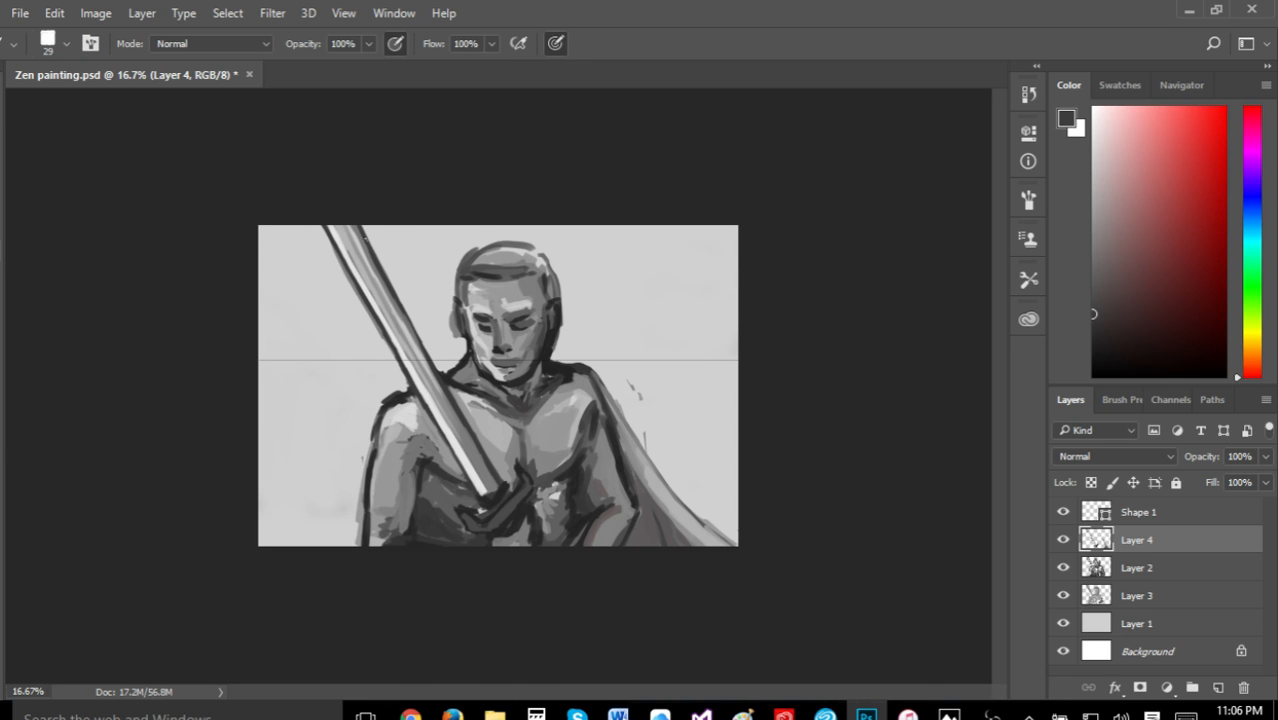
drag(355, 226, 368, 252)
drag(396, 302, 418, 344)
mouse_move(467, 474)
mouse_down()
mouse_move(478, 492)
mouse_move(497, 472)
mouse_up()
Check the whole painting at 12.5% and revert the file to its last saved version
click(343, 13)
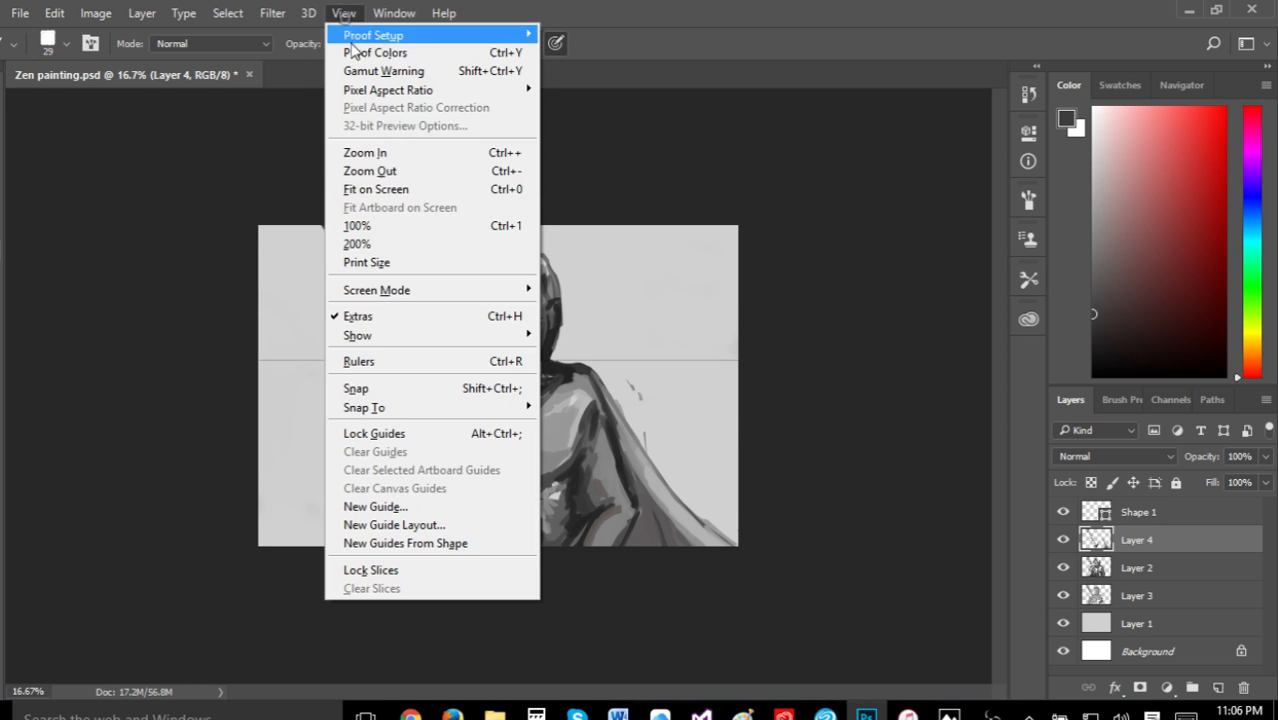
click(370, 171)
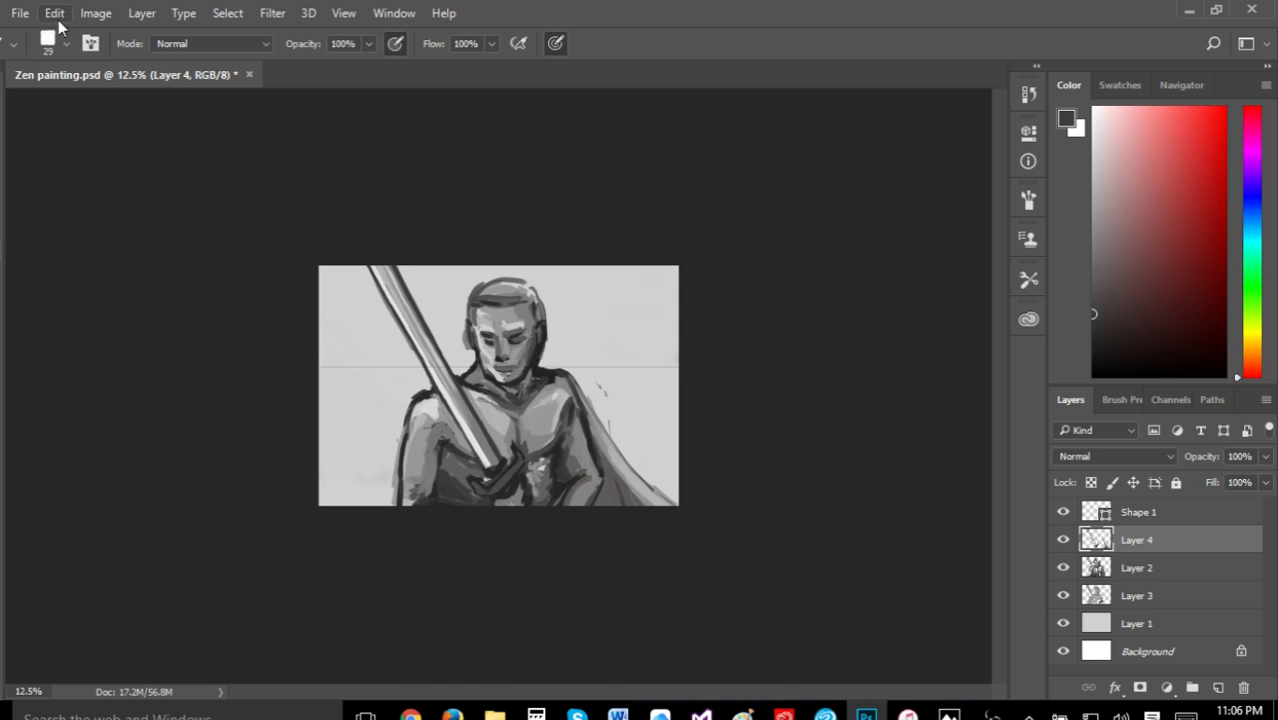
click(20, 13)
click(57, 261)
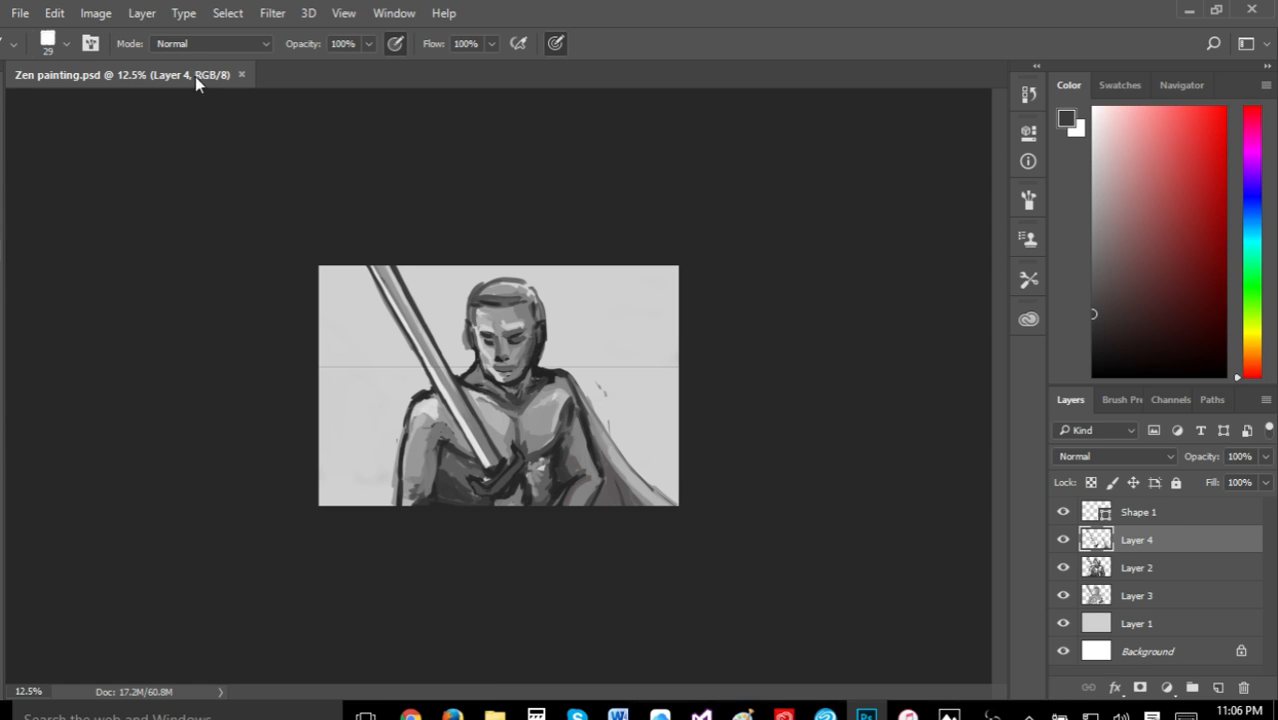
View the painting at 25%, select Layer 3, and toggle Layer 1's visibility off and on to inspect the figure against white
click(343, 13)
click(402, 153)
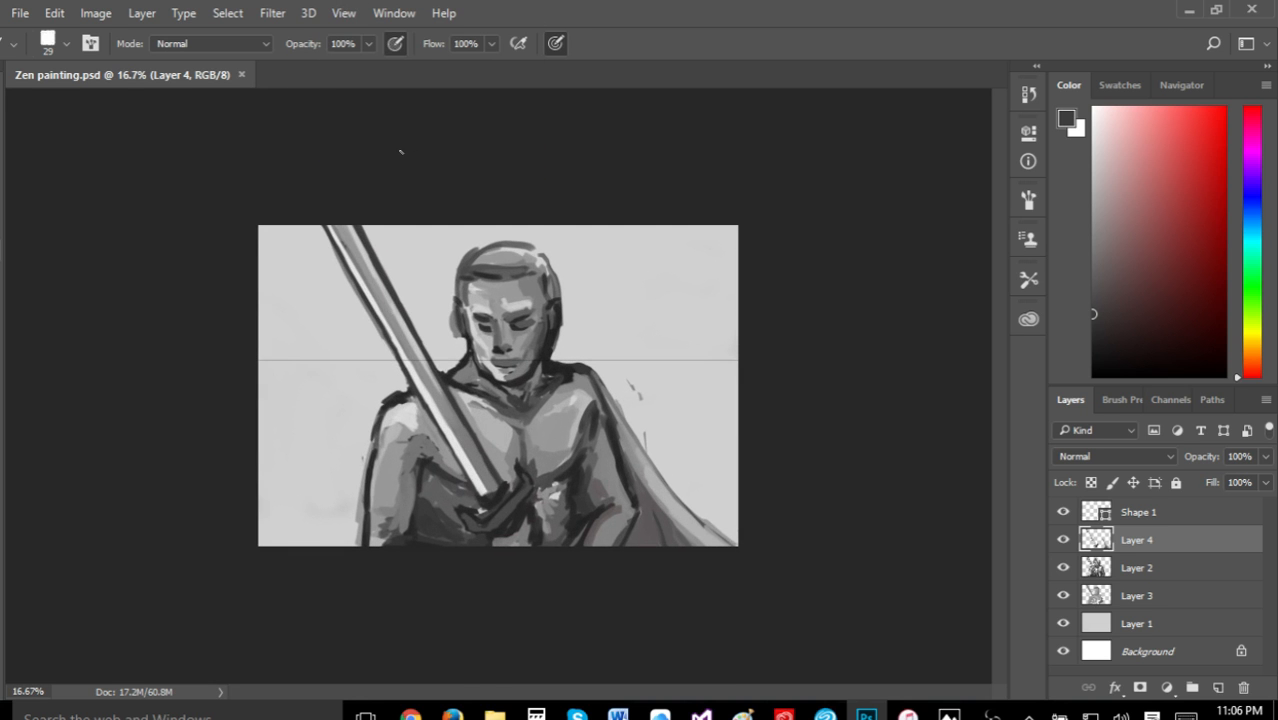
click(343, 13)
click(402, 149)
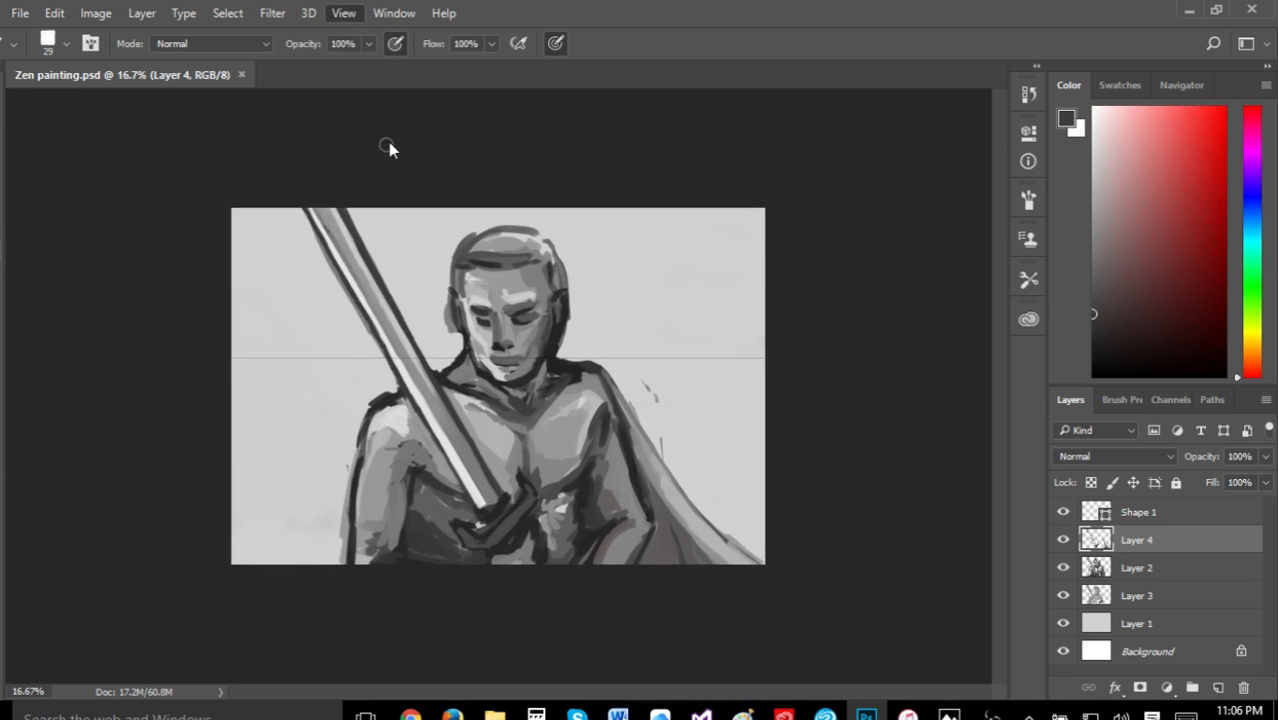
click(1145, 598)
click(1145, 573)
click(1143, 597)
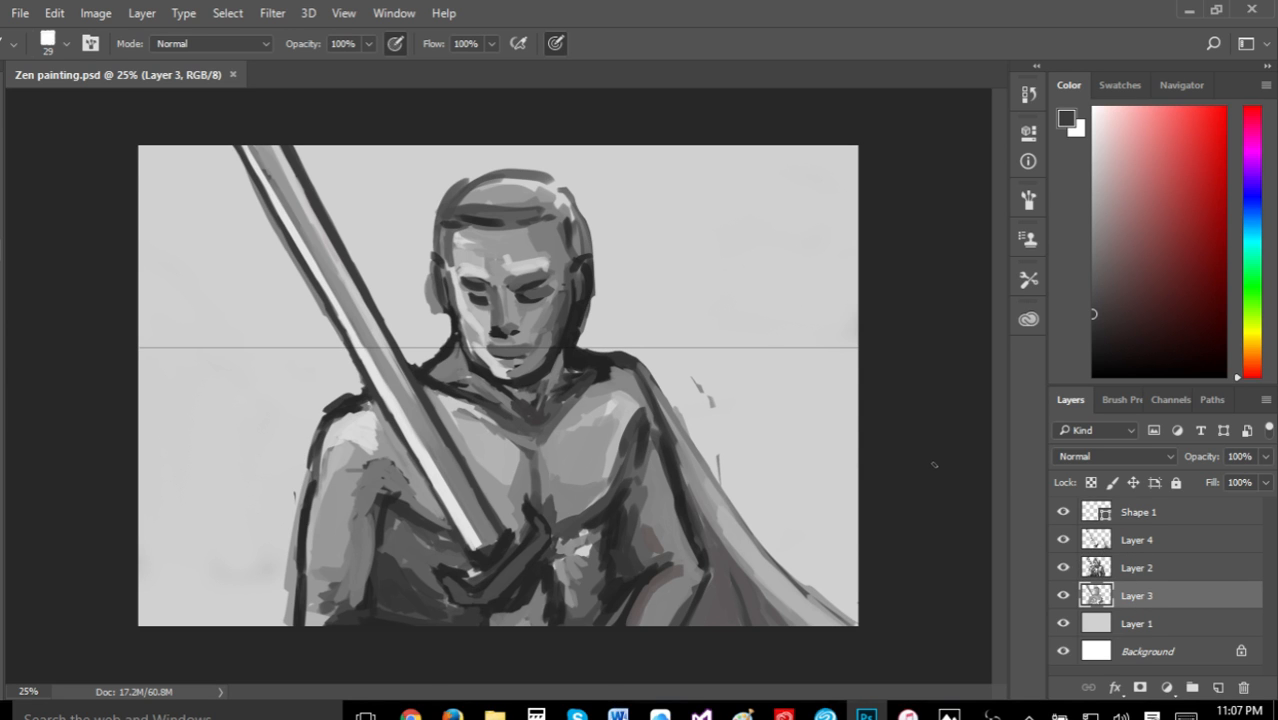
click(1063, 623)
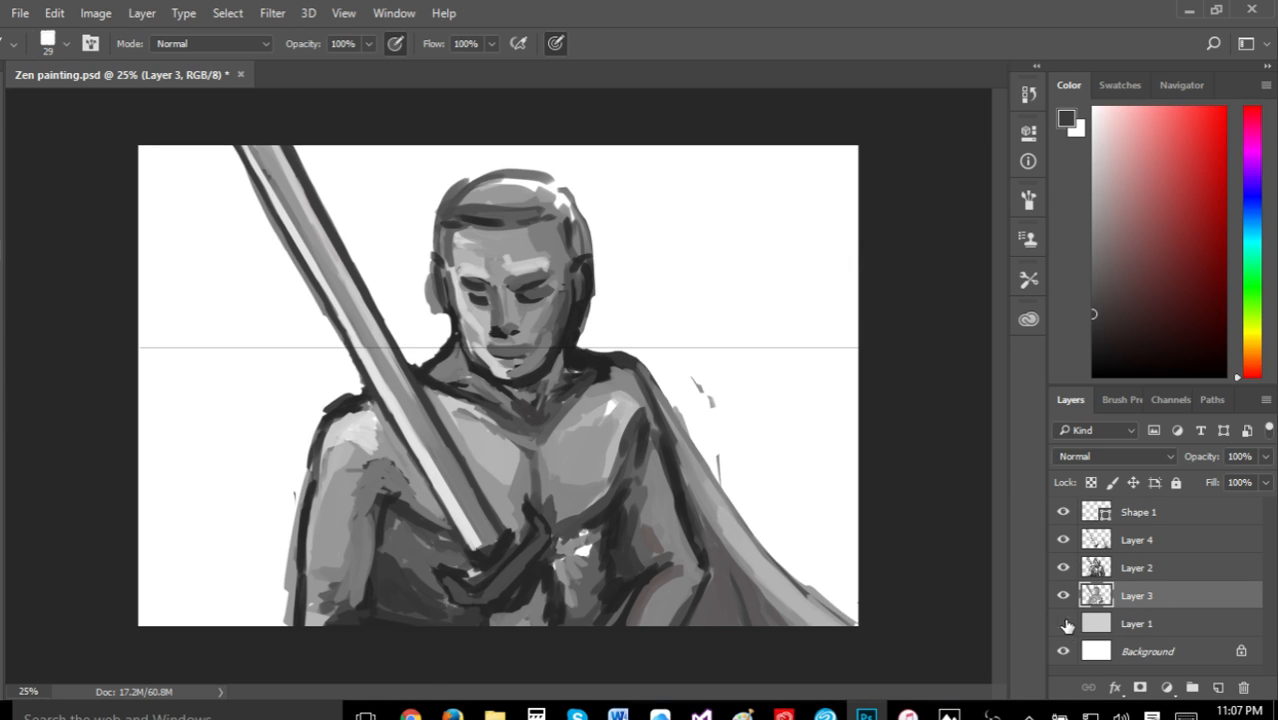
click(1063, 623)
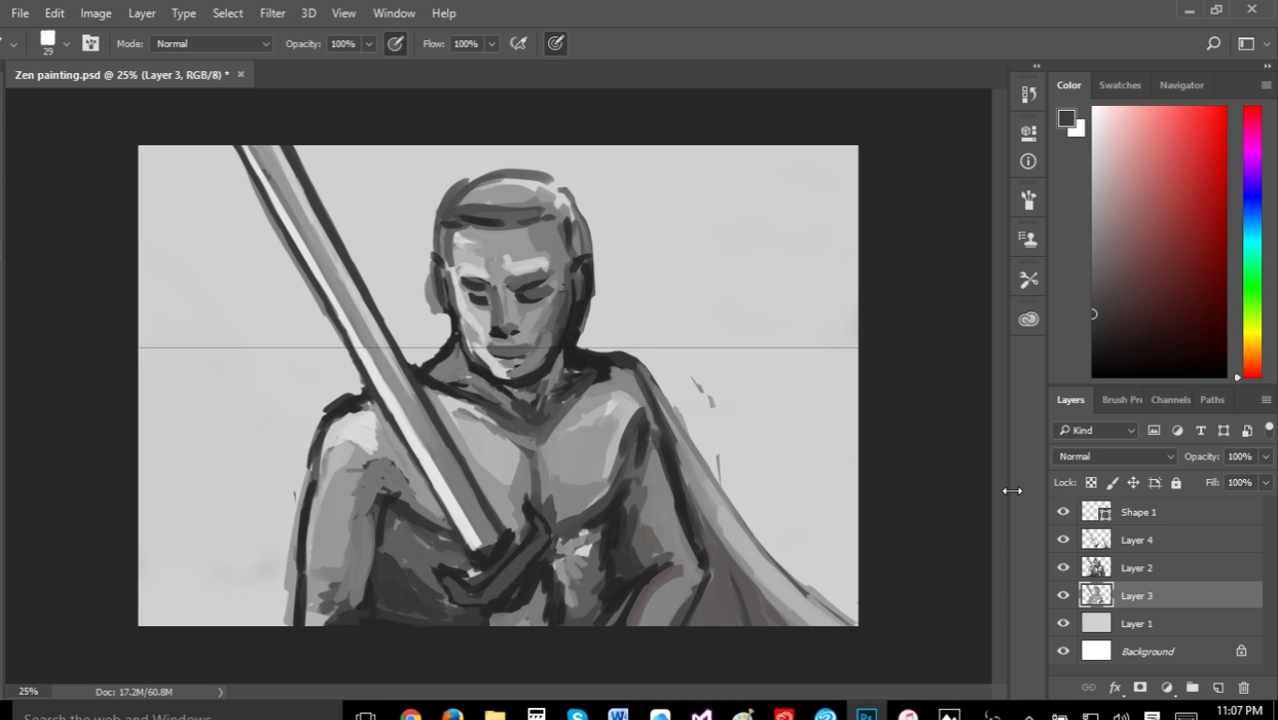
Try dark brush strokes over the stray marks beside the figure's right-hand shoulder on Layer 3 and Layer 2, undoing each one
click(1130, 620)
click(1131, 596)
drag(688, 364, 714, 406)
click(54, 13)
click(175, 56)
click(1136, 567)
drag(696, 370, 708, 408)
click(54, 13)
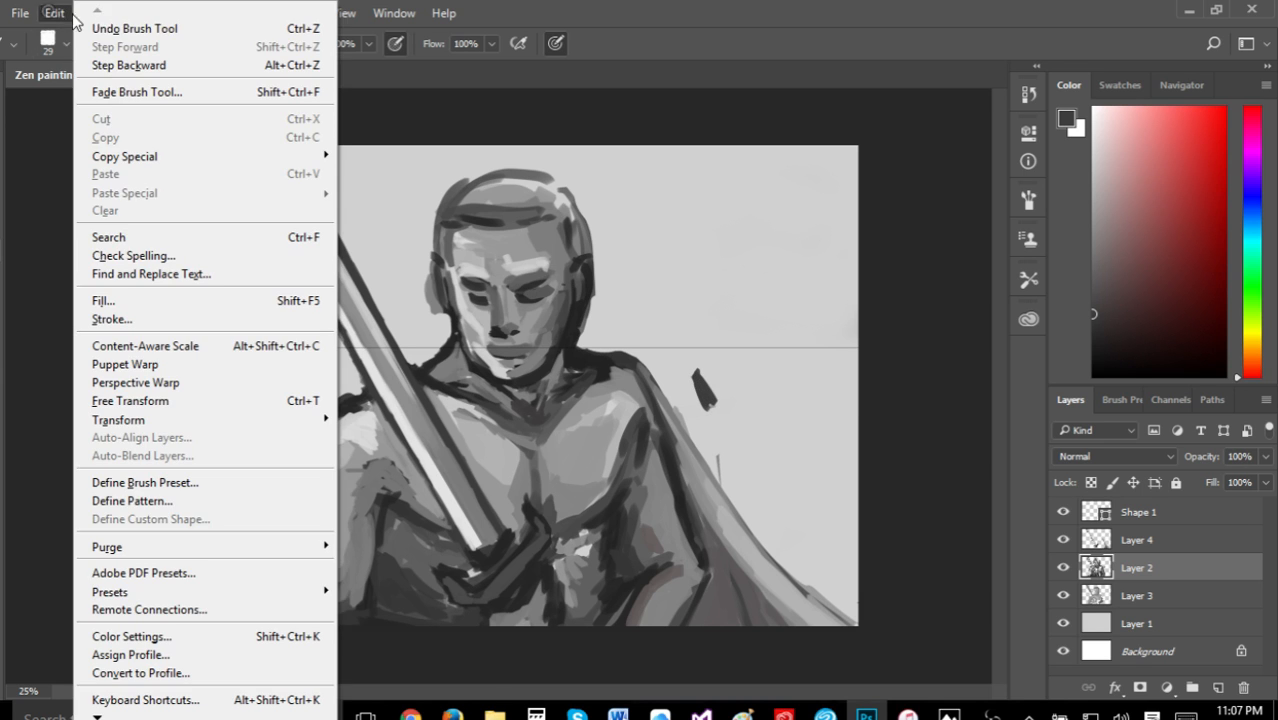
click(95, 35)
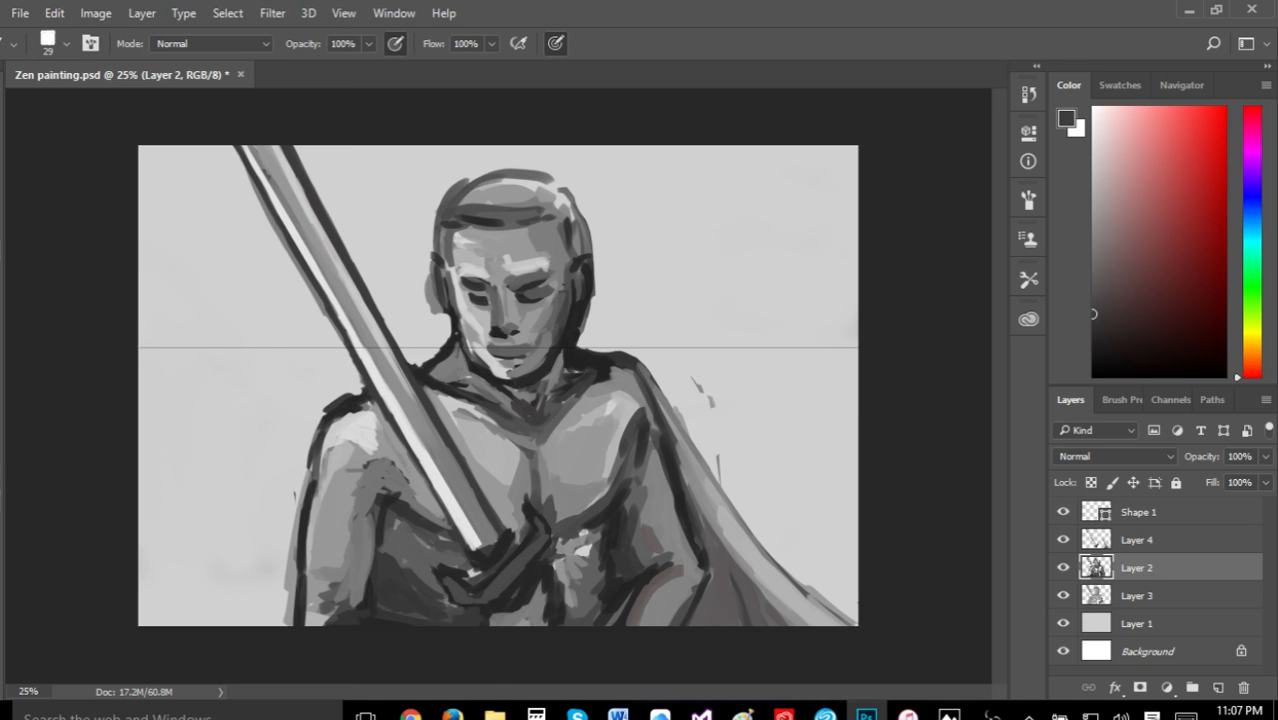
Erase the stray marks beside the shoulder and cape on Layer 2 and save the painting
key(e)
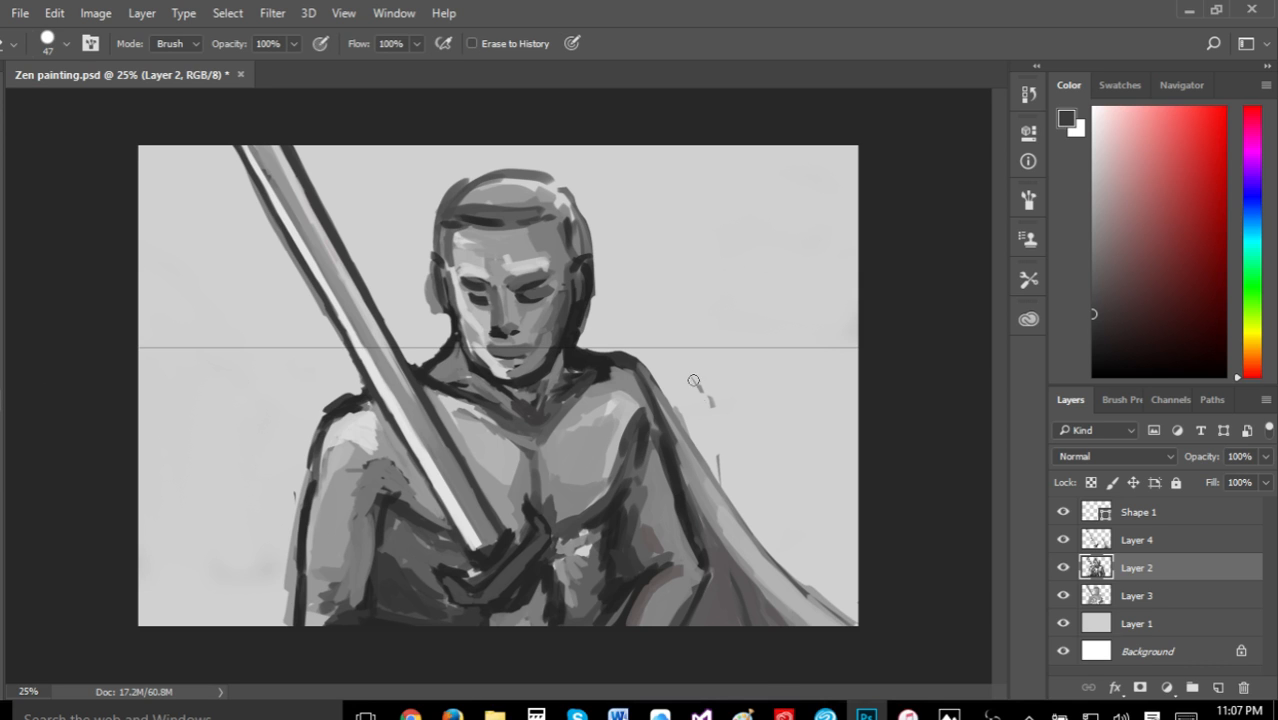
mouse_move(693, 379)
mouse_down()
mouse_move(723, 426)
mouse_move(727, 479)
mouse_up()
click(20, 14)
click(65, 210)
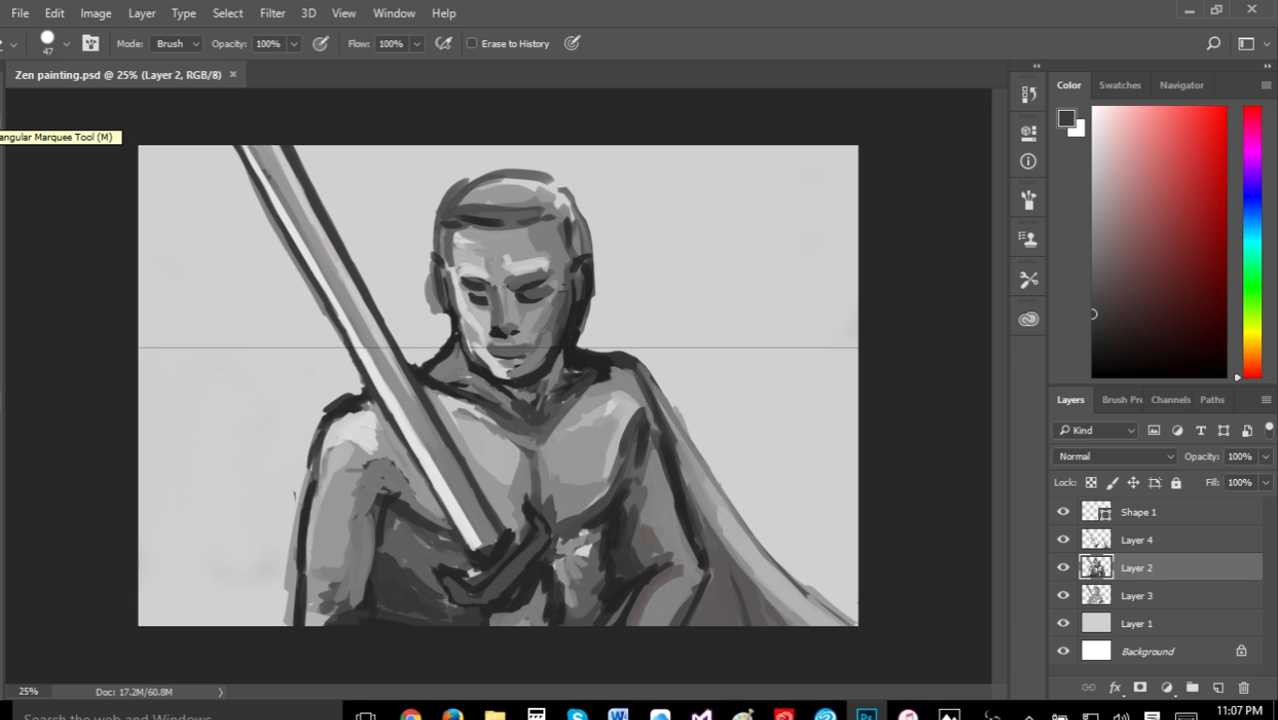
Preview the open reference images, including the Zen portrait painting
mouse_move(948, 712)
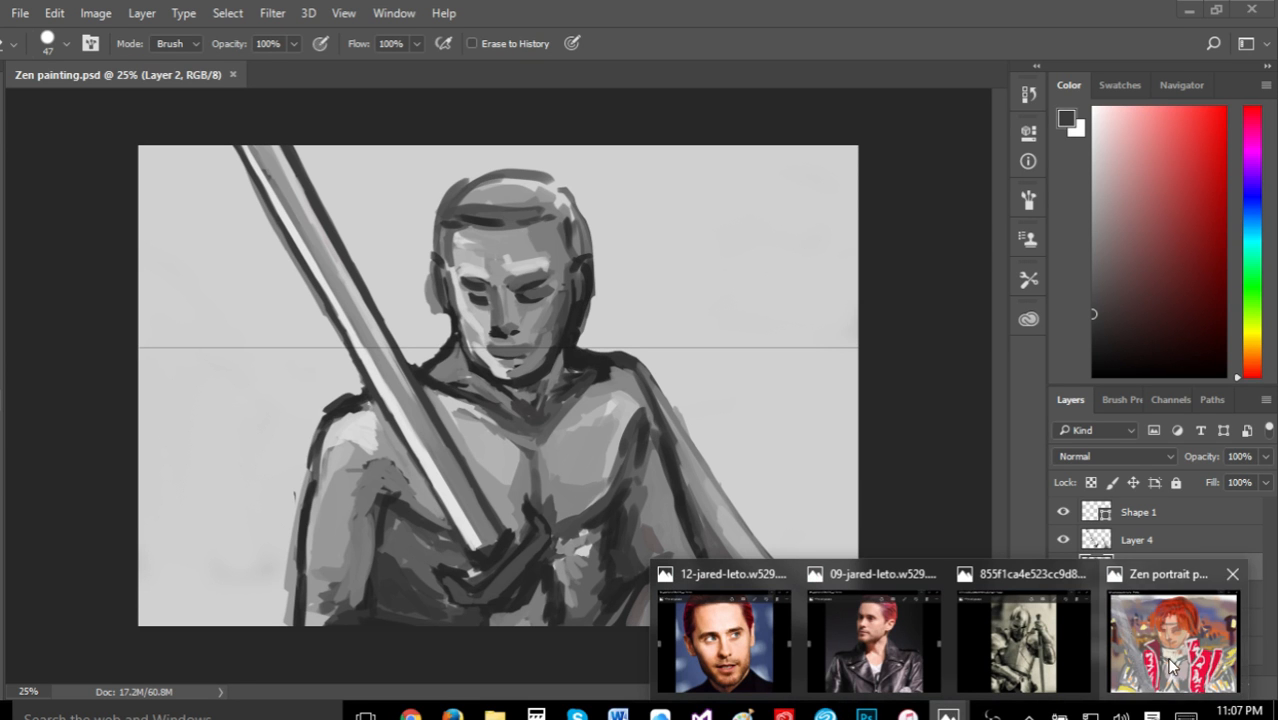
mouse_move(1140, 650)
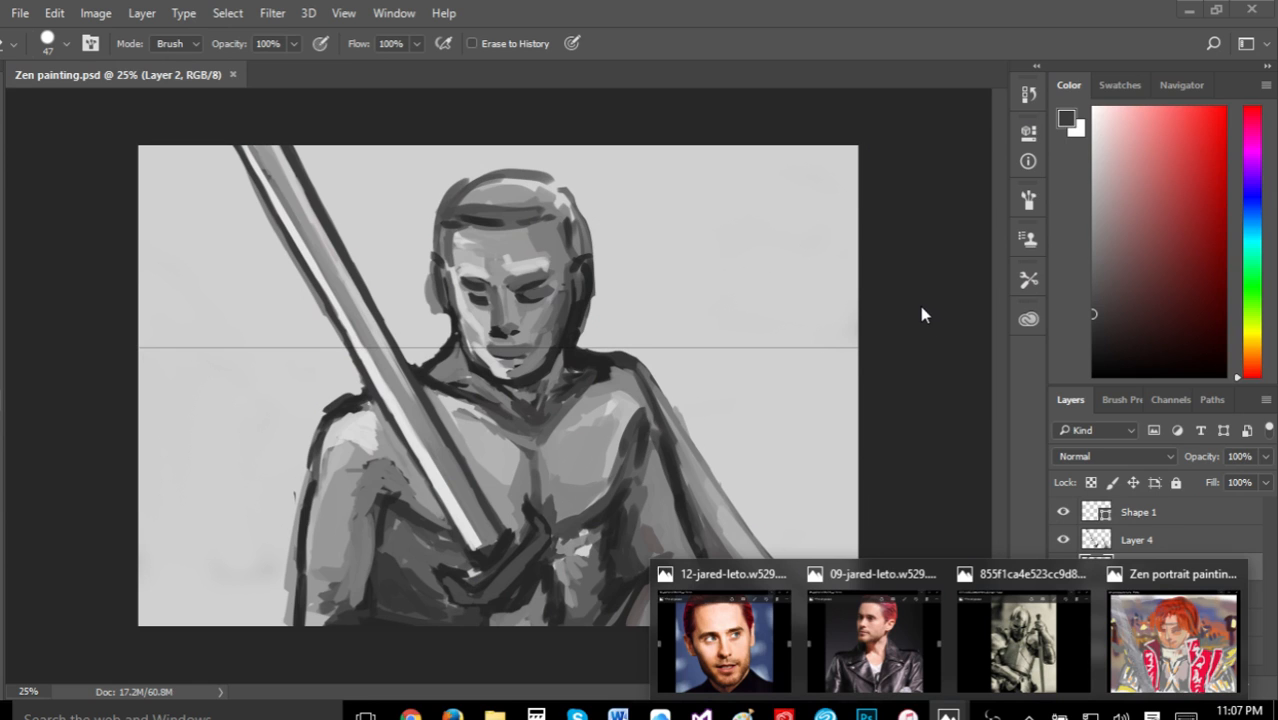
Pick a dark grey, add a new layer with default settings directly above Layer 1, and keep it selected
click(931, 340)
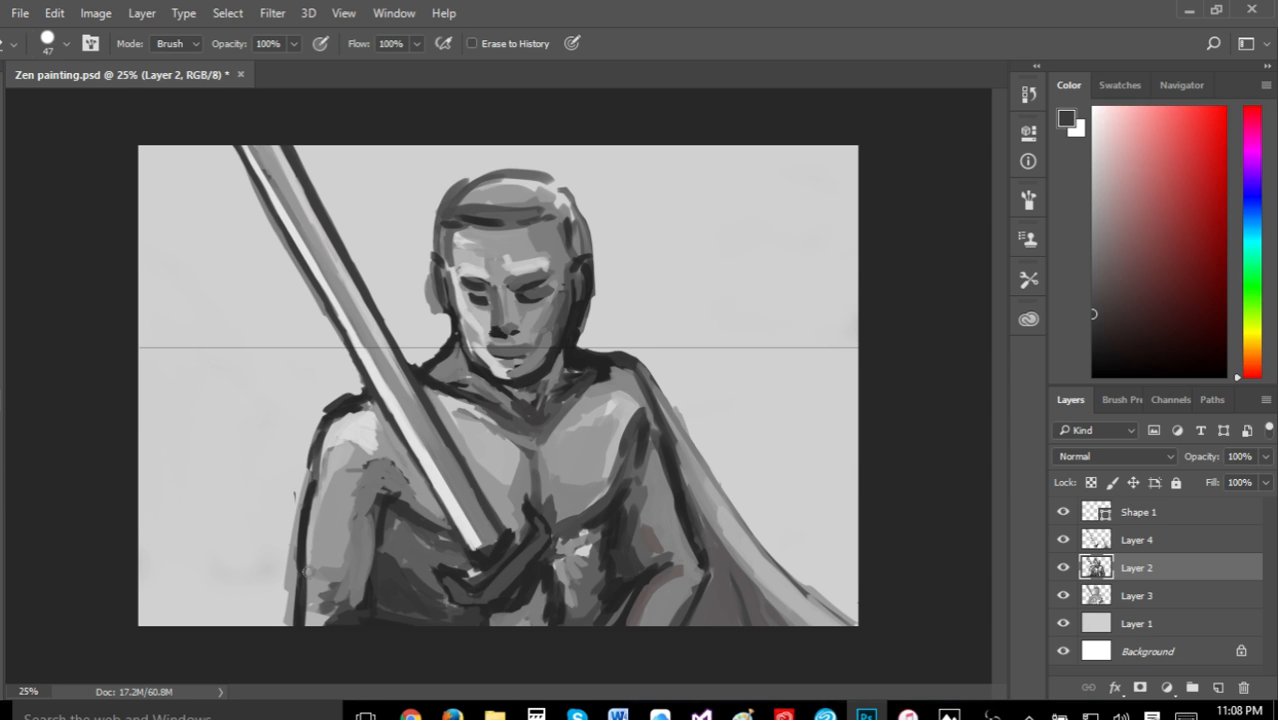
key(i)
mouse_move(950, 712)
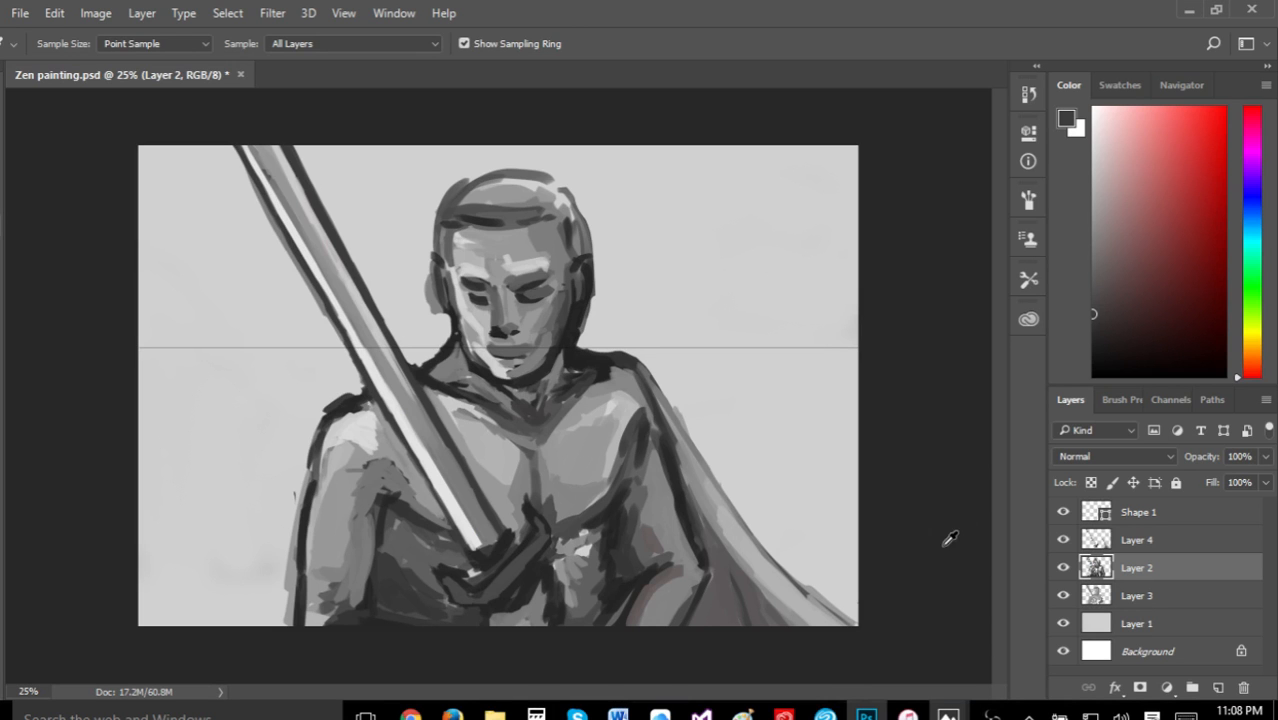
click(1093, 297)
click(1160, 623)
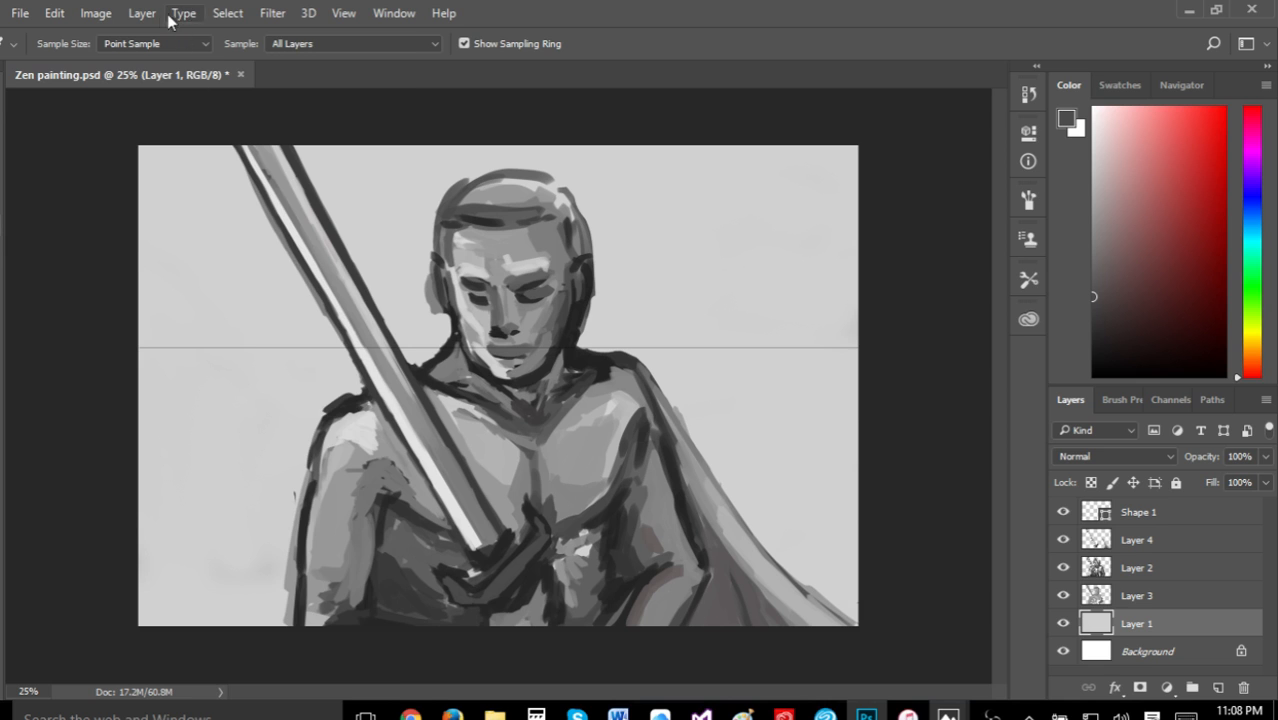
click(143, 14)
mouse_move(195, 13)
click(120, 12)
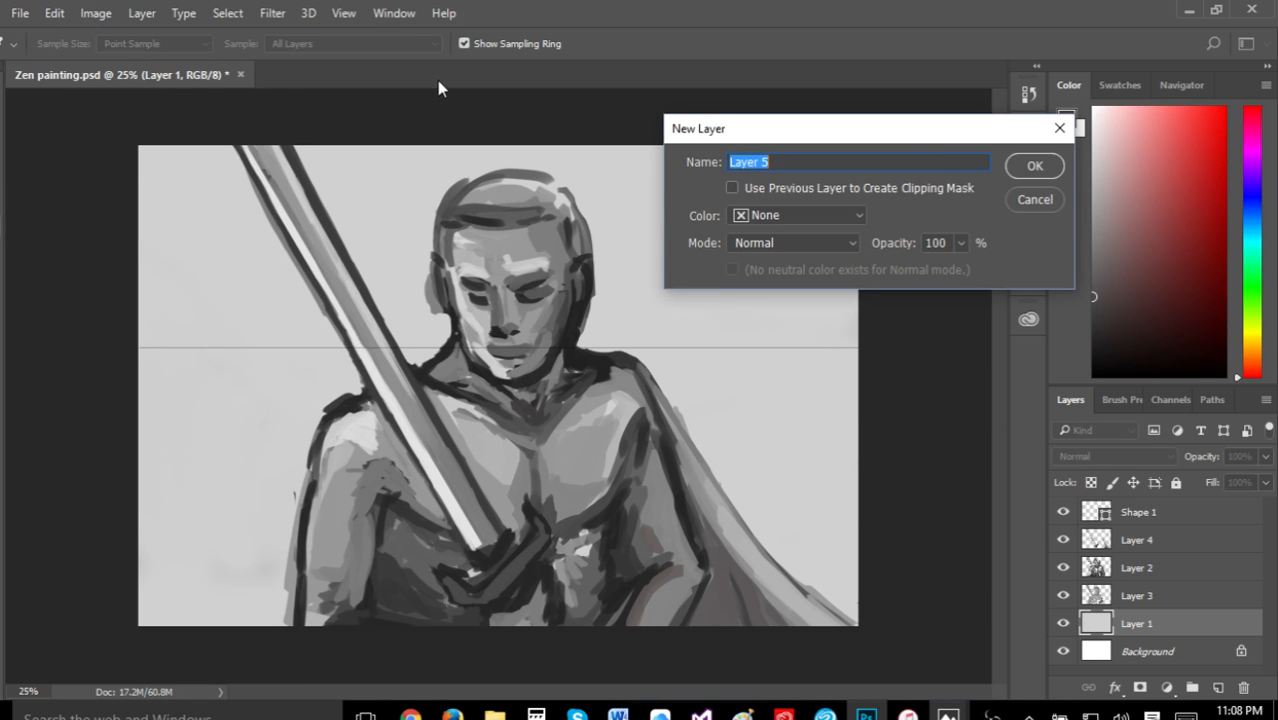
click(1036, 167)
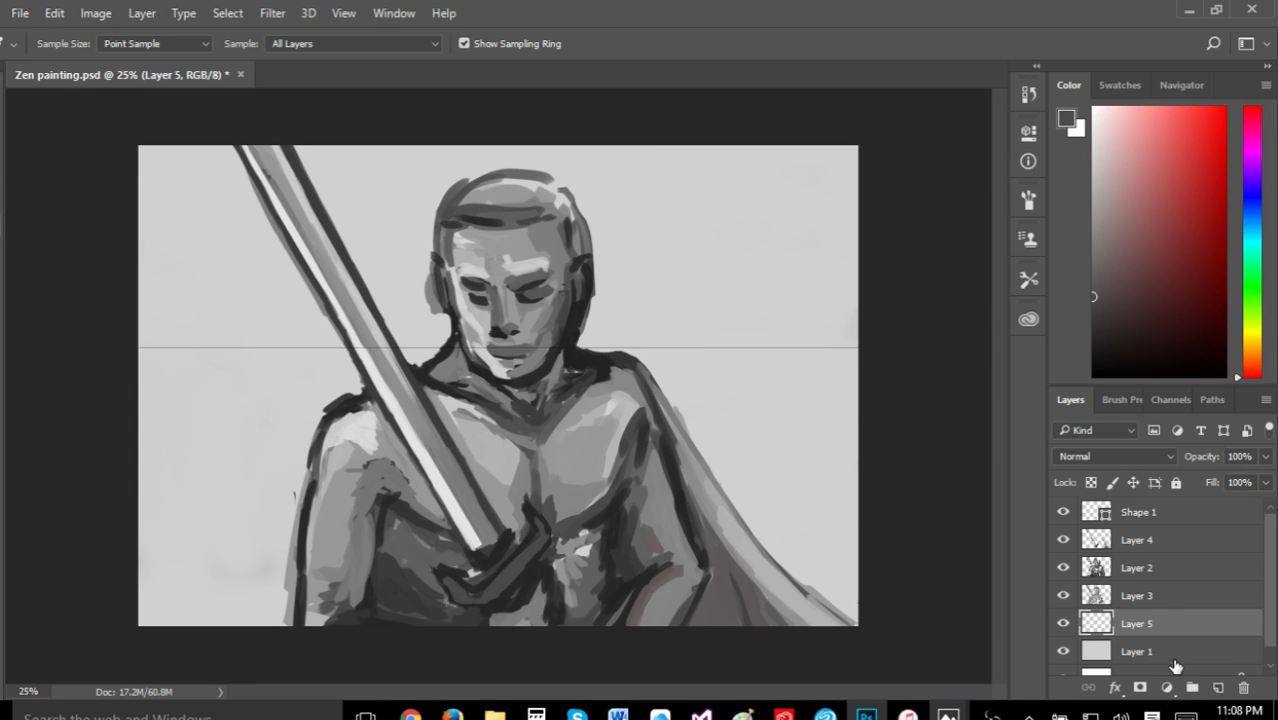
click(1176, 660)
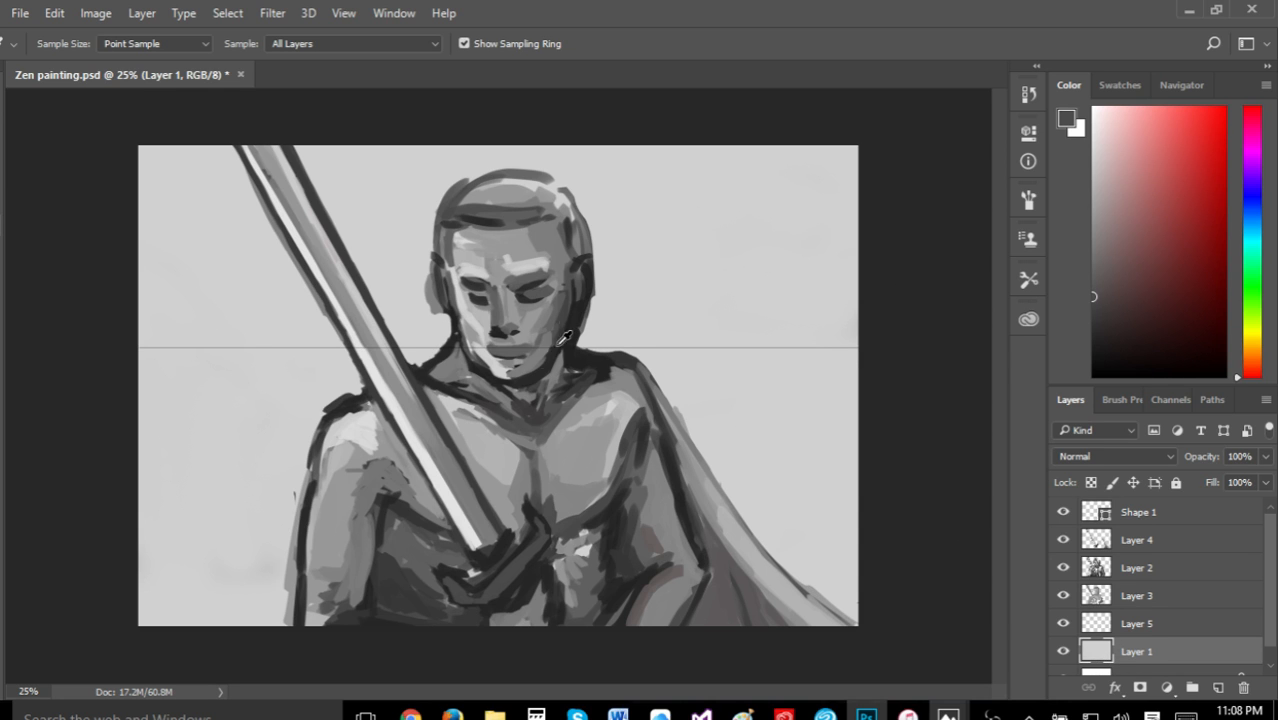
click(1176, 636)
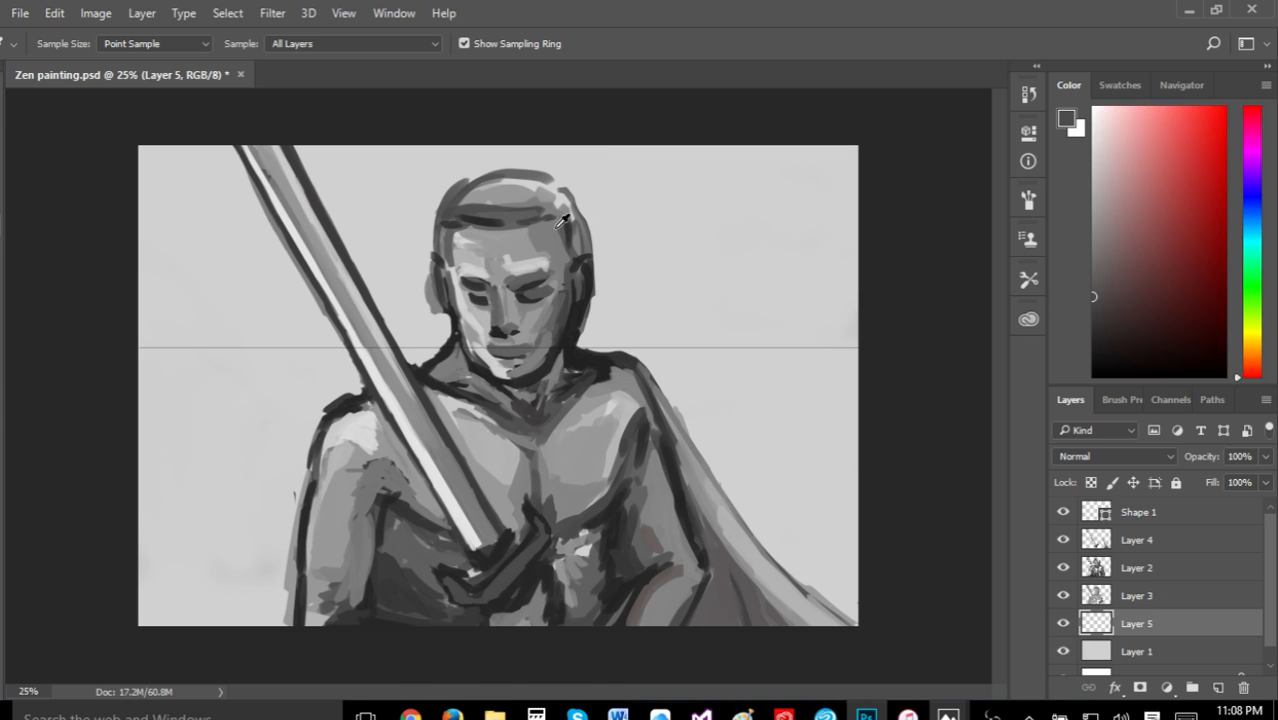
Block in the ground to the left of the figure on Layer 5 with a dark grey brush at size 75
click(358, 410)
key(b)
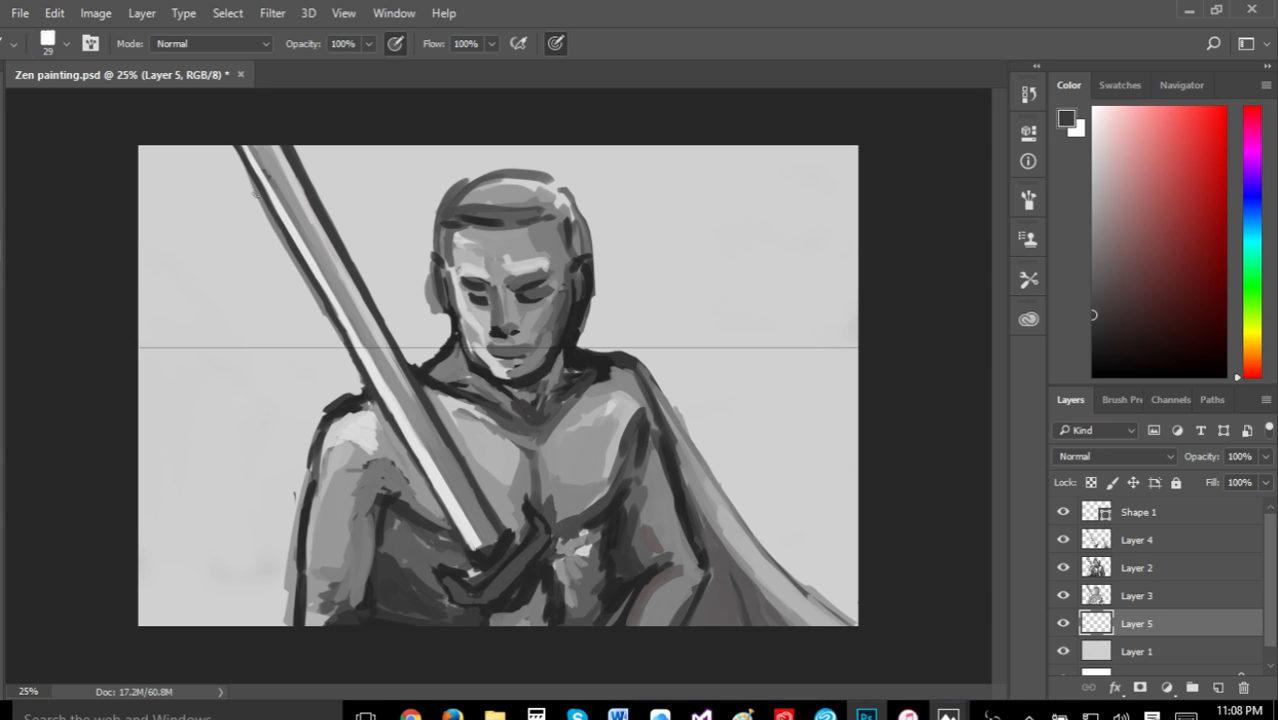
drag(1097, 299, 1078, 304)
click(53, 40)
click(112, 103)
click(48, 457)
mouse_move(164, 510)
mouse_down()
mouse_move(146, 629)
mouse_move(153, 593)
mouse_move(153, 626)
mouse_move(189, 632)
mouse_move(190, 619)
mouse_move(240, 617)
mouse_up()
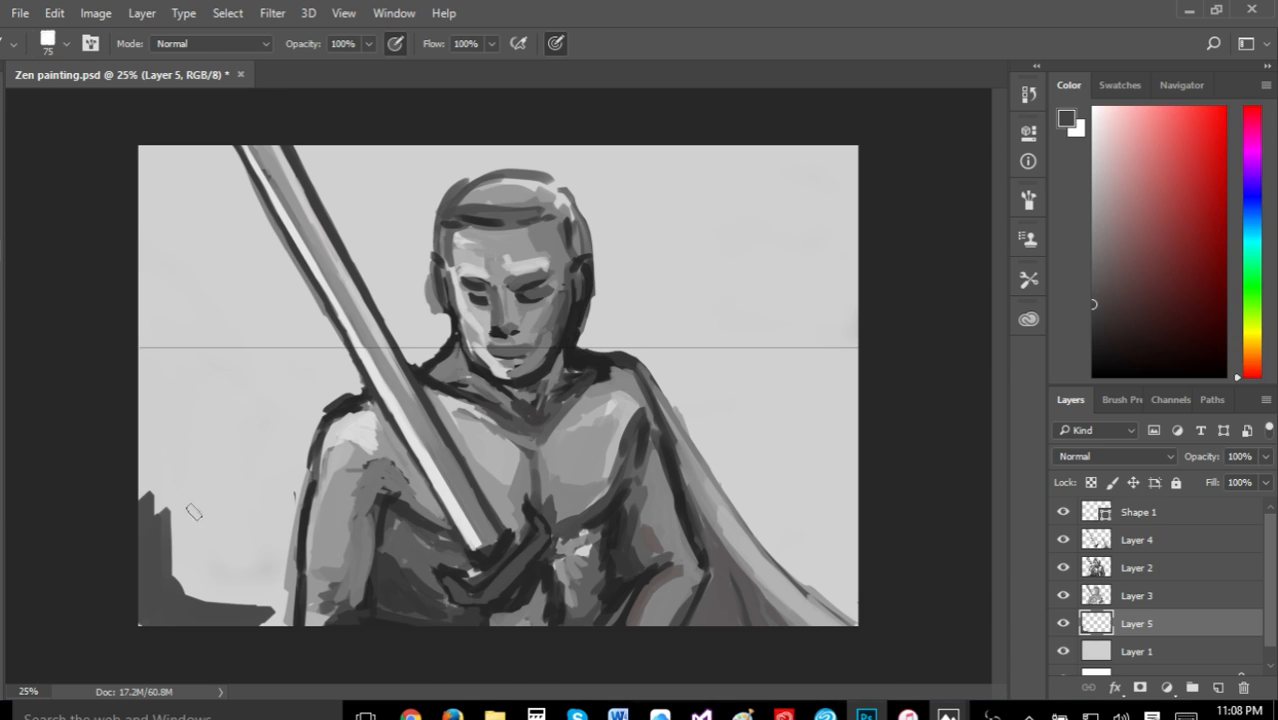
mouse_move(142, 600)
mouse_down()
mouse_move(146, 560)
mouse_move(209, 615)
mouse_move(202, 564)
mouse_move(226, 570)
mouse_move(248, 601)
mouse_move(279, 558)
mouse_move(278, 602)
mouse_move(277, 549)
mouse_move(192, 527)
mouse_move(220, 540)
mouse_move(226, 562)
mouse_move(203, 527)
mouse_move(273, 518)
mouse_move(211, 507)
mouse_move(272, 508)
mouse_up()
mouse_move(206, 475)
mouse_down()
mouse_move(145, 485)
mouse_move(260, 492)
mouse_move(195, 485)
mouse_move(258, 497)
mouse_move(255, 485)
mouse_move(135, 462)
mouse_move(217, 470)
mouse_move(135, 450)
mouse_move(139, 537)
mouse_up()
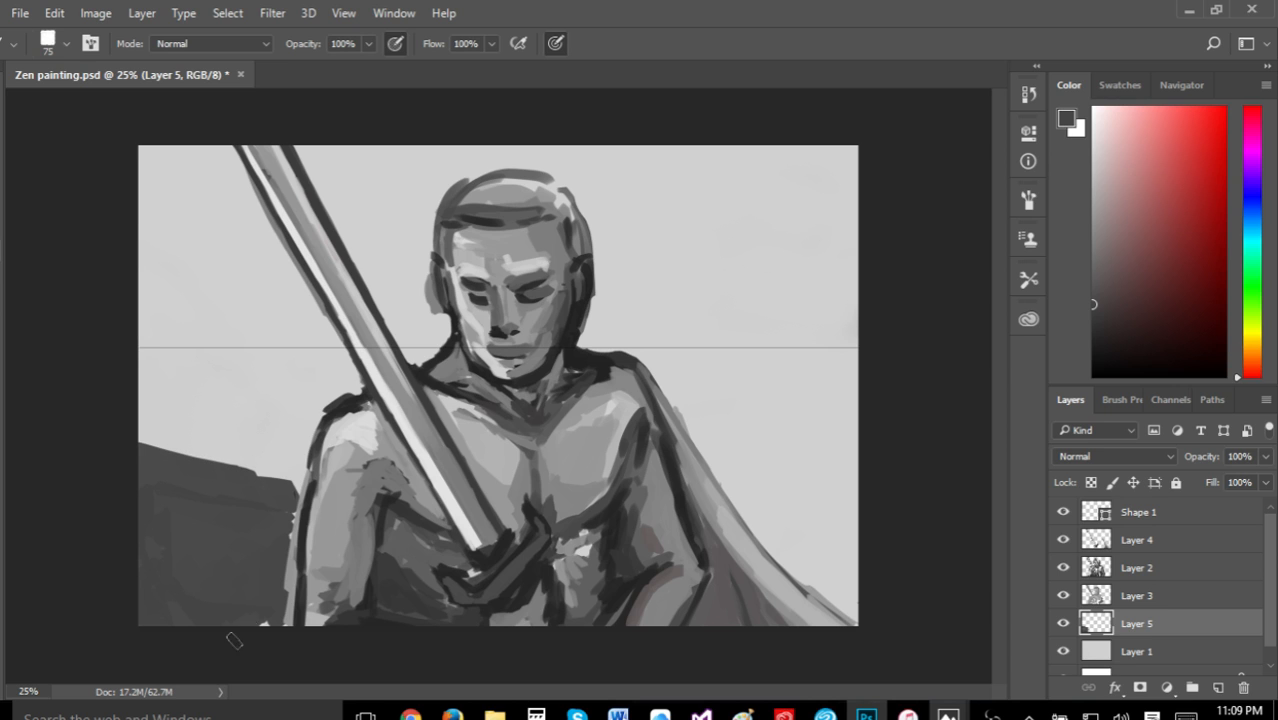
drag(233, 640, 230, 552)
mouse_move(145, 440)
mouse_down()
mouse_move(221, 476)
mouse_move(286, 481)
mouse_move(138, 452)
mouse_up()
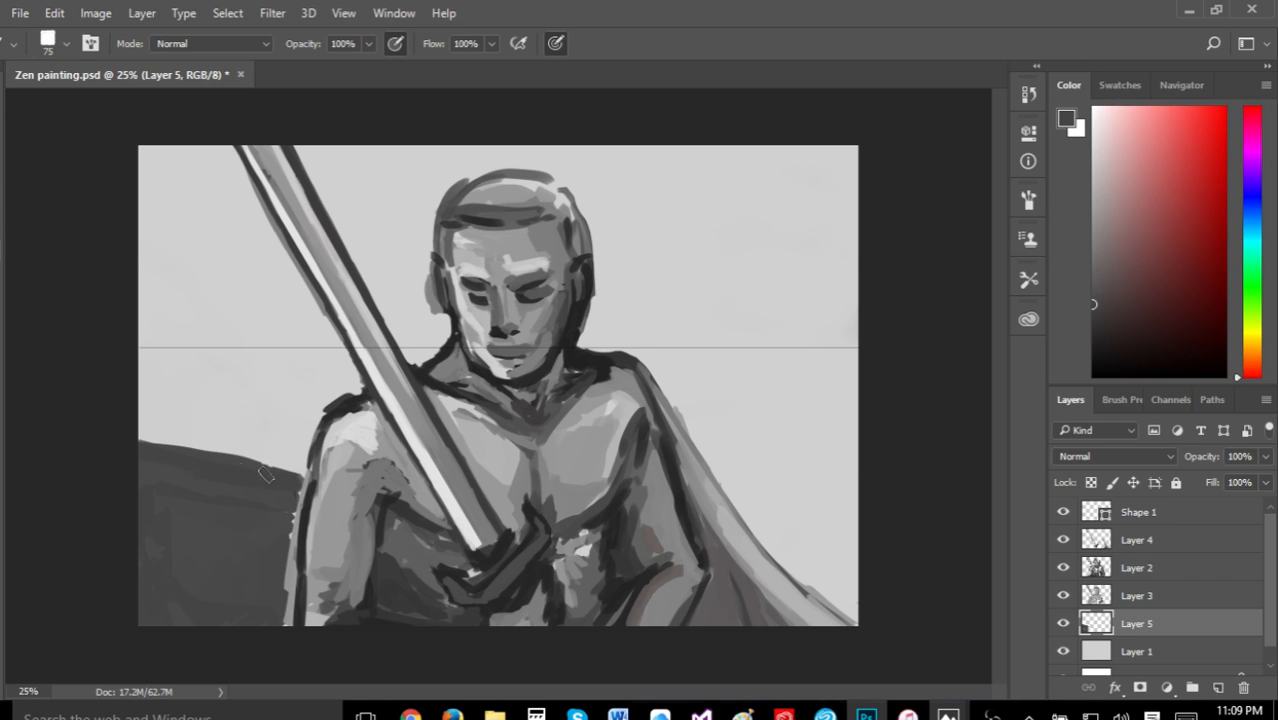
mouse_move(265, 474)
mouse_down()
mouse_move(300, 467)
mouse_move(262, 465)
mouse_up()
Block in dark grey ground to the right of the figure on Layer 5 and smooth the horizon edge on both sides
drag(718, 476, 880, 472)
mouse_move(738, 488)
mouse_down()
mouse_move(777, 530)
mouse_move(762, 528)
mouse_move(750, 520)
mouse_move(790, 497)
mouse_move(849, 616)
mouse_move(797, 563)
mouse_move(835, 597)
mouse_move(812, 580)
mouse_move(828, 585)
mouse_move(768, 552)
mouse_move(843, 524)
mouse_move(830, 516)
mouse_move(845, 495)
mouse_move(867, 493)
mouse_move(850, 515)
mouse_move(845, 572)
mouse_up()
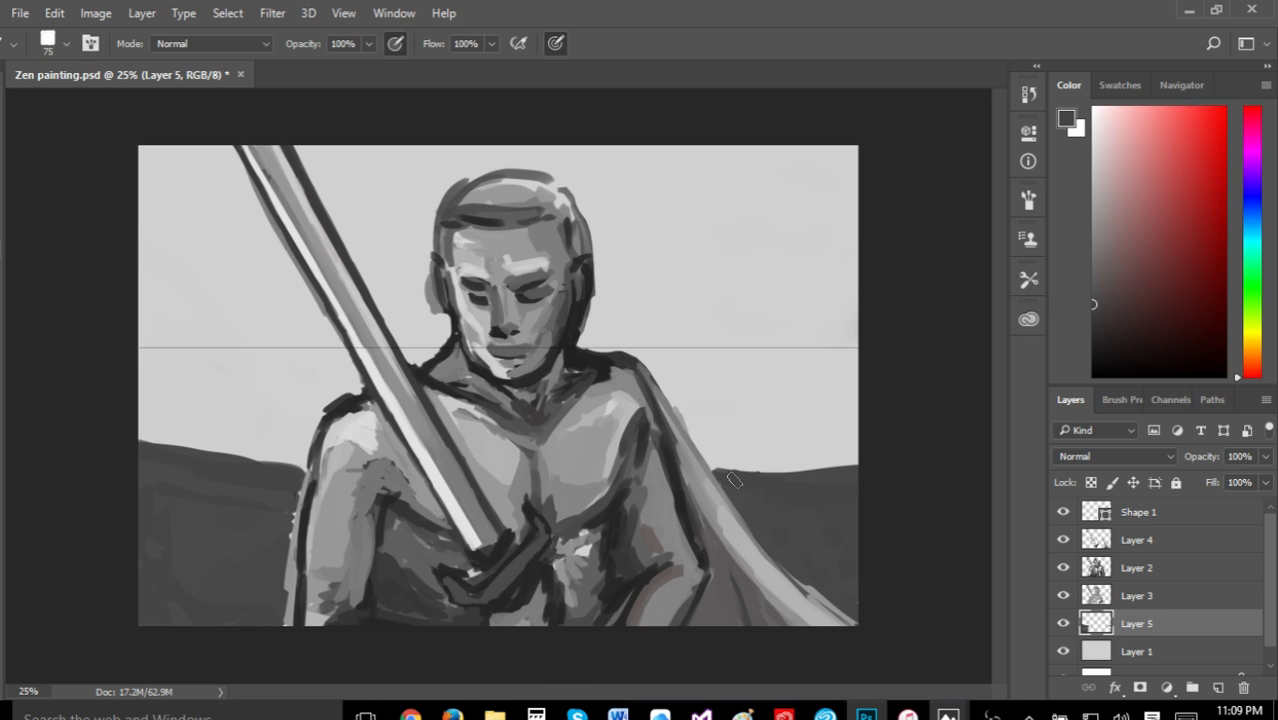
drag(733, 480, 887, 473)
drag(760, 474, 714, 465)
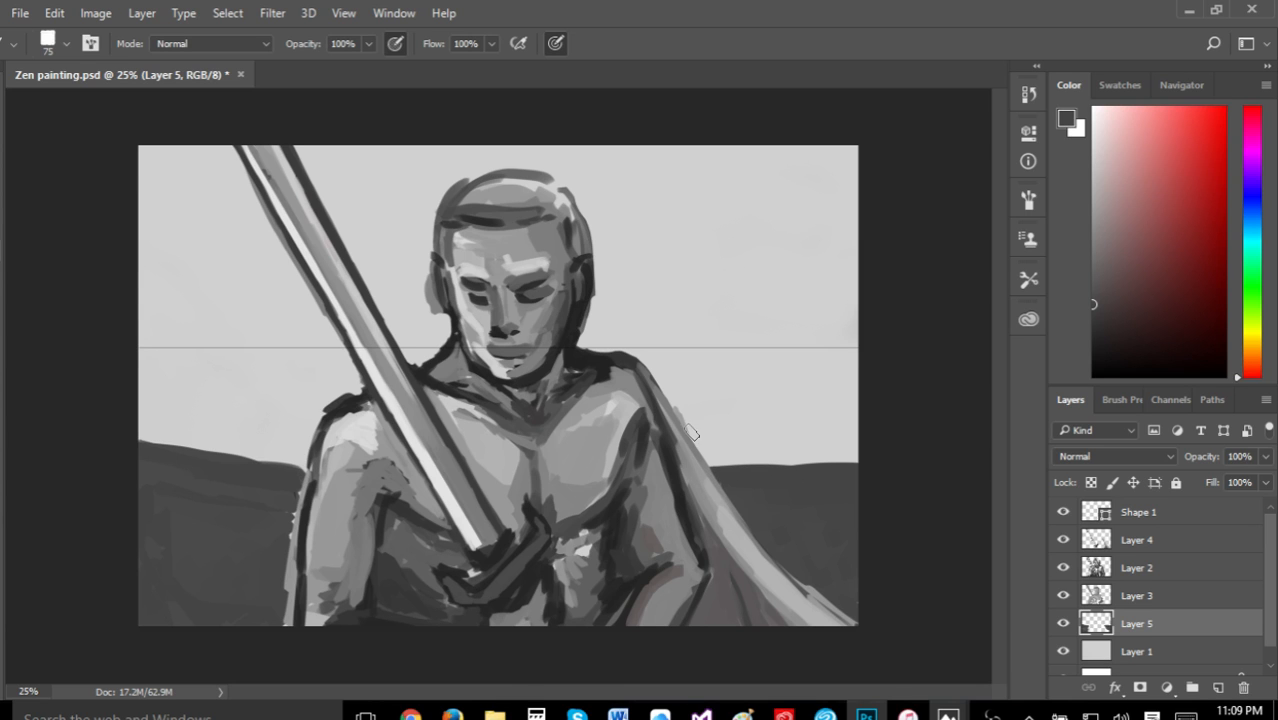
drag(150, 452, 297, 470)
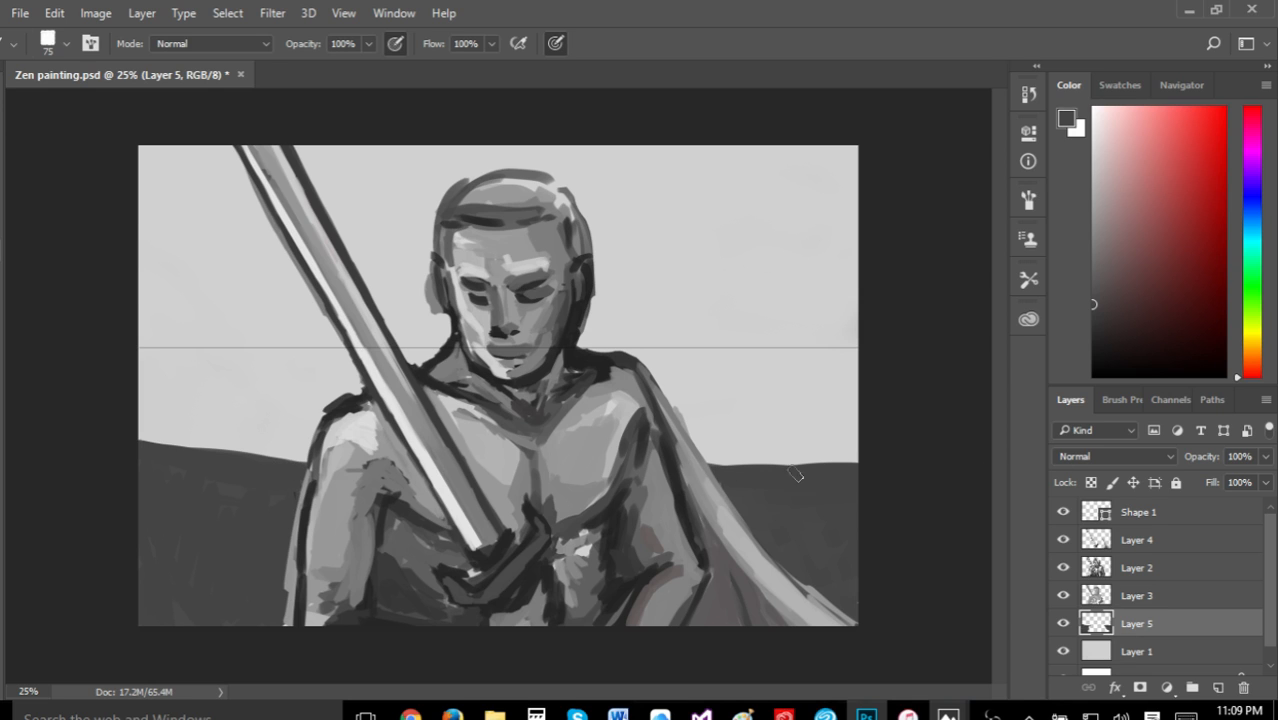
drag(742, 474, 952, 462)
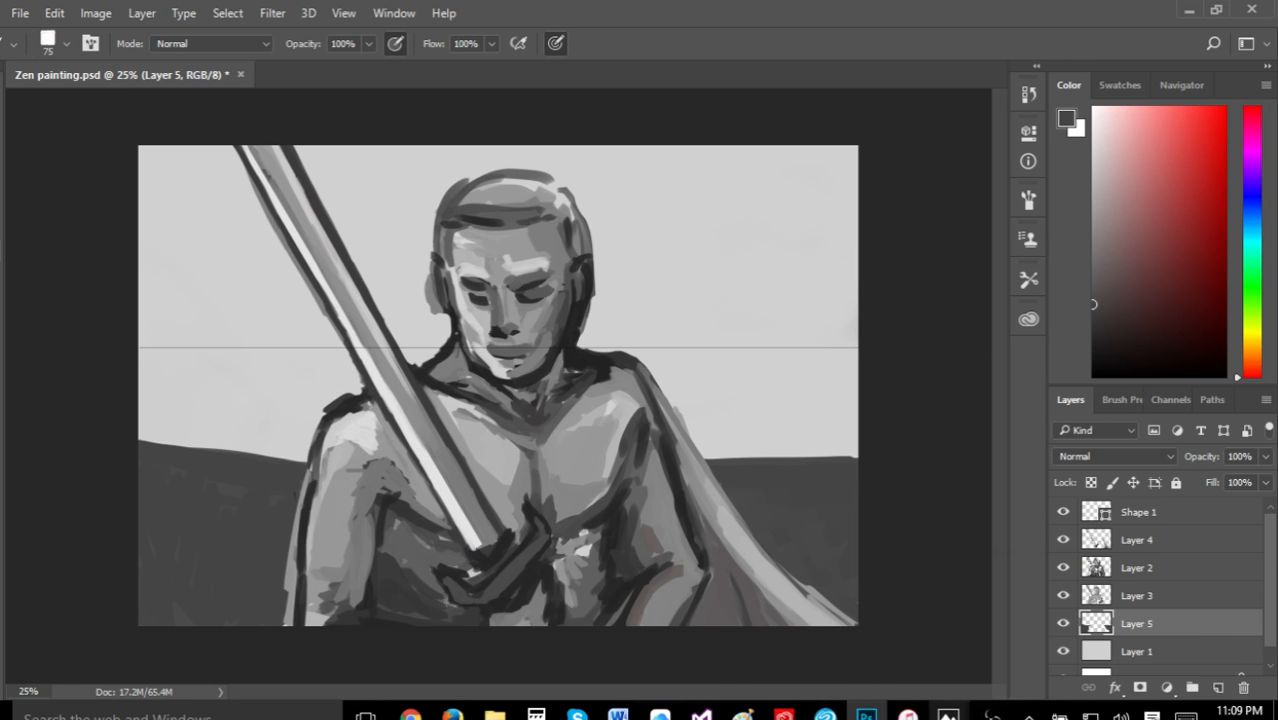
mouse_move(950, 715)
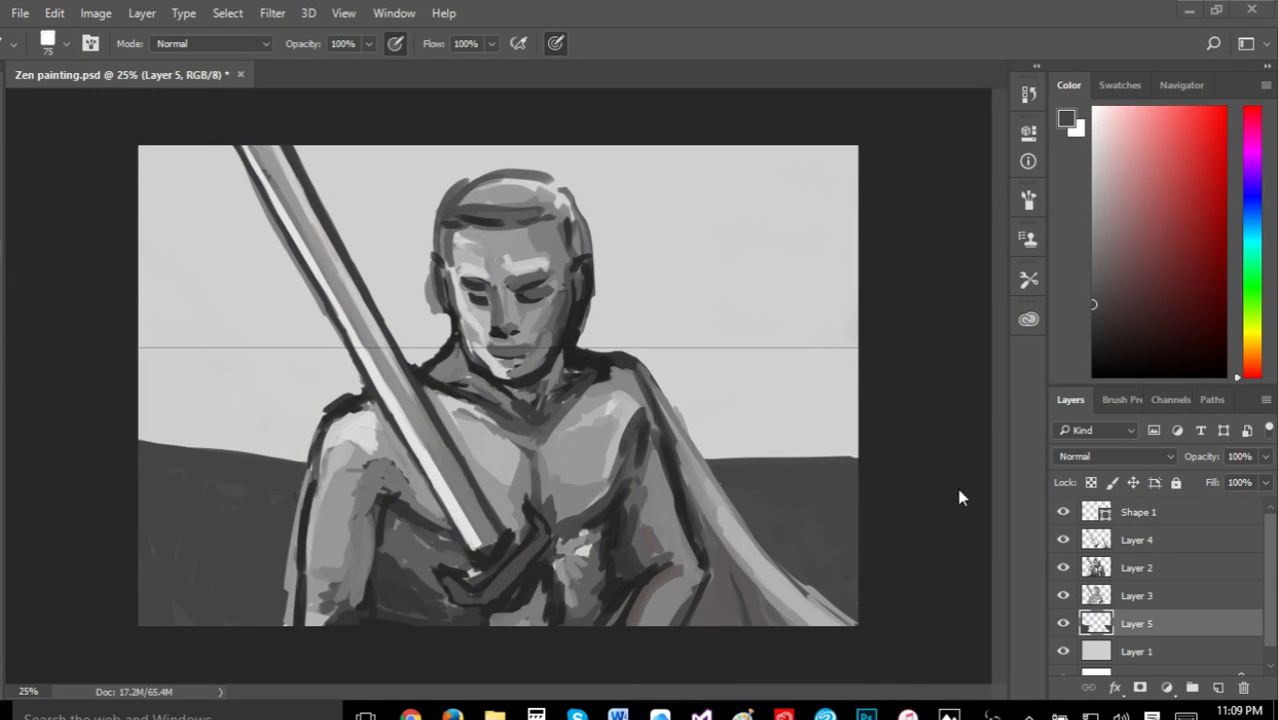
click(958, 497)
Erase the raised edge of the ground left of the figure to level the horizon, and save the painting
key(i)
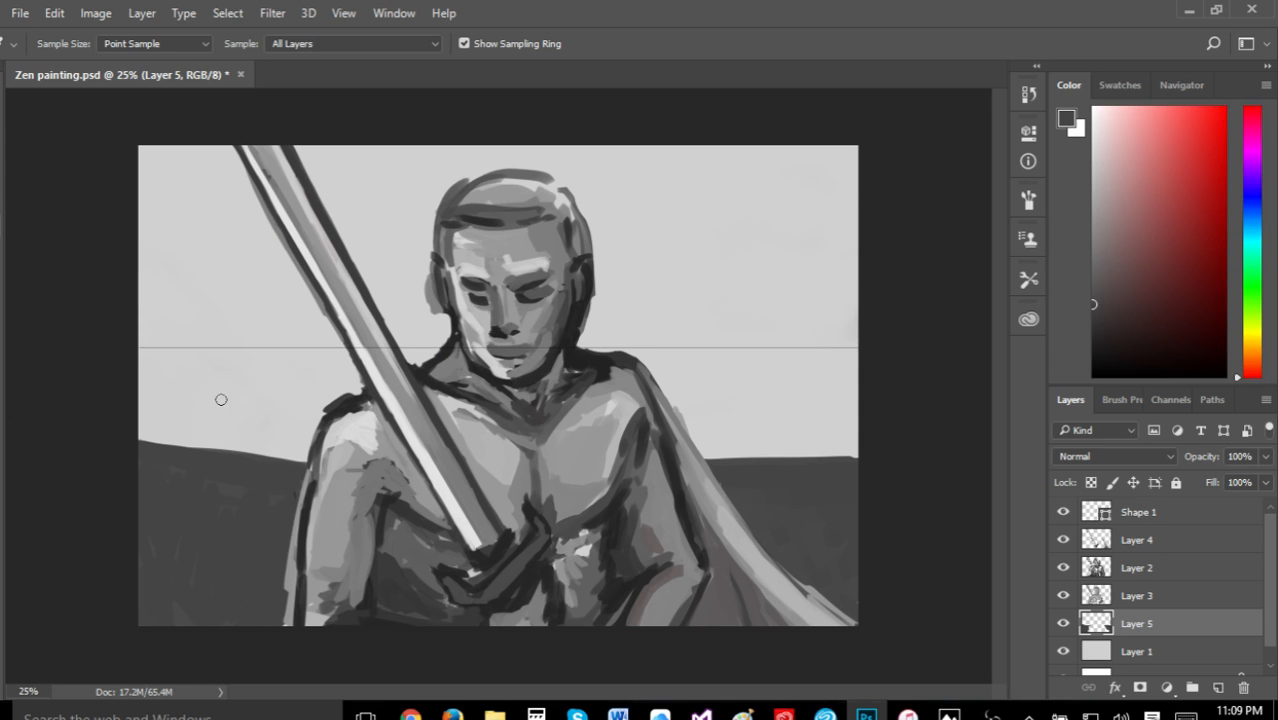
mouse_move(147, 440)
mouse_down()
mouse_move(305, 462)
mouse_move(290, 460)
mouse_up()
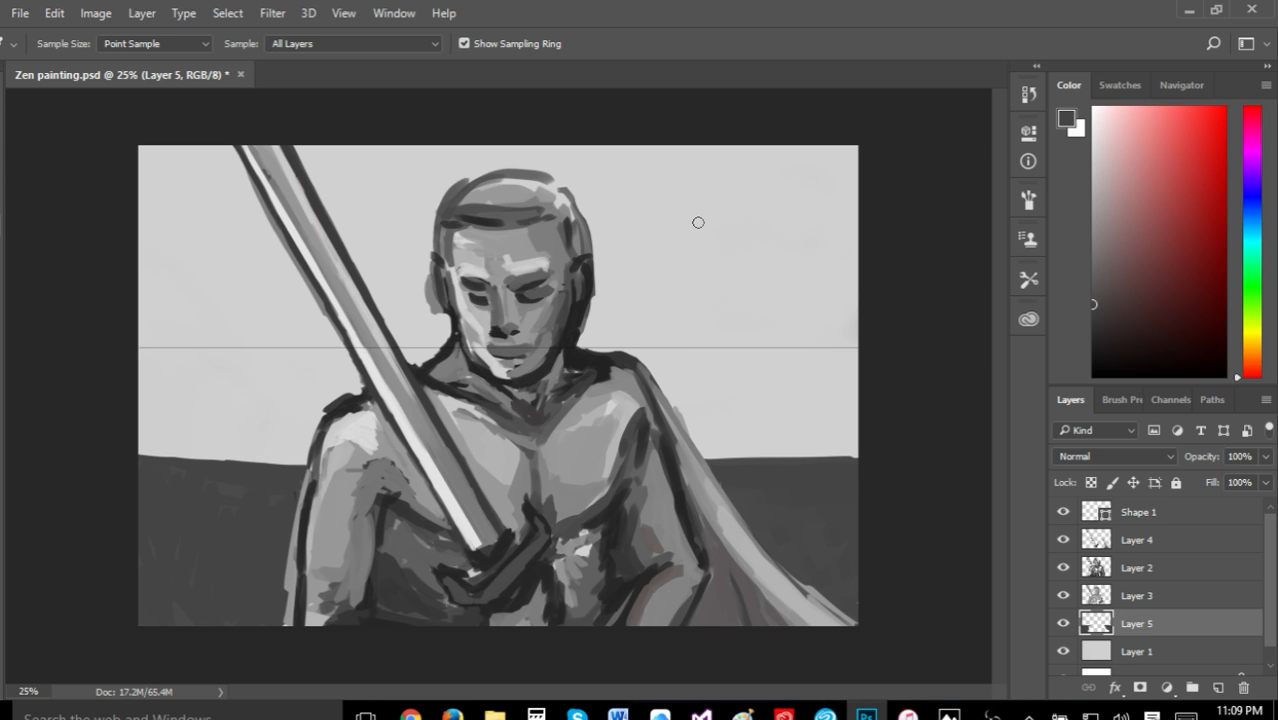
click(19, 13)
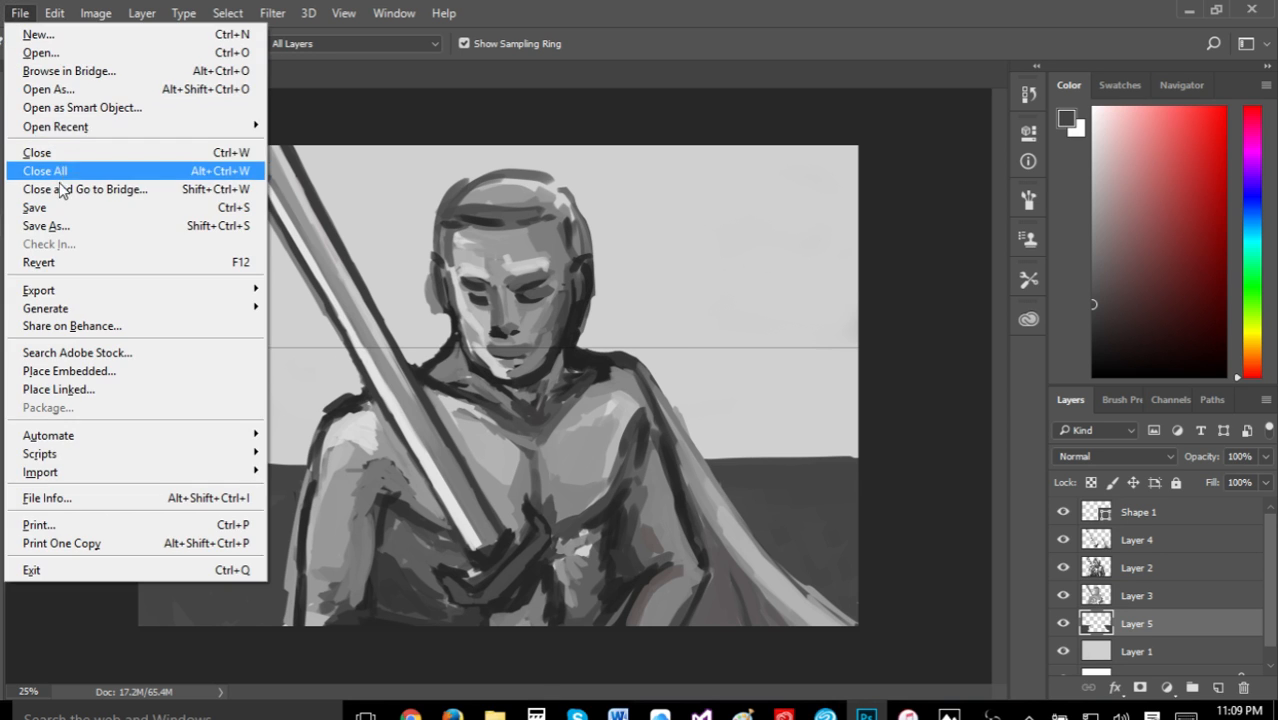
click(57, 205)
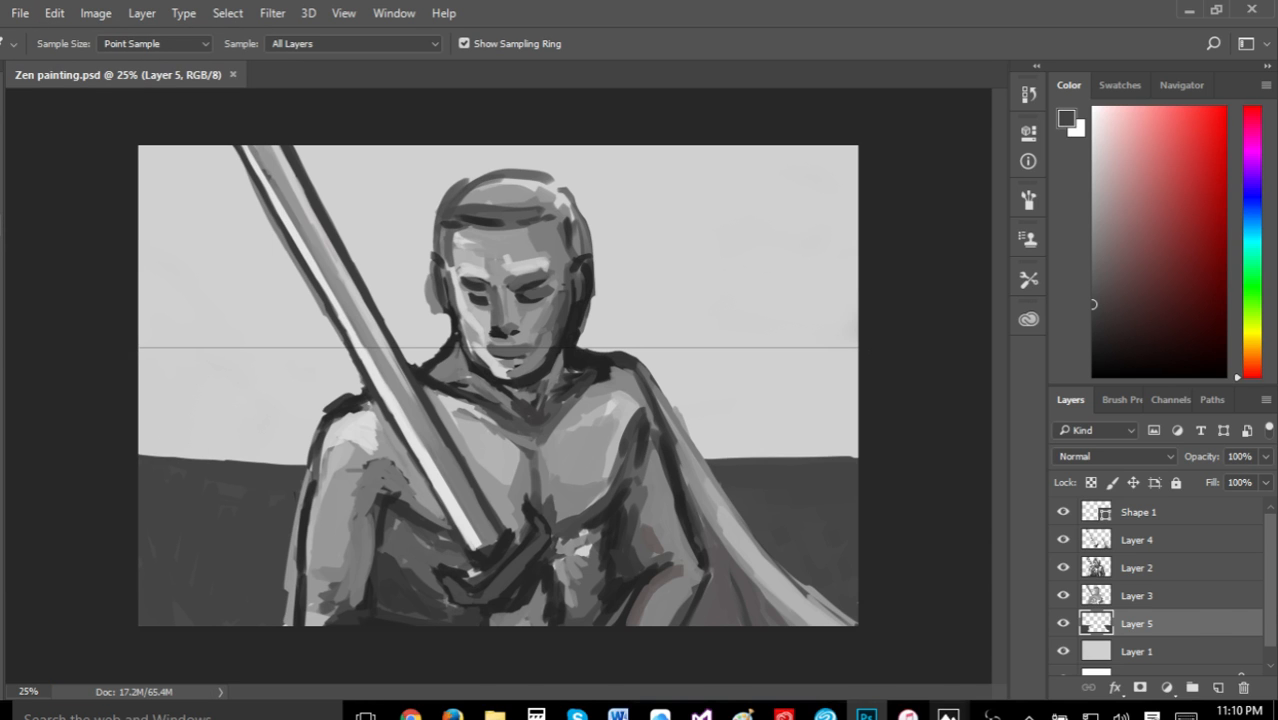
Preview the open reference images, then switch to File Explorer and browse the current paintings folder for references
mouse_move(948, 712)
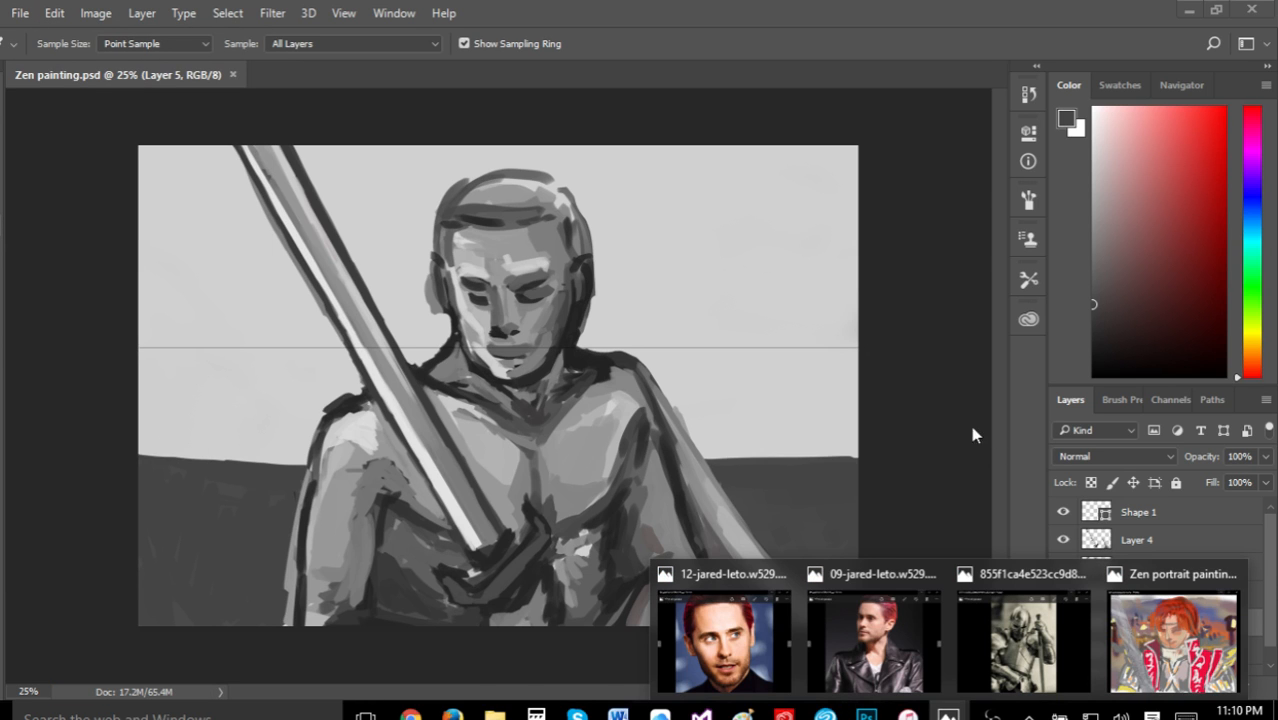
click(962, 468)
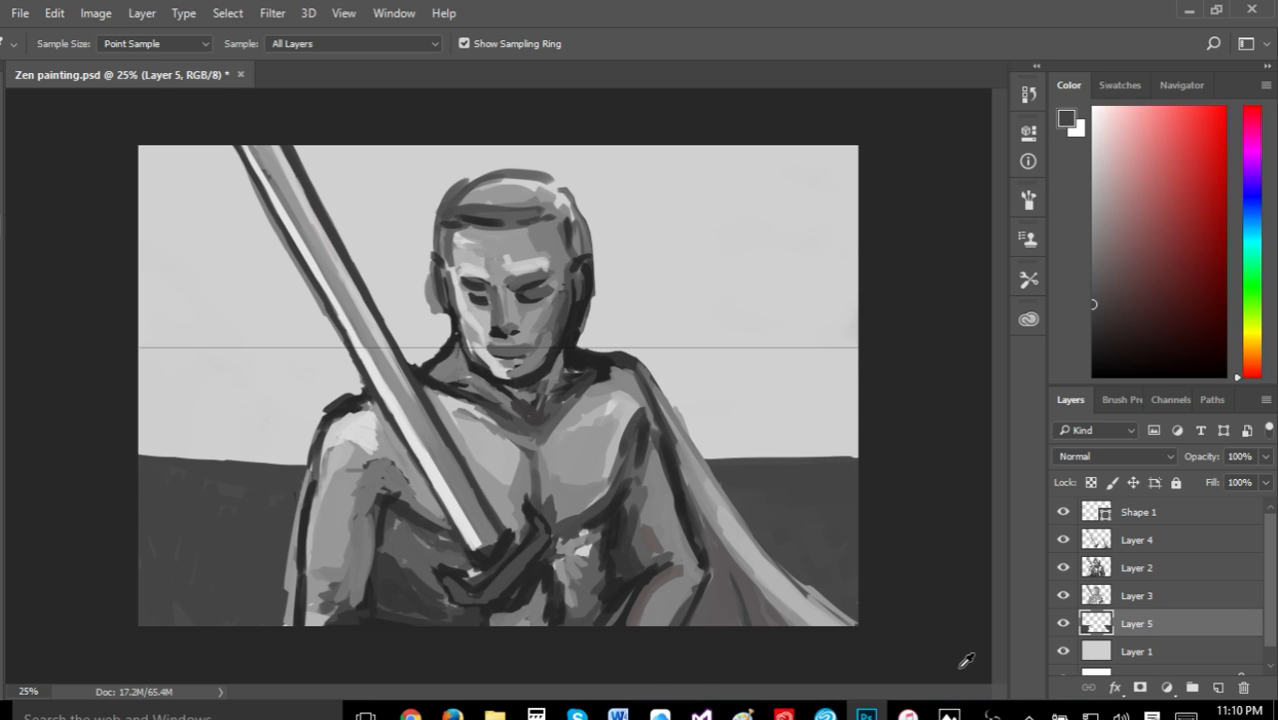
click(990, 714)
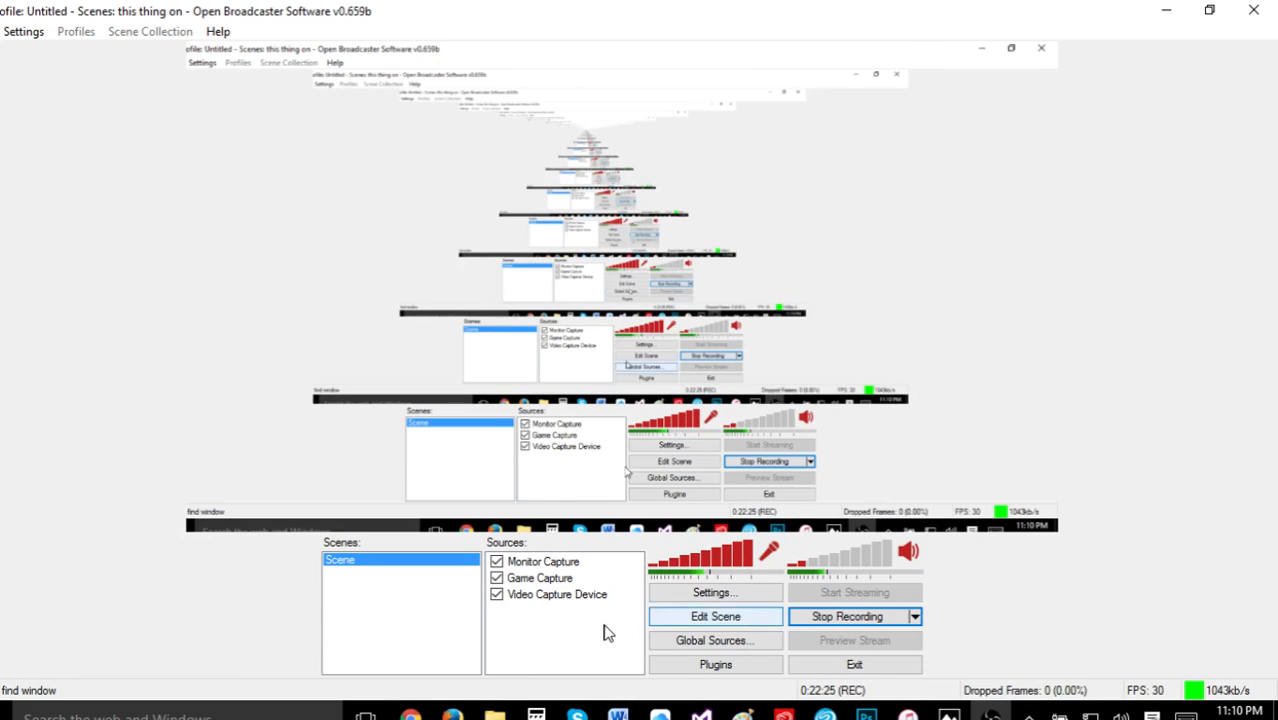
click(494, 714)
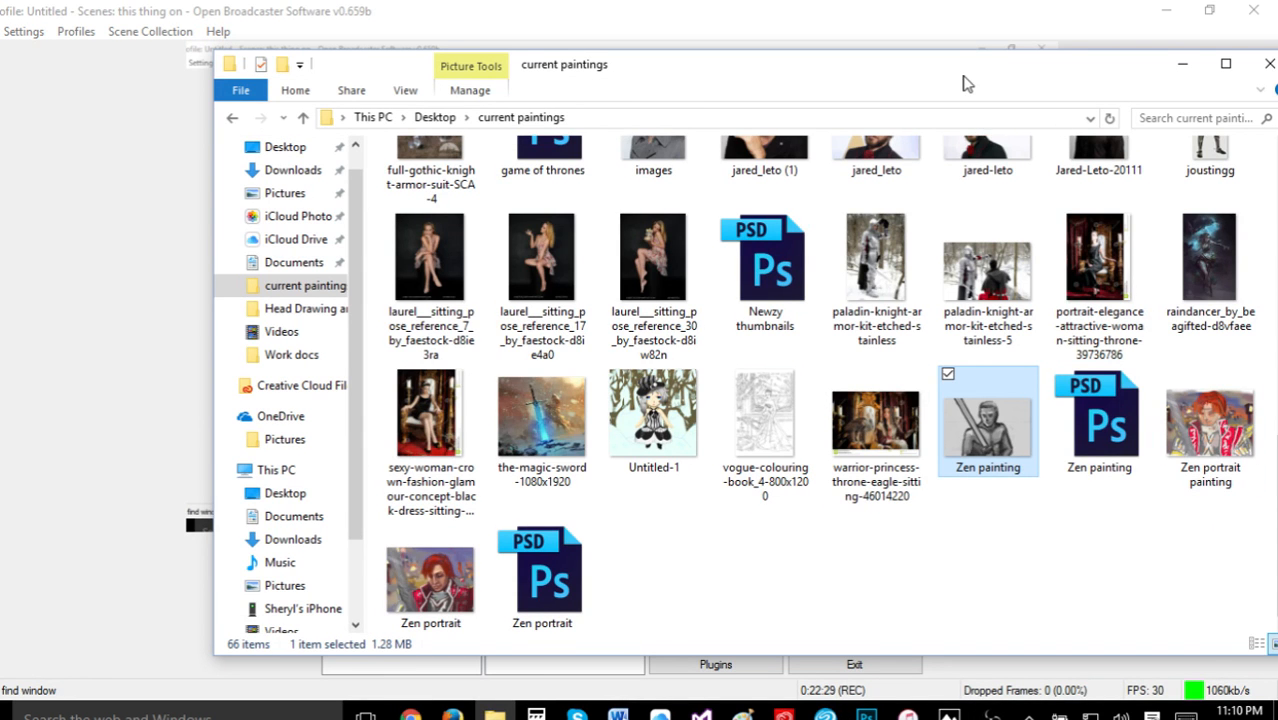
drag(965, 84, 842, 108)
drag(1158, 511, 1138, 208)
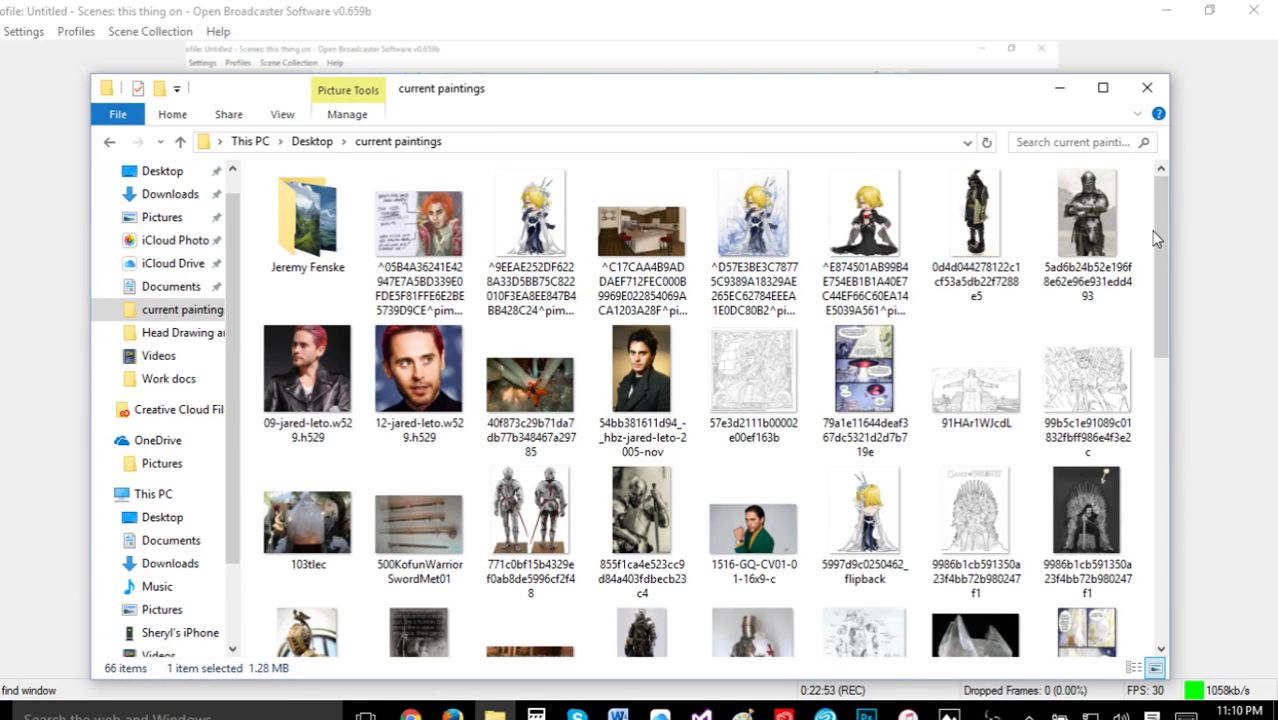
drag(1162, 212, 1147, 190)
Open Charles-Bridge-2-740x492 from the Head Drawing and Construction folder as a reference, minimise it, and return to Photoshop
click(170, 332)
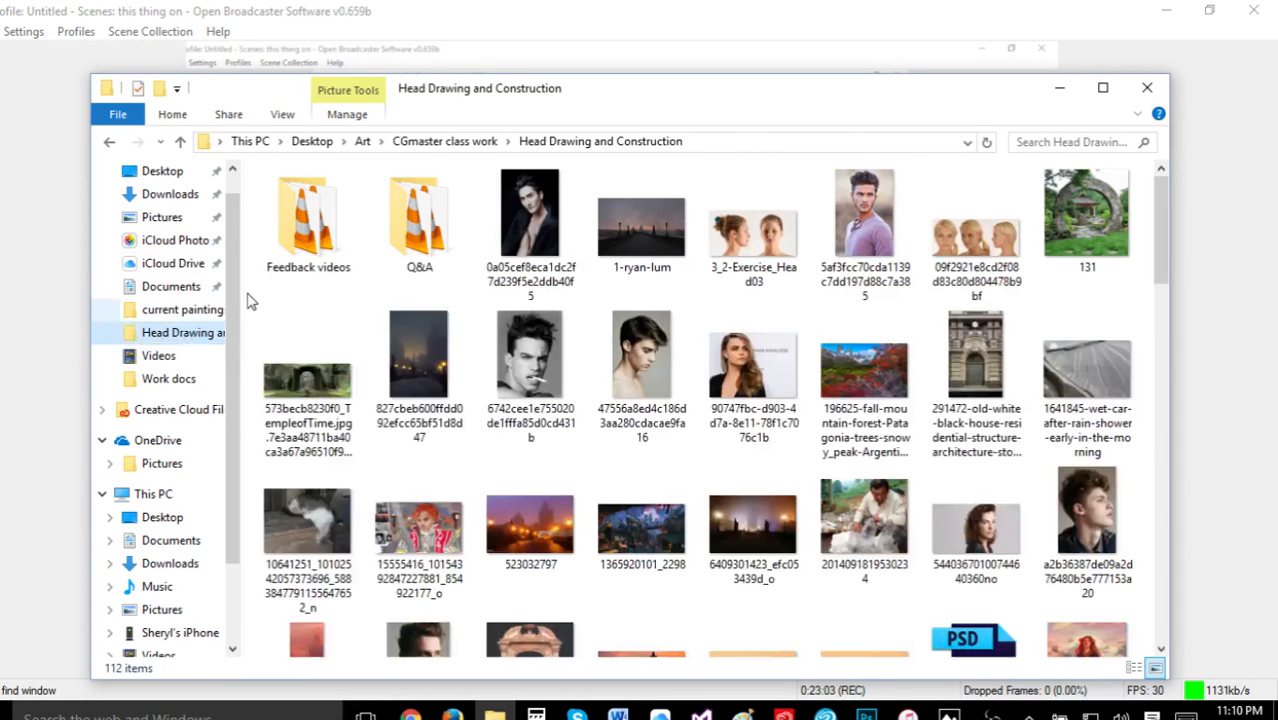
drag(1155, 205, 1153, 279)
click(646, 345)
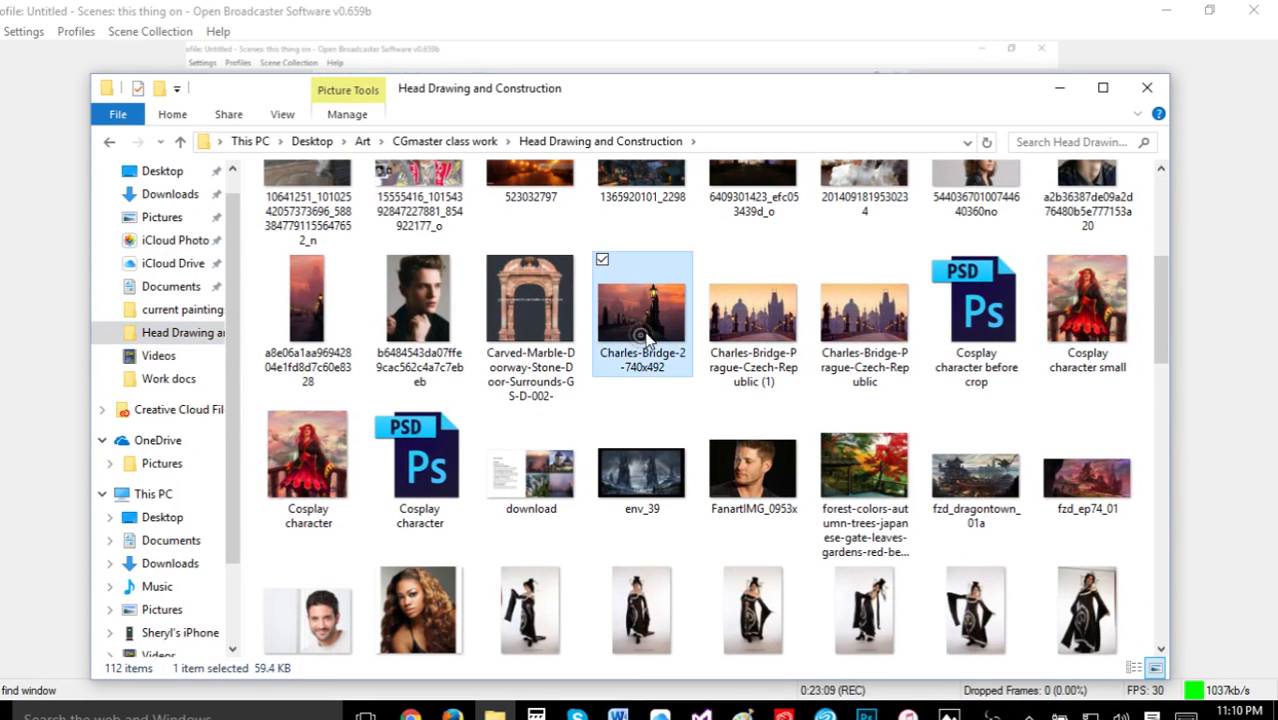
double_click(660, 367)
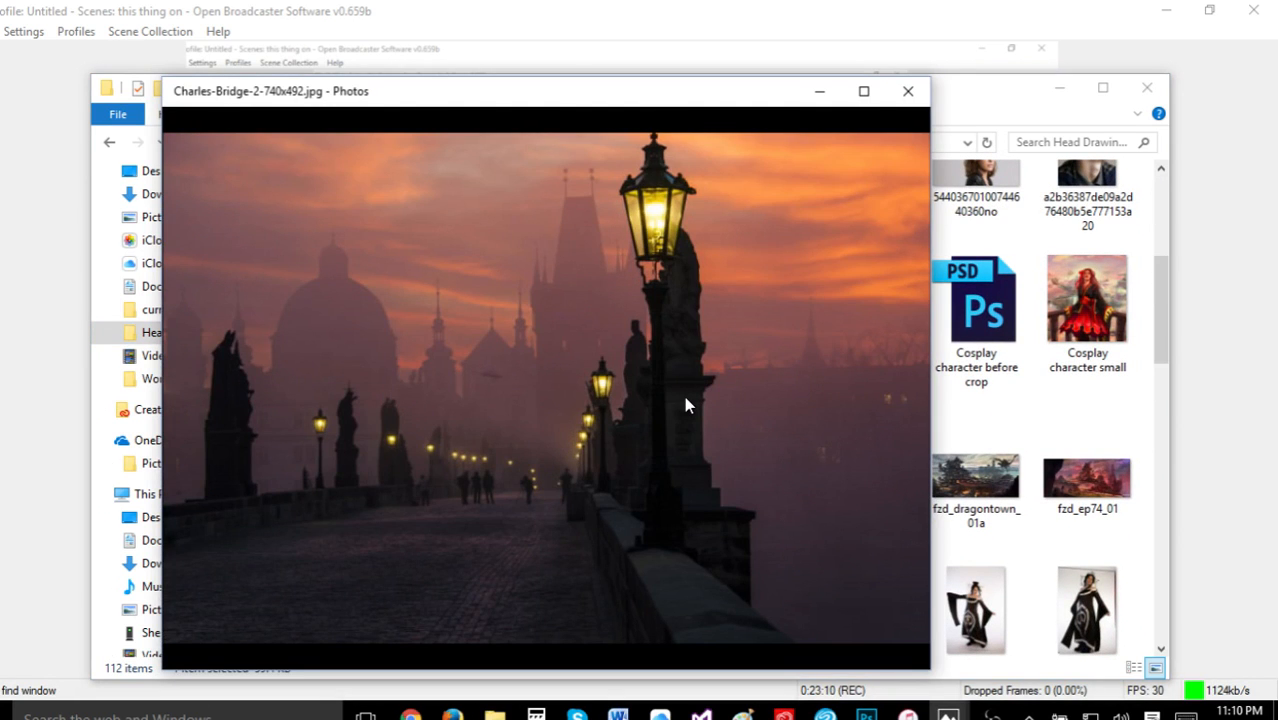
click(821, 92)
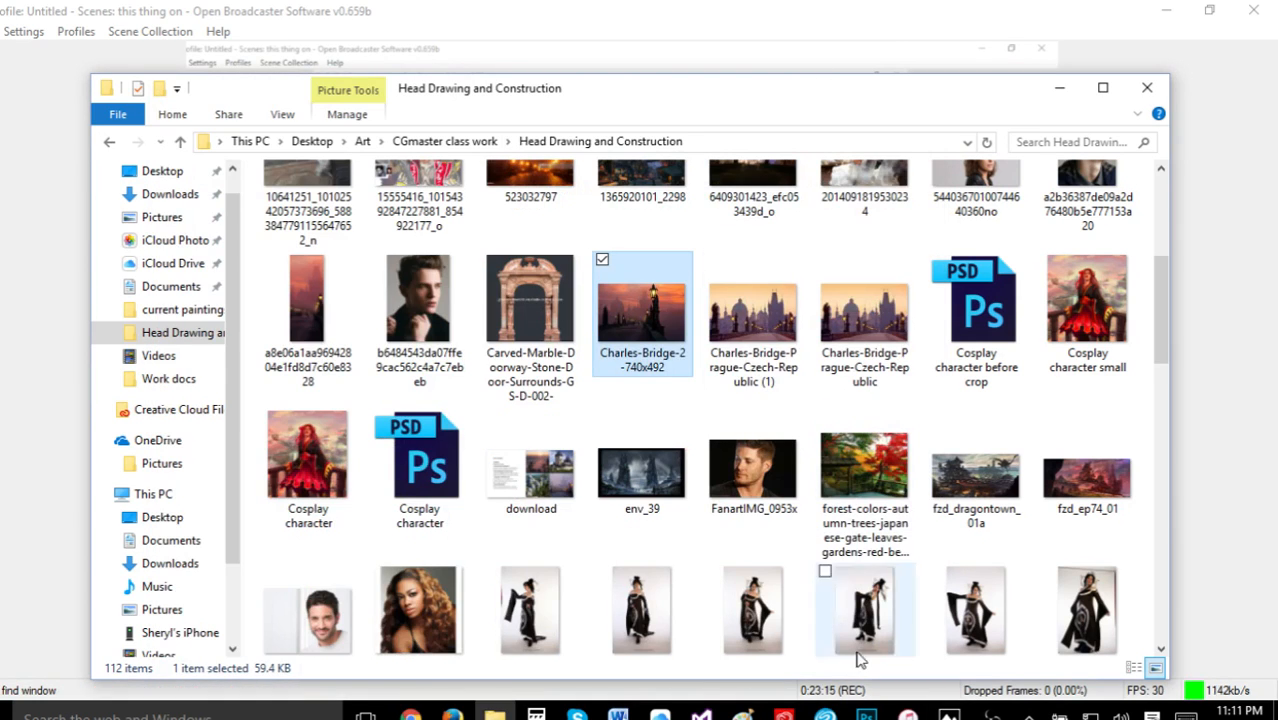
click(866, 716)
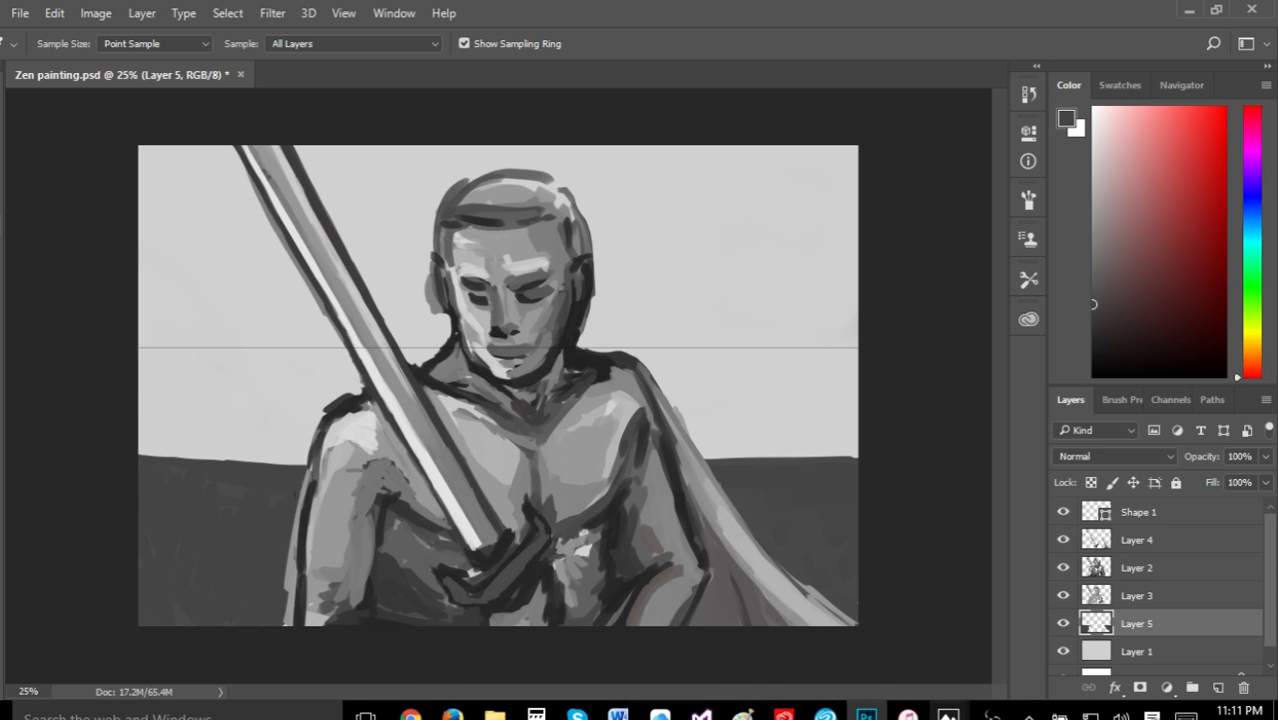
Look at the Zen's World Music playlist in iTunes, minimise it, and preview the open references, including the Charles Bridge photo
mouse_move(948, 714)
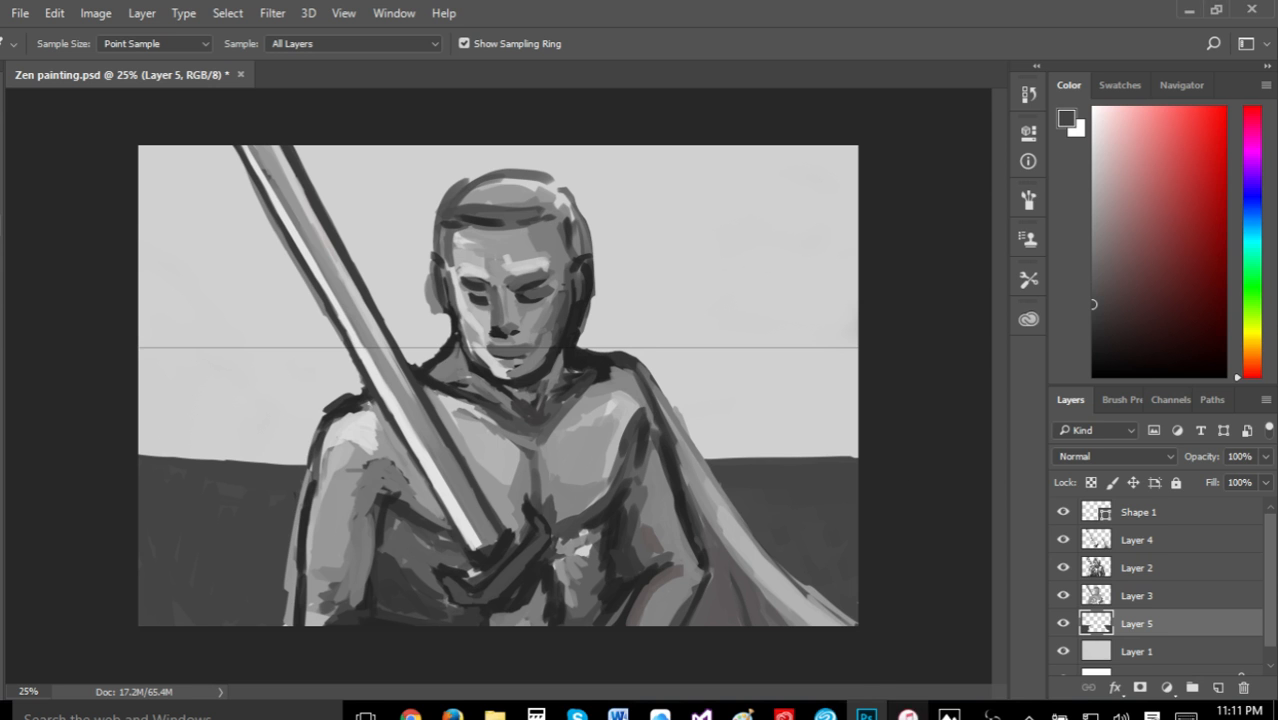
click(907, 714)
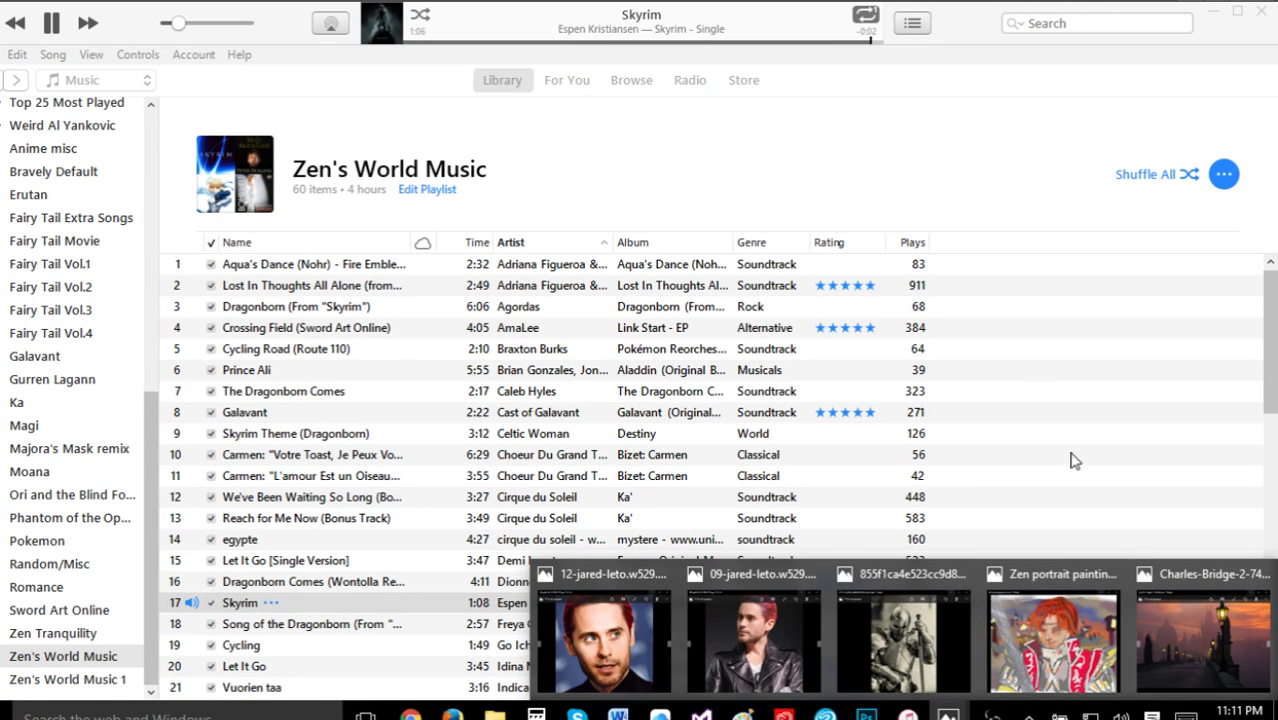
click(1040, 374)
click(1212, 11)
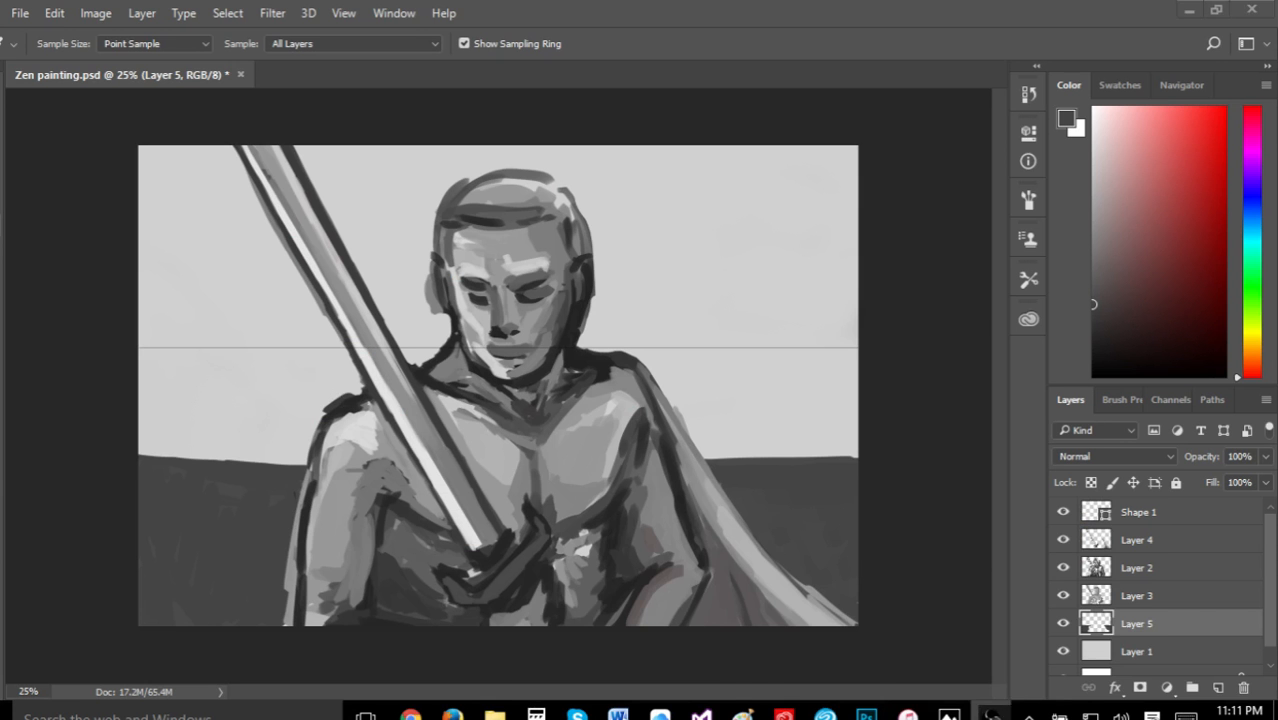
mouse_move(948, 714)
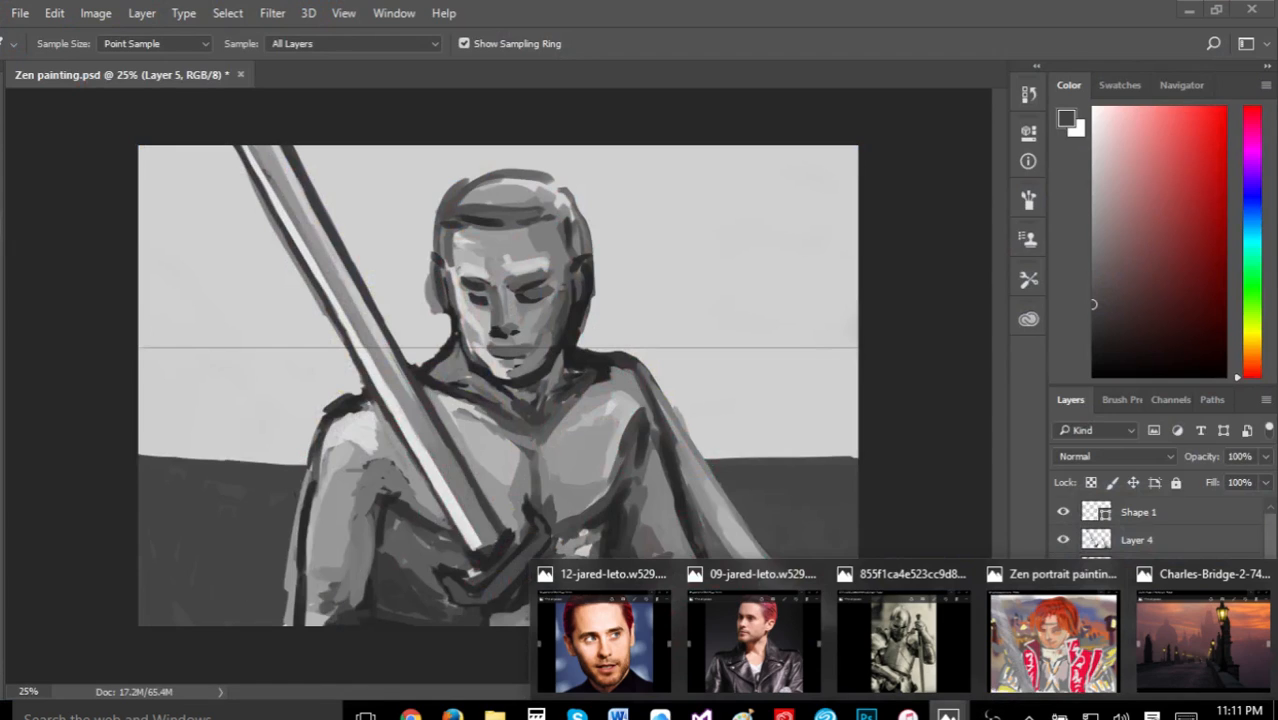
click(961, 327)
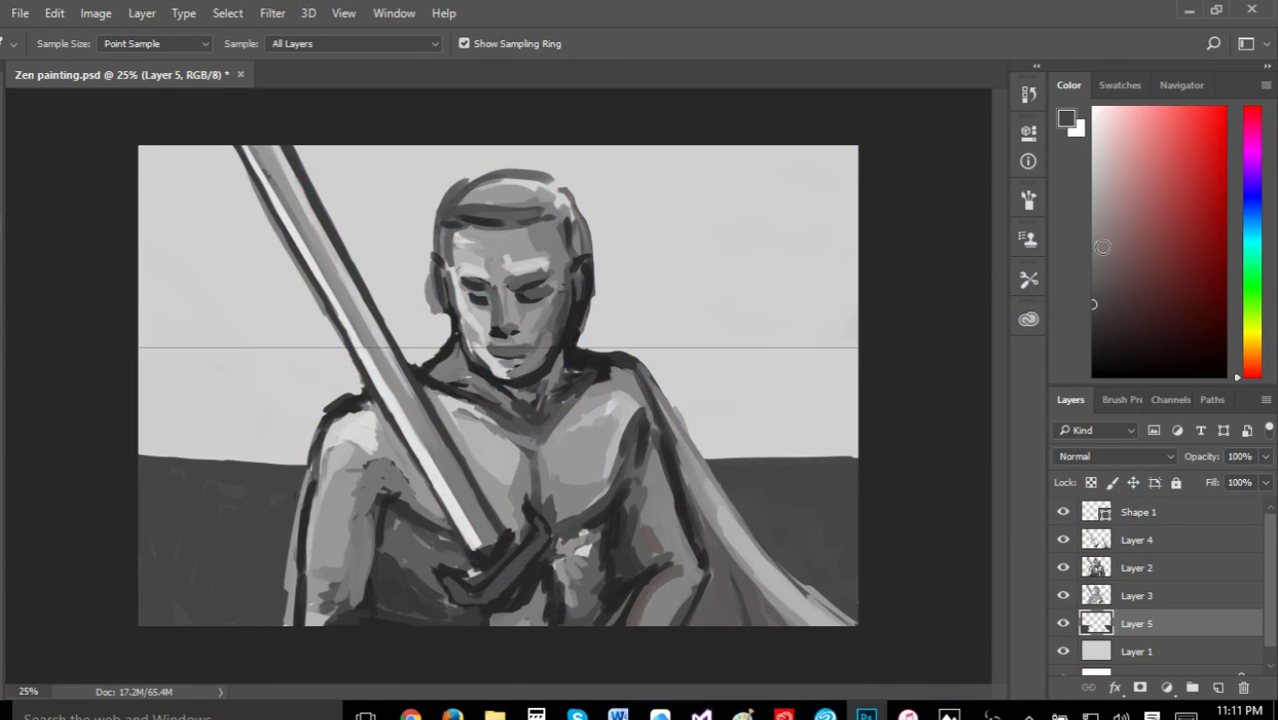
Choose a near-black brush colour and preview the open reference images, including the Charles Bridge photo
drag(1100, 330, 1074, 358)
key(b)
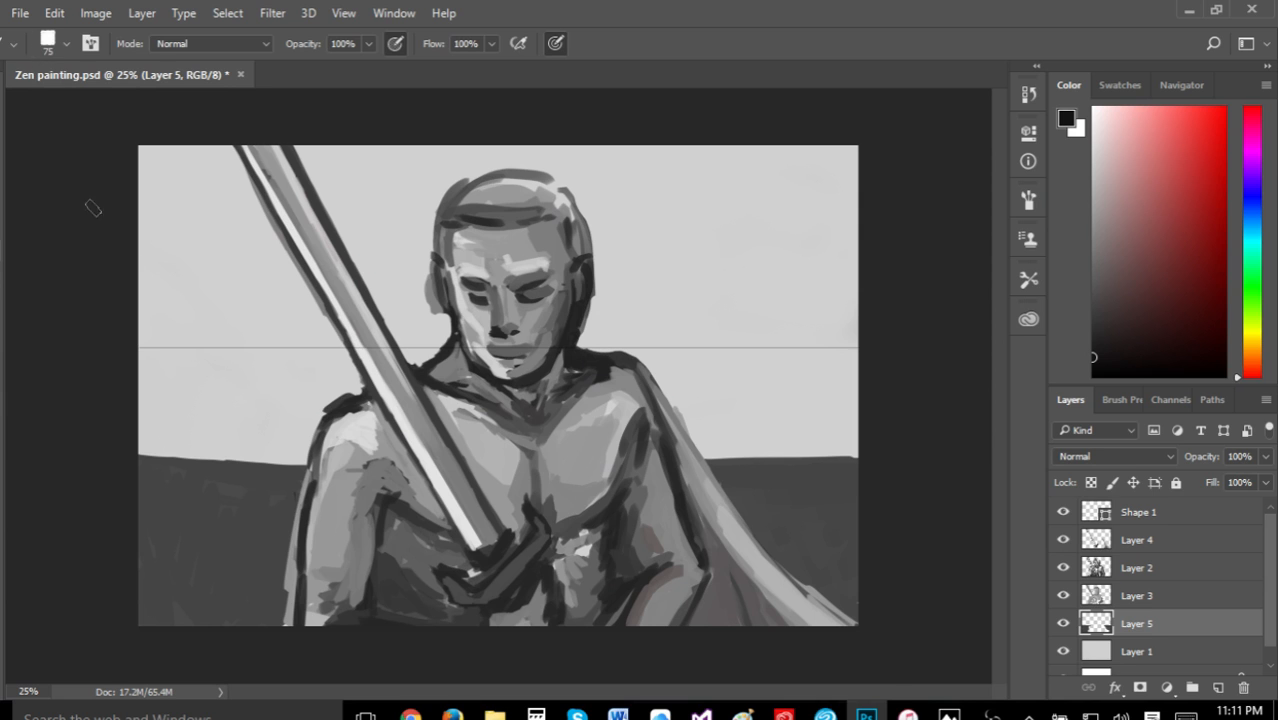
mouse_move(948, 714)
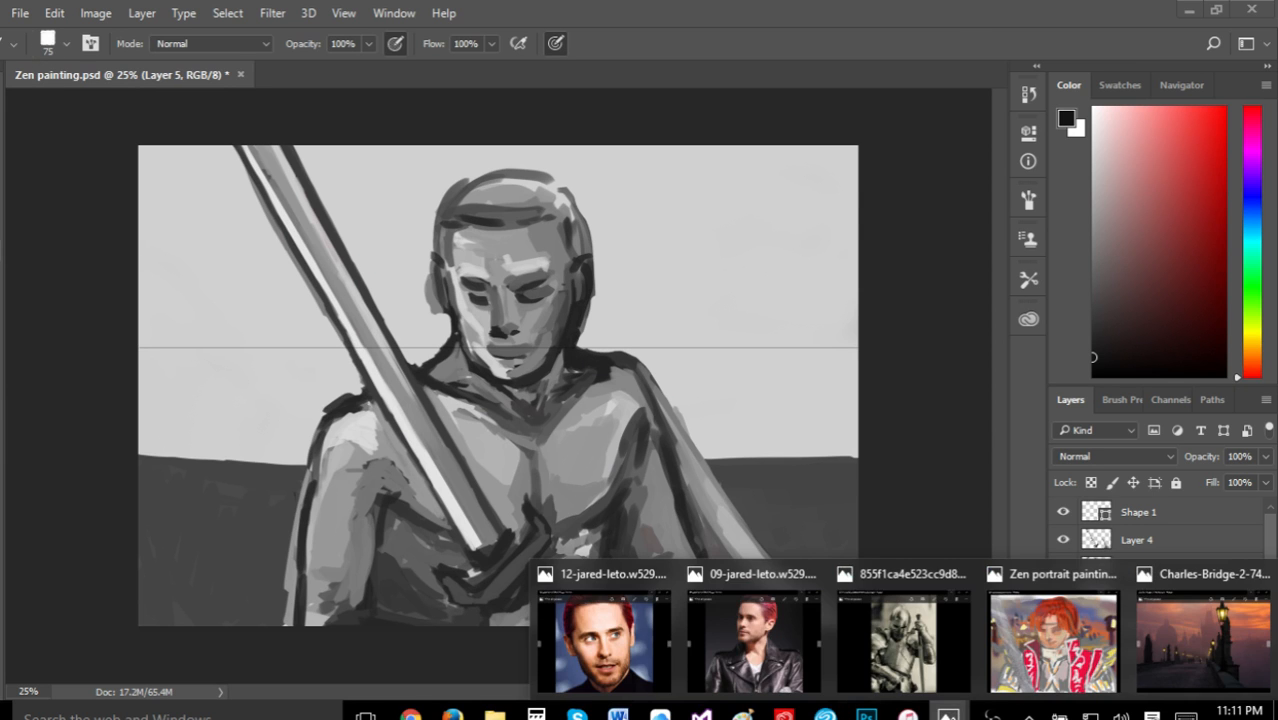
click(71, 290)
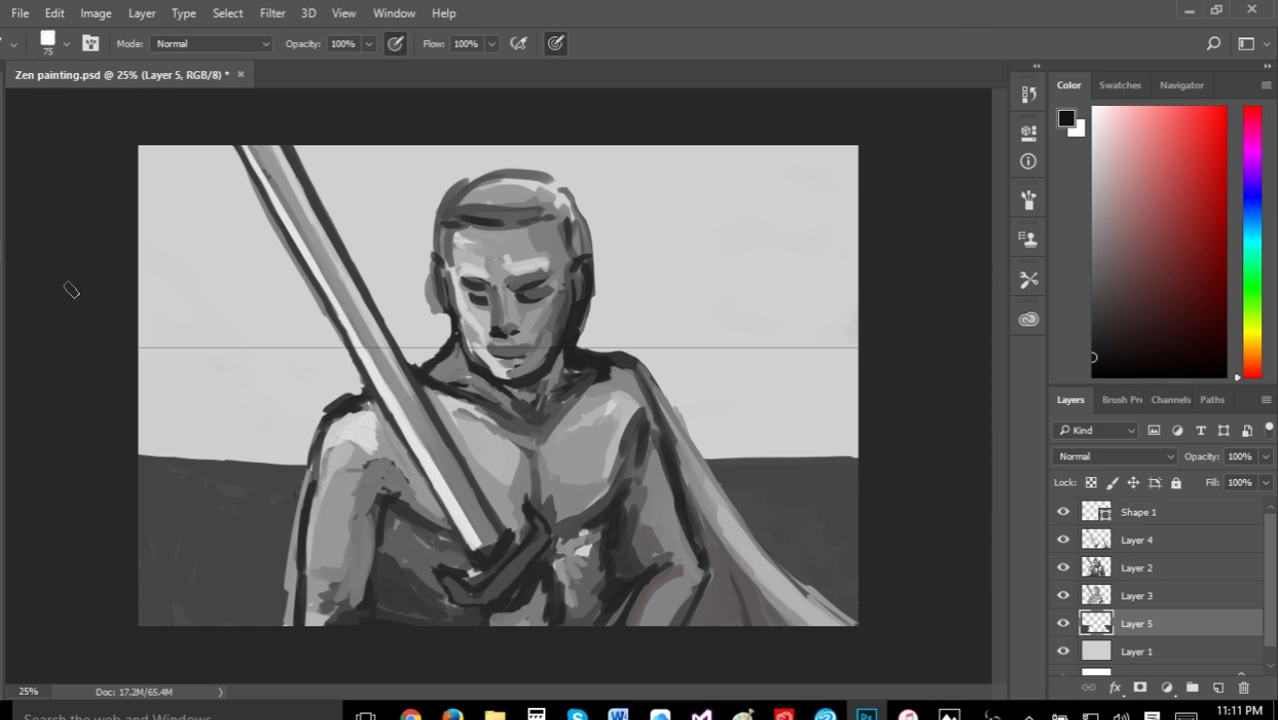
mouse_move(948, 714)
mouse_move(1235, 688)
Try a stroke of the sampled ground grey along the horizon left of the figure with a 55 px brush, and undo it
key(i)
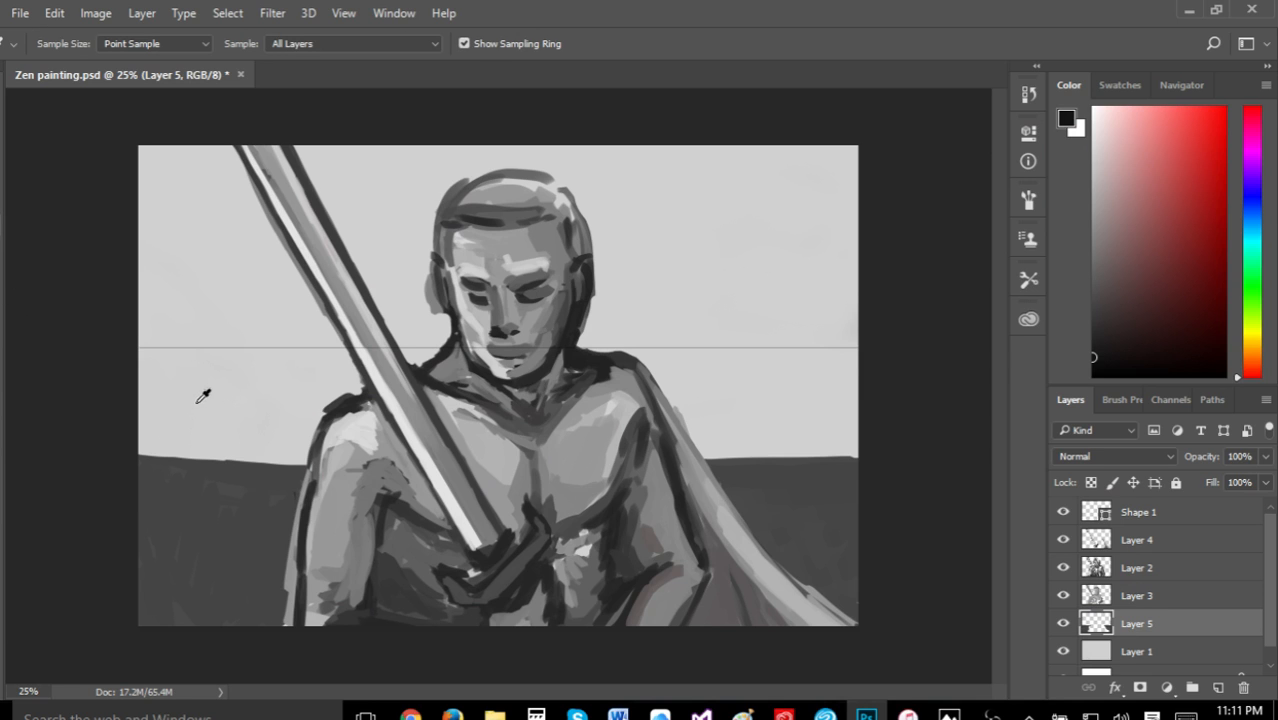
click(1093, 305)
click(236, 514)
key(b)
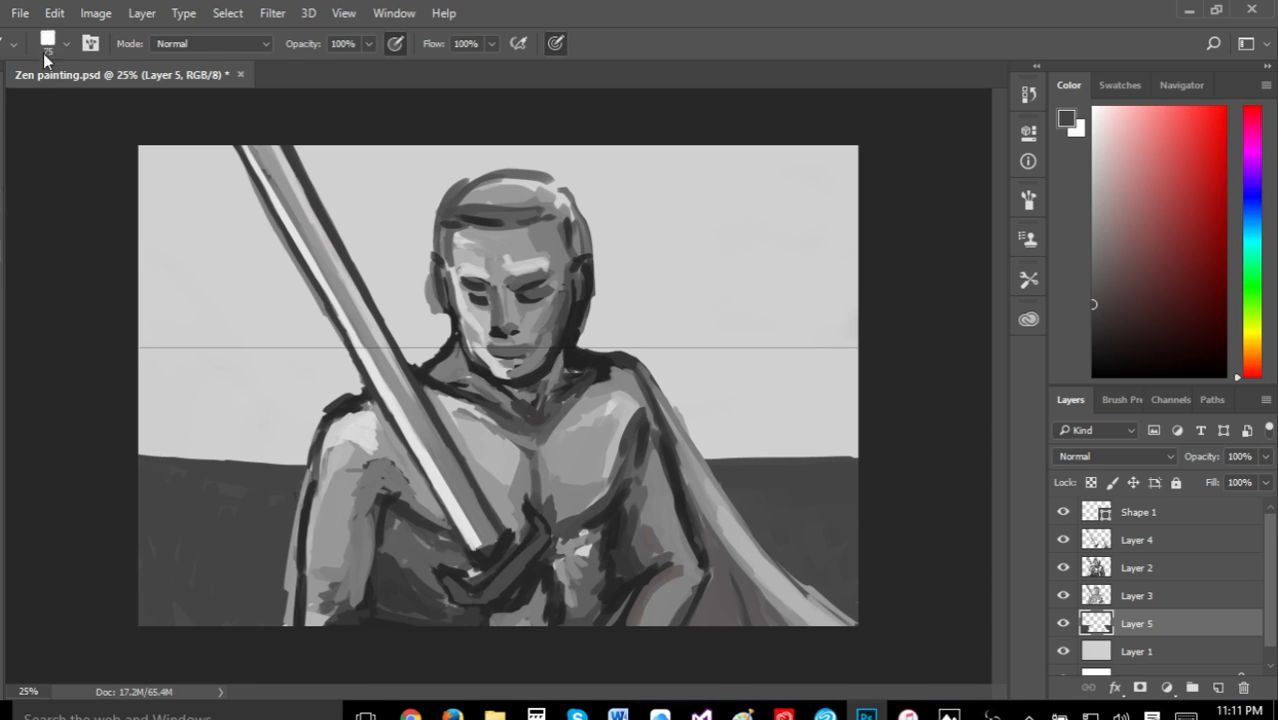
click(45, 42)
drag(123, 99, 113, 101)
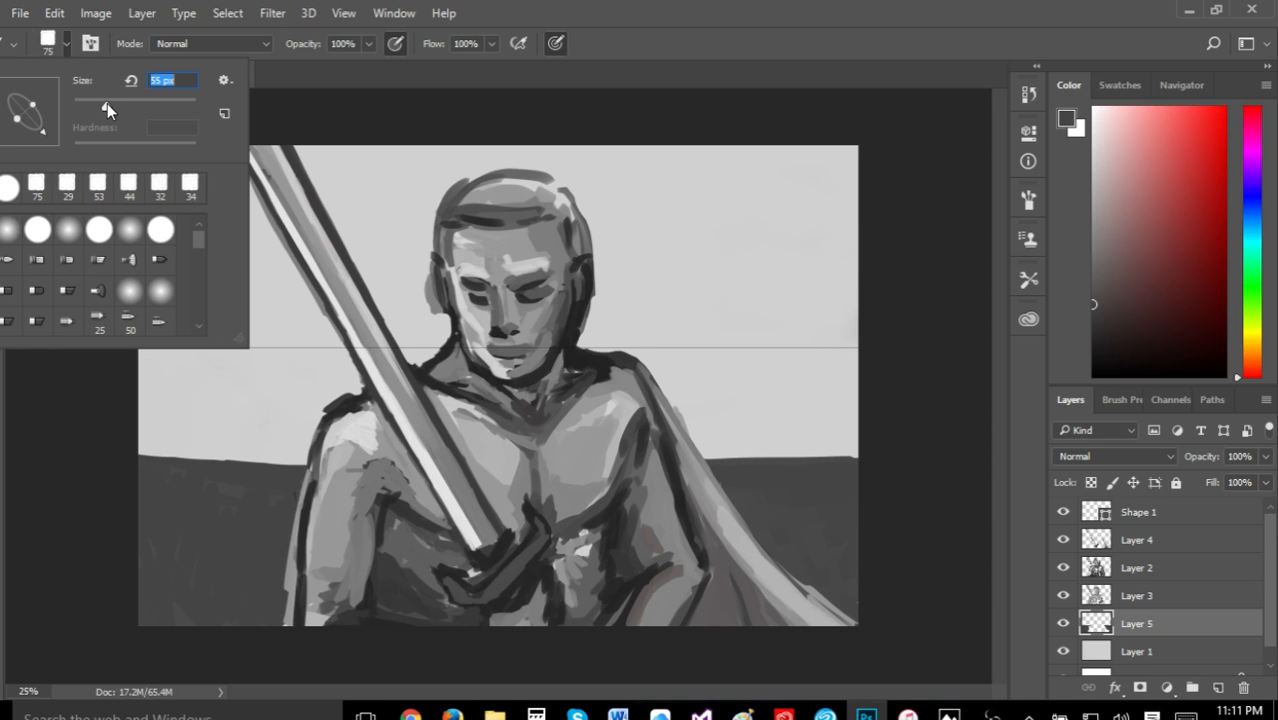
click(57, 506)
drag(162, 452, 220, 457)
click(54, 13)
click(108, 66)
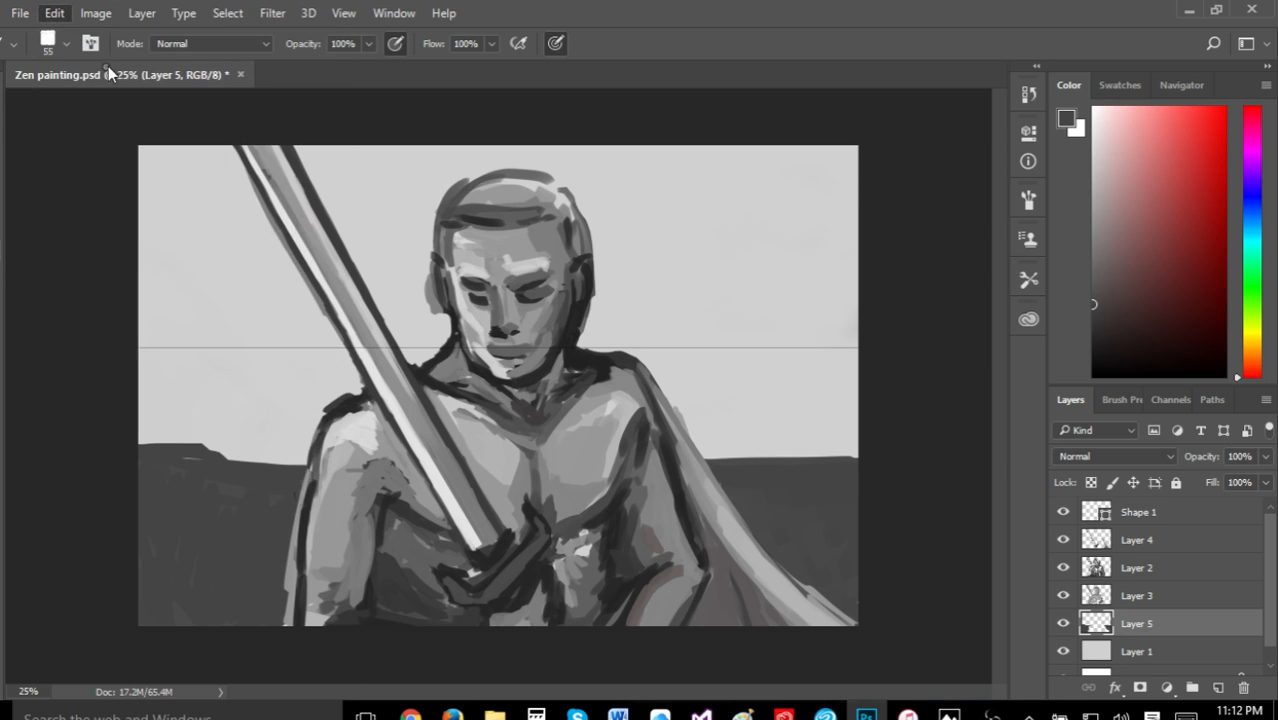
Enlarge the brush to 94 px and undo a trial stroke of slightly lighter grey along the horizon left of the figure
drag(1103, 289, 1080, 293)
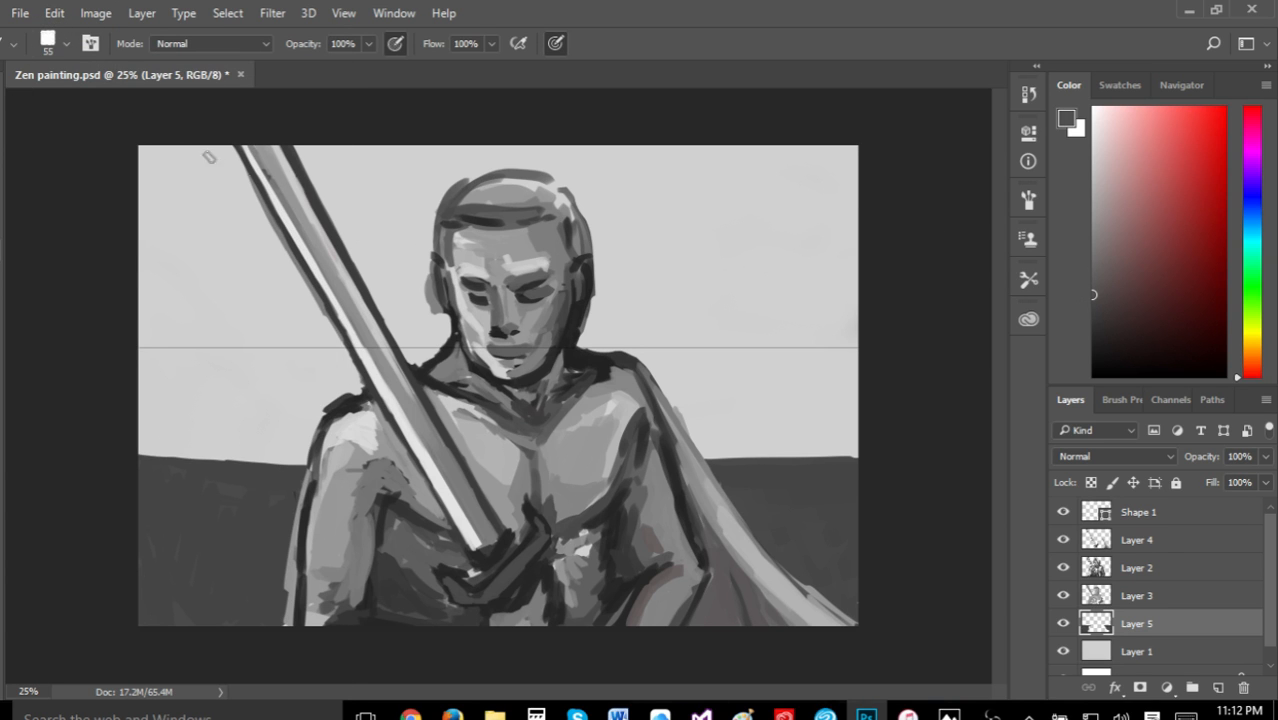
click(52, 50)
key(Return)
mouse_move(148, 451)
mouse_down()
mouse_move(225, 450)
mouse_move(156, 452)
mouse_move(244, 453)
mouse_up()
click(54, 13)
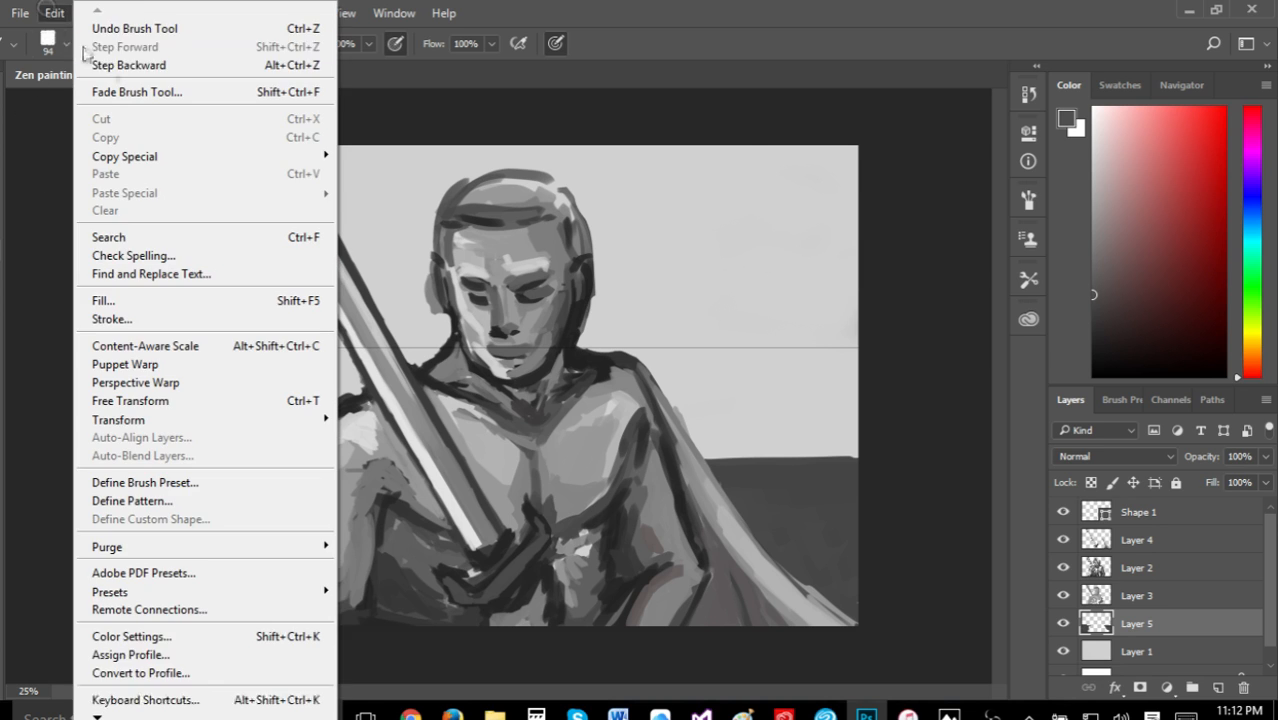
click(80, 68)
Paint a band of lighter grey above the dark ground on both sides of the figure to suggest distant hills
click(1090, 287)
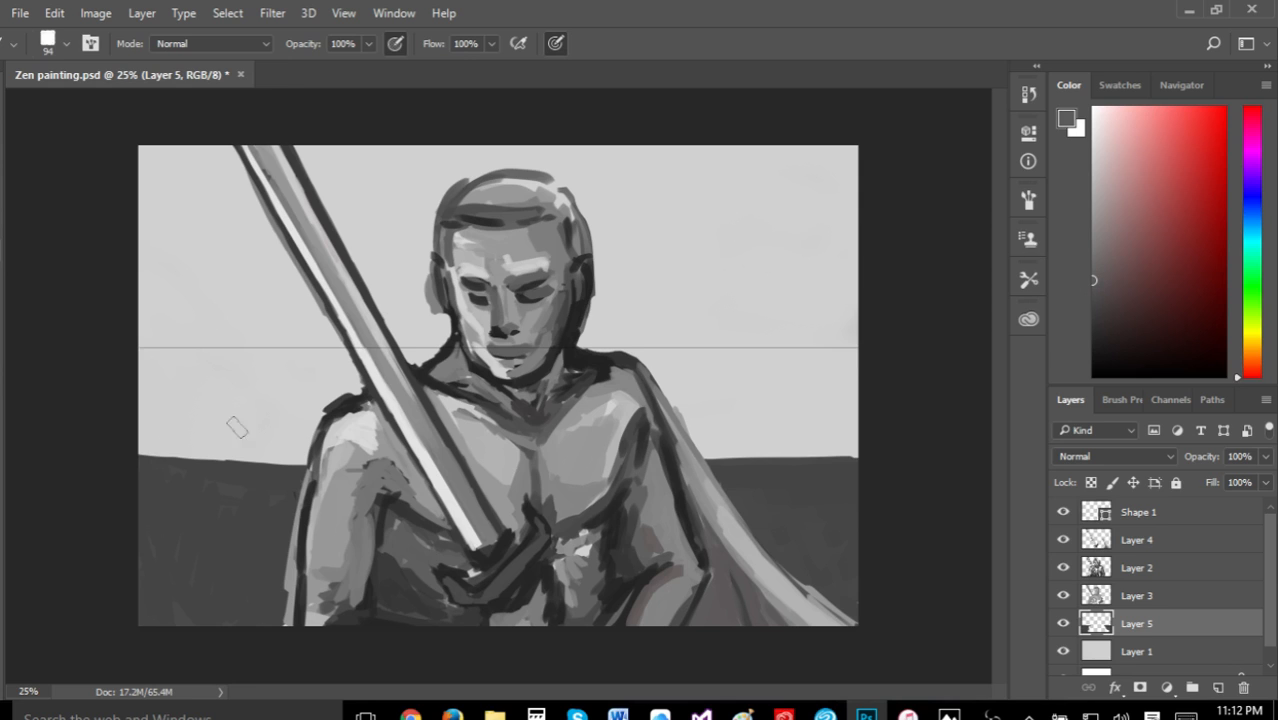
mouse_move(134, 456)
mouse_down()
mouse_move(213, 447)
mouse_move(189, 442)
mouse_move(204, 444)
mouse_move(148, 445)
mouse_move(269, 454)
mouse_move(142, 452)
mouse_move(322, 446)
mouse_move(216, 455)
mouse_move(297, 456)
mouse_up()
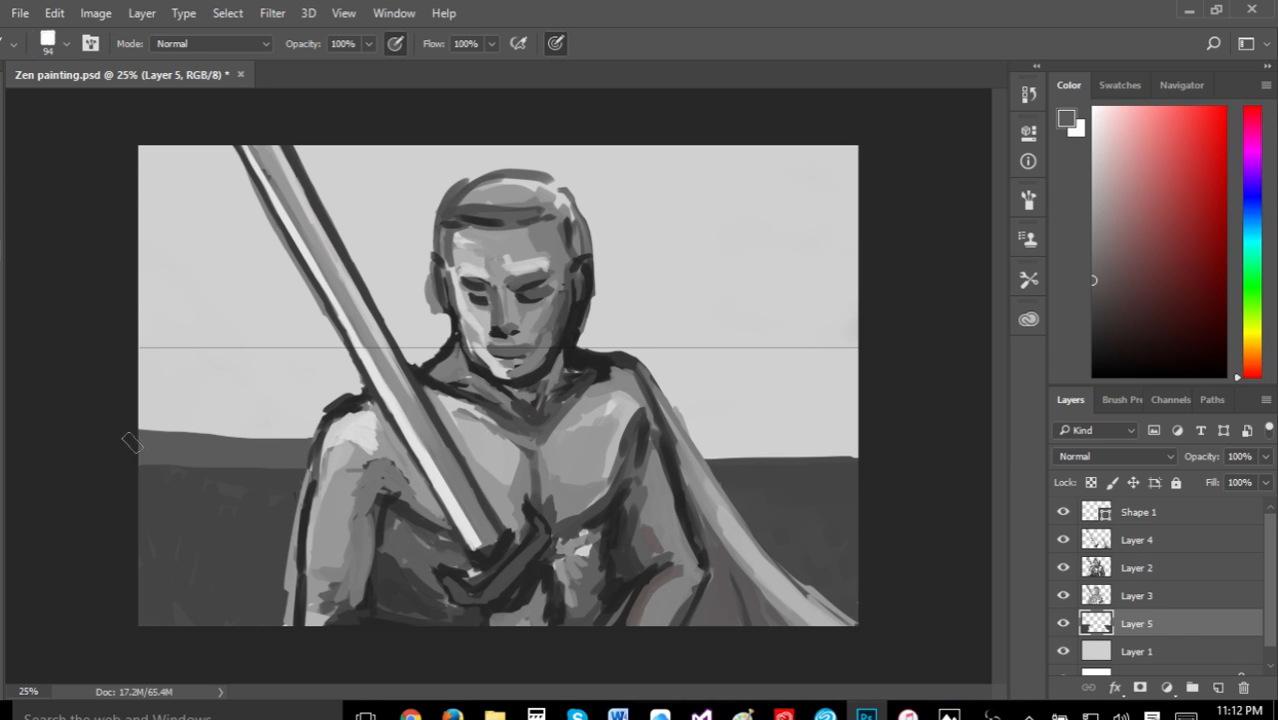
drag(113, 438, 319, 442)
drag(175, 463, 325, 465)
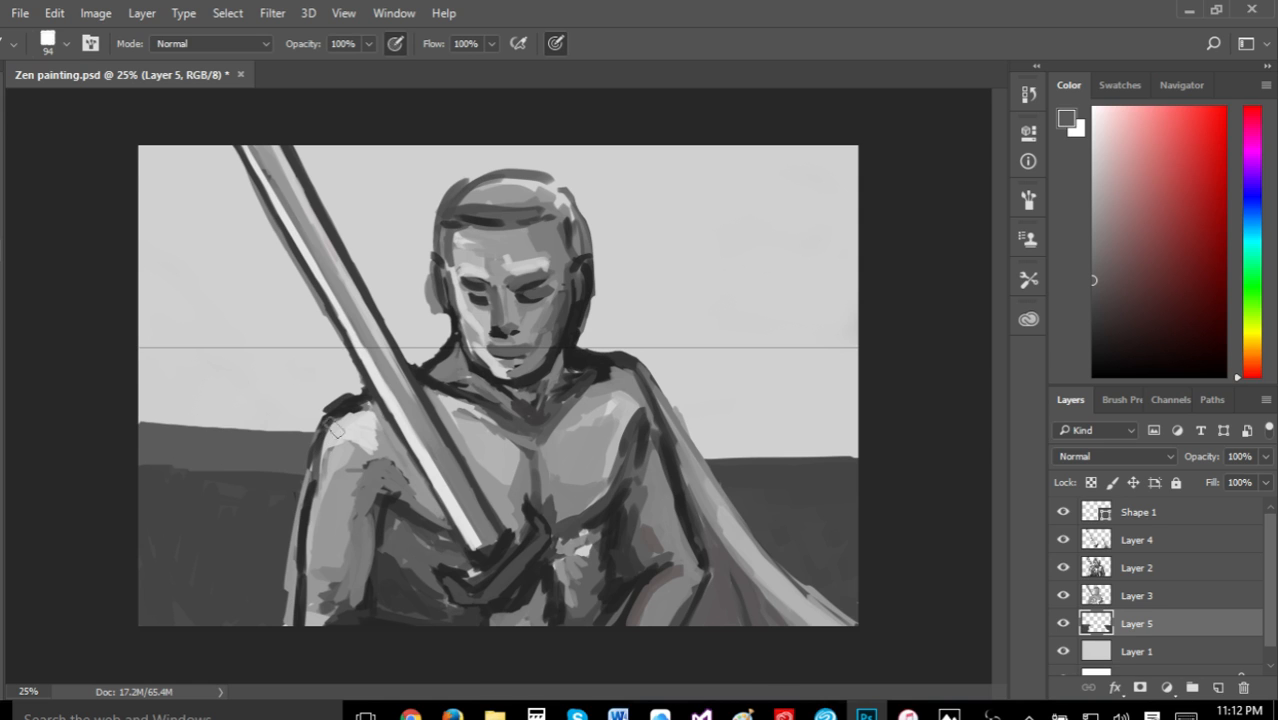
mouse_move(700, 452)
mouse_down()
mouse_move(778, 467)
mouse_move(698, 473)
mouse_move(900, 485)
mouse_move(742, 469)
mouse_move(862, 466)
mouse_up()
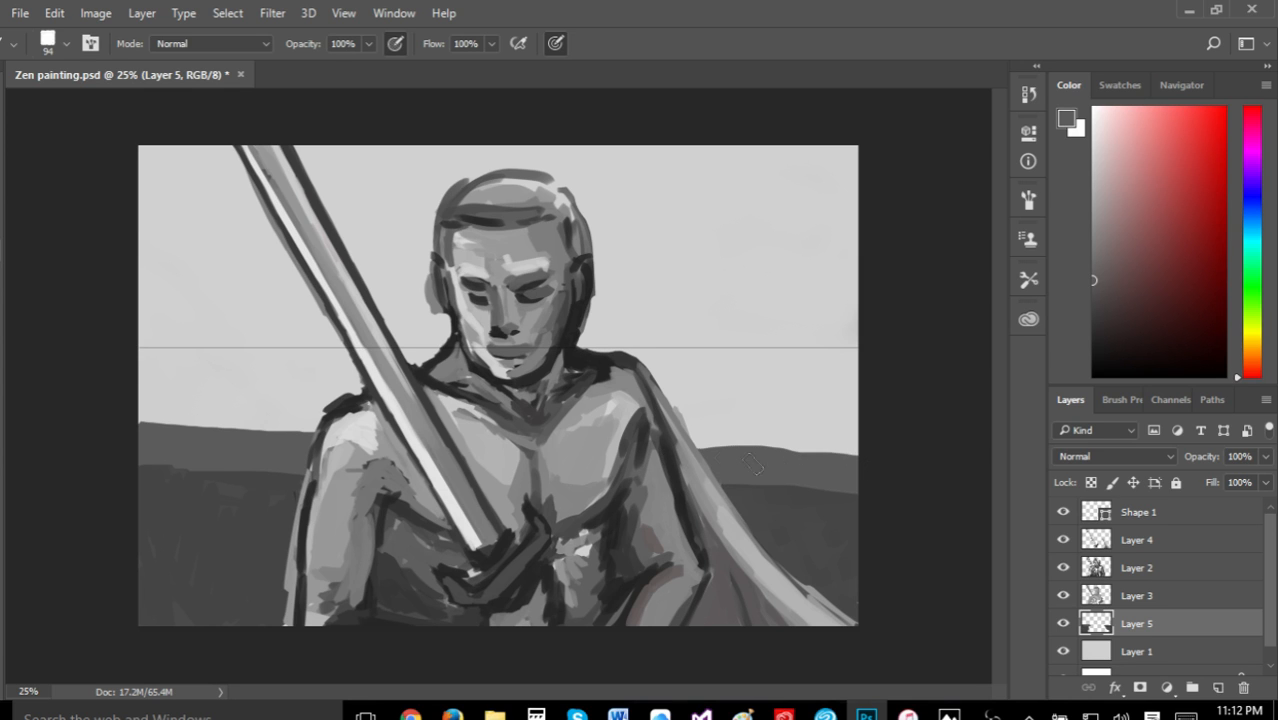
drag(704, 442, 872, 462)
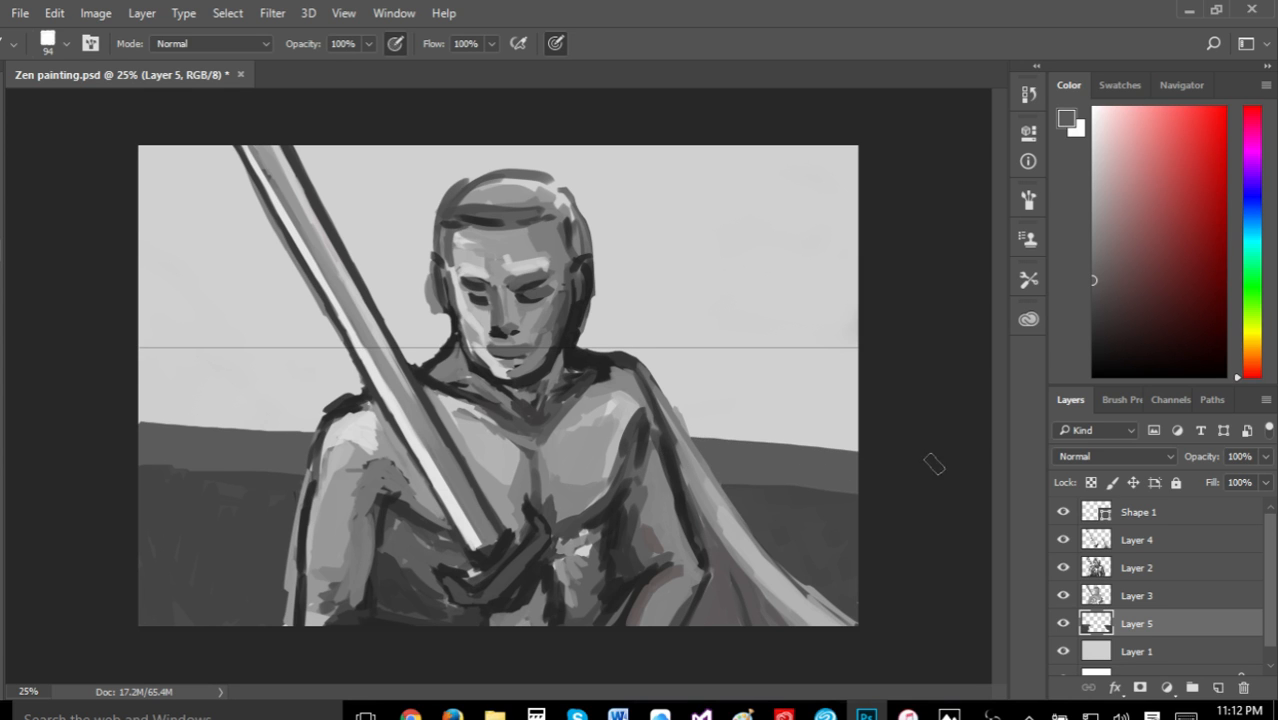
mouse_move(128, 436)
mouse_down()
mouse_move(298, 436)
mouse_move(118, 428)
mouse_move(326, 437)
mouse_up()
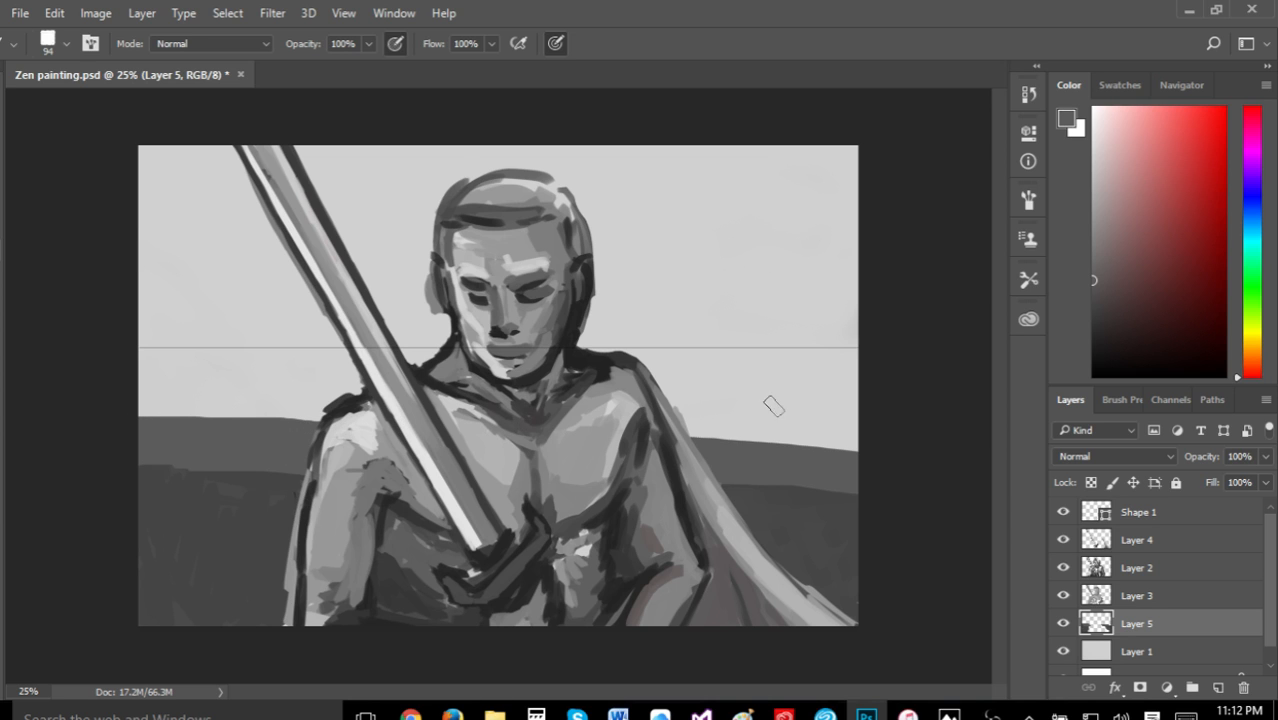
Extend the lighter grey band down over the dark ground right of the figure, sloping its lower edge toward the canvas edge
drag(735, 480, 948, 508)
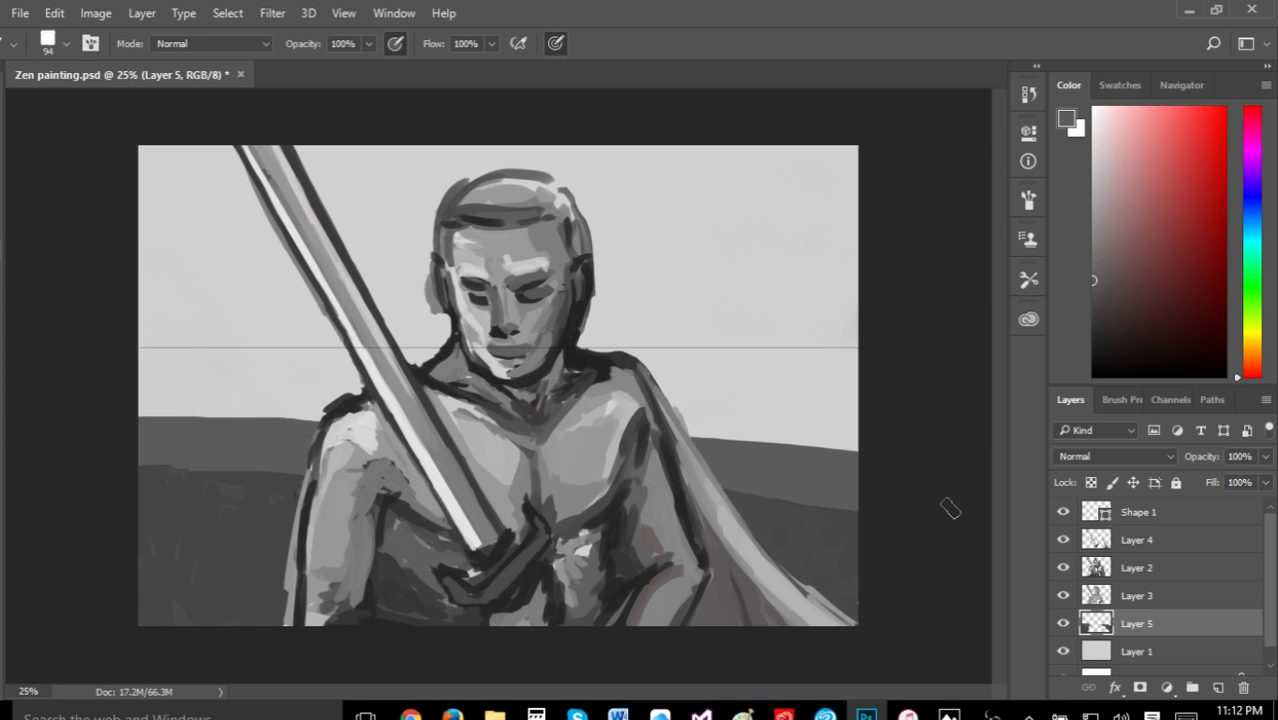
drag(737, 486, 926, 504)
mouse_move(948, 714)
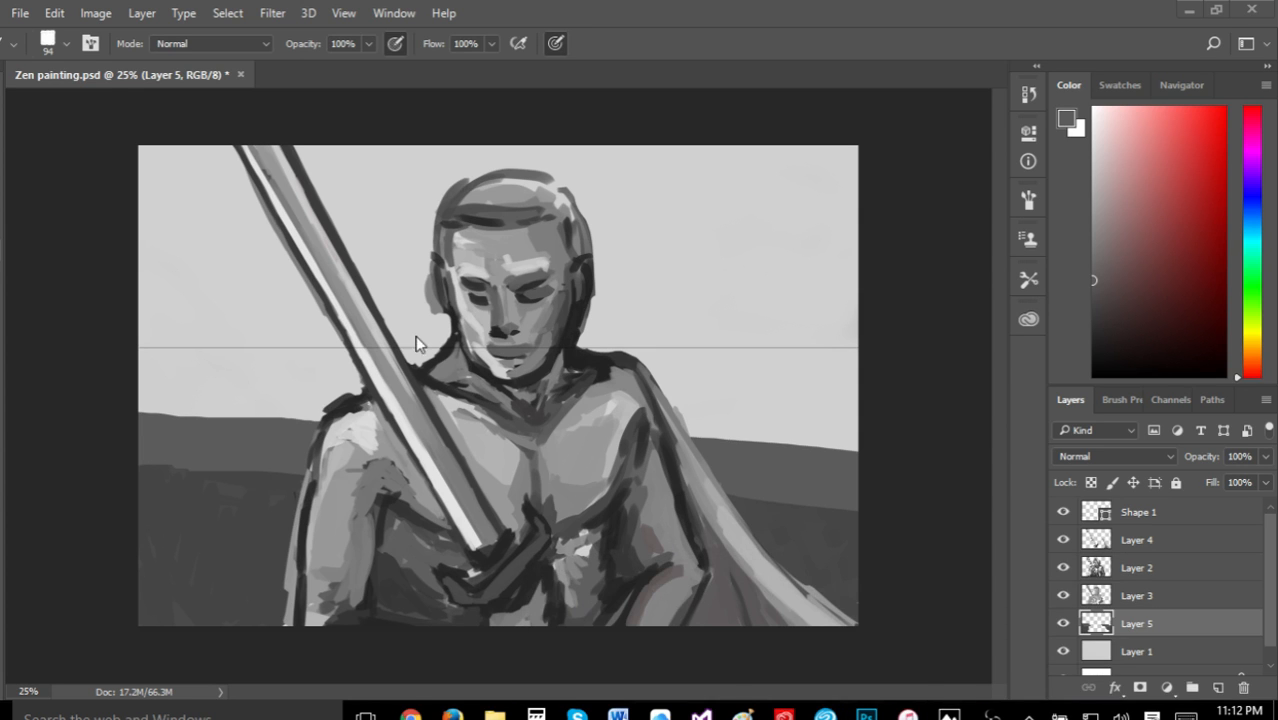
Raise the top edge of the grey hill left of the figure and steepen the right hill's lower edge with the same grey
click(1, 224)
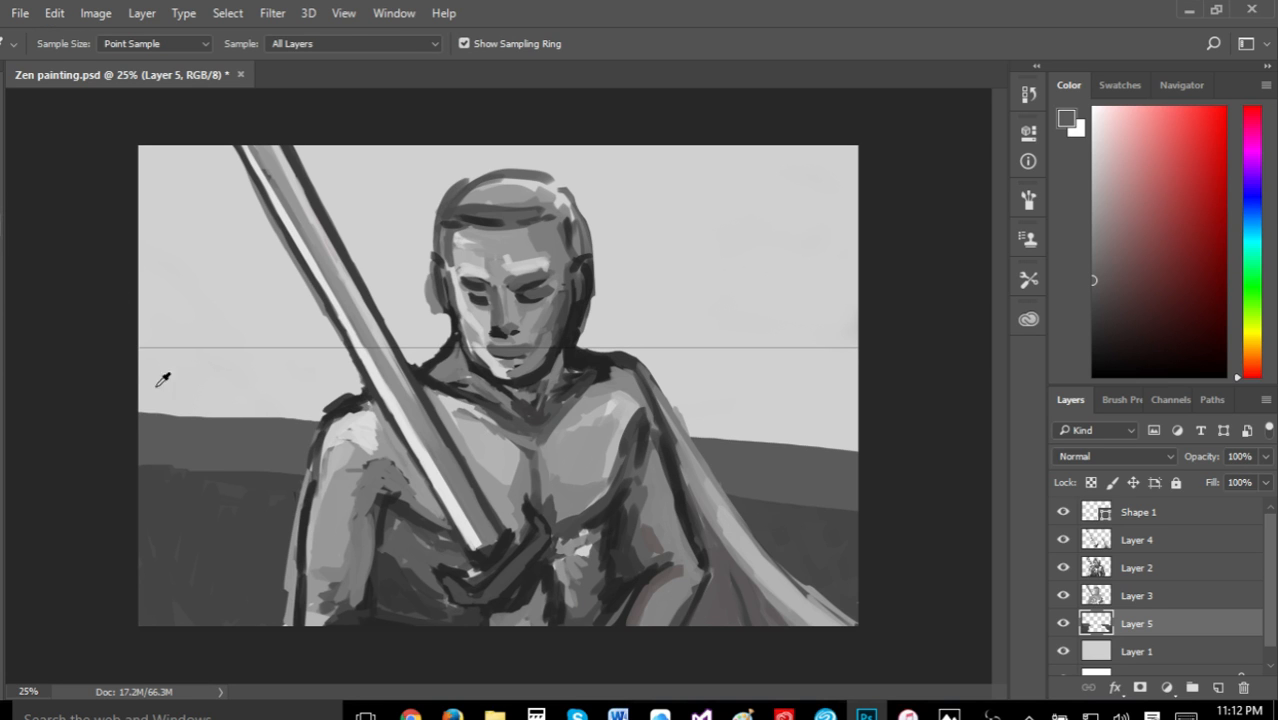
click(1, 250)
mouse_move(160, 410)
mouse_down()
mouse_move(305, 433)
mouse_move(151, 427)
mouse_move(323, 433)
mouse_move(185, 433)
mouse_move(130, 416)
mouse_move(303, 433)
mouse_up()
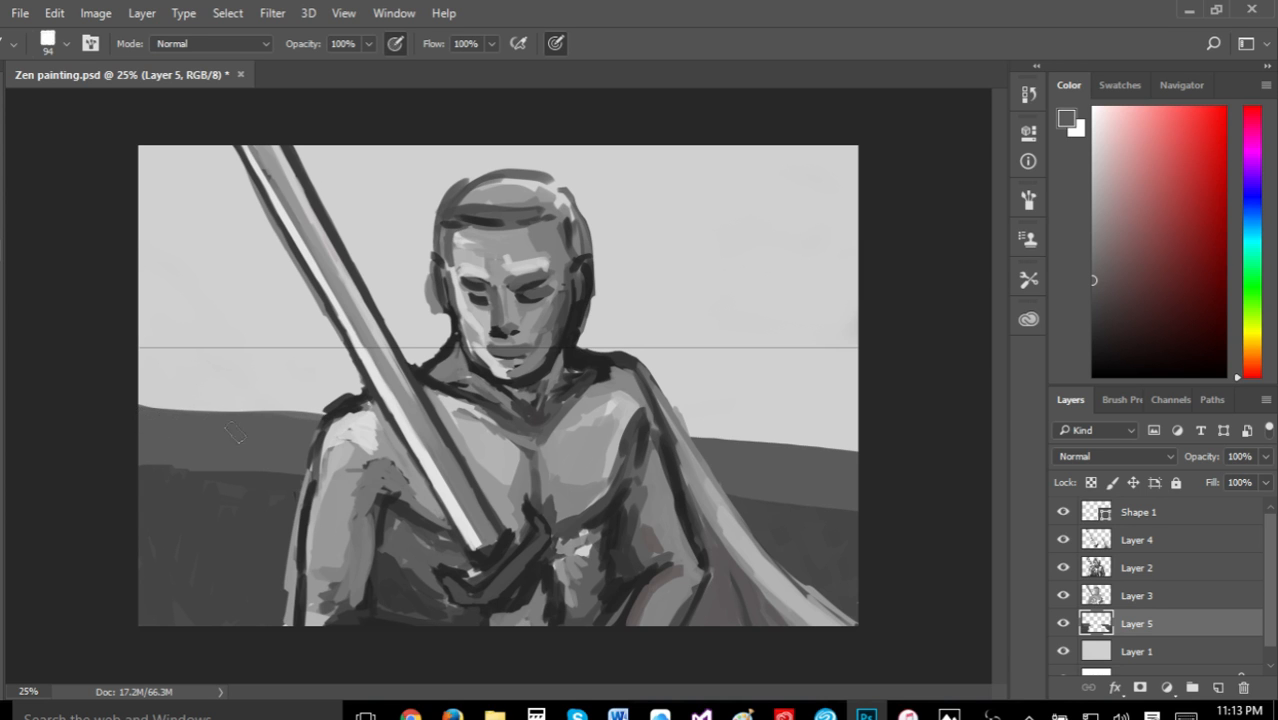
mouse_move(142, 404)
mouse_down()
mouse_move(280, 424)
mouse_move(280, 407)
mouse_move(352, 427)
mouse_up()
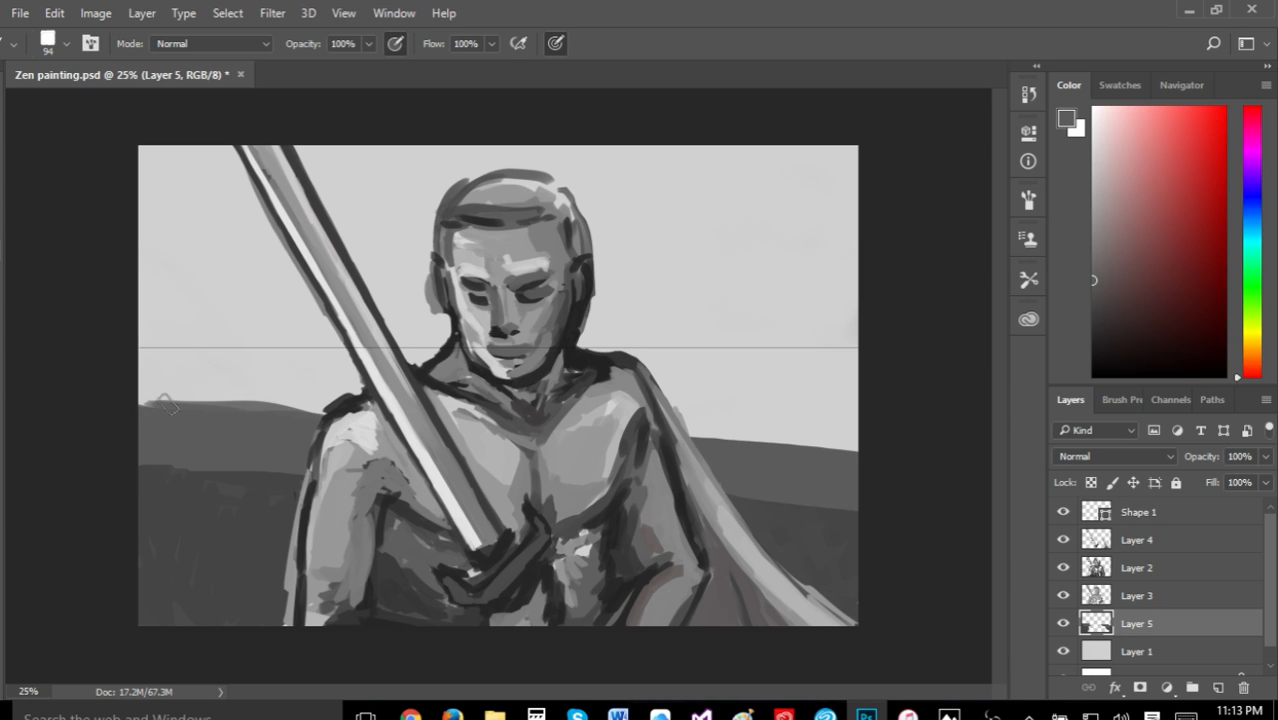
drag(142, 400, 350, 423)
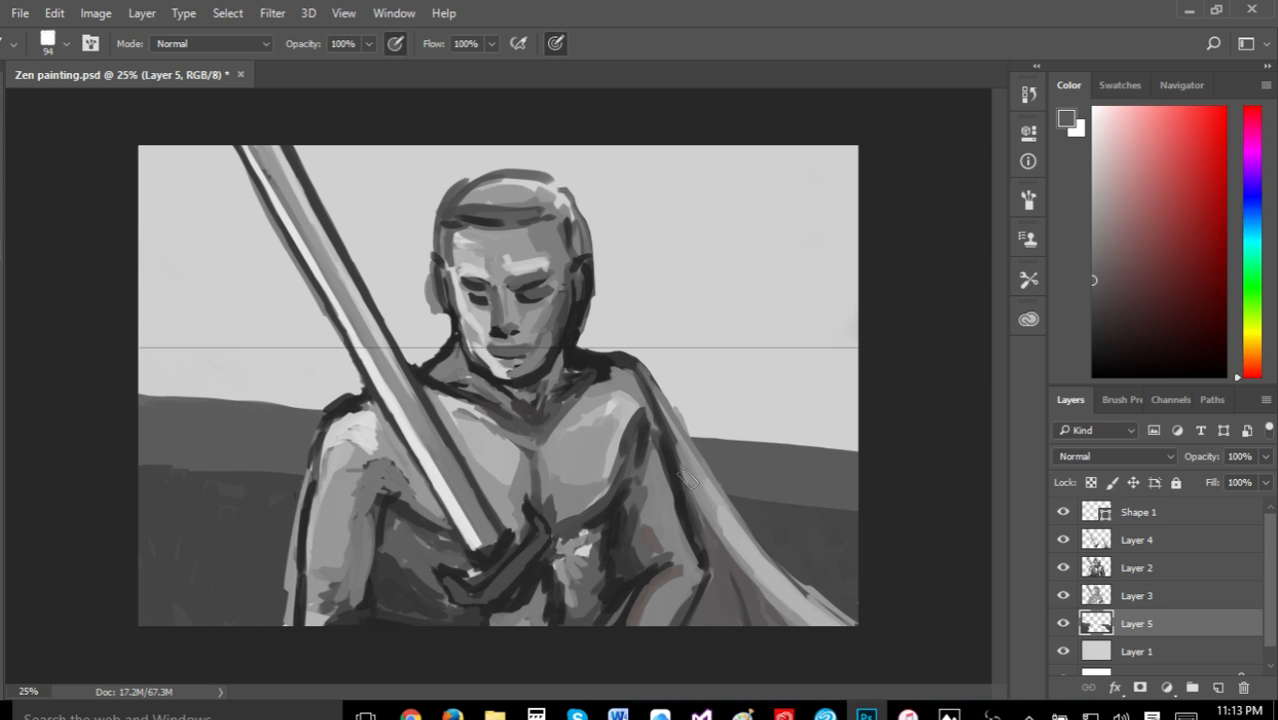
drag(732, 505, 901, 539)
drag(795, 510, 876, 529)
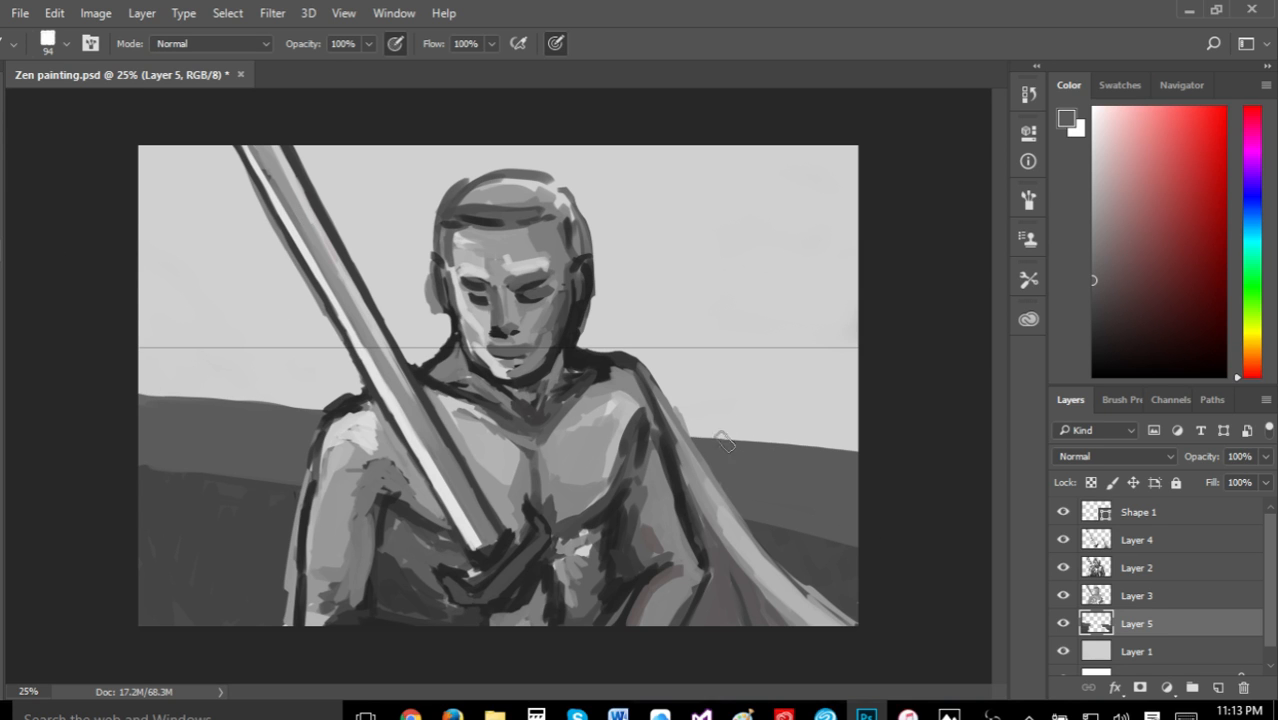
Rework and erase the top of the hill right of the figure into a lower downward slope, and set the eraser to 55 px
drag(678, 432, 811, 453)
drag(729, 436, 778, 446)
drag(704, 433, 780, 442)
key(e)
mouse_move(714, 420)
mouse_down()
mouse_move(864, 466)
mouse_move(780, 445)
mouse_move(841, 446)
mouse_move(758, 434)
mouse_move(848, 452)
mouse_up()
drag(725, 445, 874, 470)
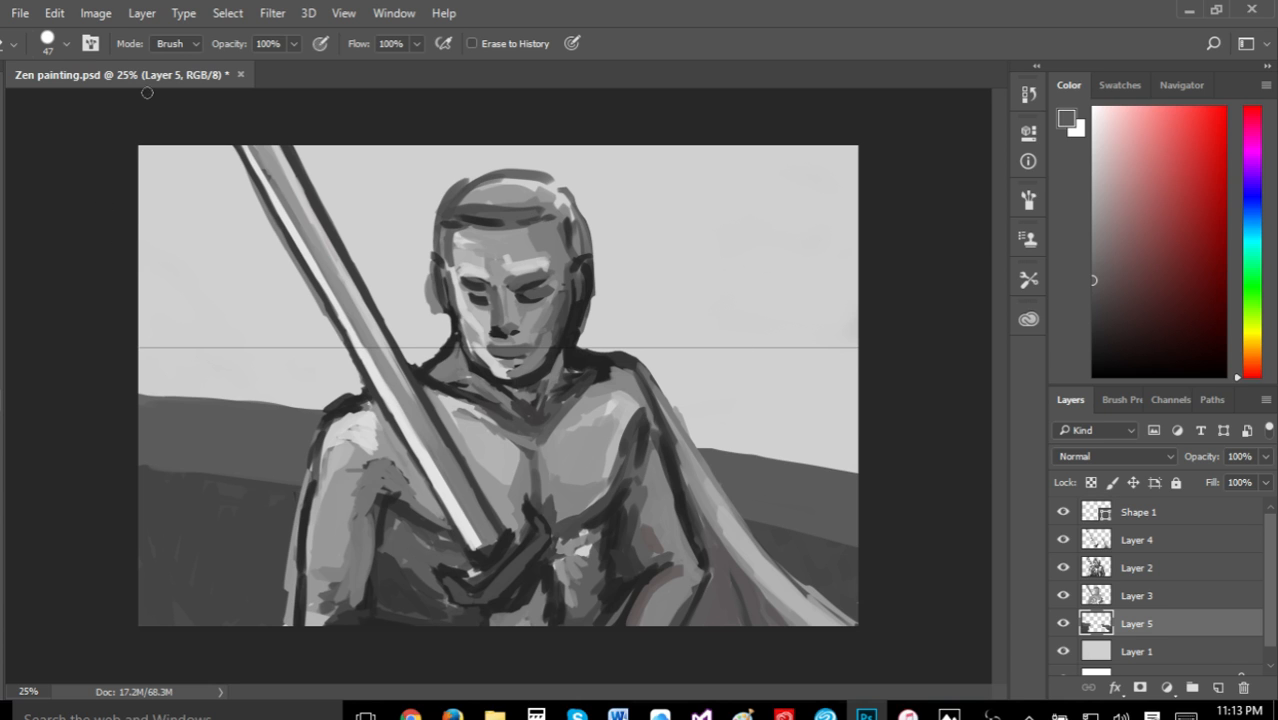
click(46, 44)
drag(105, 100, 114, 103)
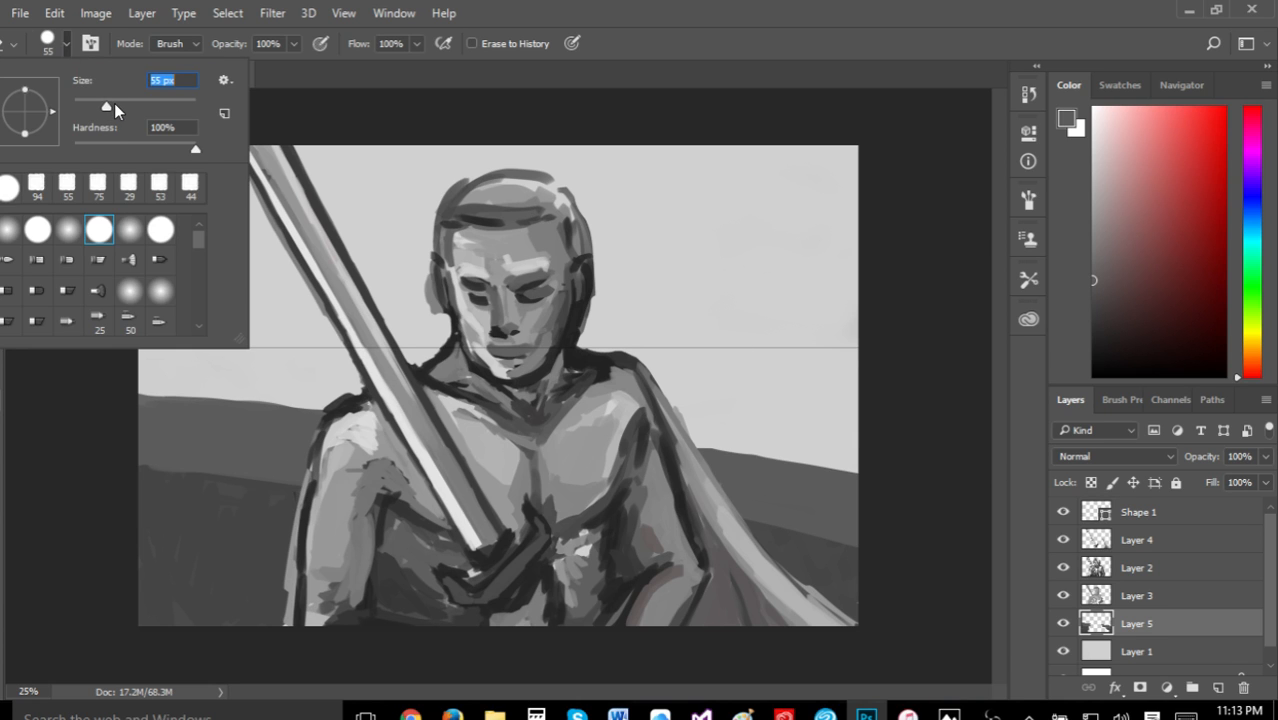
click(36, 366)
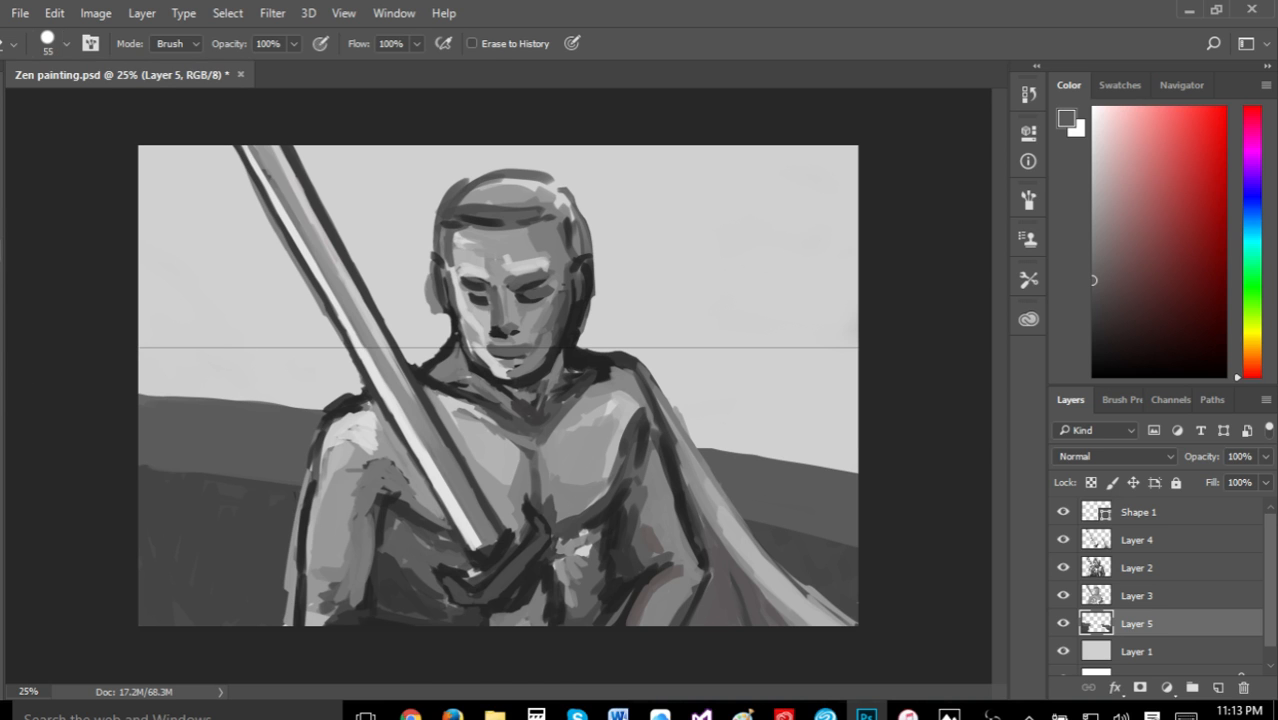
Raise the dark ground's edge left of the figure with its sampled grey, and touch up the hill's outer top edge in lighter grey
key(i)
click(216, 515)
key(b)
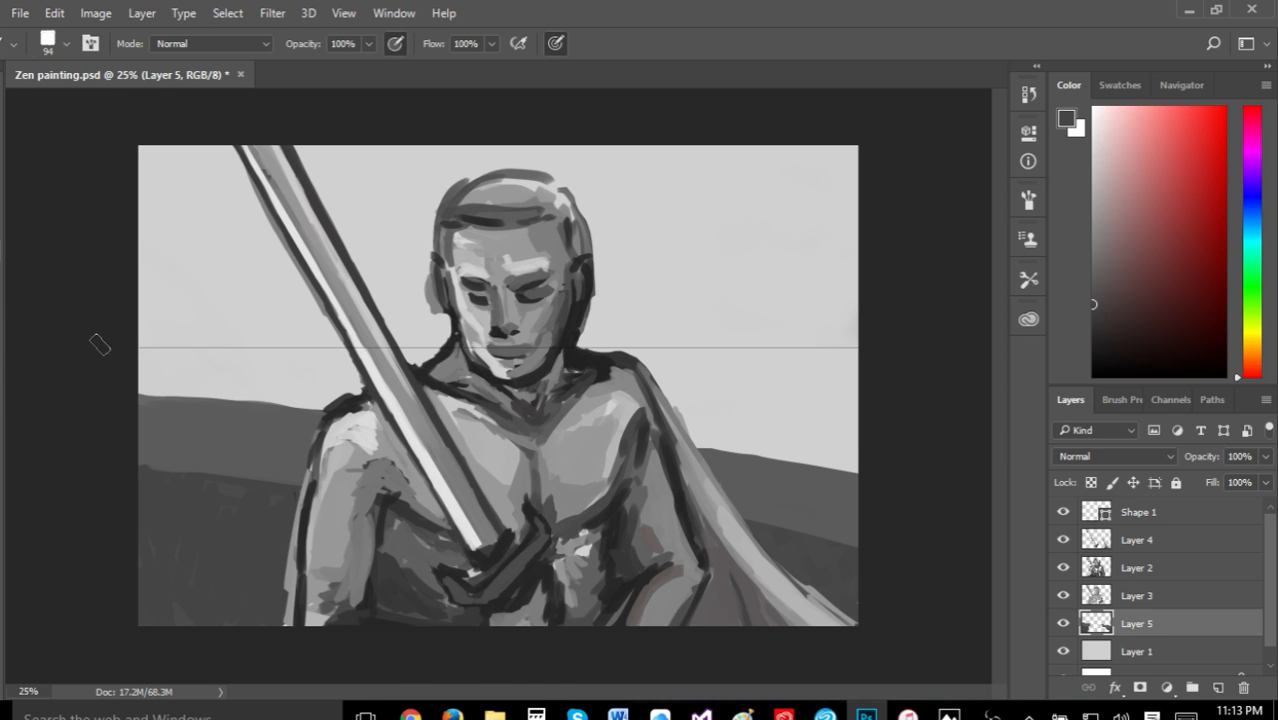
drag(148, 472, 342, 498)
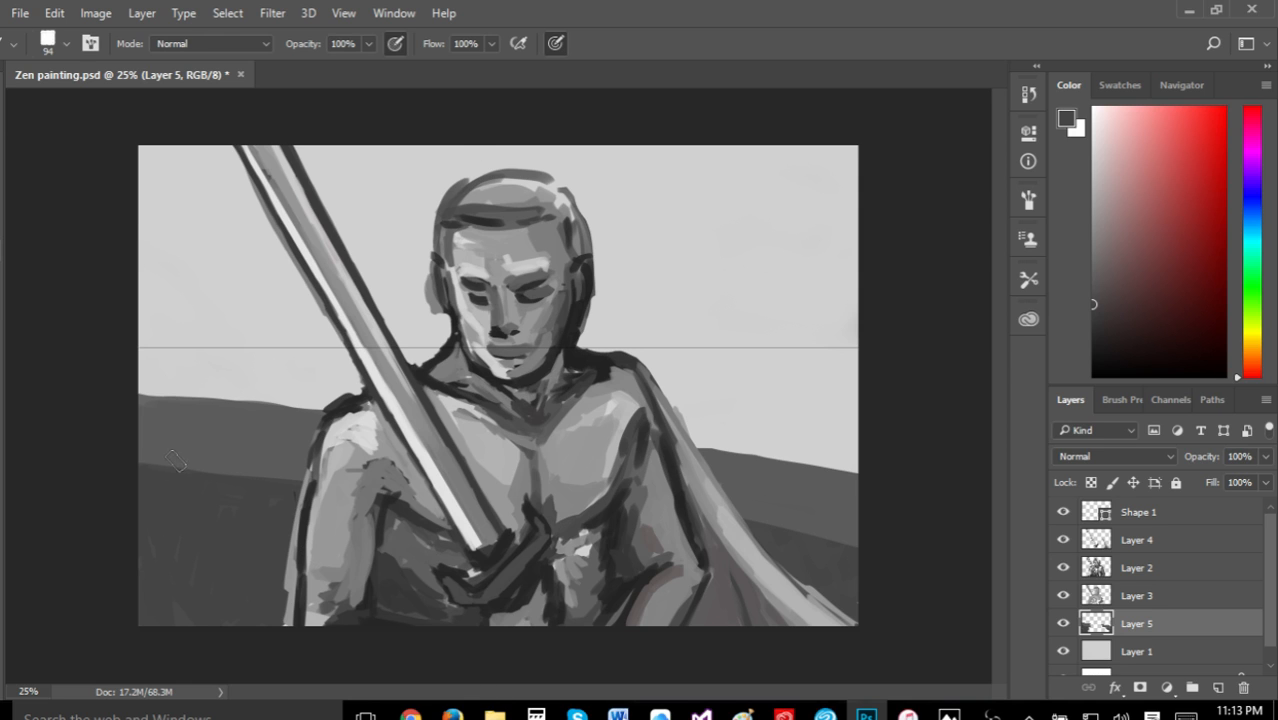
mouse_move(134, 470)
mouse_down()
mouse_move(210, 477)
mouse_move(125, 455)
mouse_move(301, 484)
mouse_up()
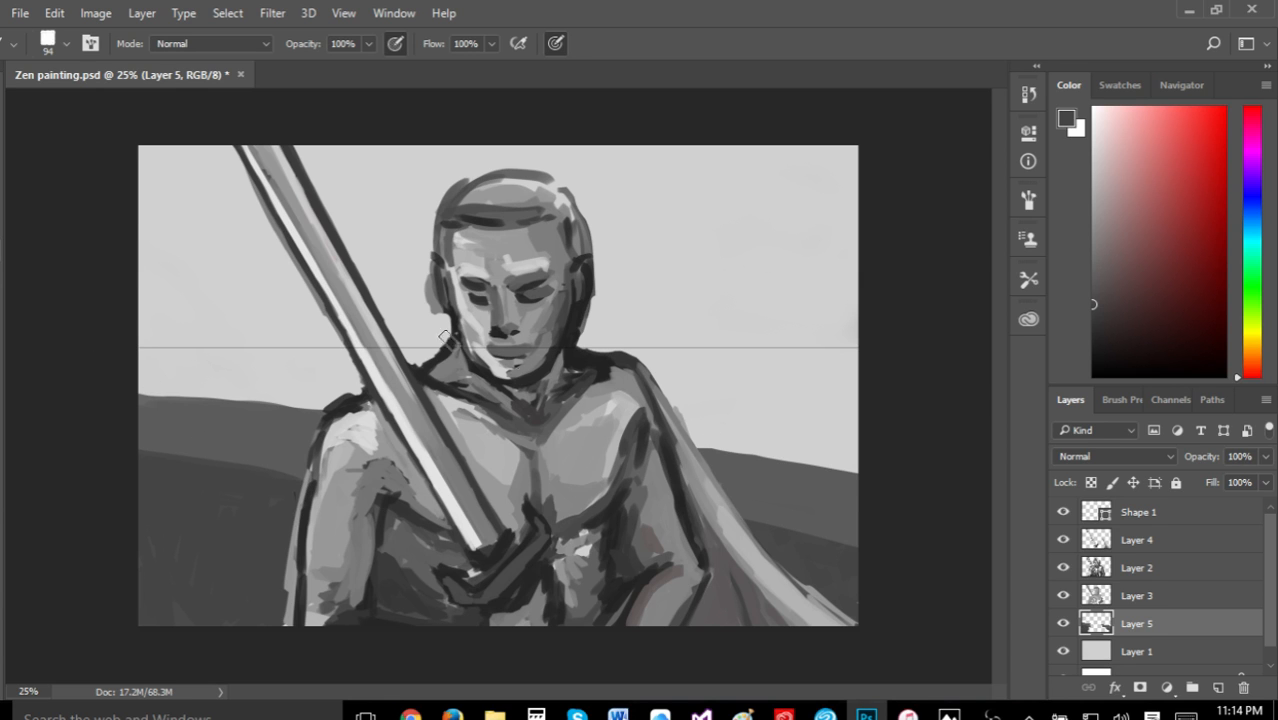
alt+click(240, 418)
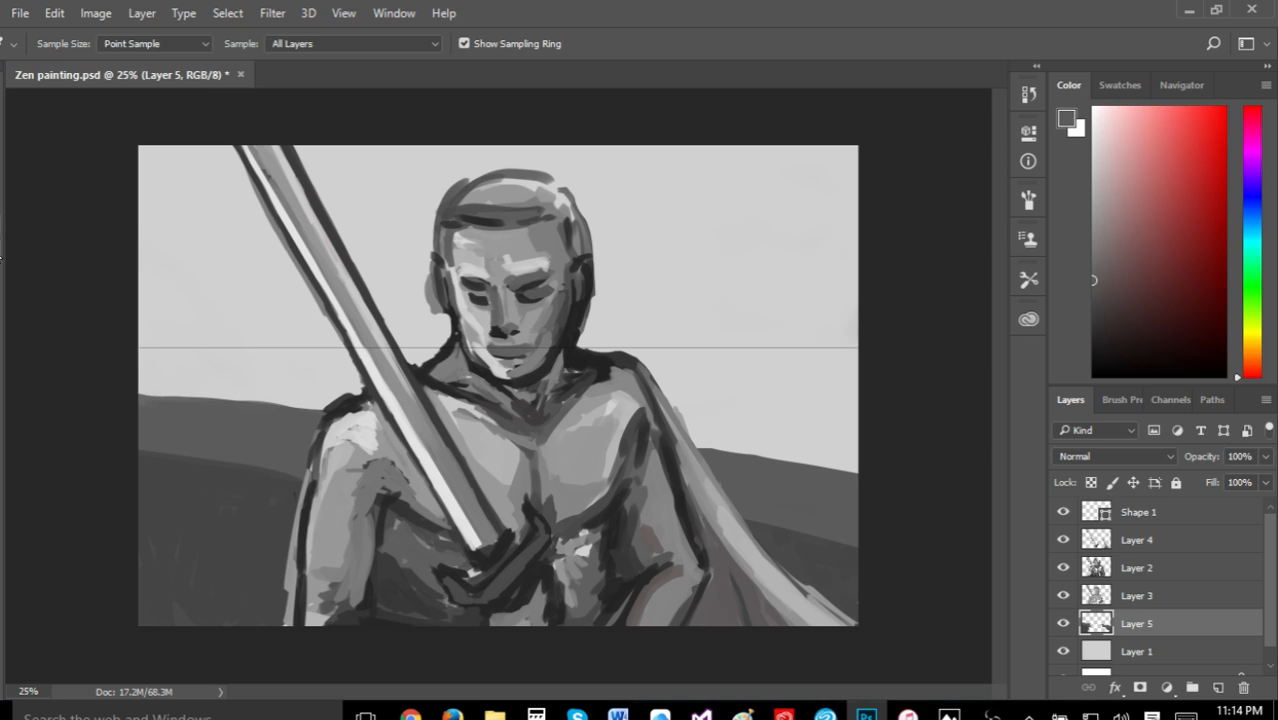
drag(140, 398, 148, 405)
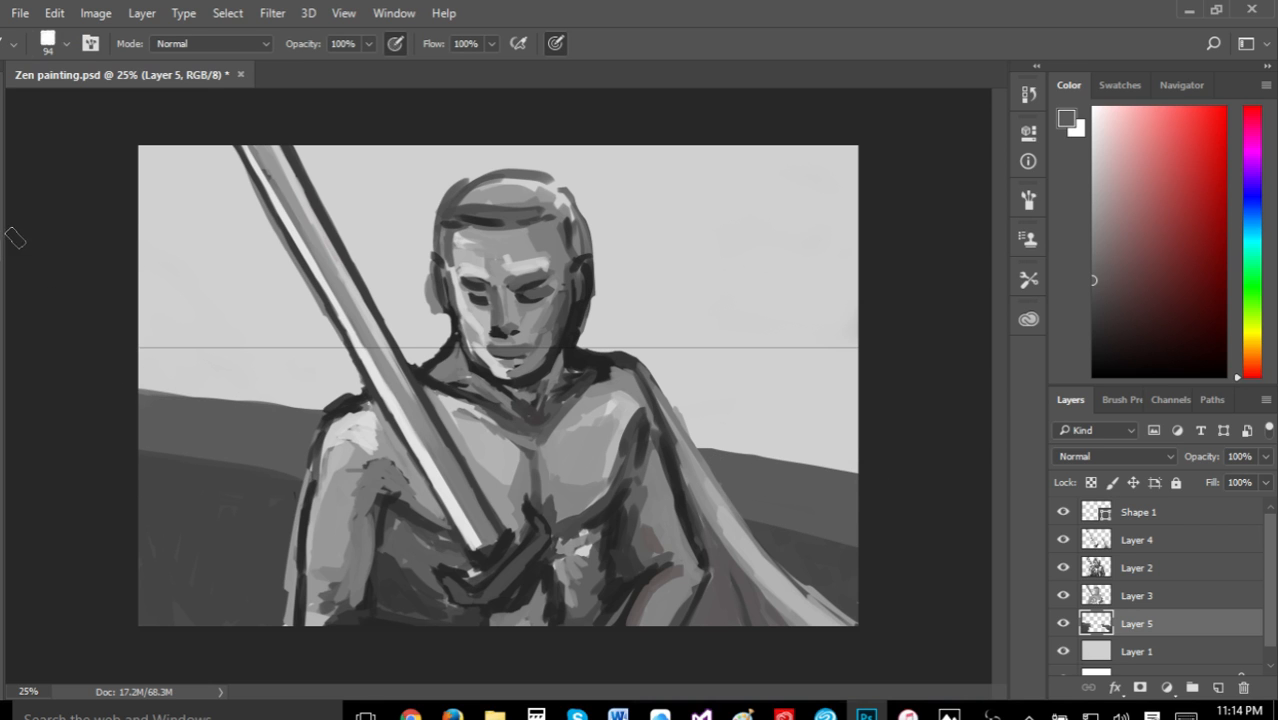
Trim the top edge of the hill right of the figure by painting over it with the sampled light sky grey
alt+click(142, 440)
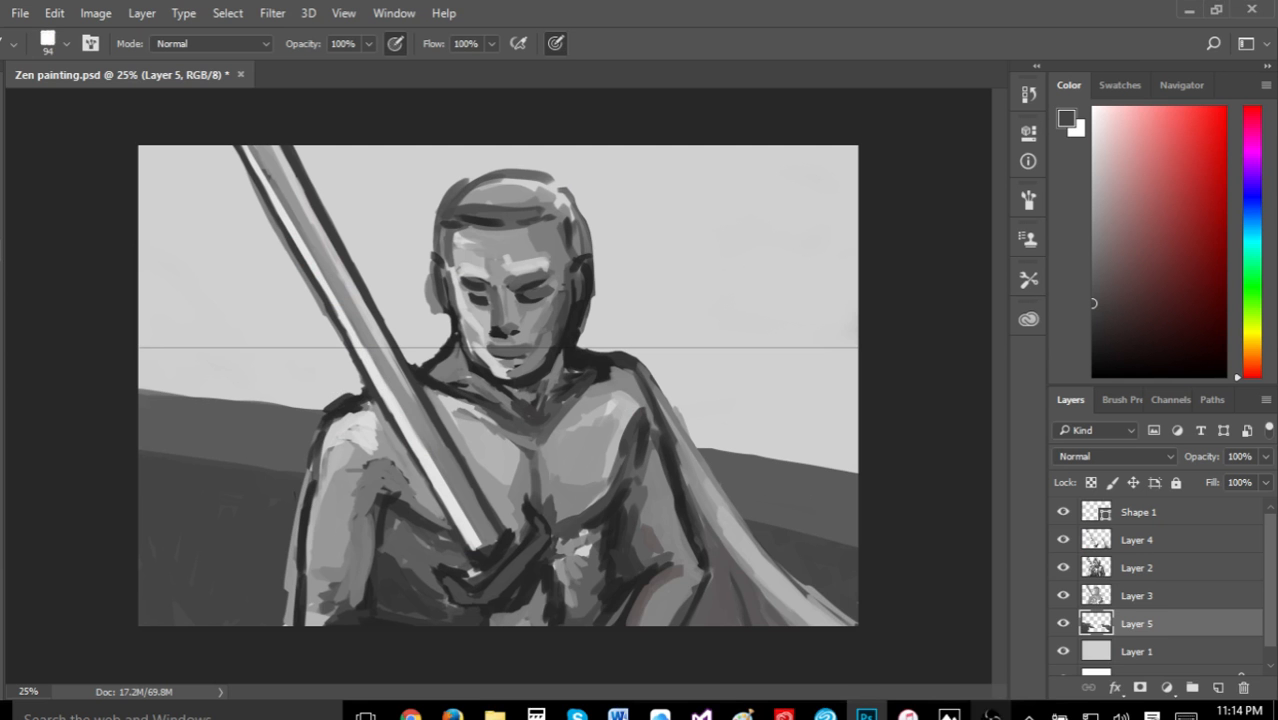
mouse_move(948, 712)
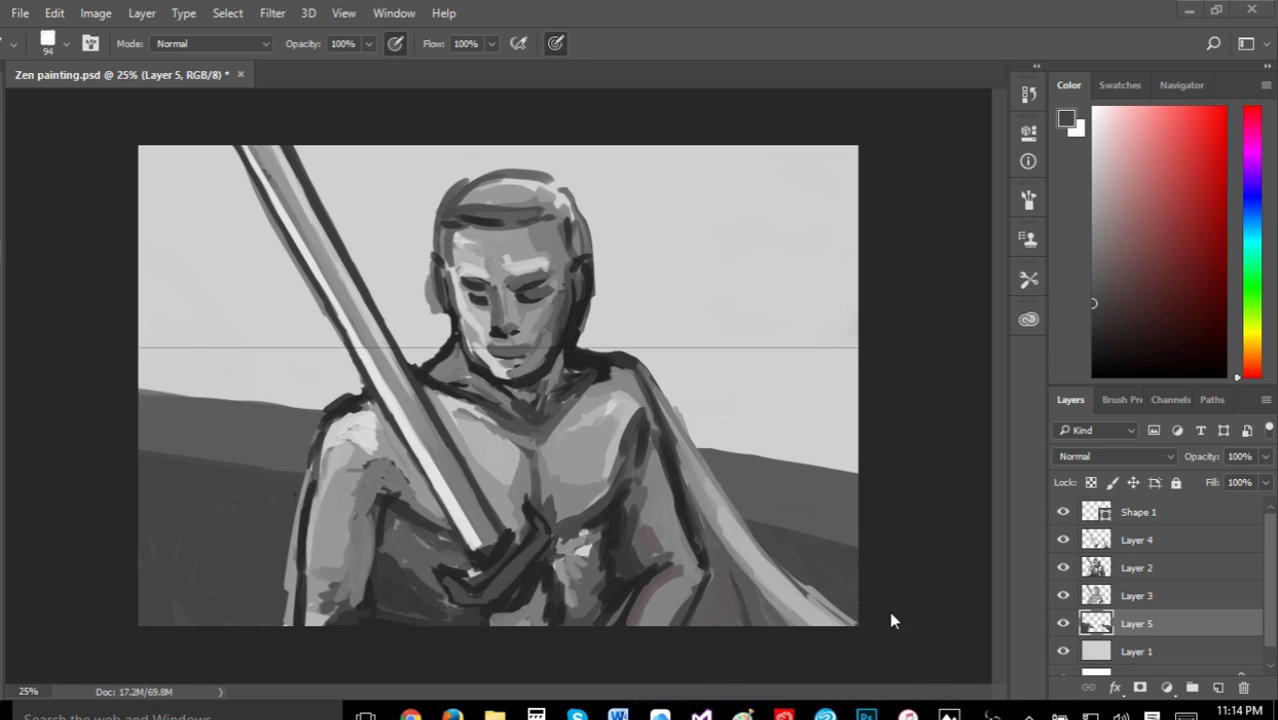
key(i)
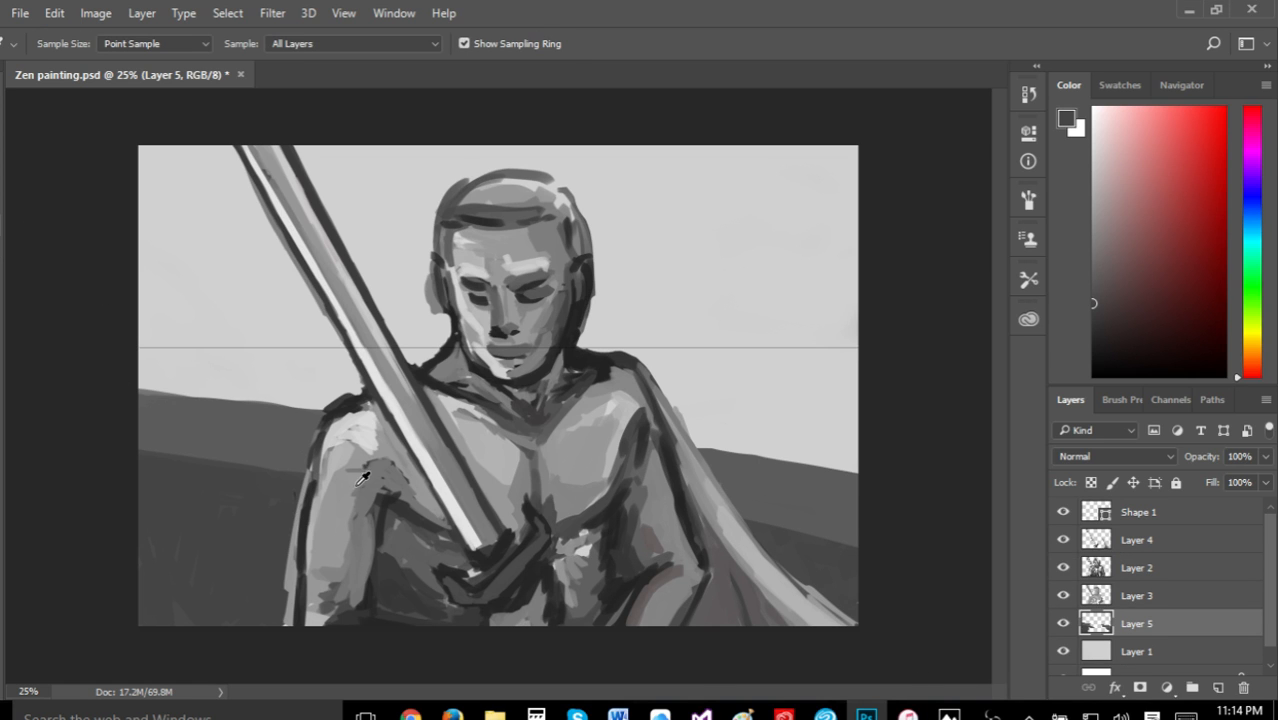
click(790, 528)
key(b)
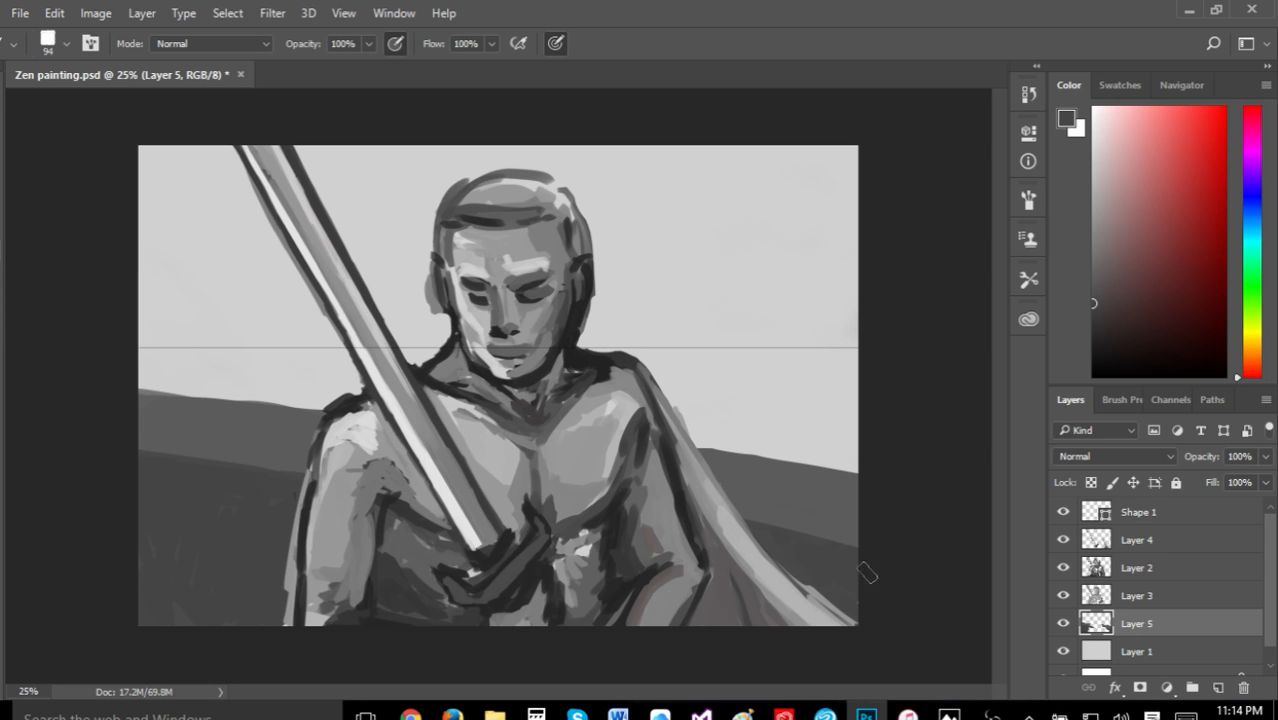
key(i)
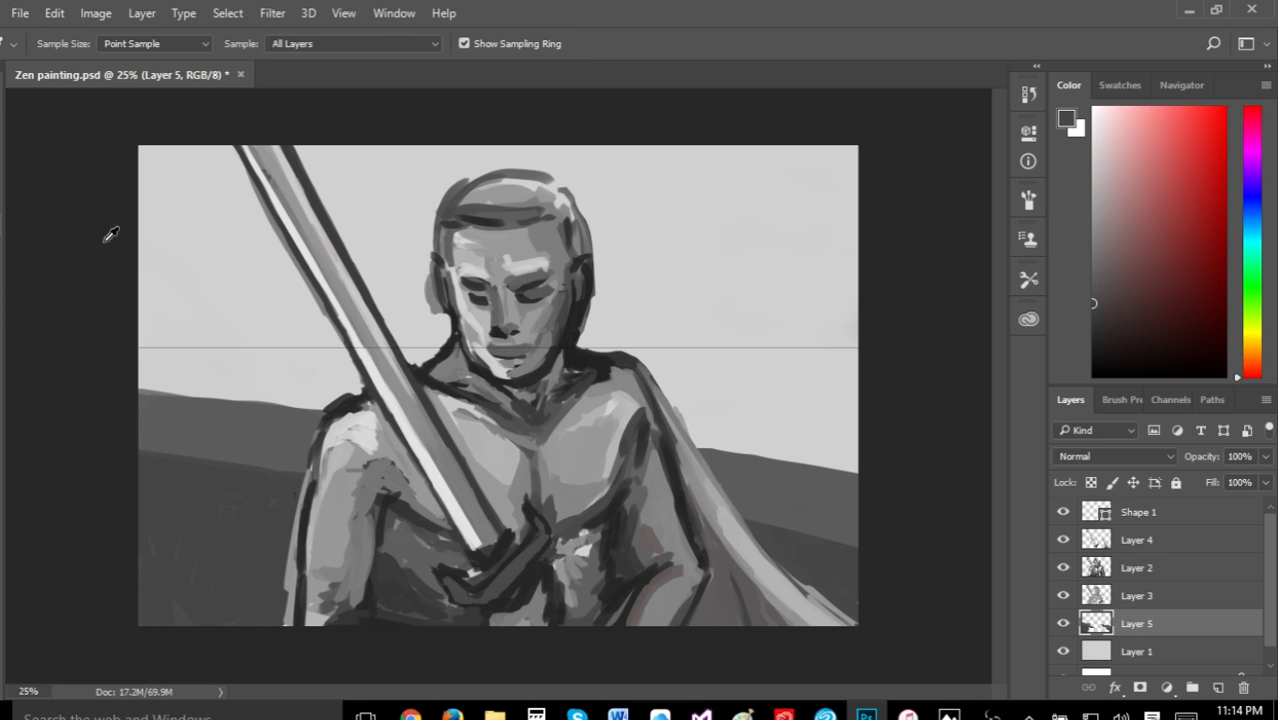
click(745, 378)
key(b)
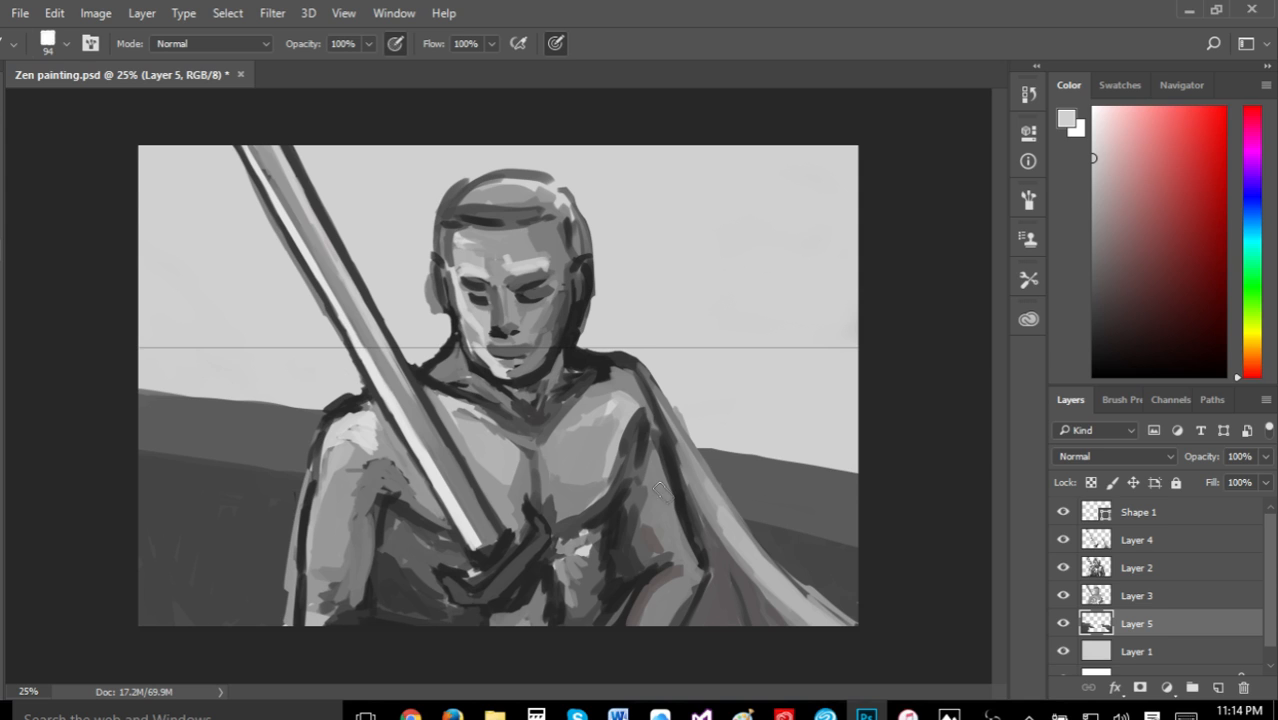
mouse_move(705, 432)
mouse_down()
mouse_move(892, 467)
mouse_move(793, 451)
mouse_move(836, 442)
mouse_move(859, 474)
mouse_move(882, 443)
mouse_up()
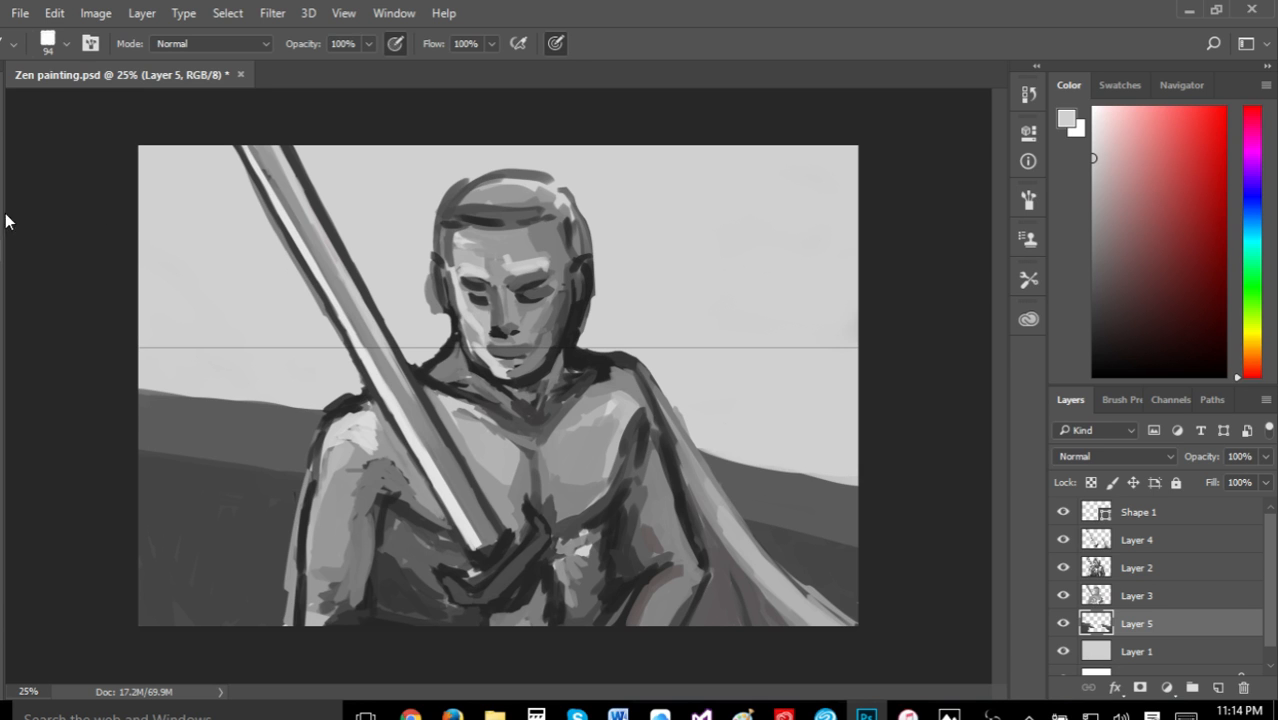
Sample the hill's mid grey and extend the right hill's lower edge further down over the dark ground
alt+click(276, 424)
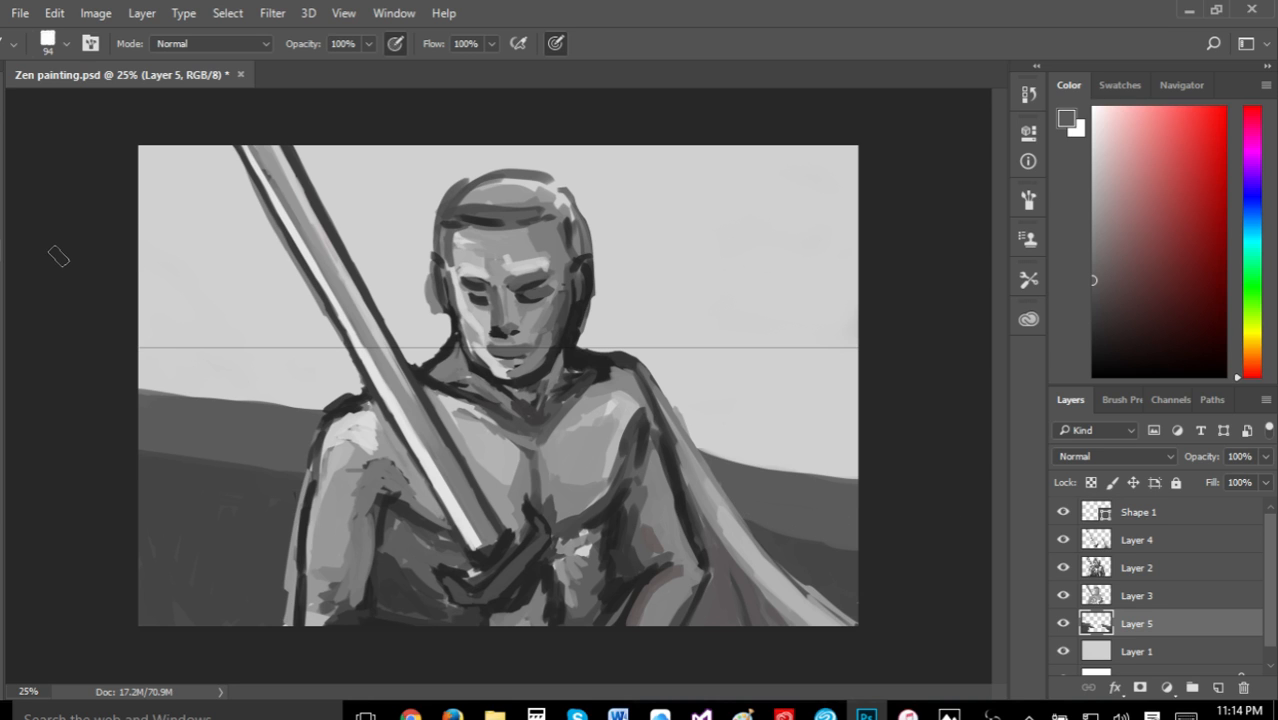
key(i)
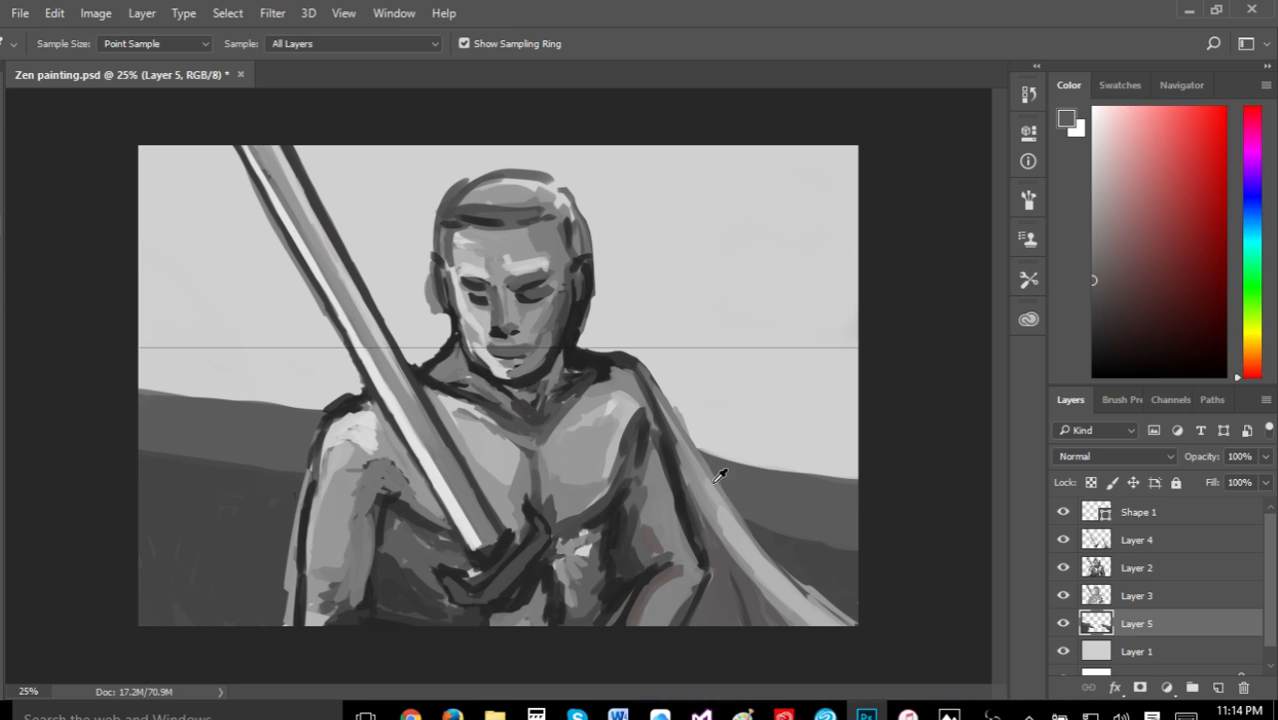
key(b)
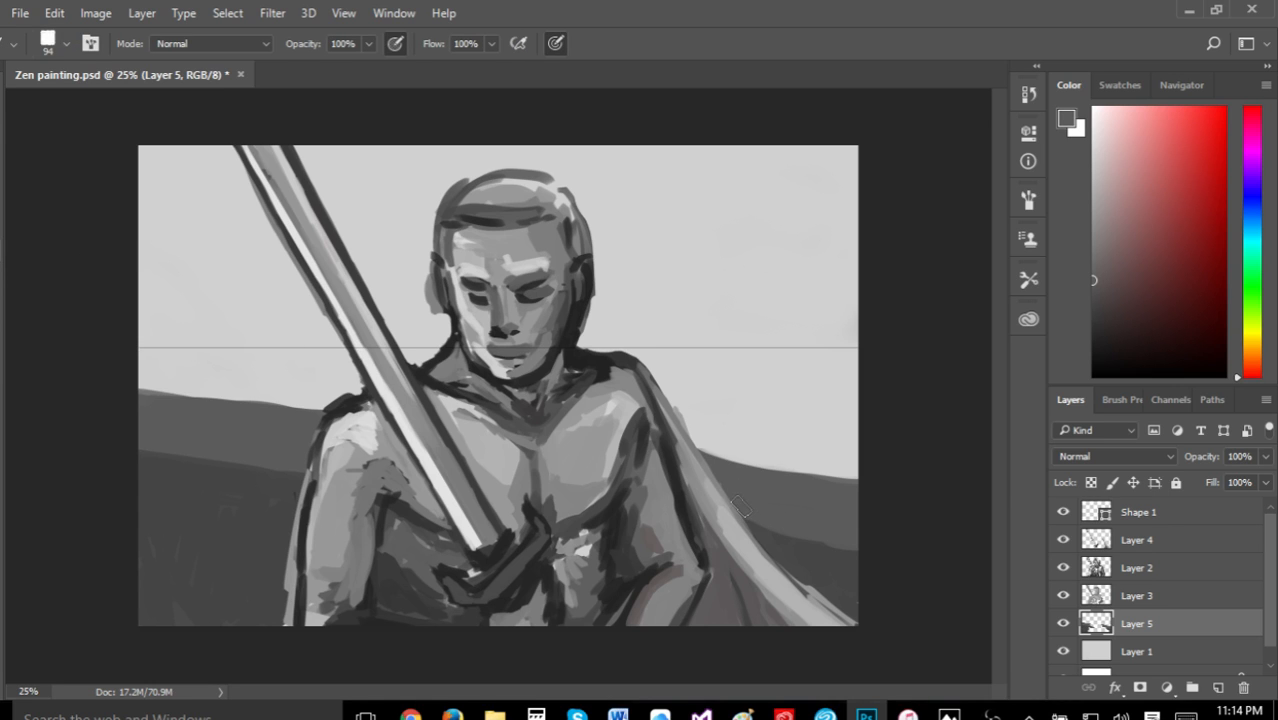
drag(740, 513, 830, 549)
mouse_move(749, 523)
mouse_down()
mouse_move(844, 549)
mouse_move(898, 543)
mouse_up()
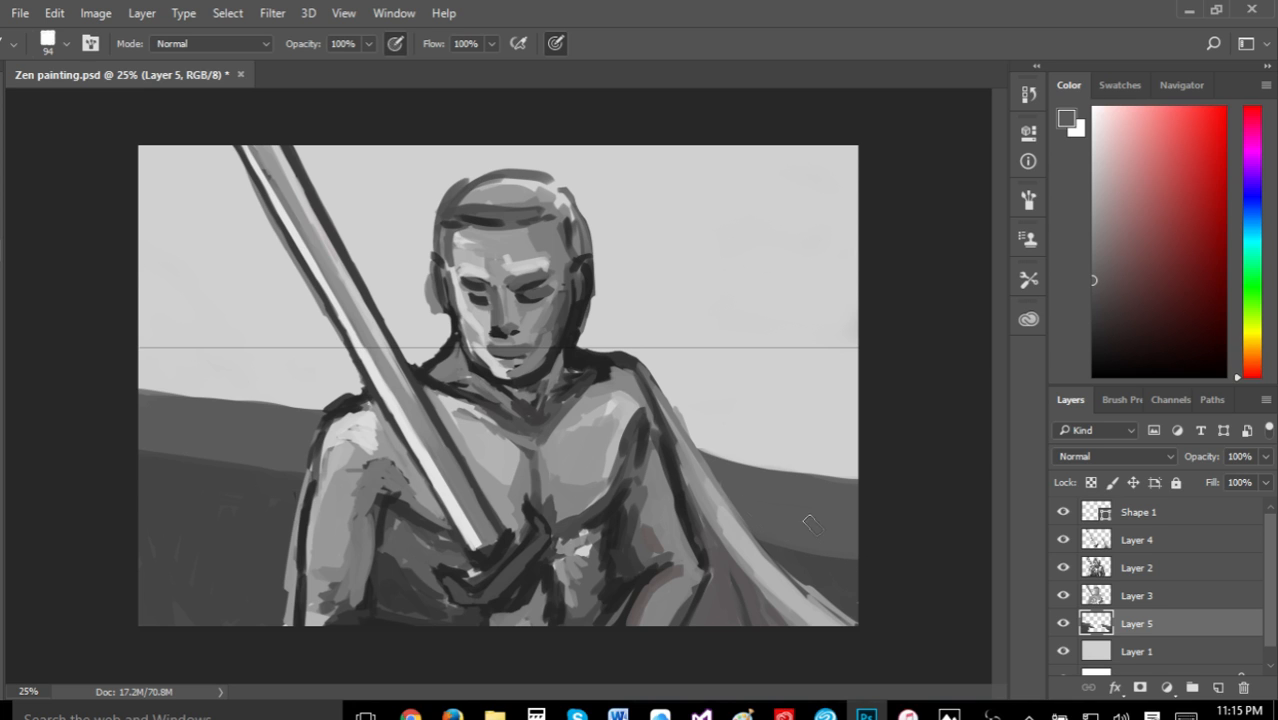
mouse_move(772, 532)
mouse_down()
mouse_move(884, 556)
mouse_move(938, 550)
mouse_up()
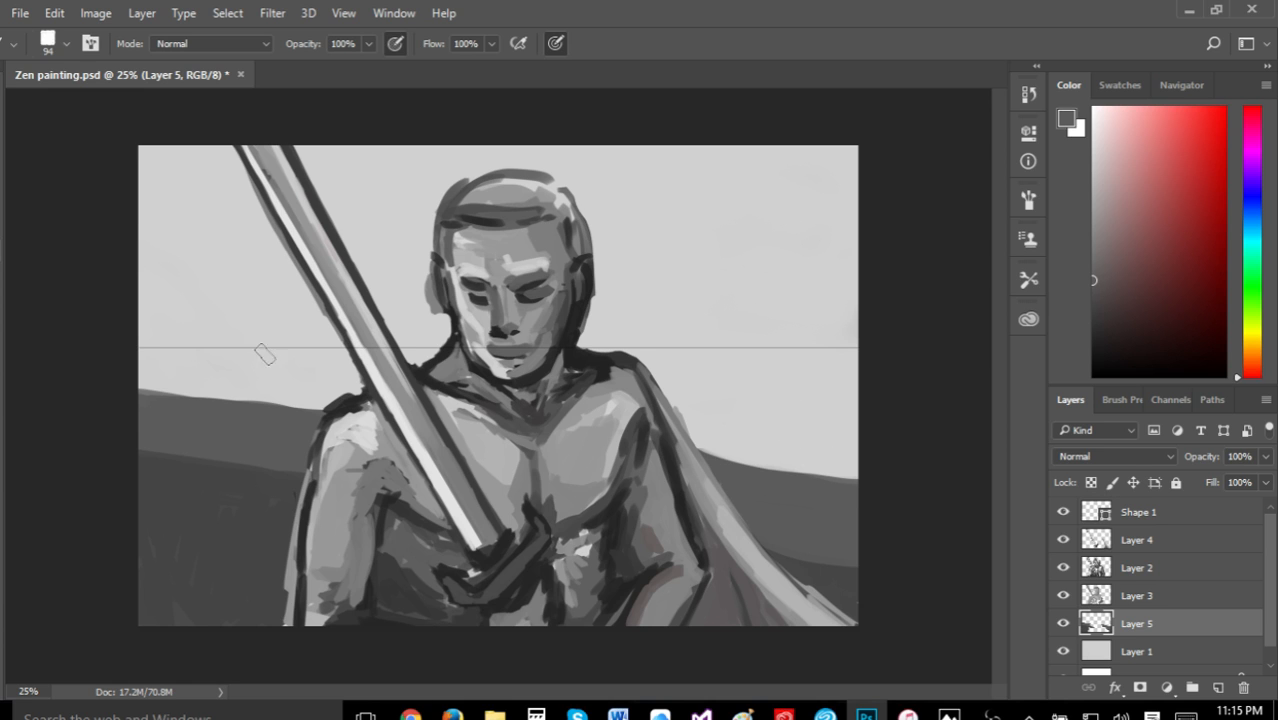
Touch up the dark ground's edge right of the figure with its sampled grey and raise its edge on the left
key(i)
click(828, 571)
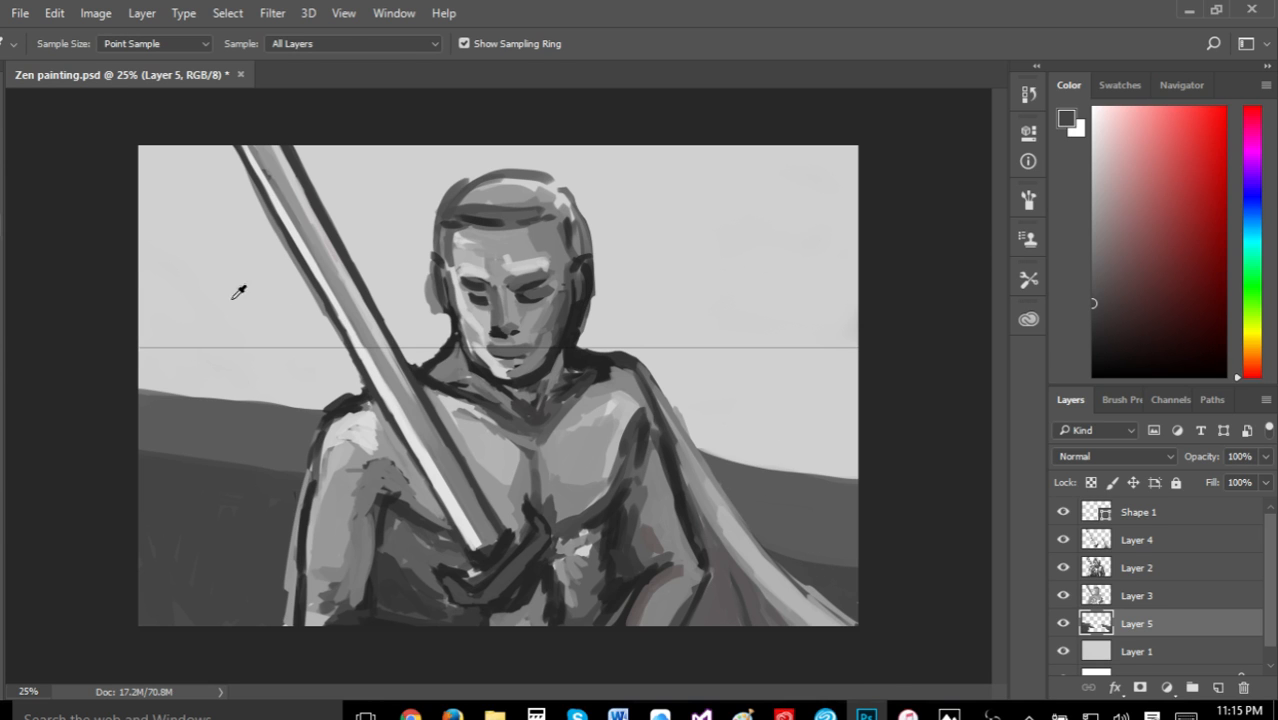
key(b)
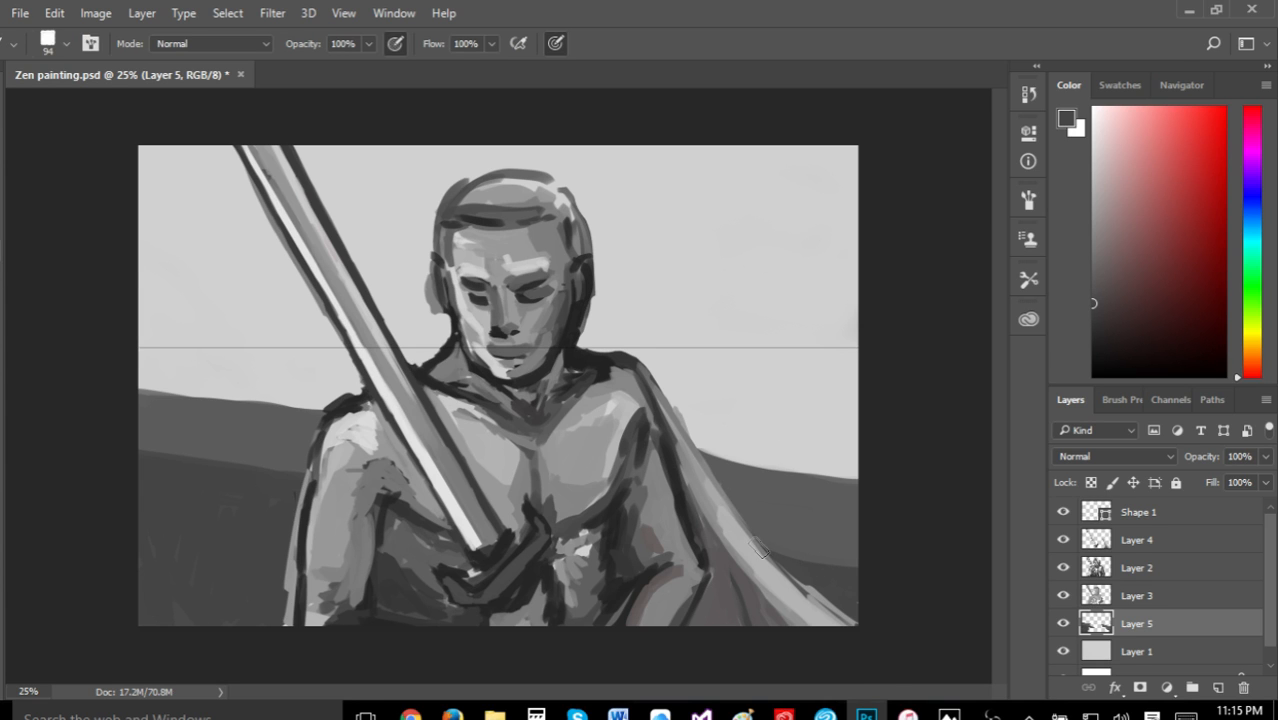
drag(758, 548, 850, 560)
drag(162, 462, 302, 477)
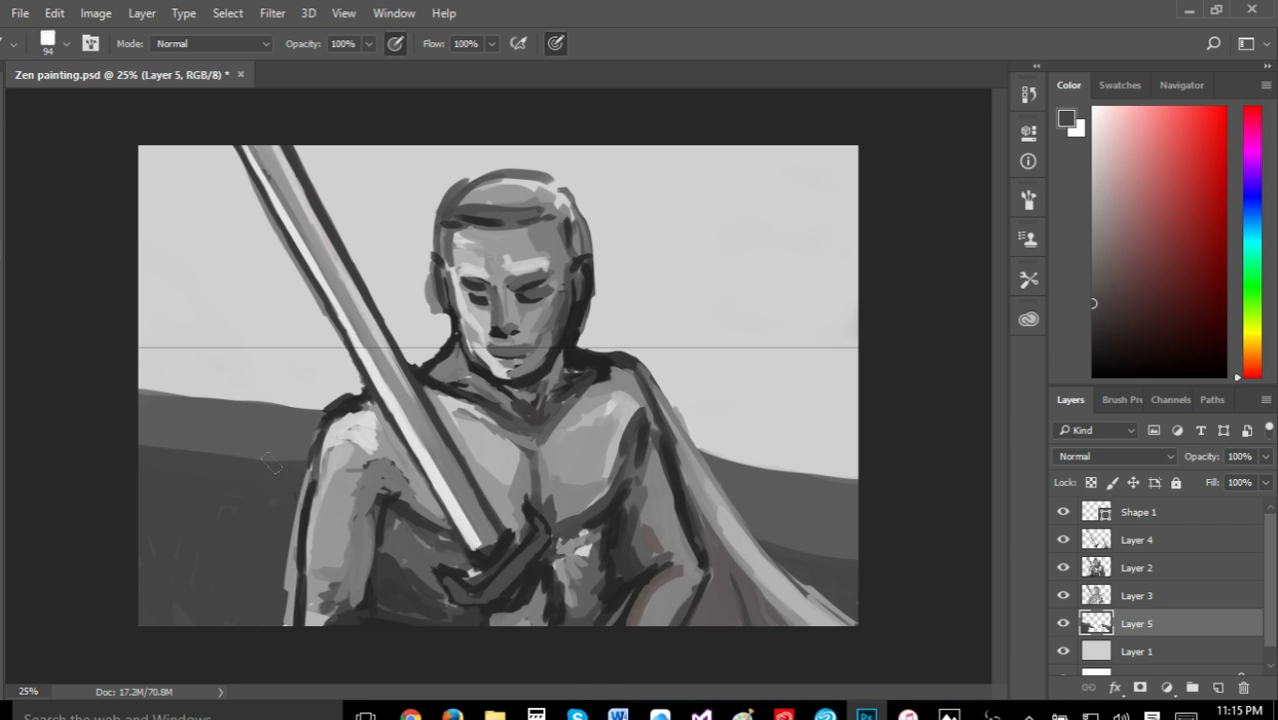
drag(149, 448, 293, 472)
Choose a lighter mid grey and paint a sloping band along the top edges of the hills on both sides of the figure
key(i)
click(663, 409)
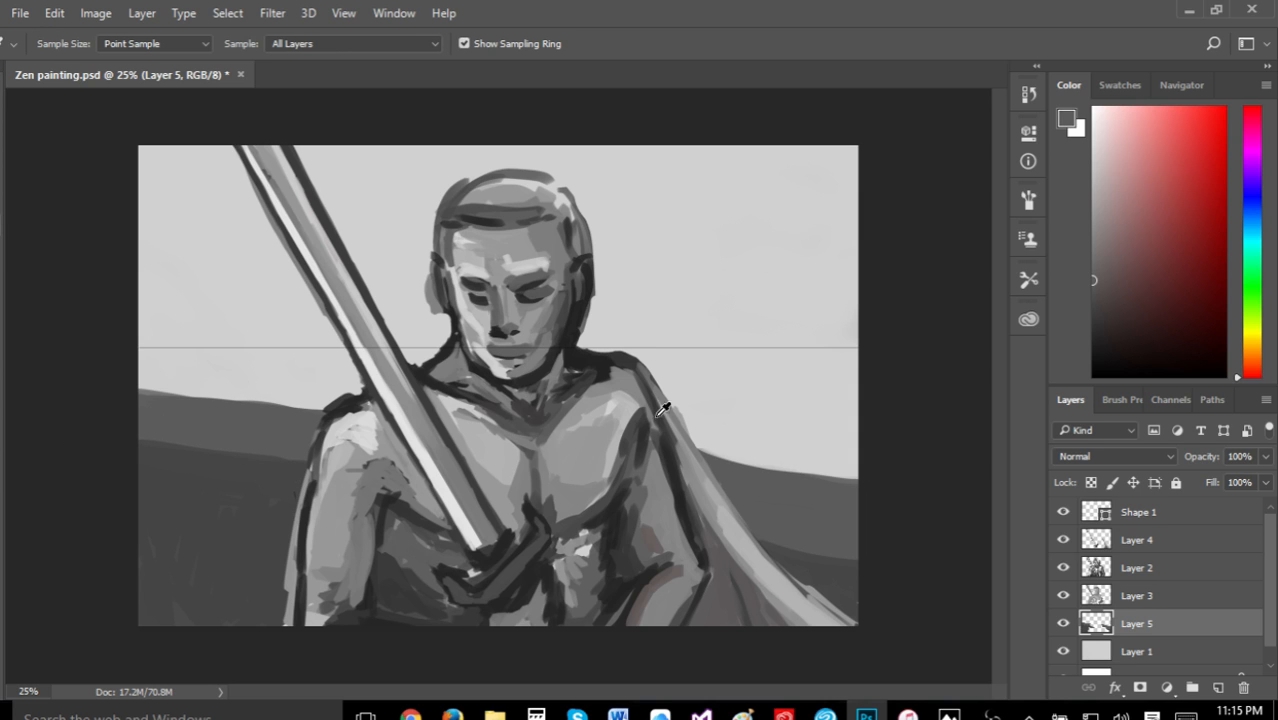
key(b)
click(1094, 243)
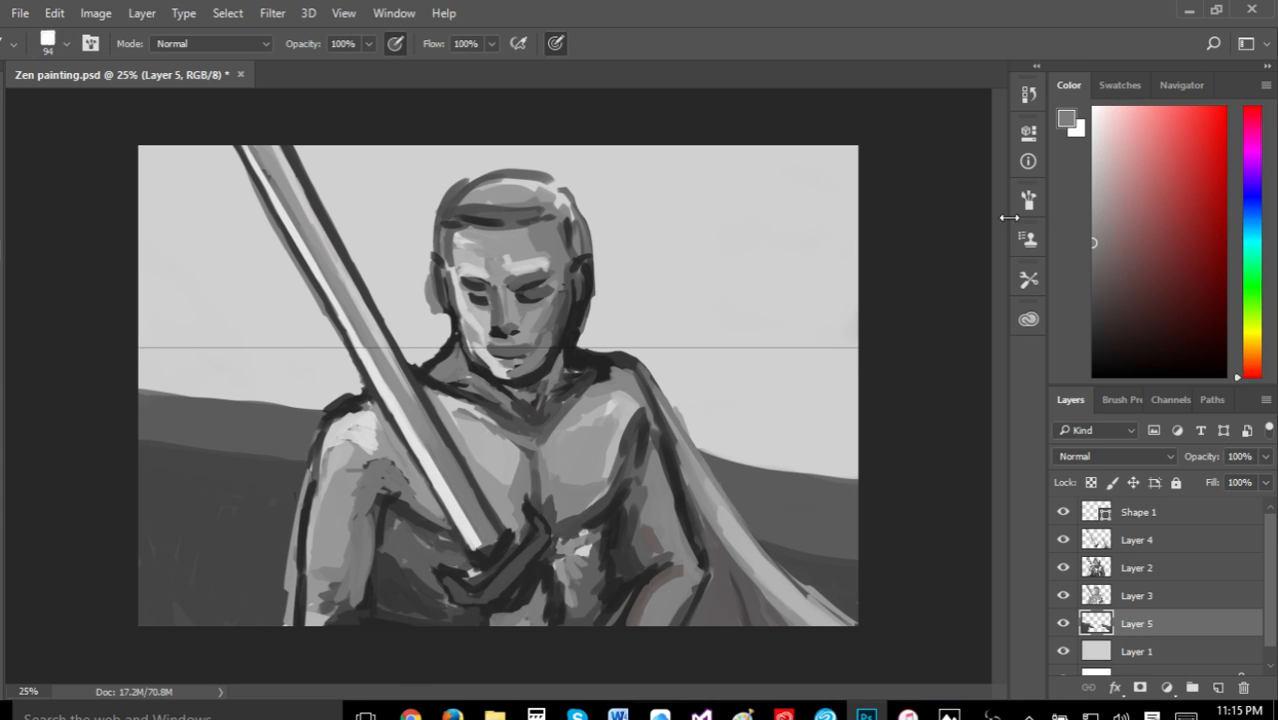
drag(142, 381, 325, 407)
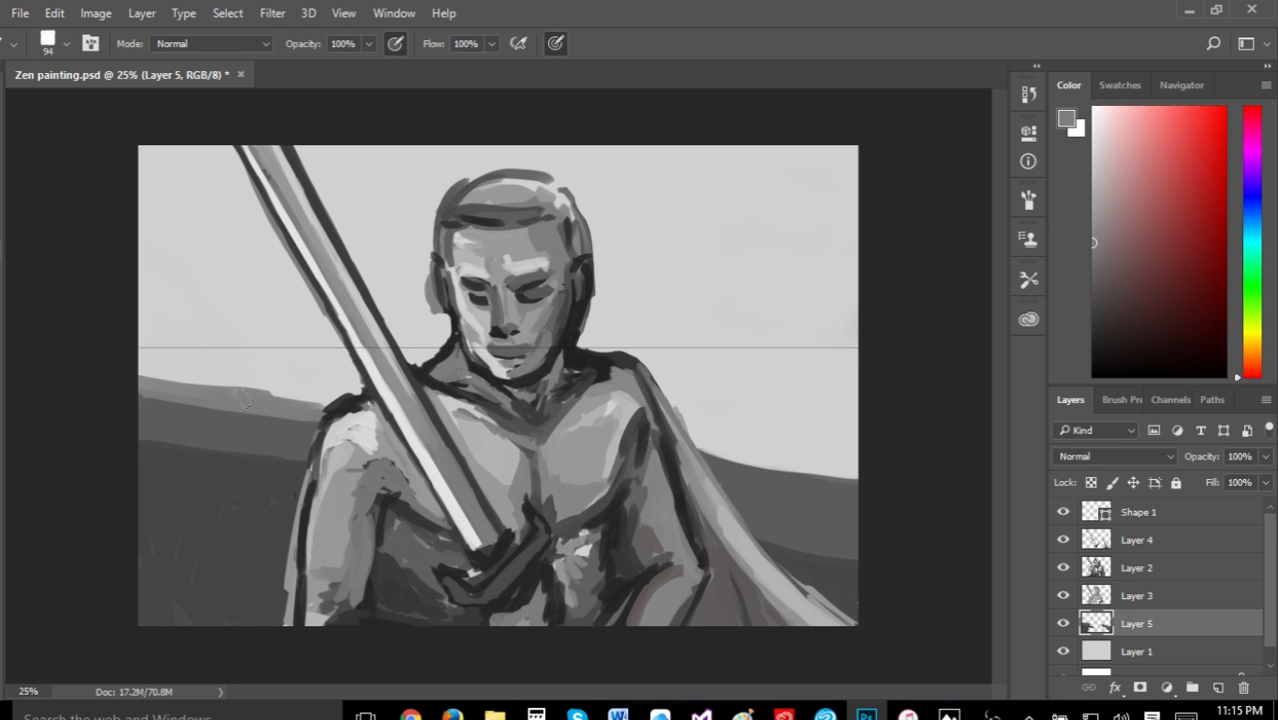
drag(245, 402, 292, 406)
mouse_move(688, 430)
mouse_down()
mouse_move(708, 453)
mouse_move(687, 441)
mouse_move(781, 477)
mouse_up()
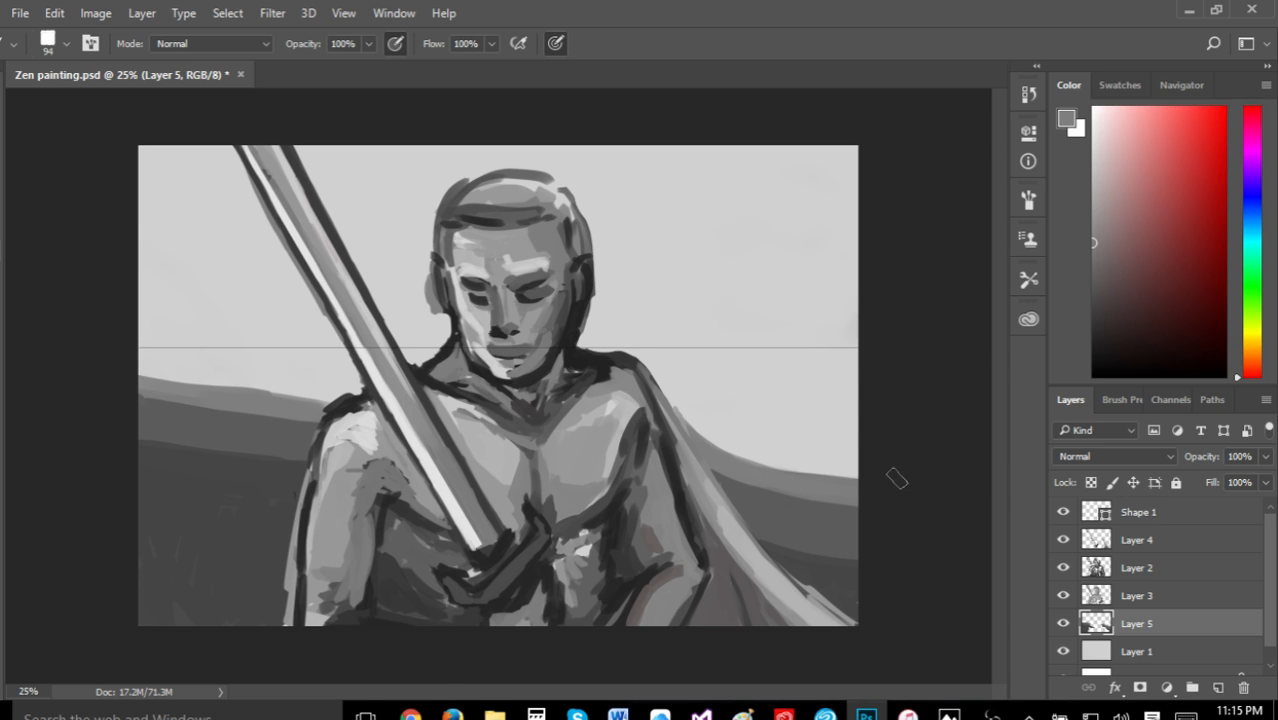
Narrow the lighter band on top of the right hill to a thin rim by painting along it with the sampled hill grey
key(i)
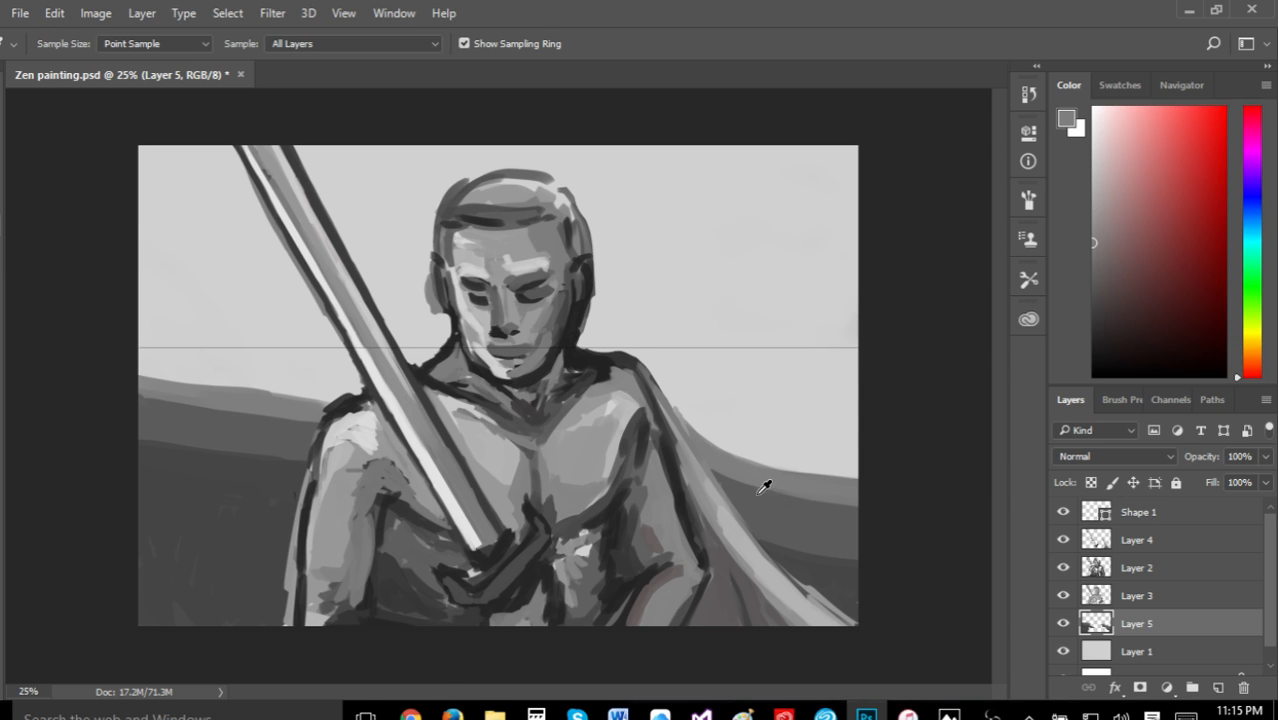
click(775, 505)
key(b)
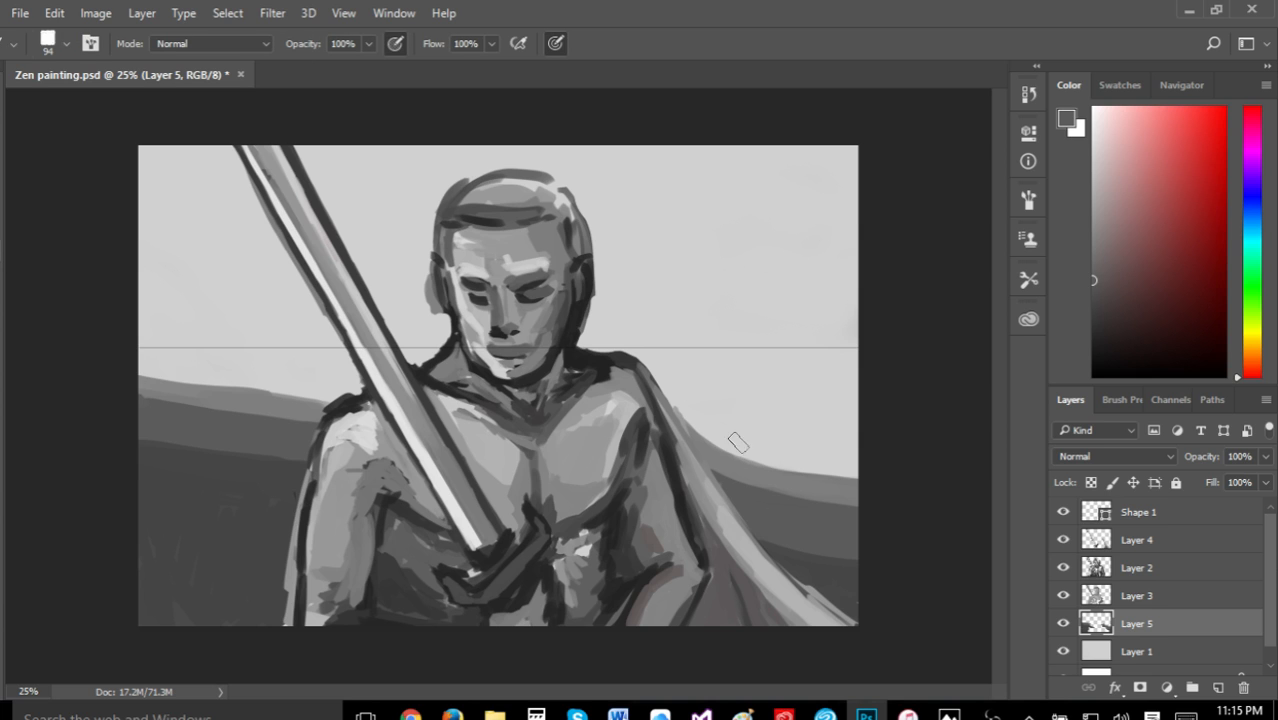
drag(735, 470, 879, 502)
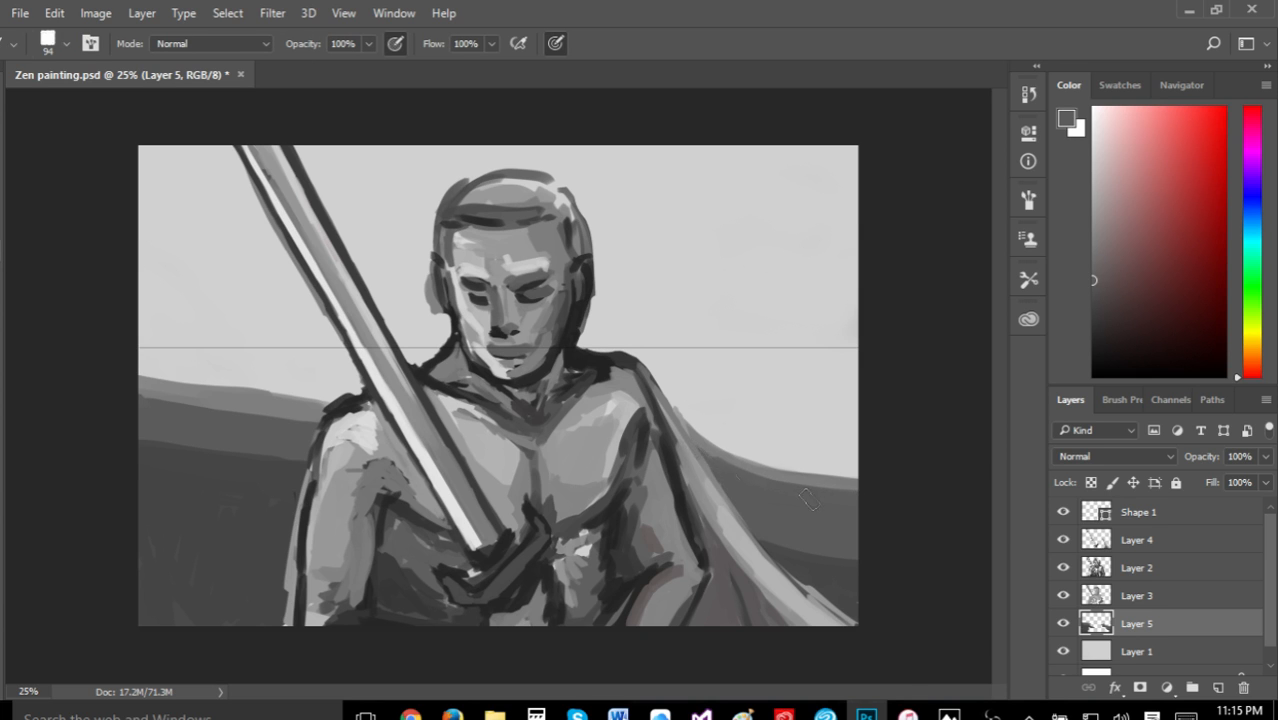
drag(736, 480, 894, 488)
drag(155, 397, 315, 405)
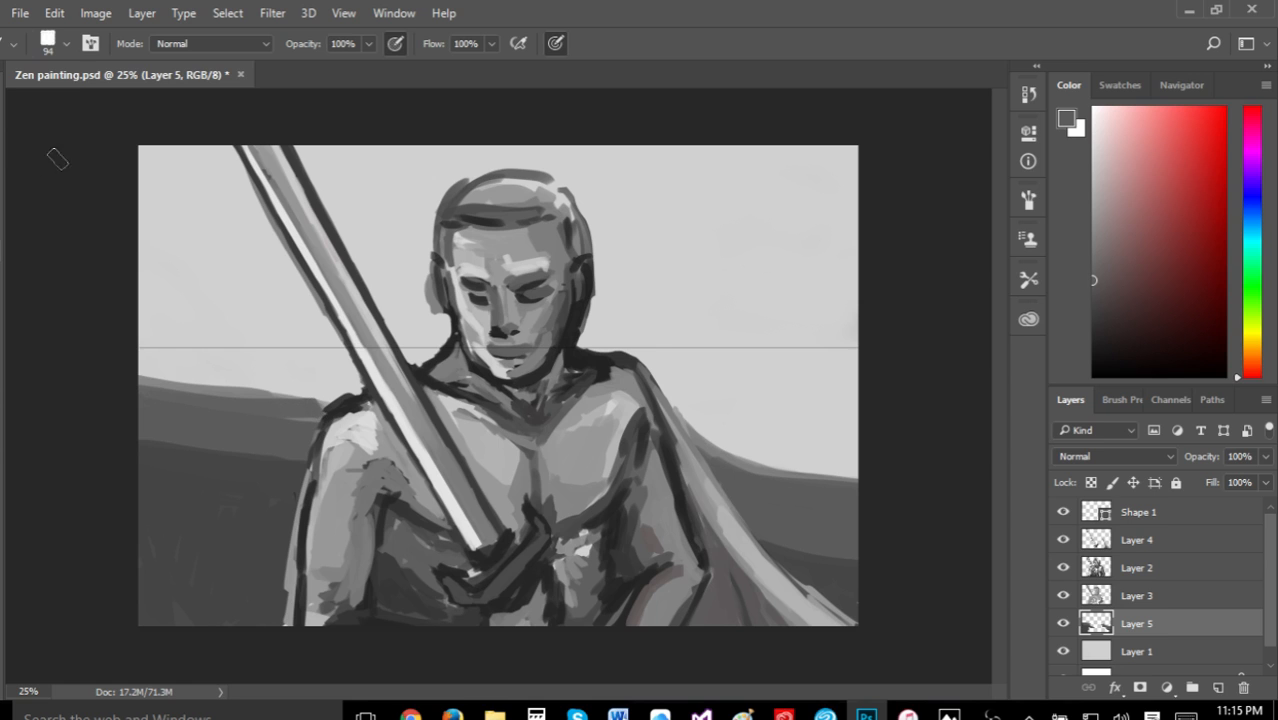
click(54, 13)
click(105, 64)
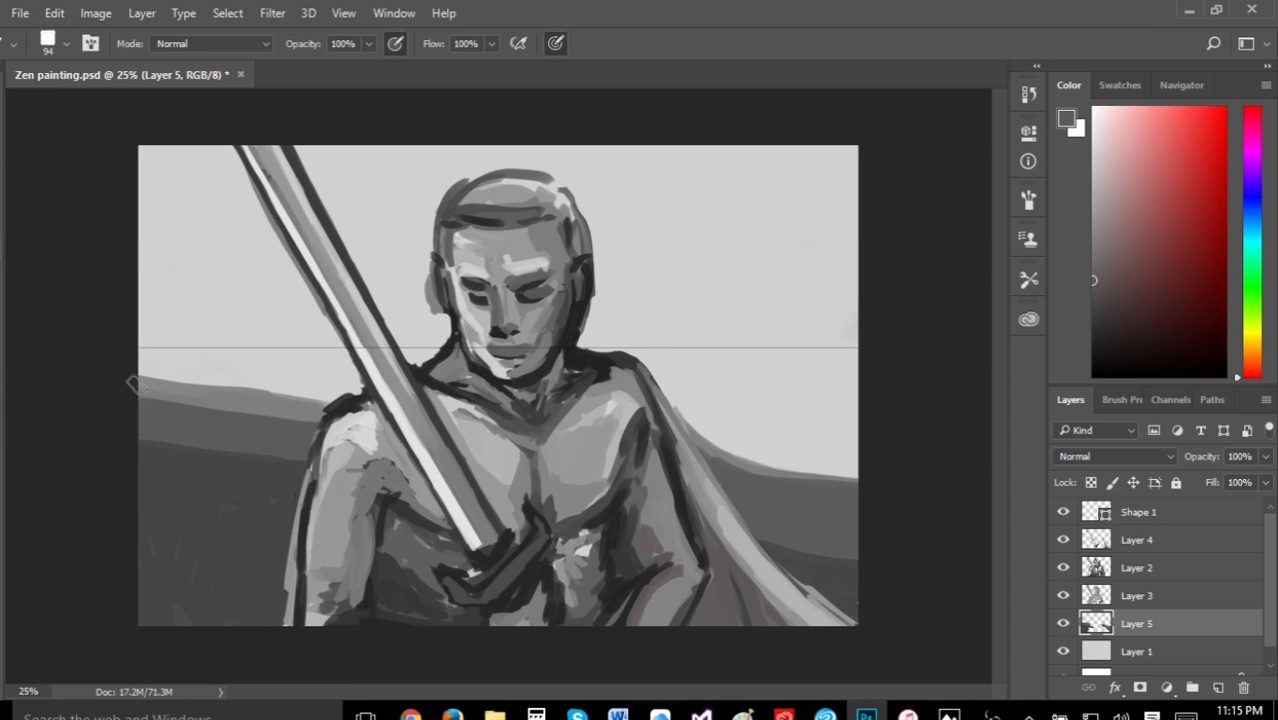
Thin the lighter band along the top of the hill left of the figure with the same hill grey
mouse_move(134, 385)
mouse_down()
mouse_move(284, 429)
mouse_move(167, 408)
mouse_move(260, 420)
mouse_move(241, 428)
mouse_move(162, 406)
mouse_move(300, 423)
mouse_up()
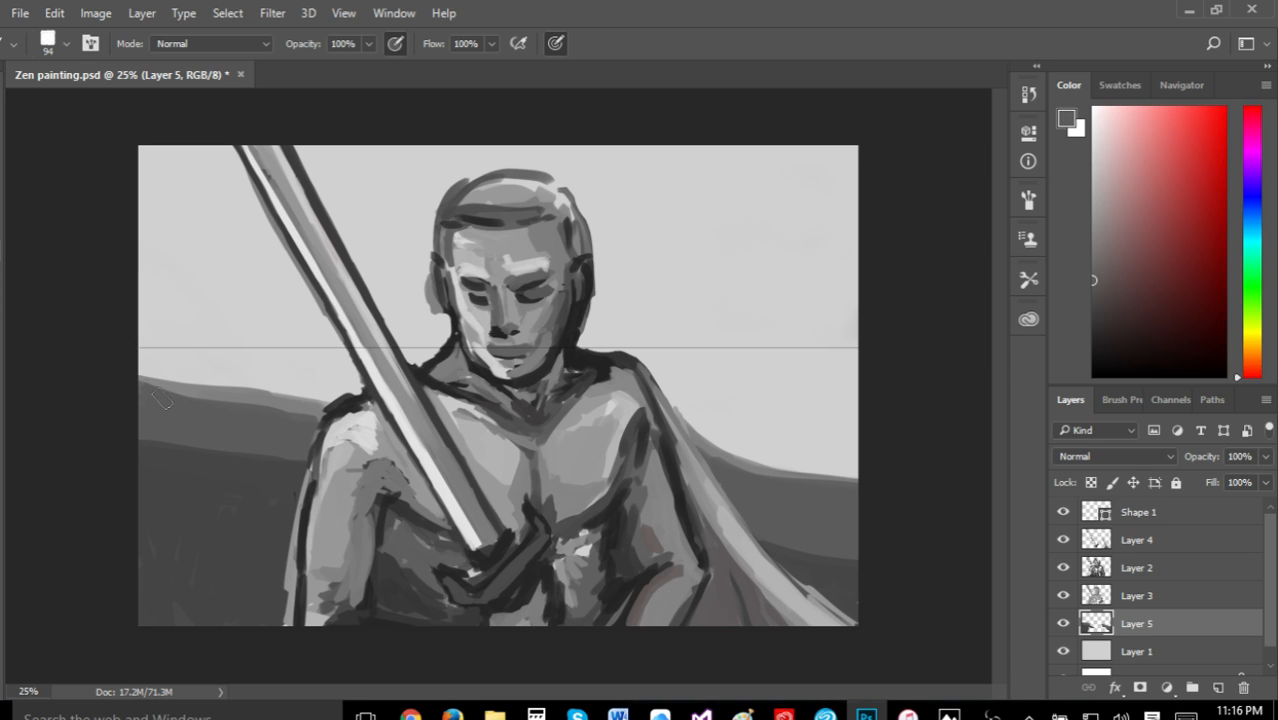
drag(142, 386, 293, 413)
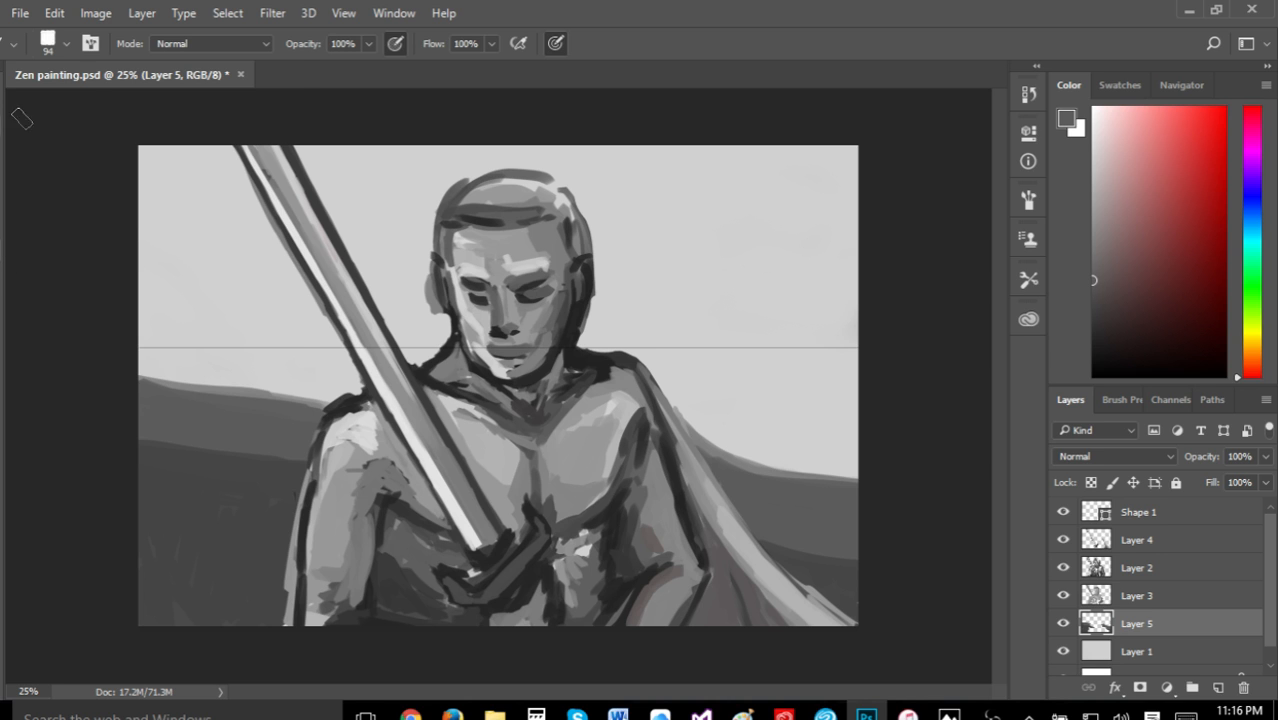
Flip the whole canvas horizontally
click(96, 13)
mouse_move(240, 189)
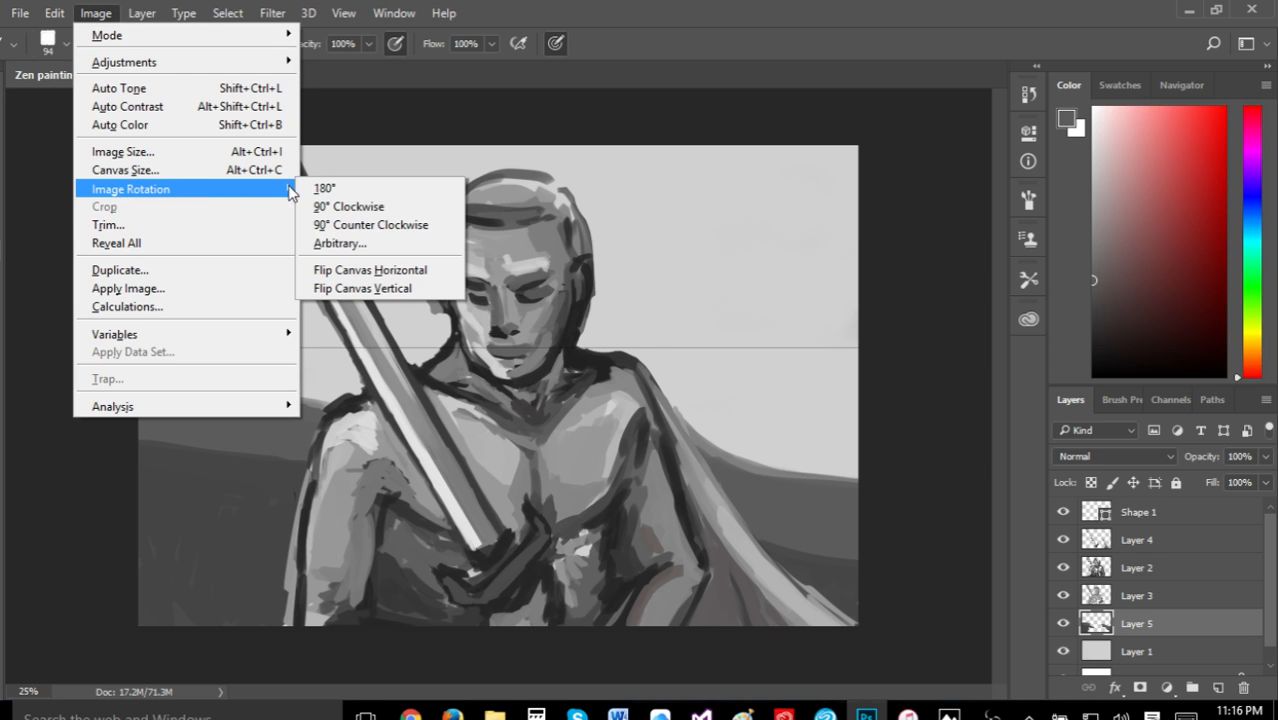
click(428, 275)
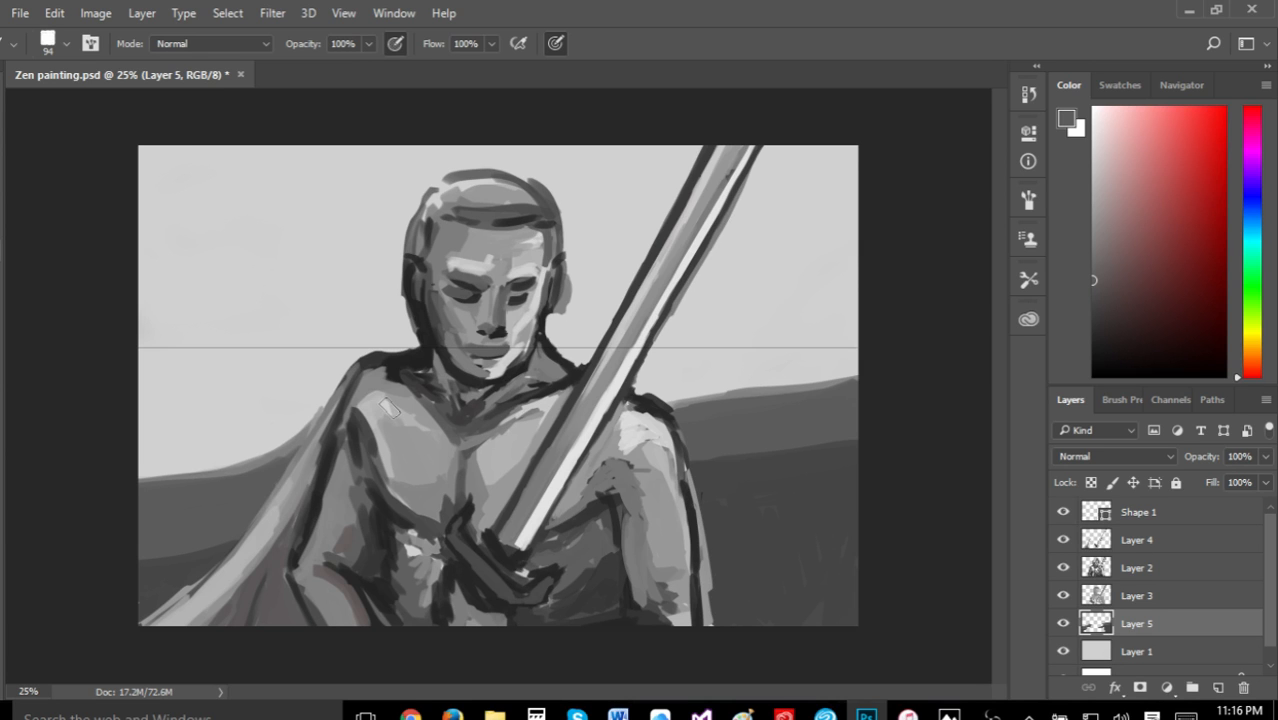
Sample the dark ground grey and paint it over the entire hill left of the figure, up to its top edge
key(i)
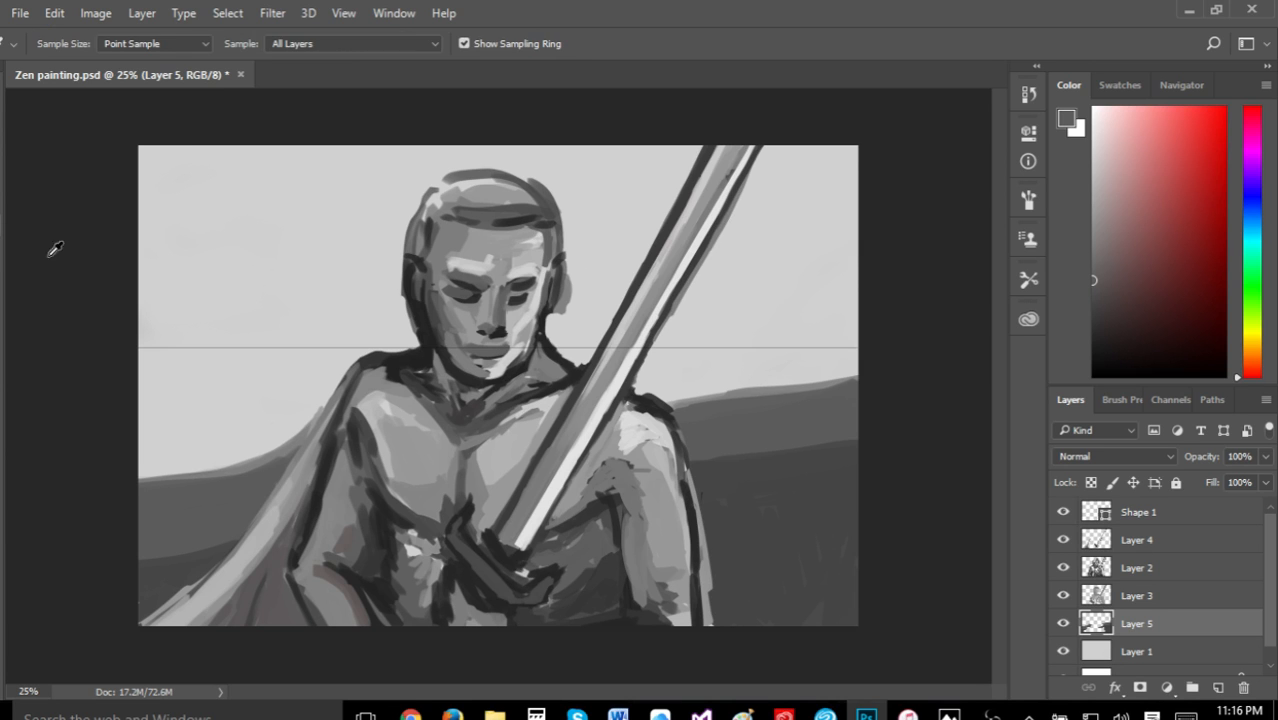
click(190, 566)
key(b)
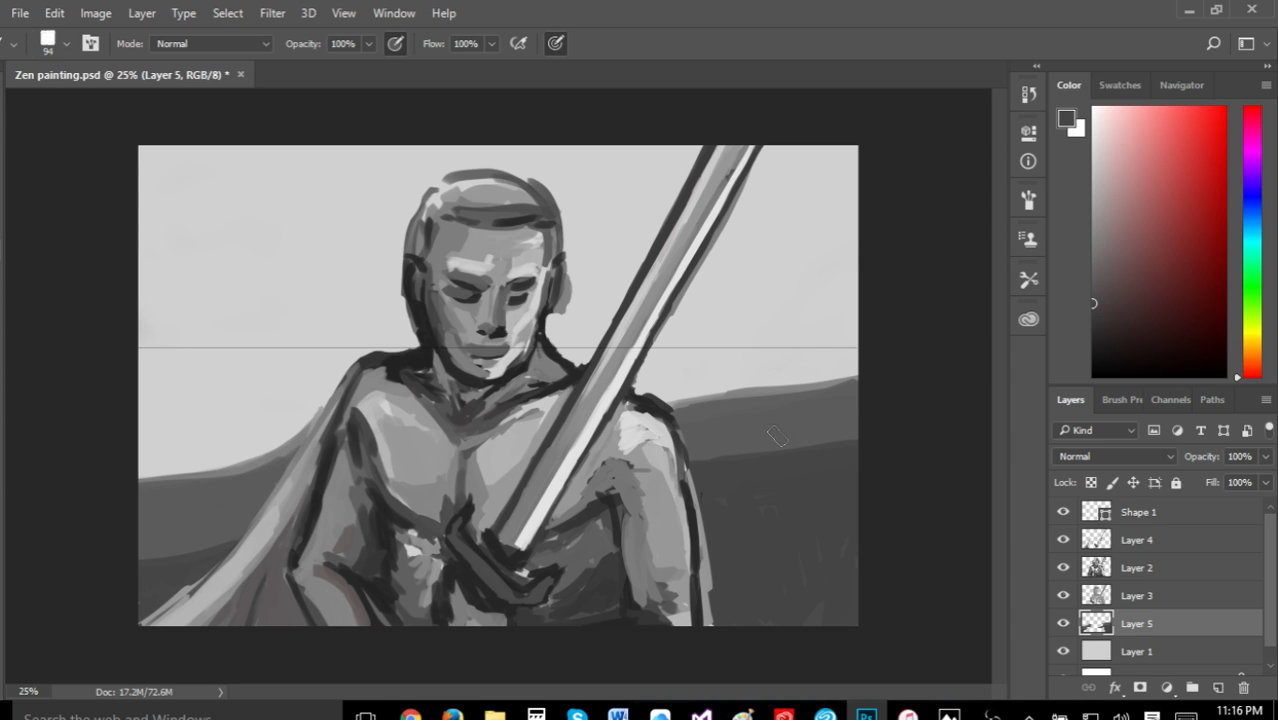
mouse_move(163, 503)
mouse_down()
mouse_move(228, 483)
mouse_move(250, 499)
mouse_move(245, 519)
mouse_move(288, 463)
mouse_move(218, 501)
mouse_move(181, 506)
mouse_move(247, 490)
mouse_move(147, 511)
mouse_move(257, 476)
mouse_move(154, 495)
mouse_move(305, 441)
mouse_up()
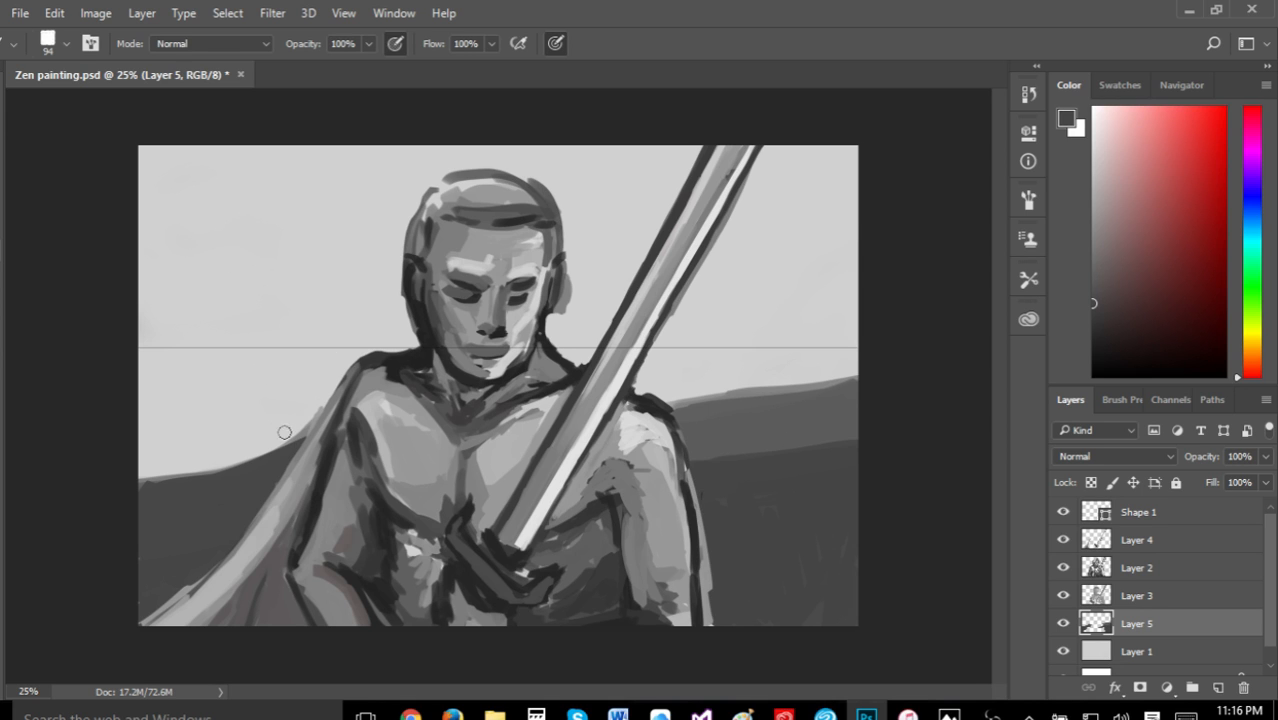
Erase the top of the dark hill left of the figure into a lower slope, and cut back the right hill's top edge
mouse_move(295, 442)
mouse_down()
mouse_move(129, 507)
mouse_move(200, 486)
mouse_move(146, 488)
mouse_move(206, 469)
mouse_move(142, 492)
mouse_up()
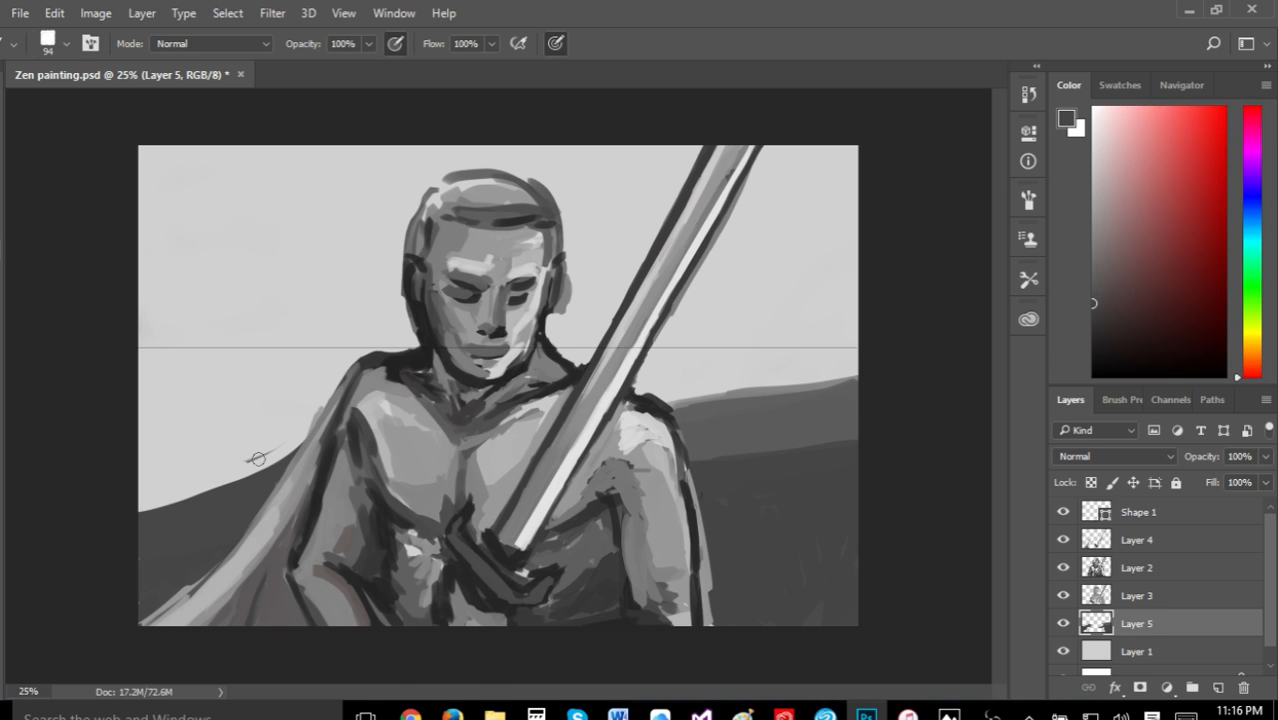
mouse_move(258, 459)
mouse_down()
mouse_move(323, 419)
mouse_move(260, 469)
mouse_move(144, 506)
mouse_move(296, 453)
mouse_move(152, 497)
mouse_move(280, 470)
mouse_move(316, 444)
mouse_up()
mouse_move(162, 502)
mouse_down()
mouse_move(297, 458)
mouse_move(202, 493)
mouse_move(259, 468)
mouse_up()
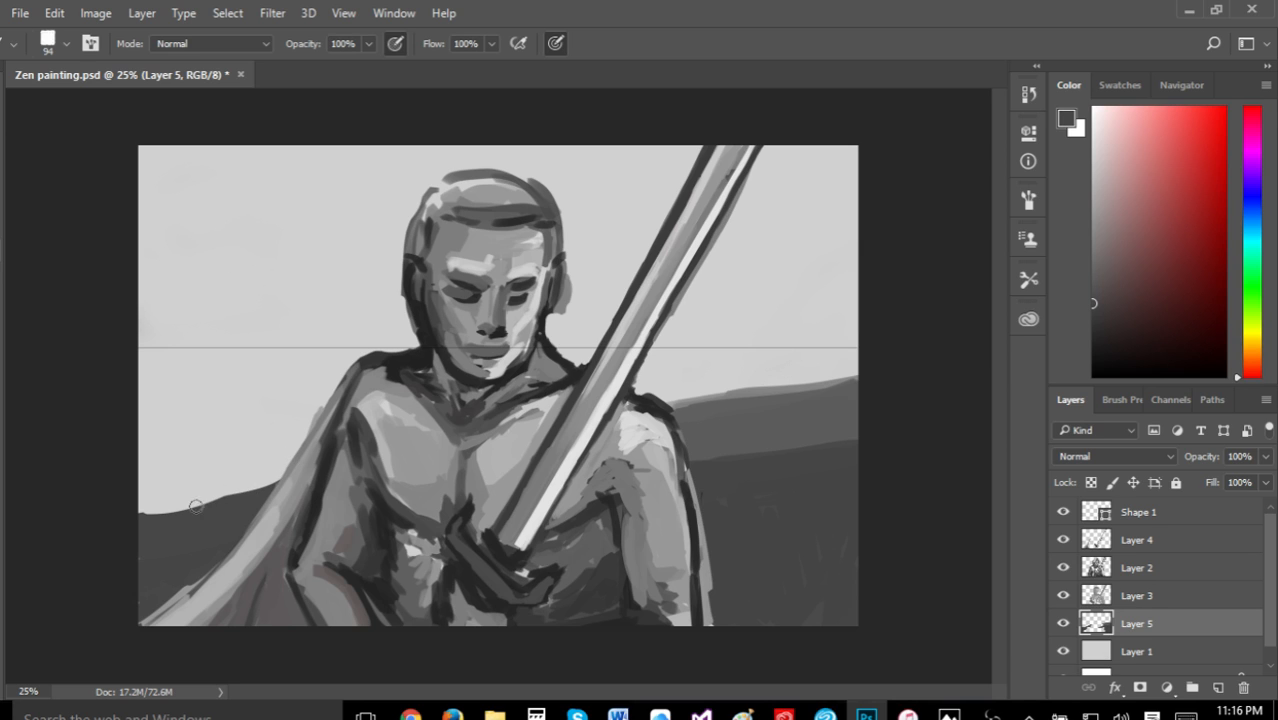
mouse_move(196, 506)
mouse_down()
mouse_move(260, 487)
mouse_move(70, 540)
mouse_up()
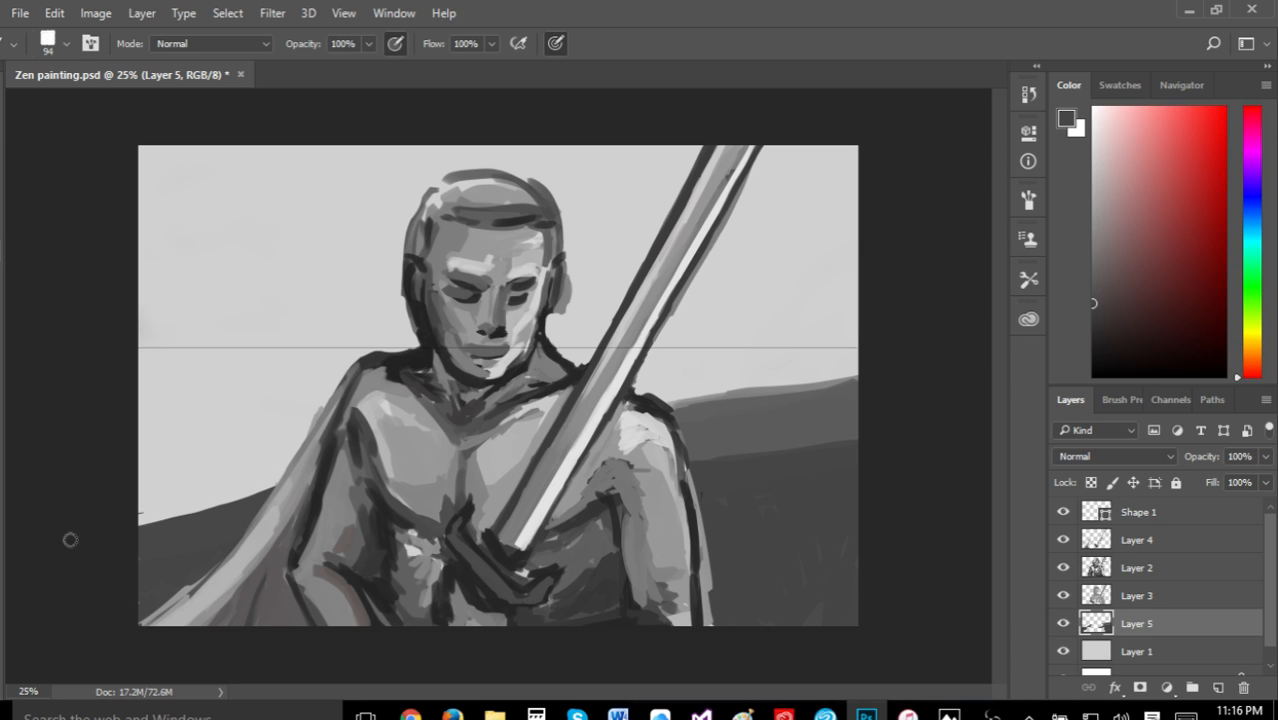
mouse_move(715, 397)
mouse_down()
mouse_move(828, 381)
mouse_move(709, 429)
mouse_move(809, 400)
mouse_move(727, 416)
mouse_up()
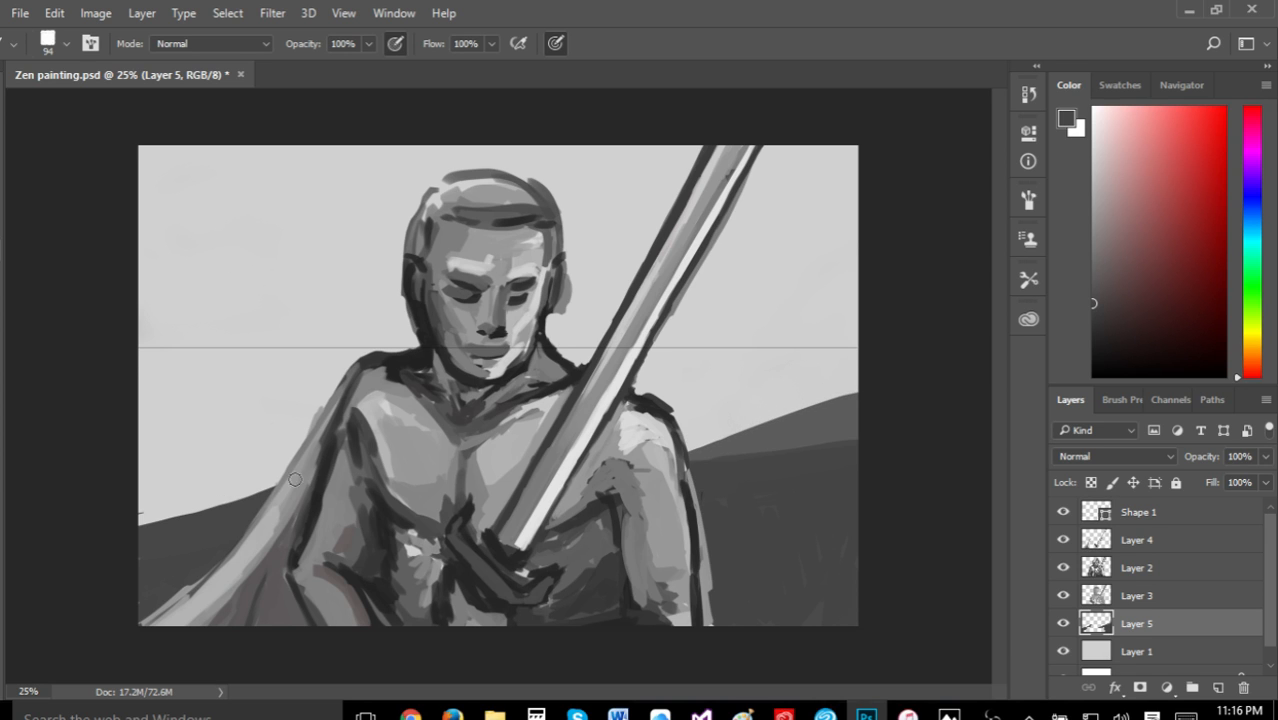
Erase the top edges of the hills on both sides of the figure into lower slopes
mouse_move(843, 379)
mouse_down()
mouse_move(741, 414)
mouse_move(848, 399)
mouse_move(720, 430)
mouse_move(900, 390)
mouse_move(720, 432)
mouse_move(912, 392)
mouse_move(722, 436)
mouse_up()
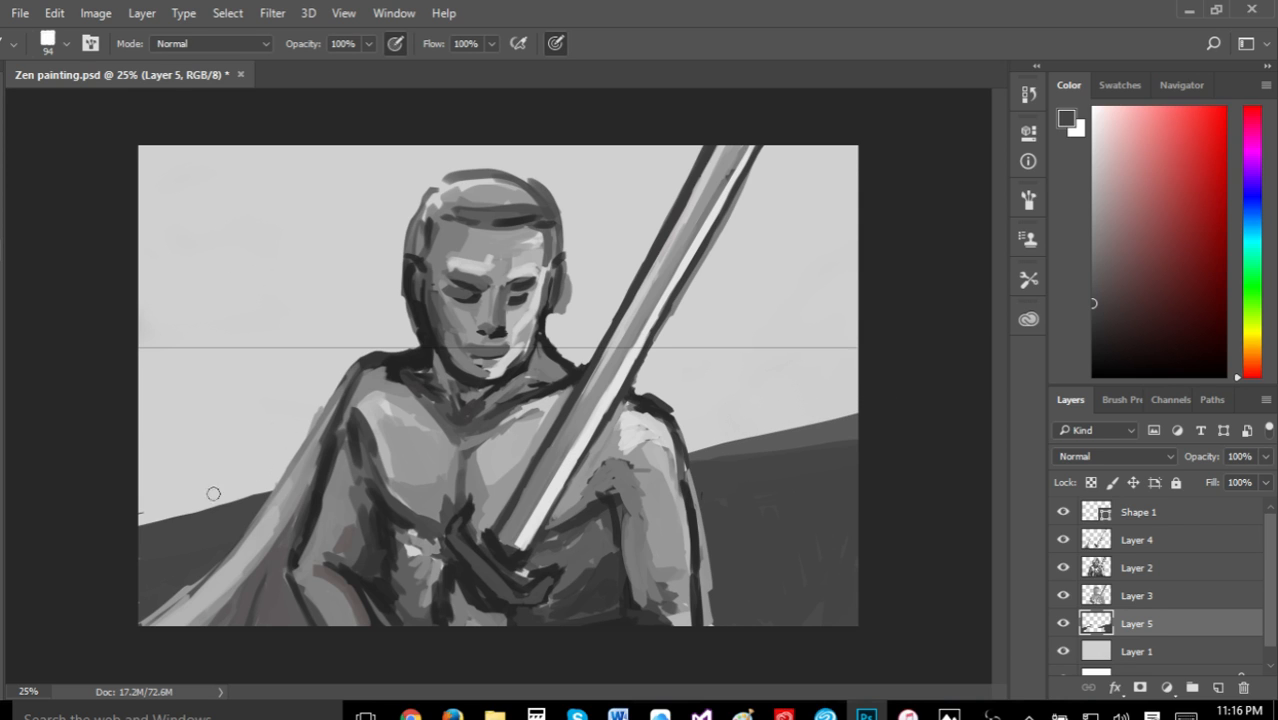
mouse_move(213, 494)
mouse_down()
mouse_move(141, 533)
mouse_move(311, 476)
mouse_move(160, 515)
mouse_up()
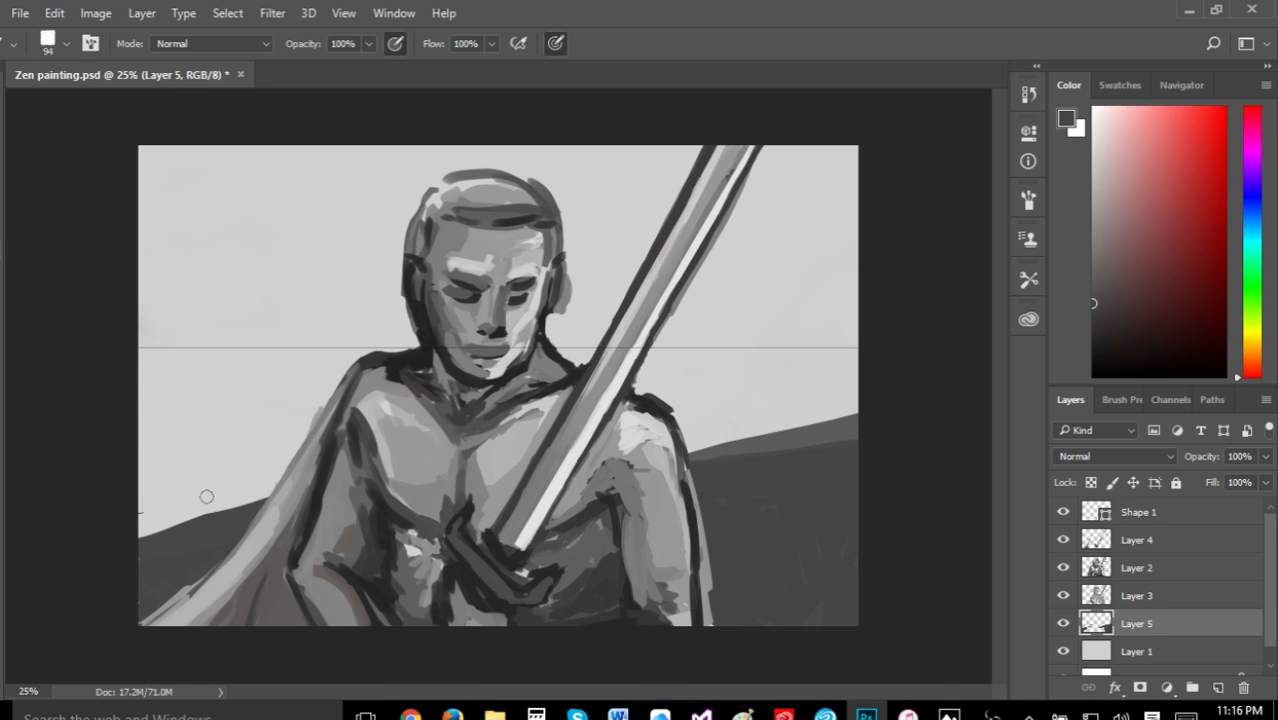
mouse_move(223, 496)
mouse_down()
mouse_move(238, 510)
mouse_move(94, 534)
mouse_move(253, 508)
mouse_move(87, 545)
mouse_move(140, 536)
mouse_up()
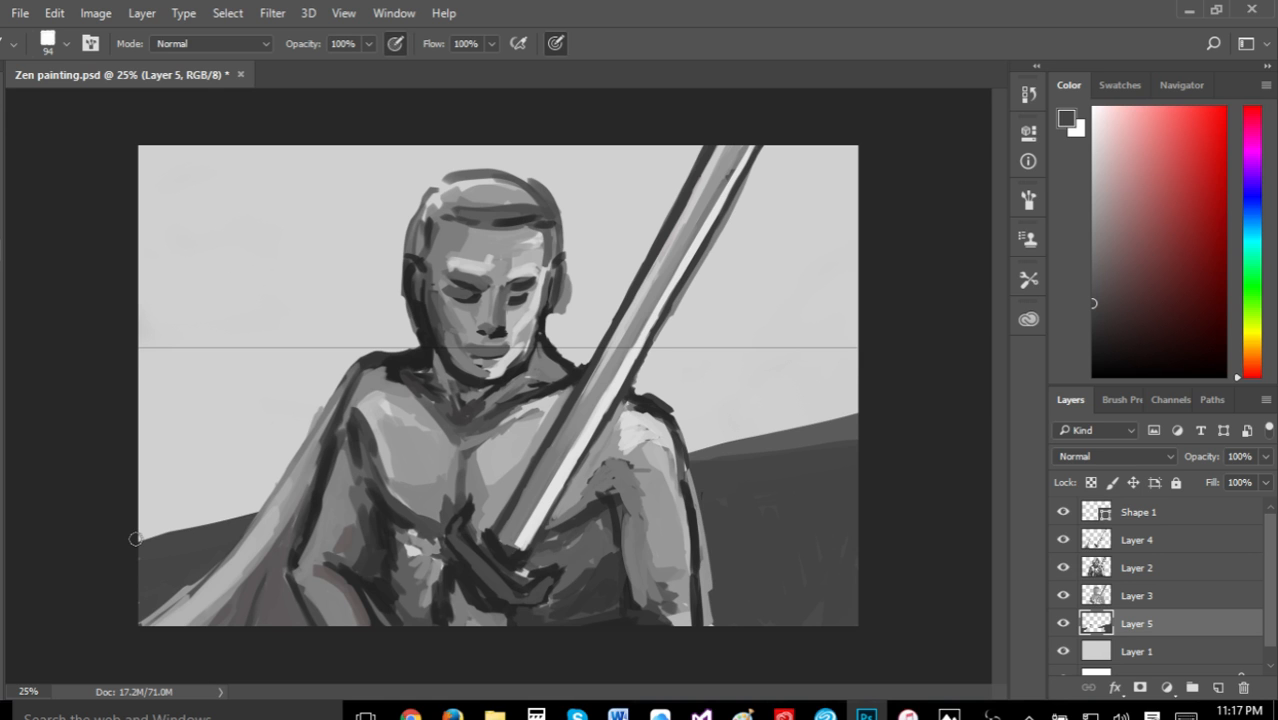
Flip the whole canvas horizontally so the sword points to the upper left
click(96, 13)
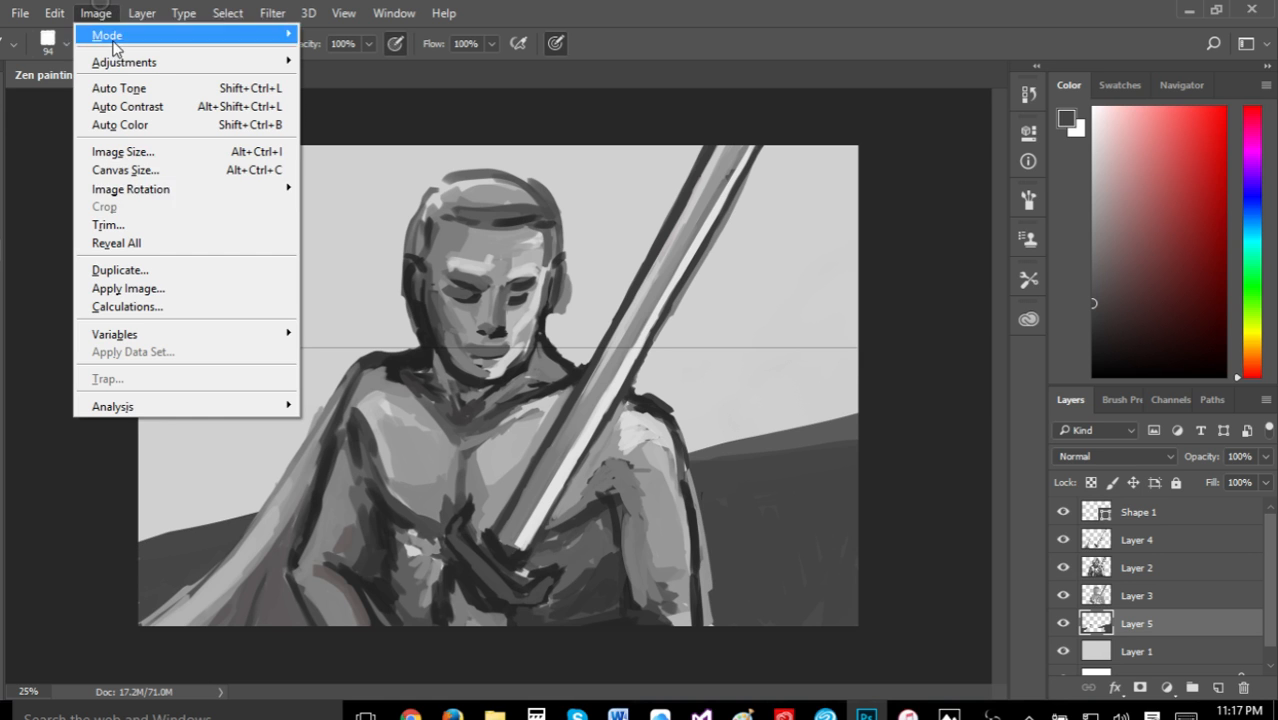
mouse_move(175, 195)
click(360, 288)
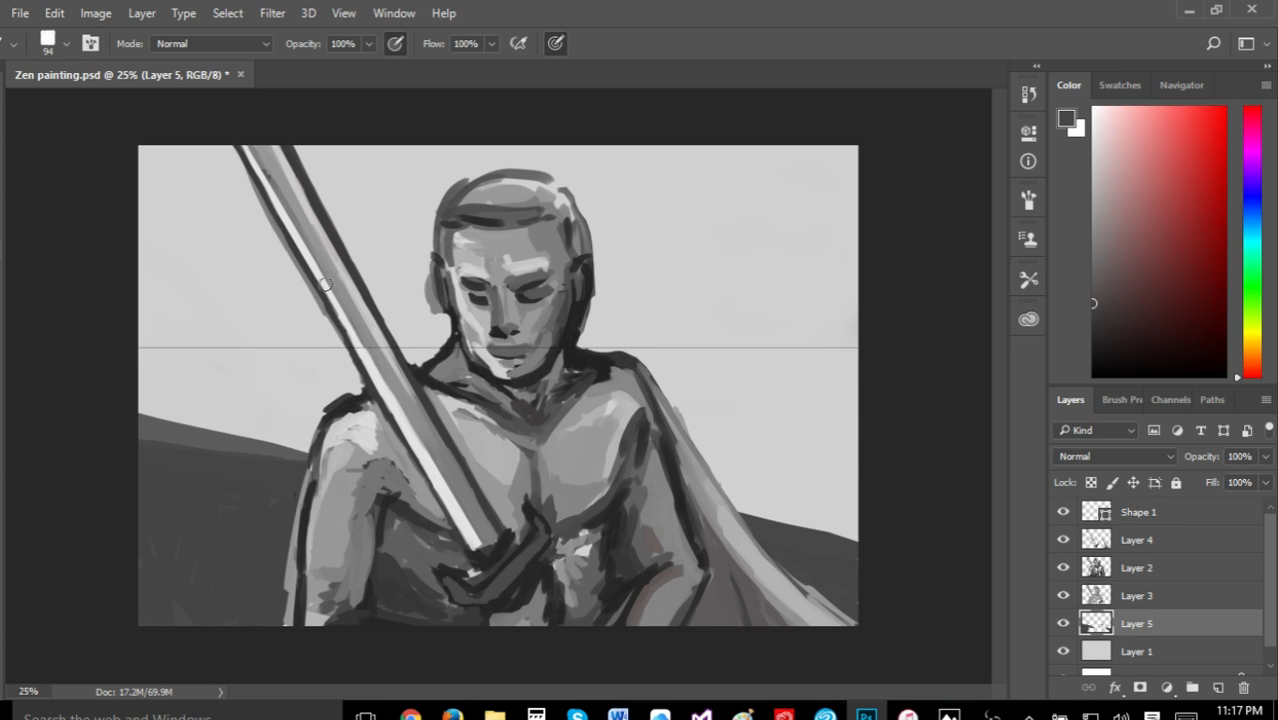
mouse_move(948, 714)
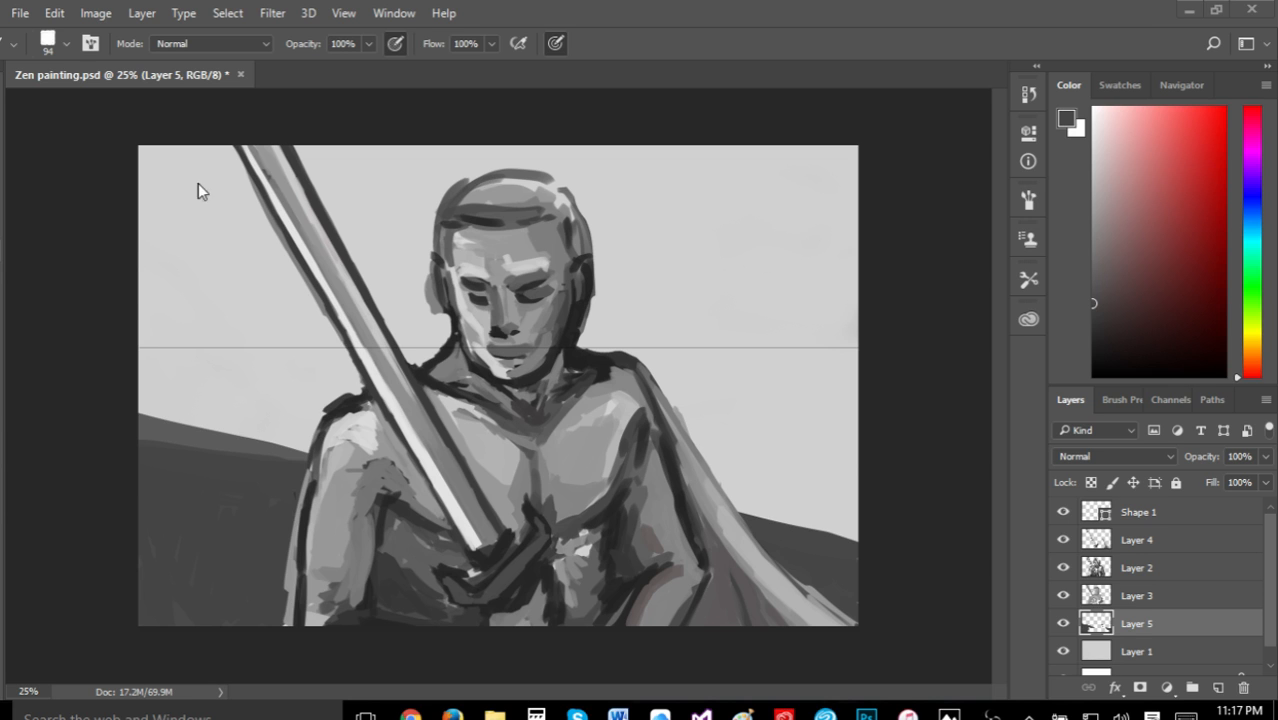
Choose a near-black foreground colour and add a new layer directly above the hill layer
key(i)
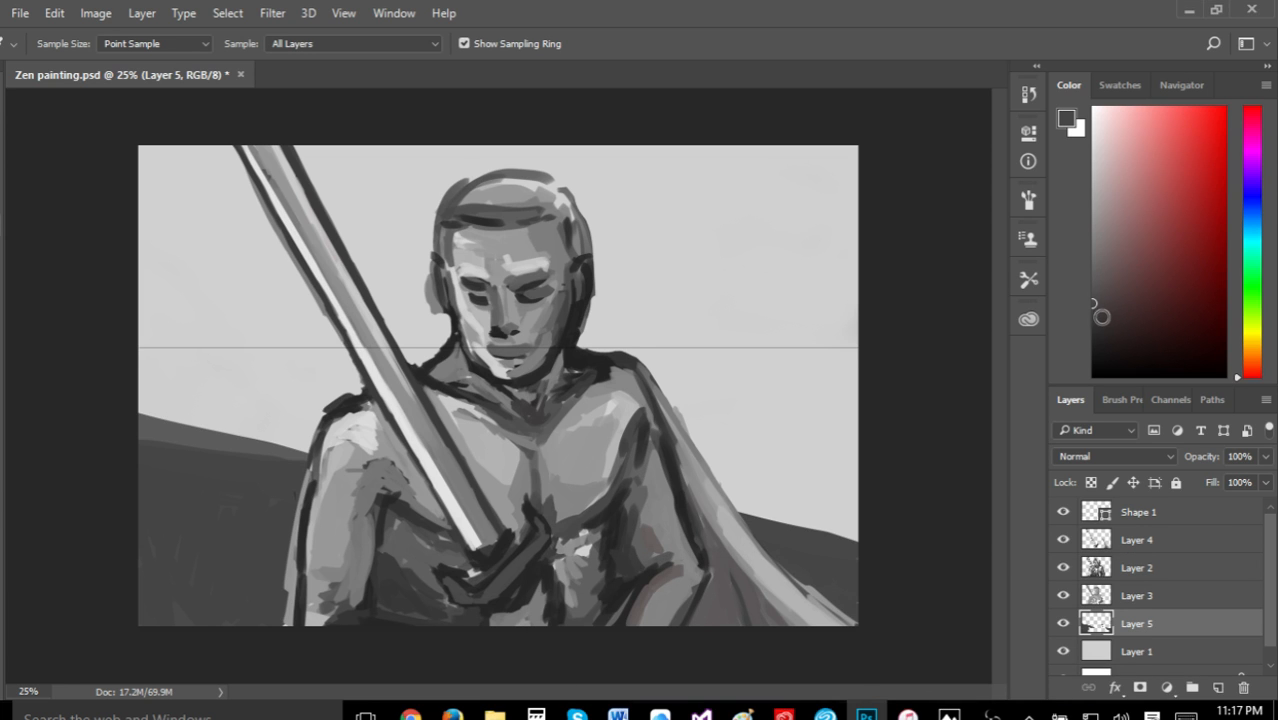
mouse_move(1099, 318)
mouse_down()
mouse_move(1094, 306)
mouse_move(1062, 354)
mouse_up()
key(b)
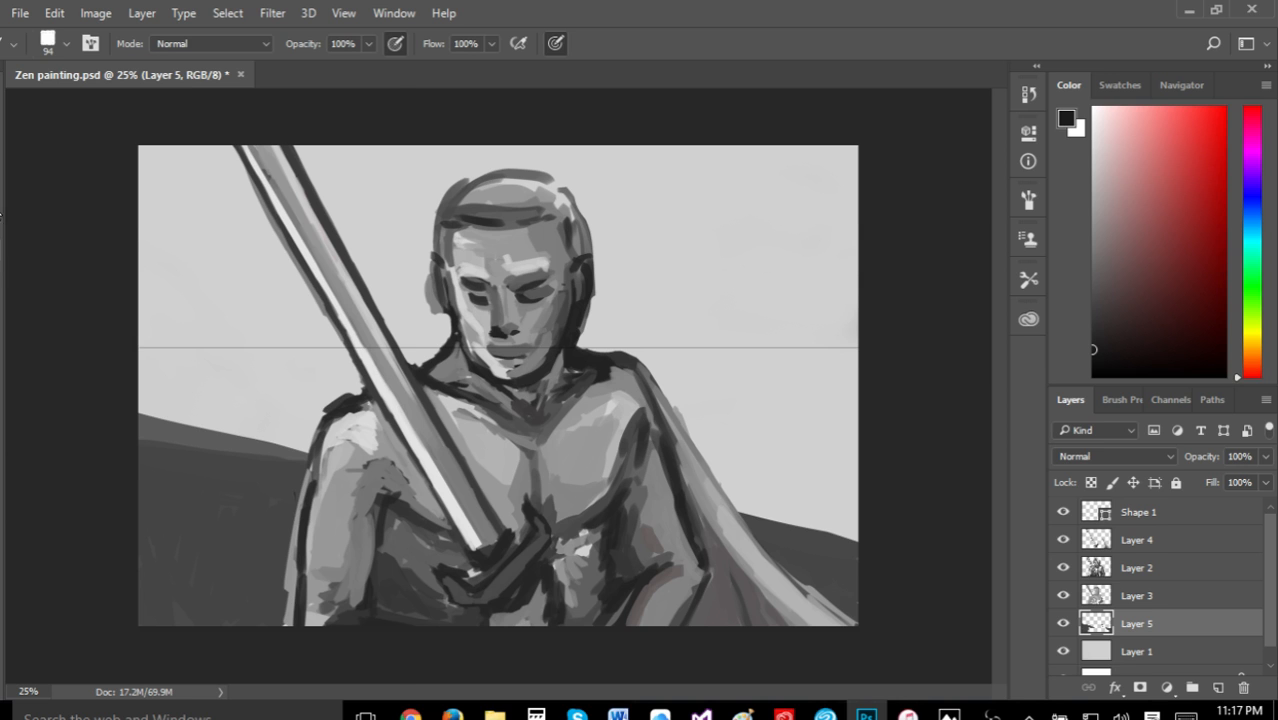
click(152, 12)
mouse_move(190, 12)
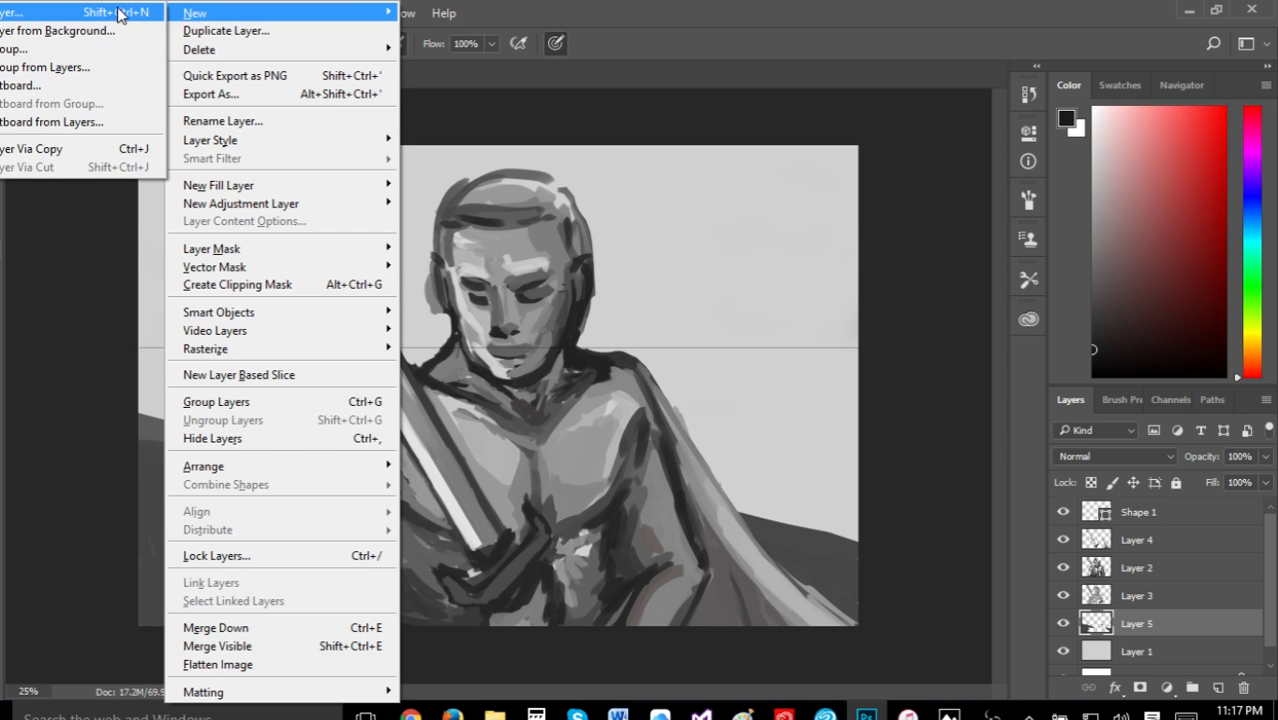
click(118, 12)
key(Return)
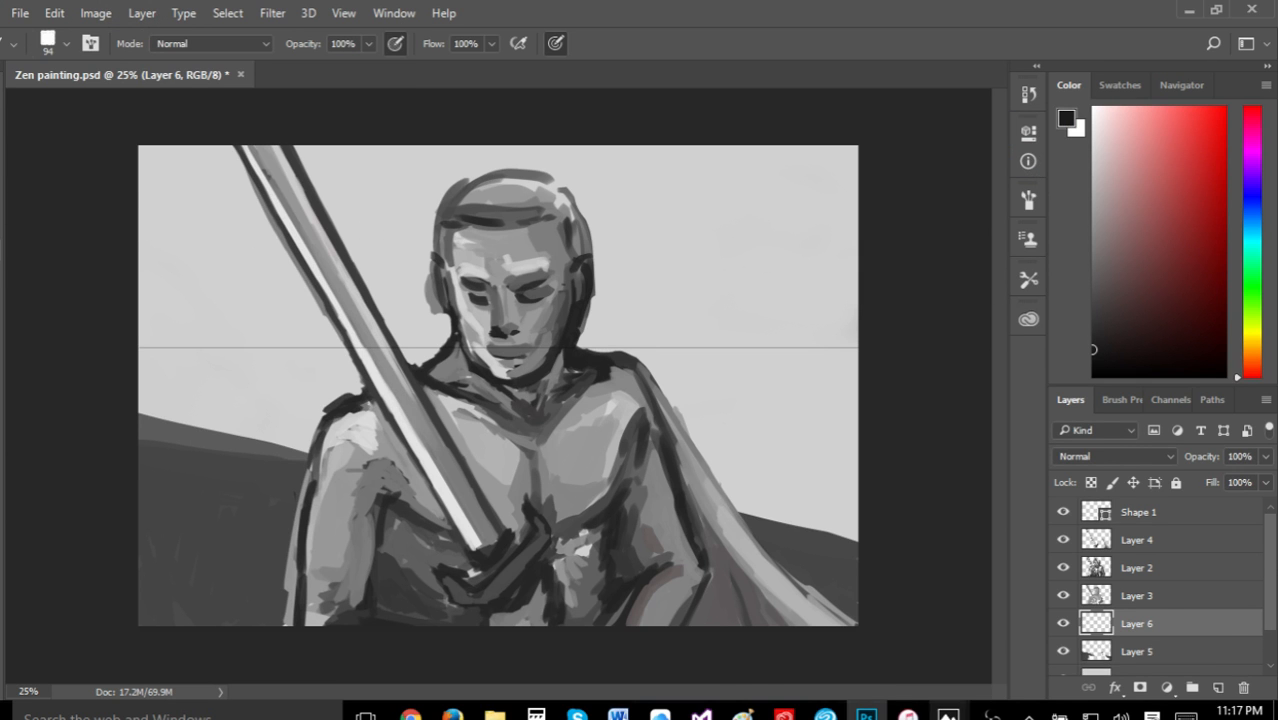
mouse_move(948, 713)
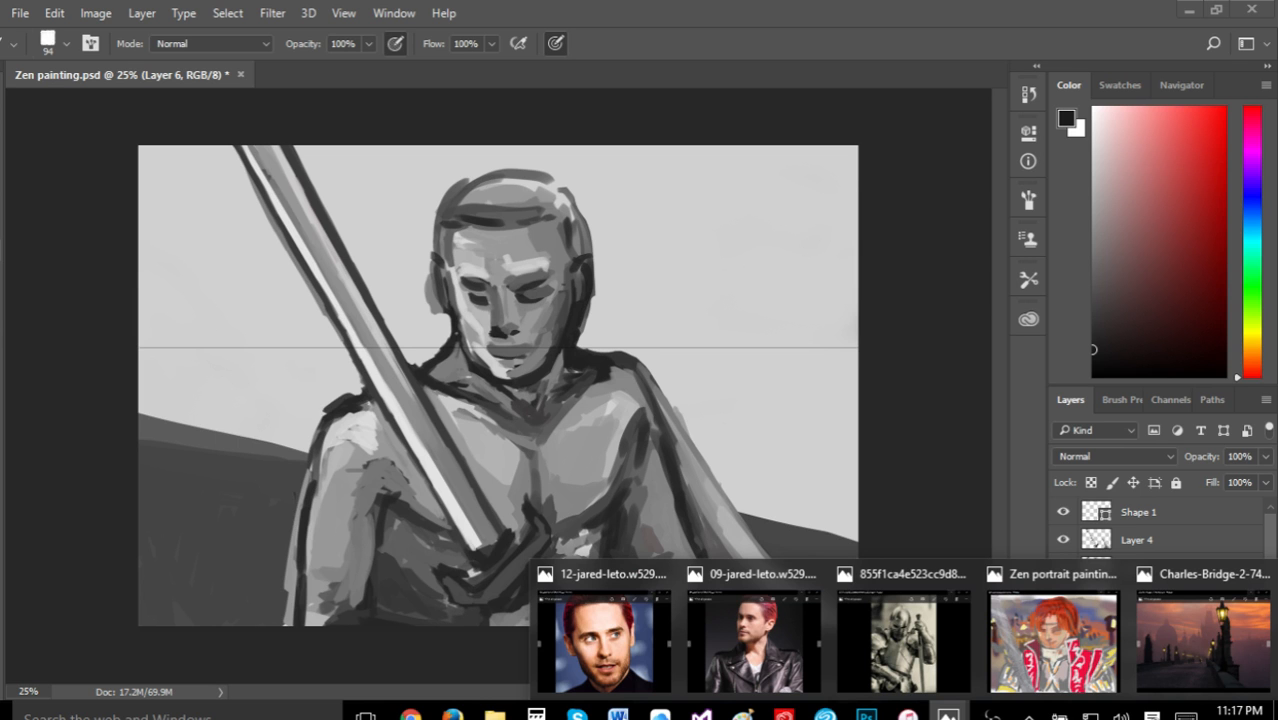
mouse_move(908, 713)
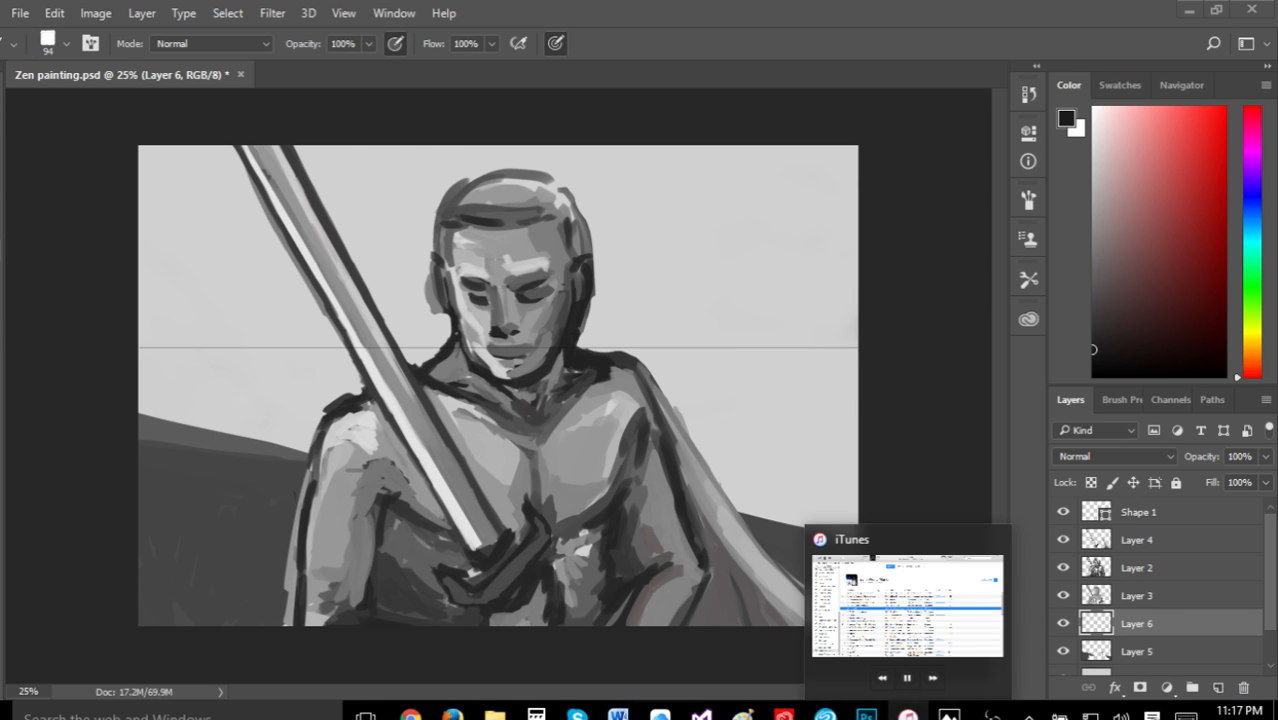
click(930, 605)
mouse_move(948, 713)
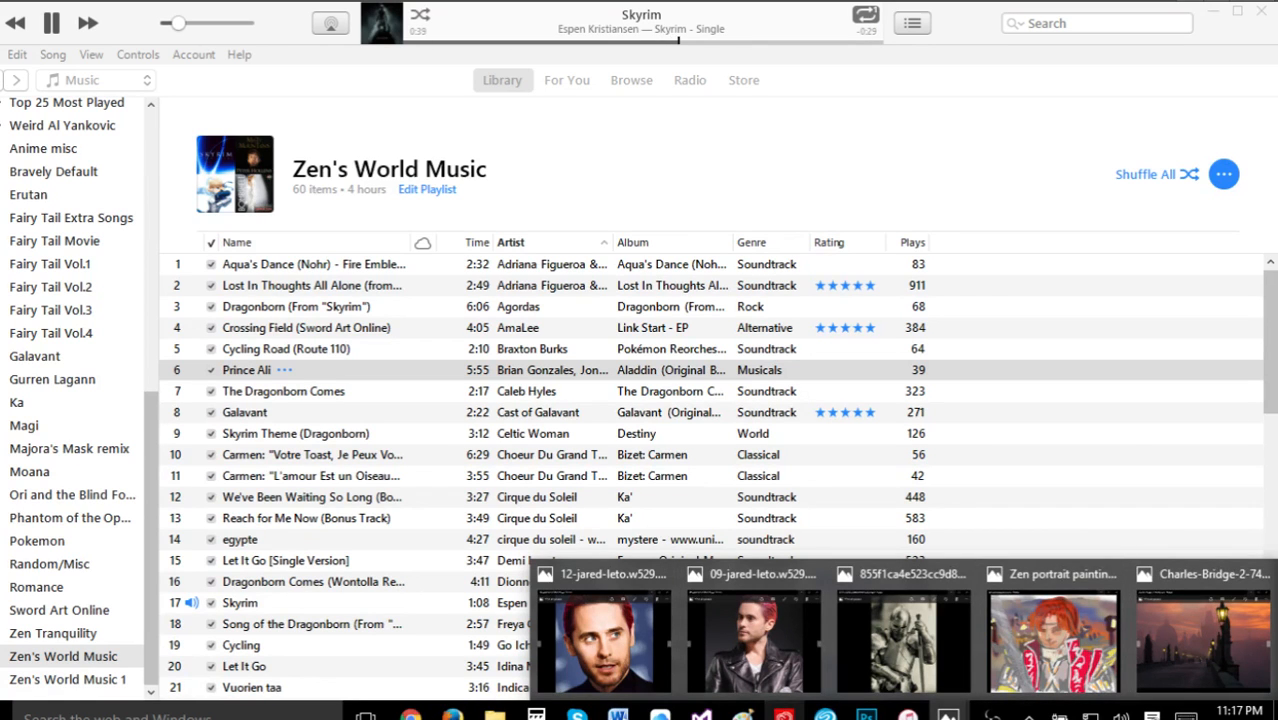
click(866, 714)
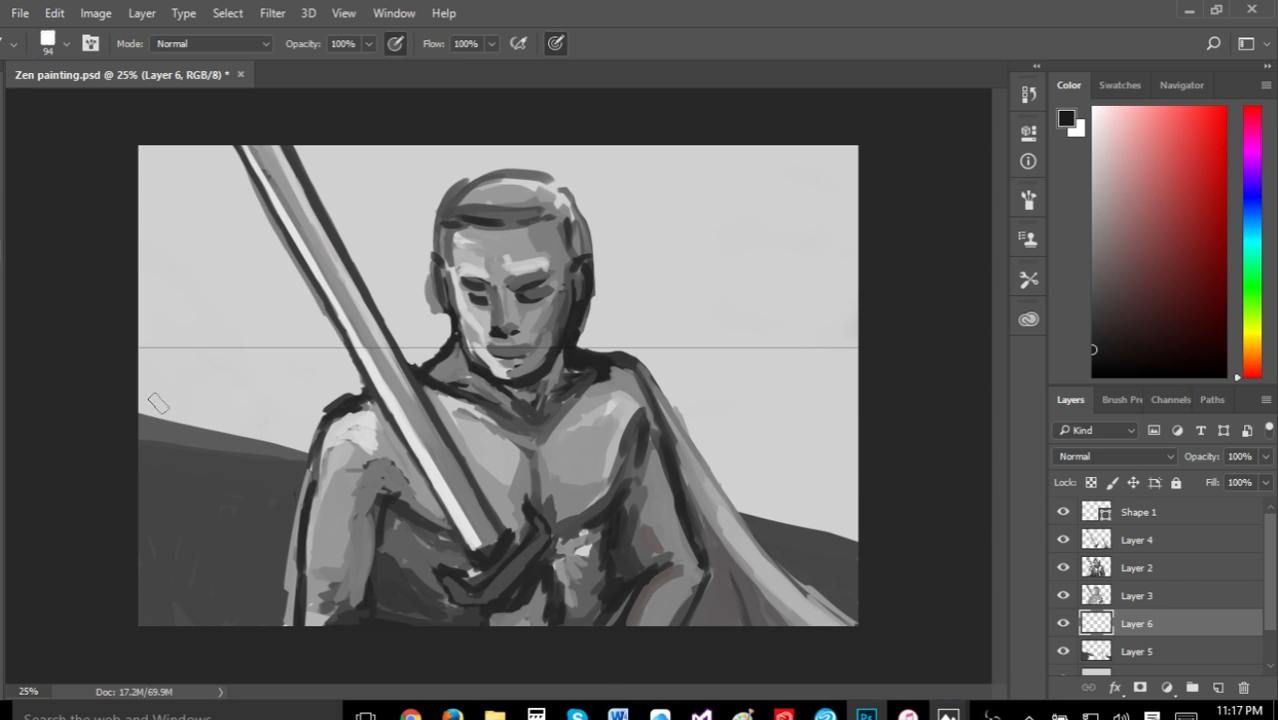
mouse_move(760, 242)
mouse_down()
mouse_move(754, 388)
mouse_move(751, 249)
mouse_move(758, 508)
mouse_up()
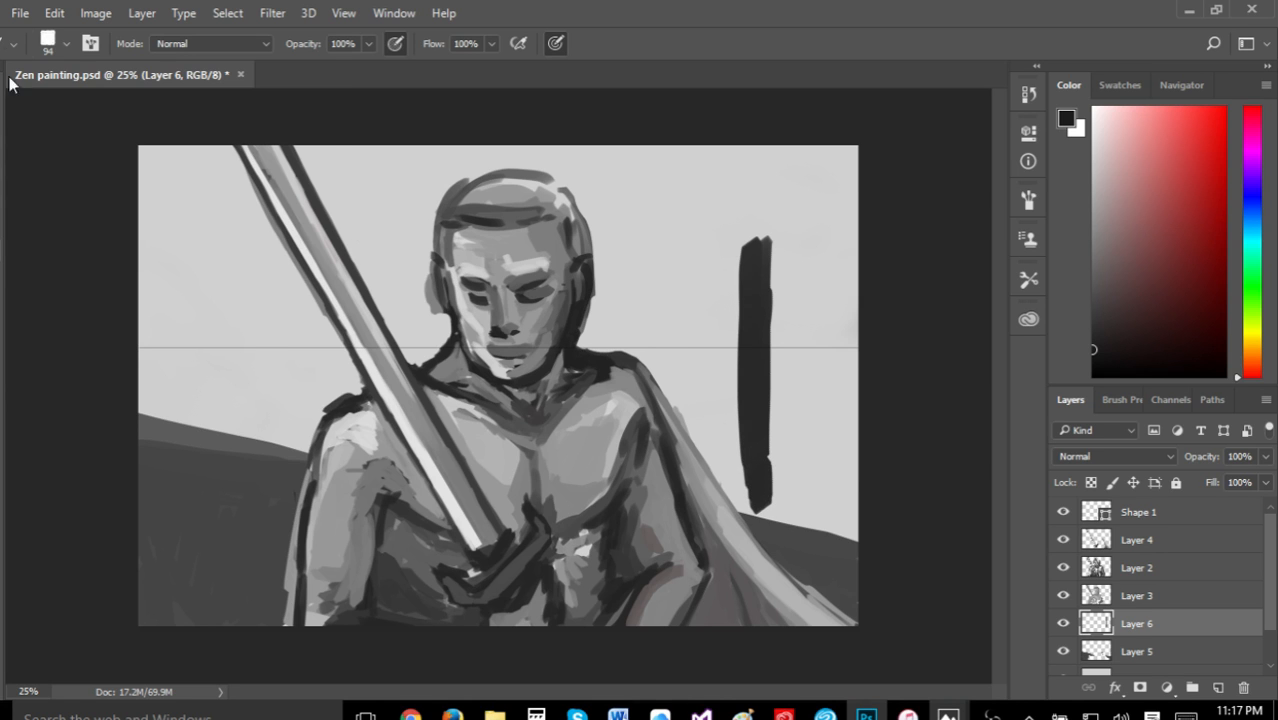
click(54, 13)
click(88, 30)
Reduce the brush size to 48 px
click(60, 45)
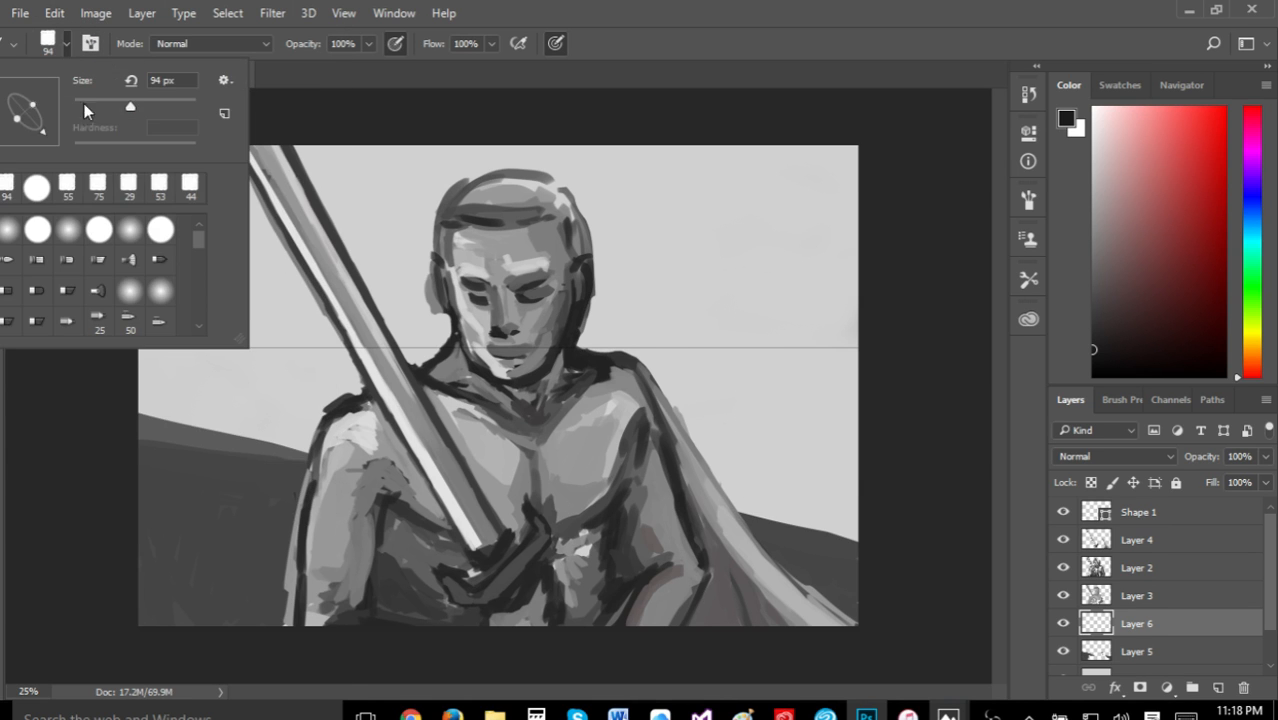
click(864, 340)
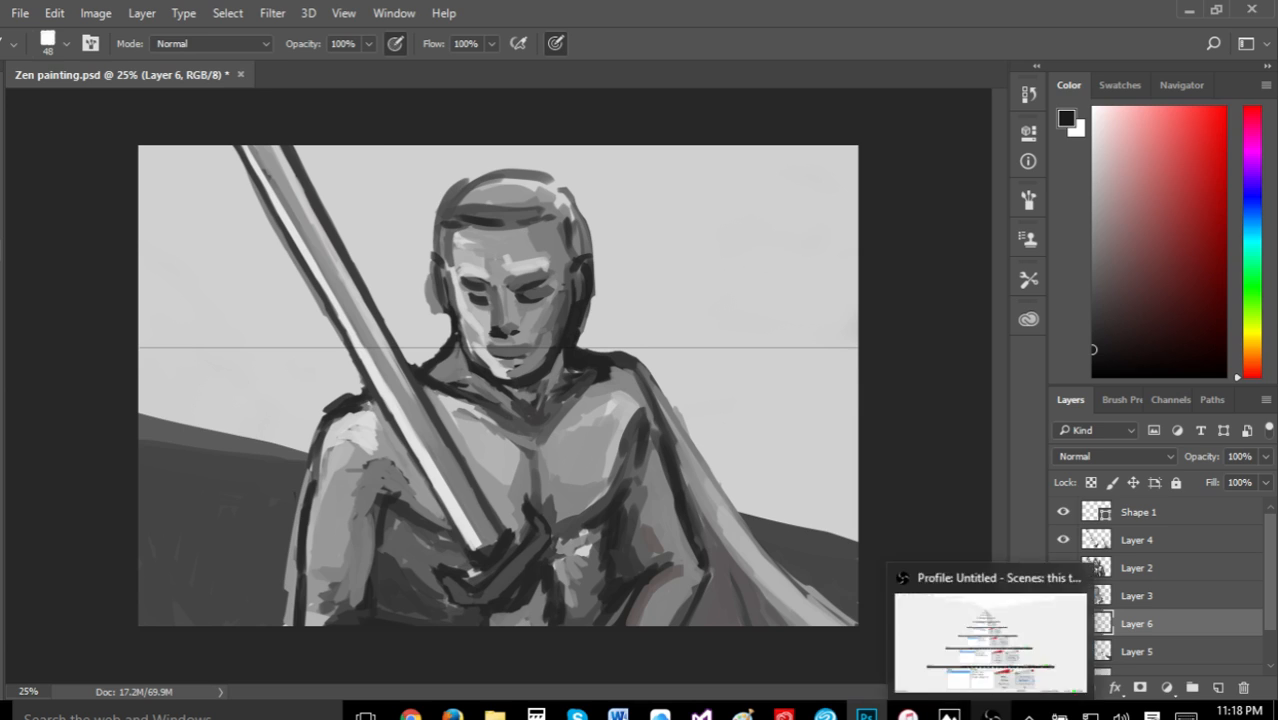
click(990, 713)
click(990, 713)
mouse_move(948, 713)
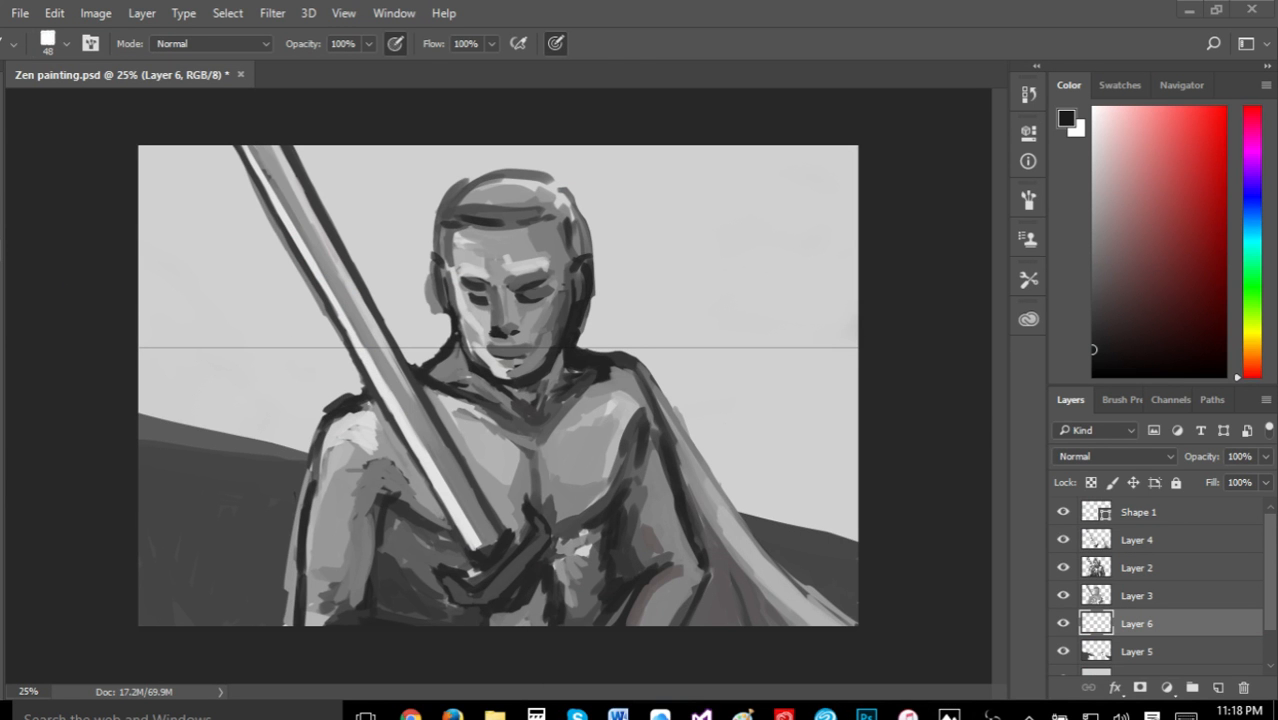
Switch to the Line tool in Pixels mode and set the line weight to 60 px
key(u)
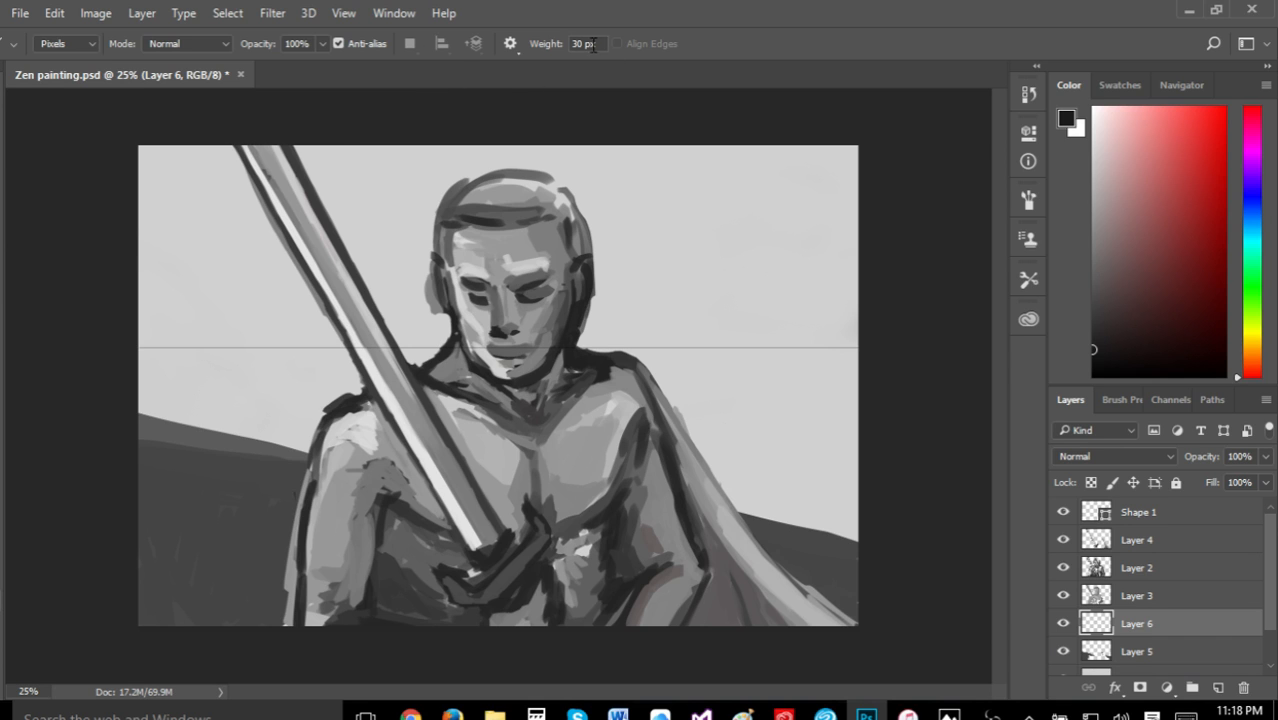
click(588, 44)
text(60px)
mouse_move(948, 714)
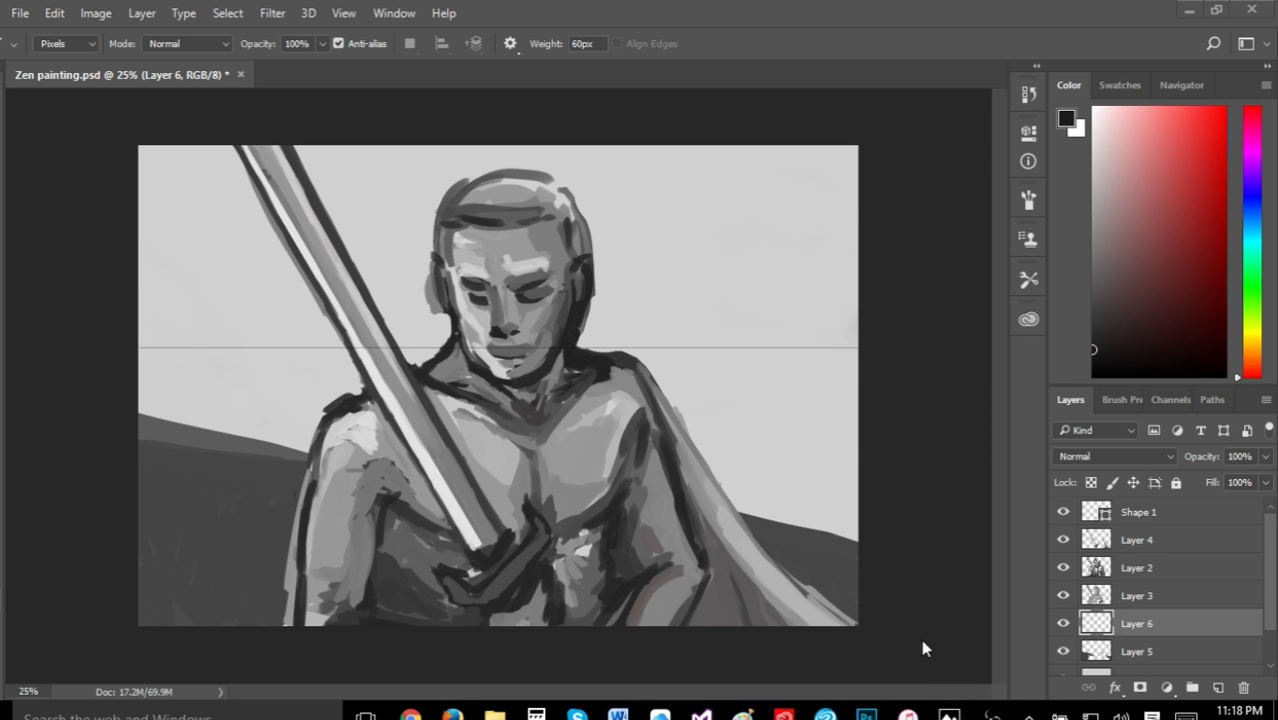
Draw one vertical near-black post in the sky on each side of the figure, the right one about 3.8 in long
click(806, 495)
drag(808, 494, 806, 223)
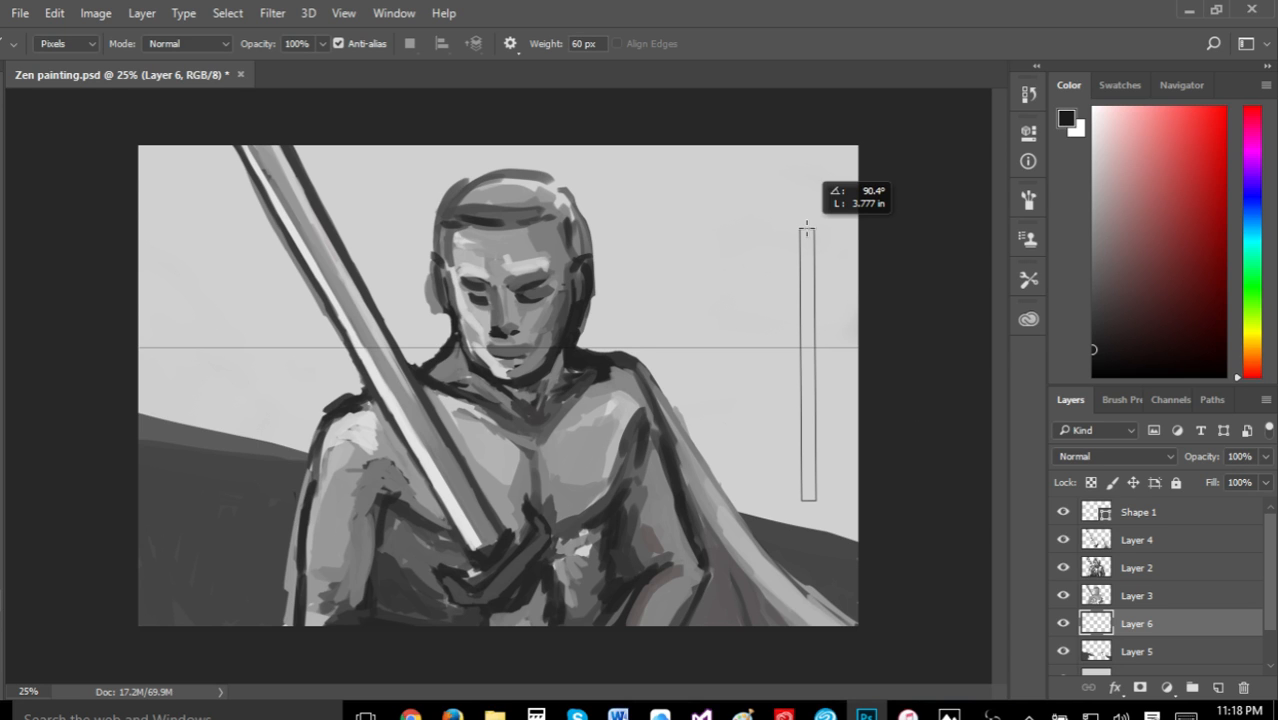
drag(806, 223, 806, 223)
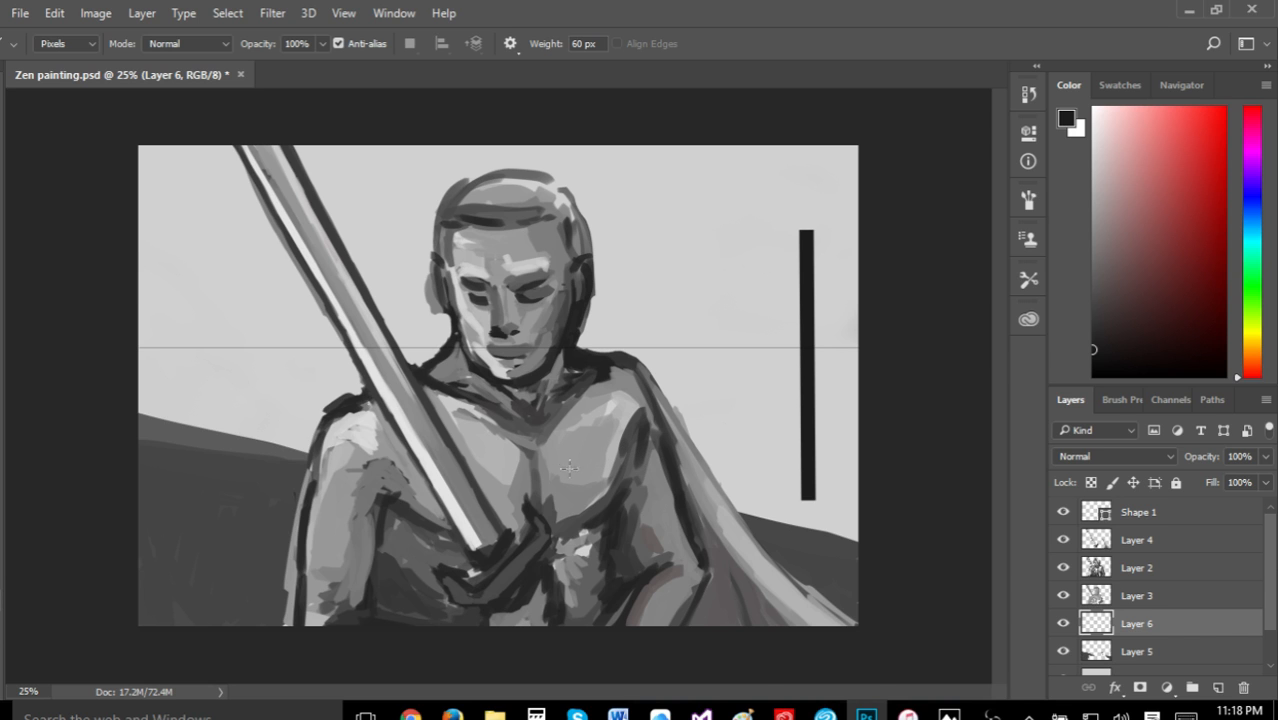
mouse_move(948, 712)
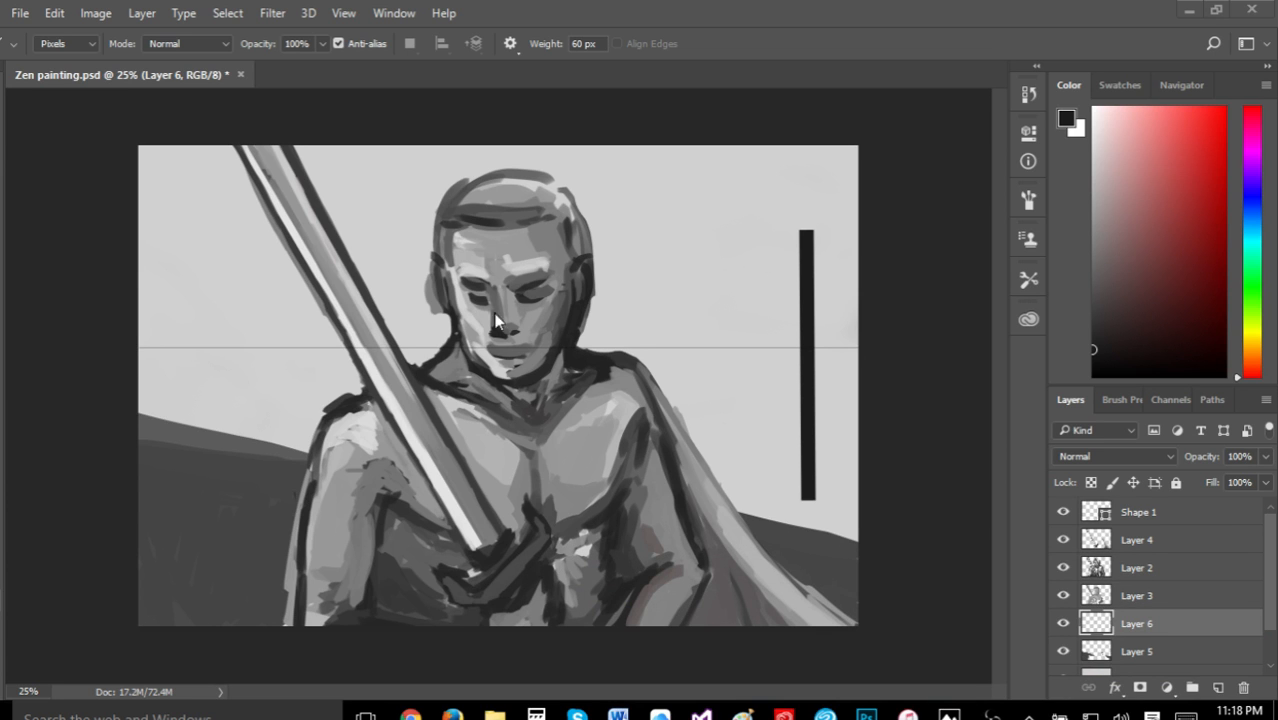
drag(198, 409, 193, 180)
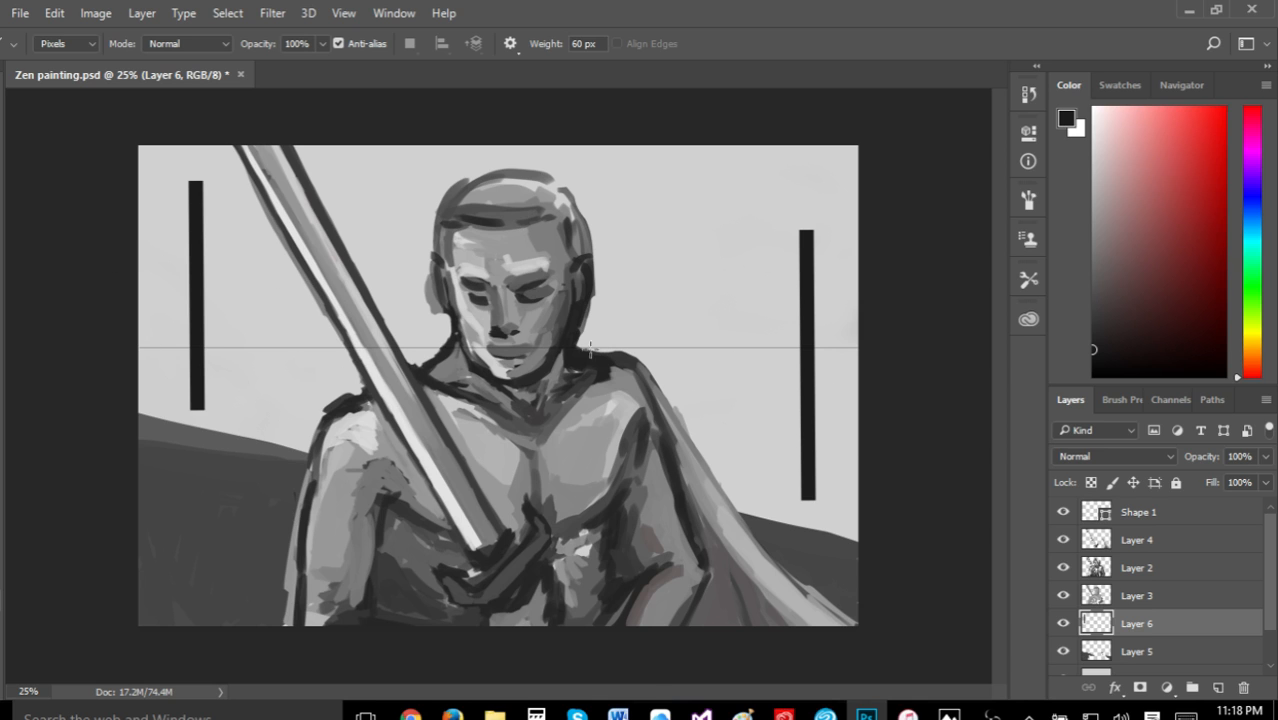
drag(773, 188, 776, 494)
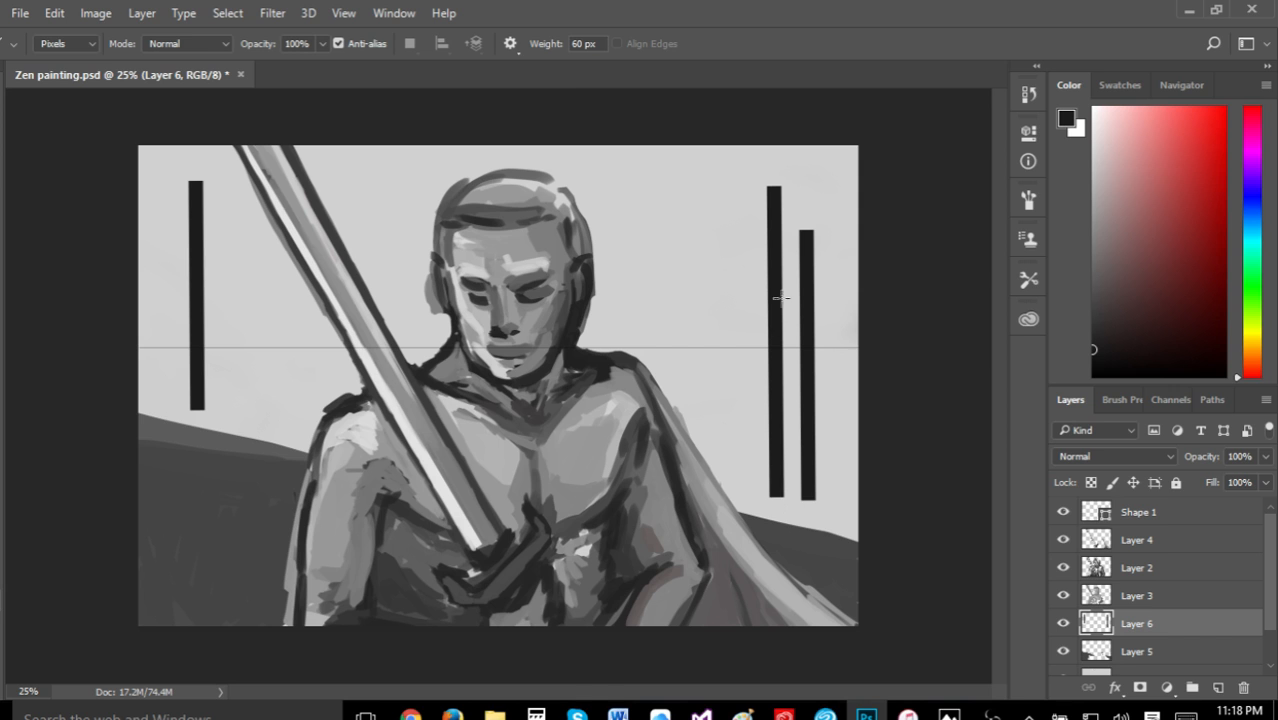
click(55, 13)
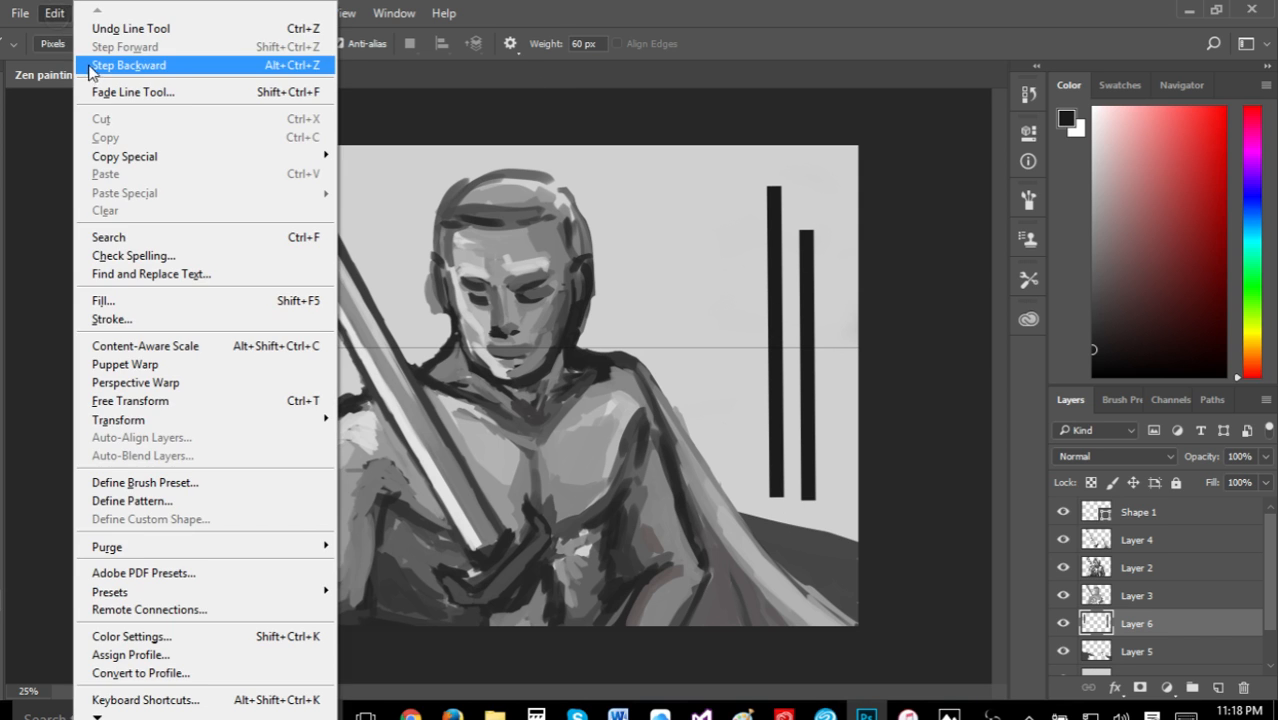
click(90, 66)
Replace the right post with a thicker, taller one made of two adjoining vertical near-black lines reaching almost down to the hill
drag(765, 187, 767, 501)
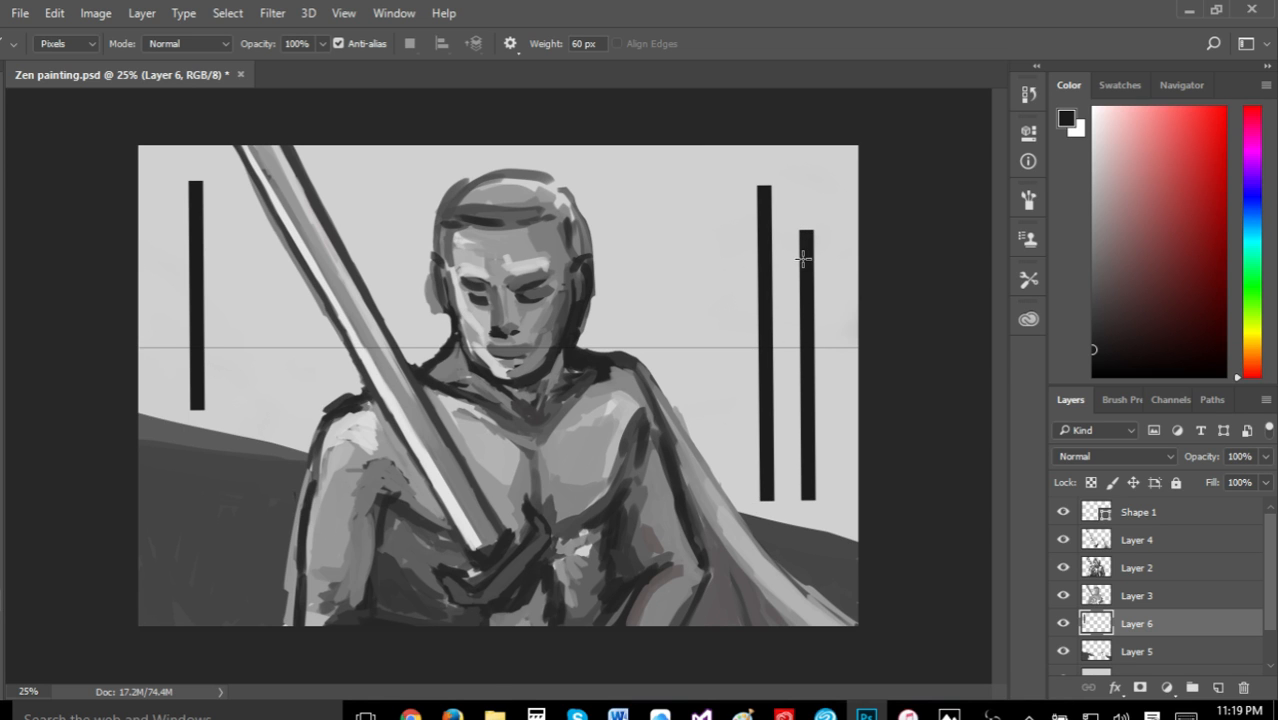
mouse_move(807, 237)
mouse_down()
mouse_move(803, 479)
mouse_move(808, 456)
mouse_move(822, 508)
mouse_move(825, 299)
mouse_move(814, 318)
mouse_move(855, 361)
mouse_up()
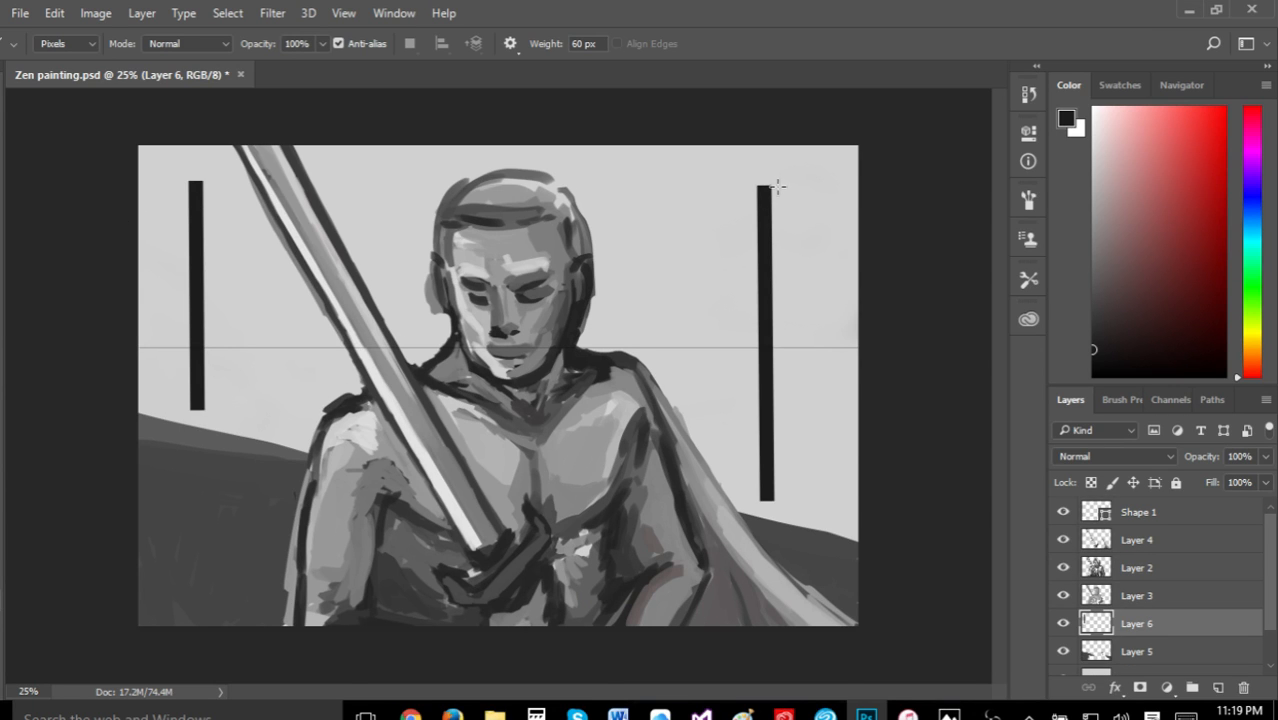
drag(777, 186, 778, 505)
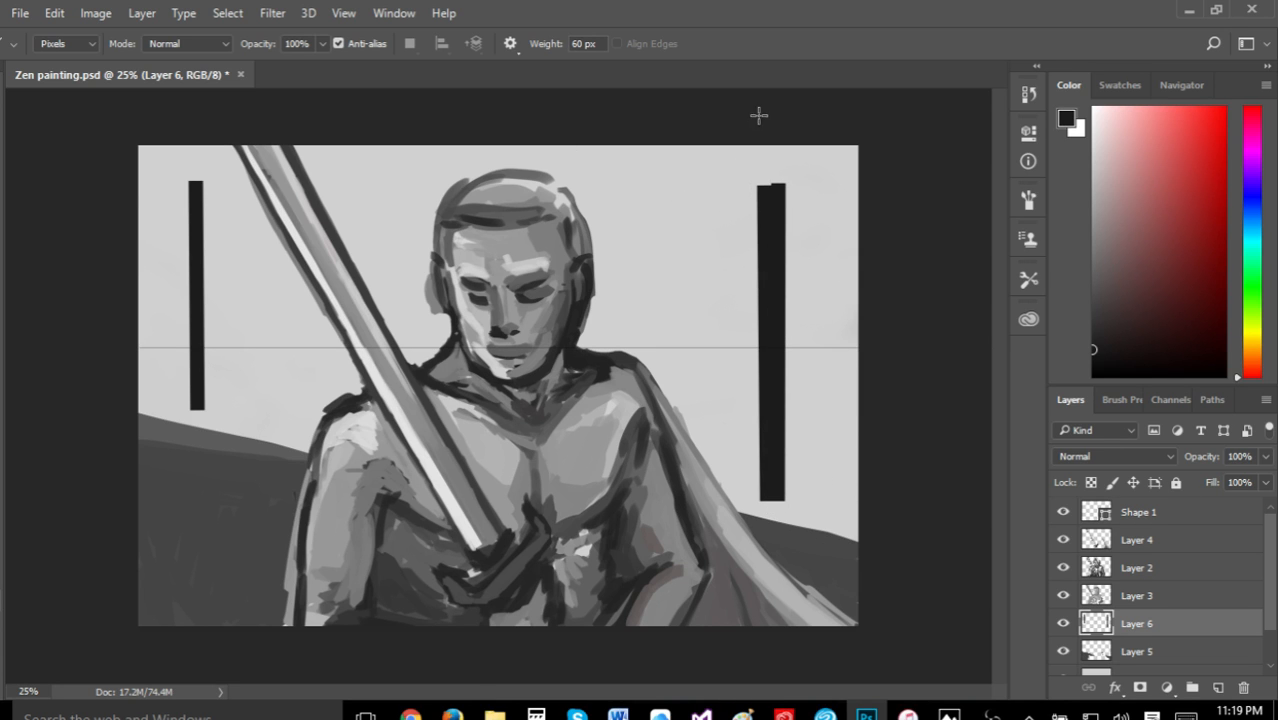
click(54, 13)
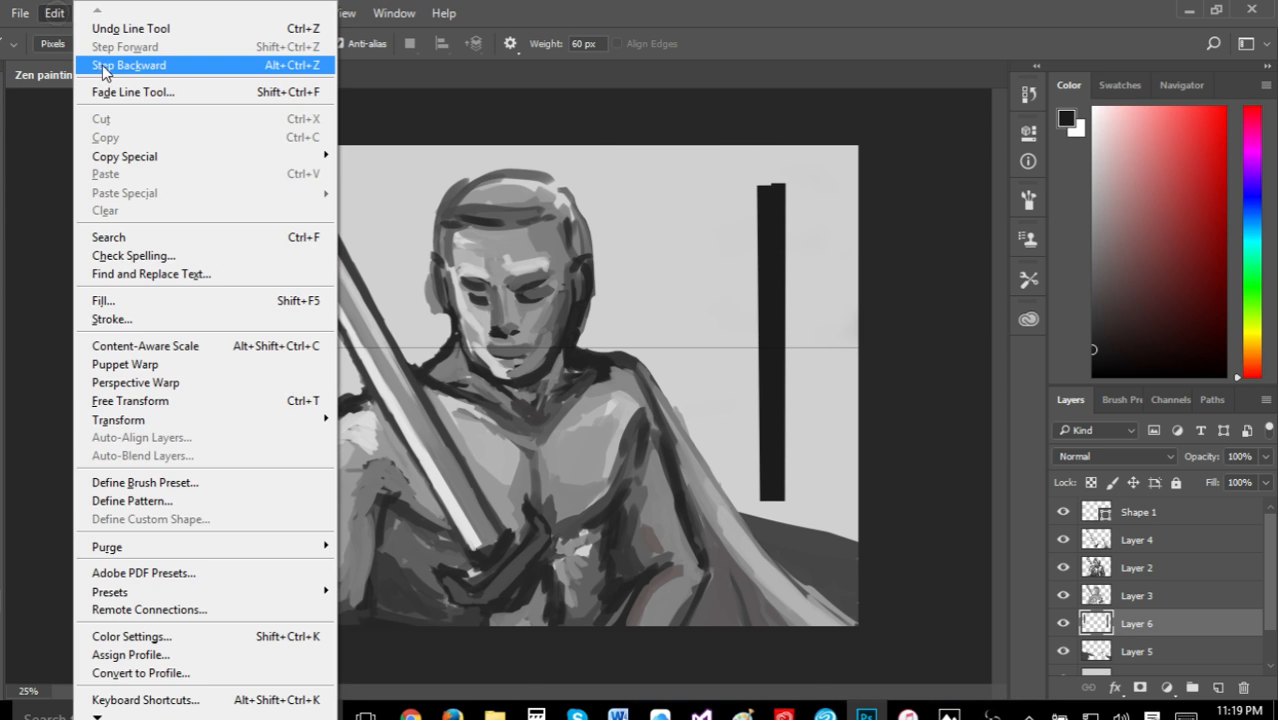
click(108, 66)
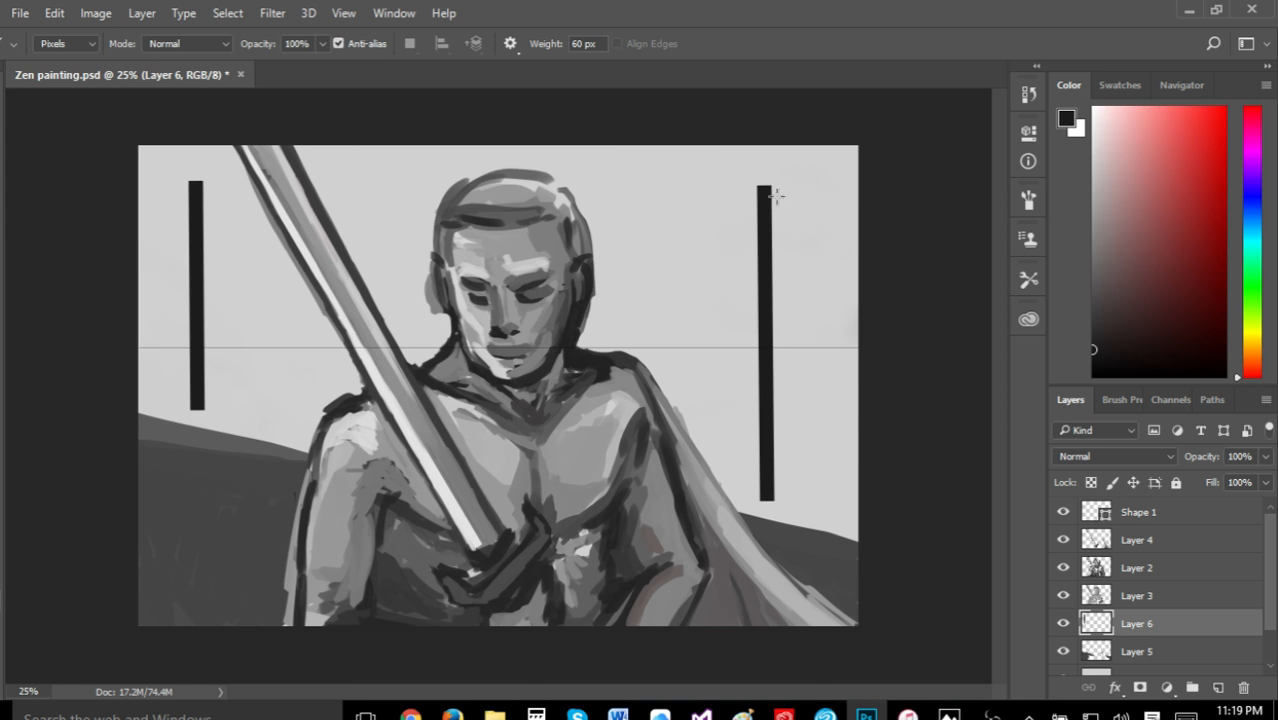
drag(779, 181, 780, 502)
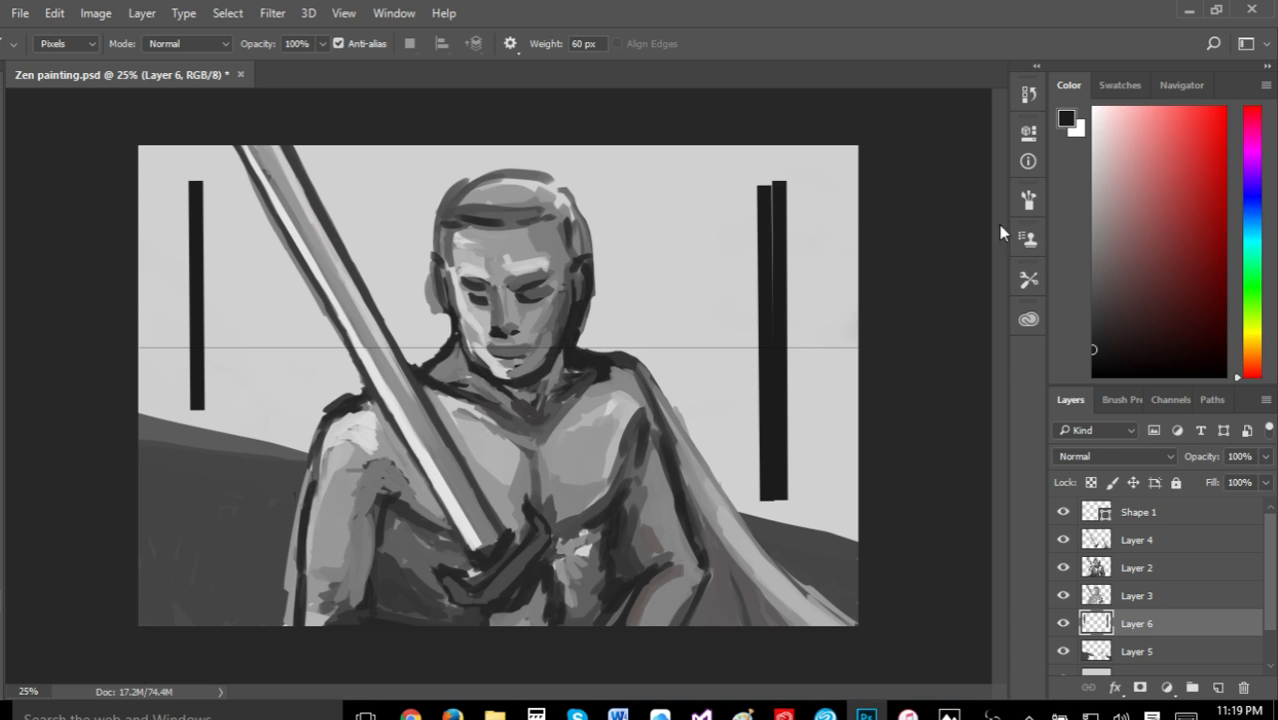
Draw progressively lighter vertical lines over the post left of the sword, from dark grey up to mid grey
click(1093, 324)
drag(195, 181, 196, 411)
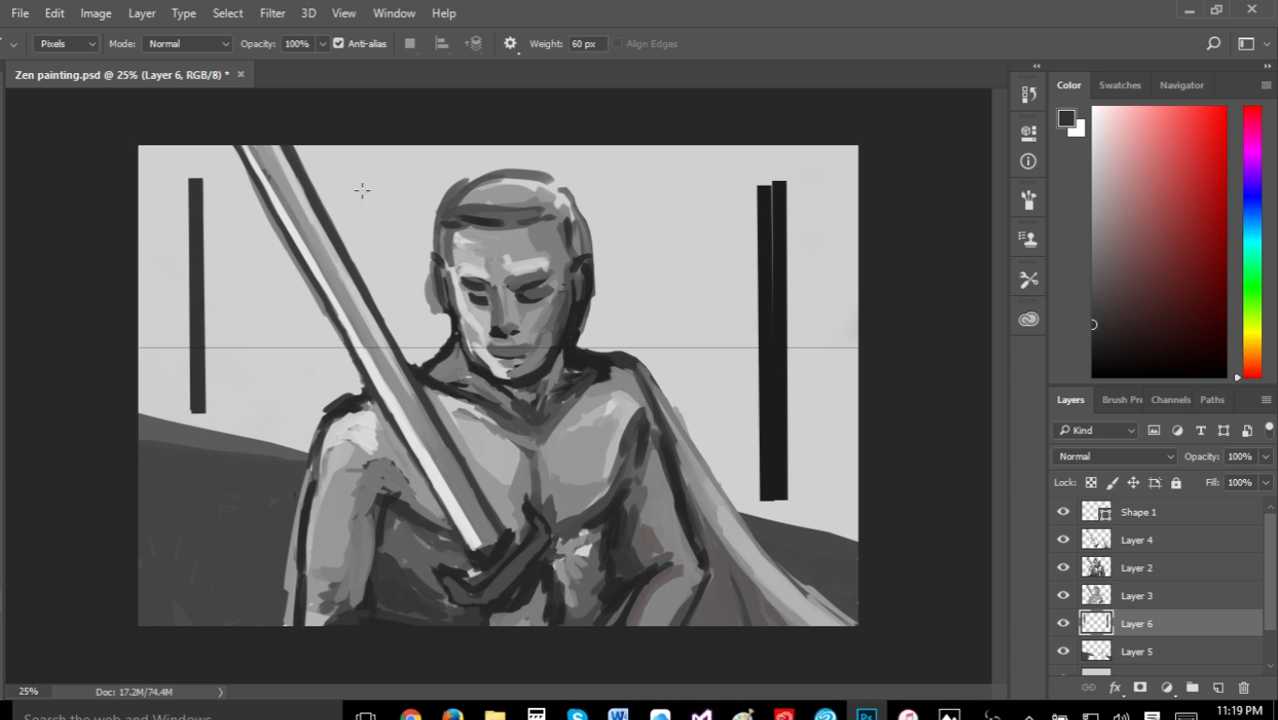
click(1093, 300)
drag(191, 167, 198, 420)
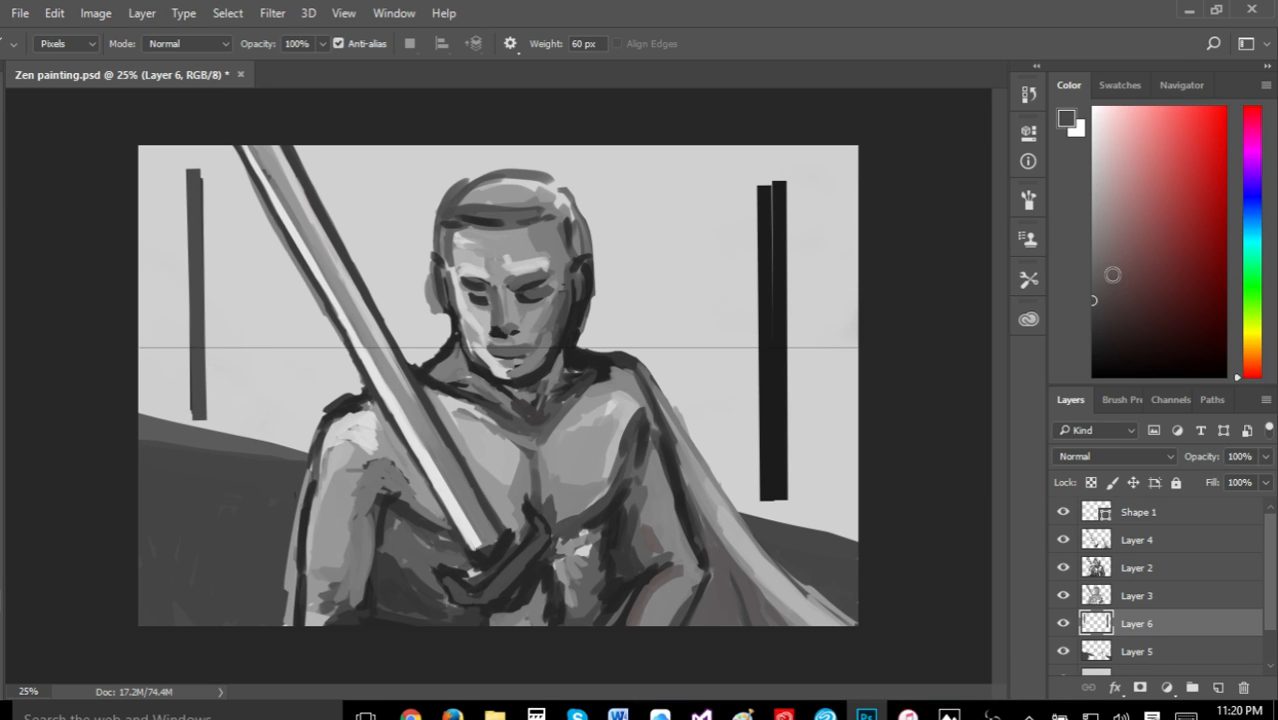
click(1093, 260)
drag(195, 178, 198, 421)
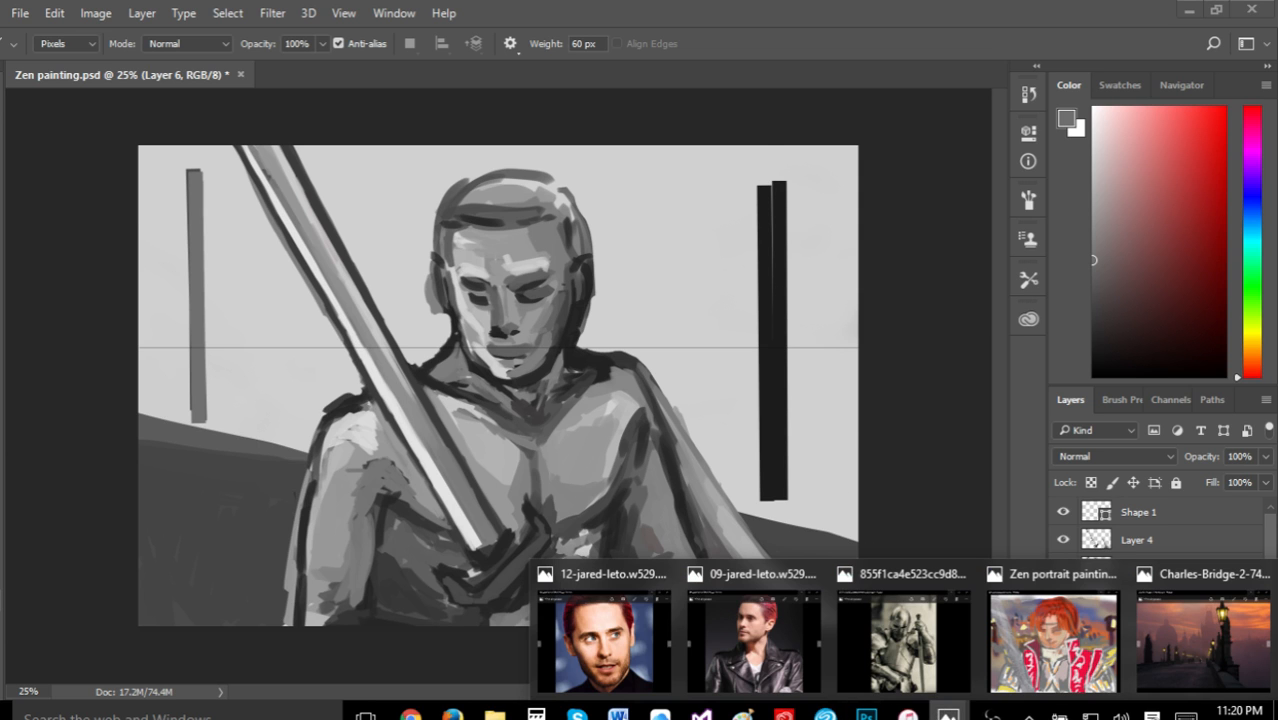
drag(768, 170, 772, 503)
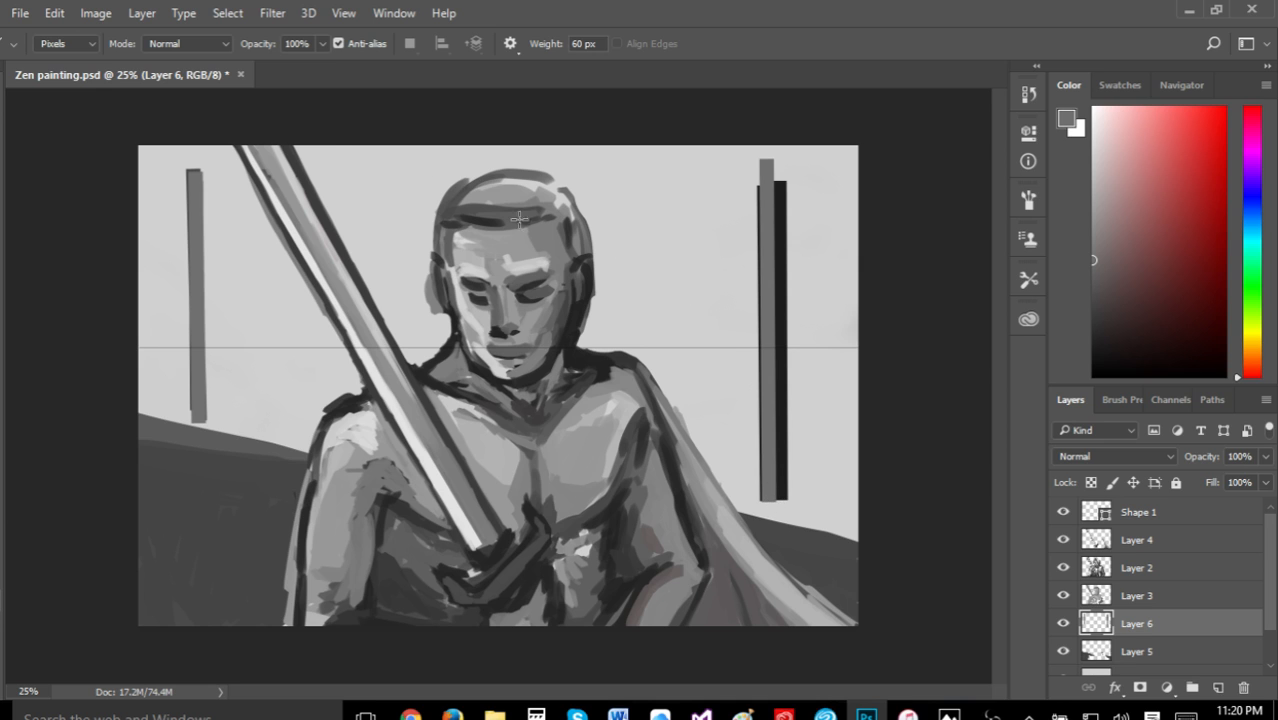
click(54, 13)
click(110, 76)
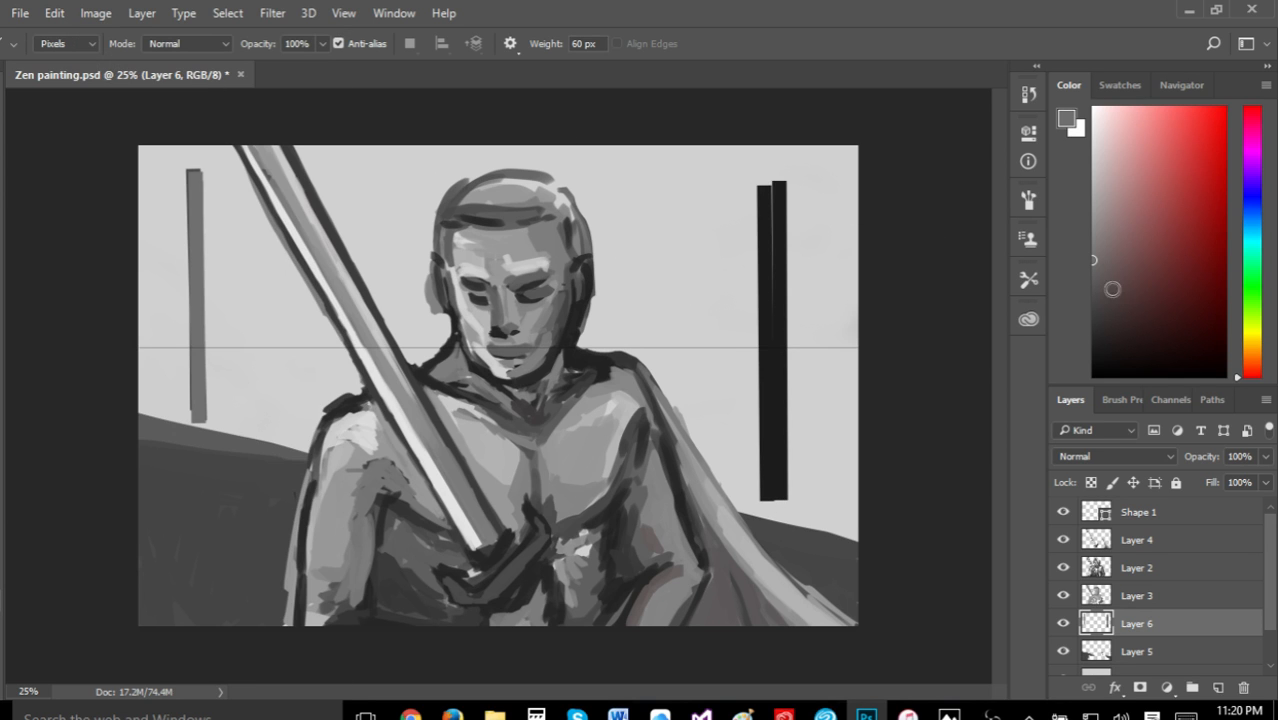
Draw a dark grey and then a near-black vertical line over the right post, extending it up to the canvas edge
click(1093, 307)
drag(768, 150, 773, 503)
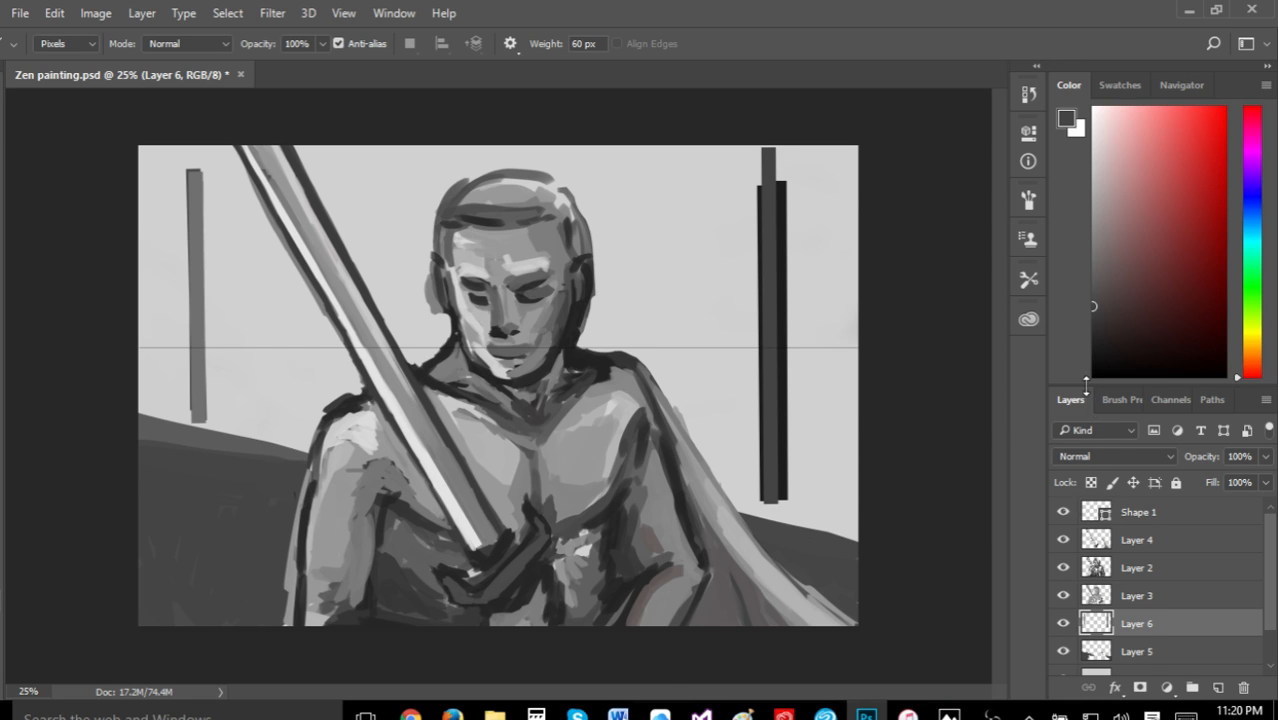
click(1093, 339)
drag(772, 151, 777, 508)
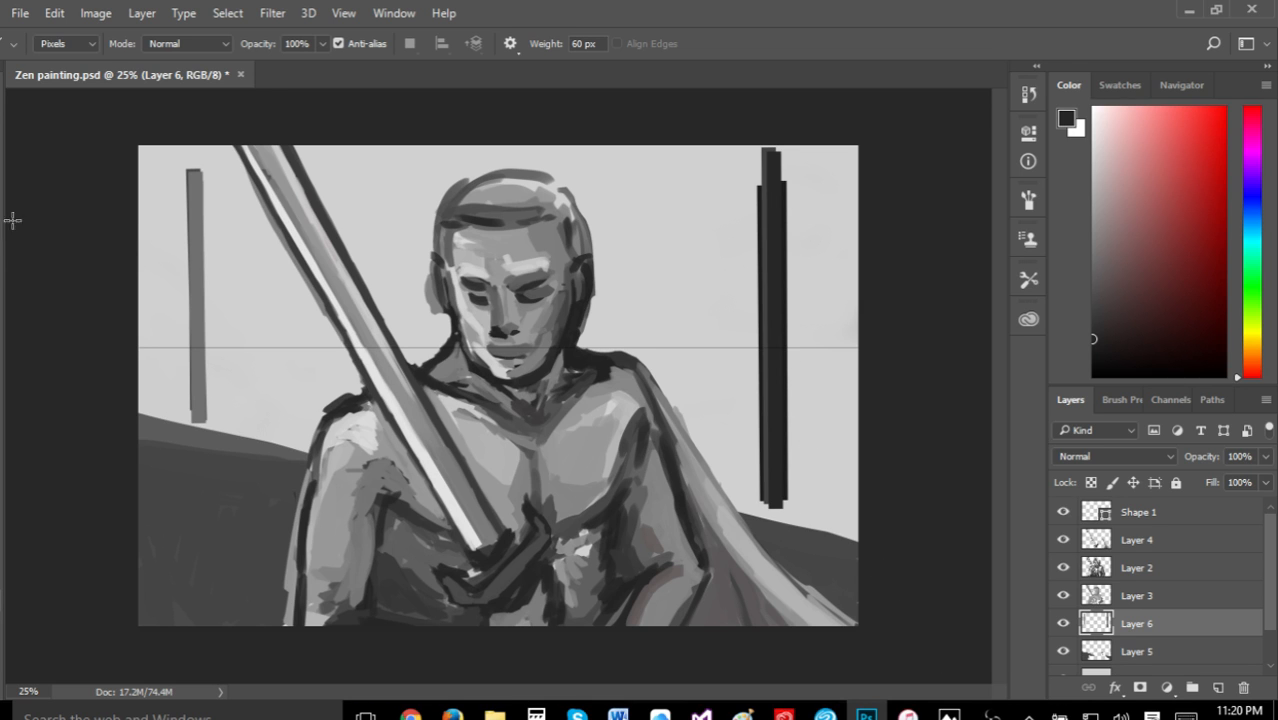
key(b)
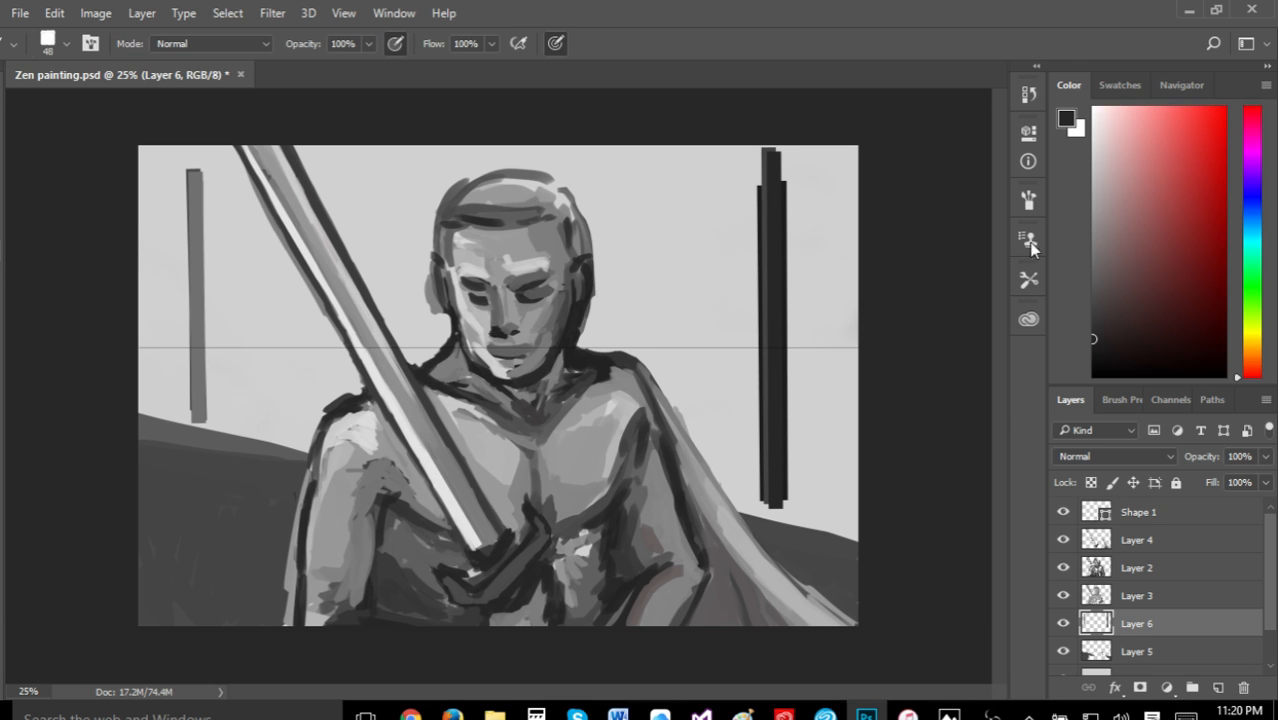
Paint a dark flared lantern frame at the top of the thick post on the right of the painting
mouse_move(948, 712)
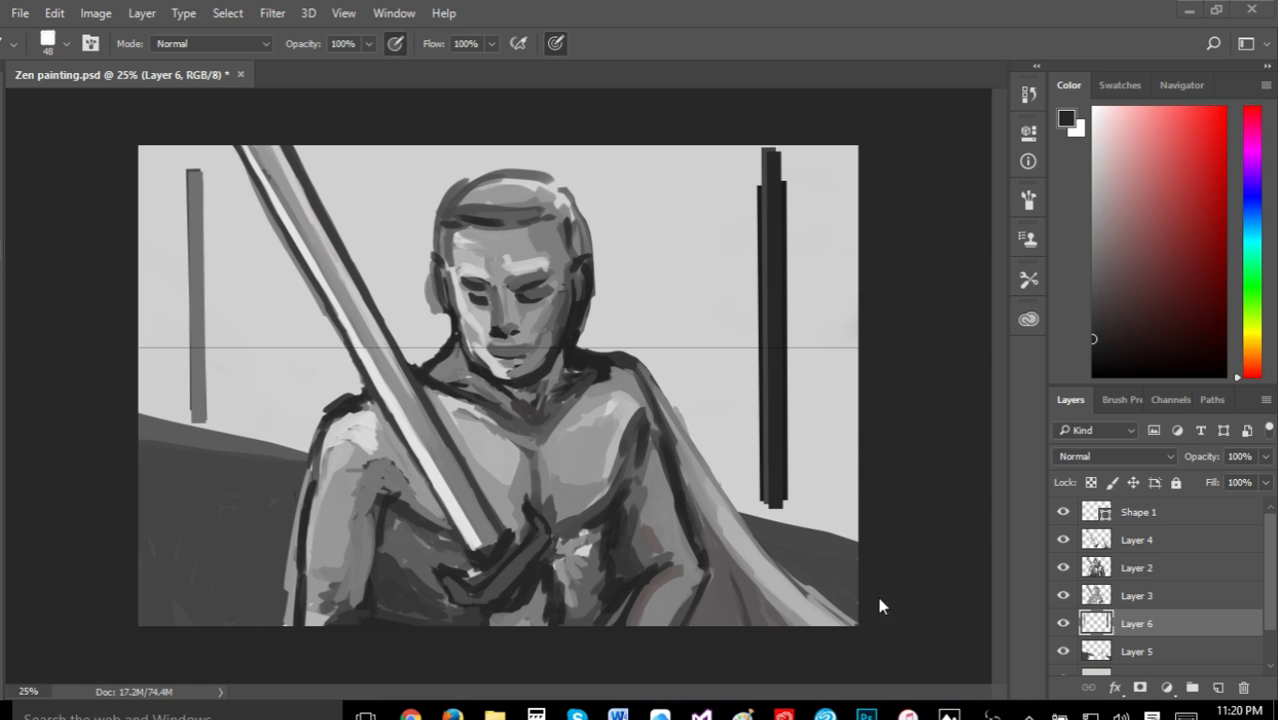
click(782, 206)
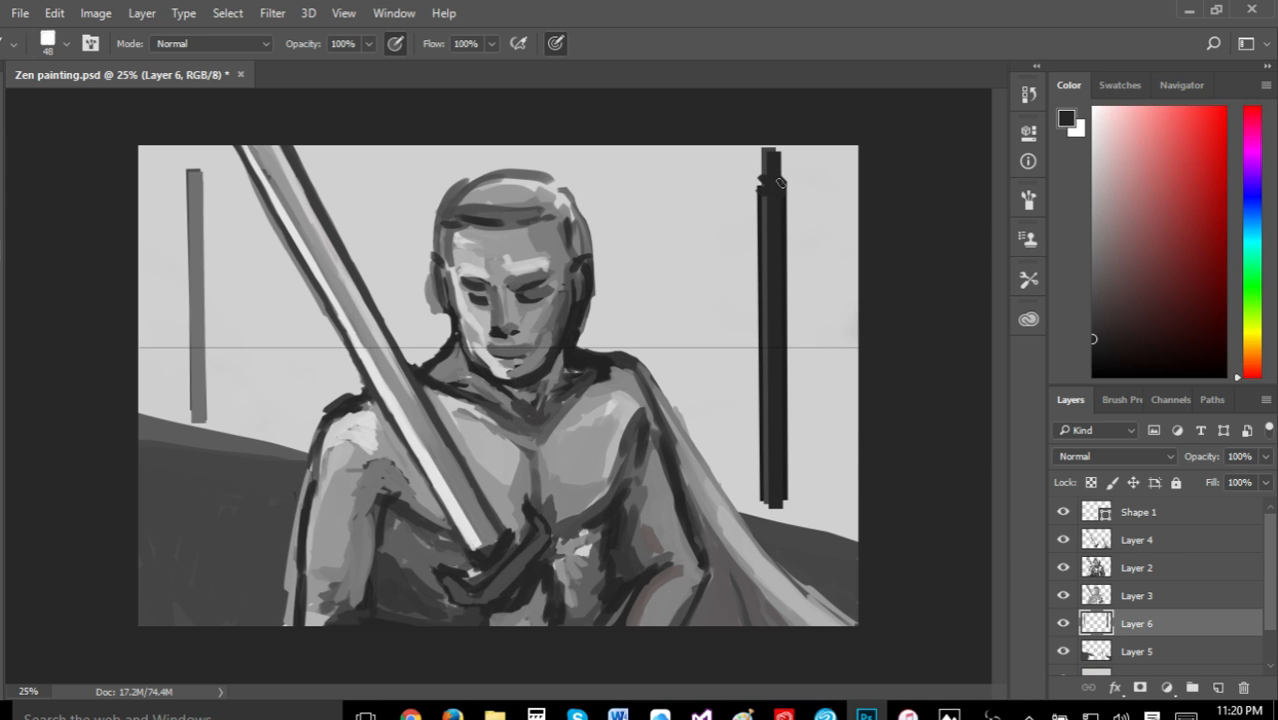
mouse_move(796, 152)
mouse_down()
mouse_move(783, 204)
mouse_move(785, 214)
mouse_up()
drag(747, 149, 762, 207)
drag(757, 148, 749, 151)
Trim the sides of the right lamp post's shaft so it is slimmer between the lantern and the base
mouse_move(948, 714)
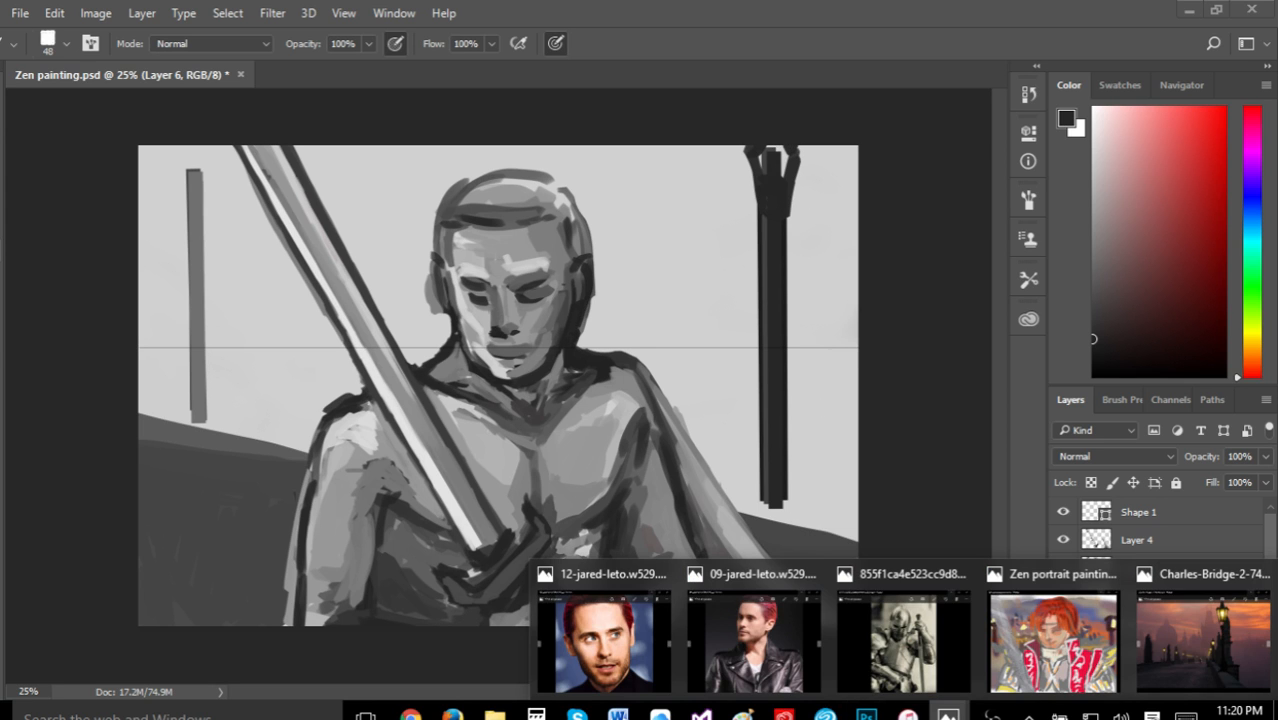
click(762, 477)
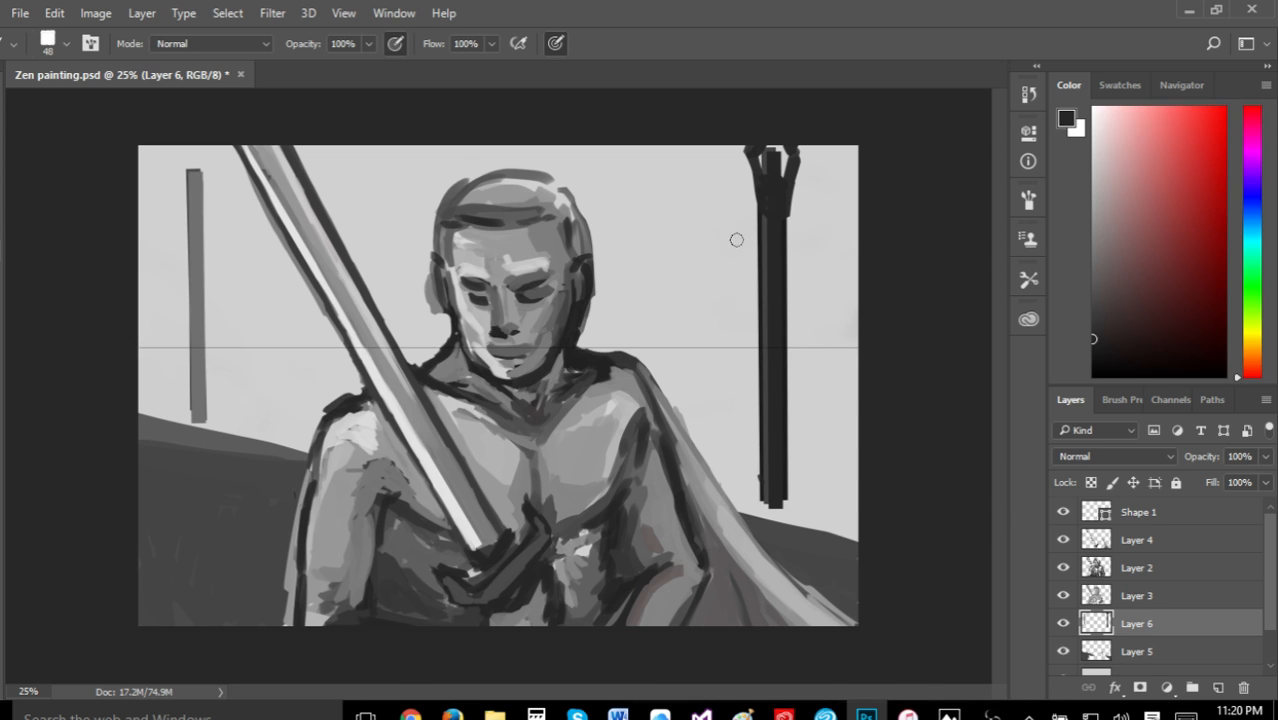
mouse_move(757, 232)
mouse_down()
mouse_move(754, 326)
mouse_move(757, 250)
mouse_up()
drag(755, 318, 756, 388)
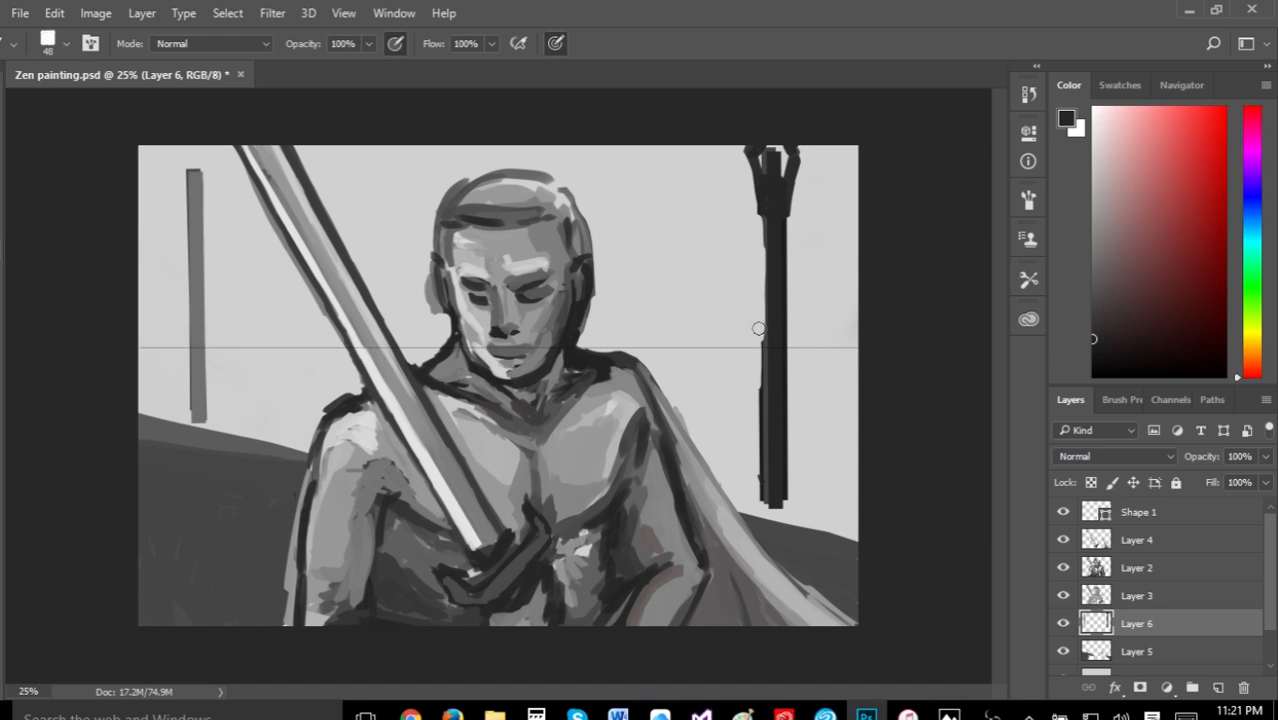
drag(759, 328, 756, 470)
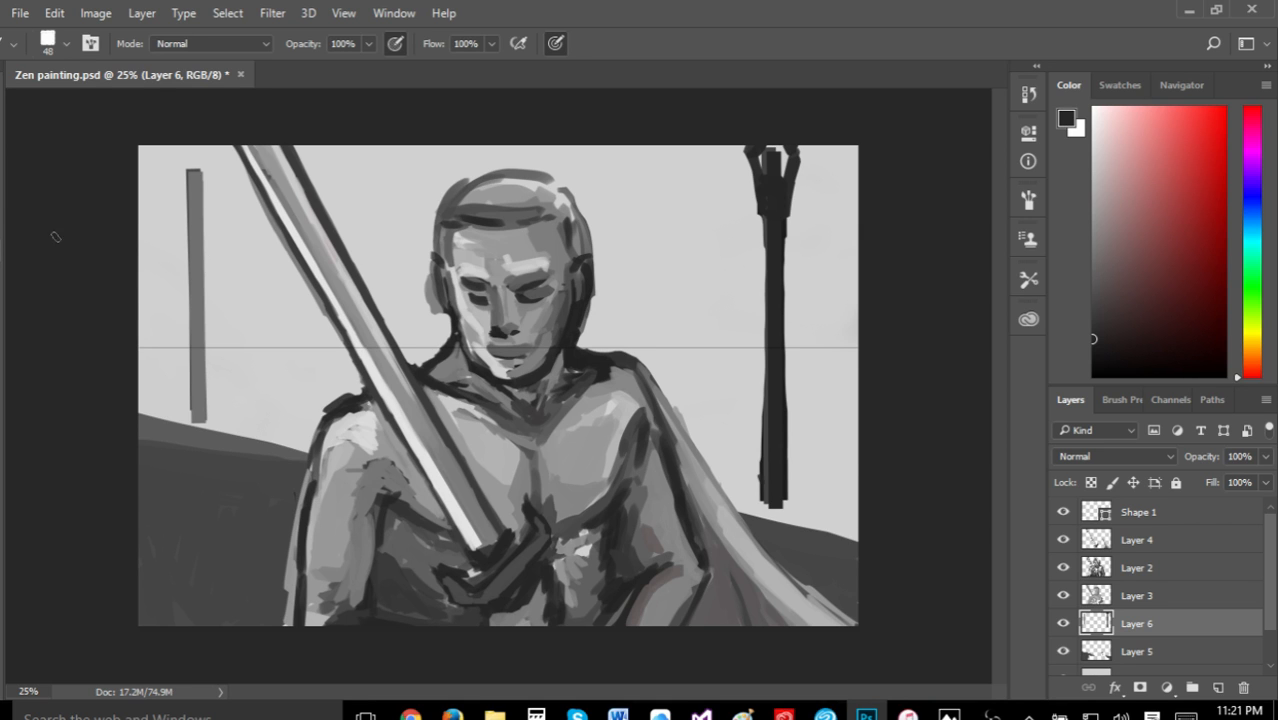
Paint a wider dark pedestal with a pointed collar and flared foot on the right lamp post, and touch up its neck
key(i)
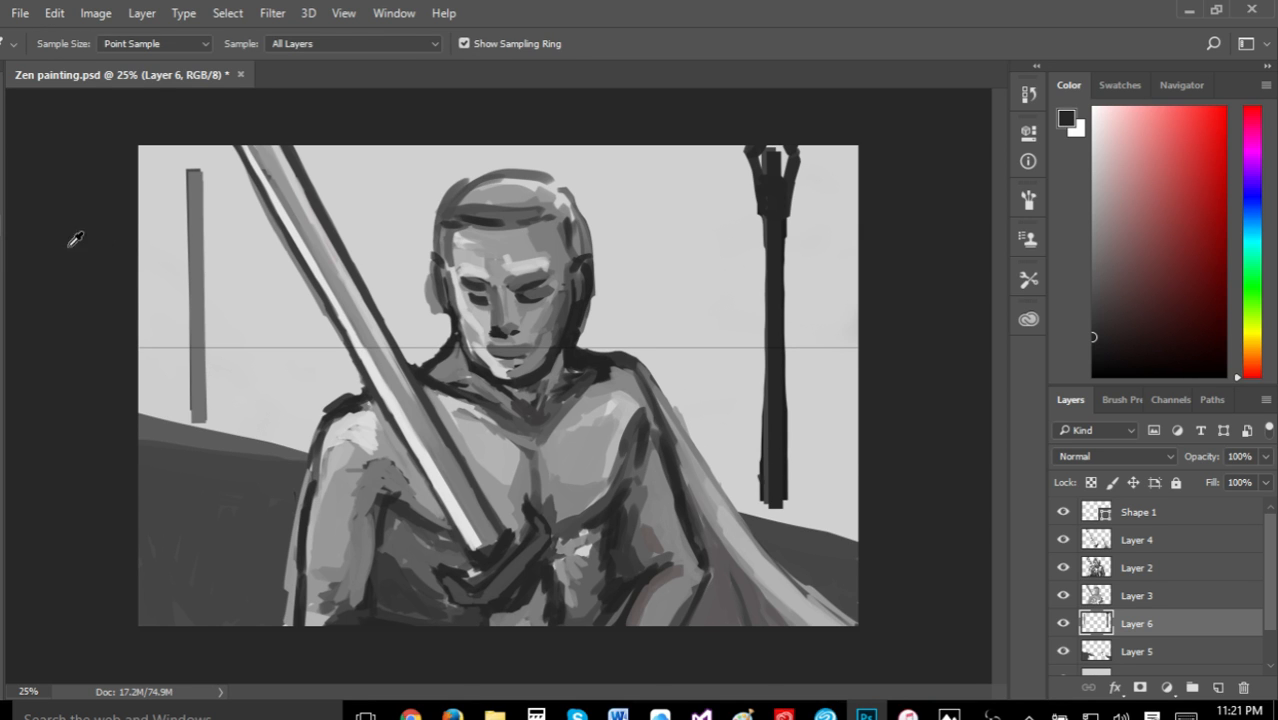
key(b)
mouse_move(950, 712)
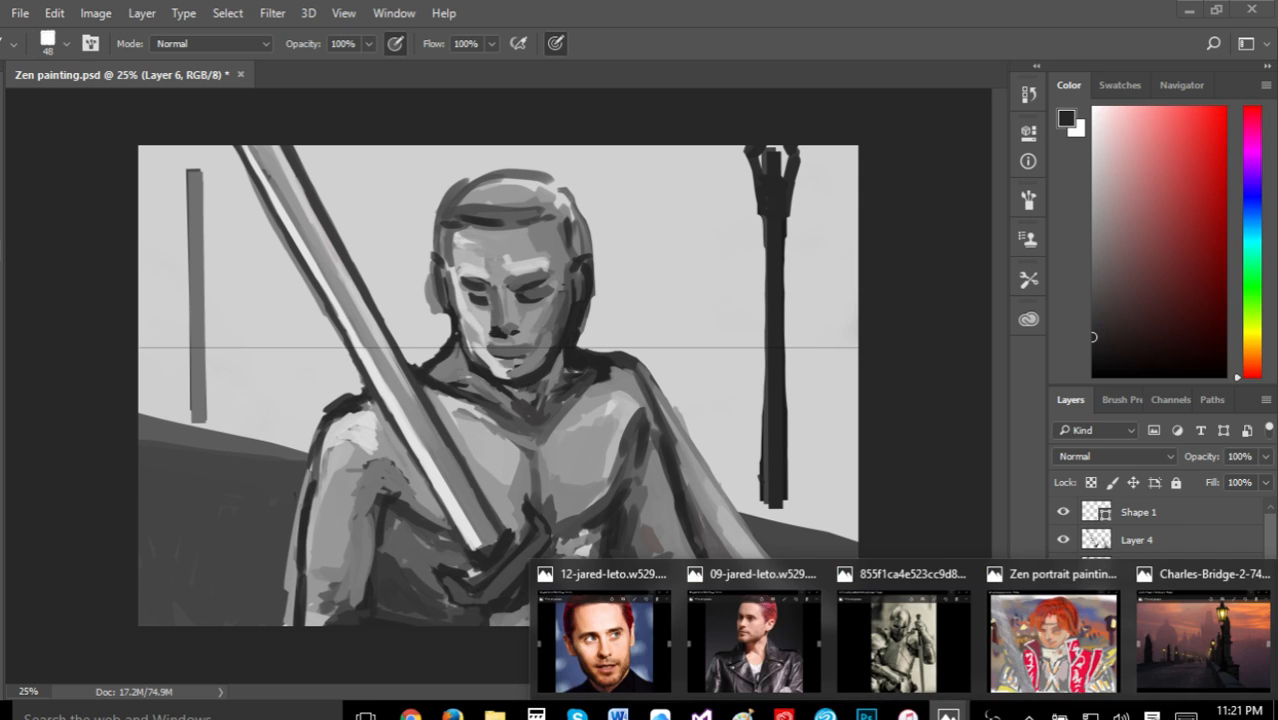
mouse_move(768, 485)
mouse_down()
mouse_move(765, 500)
mouse_move(790, 507)
mouse_up()
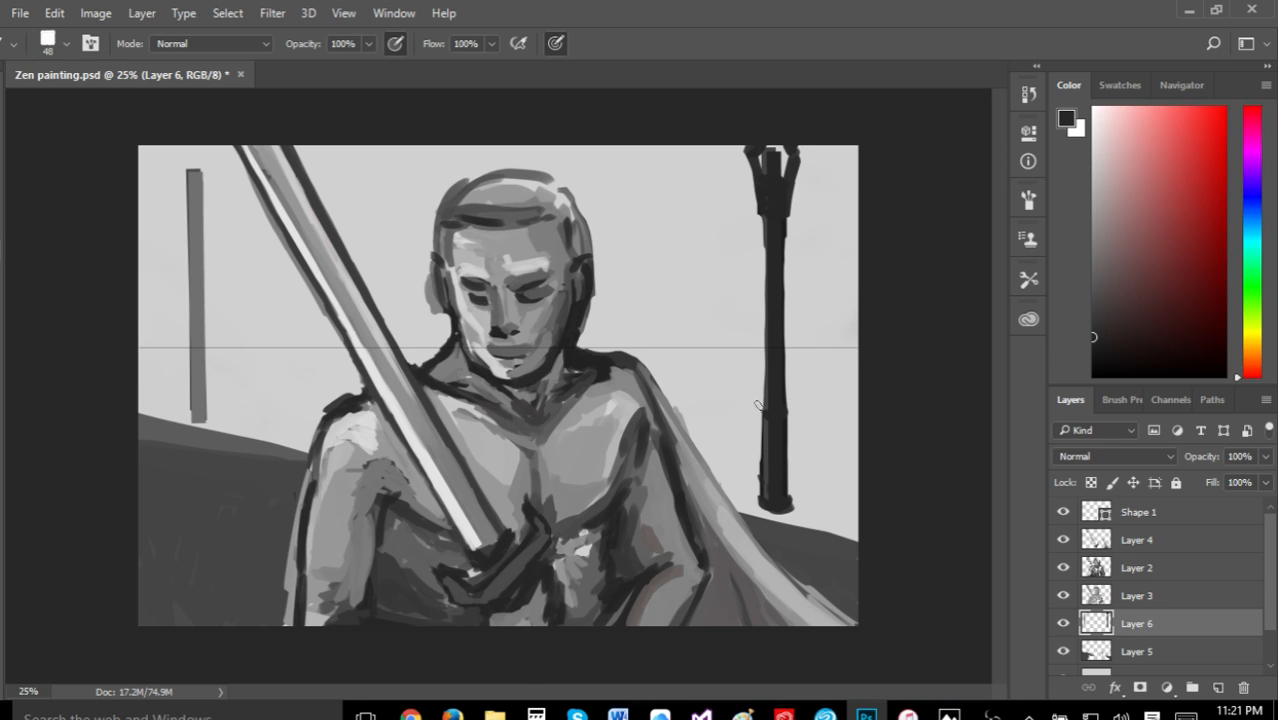
drag(758, 406, 790, 402)
drag(760, 420, 761, 468)
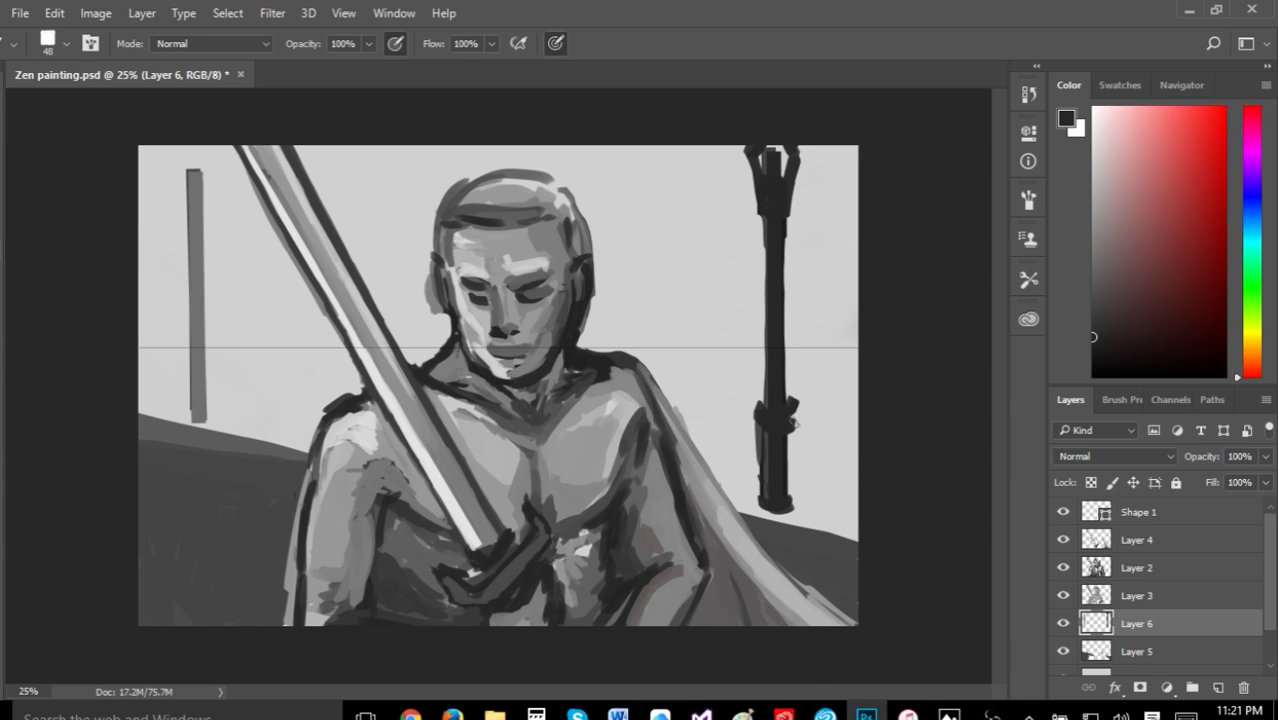
mouse_move(794, 423)
mouse_down()
mouse_move(783, 480)
mouse_move(795, 508)
mouse_up()
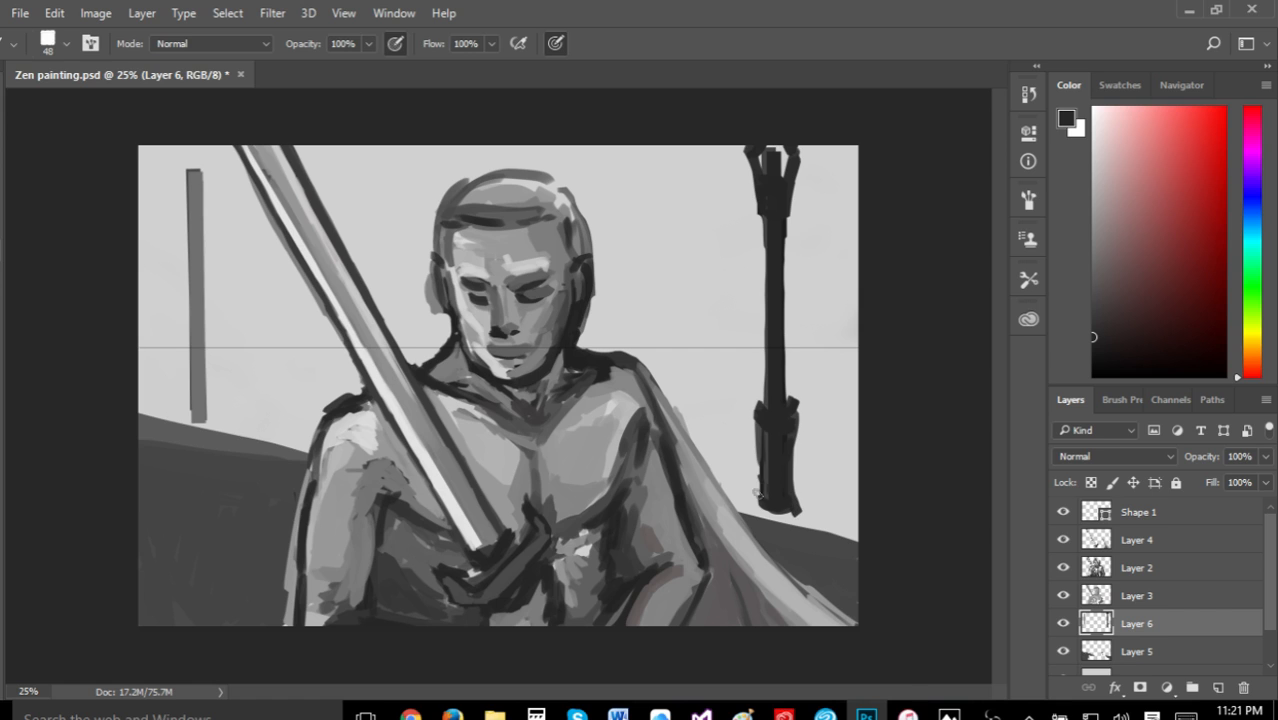
mouse_move(760, 448)
mouse_down()
mouse_move(754, 504)
mouse_move(786, 523)
mouse_move(751, 502)
mouse_move(802, 514)
mouse_up()
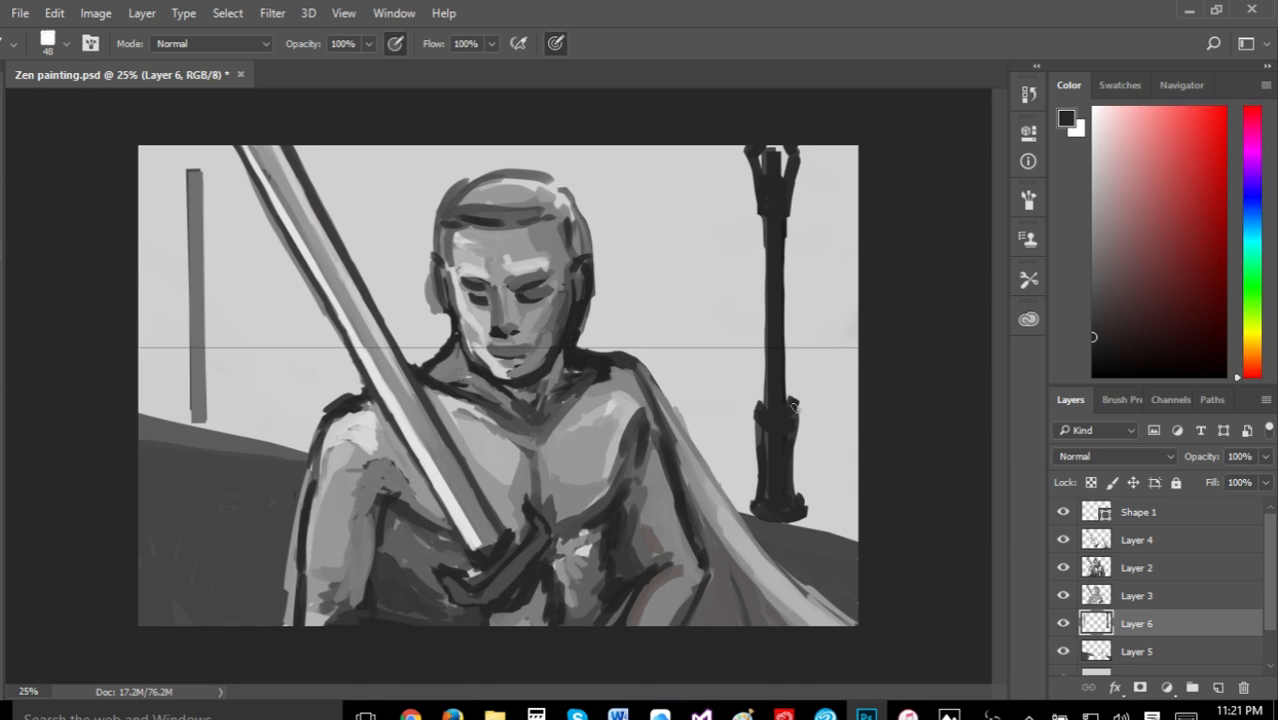
drag(790, 392, 790, 430)
mouse_move(782, 222)
mouse_down()
mouse_move(779, 250)
mouse_move(770, 245)
mouse_up()
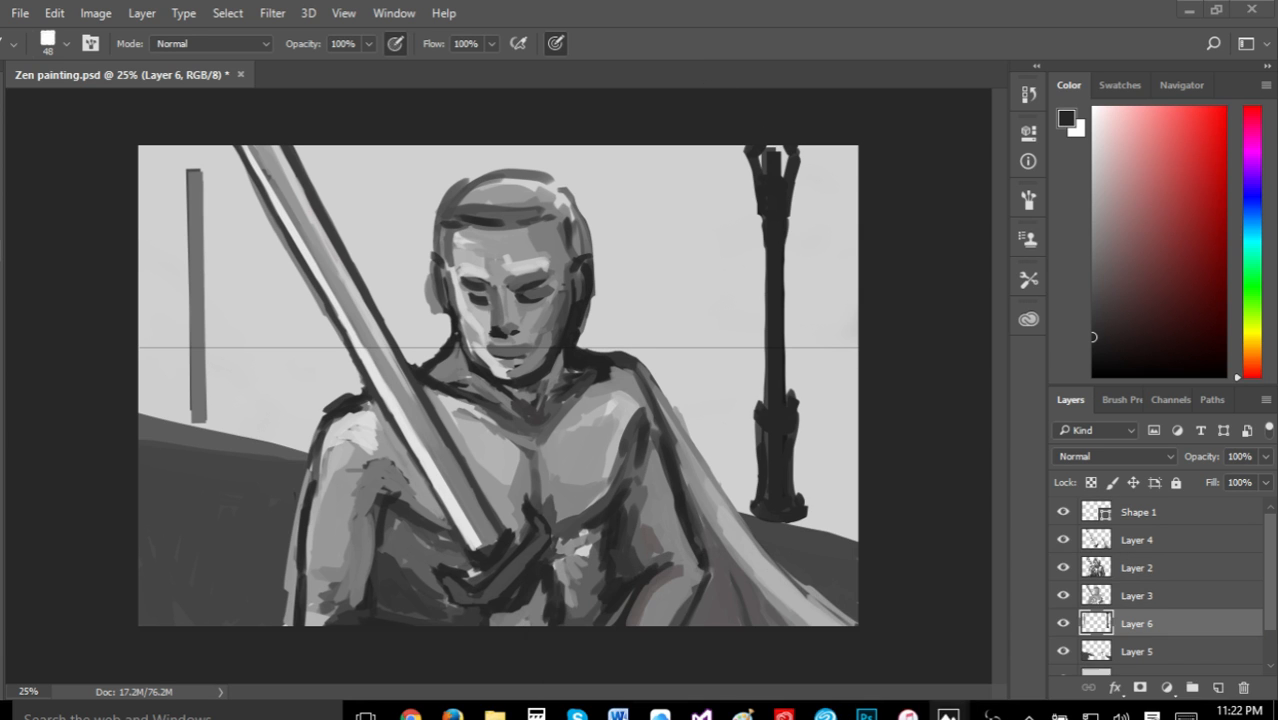
Paint light grey glass panes inside the frame of the right lamp post's lantern
click(1093, 147)
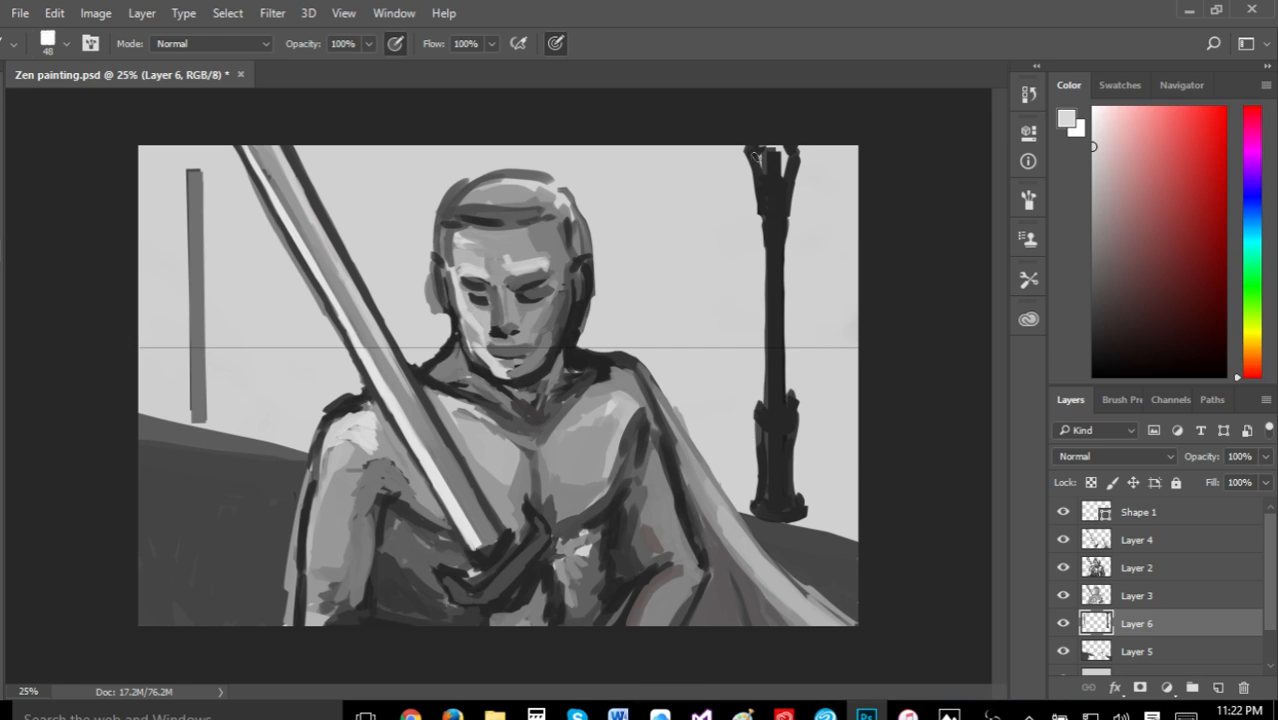
mouse_move(754, 155)
mouse_down()
mouse_move(762, 190)
mouse_move(778, 152)
mouse_move(788, 162)
mouse_move(782, 145)
mouse_move(790, 170)
mouse_move(787, 190)
mouse_up()
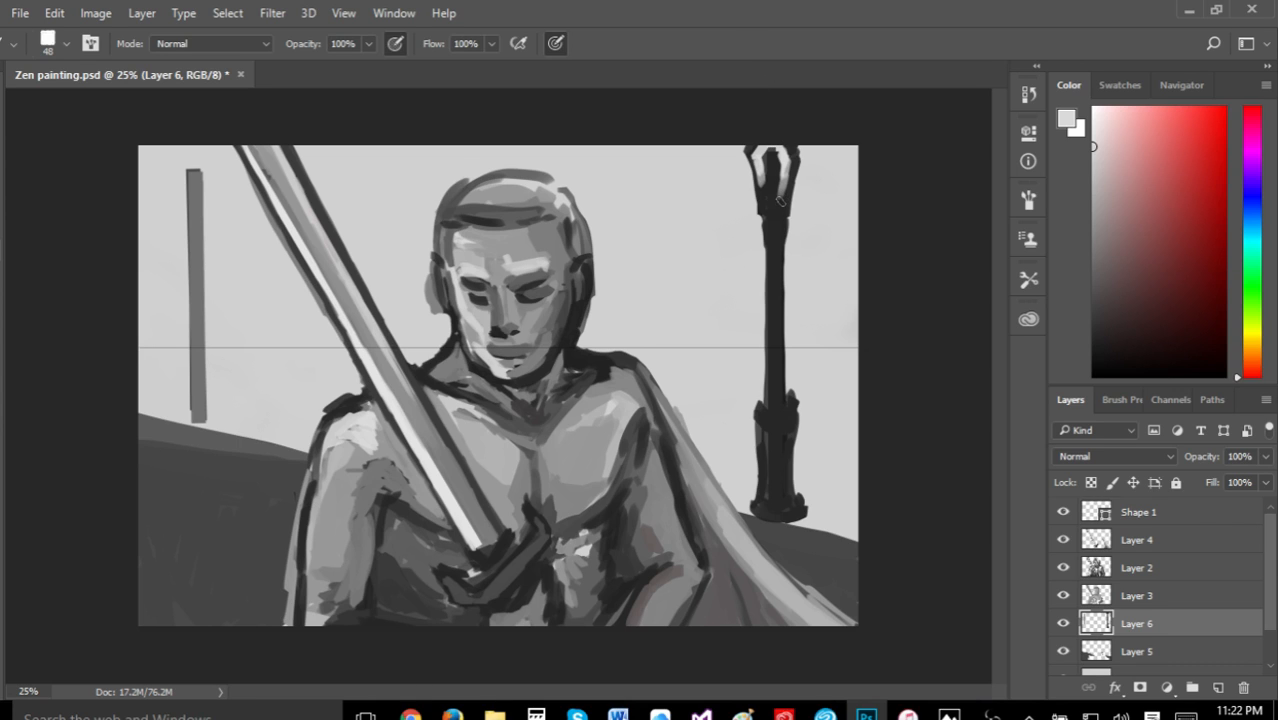
Try to paint a grey band across the base of the lantern, testing progressively darker greys
click(778, 199)
click(1093, 212)
click(1093, 265)
drag(760, 201, 786, 201)
click(1093, 300)
drag(761, 196, 786, 199)
drag(768, 212, 787, 213)
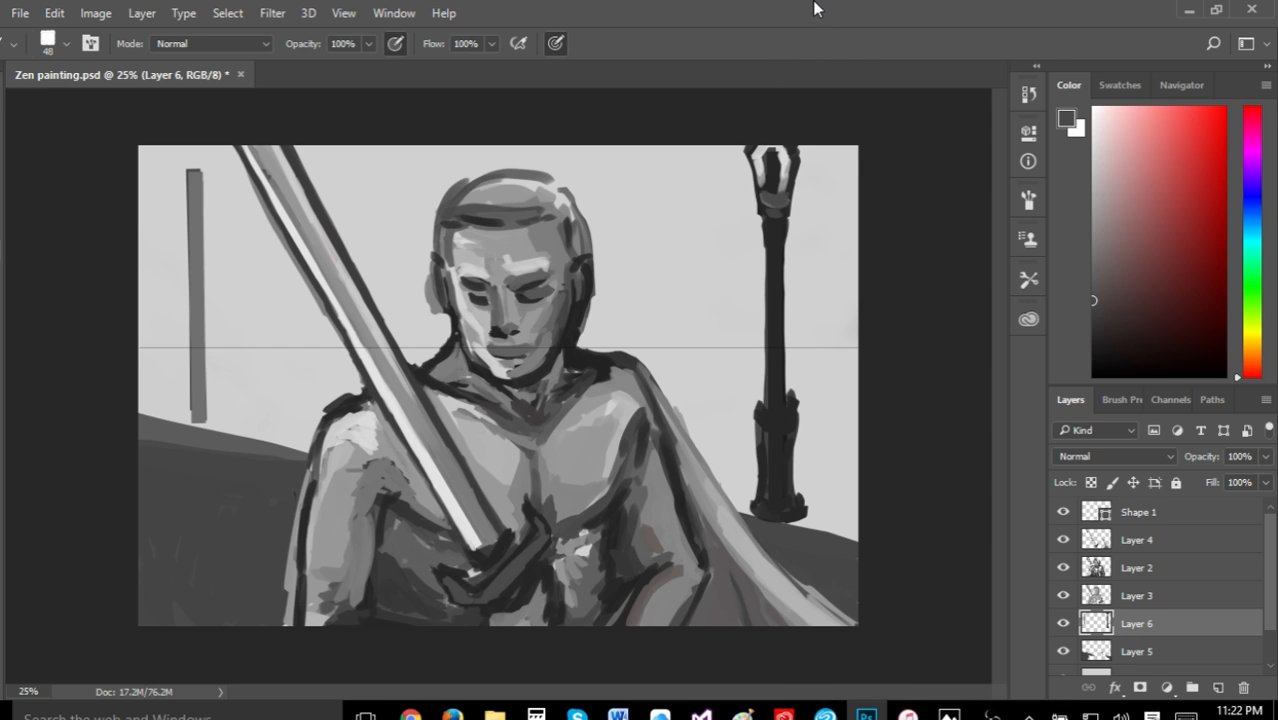
Undo the grey band strokes at the base of the lantern, keeping the light glass panes
click(54, 13)
click(100, 60)
click(56, 14)
click(91, 64)
click(56, 13)
click(86, 63)
click(55, 10)
click(92, 62)
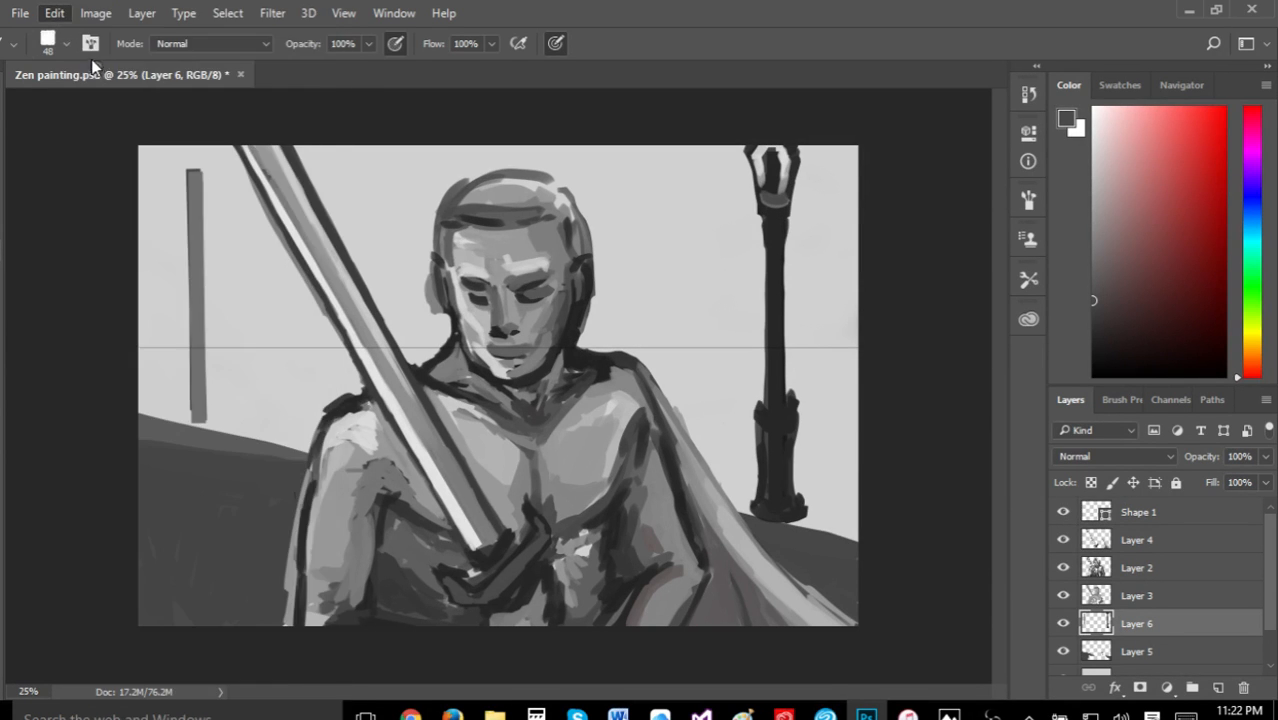
click(54, 13)
click(100, 65)
click(54, 13)
click(100, 65)
click(54, 12)
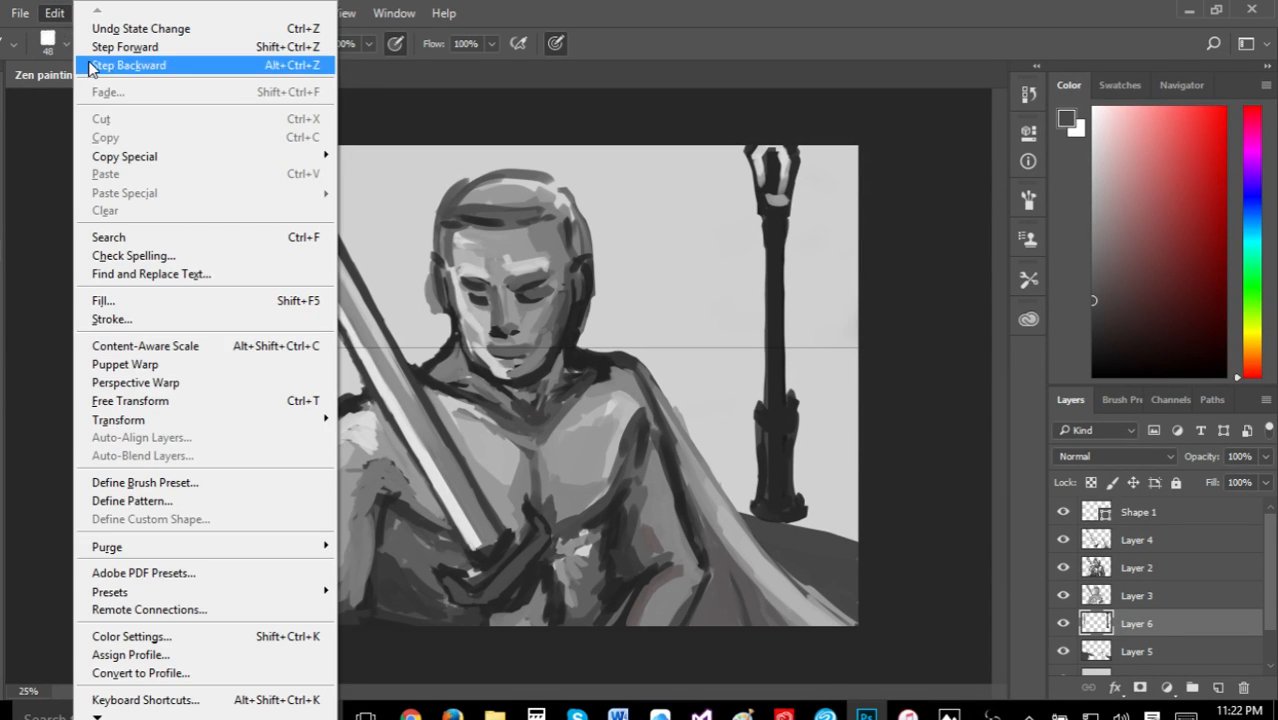
click(91, 66)
click(54, 13)
click(92, 65)
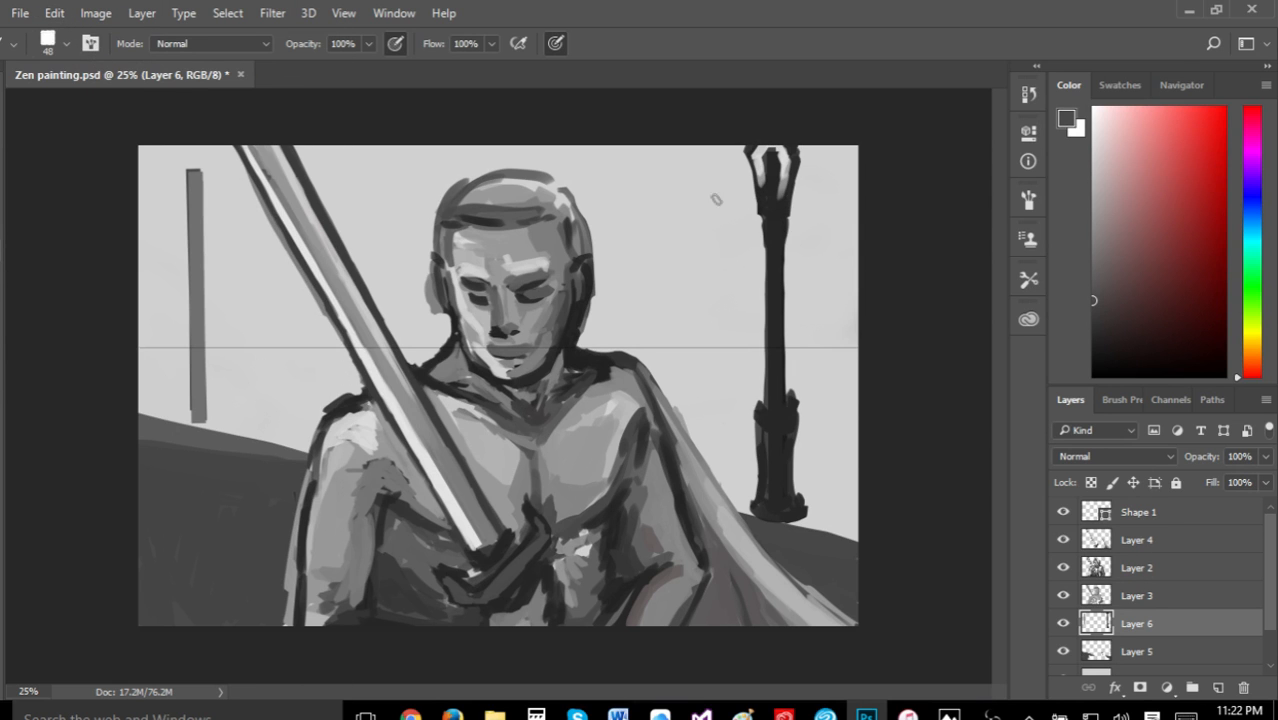
Paint a thin dark grey band across the post's neck just below the lantern, undoing a first stroke placed too high
drag(765, 211, 786, 212)
click(54, 13)
click(92, 63)
drag(780, 227, 768, 228)
Try a mid-grey stroke across the top of the lantern with a grey sampled from the painting, and undo it
key(i)
click(771, 175)
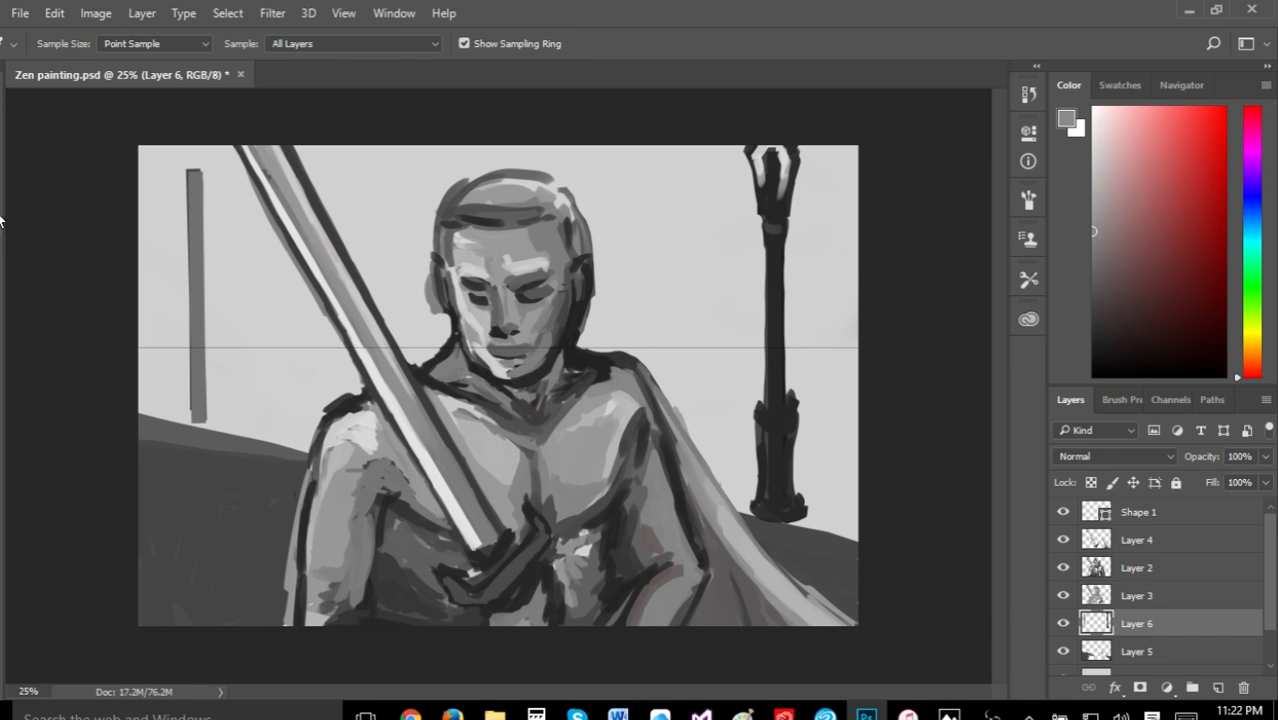
key(b)
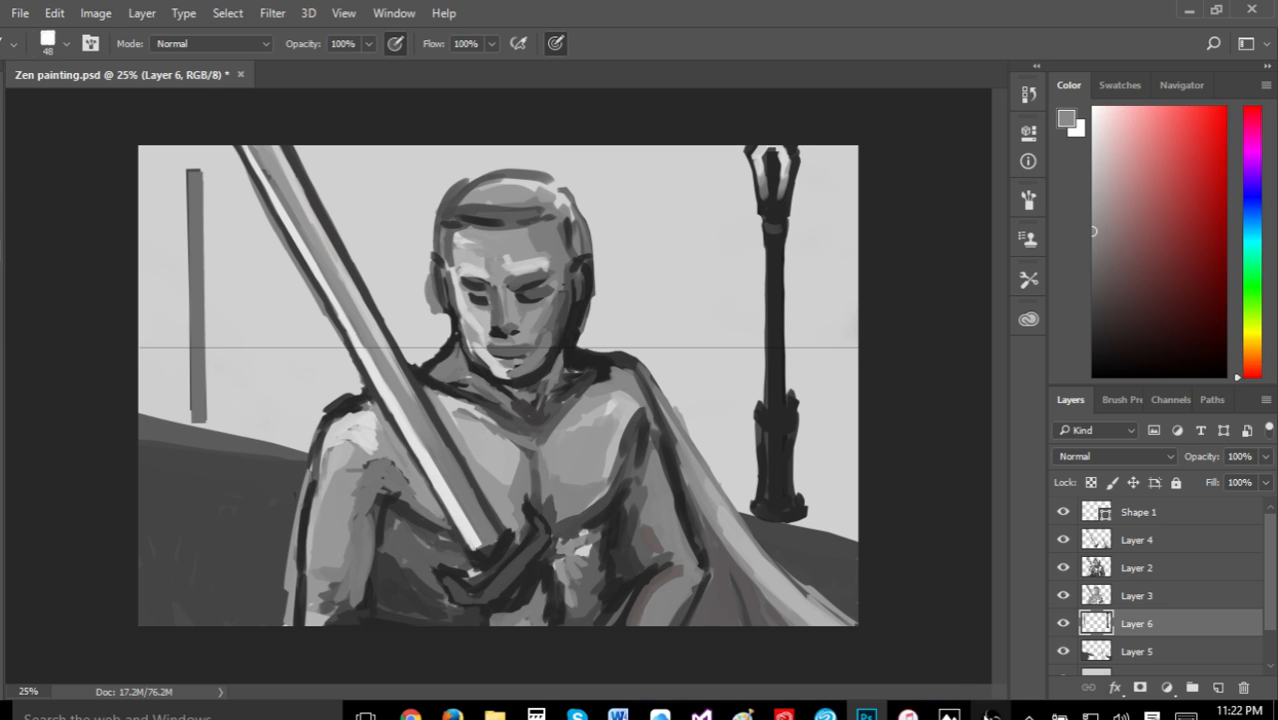
click(990, 714)
click(990, 714)
mouse_move(948, 712)
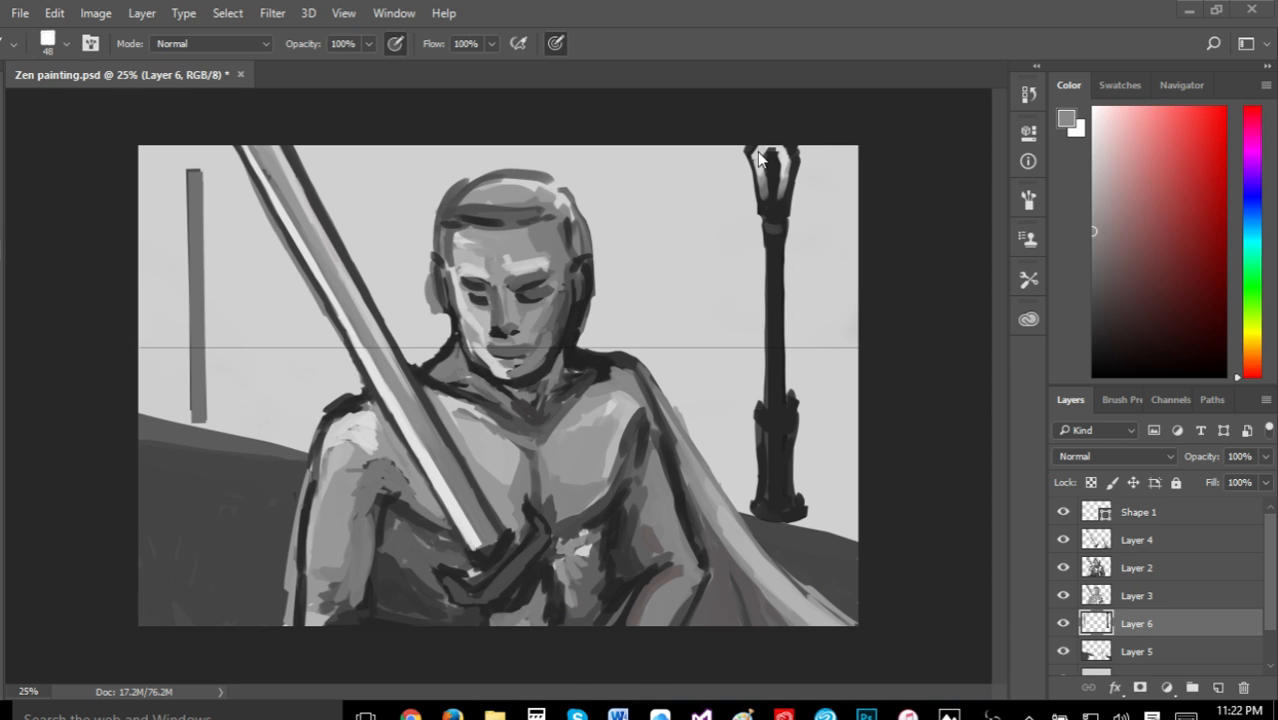
drag(748, 150, 790, 152)
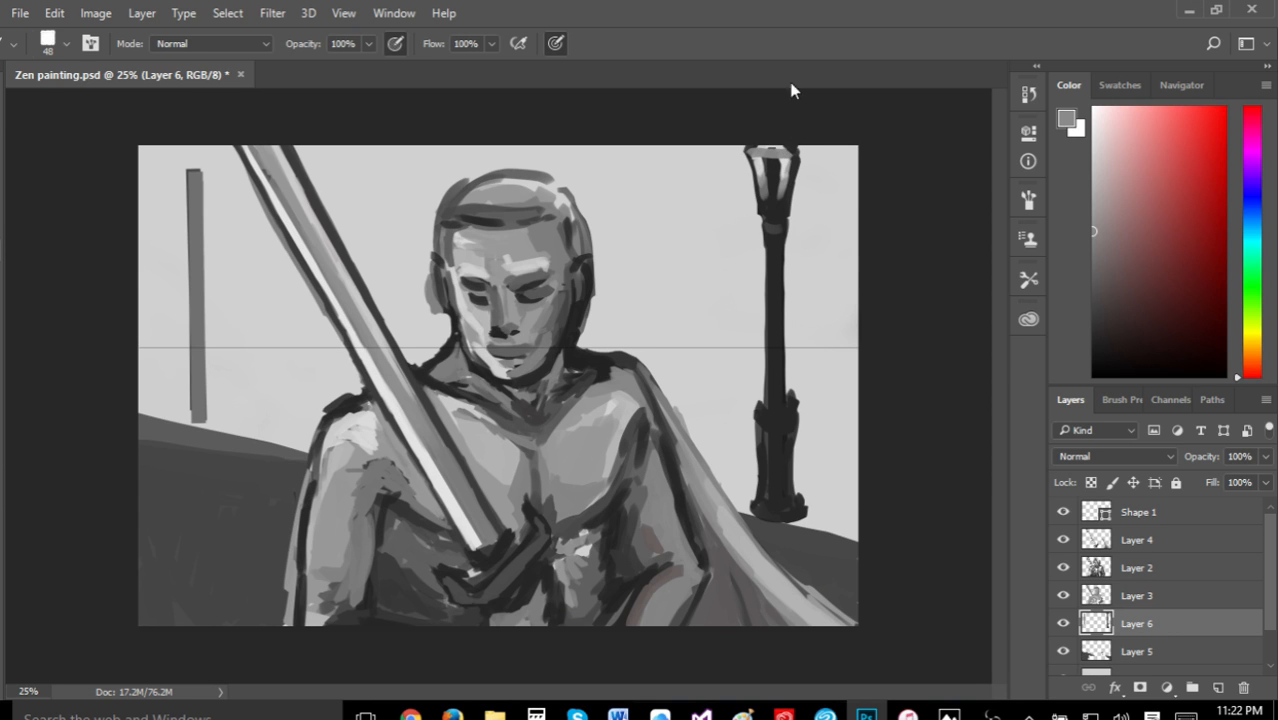
click(54, 13)
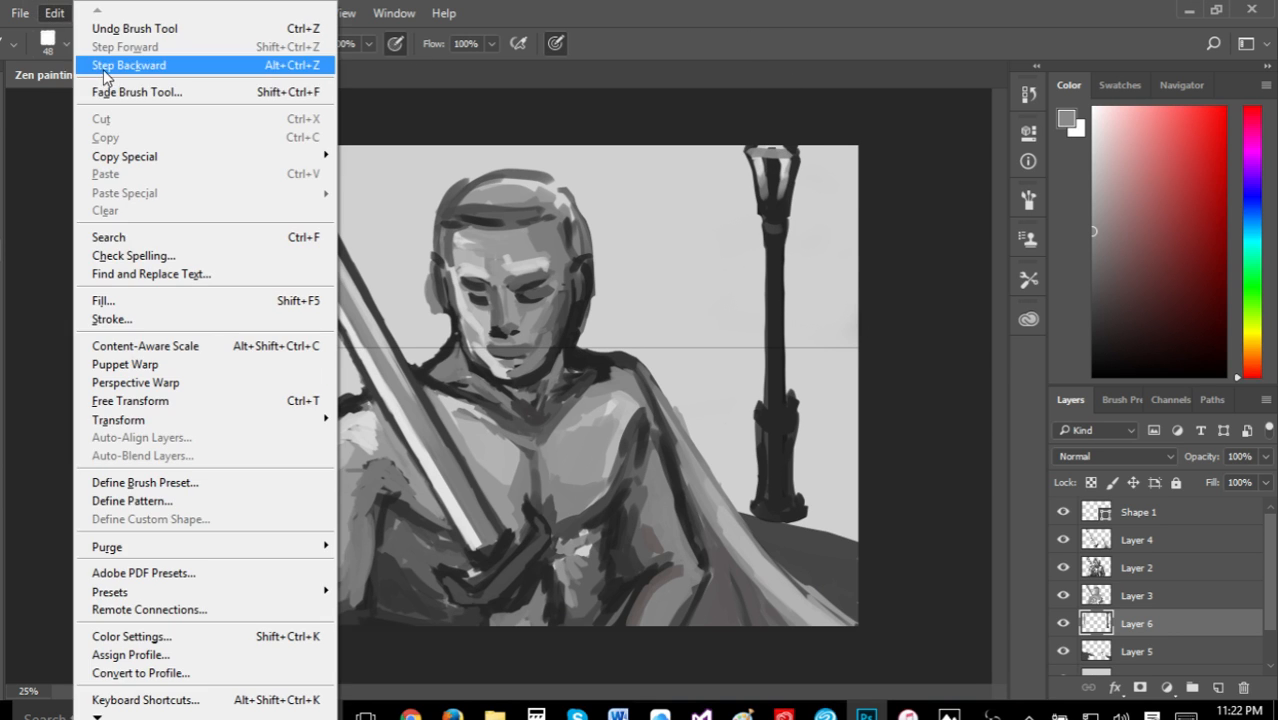
click(110, 62)
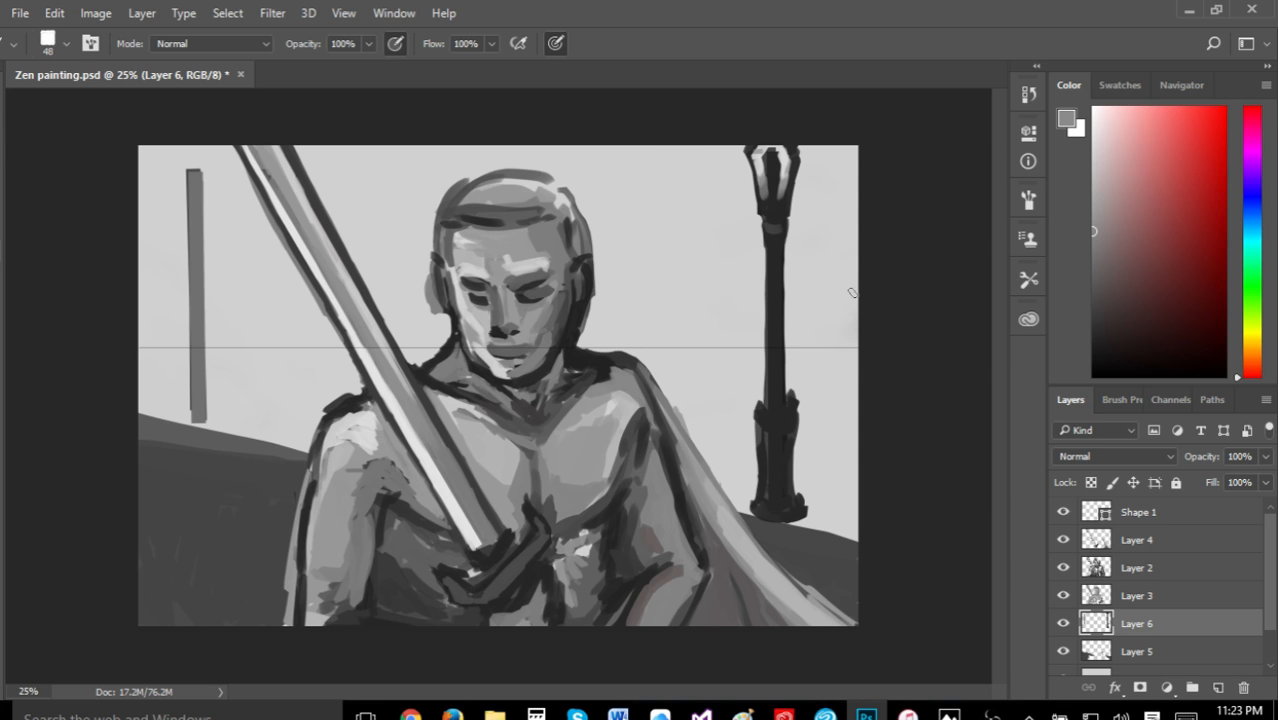
Flip the canvas horizontally to check the composition, and undo the flip
click(95, 13)
mouse_move(200, 190)
click(432, 271)
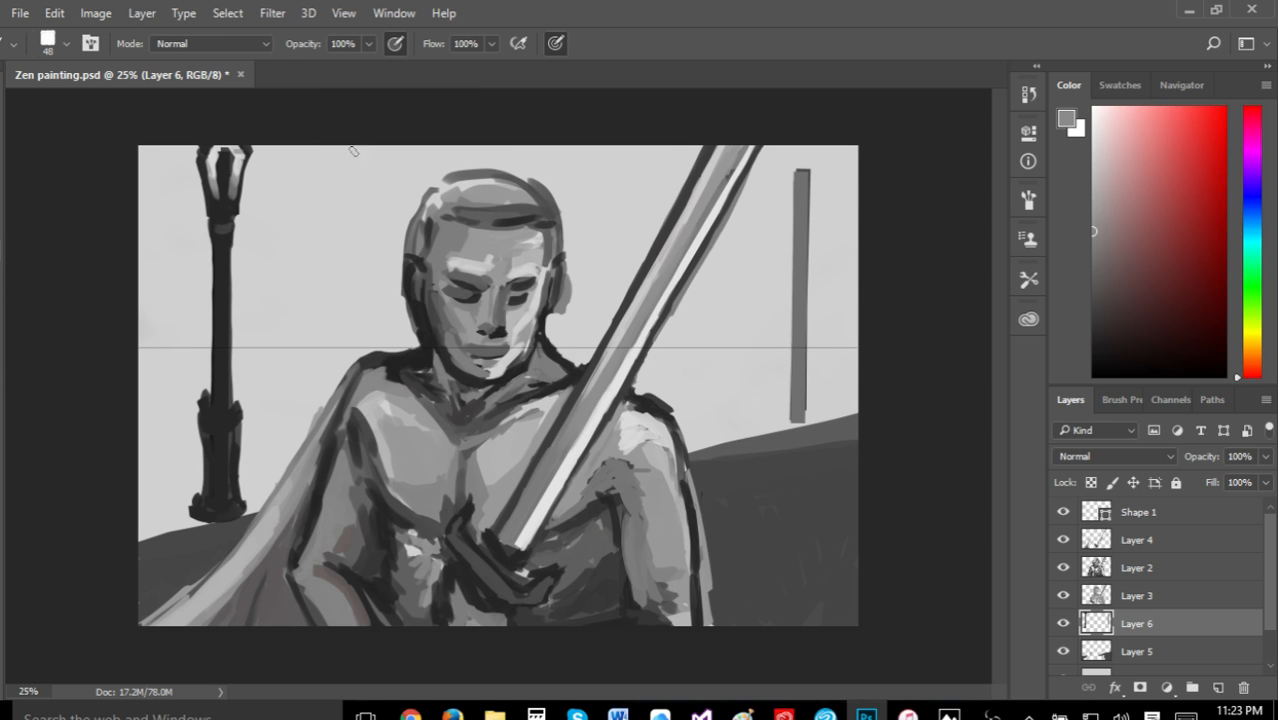
key(v)
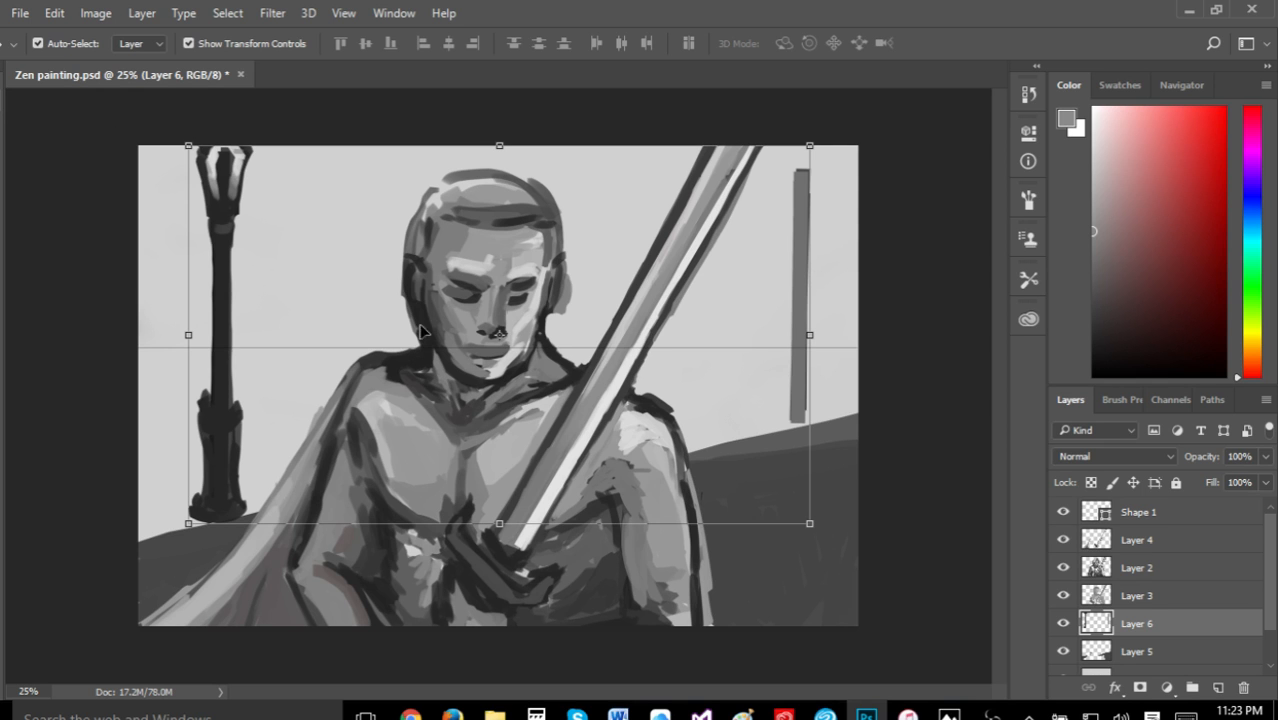
click(54, 13)
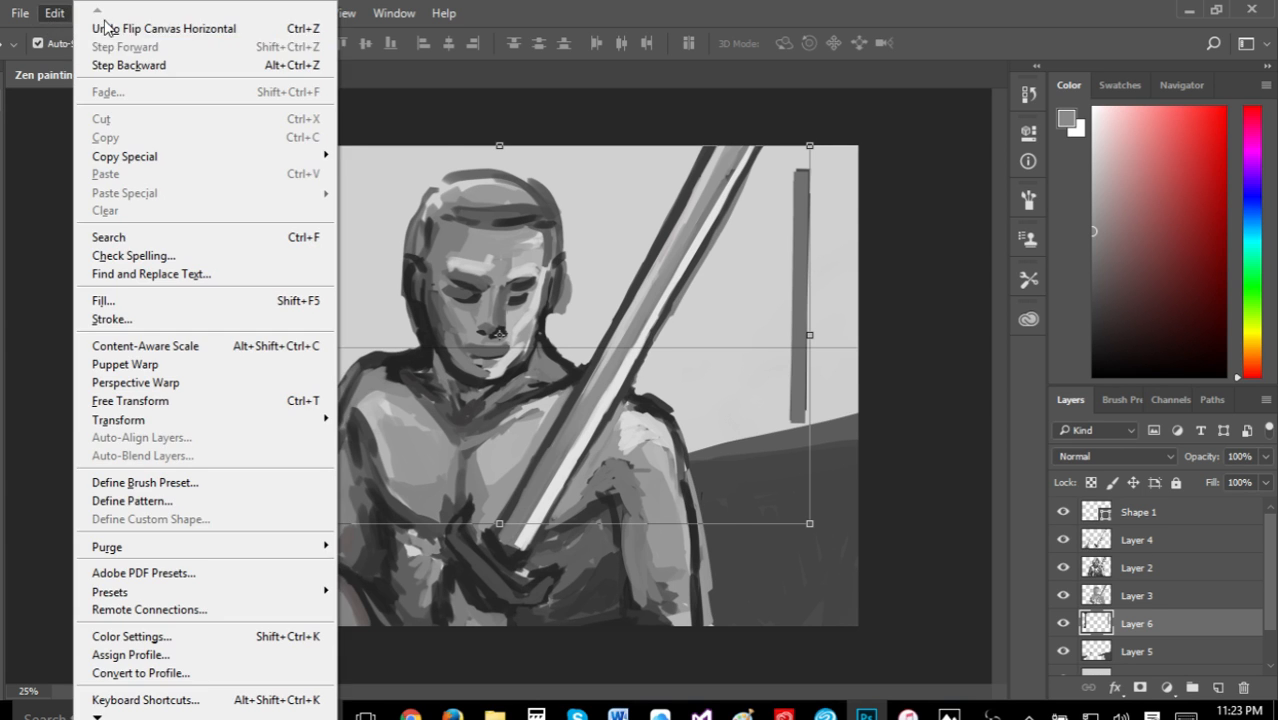
click(105, 25)
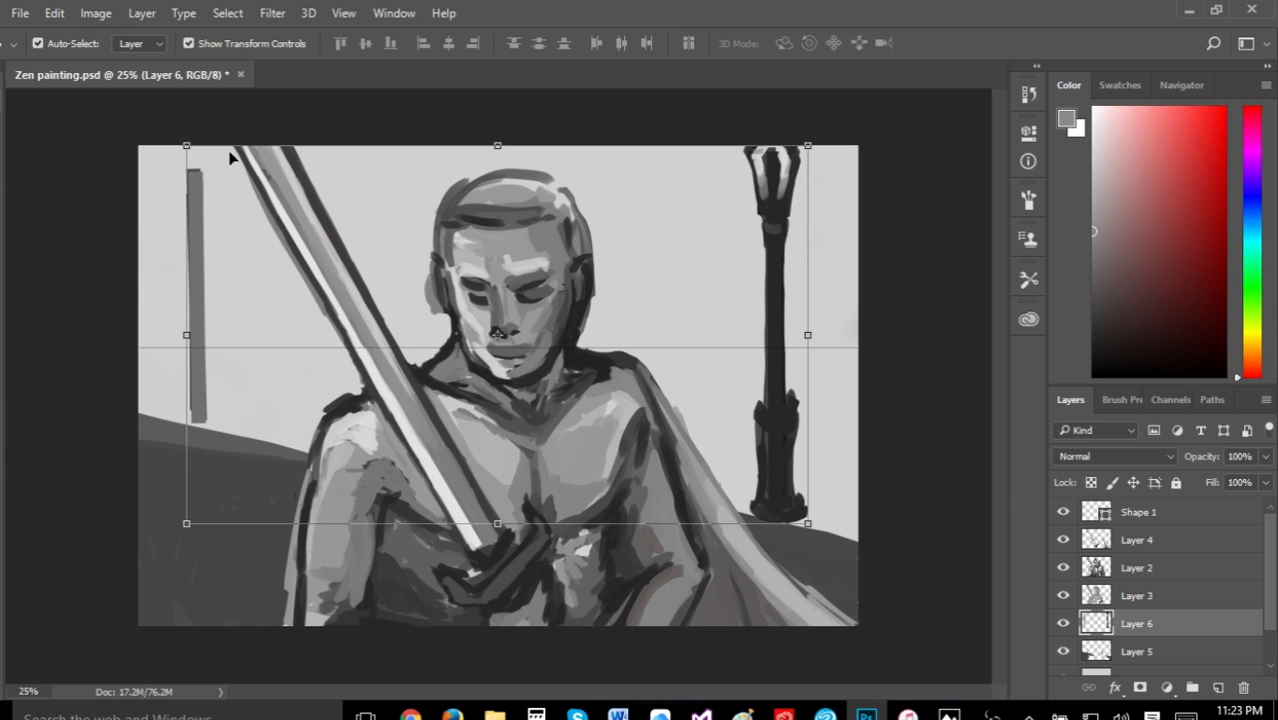
Sample the lamp post's dark grey and lasso the whole right lamp post on Layer 6 for transforming
key(i)
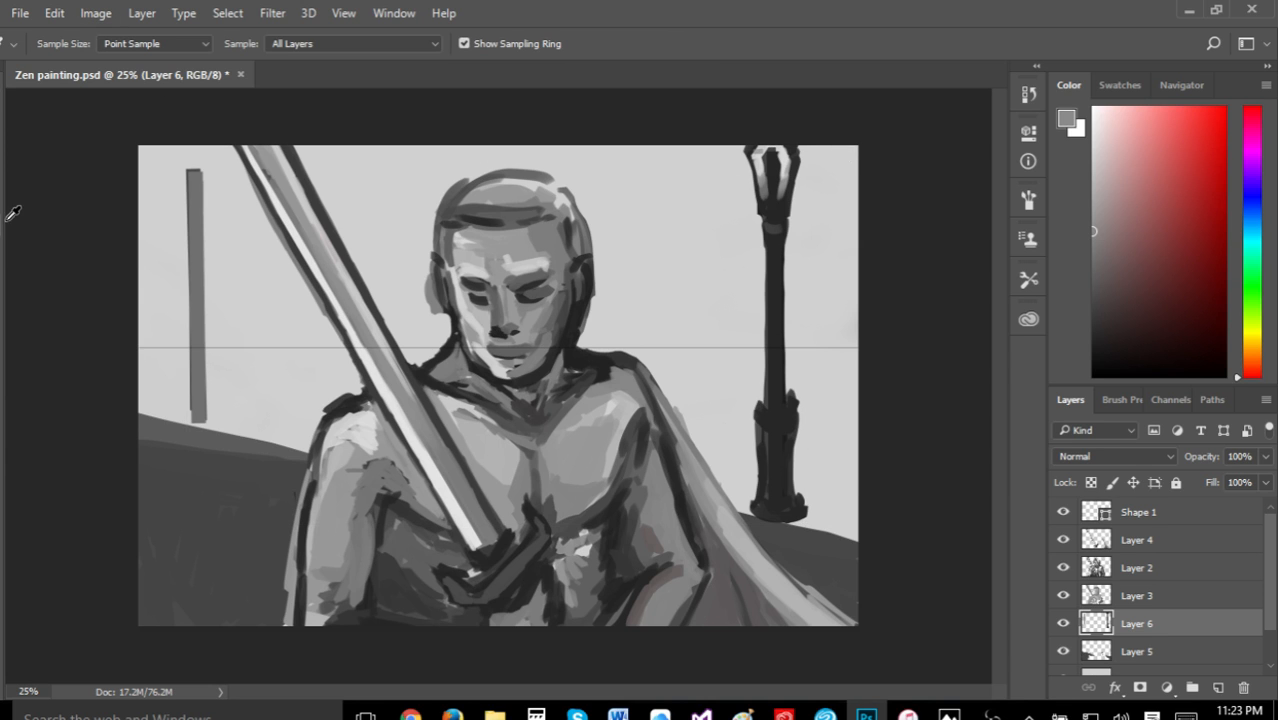
click(778, 268)
key(l)
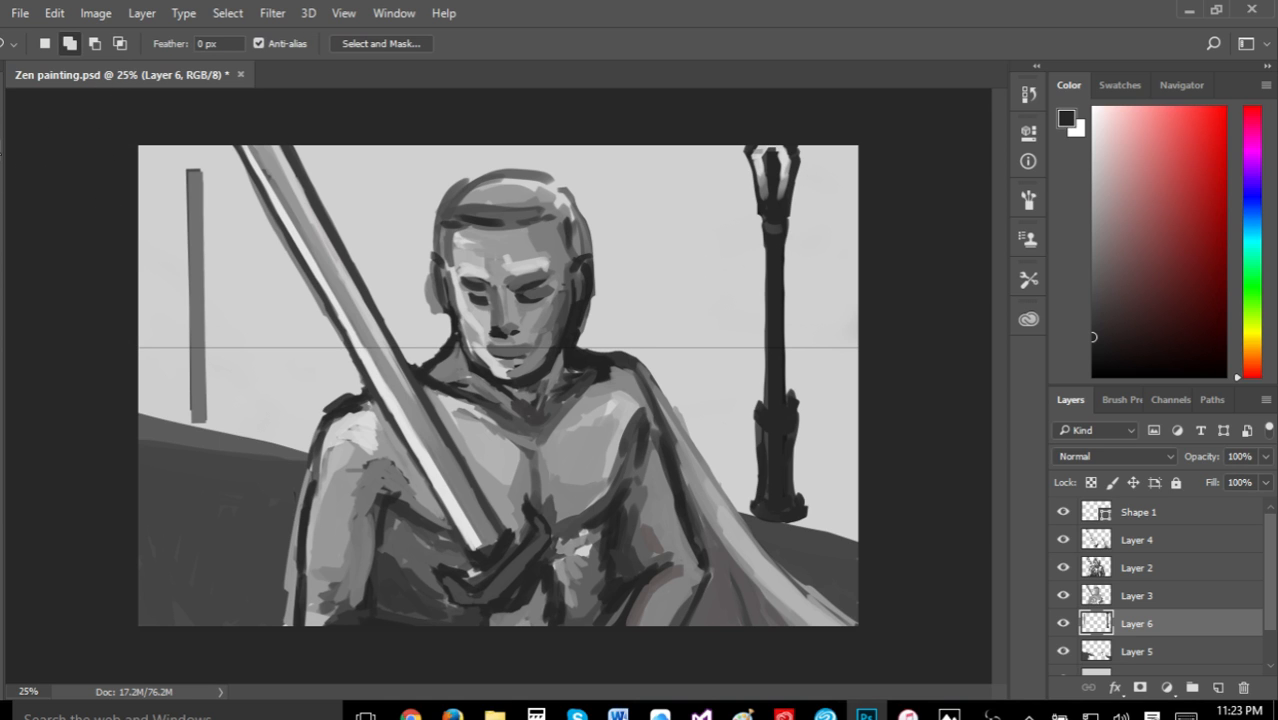
mouse_move(790, 527)
mouse_down()
mouse_move(850, 457)
mouse_move(833, 166)
mouse_move(728, 277)
mouse_move(740, 453)
mouse_move(762, 515)
mouse_move(786, 526)
mouse_up()
key(v)
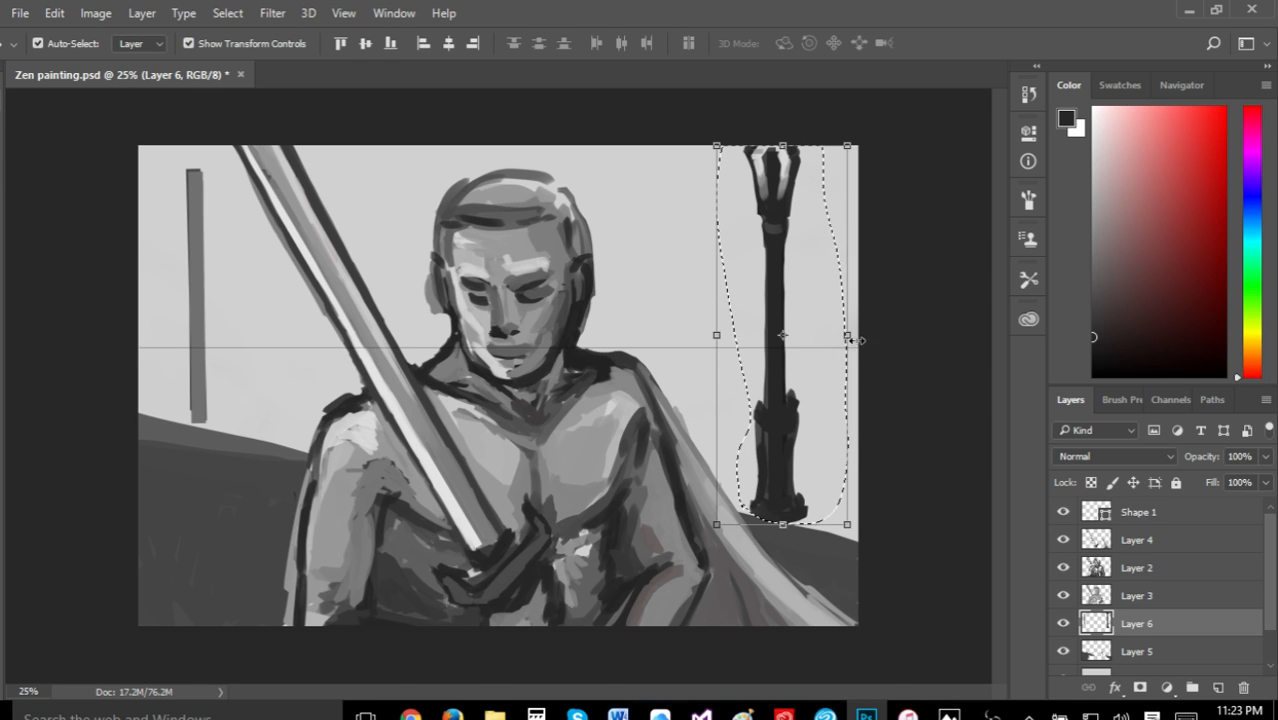
Narrow the lassoed lamp post to about 86% width and 95% height, flip it horizontally and straighten it
drag(847, 335, 832, 341)
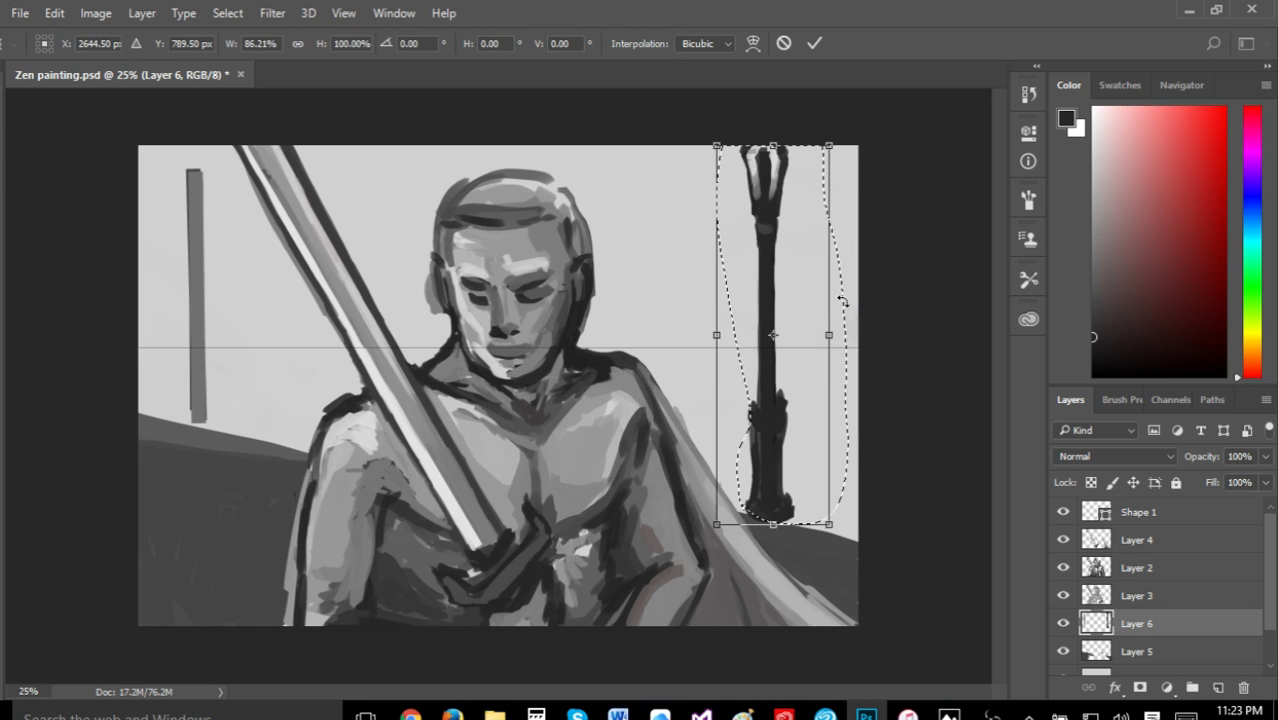
mouse_move(788, 127)
mouse_down()
mouse_move(775, 126)
mouse_move(786, 116)
mouse_move(773, 163)
mouse_move(808, 121)
mouse_move(792, 133)
mouse_move(803, 108)
mouse_up()
click(54, 13)
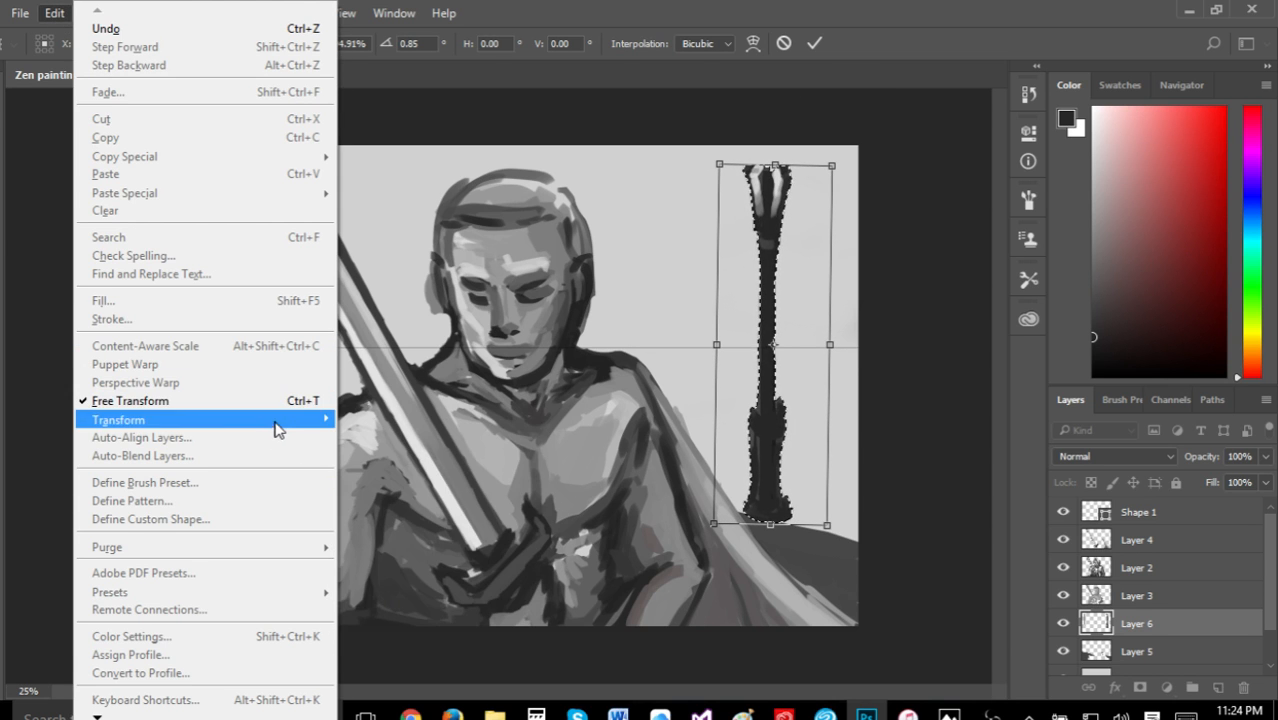
mouse_move(277, 421)
click(403, 625)
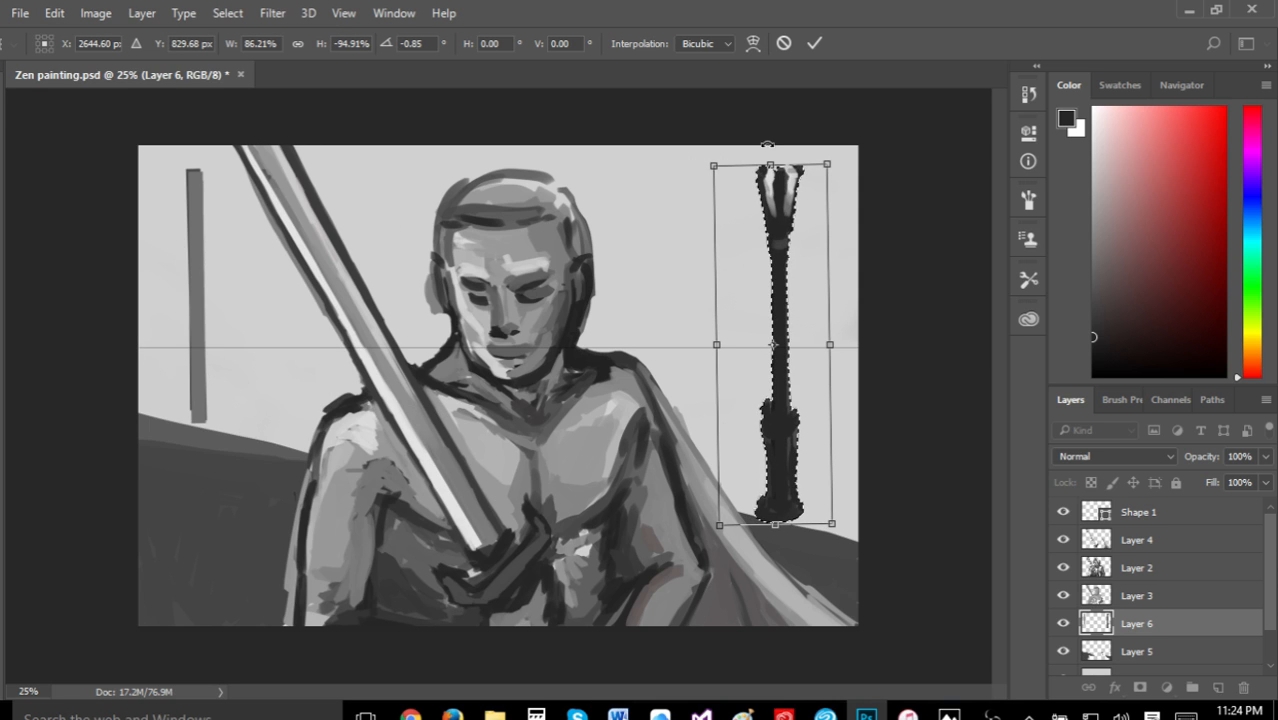
mouse_move(789, 133)
mouse_down()
mouse_move(815, 128)
mouse_move(794, 133)
mouse_up()
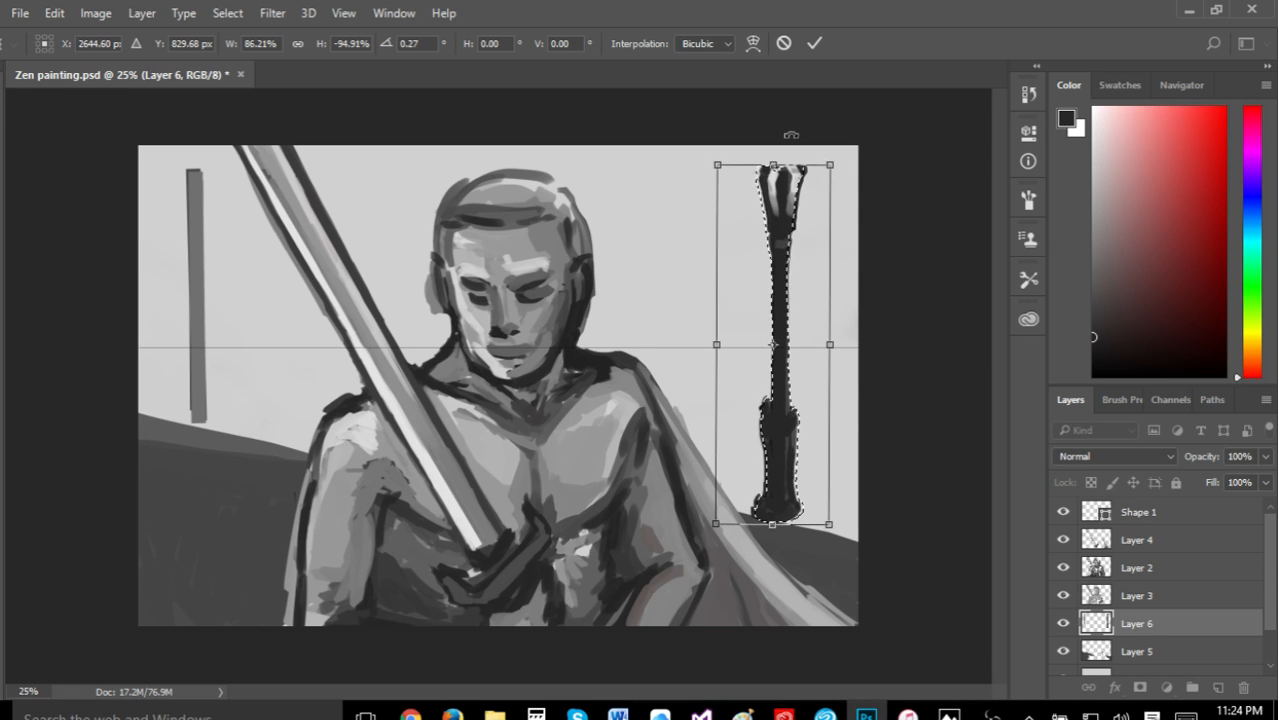
Refine the lamp post's rotation and position, scale it to about 81% width and 89% height, and apply the transform
drag(715, 164, 708, 167)
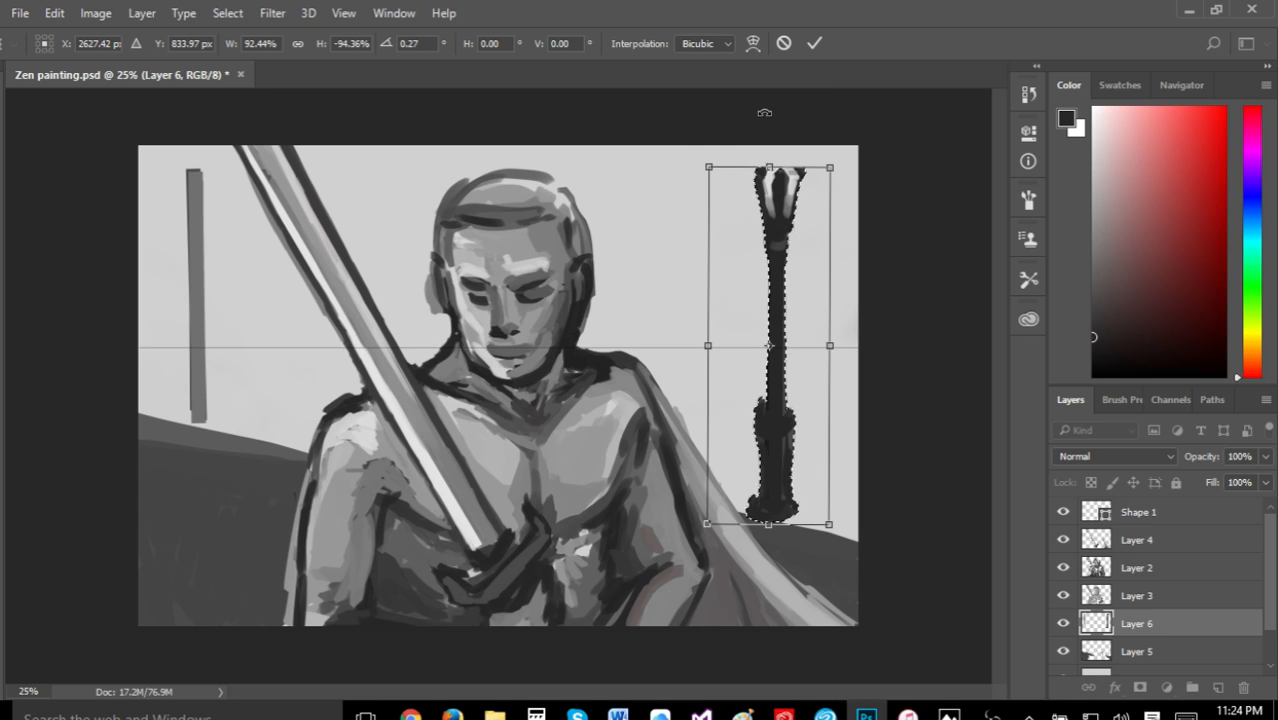
drag(765, 108, 788, 95)
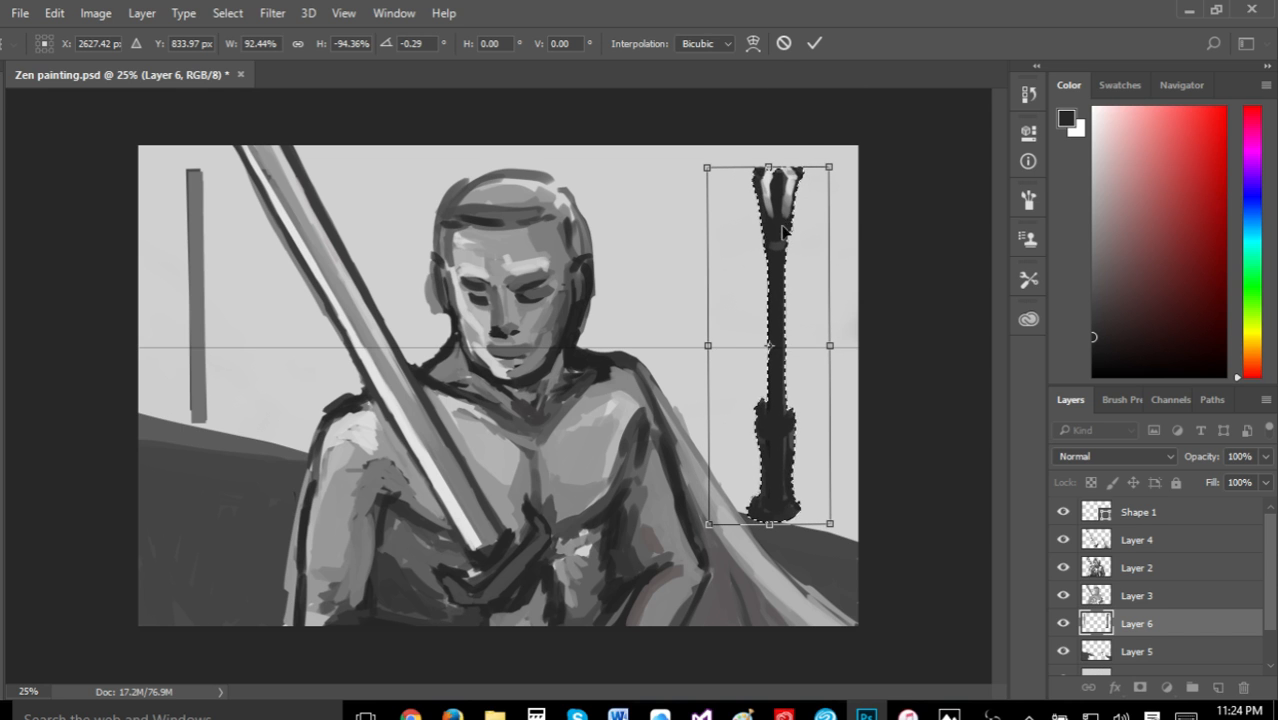
drag(784, 231, 783, 199)
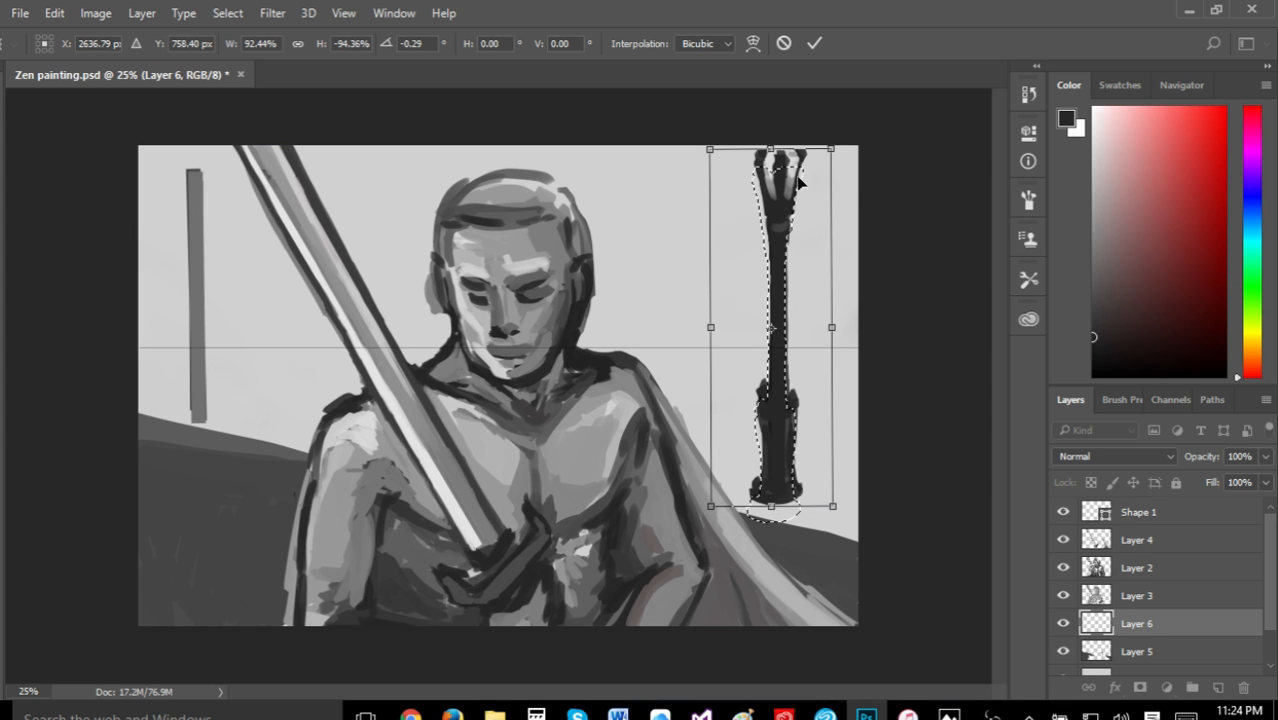
drag(831, 327, 822, 328)
drag(714, 326, 718, 327)
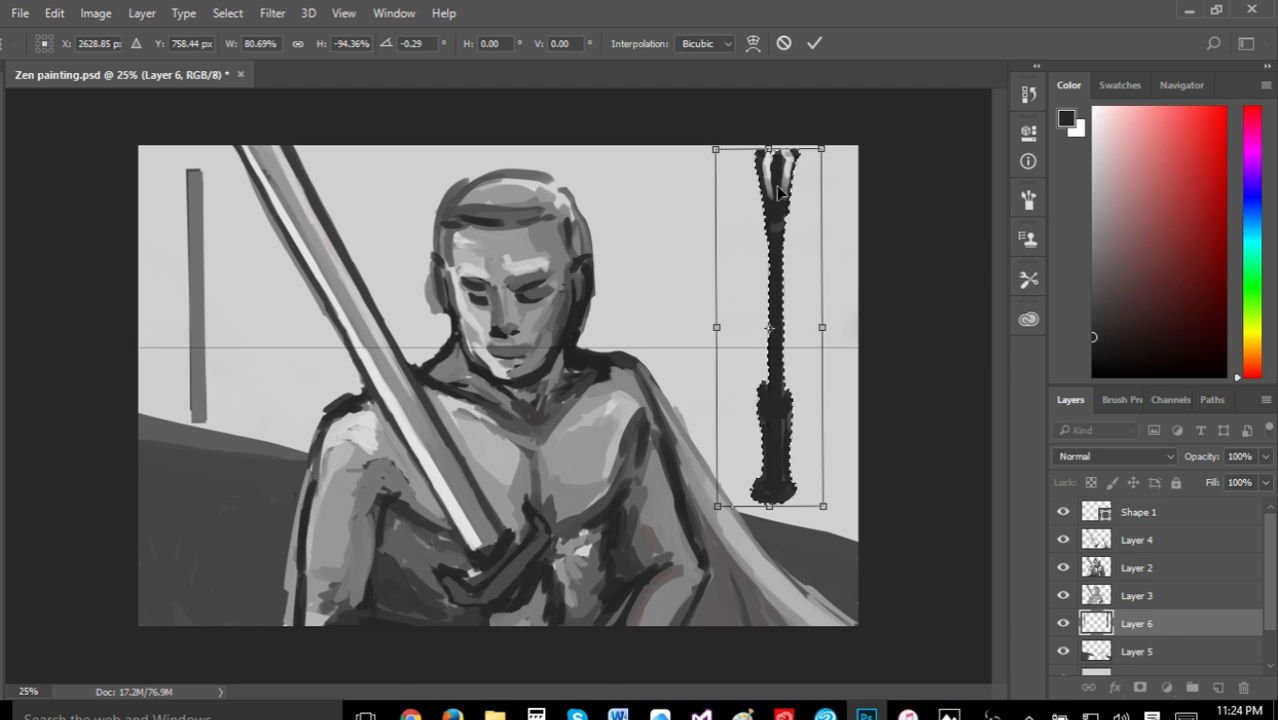
drag(768, 139, 786, 199)
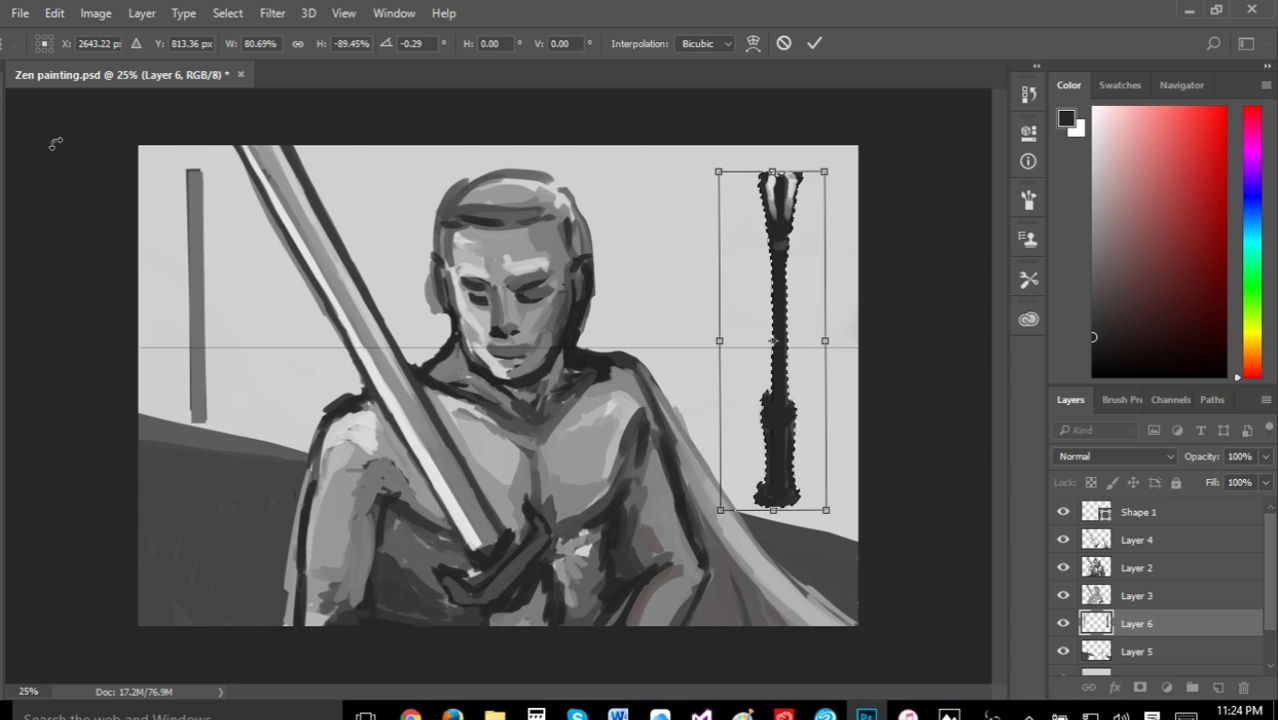
key(b)
click(571, 290)
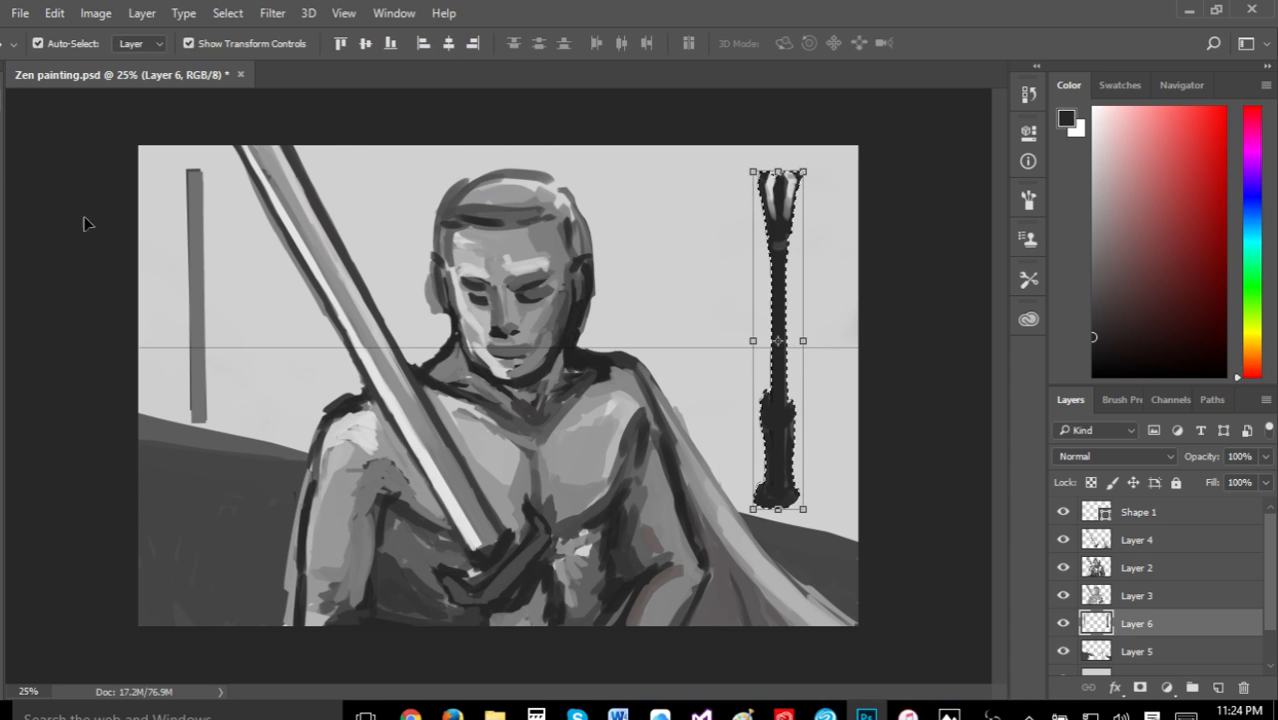
Deselect the lamp post and paint a dark grey cap with a finial on top of its lantern
key(i)
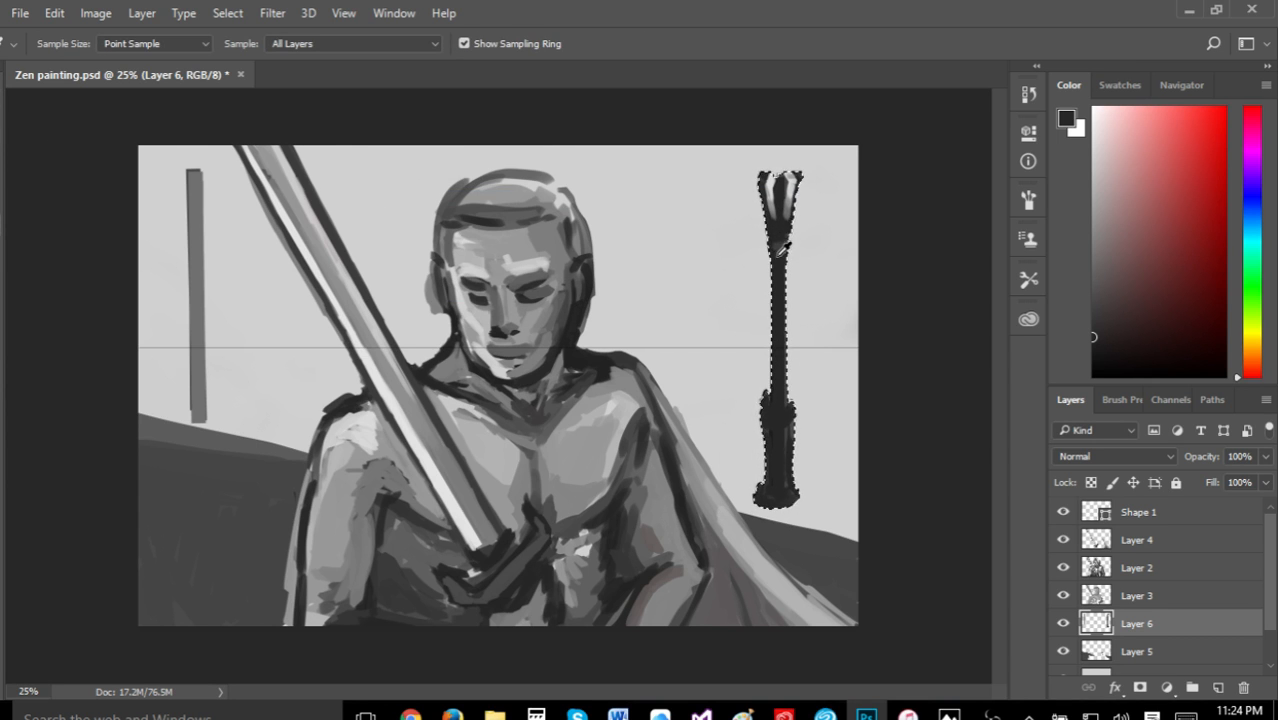
key(b)
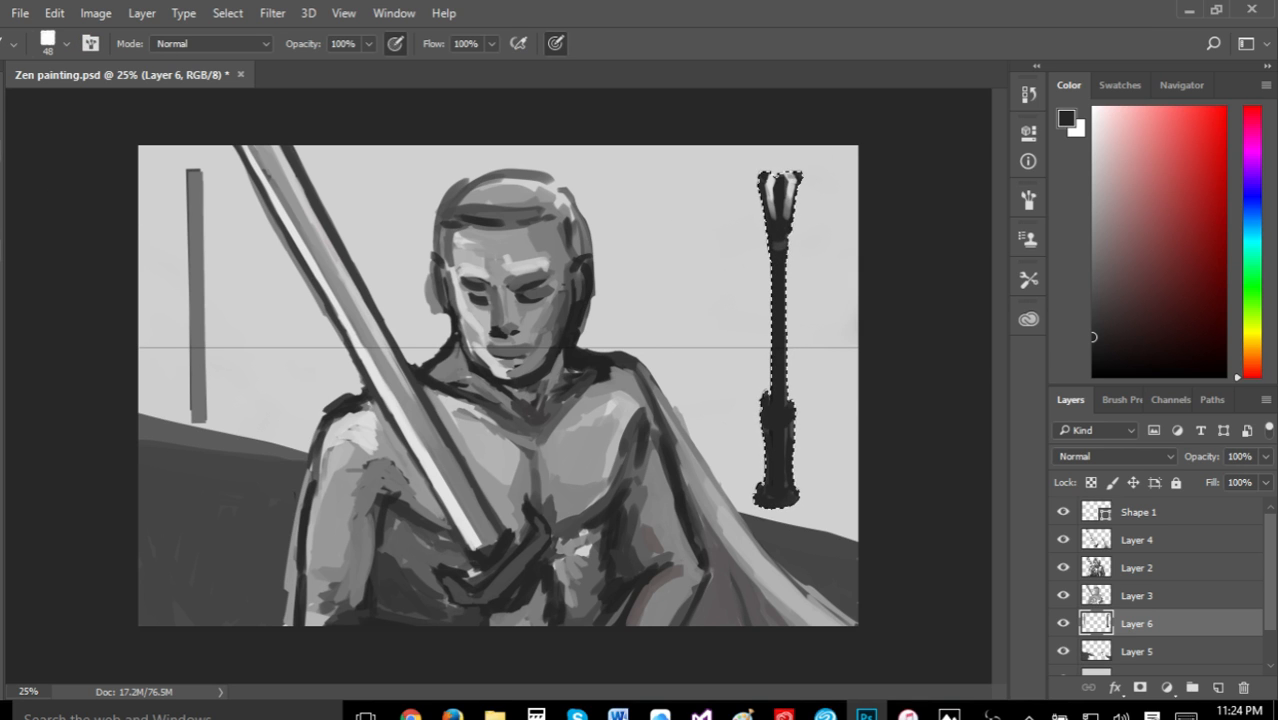
key(w)
key(ctrl+d)
key(i)
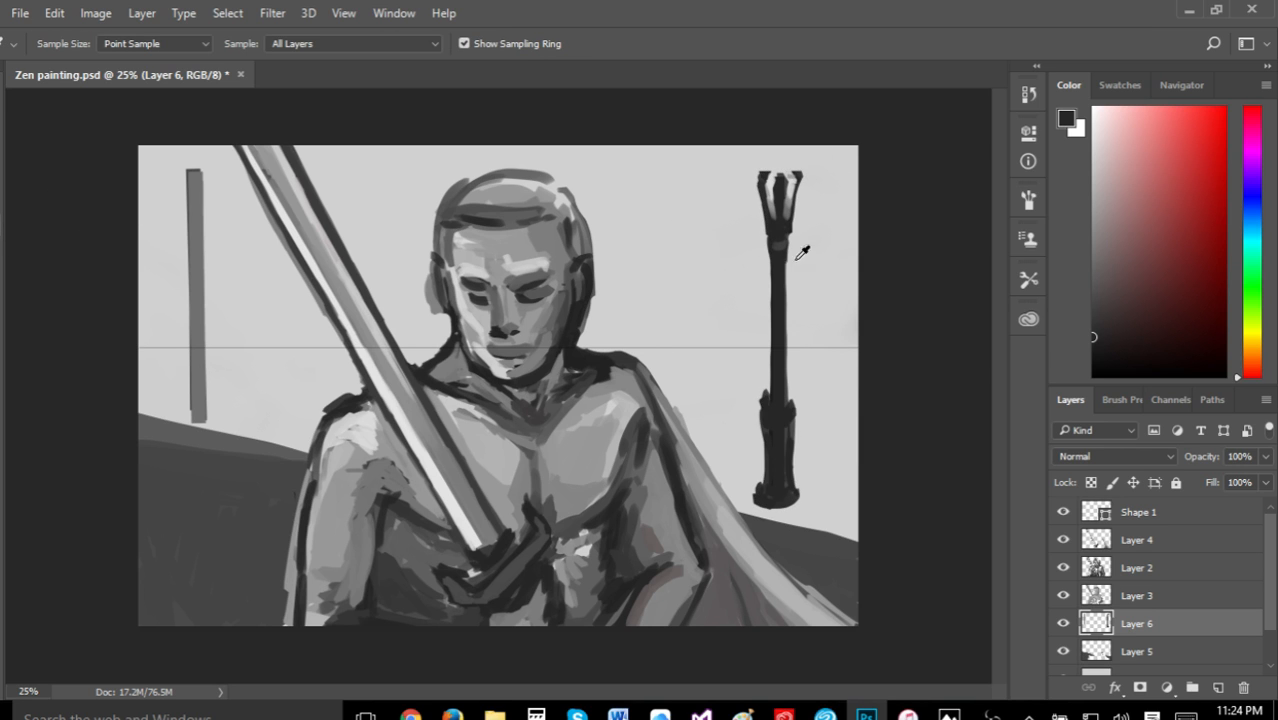
key(b)
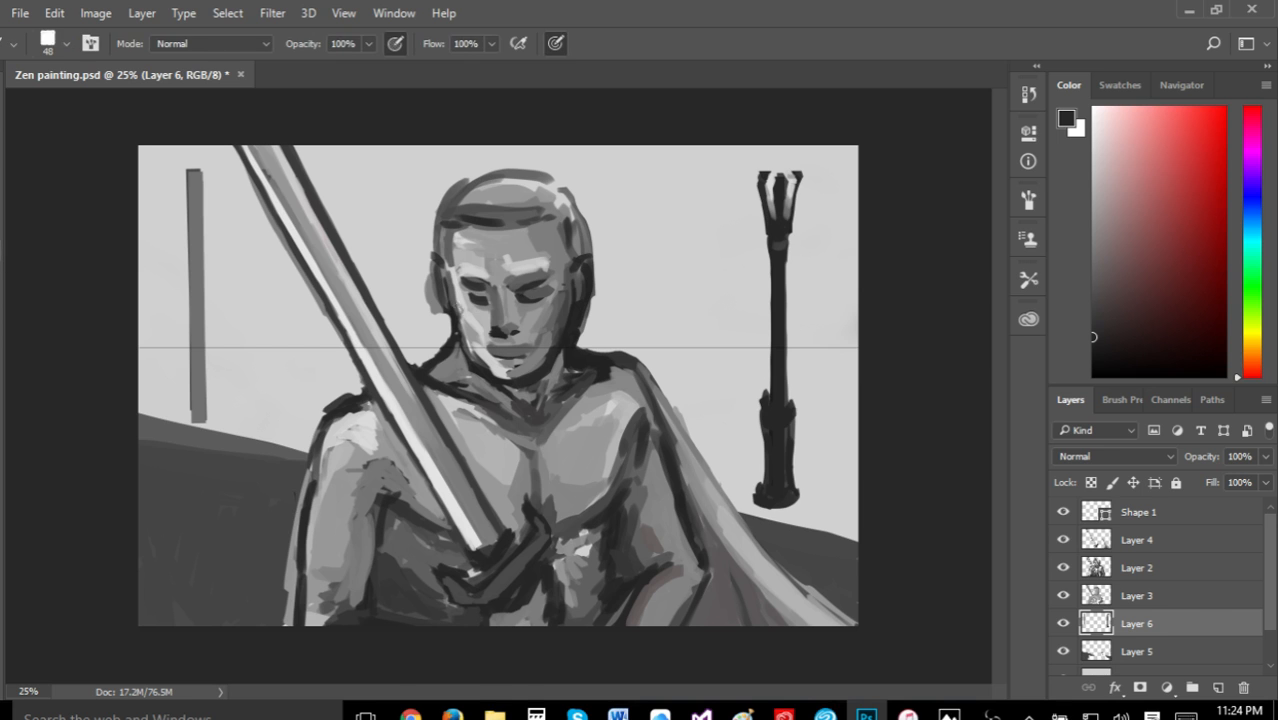
mouse_move(948, 714)
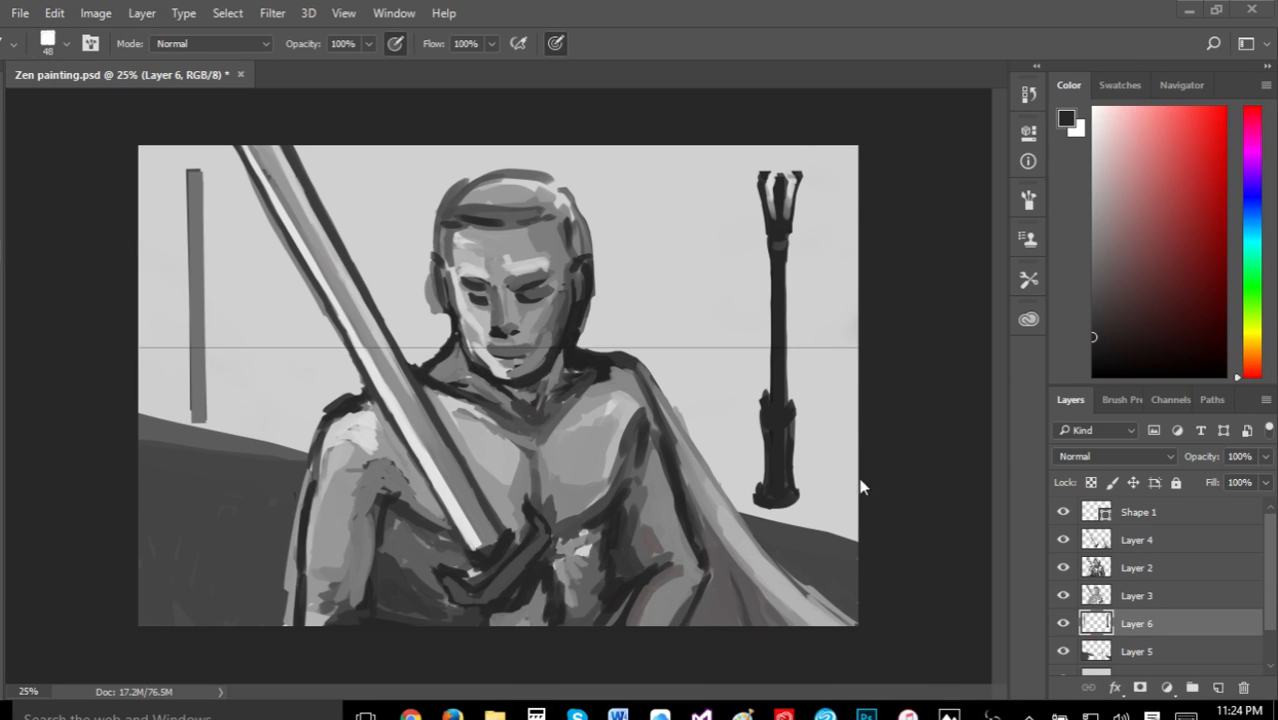
mouse_move(767, 163)
mouse_down()
mouse_move(769, 180)
mouse_move(797, 177)
mouse_move(784, 152)
mouse_up()
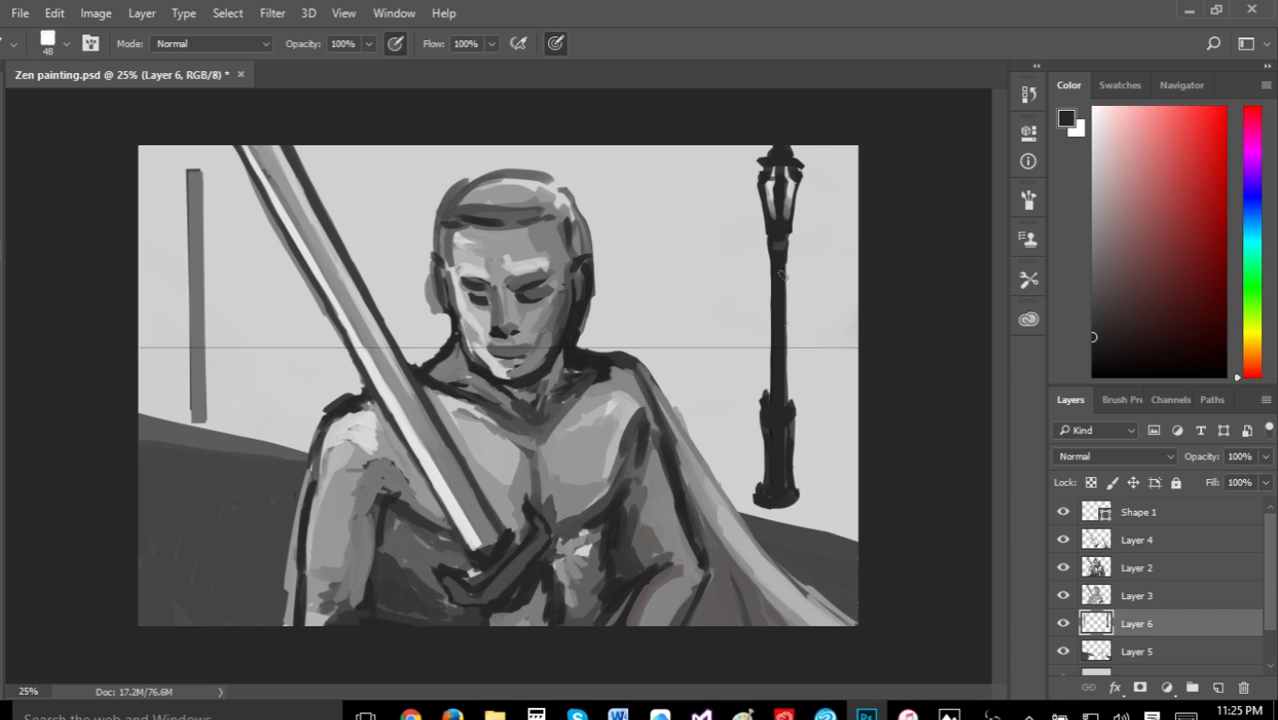
Touch up the right lamp's shaft and base with dark grey strokes, and save the painting
drag(782, 275, 784, 334)
drag(788, 381, 787, 400)
drag(792, 435, 781, 505)
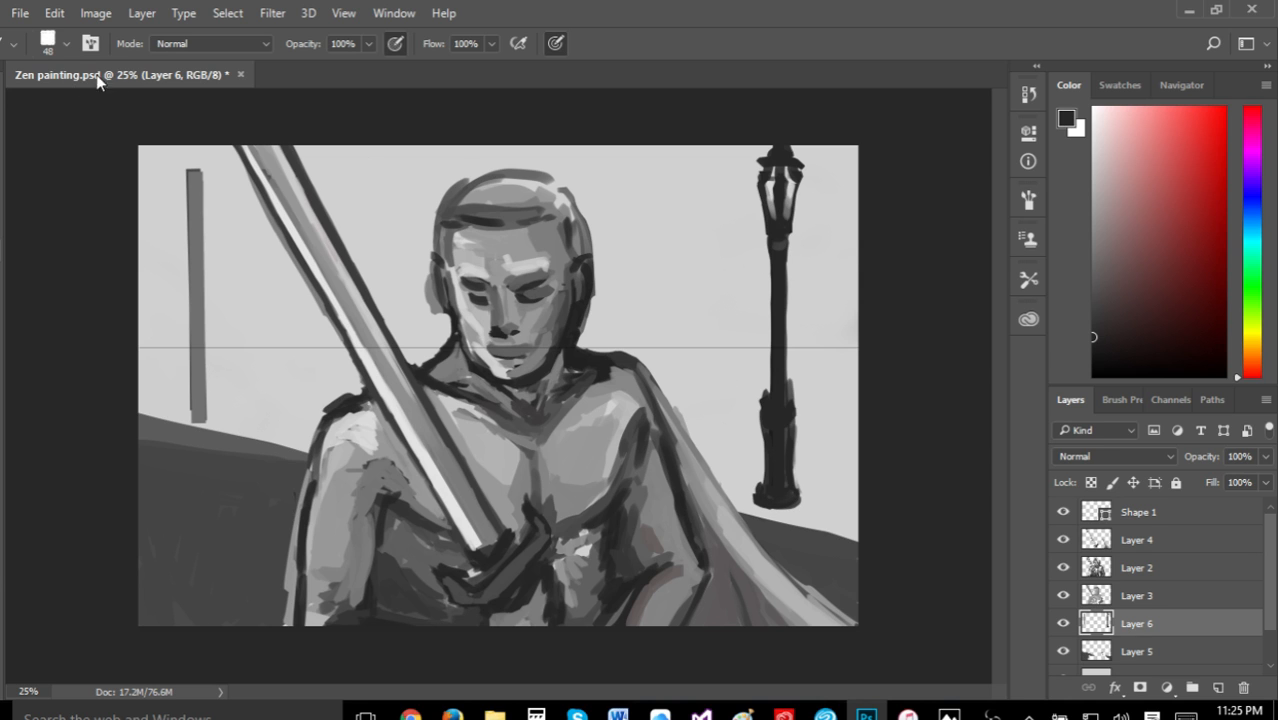
click(16, 12)
click(68, 204)
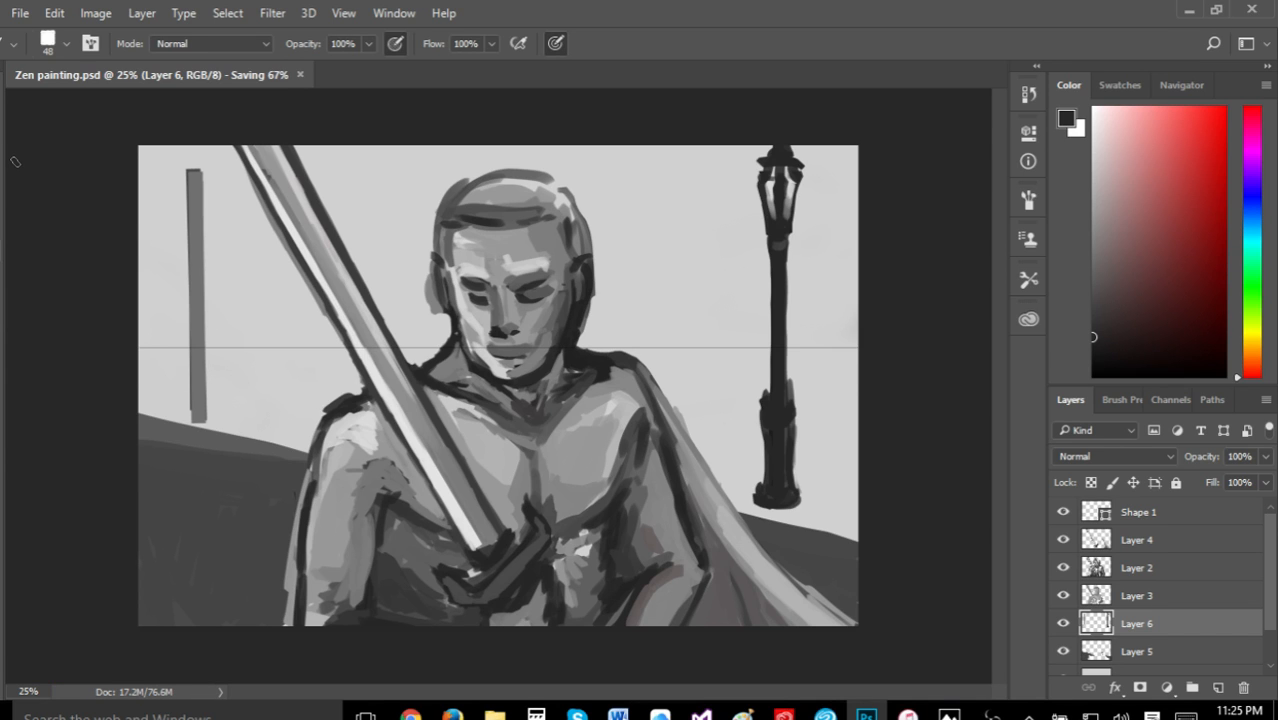
Lasso the whole right street lamp on Layer 6, copy it and paste it as a new layer
key(l)
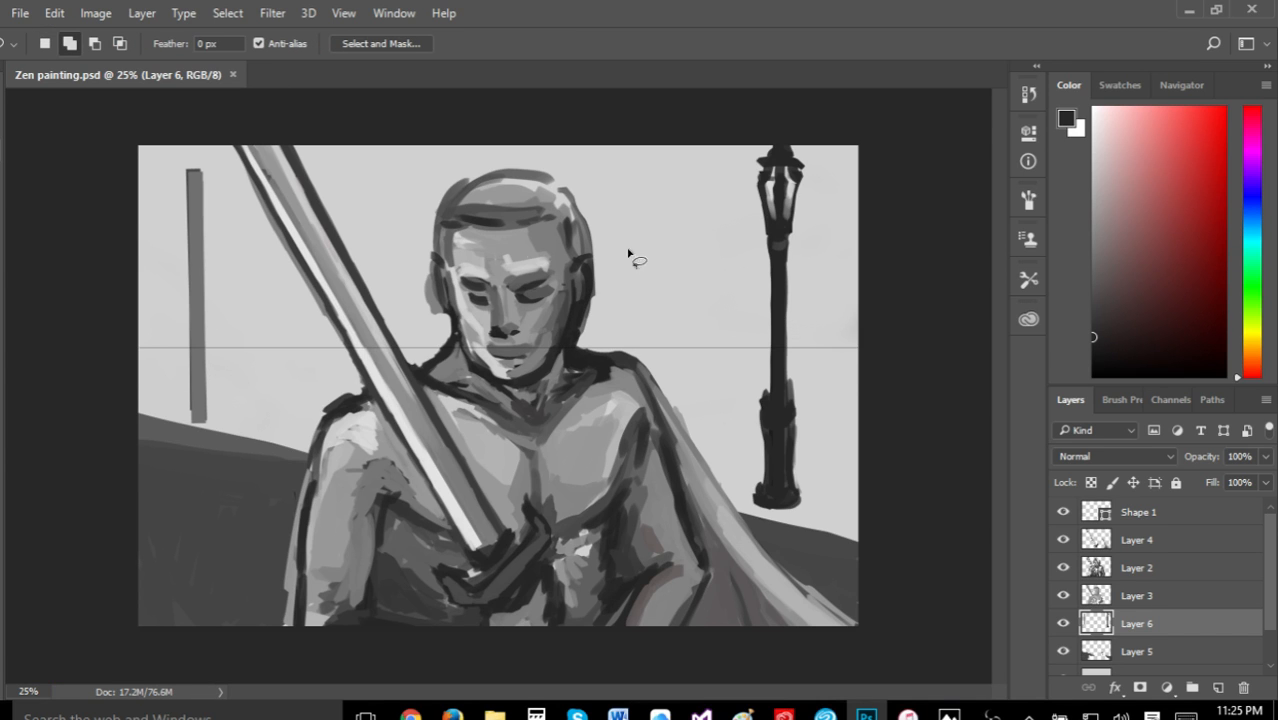
key(b)
key(l)
mouse_move(743, 489)
mouse_down()
mouse_move(759, 517)
mouse_move(810, 512)
mouse_move(849, 348)
mouse_move(826, 86)
mouse_move(699, 165)
mouse_move(705, 409)
mouse_move(765, 500)
mouse_up()
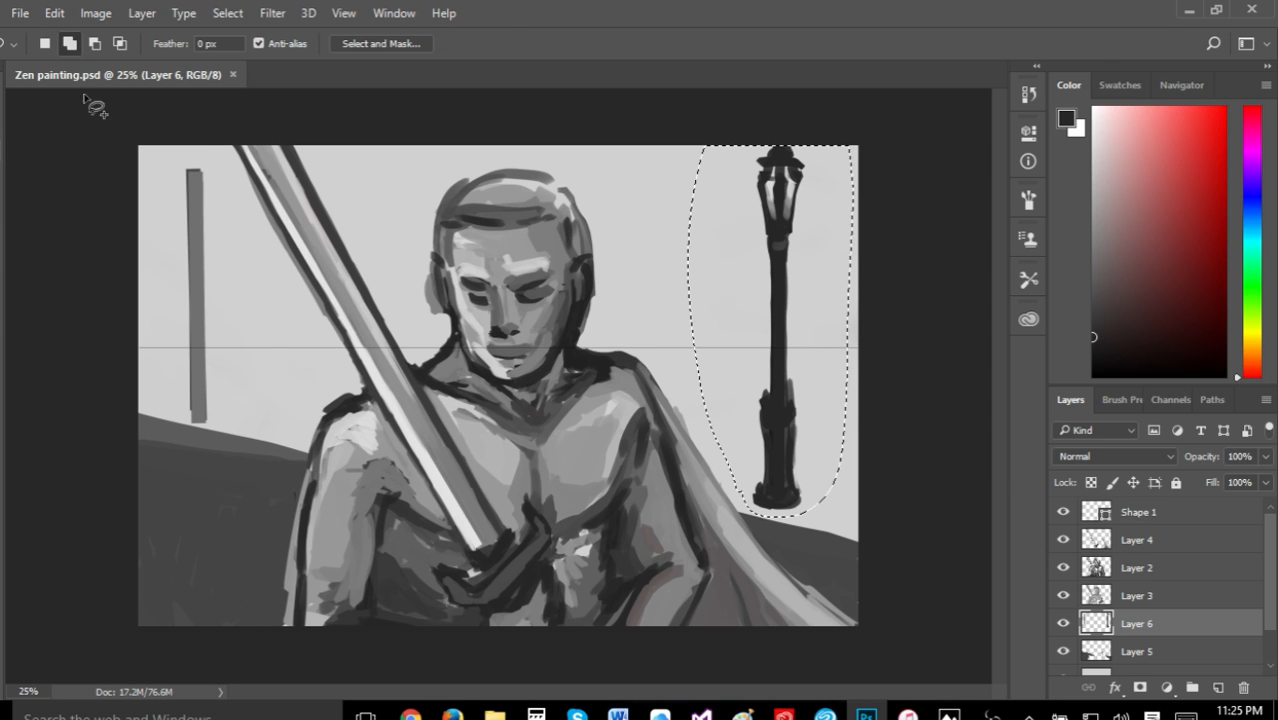
click(54, 13)
click(128, 138)
click(54, 13)
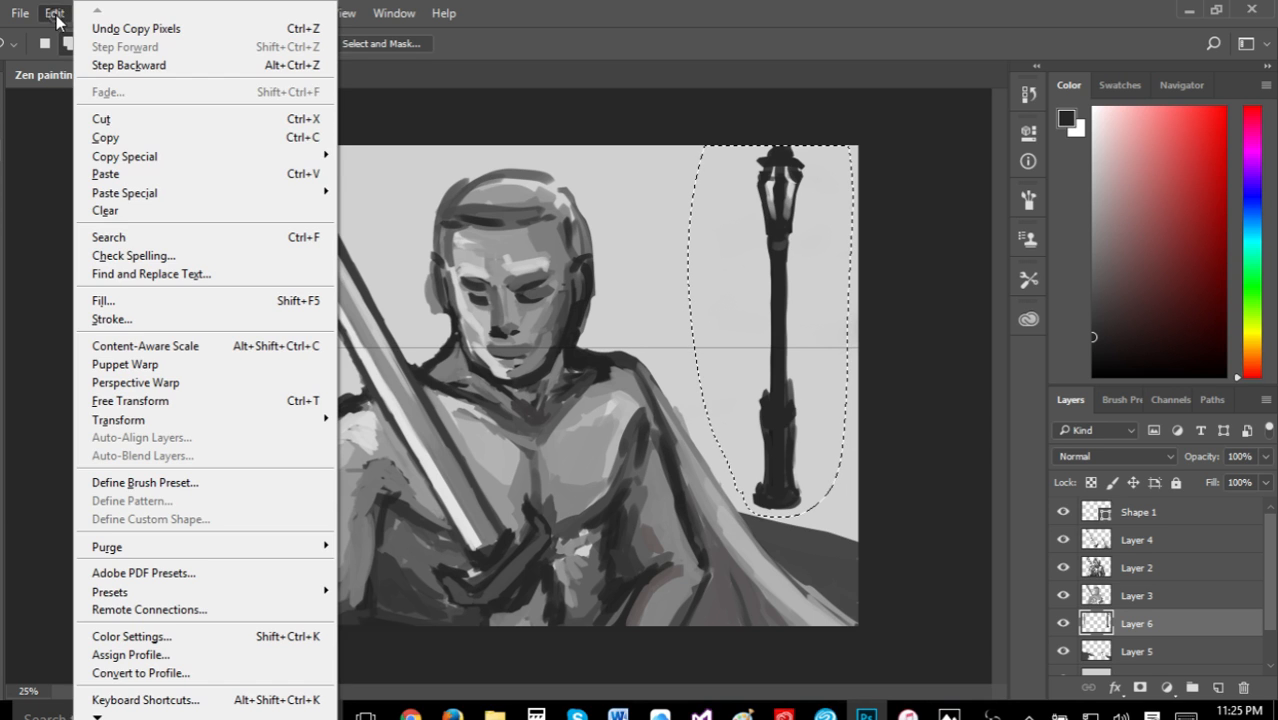
click(125, 176)
Move the pasted lamp over the plain left post and scale it down to about 63% width and 65% height
key(v)
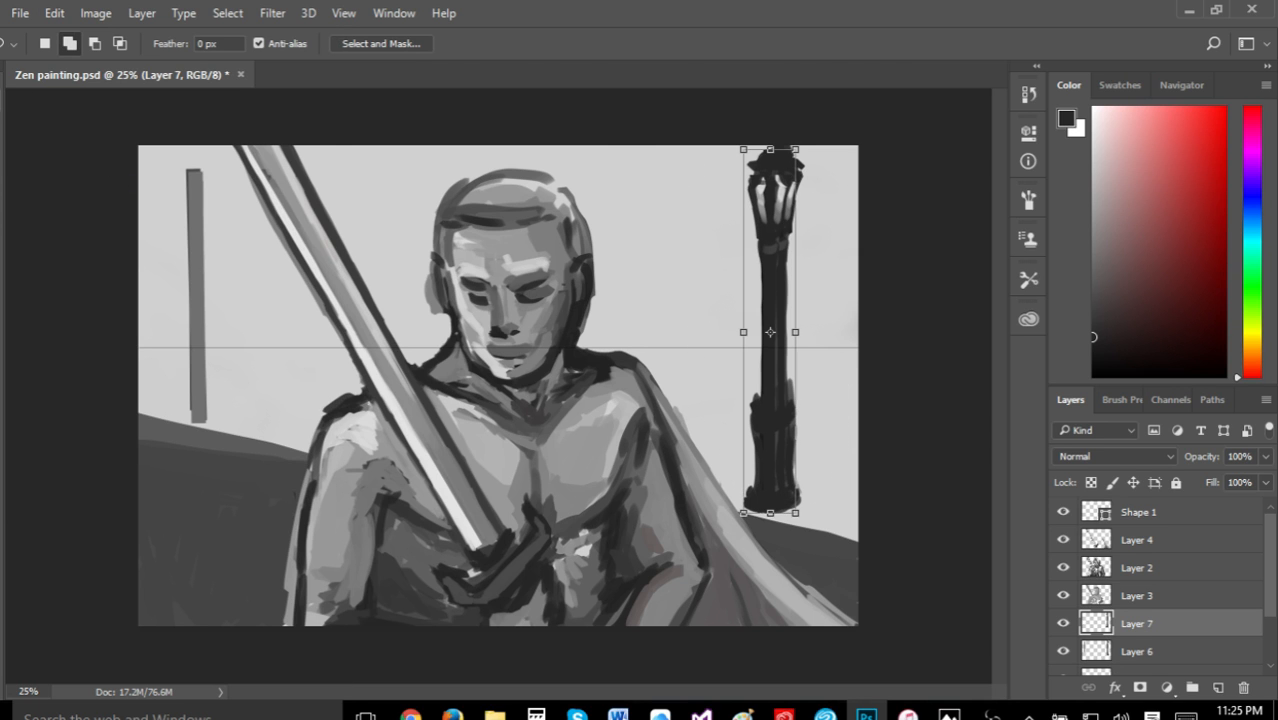
drag(778, 260, 204, 262)
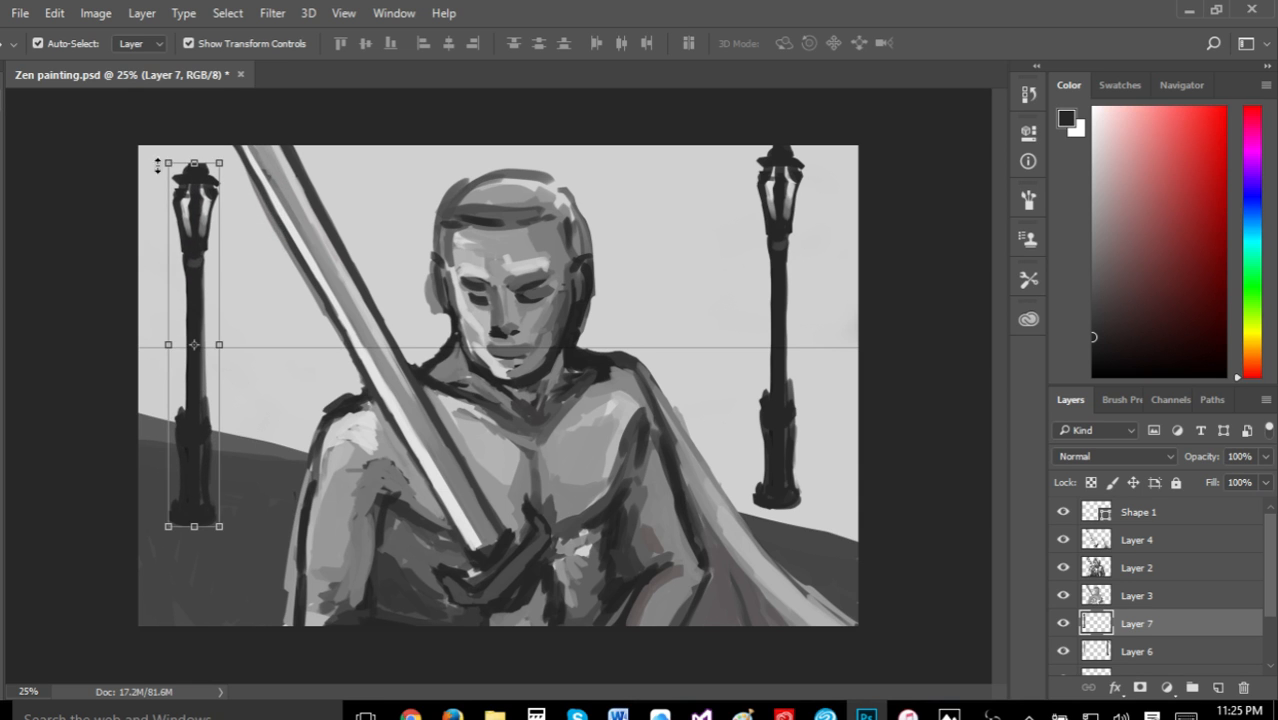
drag(163, 160, 202, 191)
drag(197, 388, 198, 412)
drag(197, 151, 201, 120)
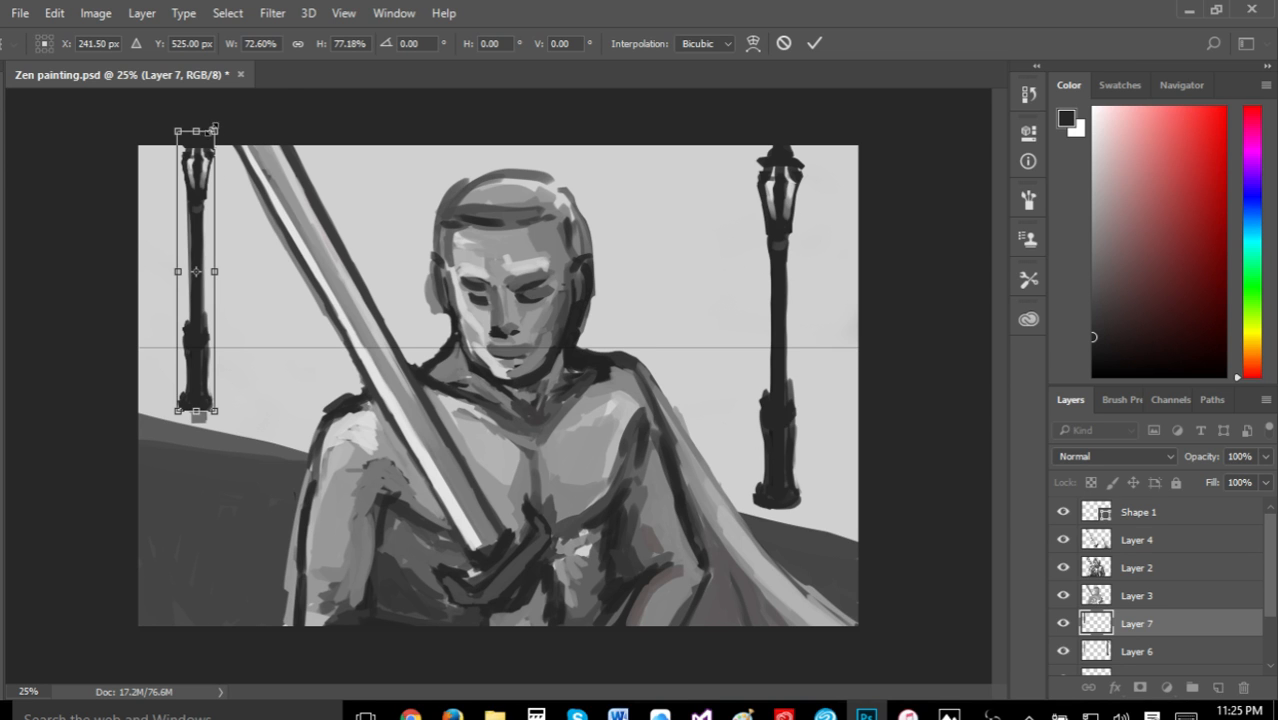
drag(213, 122, 210, 162)
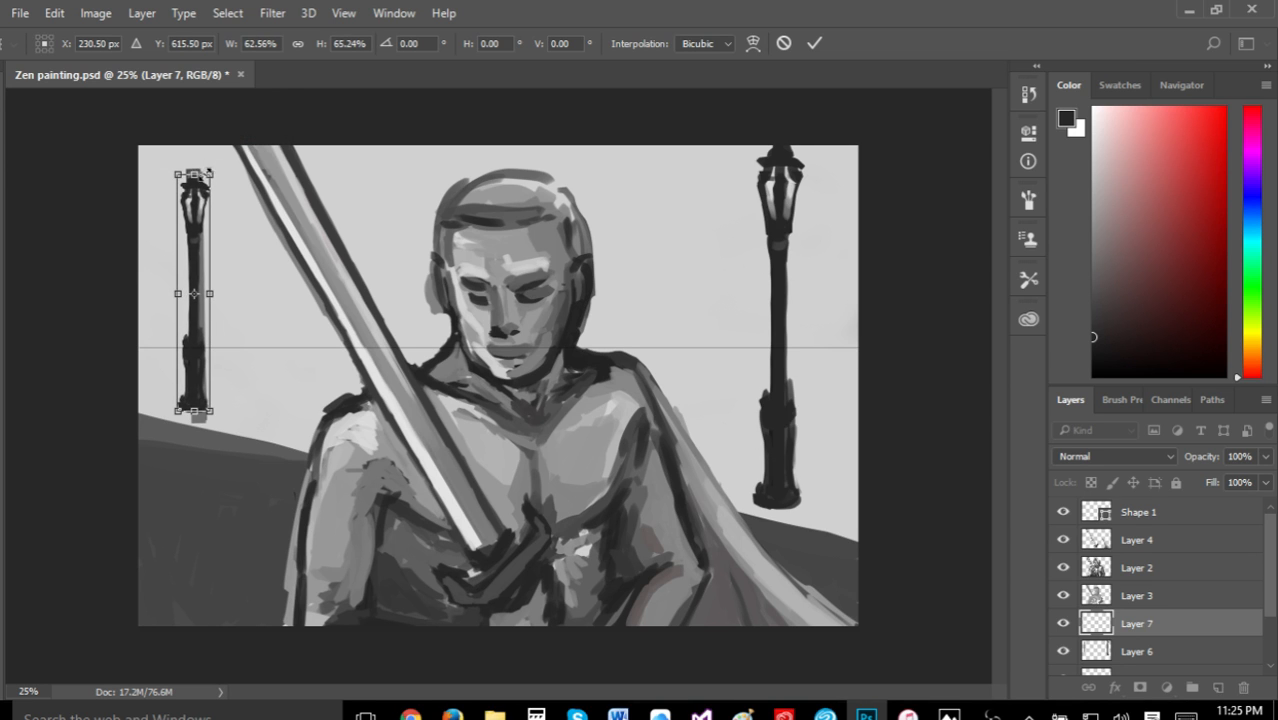
Align the lamp copy with the left post, enlarge it to about 68% width and 67% height, and apply the transform
drag(198, 242, 202, 240)
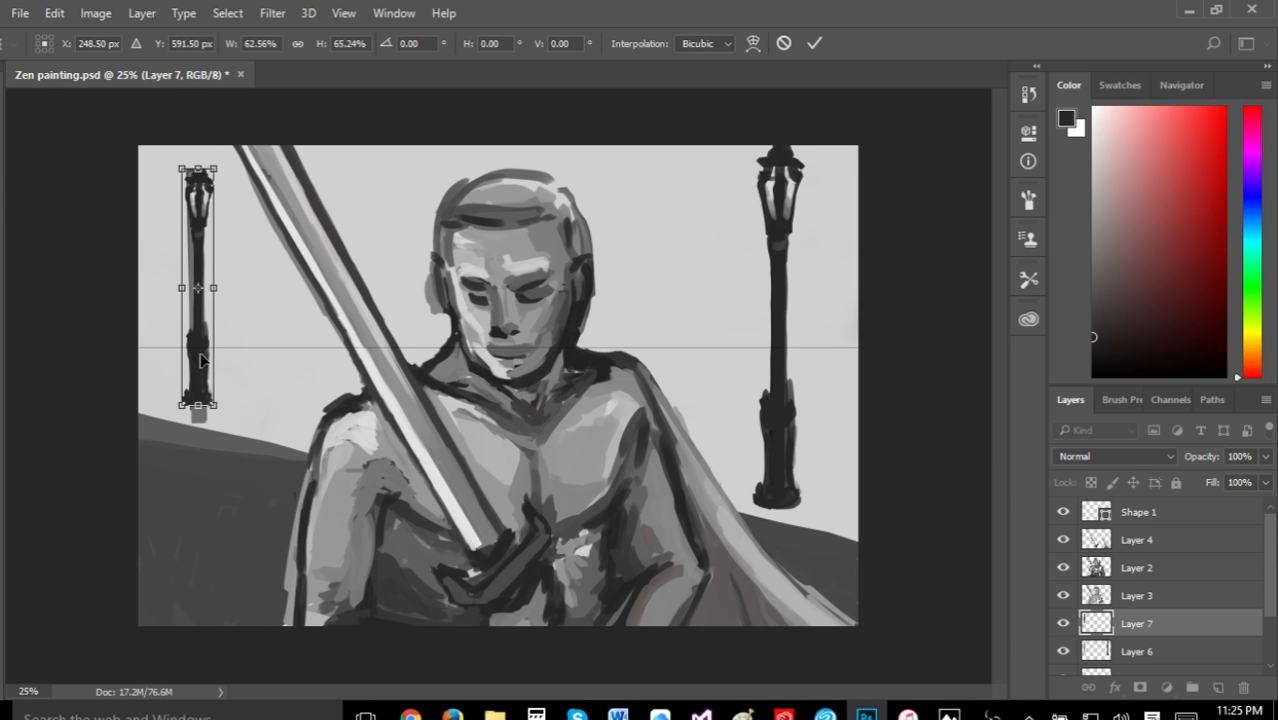
drag(200, 357, 195, 364)
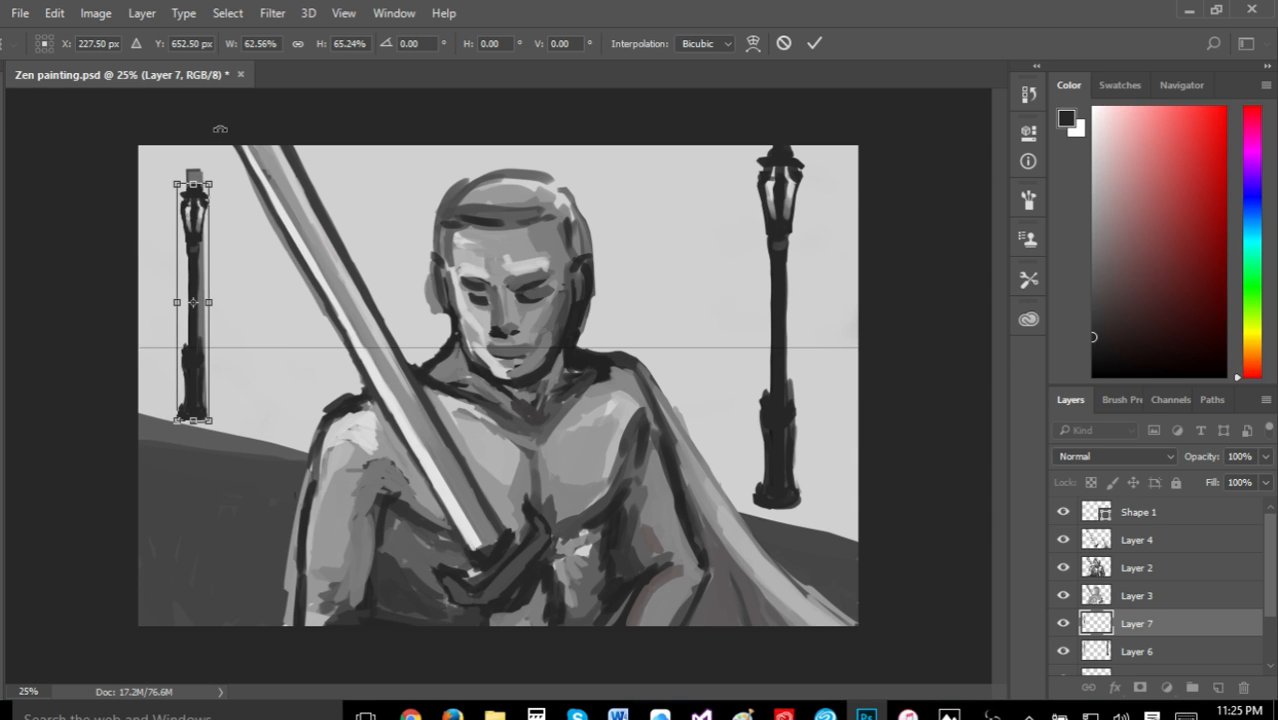
drag(212, 180, 218, 170)
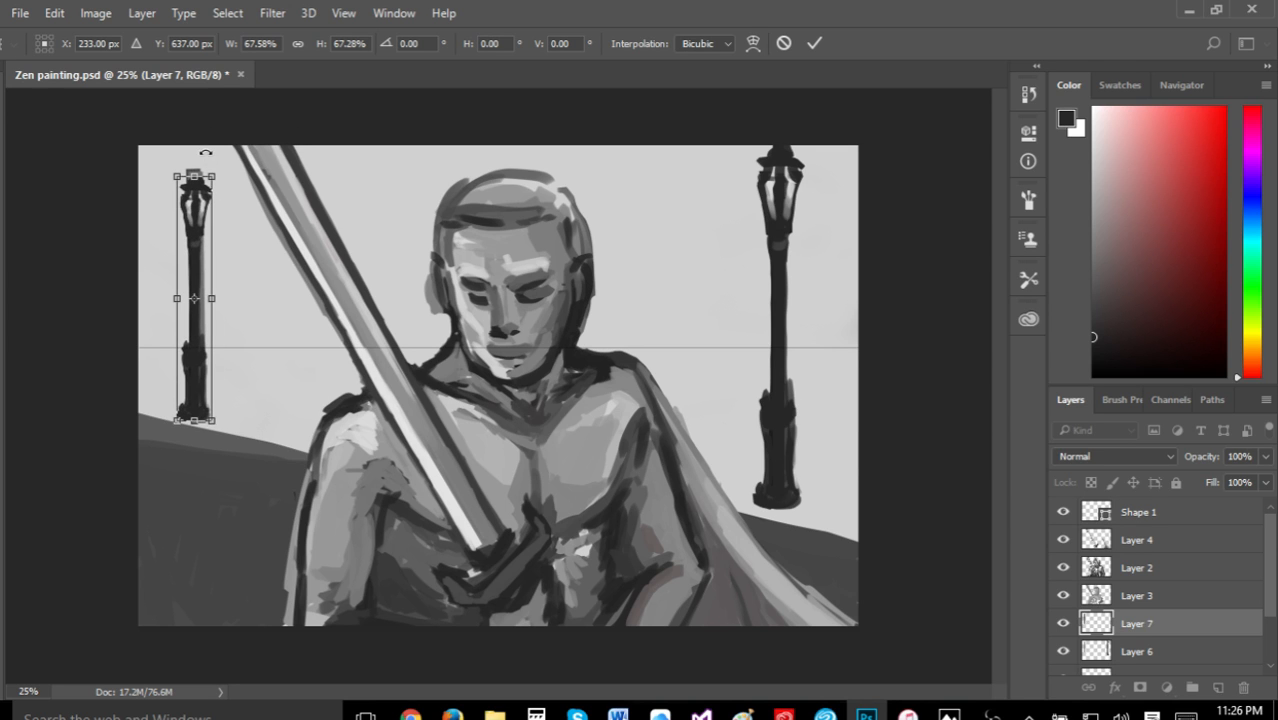
drag(199, 206, 206, 207)
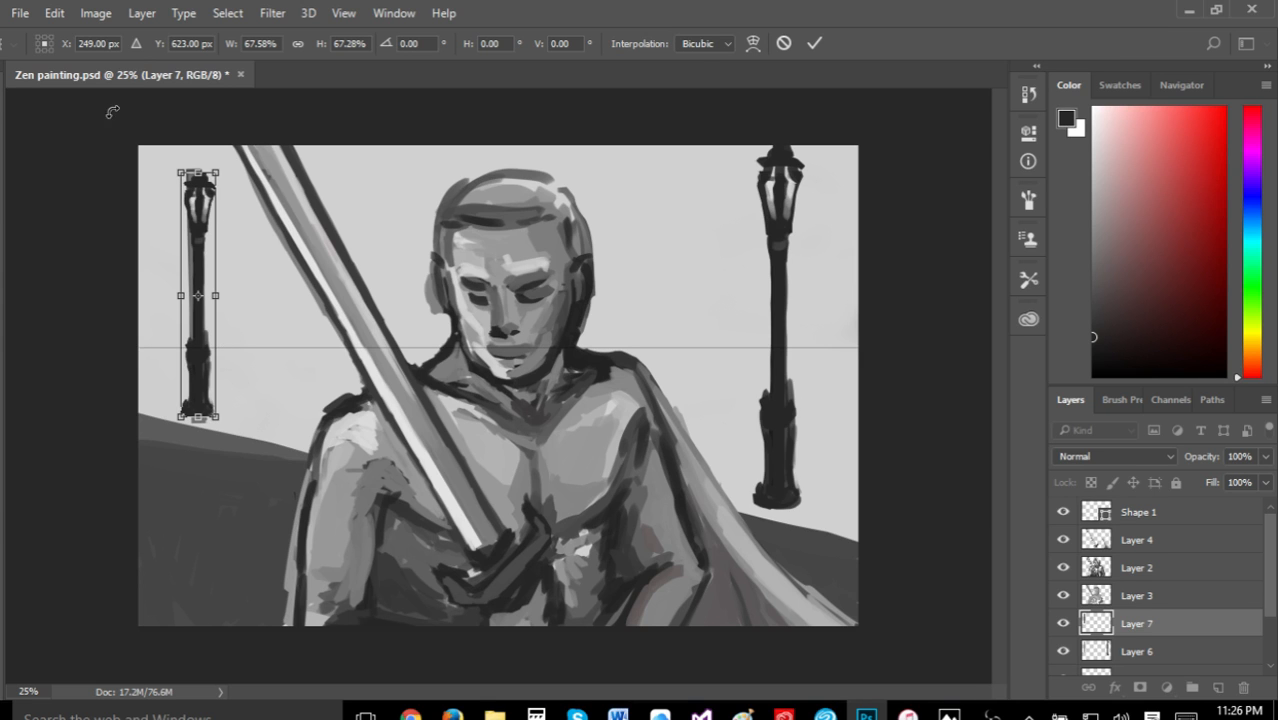
key(v)
click(540, 284)
Lighten the left lamp copy on Layer 7 with a Brightness/Contrast adjustment, setting Brightness to 92
click(98, 14)
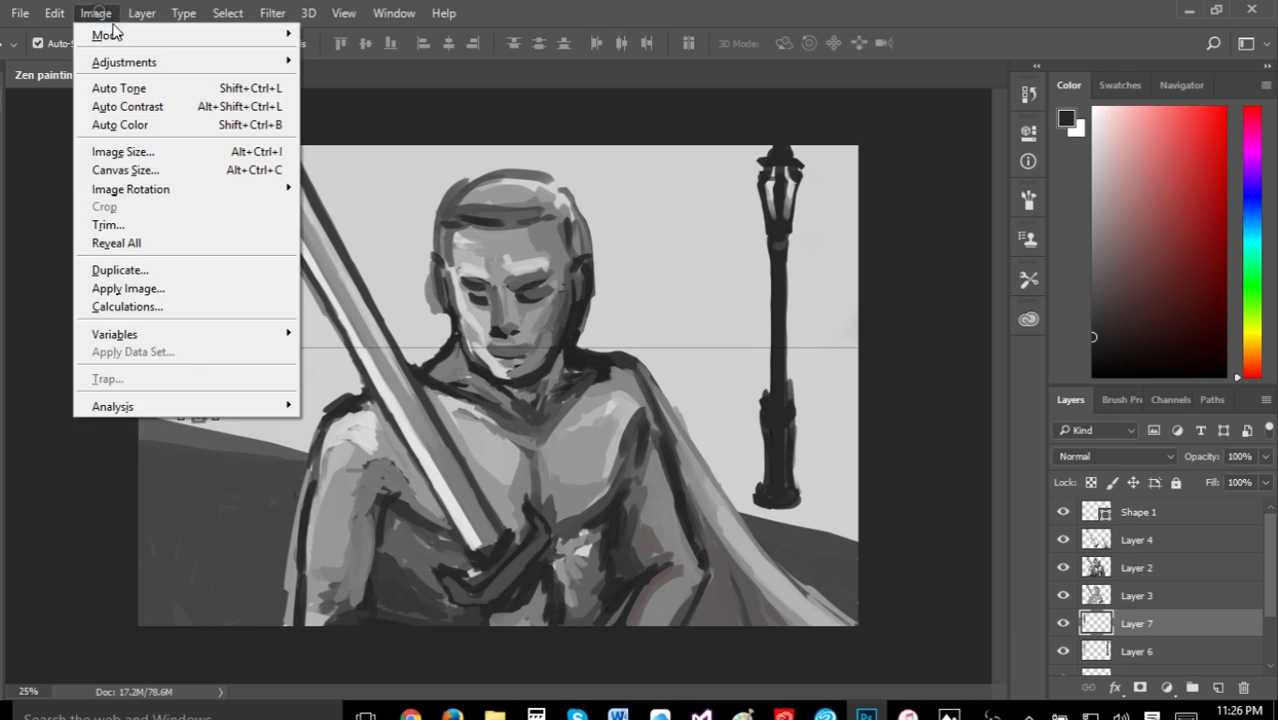
mouse_move(150, 64)
click(392, 60)
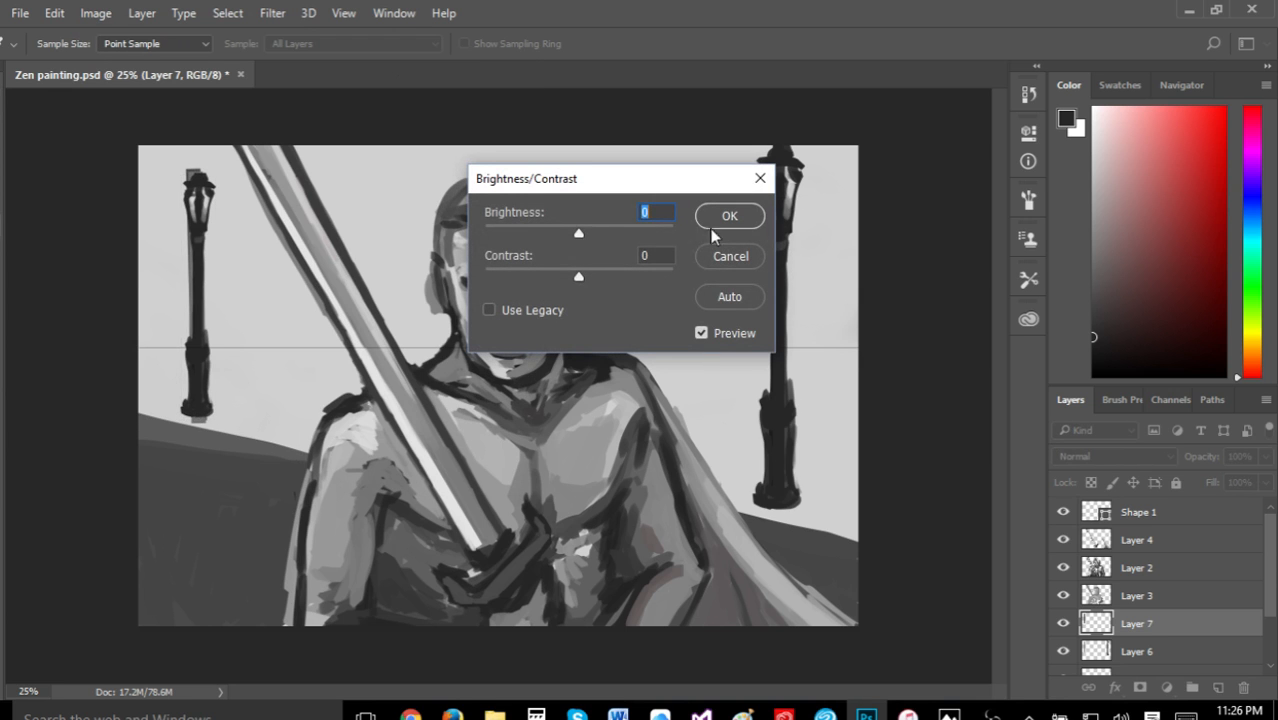
drag(581, 232, 627, 238)
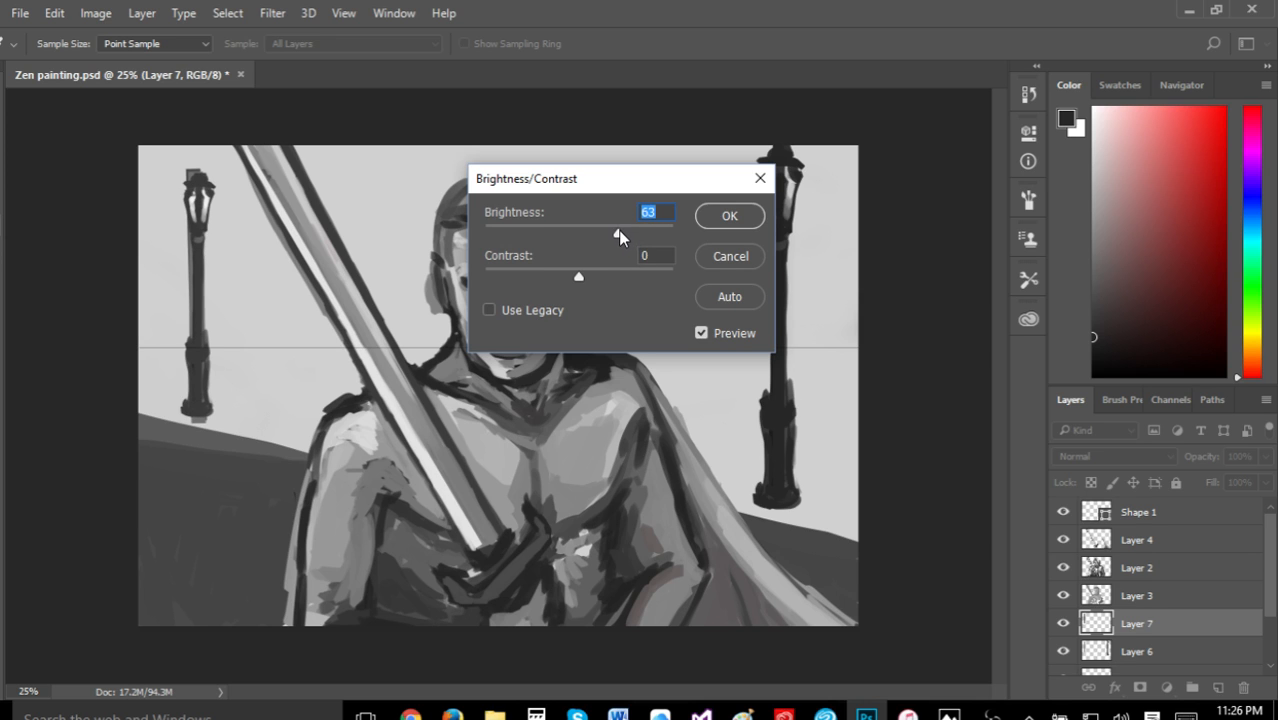
drag(622, 233, 624, 233)
drag(625, 234, 636, 238)
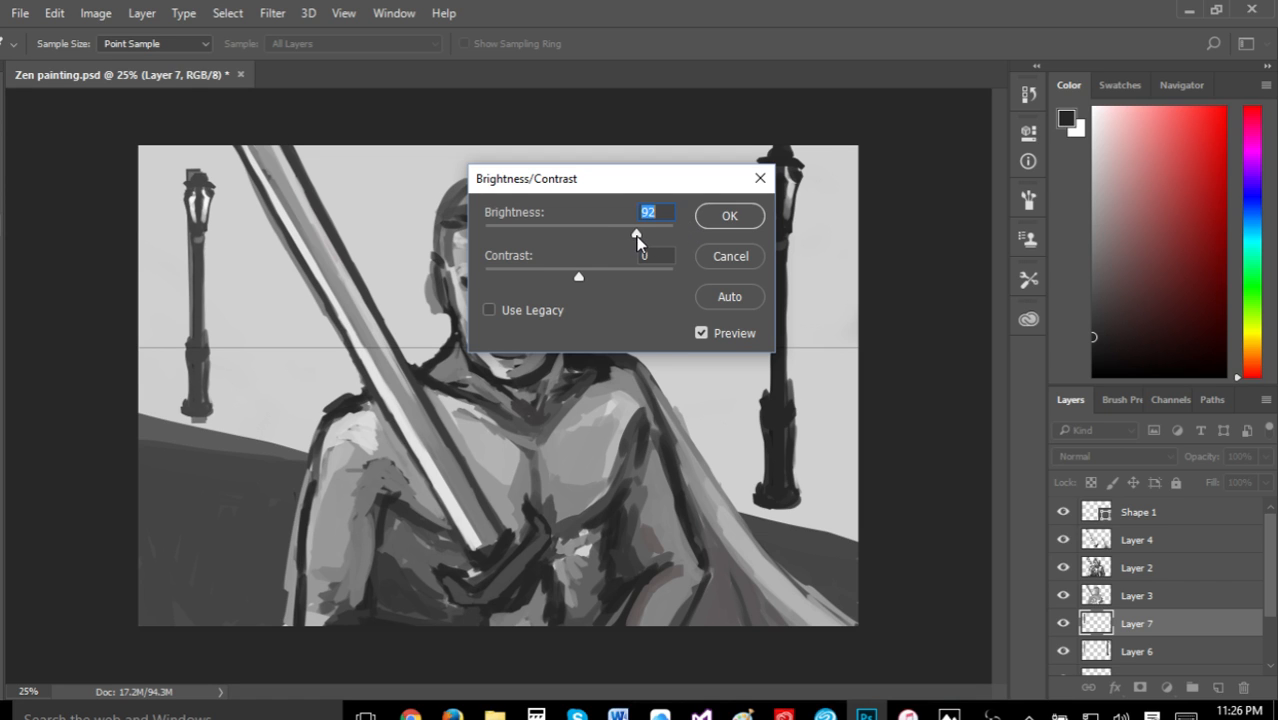
click(735, 215)
key(v)
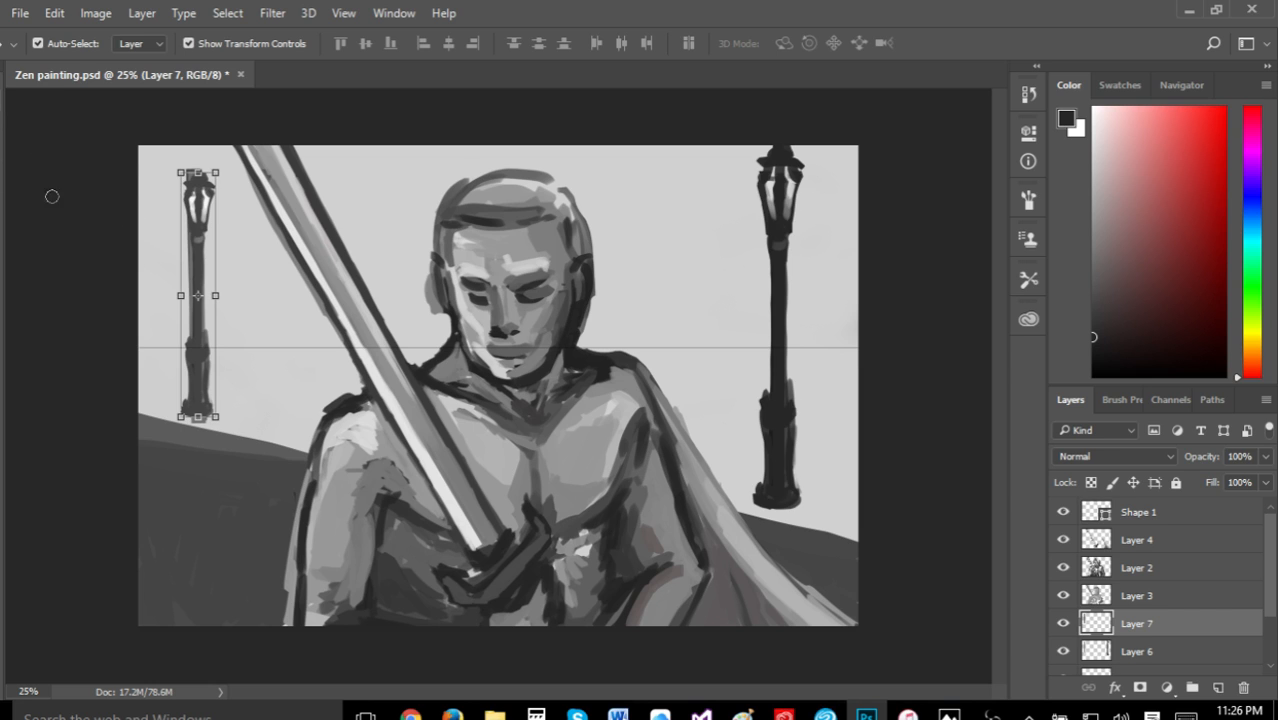
key(m)
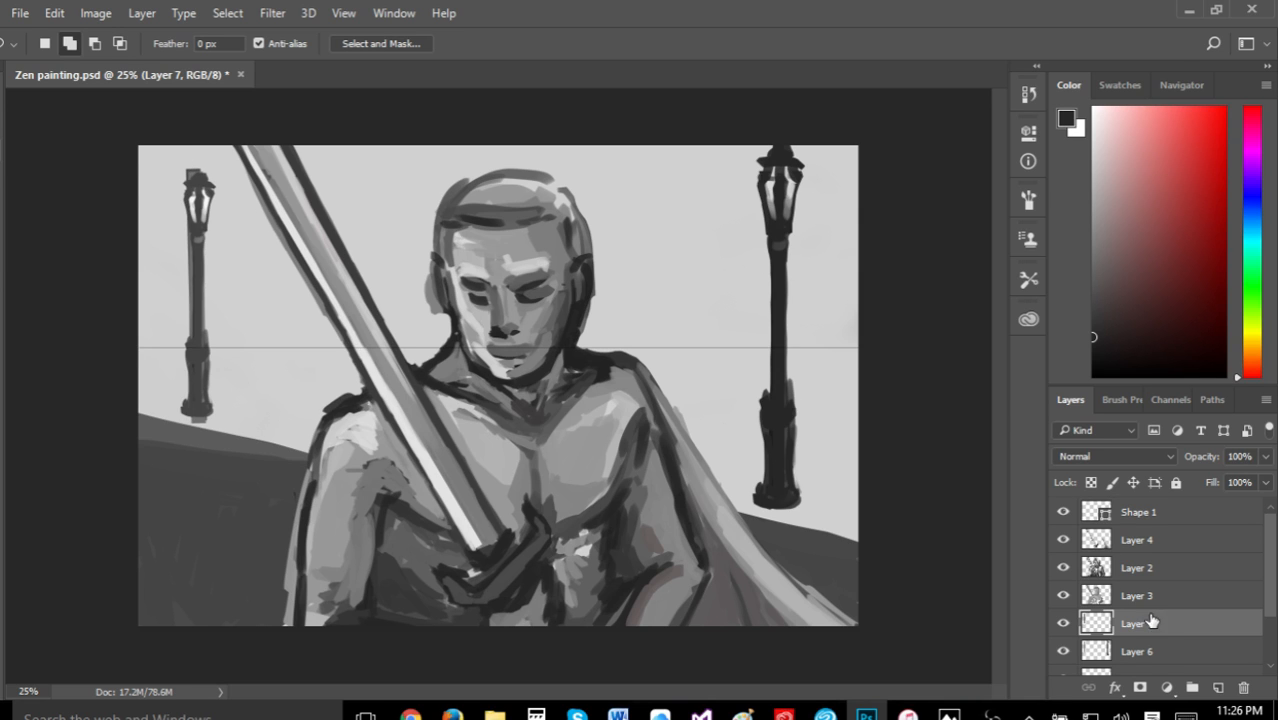
Erase the remains of the plain left post on Layer 6 from around the lamp copy
click(1150, 649)
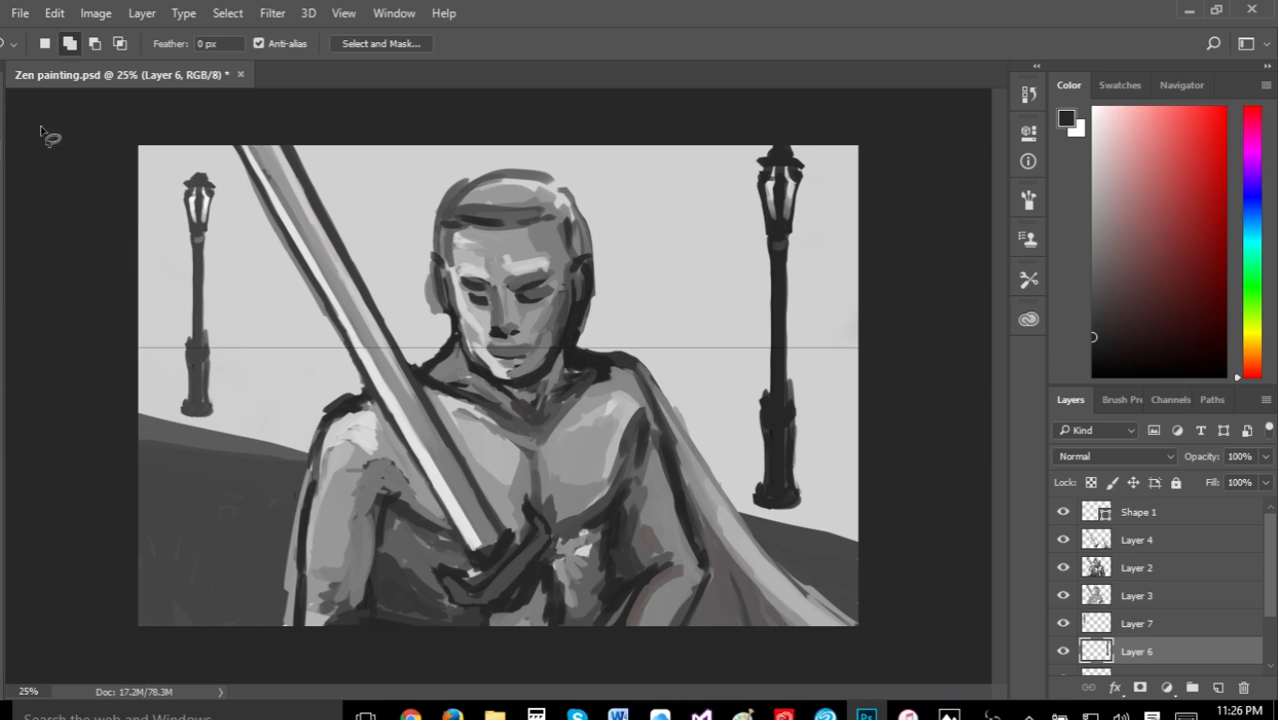
key(v)
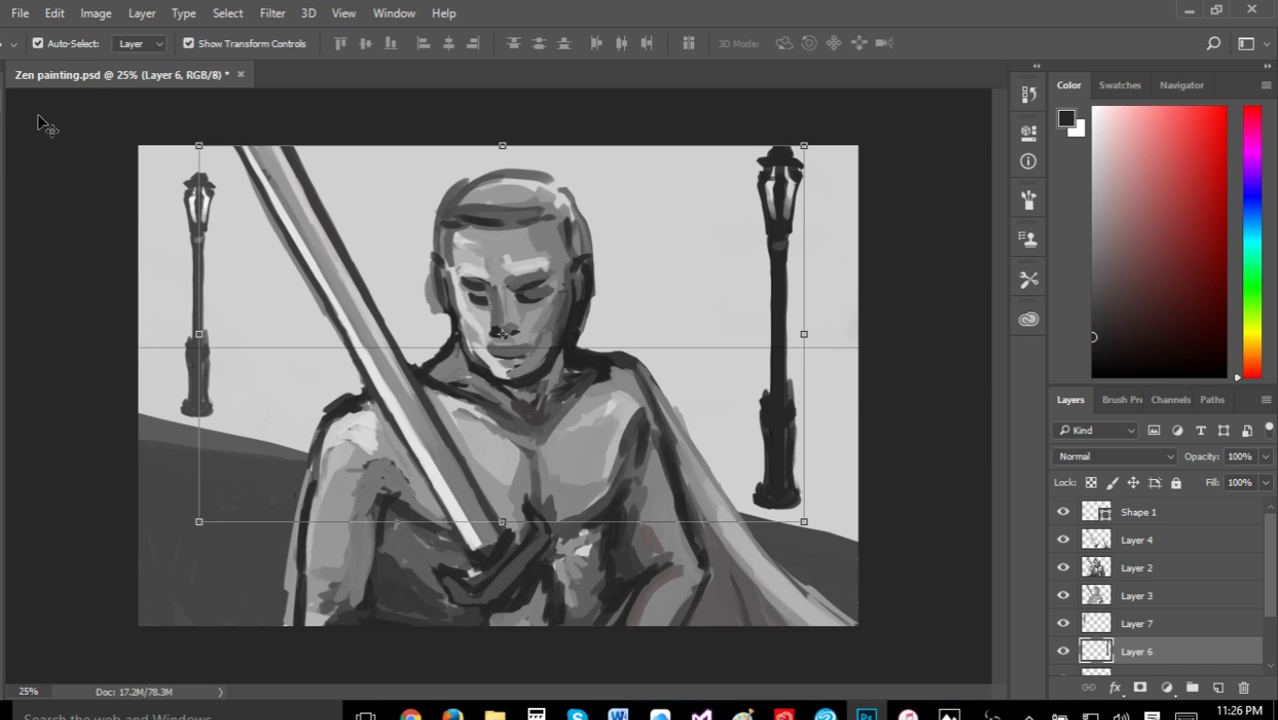
Flip the left lamp copy on Layer 7 horizontally and save the painting
click(1132, 620)
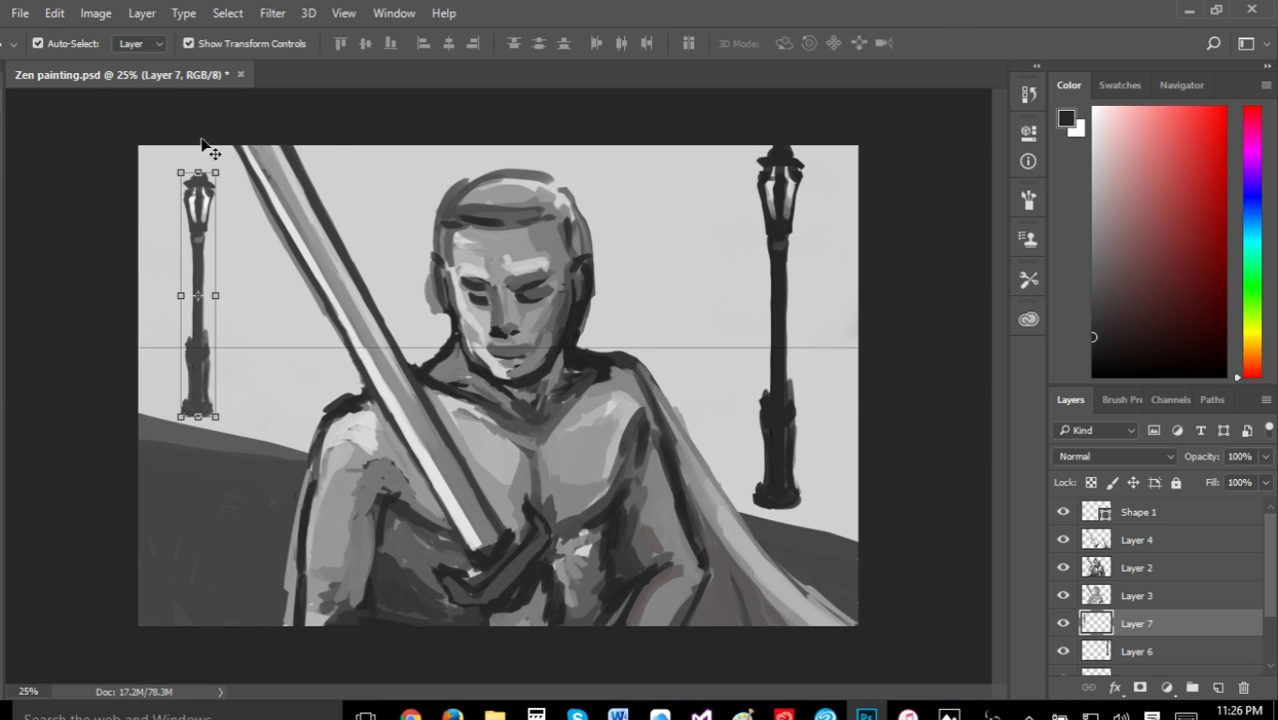
click(52, 13)
mouse_move(290, 420)
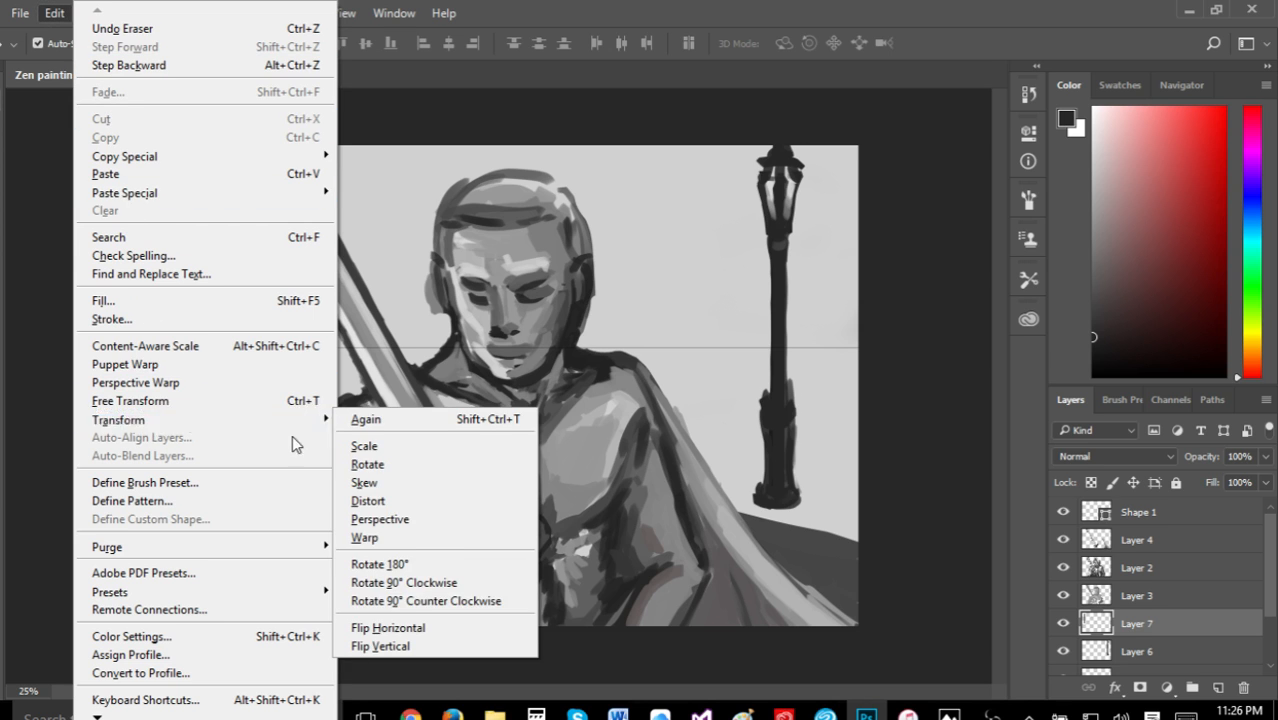
click(418, 616)
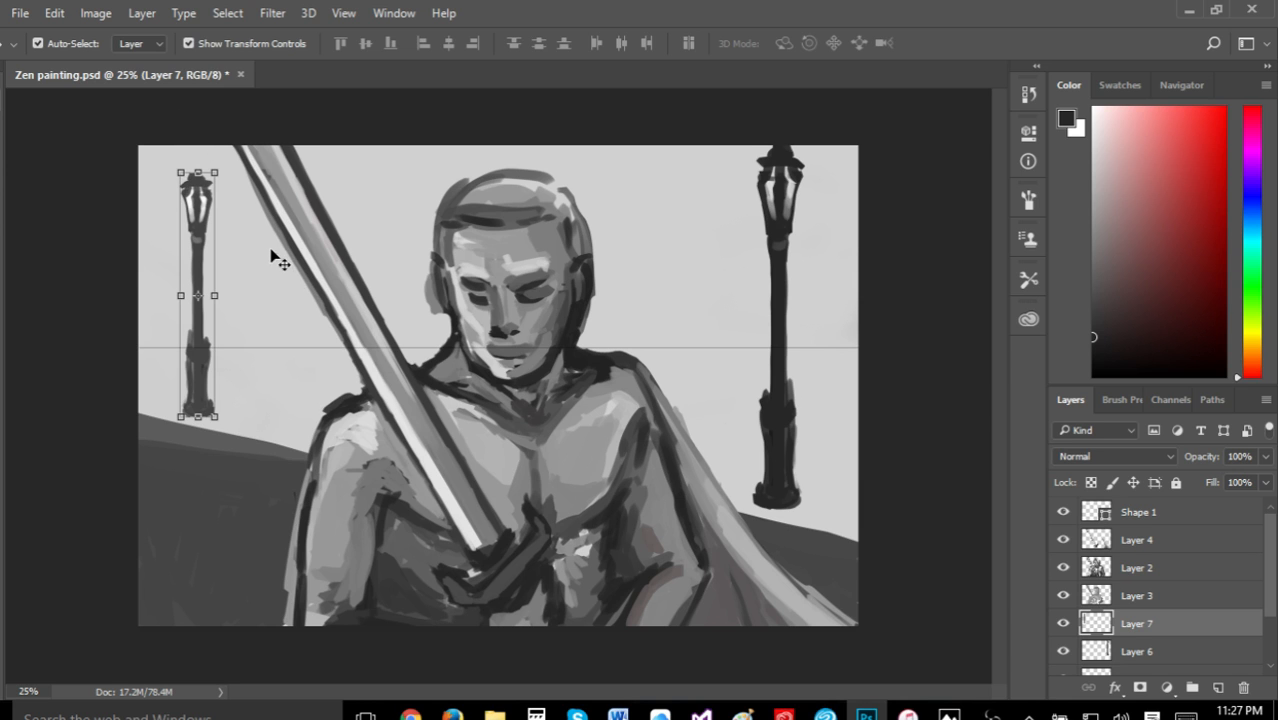
click(20, 13)
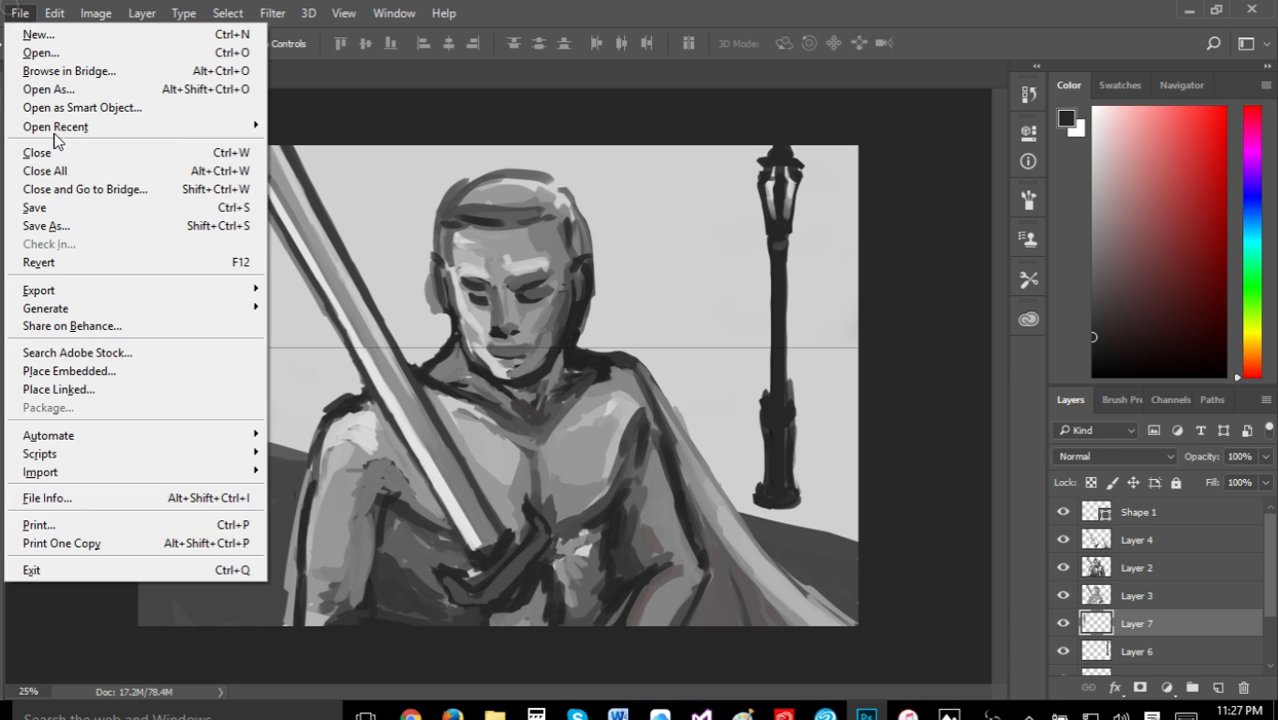
click(73, 208)
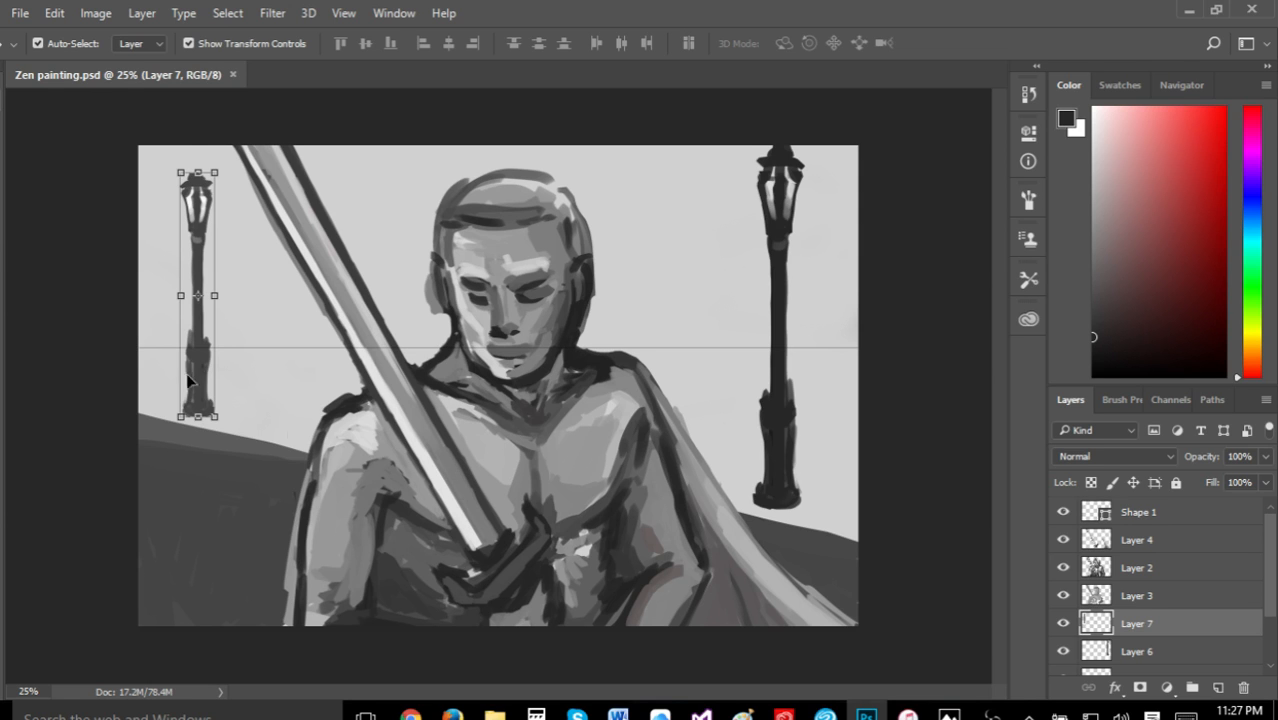
Try painting a sampled mid-grey band along the upper edge of the ground on both sides, with Layer 7 active
key(i)
click(170, 412)
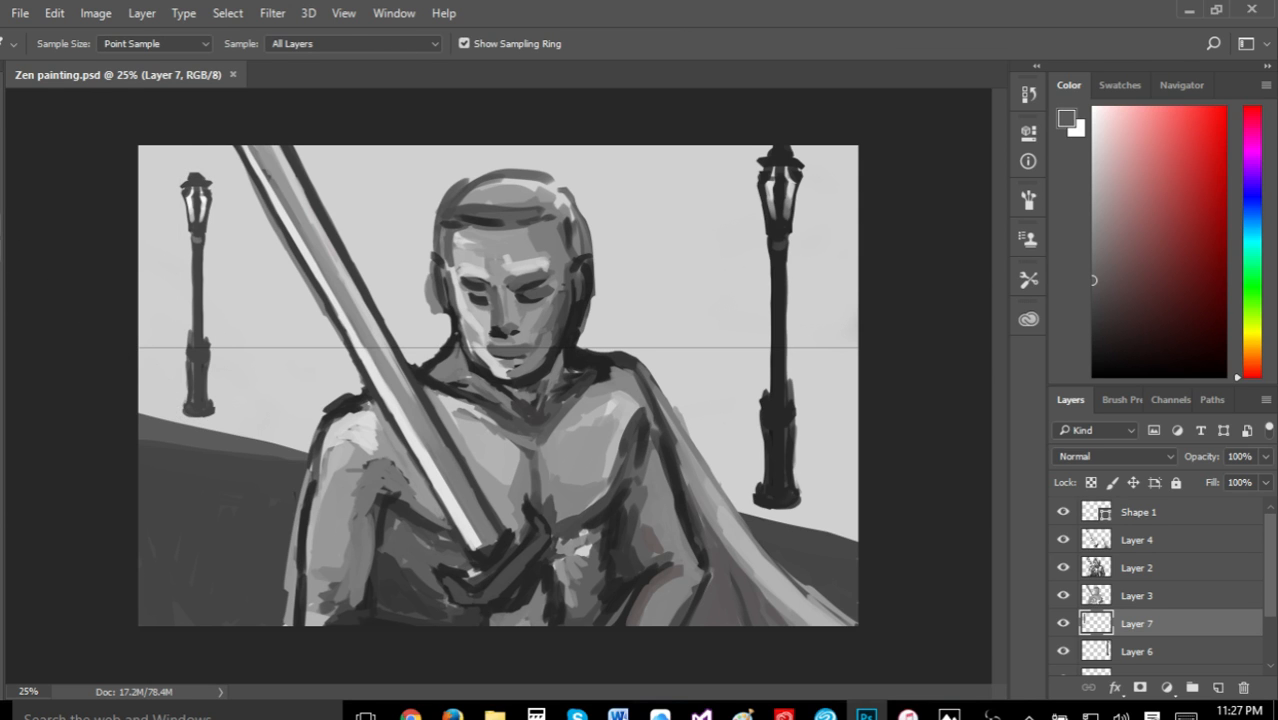
key(b)
drag(147, 443, 277, 458)
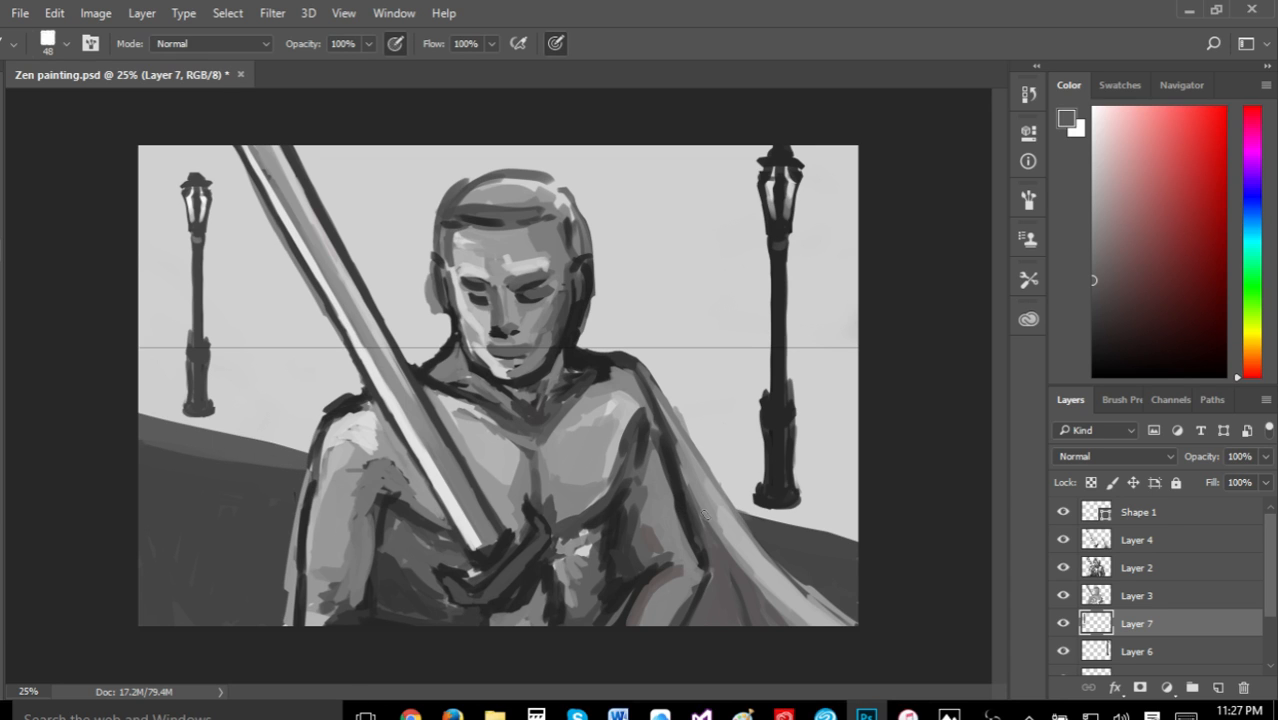
drag(745, 520, 857, 541)
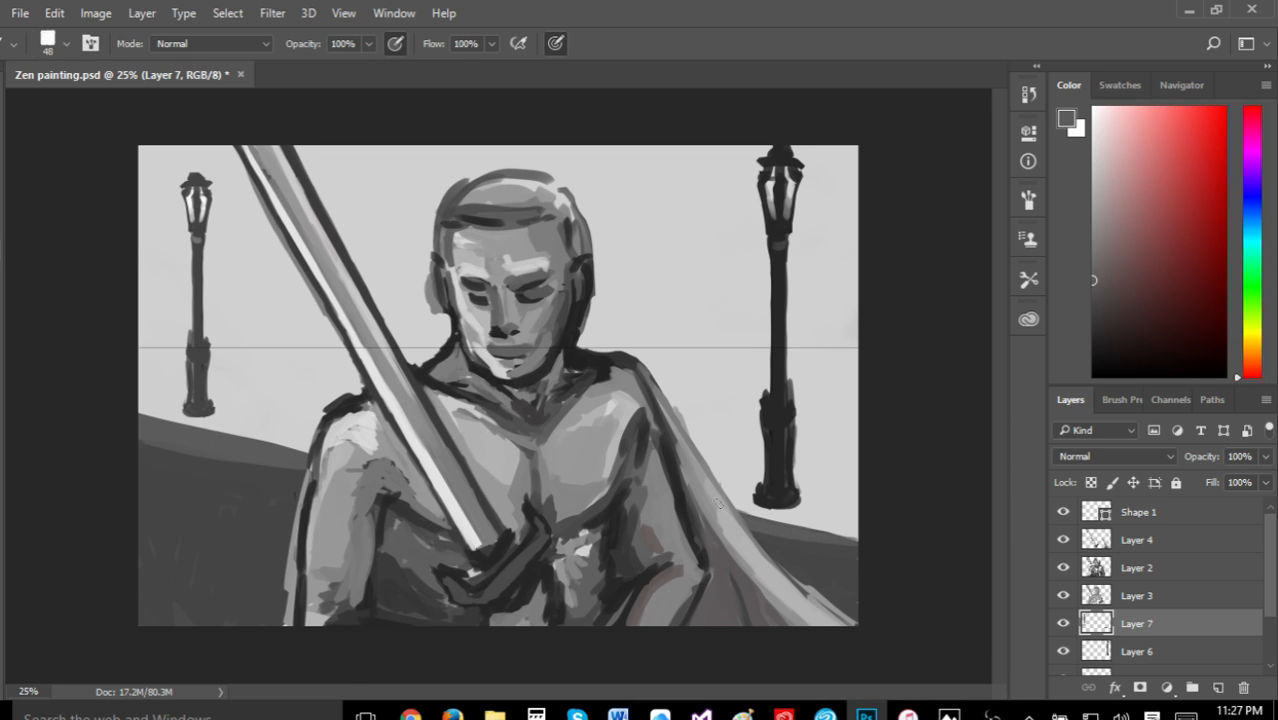
mouse_move(738, 508)
mouse_down()
mouse_move(806, 530)
mouse_move(732, 503)
mouse_move(776, 506)
mouse_move(855, 547)
mouse_up()
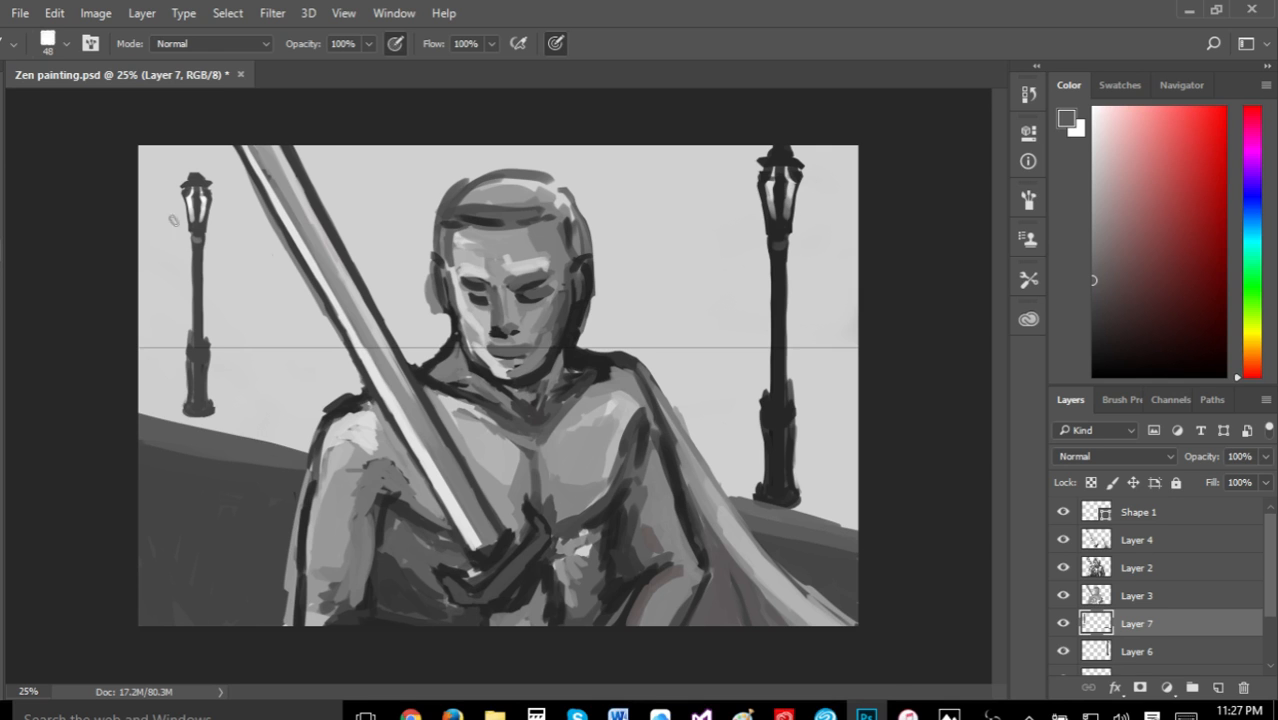
Undo the ground brush strokes made on Layer 7
click(19, 13)
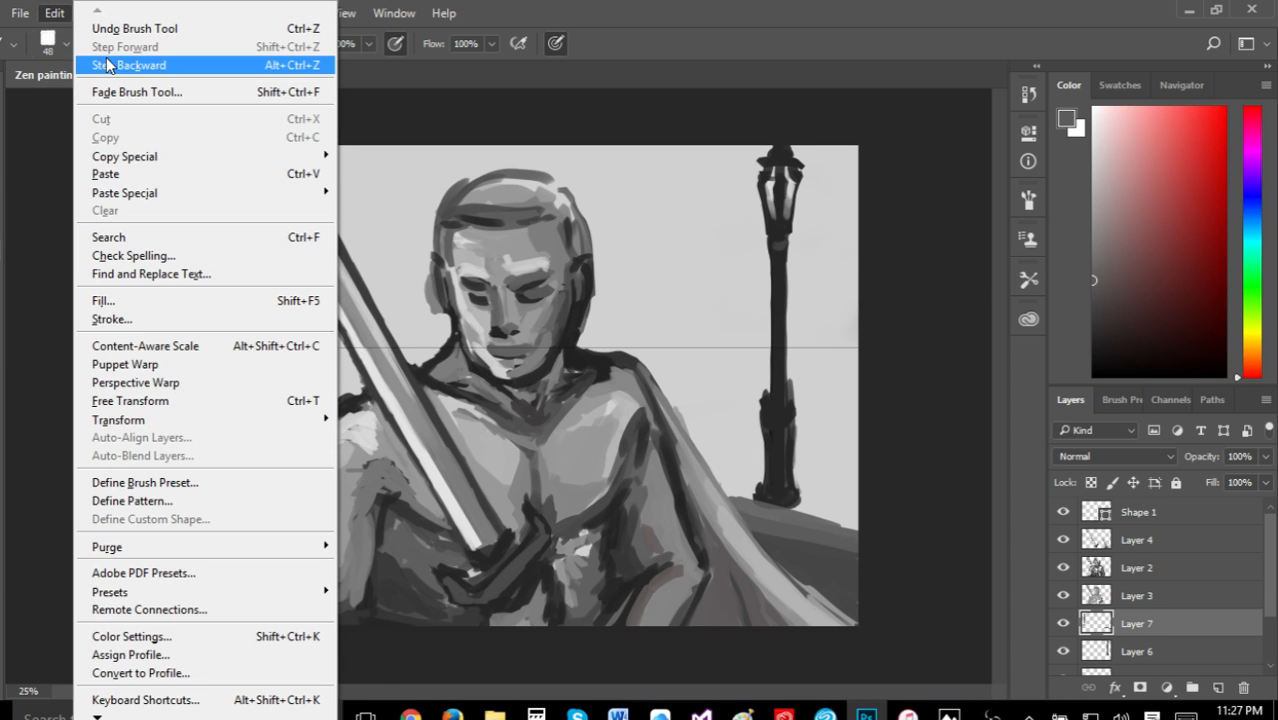
click(118, 65)
click(56, 14)
click(105, 65)
click(54, 13)
click(105, 65)
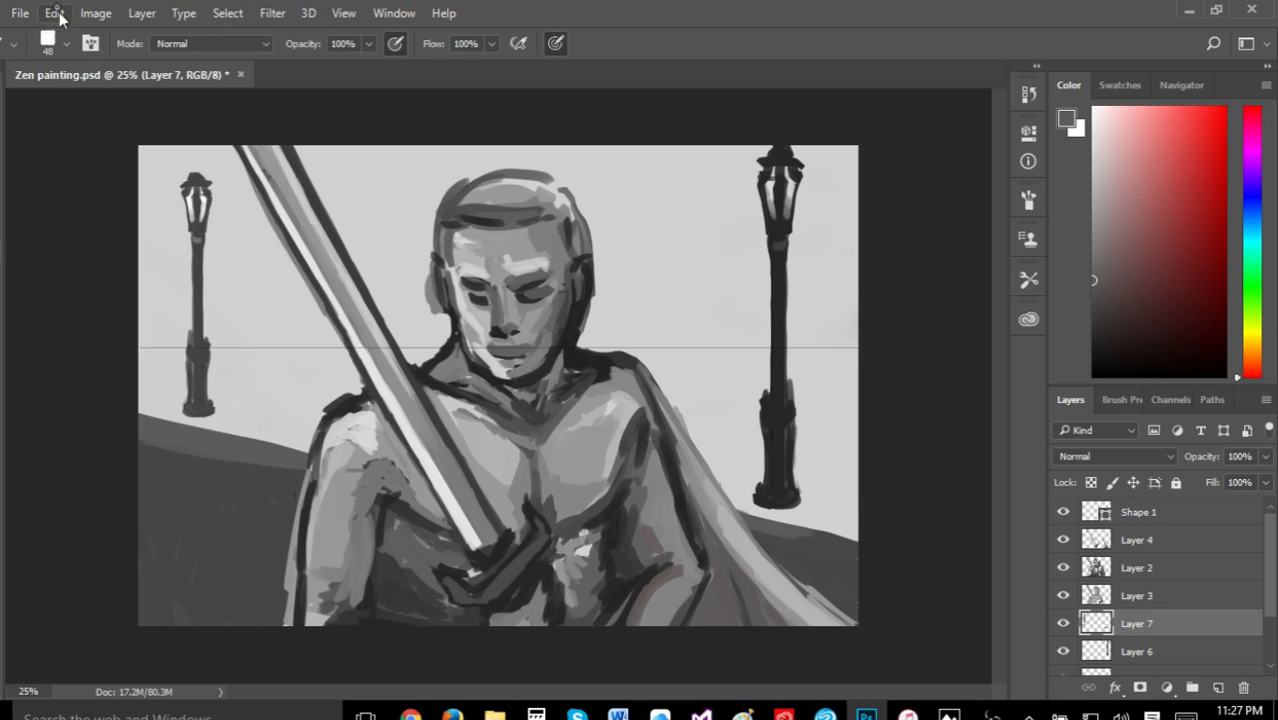
click(50, 13)
click(100, 65)
click(54, 13)
click(105, 65)
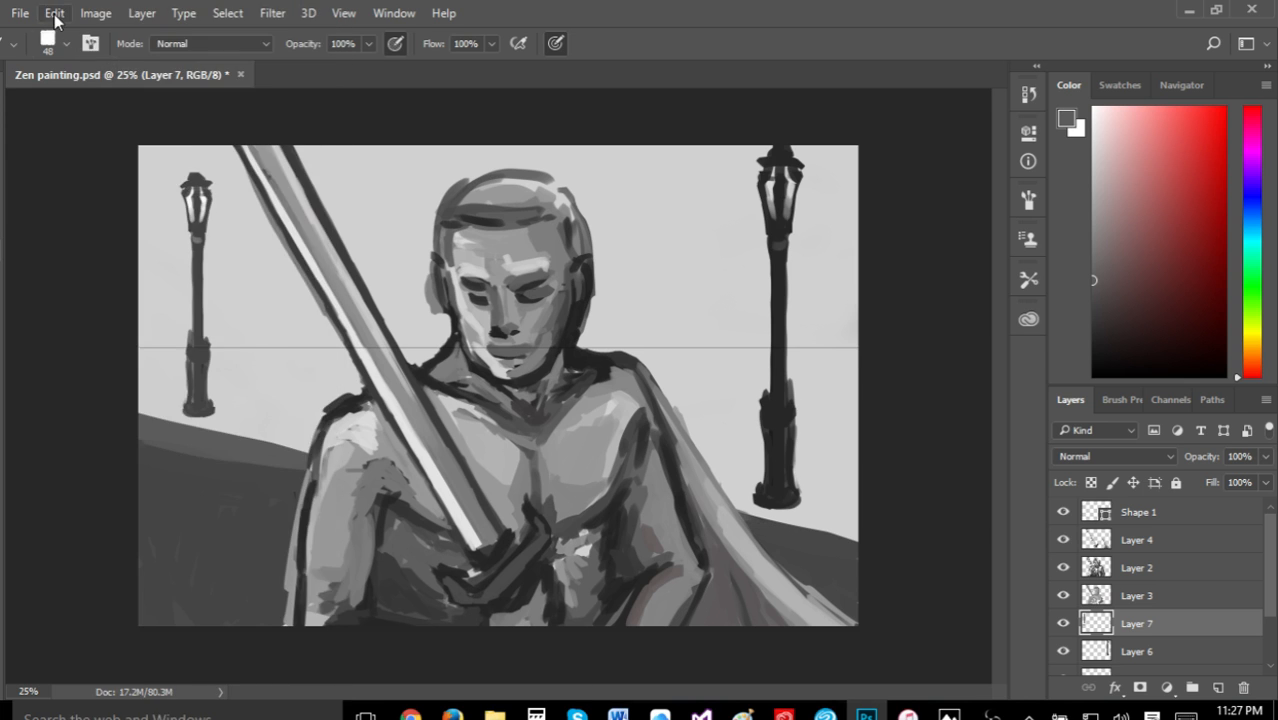
click(54, 13)
click(104, 68)
click(54, 13)
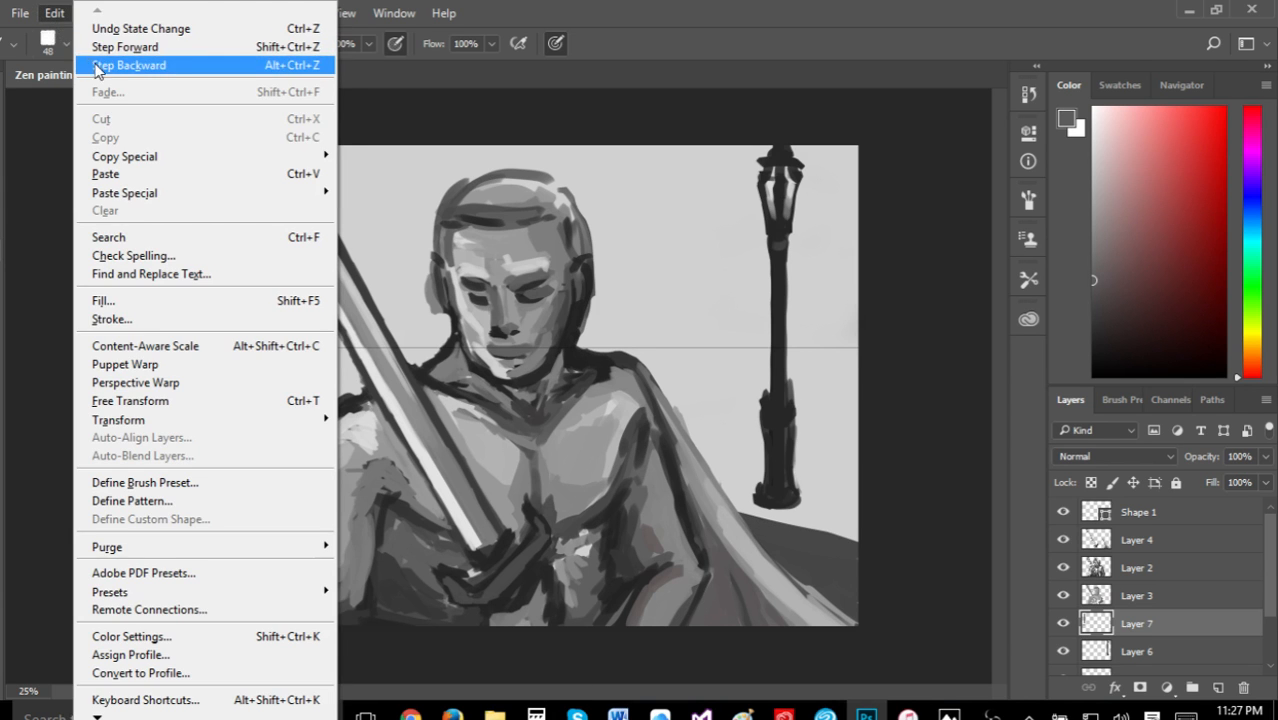
click(92, 65)
click(54, 13)
click(98, 65)
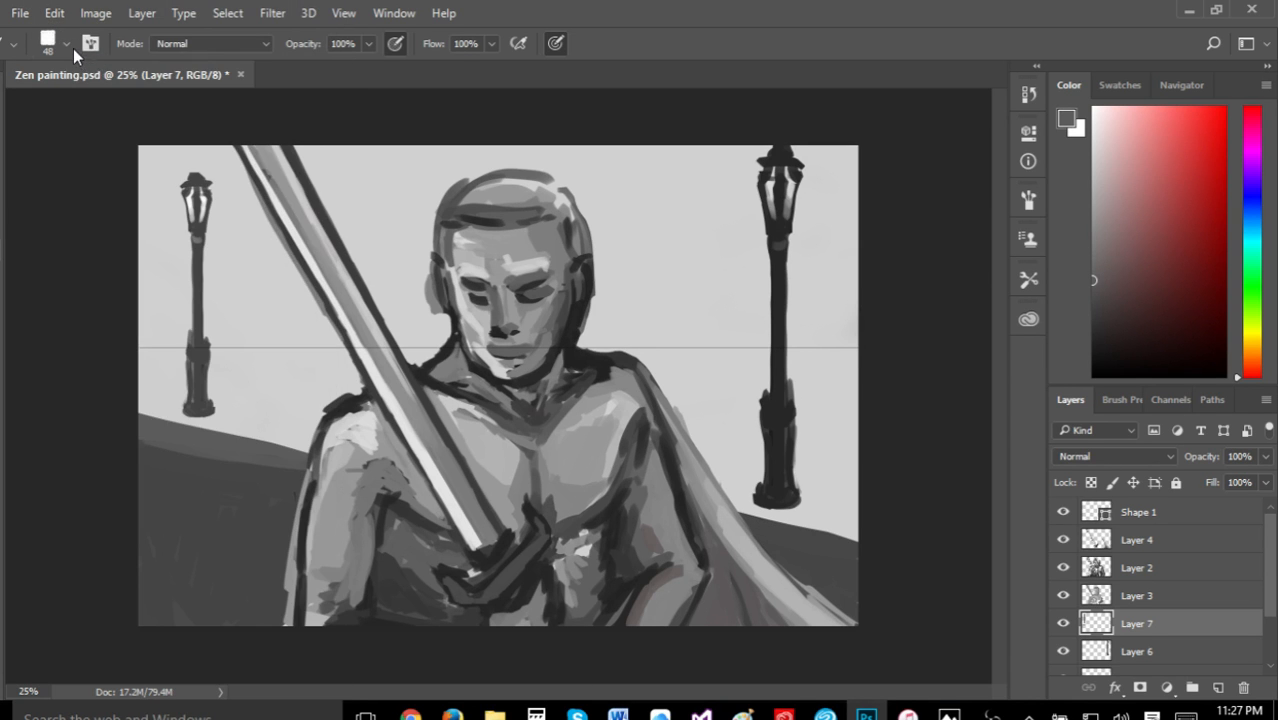
click(54, 13)
click(98, 66)
click(54, 13)
click(97, 65)
click(54, 13)
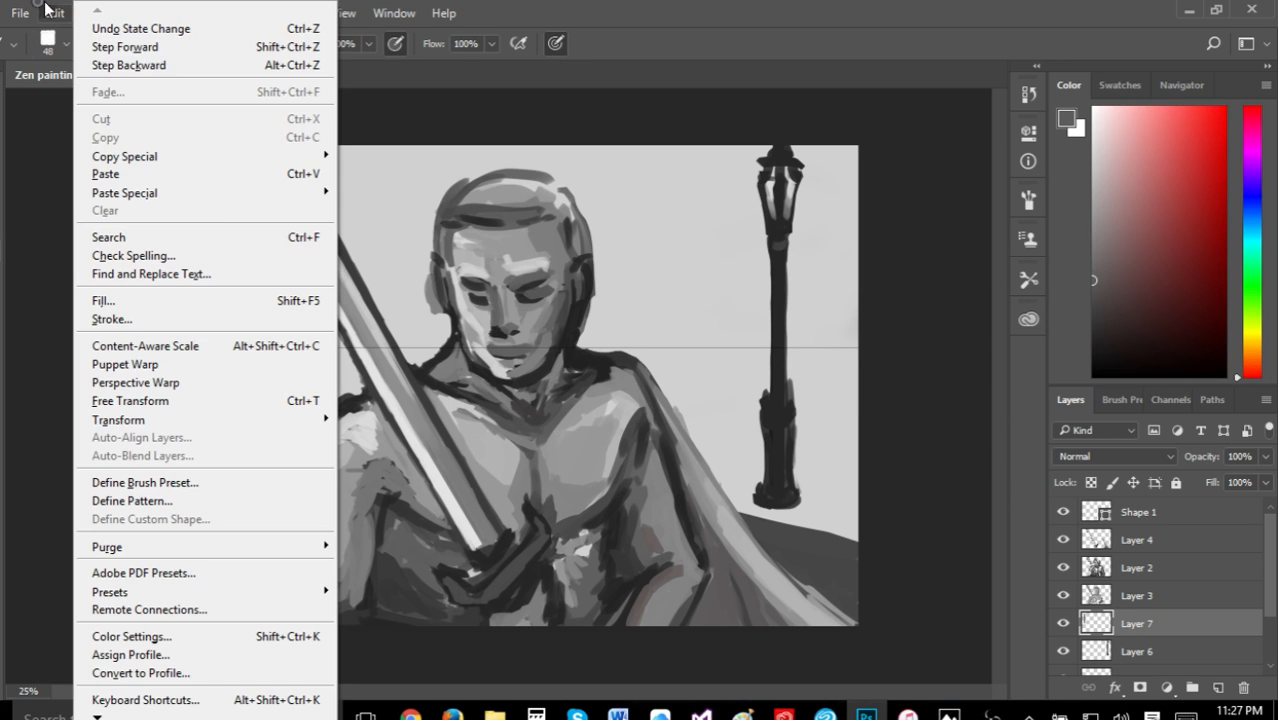
click(97, 65)
click(54, 13)
click(90, 49)
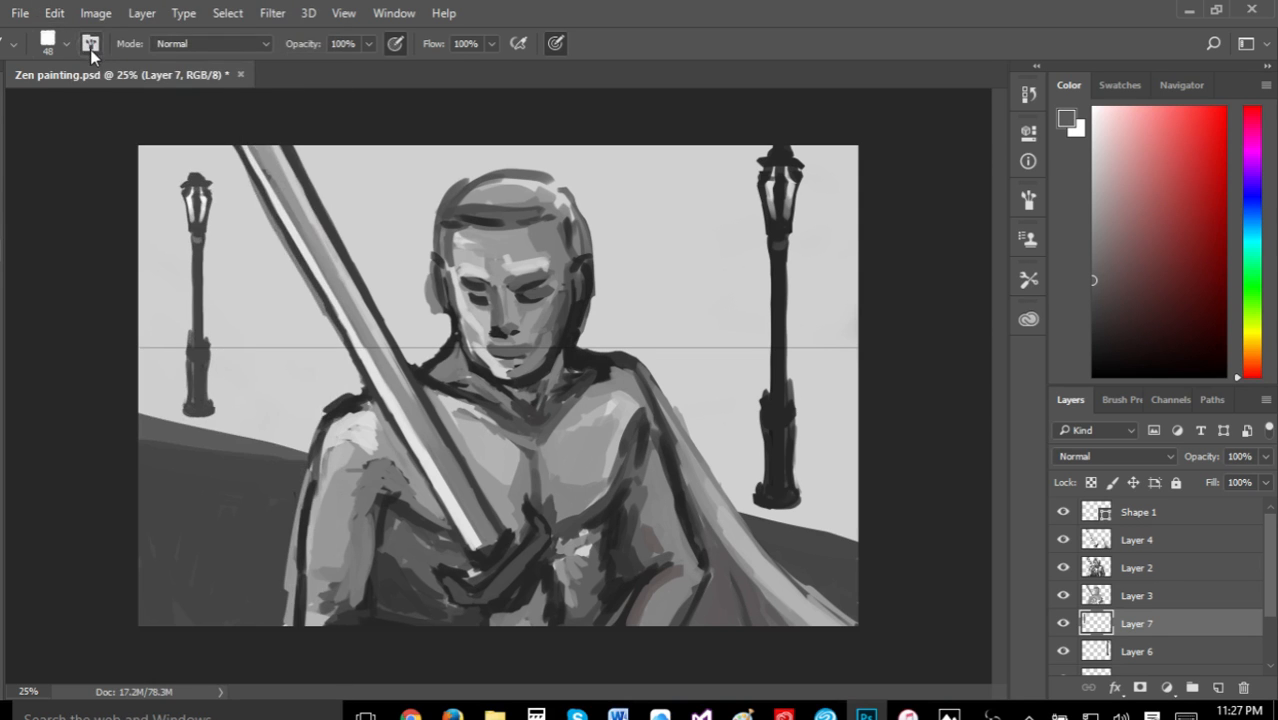
Save the painting and make the ground layer, Layer 5, active
click(20, 13)
click(38, 207)
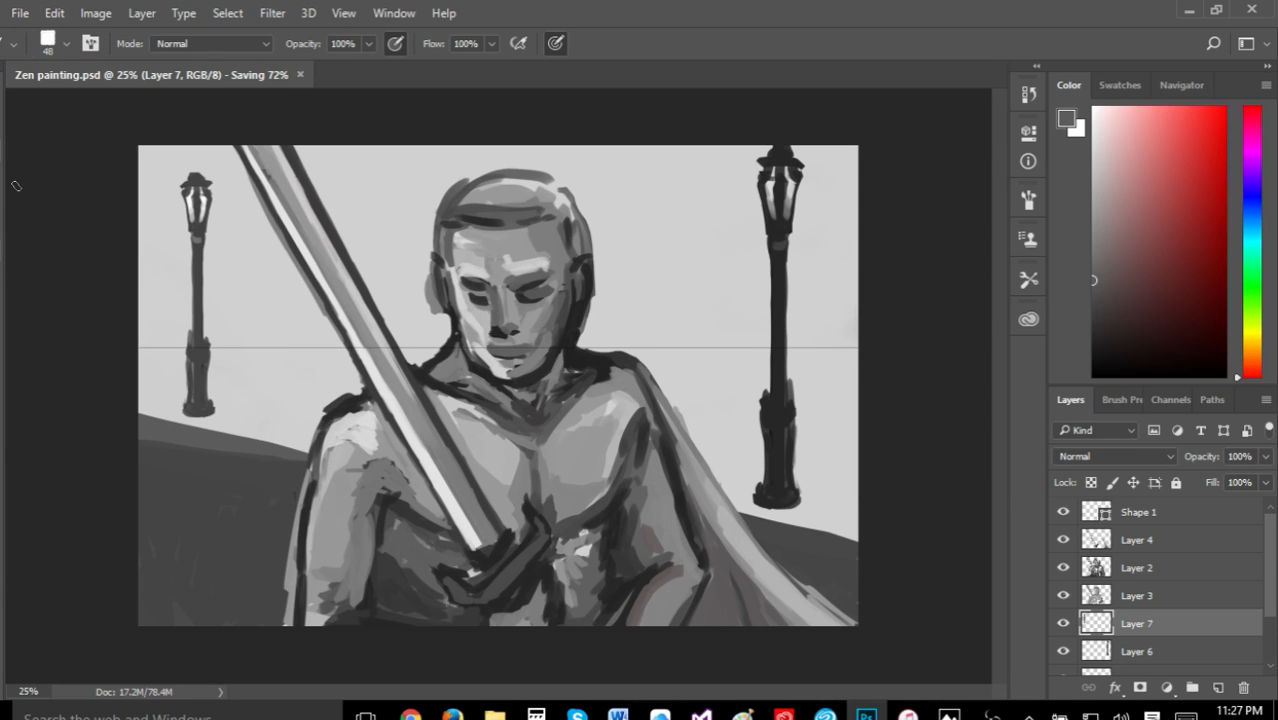
click(1228, 651)
scroll(1232, 630, down, 2)
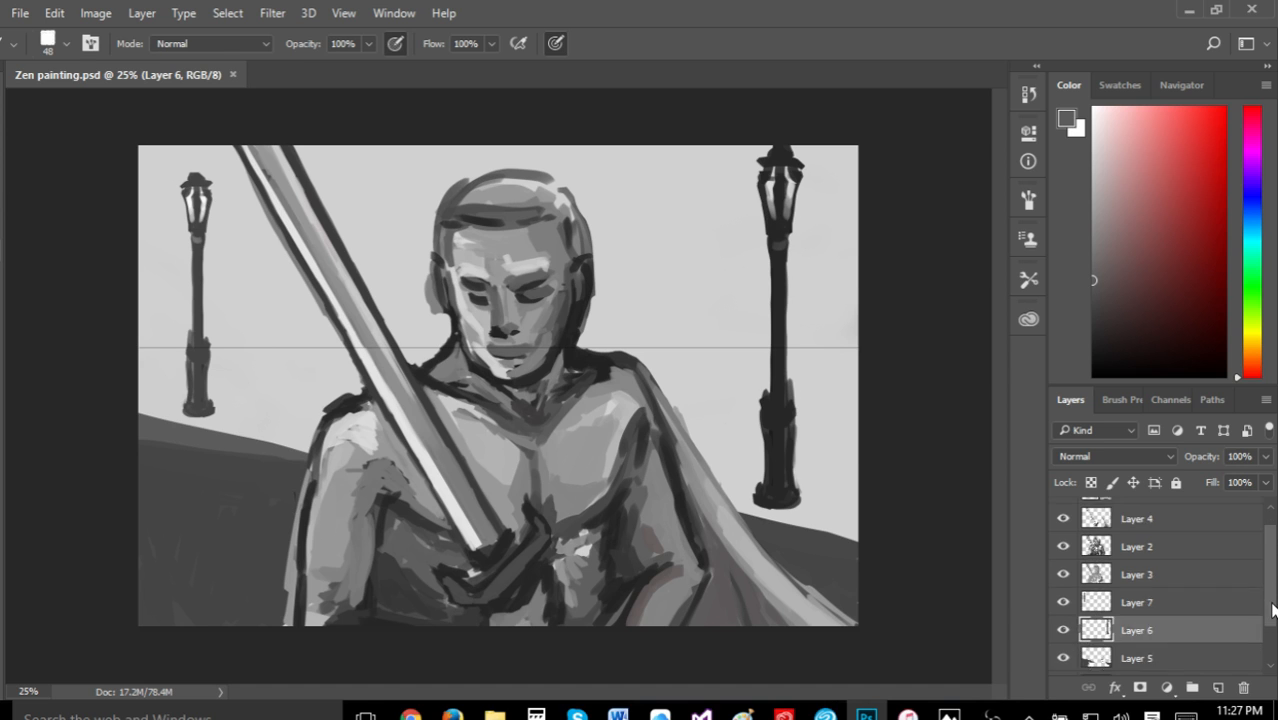
click(1205, 598)
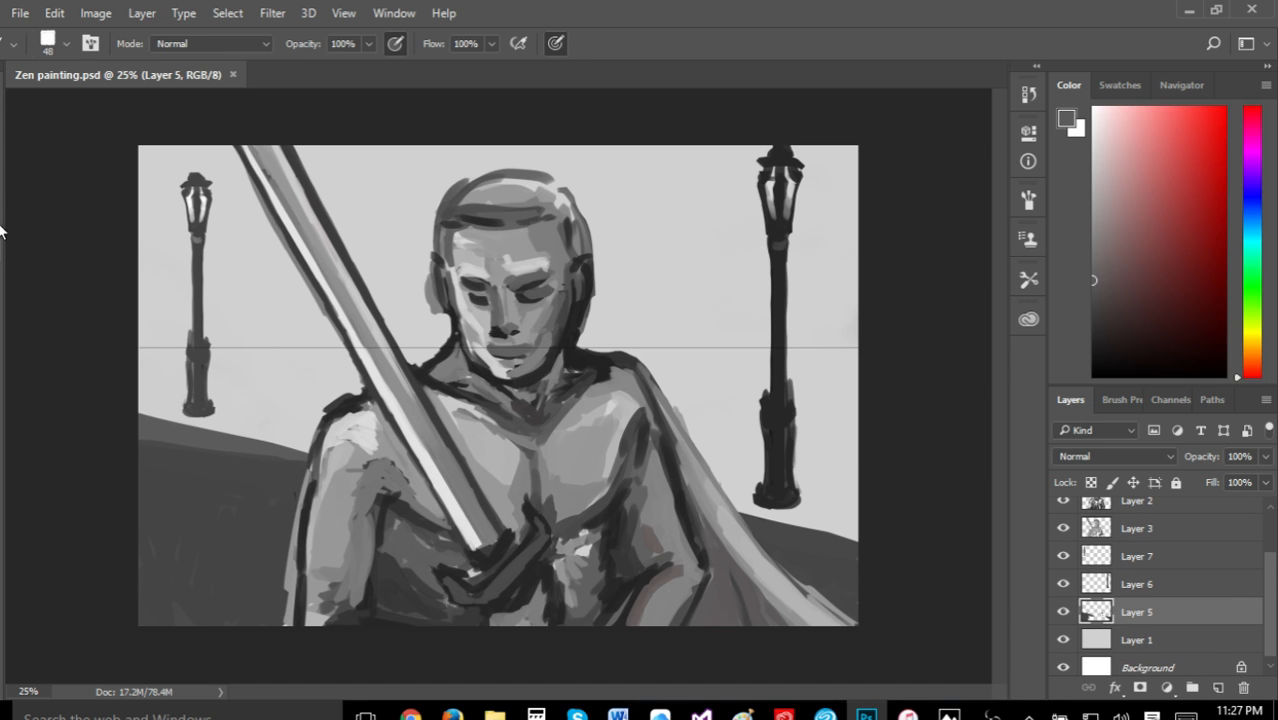
Enlarge the brush to 117 px and paint a mid-grey band along the ground's upper edge on both sides of the figure
key(alt)
click(47, 43)
click(140, 105)
click(74, 450)
drag(131, 418, 290, 464)
drag(129, 425, 312, 457)
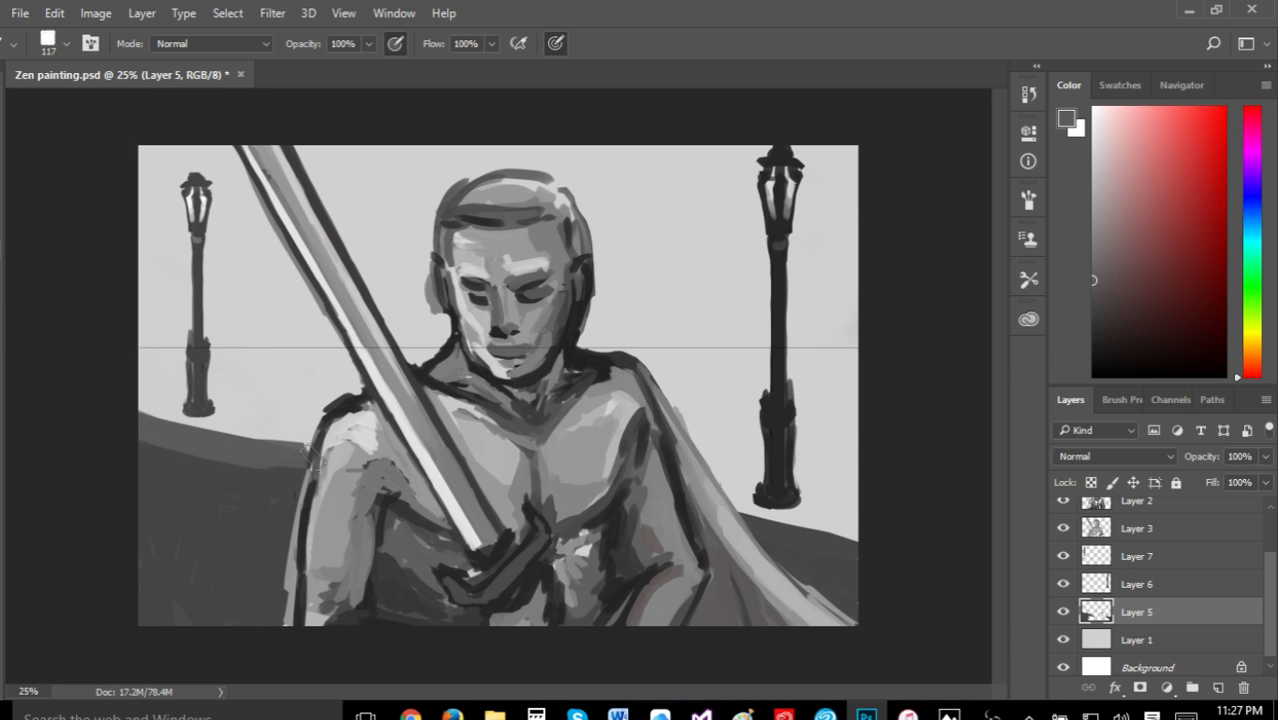
drag(141, 418, 302, 465)
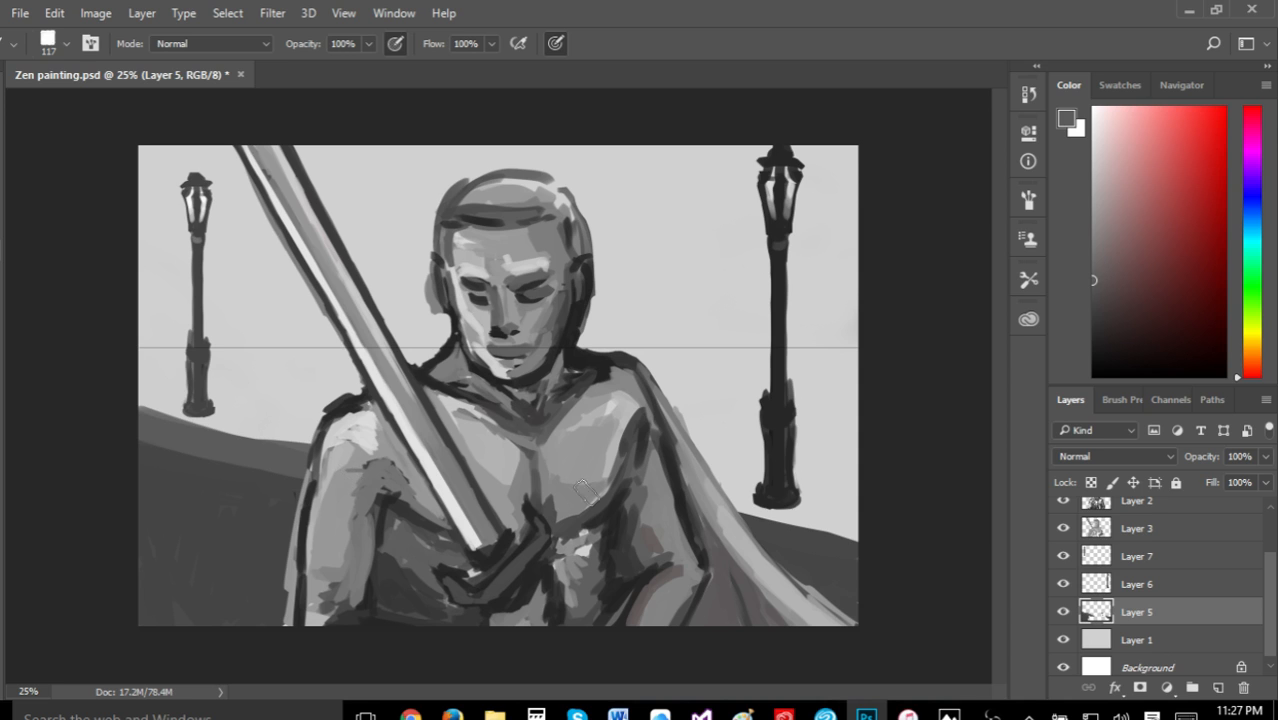
drag(738, 518, 933, 569)
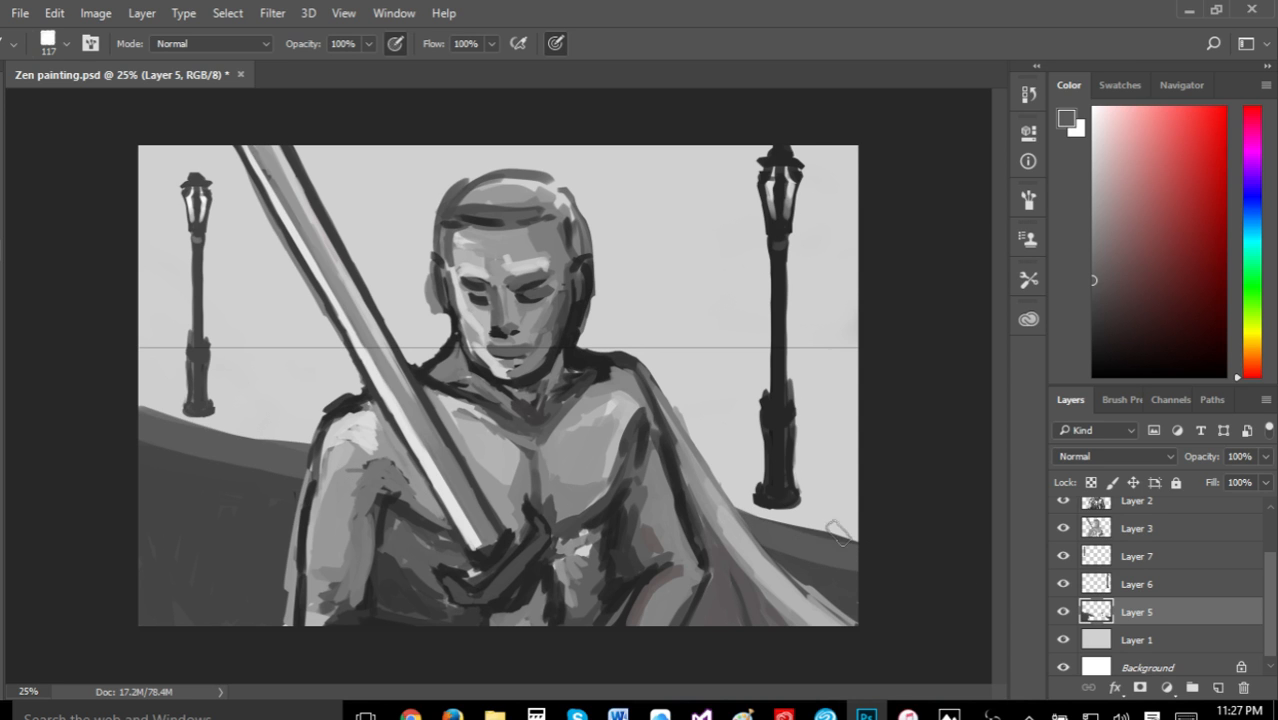
drag(808, 543, 928, 577)
Build up the mid-grey ground into raised, curved ridges behind both lamp bases
mouse_move(150, 419)
mouse_down()
mouse_move(300, 440)
mouse_move(145, 402)
mouse_up()
mouse_move(255, 420)
mouse_down()
mouse_move(155, 411)
mouse_move(265, 423)
mouse_move(163, 400)
mouse_move(326, 446)
mouse_up()
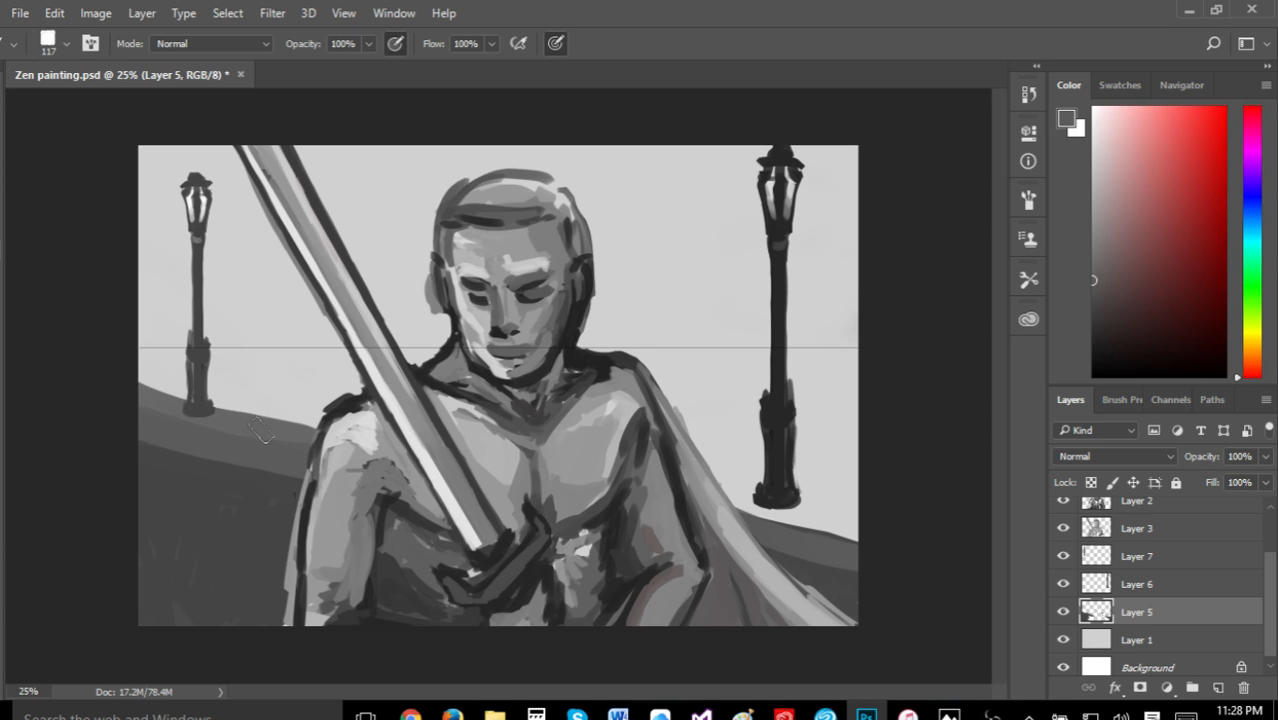
mouse_move(161, 404)
mouse_down()
mouse_move(286, 433)
mouse_move(113, 384)
mouse_up()
mouse_move(730, 492)
mouse_down()
mouse_move(841, 530)
mouse_move(703, 487)
mouse_move(758, 500)
mouse_move(693, 462)
mouse_move(886, 525)
mouse_up()
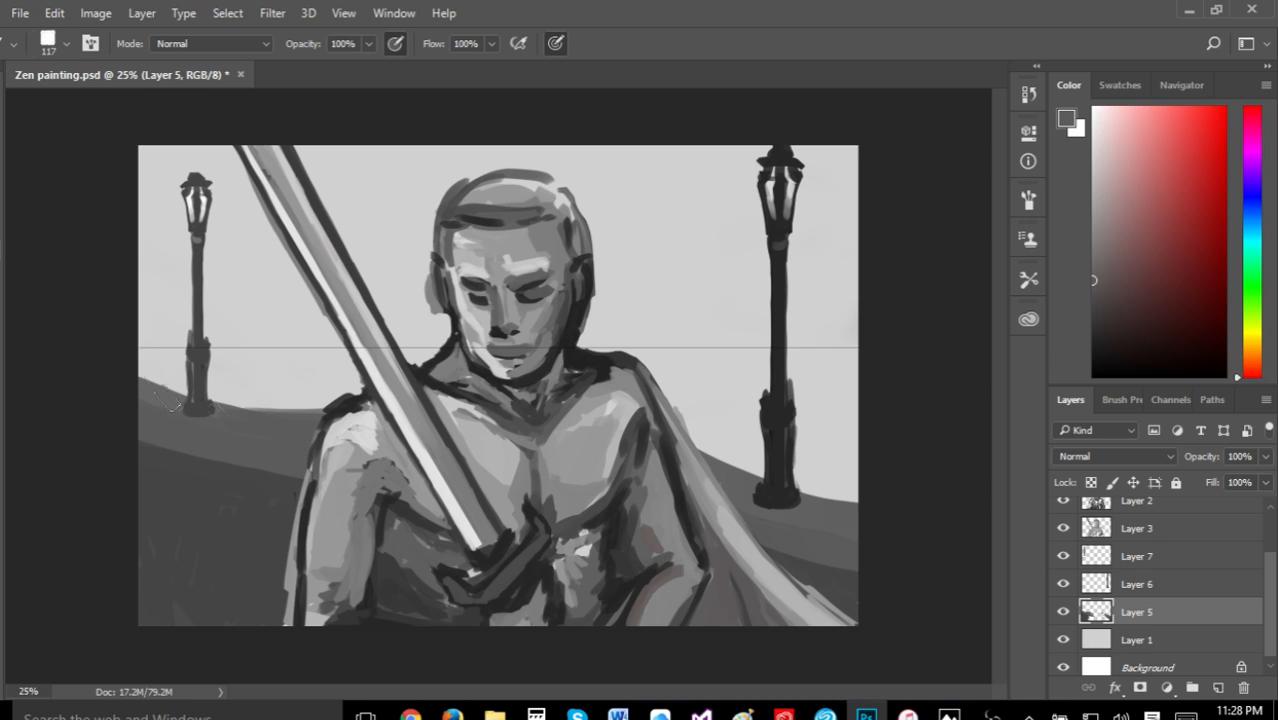
Sample the darker ground grey and repaint the upper edge of the dark area below the left ridge
click(3, 229)
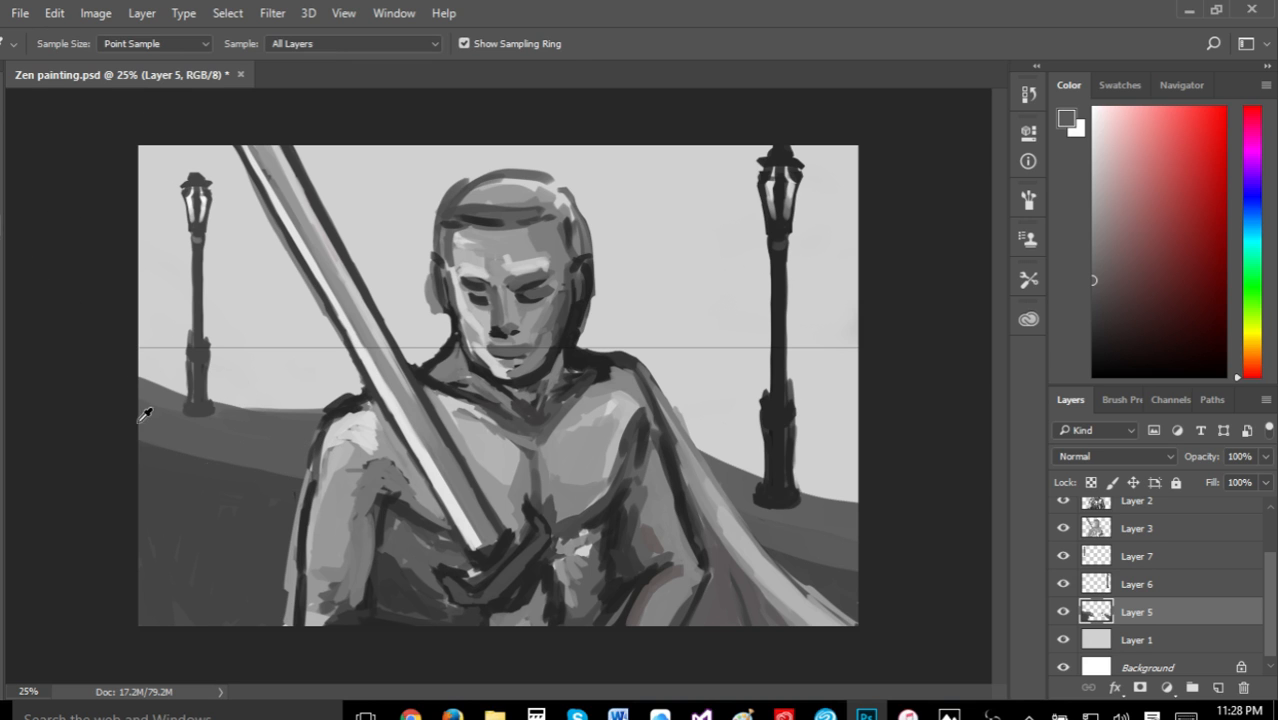
click(206, 491)
click(3, 288)
mouse_move(134, 432)
mouse_down()
mouse_move(214, 462)
mouse_move(326, 470)
mouse_up()
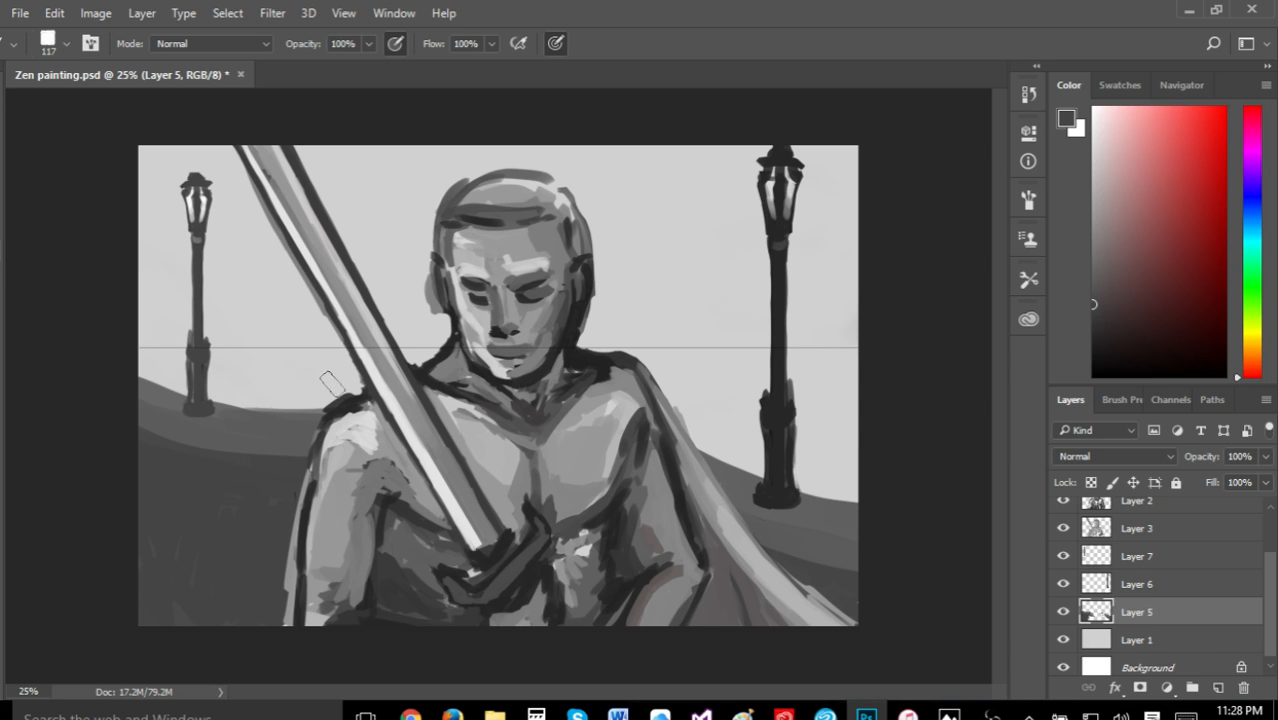
Try a dark grey stroke above the ridge between the left lamp and the shoulder, and undo it
drag(226, 384, 332, 392)
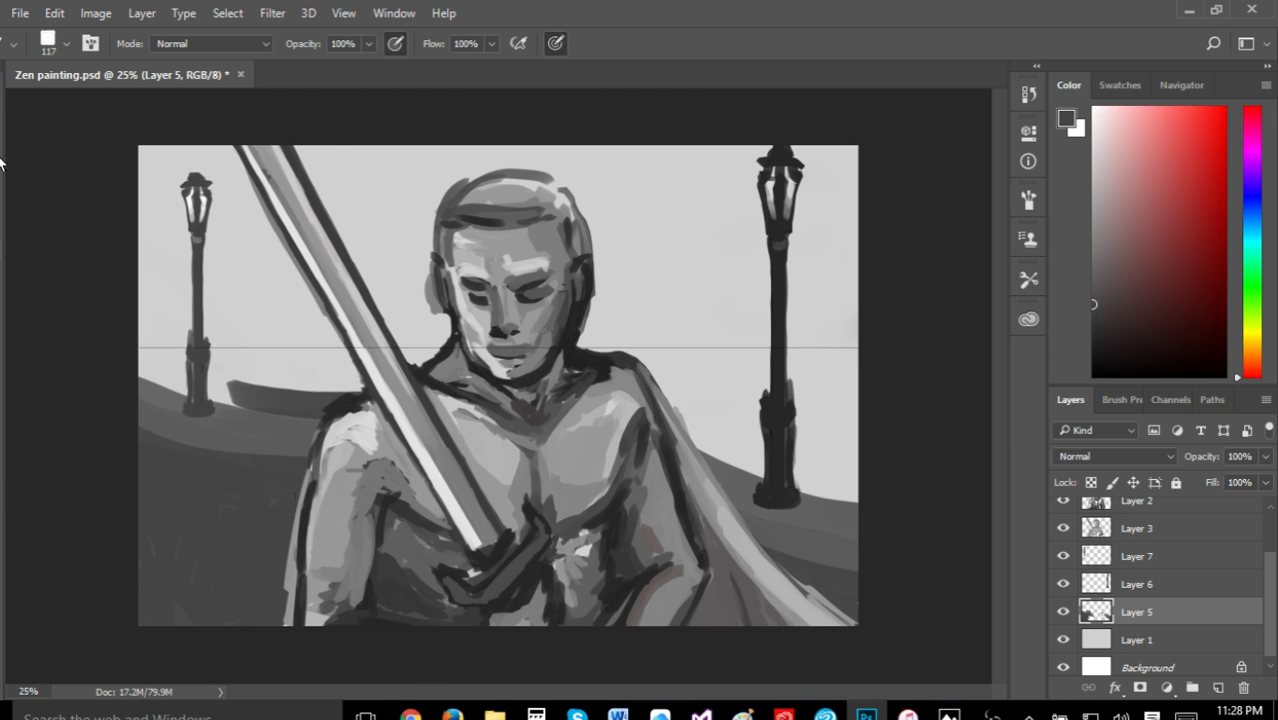
click(54, 13)
click(92, 26)
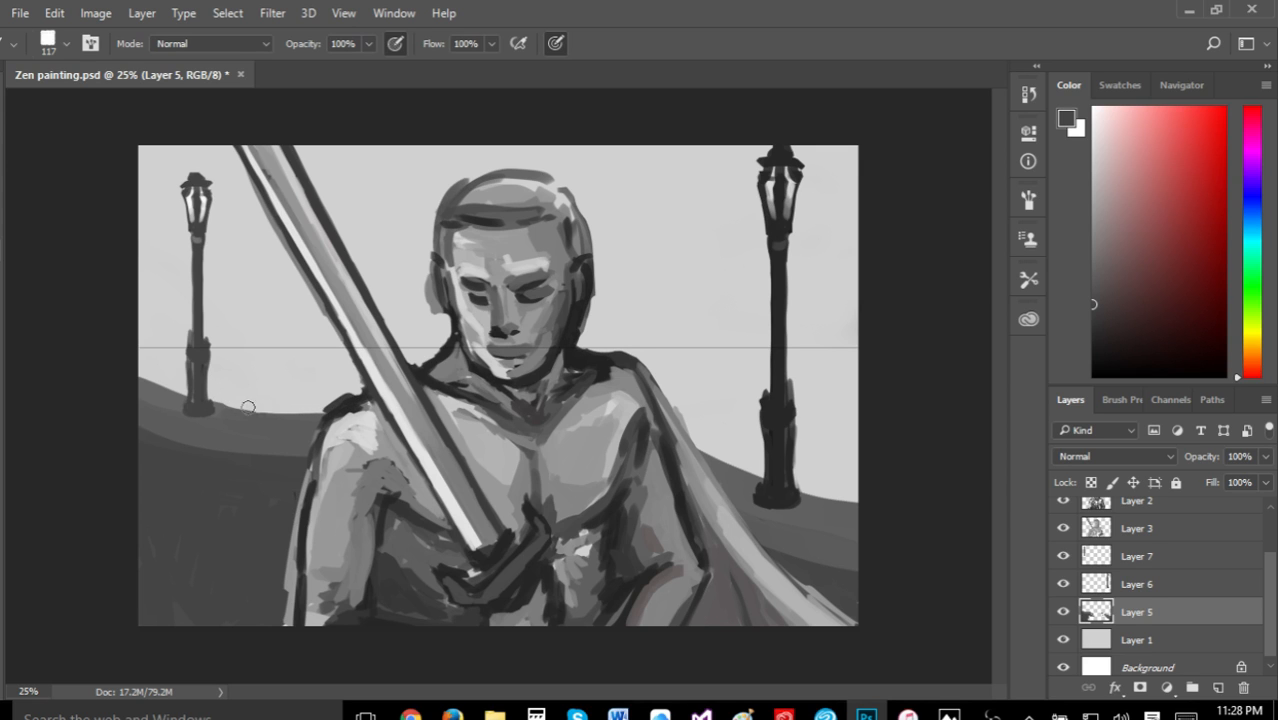
Try erasing along the top of the left ridge beside the lamp base, and undo the erasing
drag(296, 406, 235, 404)
click(54, 14)
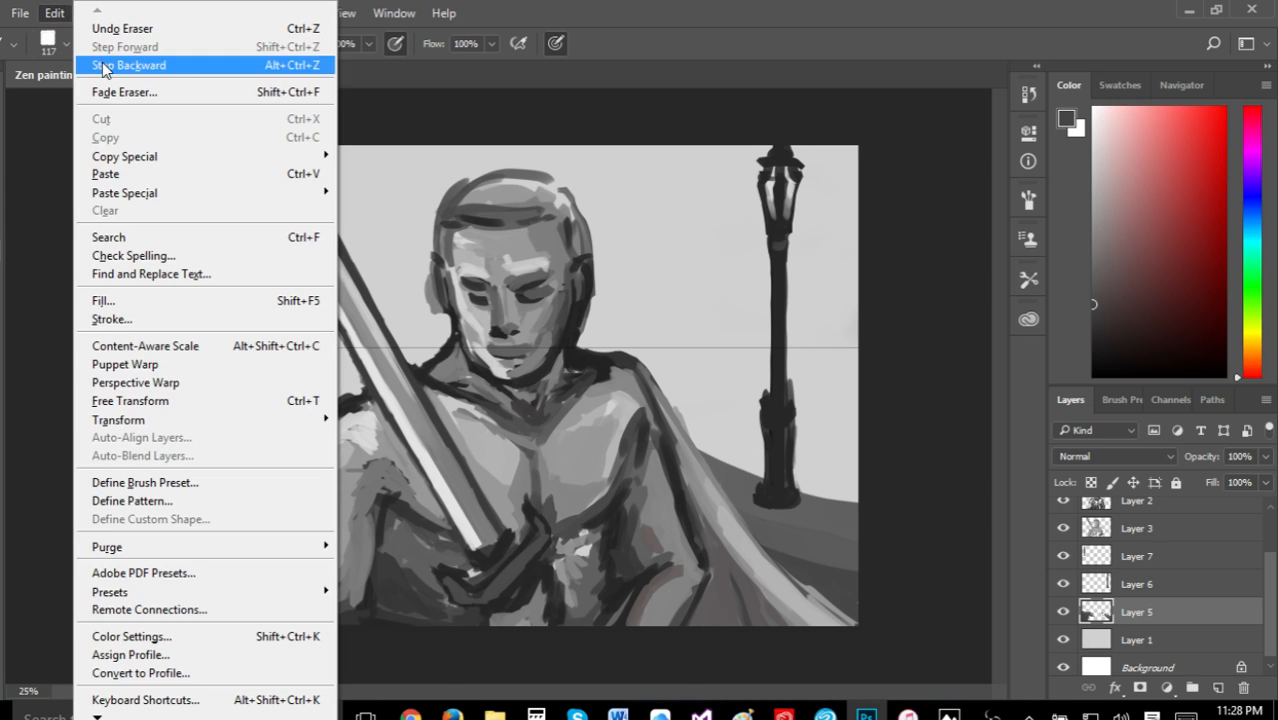
click(110, 66)
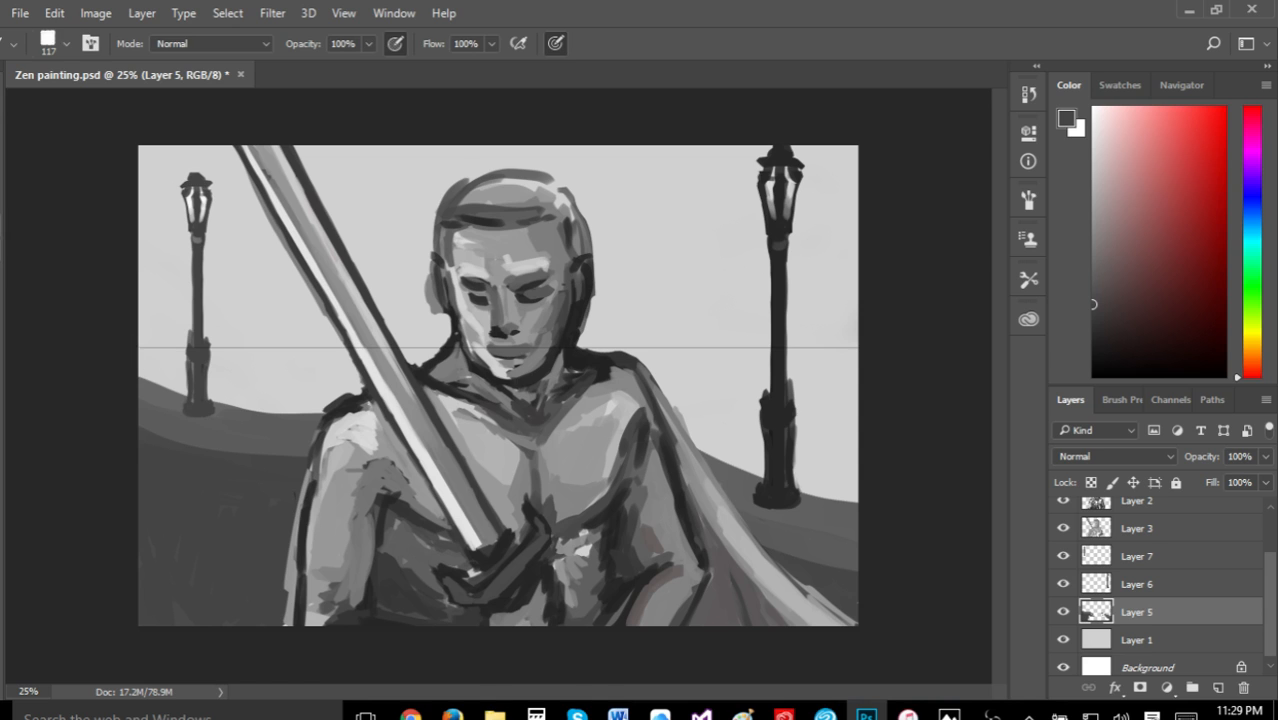
Sample the lighter ridge grey and paint along the ridge between the left lamp and the shoulder
key(i)
click(151, 384)
key(b)
drag(213, 413, 305, 411)
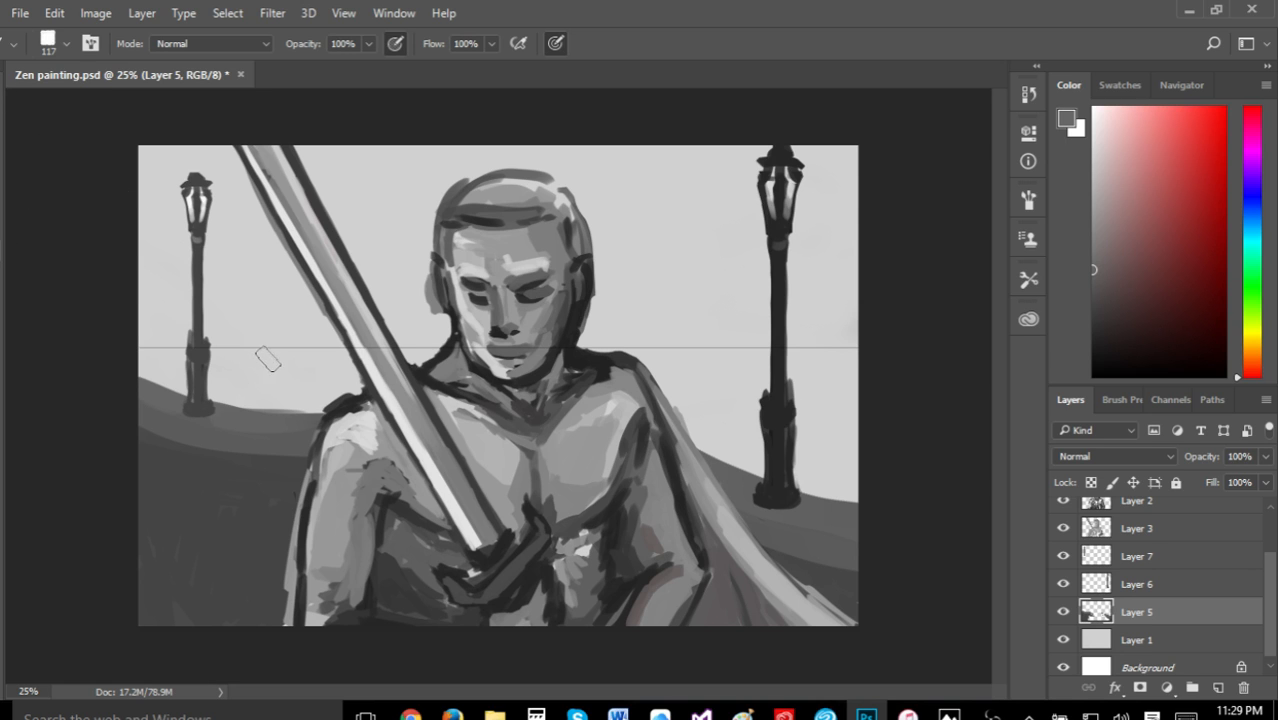
Trim and smooth the ridge tops with the Eraser beside the left lamp and between the cape and the right lamp
mouse_move(236, 388)
mouse_down()
mouse_move(285, 400)
mouse_move(248, 374)
mouse_move(275, 382)
mouse_move(235, 379)
mouse_move(247, 392)
mouse_move(224, 402)
mouse_move(318, 406)
mouse_move(215, 397)
mouse_move(336, 409)
mouse_move(243, 400)
mouse_up()
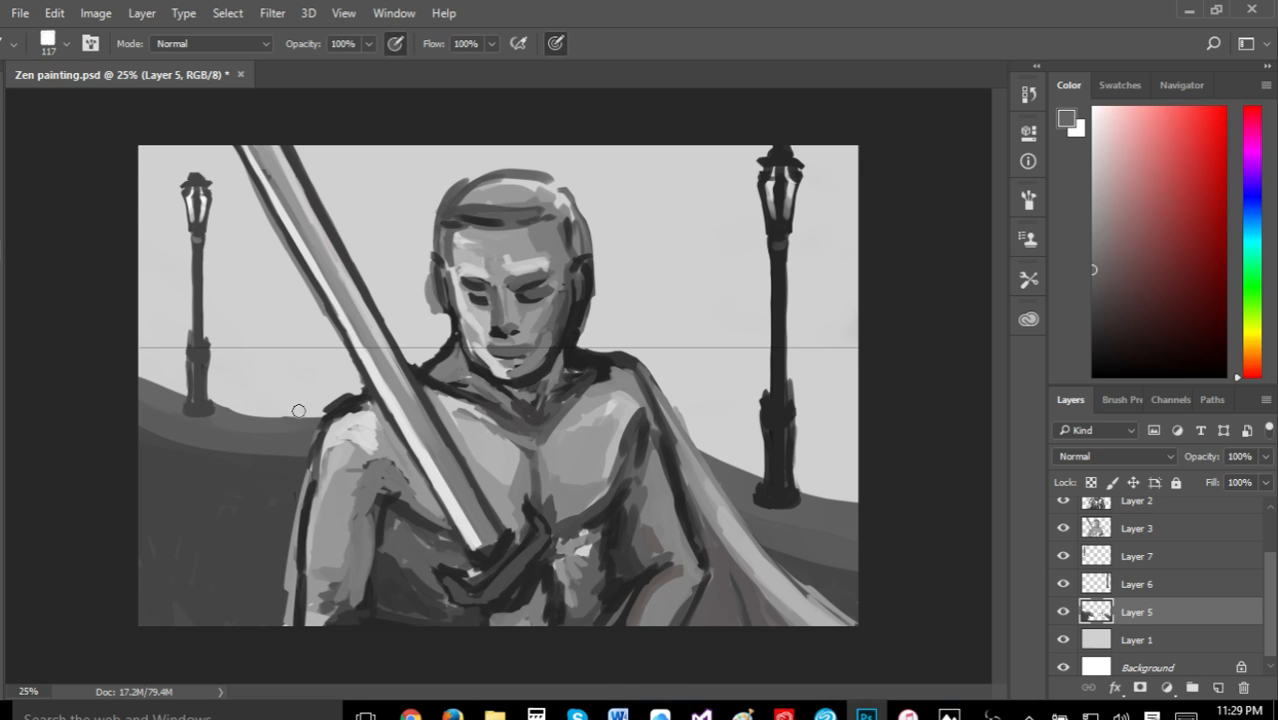
drag(236, 409, 209, 397)
mouse_move(742, 465)
mouse_down()
mouse_move(707, 444)
mouse_move(788, 481)
mouse_move(699, 447)
mouse_move(764, 475)
mouse_up()
drag(663, 429, 781, 483)
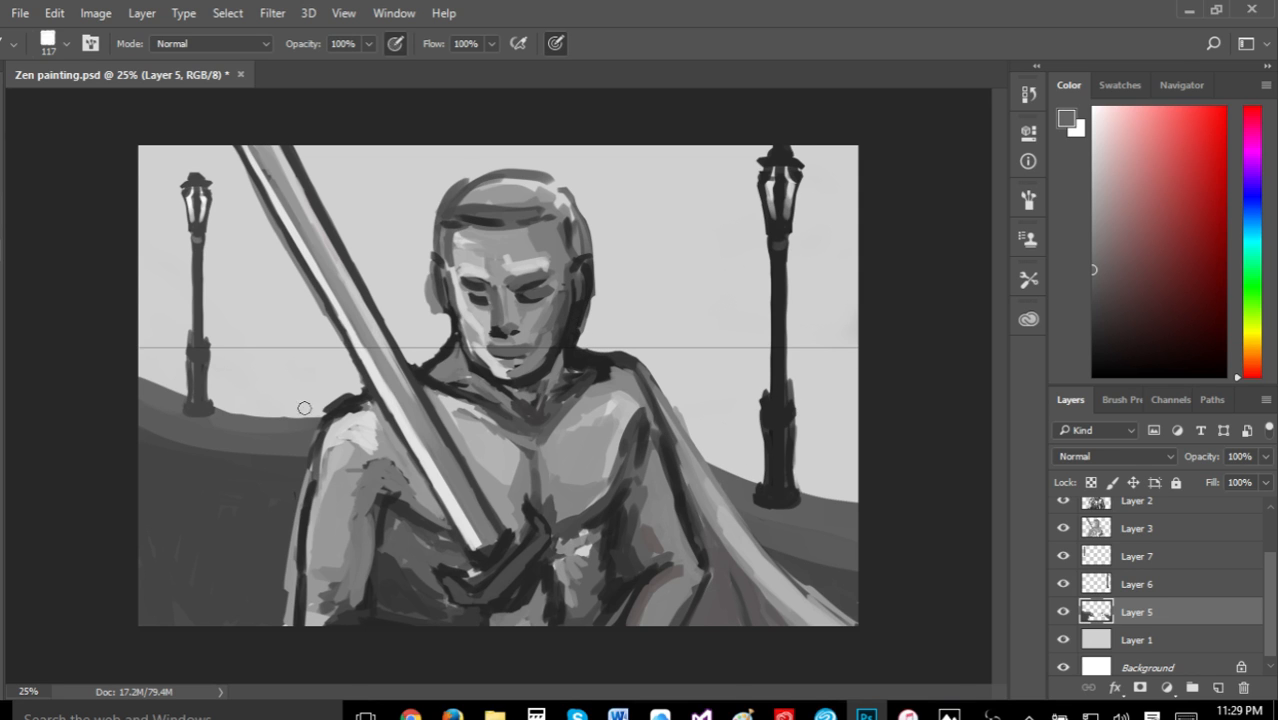
Undo the last ridge change and repaint the left ridge's top edge with the lighter grey, from the canvas edge to the shoulder
key(ctrl+z)
mouse_move(281, 414)
mouse_down()
mouse_move(338, 411)
mouse_move(245, 419)
mouse_up()
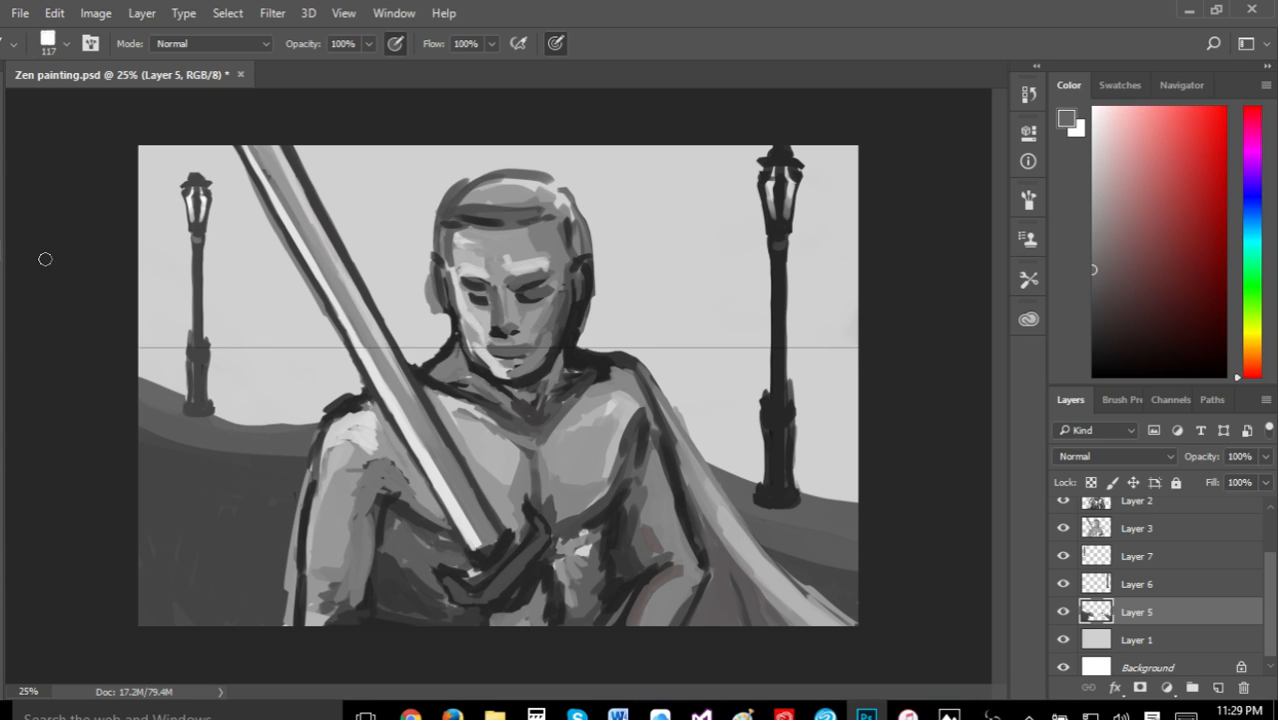
key(i)
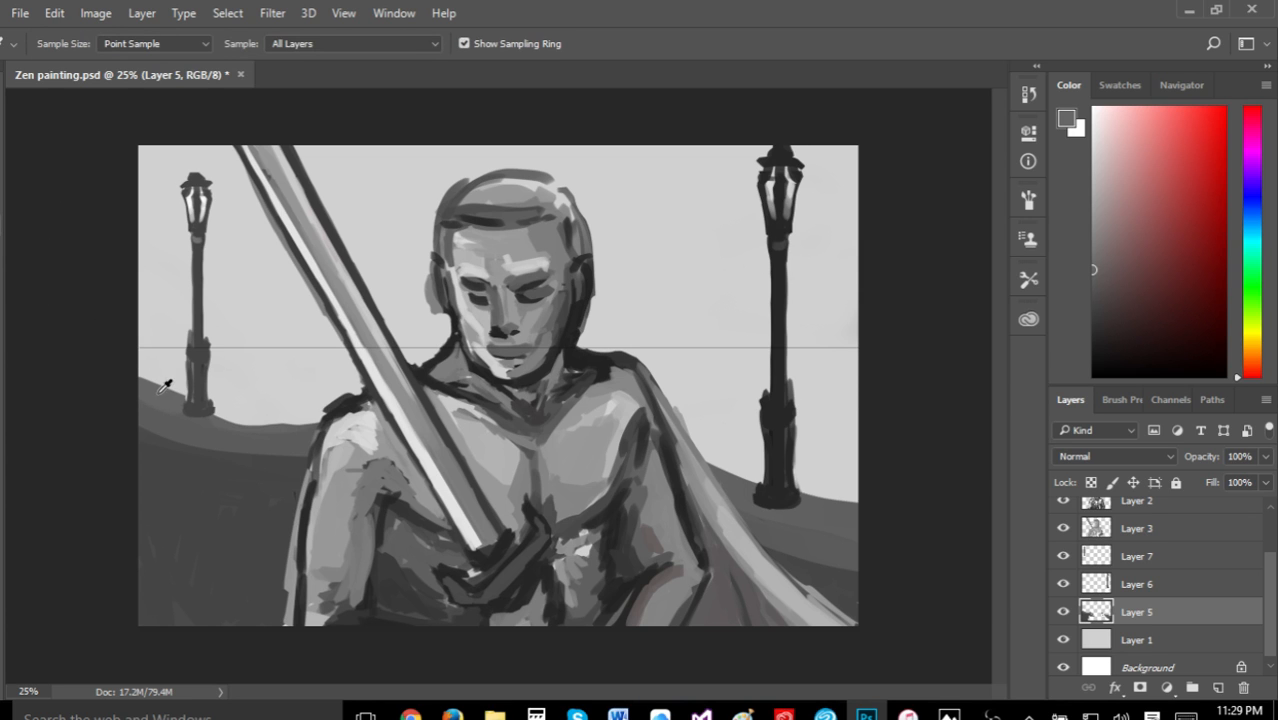
key(b)
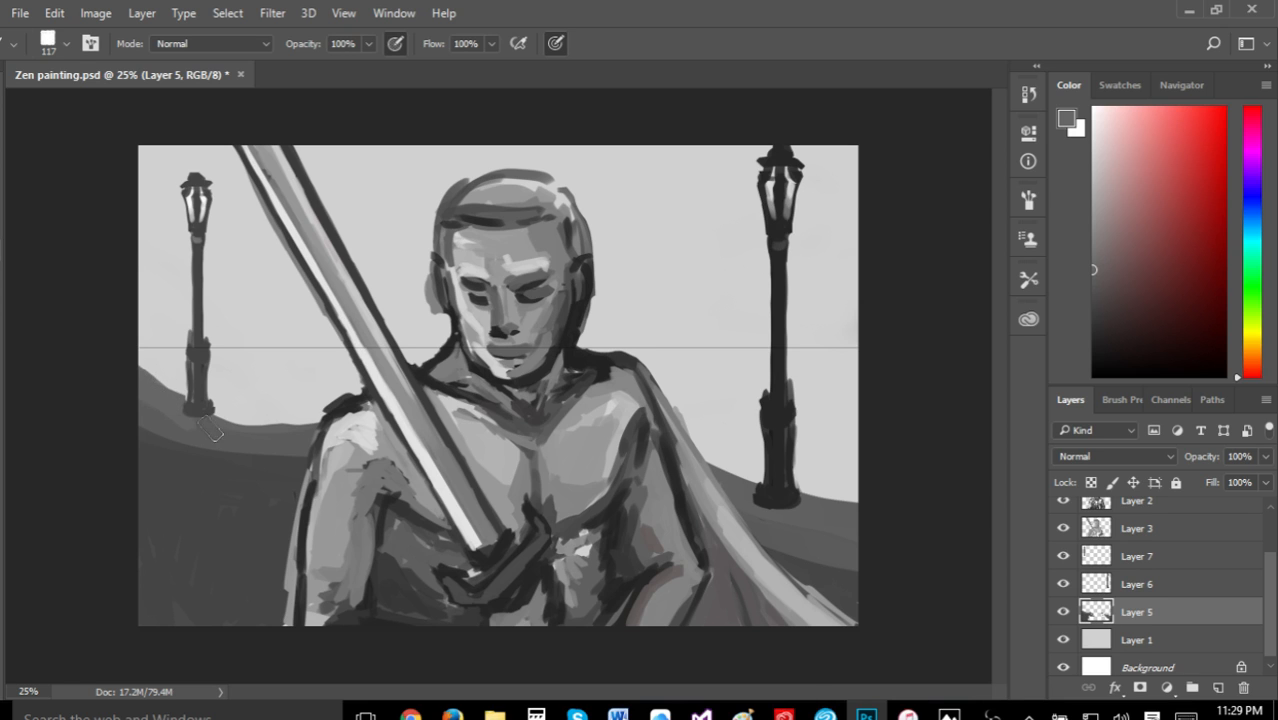
mouse_move(137, 377)
mouse_down()
mouse_move(212, 423)
mouse_move(322, 430)
mouse_up()
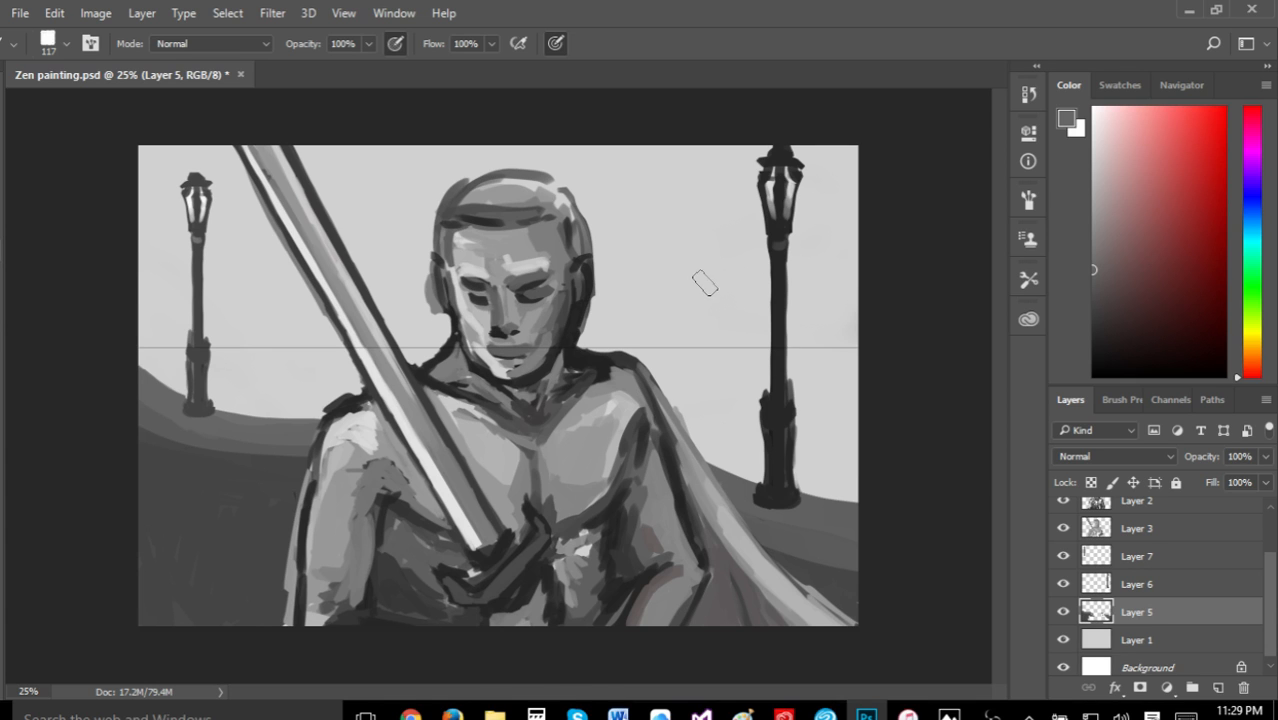
Sample the darker ground grey, save the painting, and rework the ridge edge between the left lamp base and the shoulder
key(i)
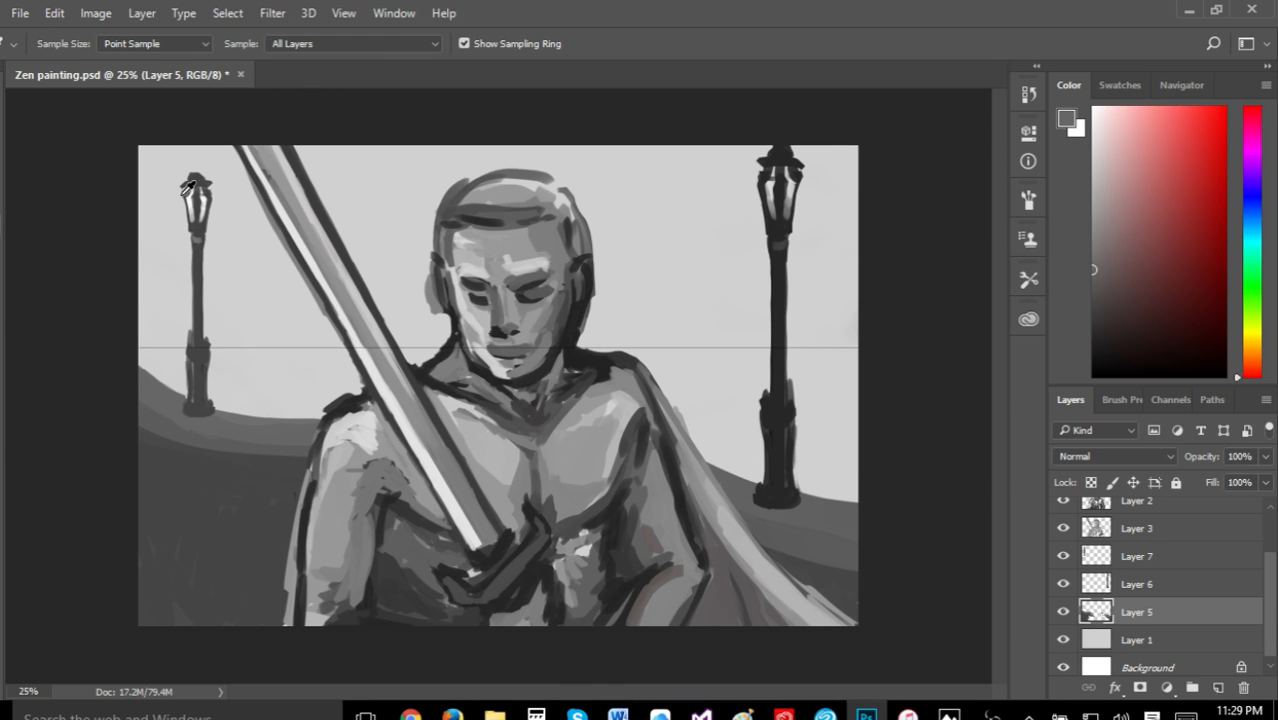
click(171, 470)
key(b)
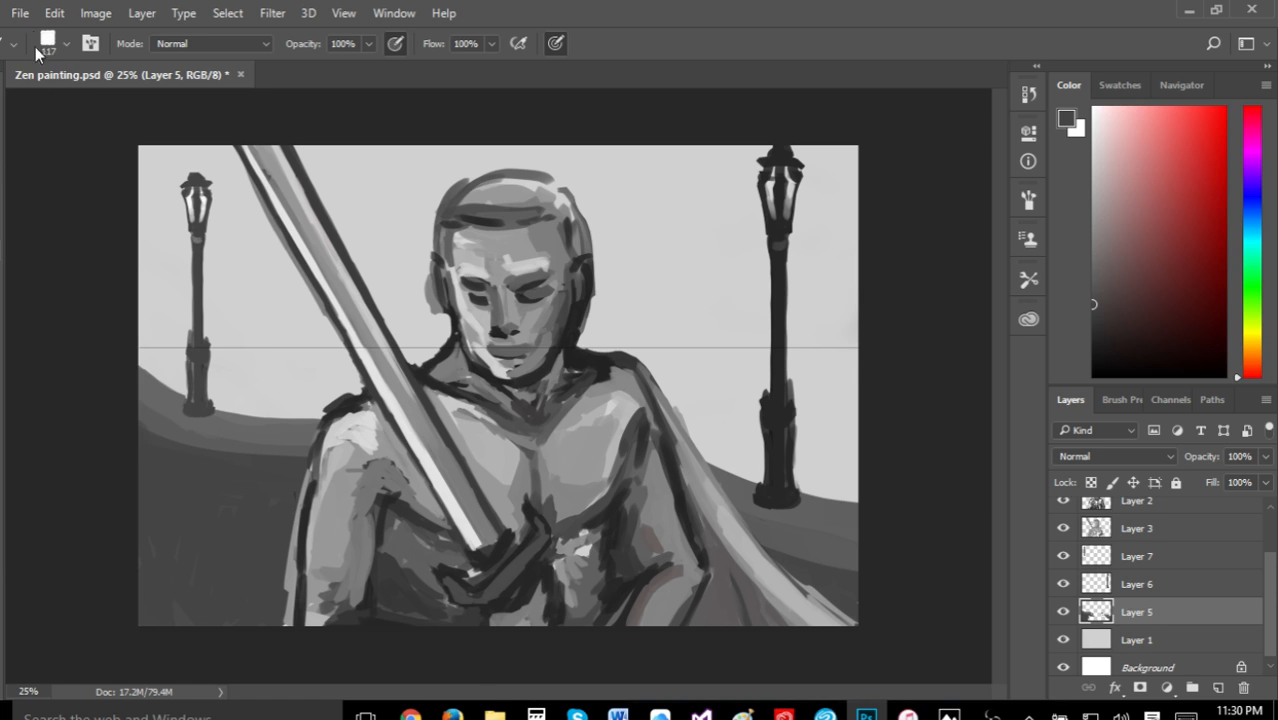
click(20, 13)
click(48, 201)
drag(226, 405, 334, 418)
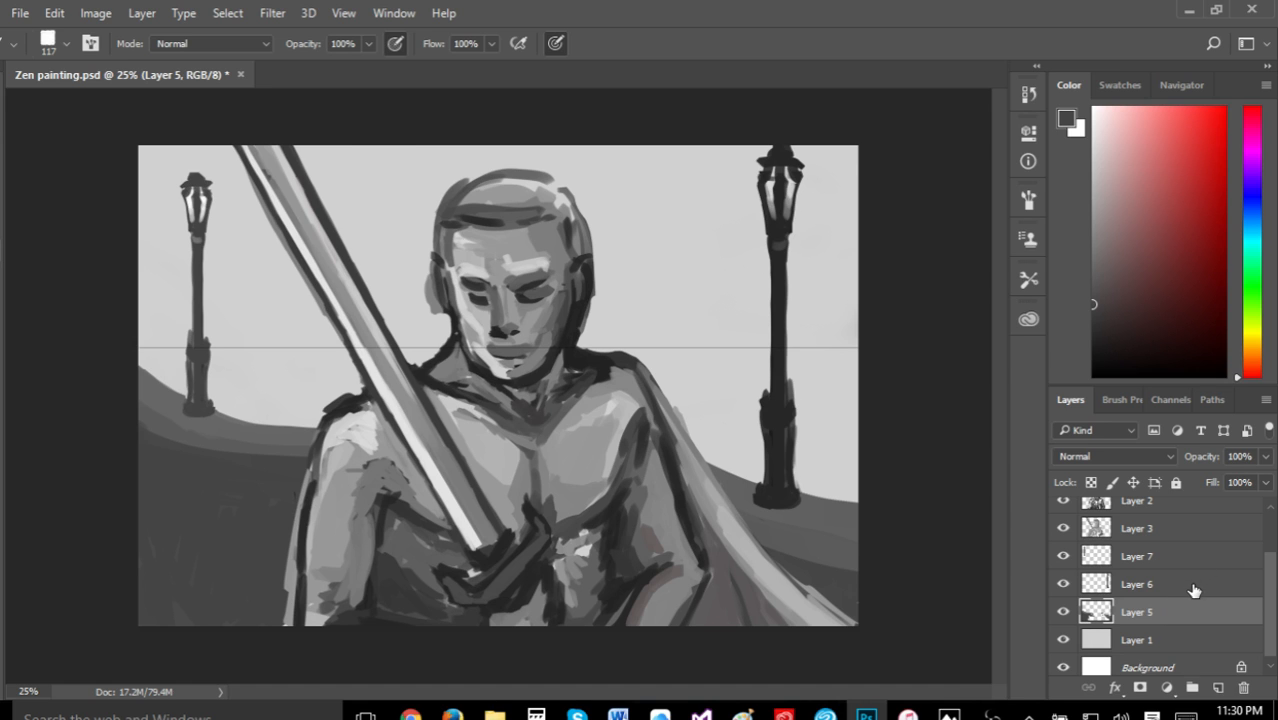
shift+click(1140, 558)
key(v)
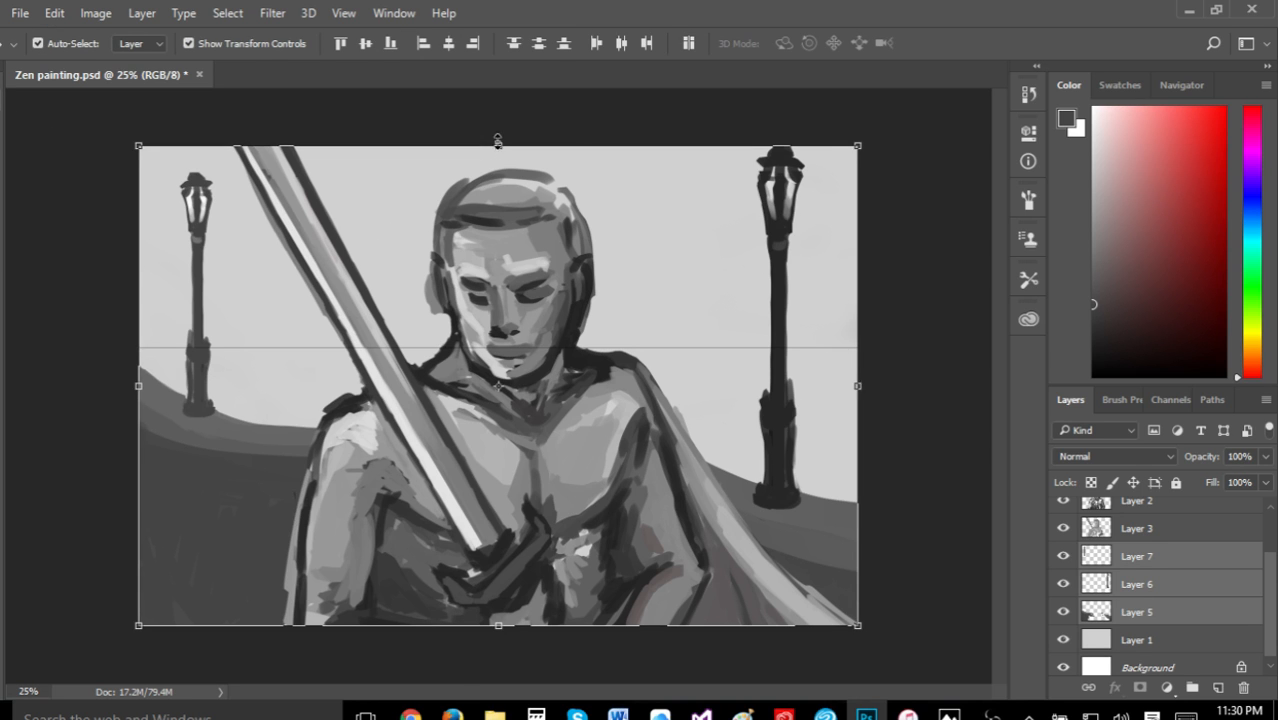
drag(499, 146, 509, 243)
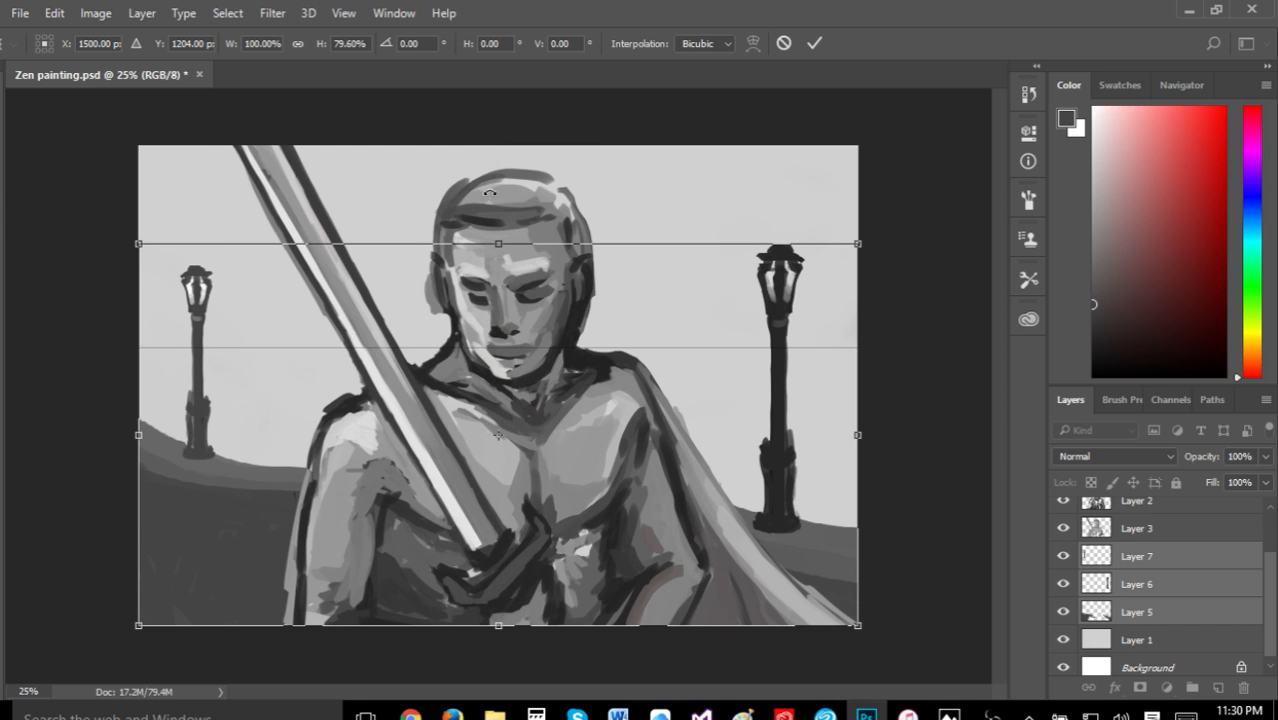
drag(560, 186, 565, 185)
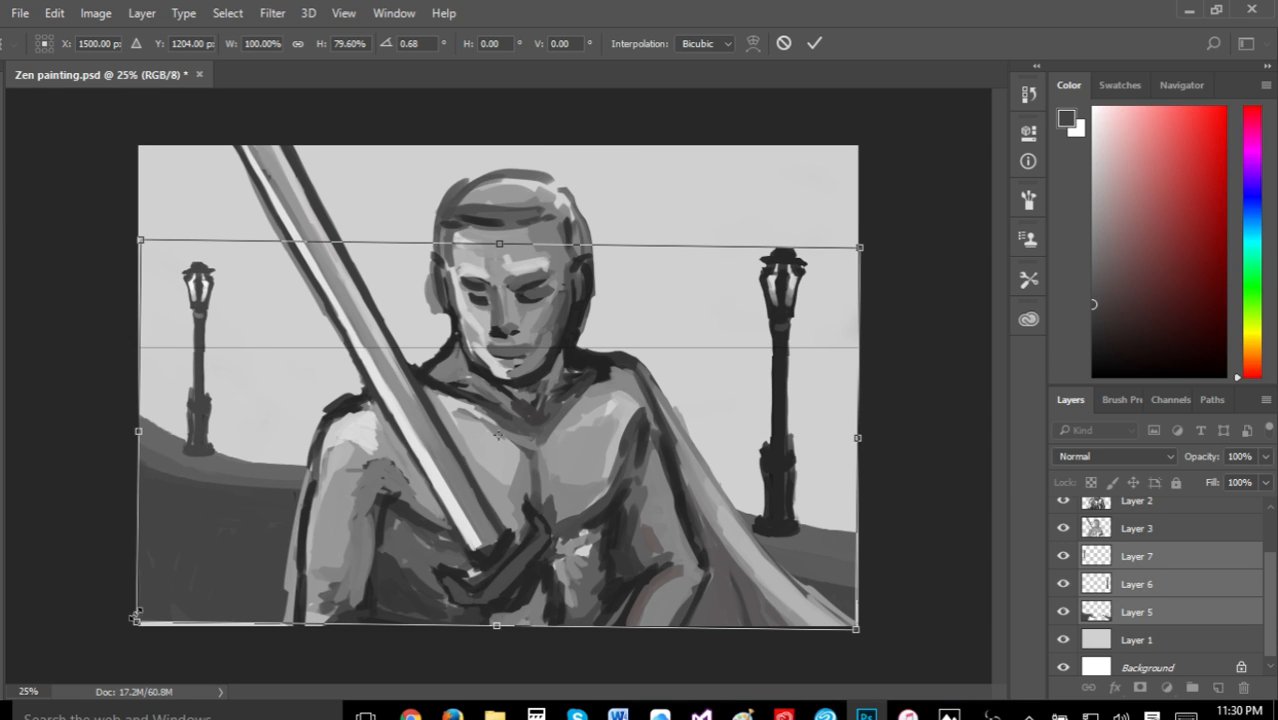
drag(135, 617, 121, 640)
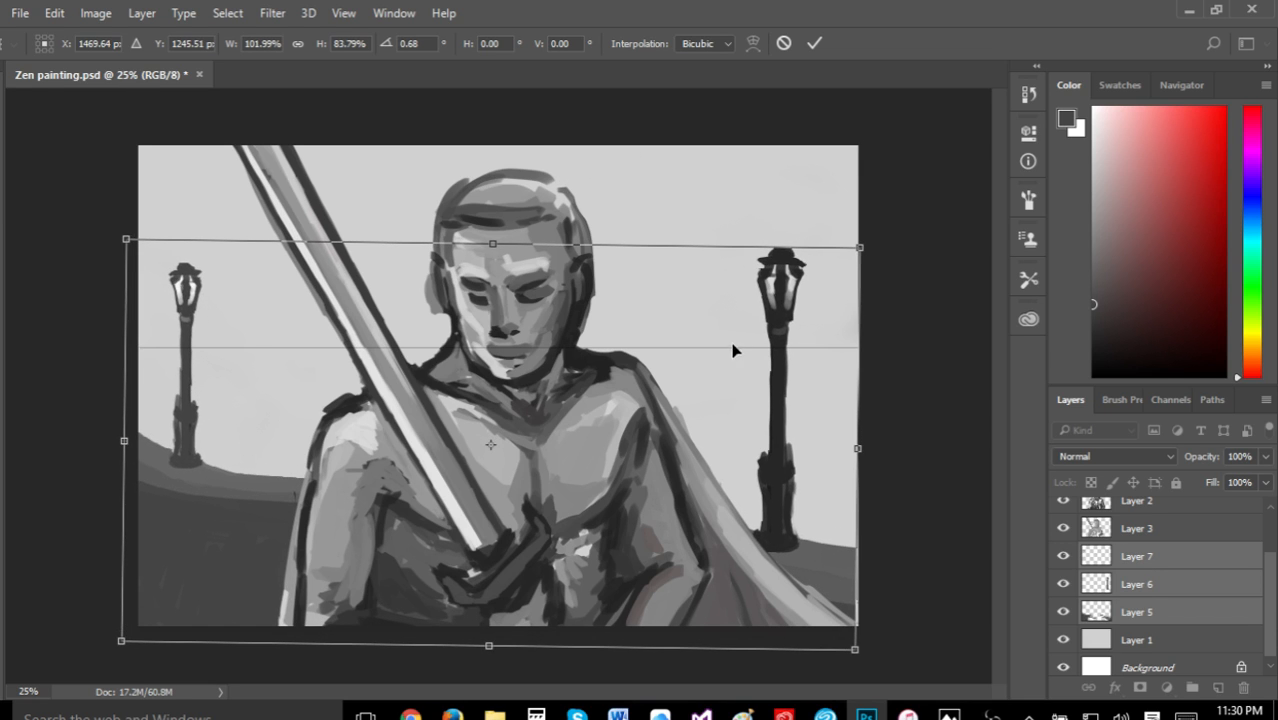
drag(772, 345, 789, 346)
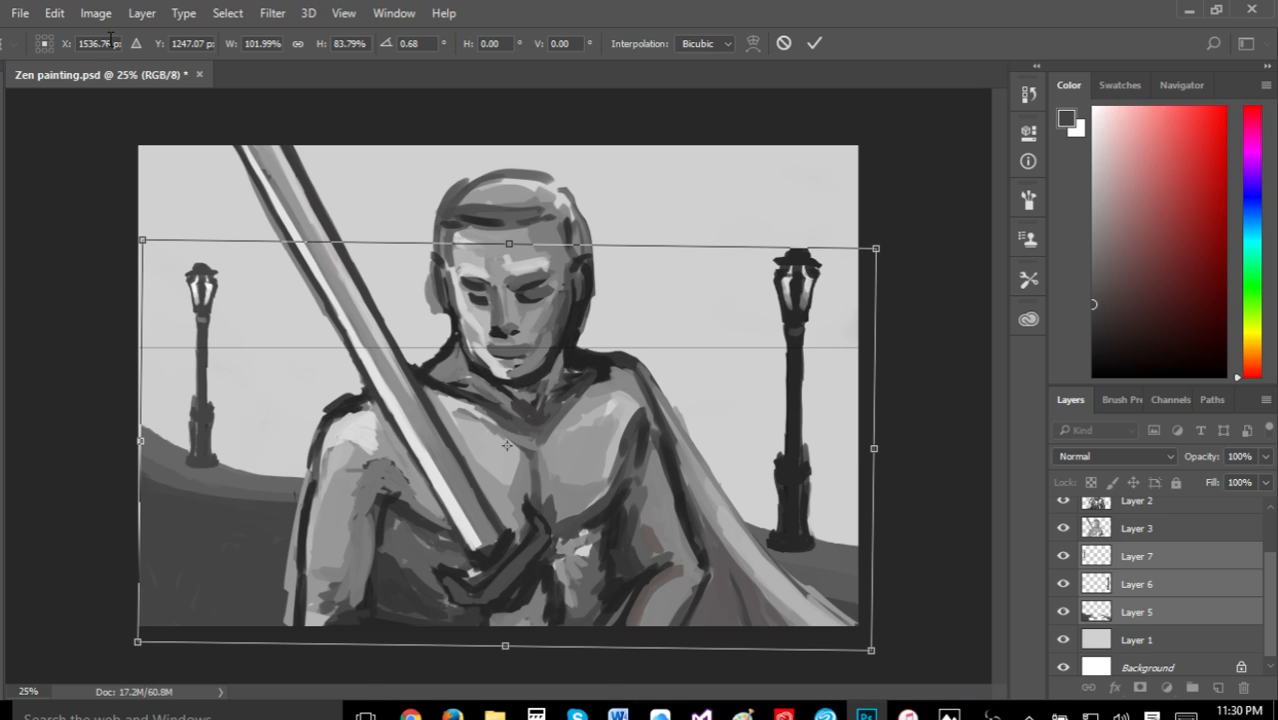
key(v)
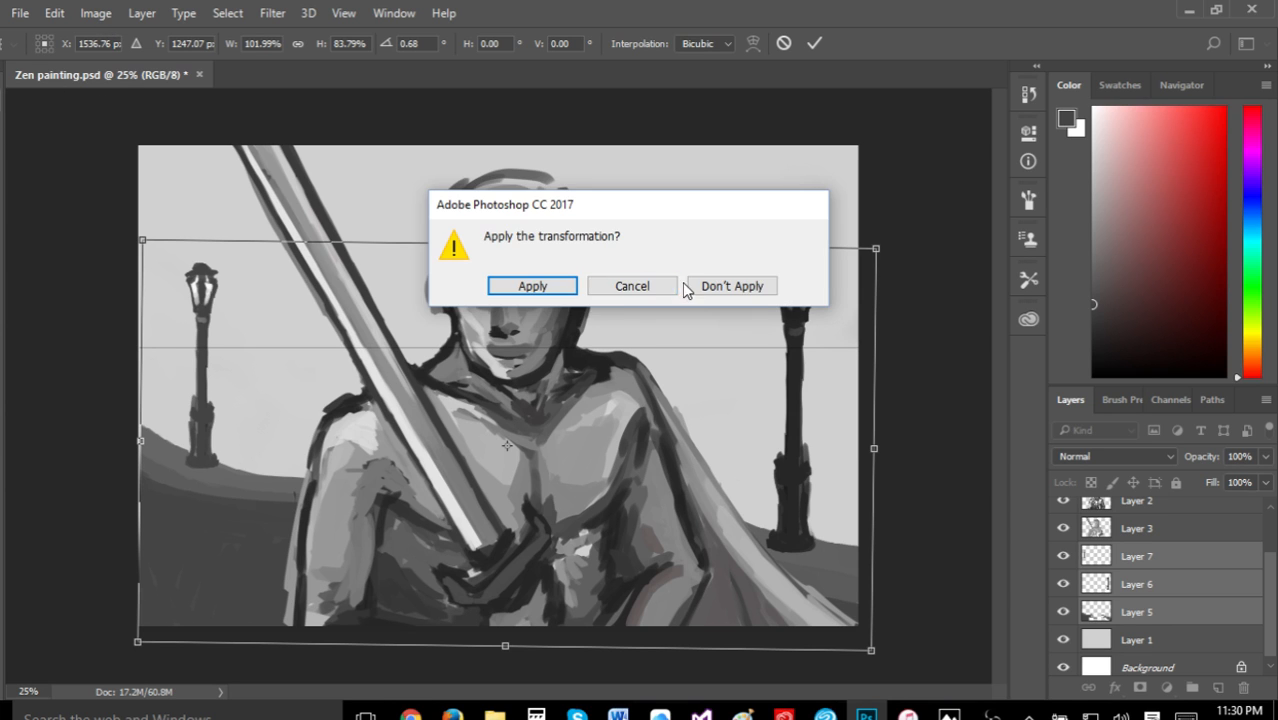
click(718, 285)
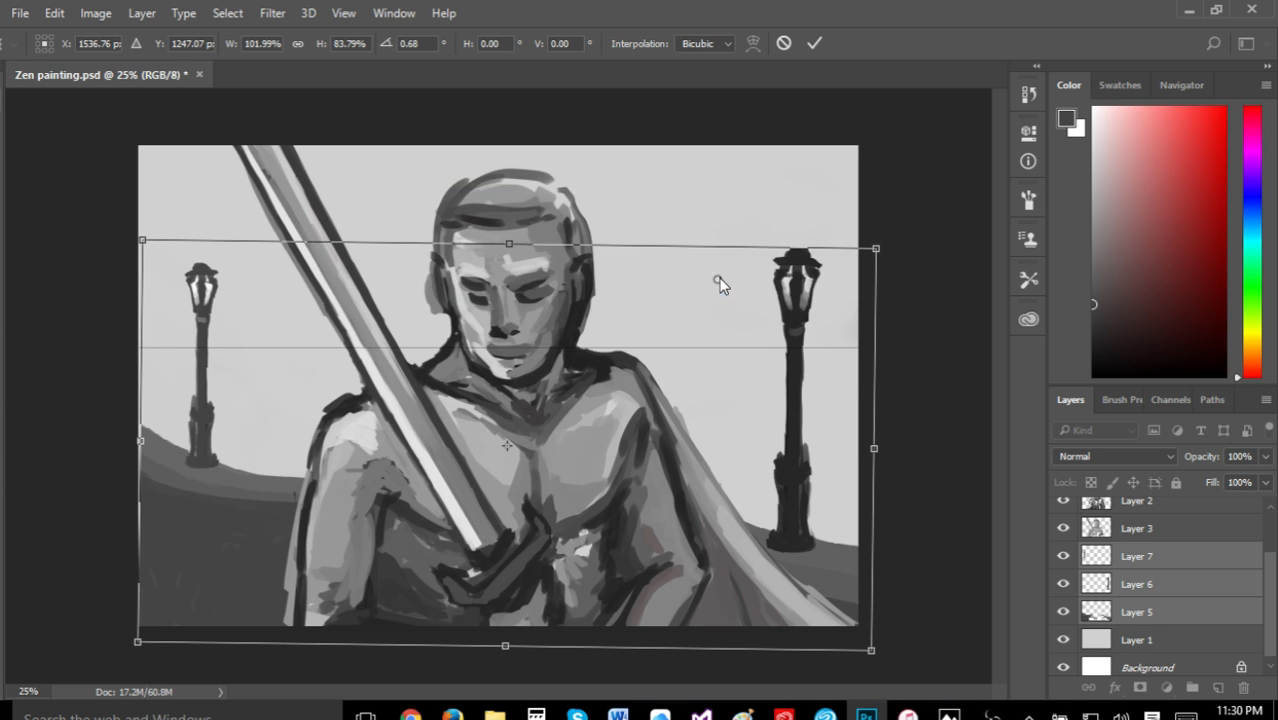
Transform the ground ridges on Layer 5 to about 102% width and 98% height, tilt them about 0.94°, and shift them lower
click(1172, 614)
drag(138, 628, 120, 704)
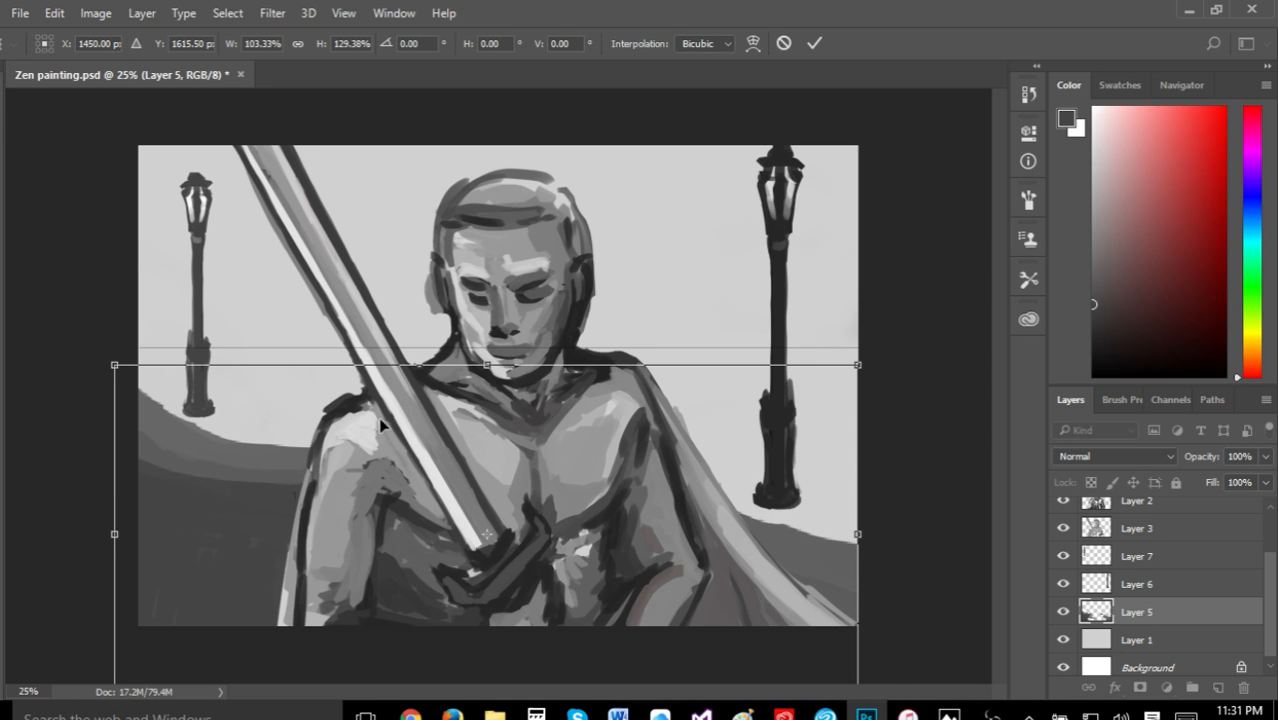
drag(544, 312, 546, 290)
drag(488, 372, 487, 446)
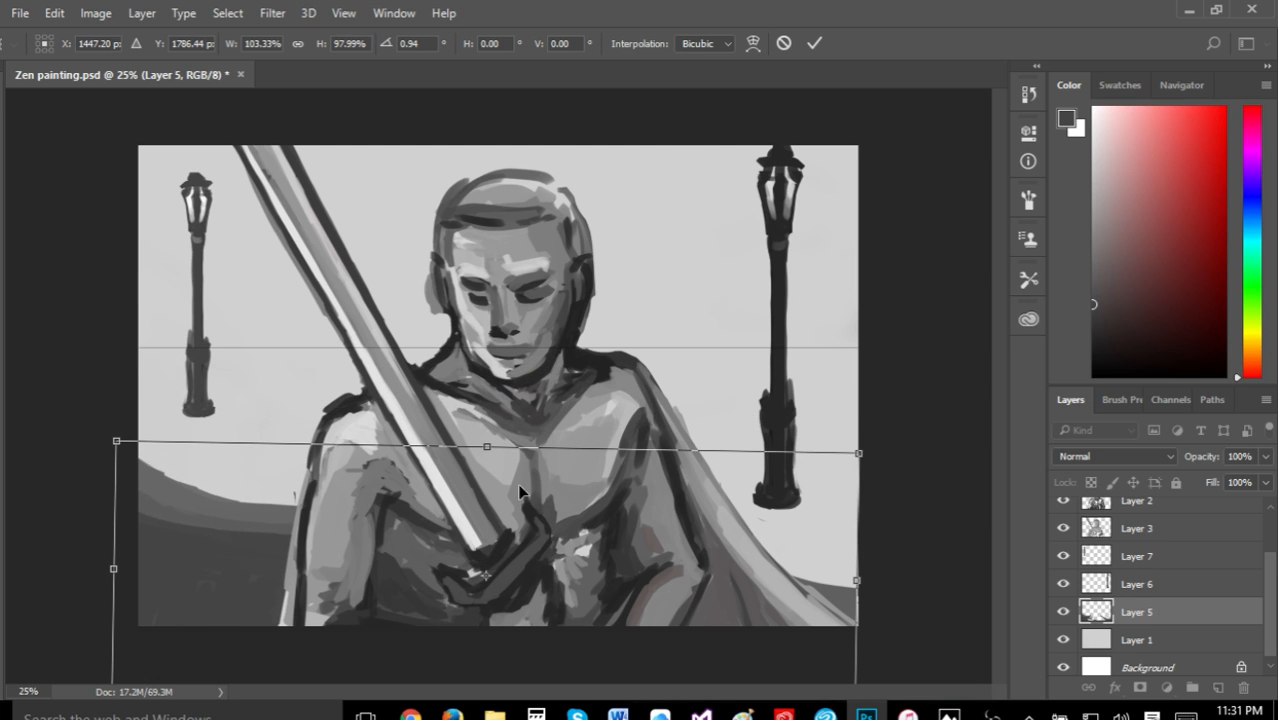
drag(519, 490, 517, 447)
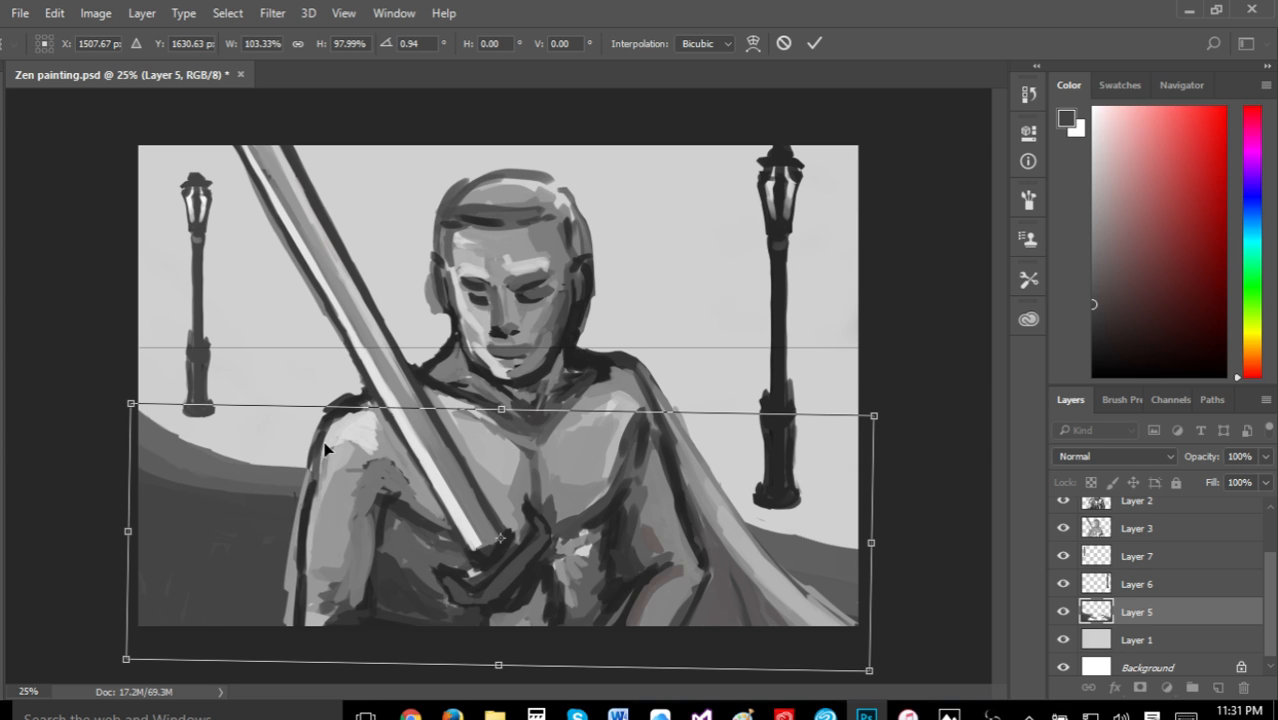
drag(128, 531, 145, 536)
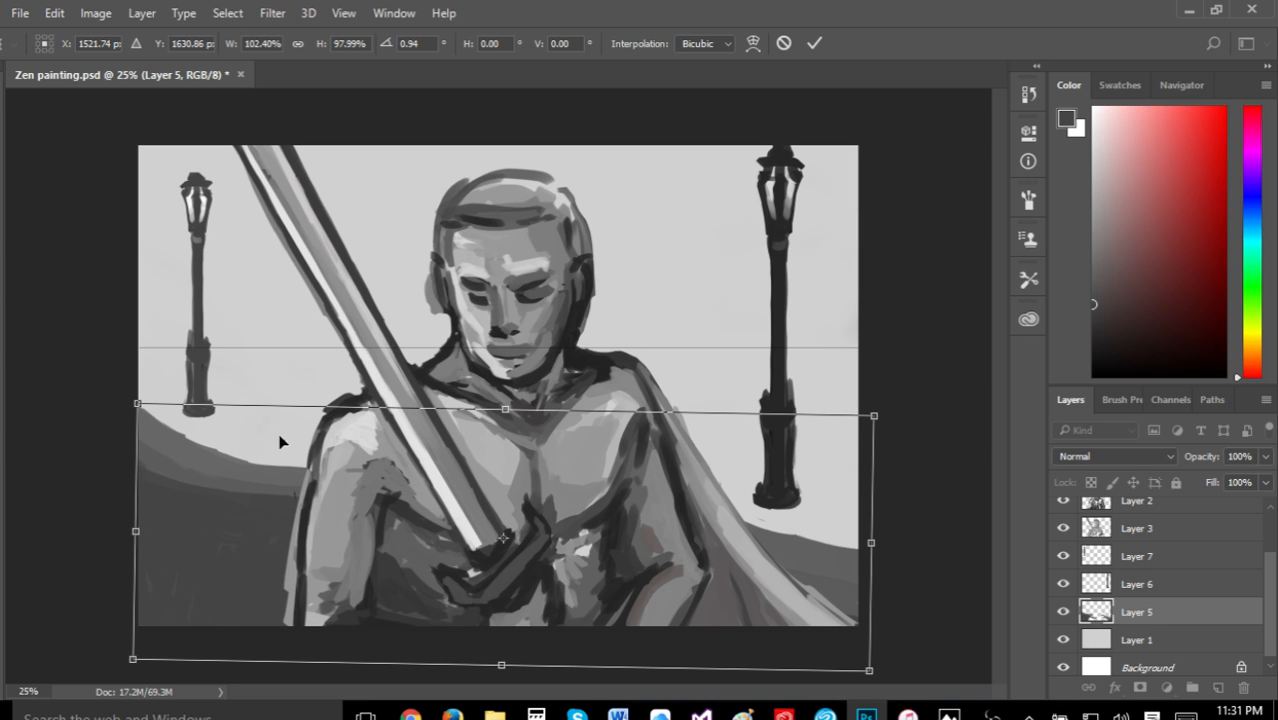
Stretch the ground ridges to about 109% width and 106% height, rotate them to about -0.37°, and apply the transformation
drag(507, 412, 504, 428)
drag(662, 388, 650, 398)
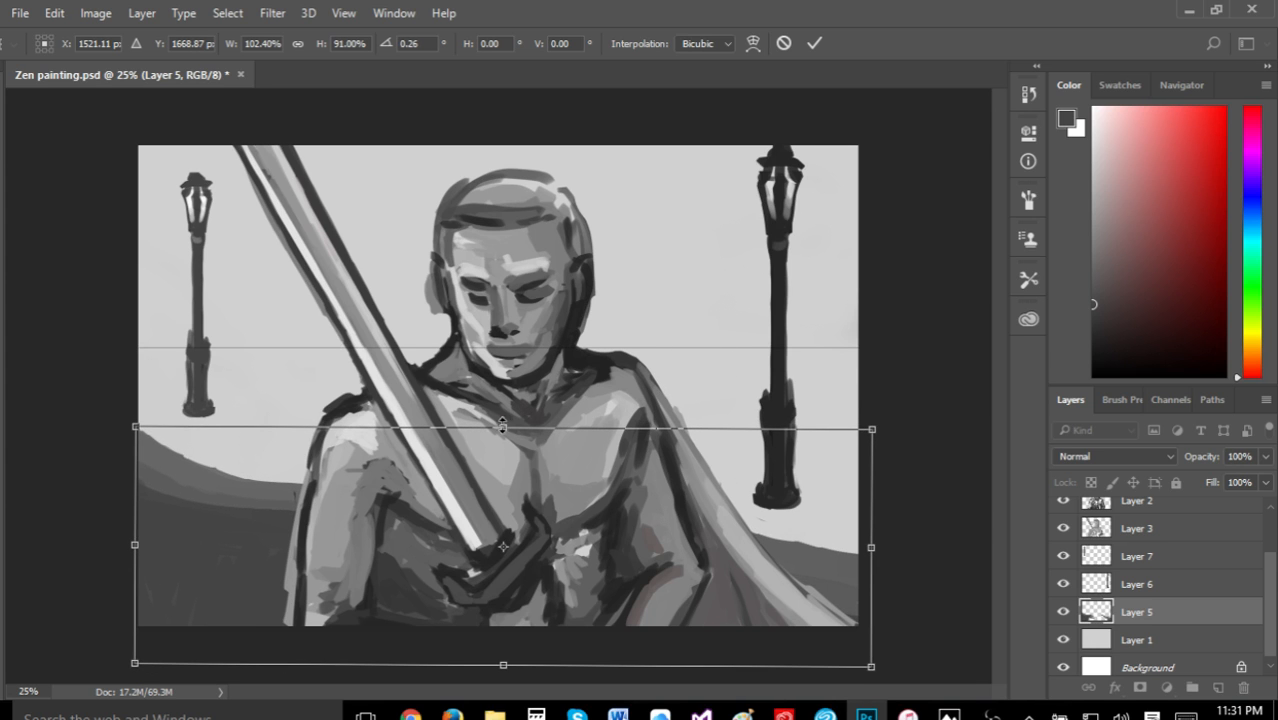
drag(142, 434, 124, 396)
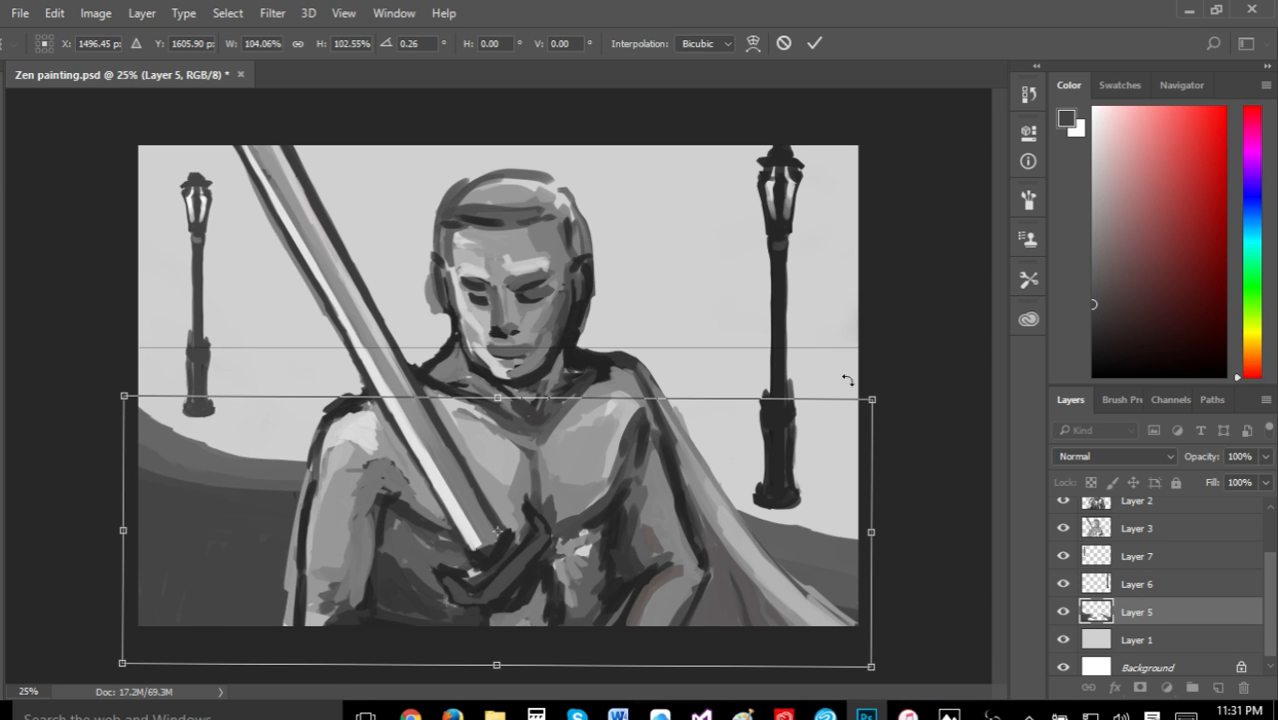
drag(874, 398, 915, 386)
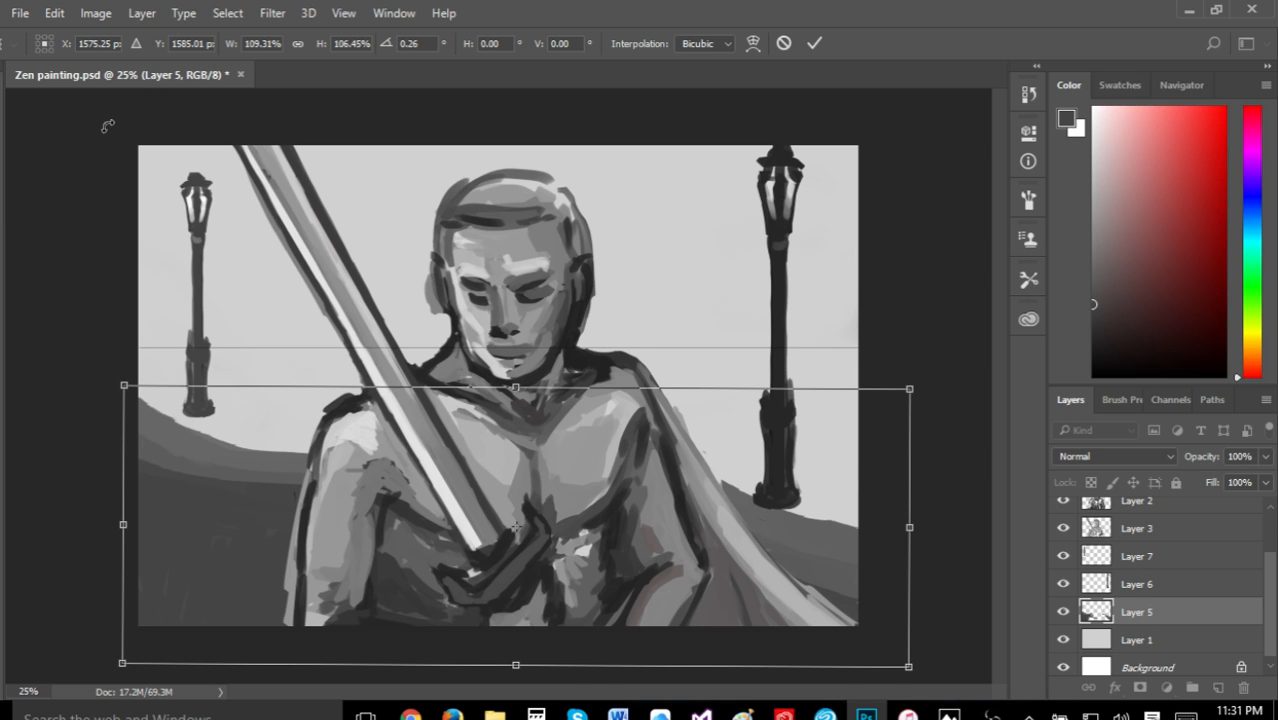
mouse_move(535, 337)
mouse_down()
mouse_move(514, 323)
mouse_move(543, 346)
mouse_up()
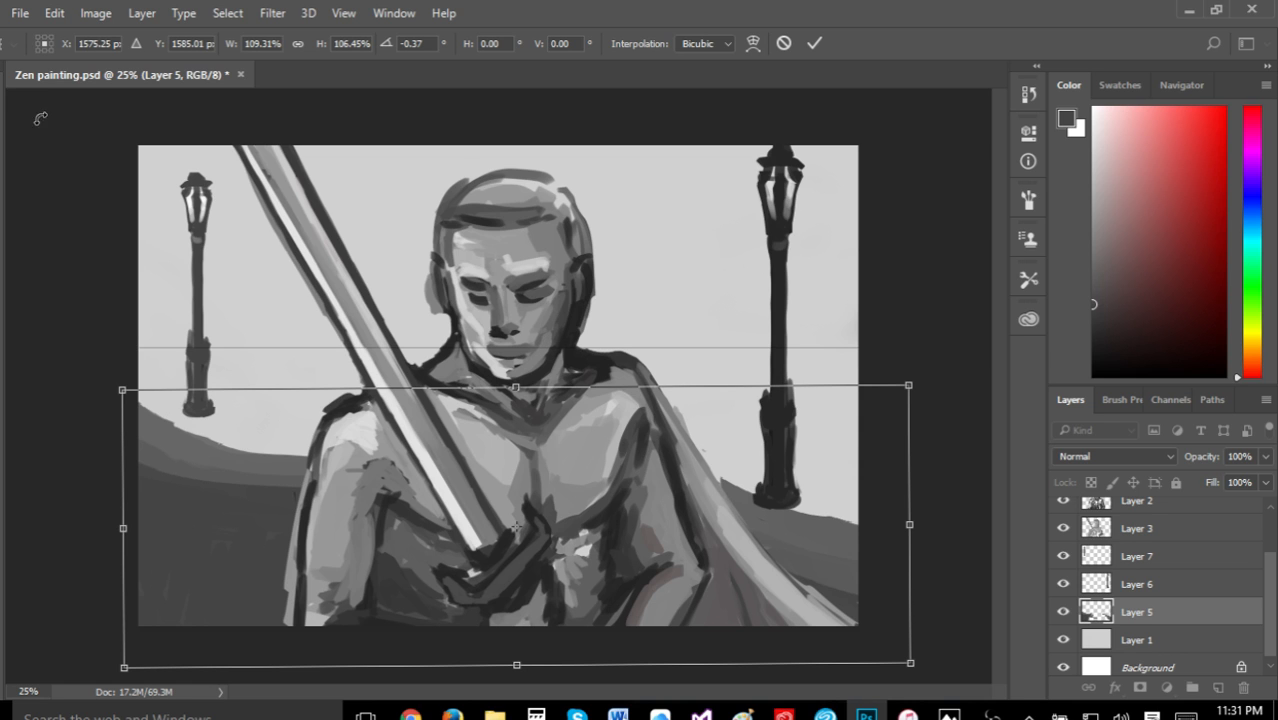
key(v)
click(520, 292)
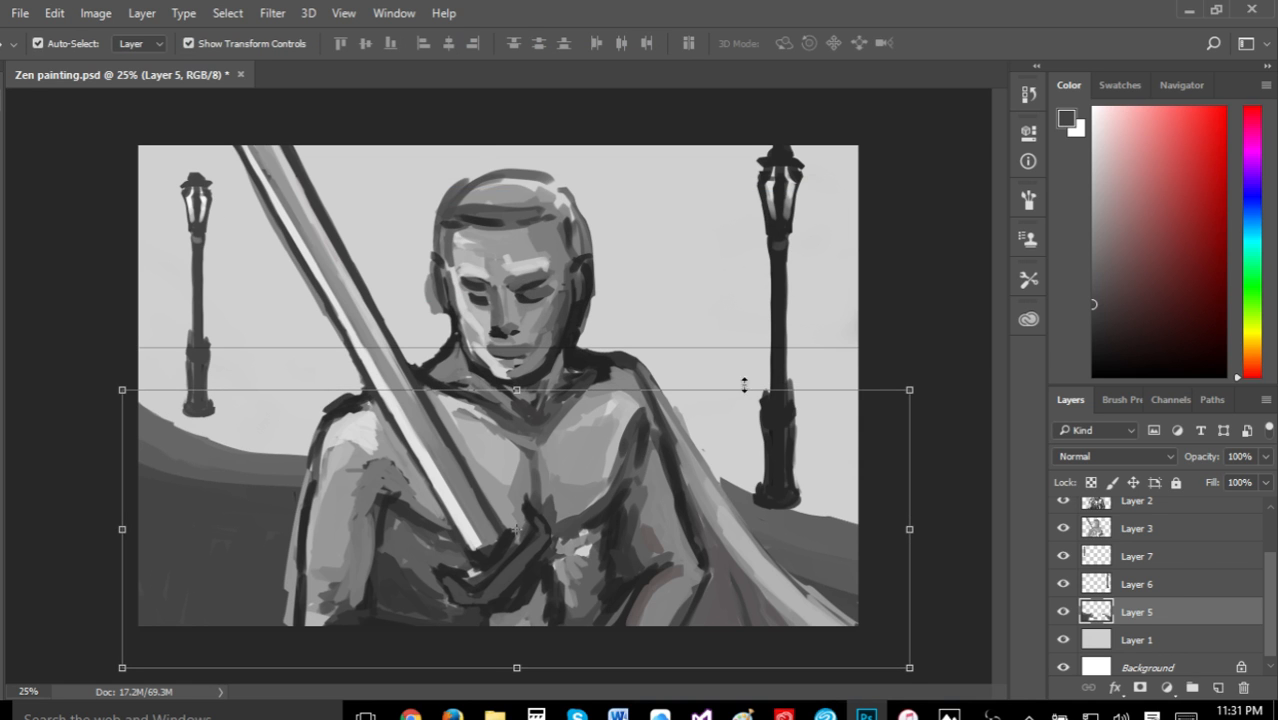
Try moving the right street lamp on Layer 6 slightly downward, and undo the move
click(1174, 567)
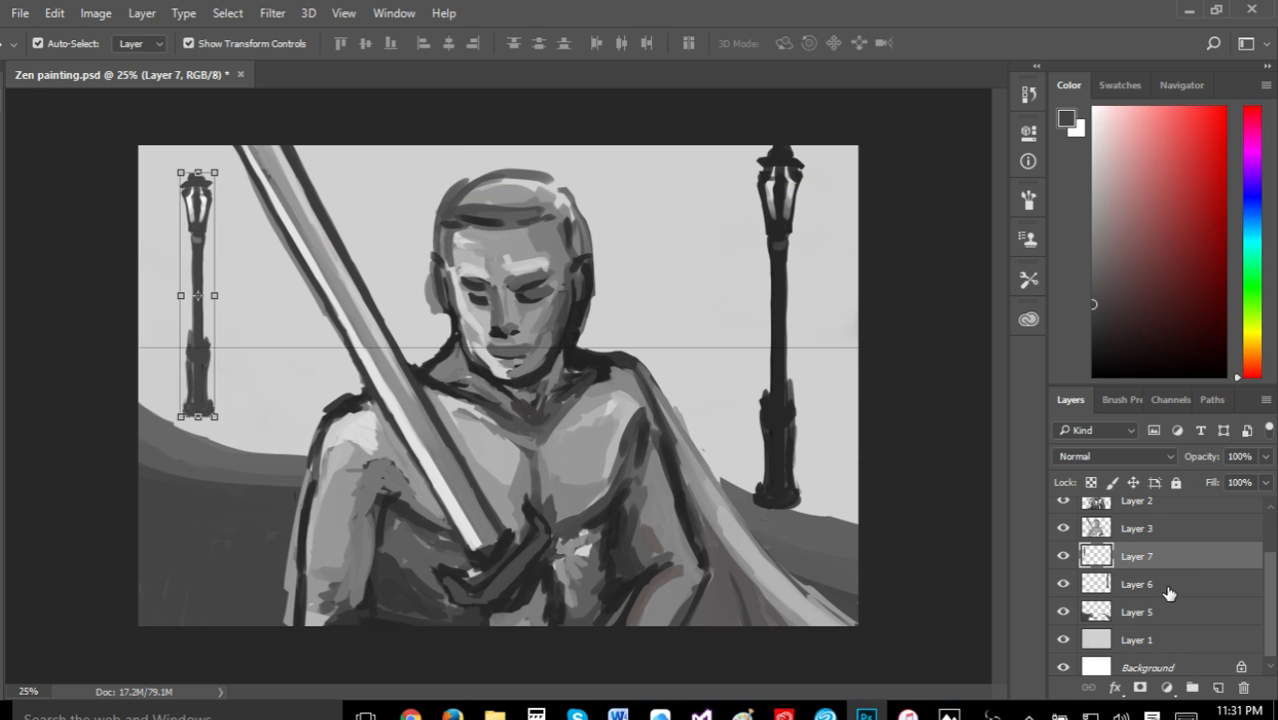
click(1168, 593)
drag(778, 272, 784, 293)
click(54, 12)
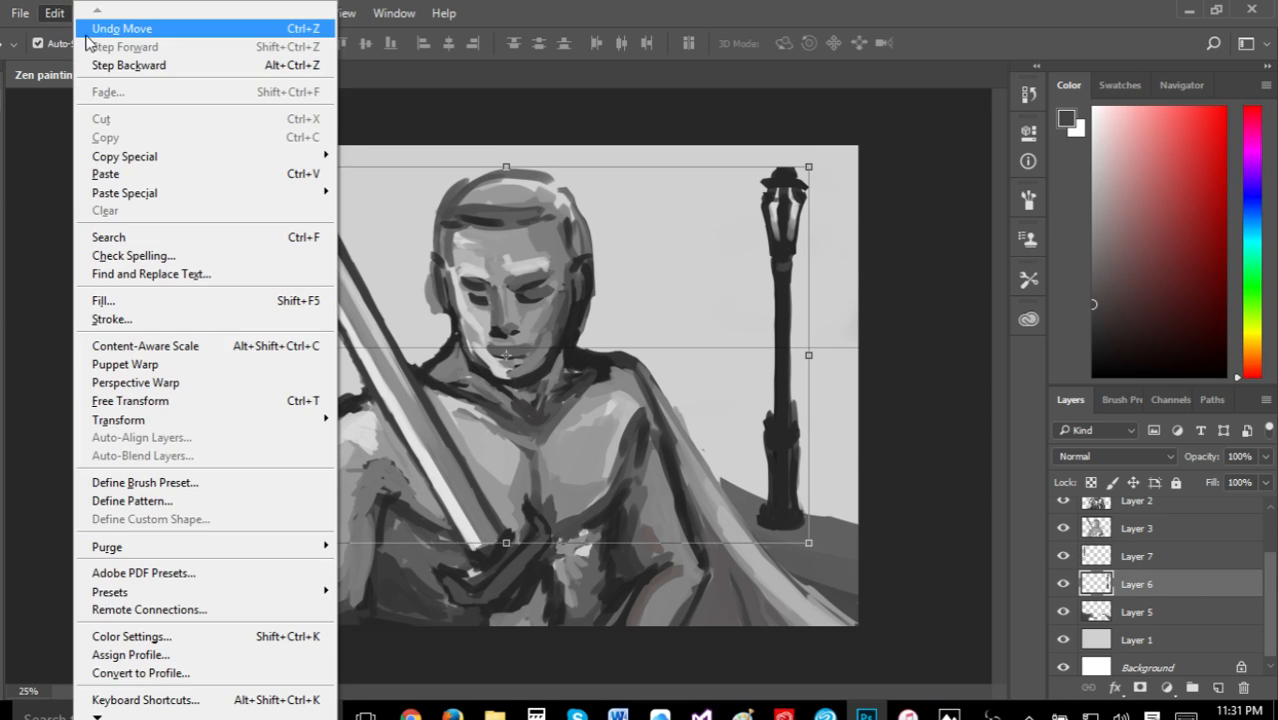
click(95, 28)
Select both lamp layers, Layer 7 and Layer 6, shift them inward, and stretch them to about 103% width and 108% height
click(1150, 563)
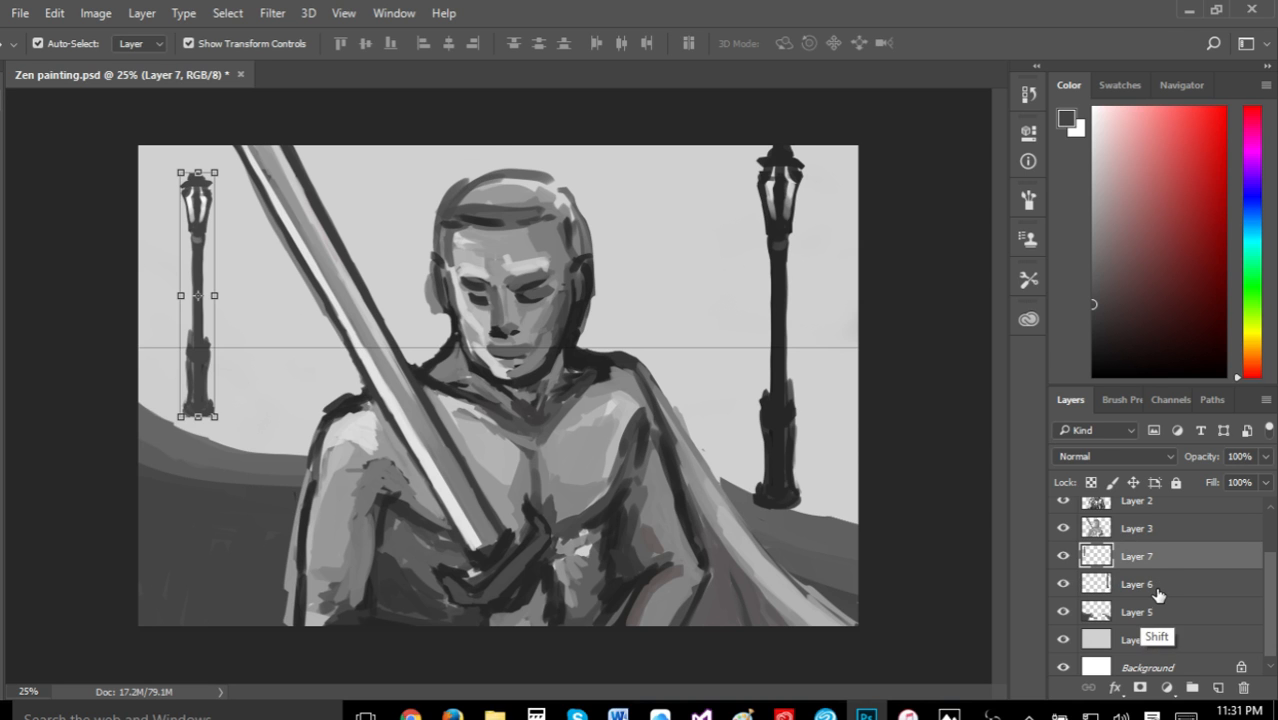
shift+click(1157, 584)
drag(787, 305, 806, 326)
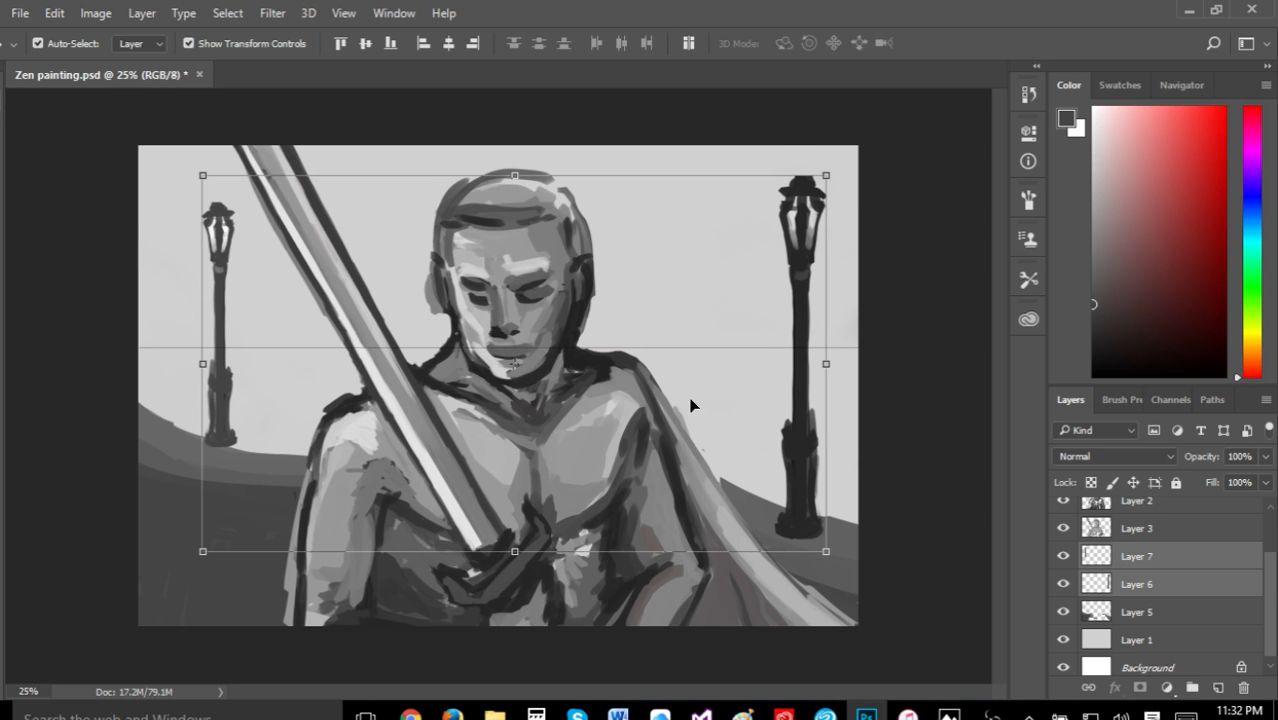
drag(515, 560, 518, 578)
drag(519, 168, 515, 157)
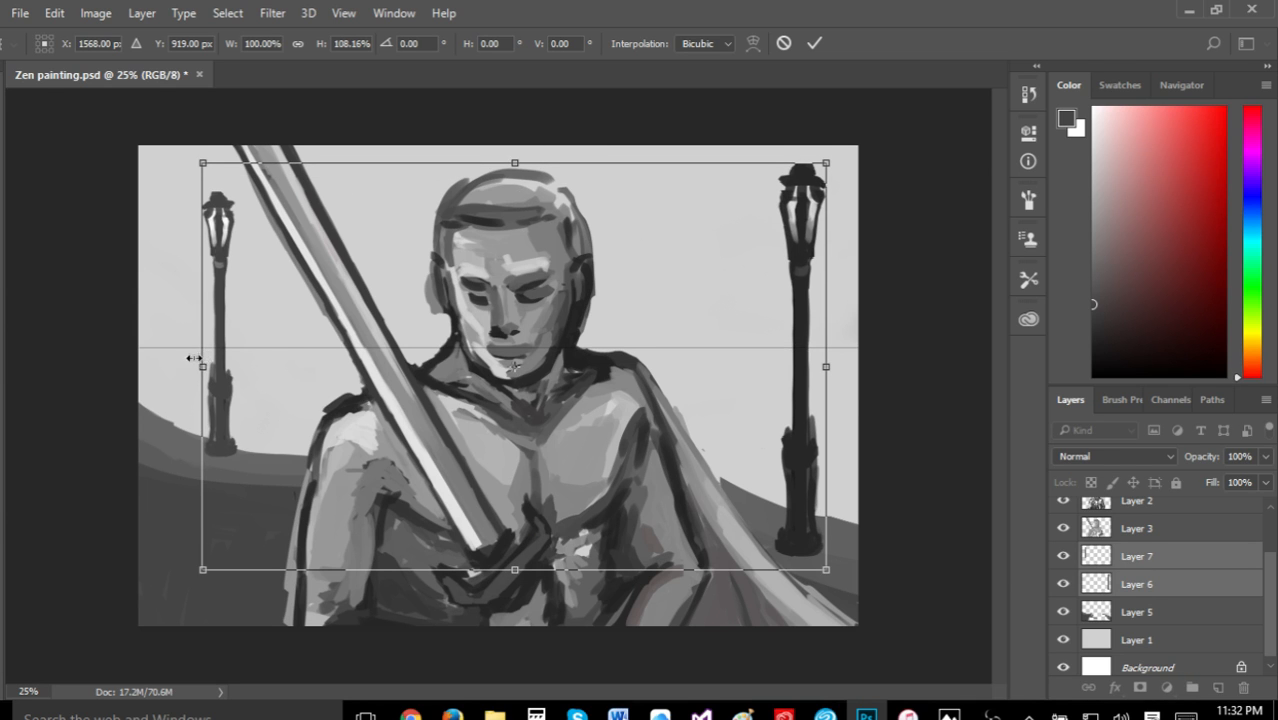
drag(194, 358, 193, 358)
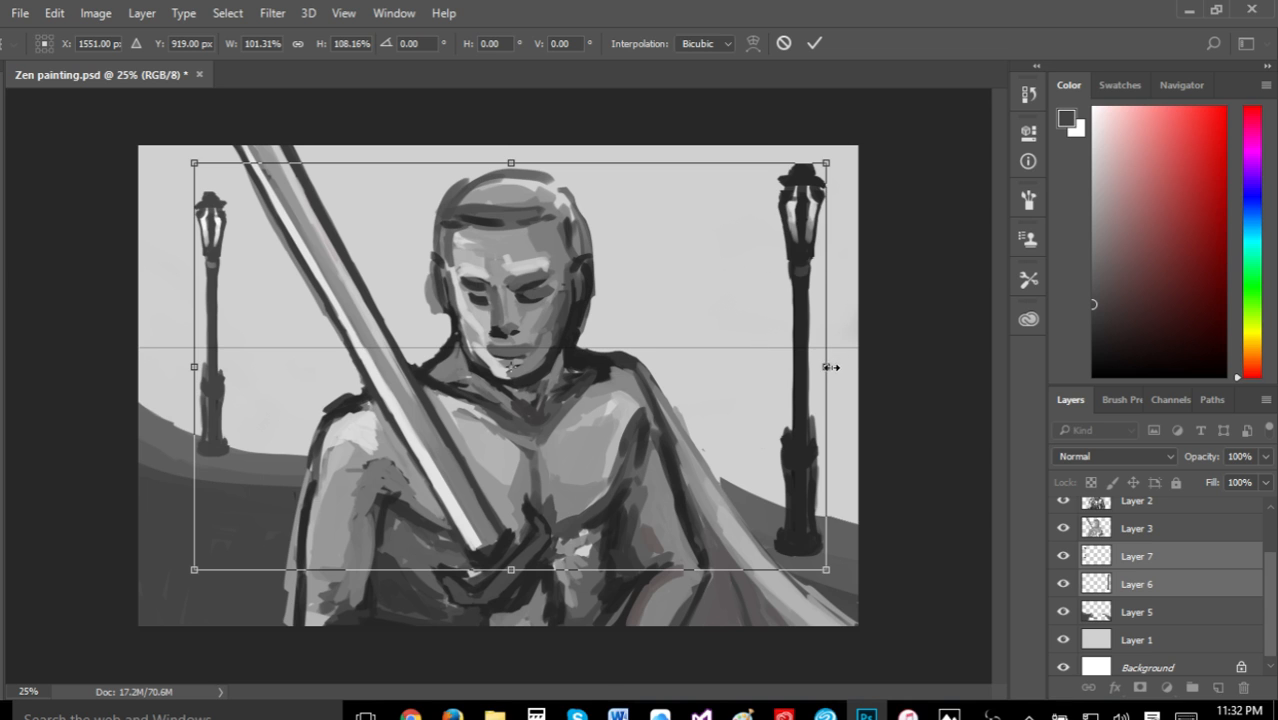
drag(829, 367, 826, 326)
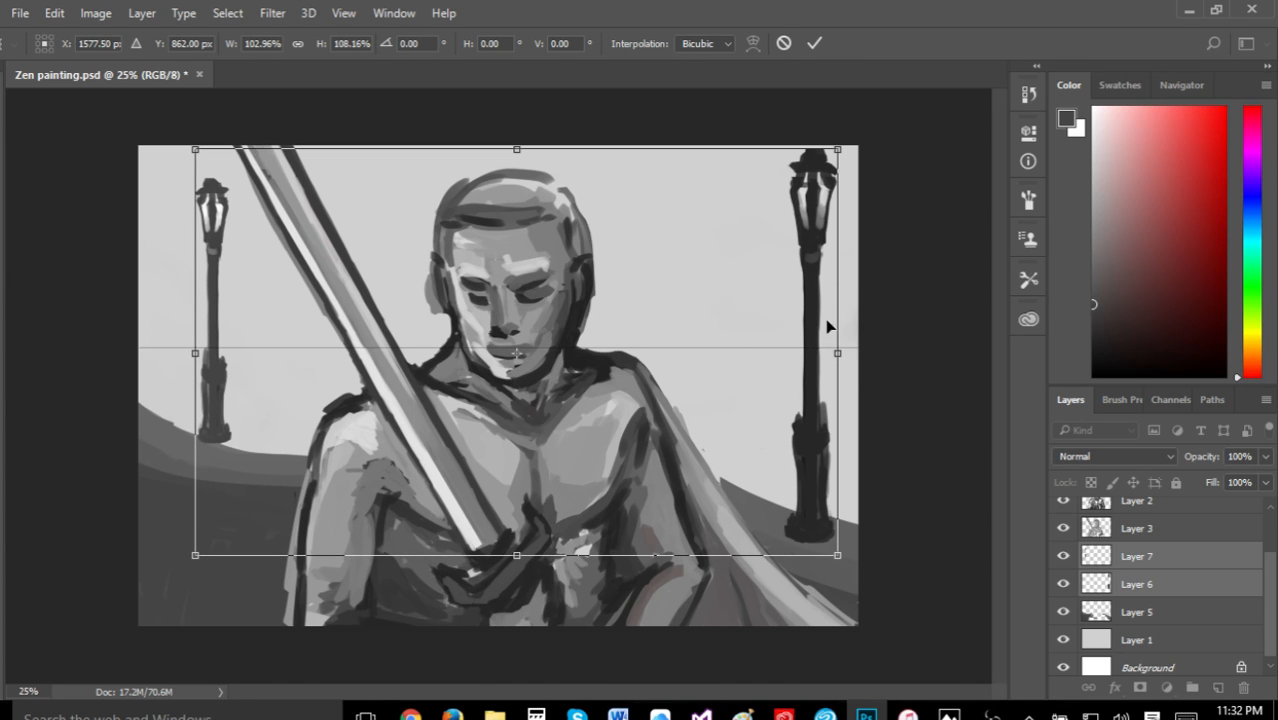
Scale the two selected street lamps to about 98% width and 97% height
drag(838, 149, 819, 177)
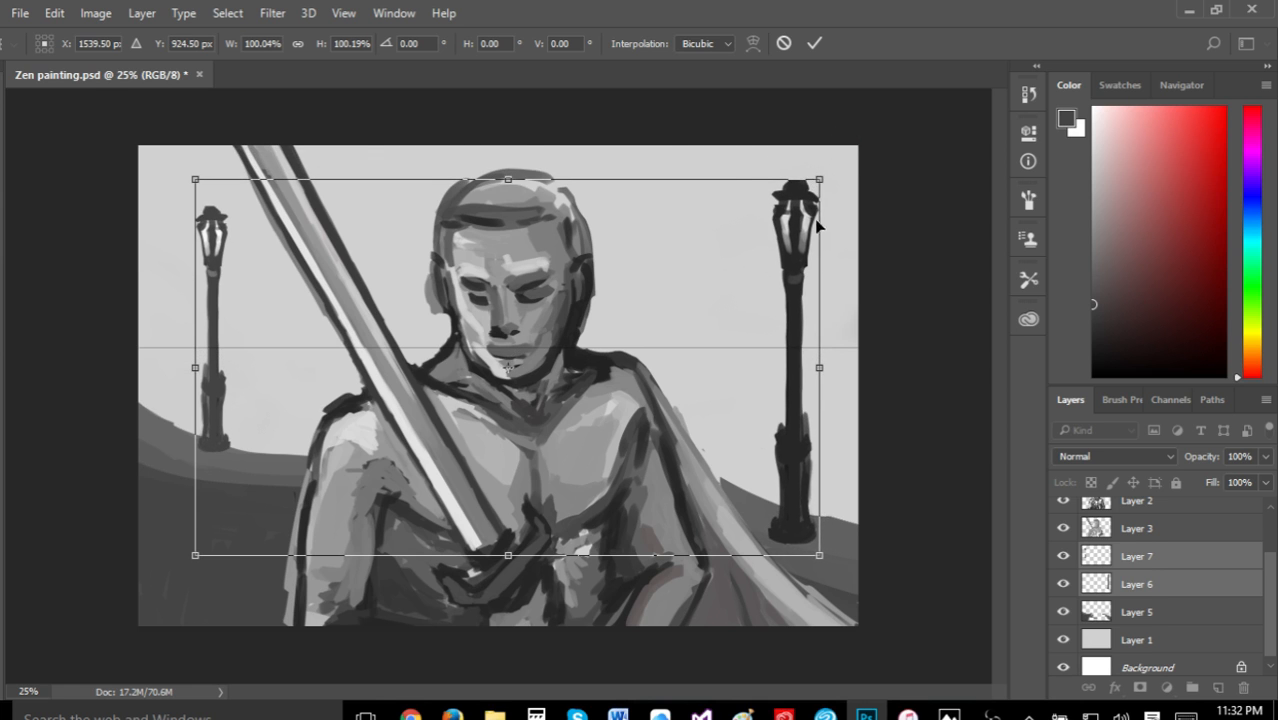
drag(802, 242, 810, 228)
drag(825, 164, 818, 183)
drag(815, 240, 818, 235)
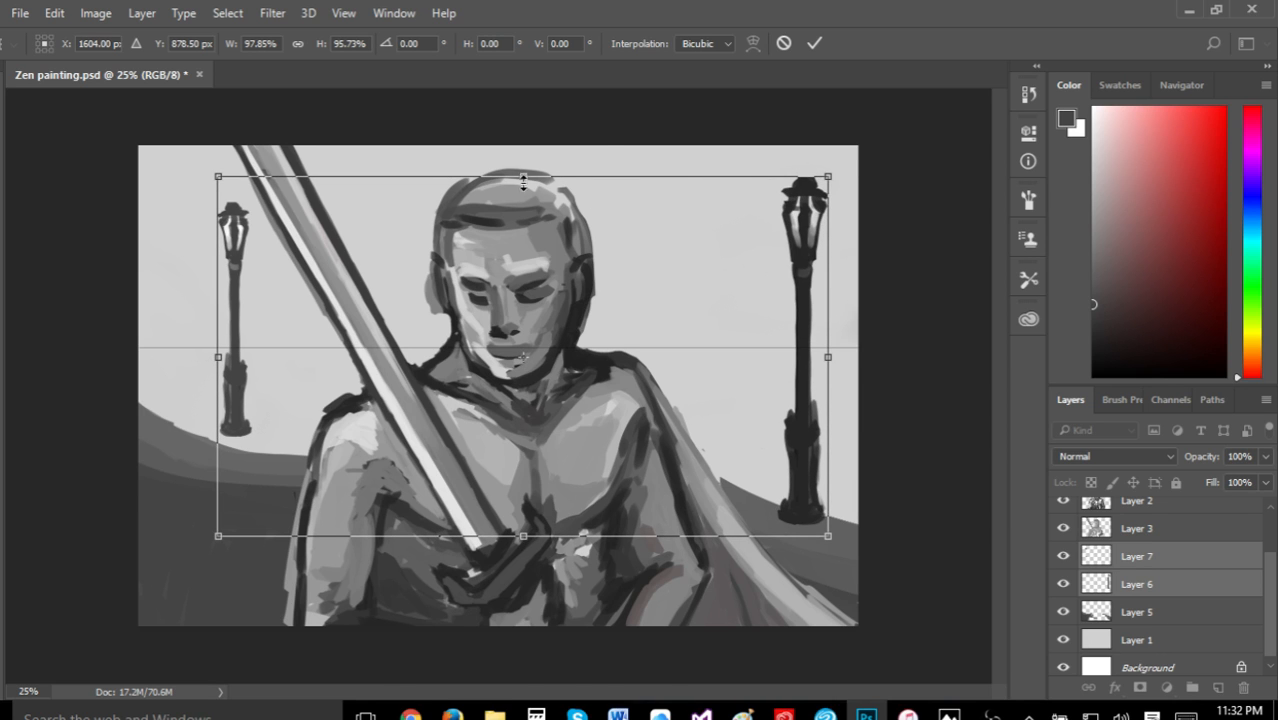
drag(523, 182, 524, 176)
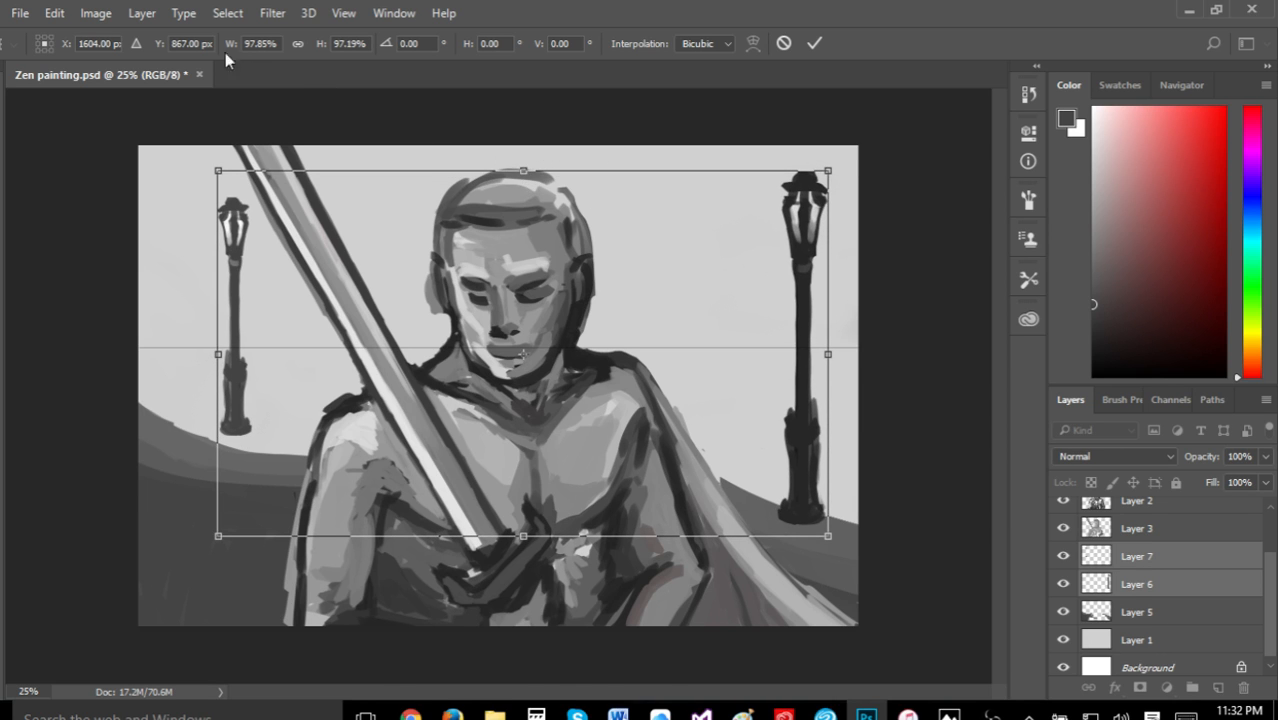
click(96, 14)
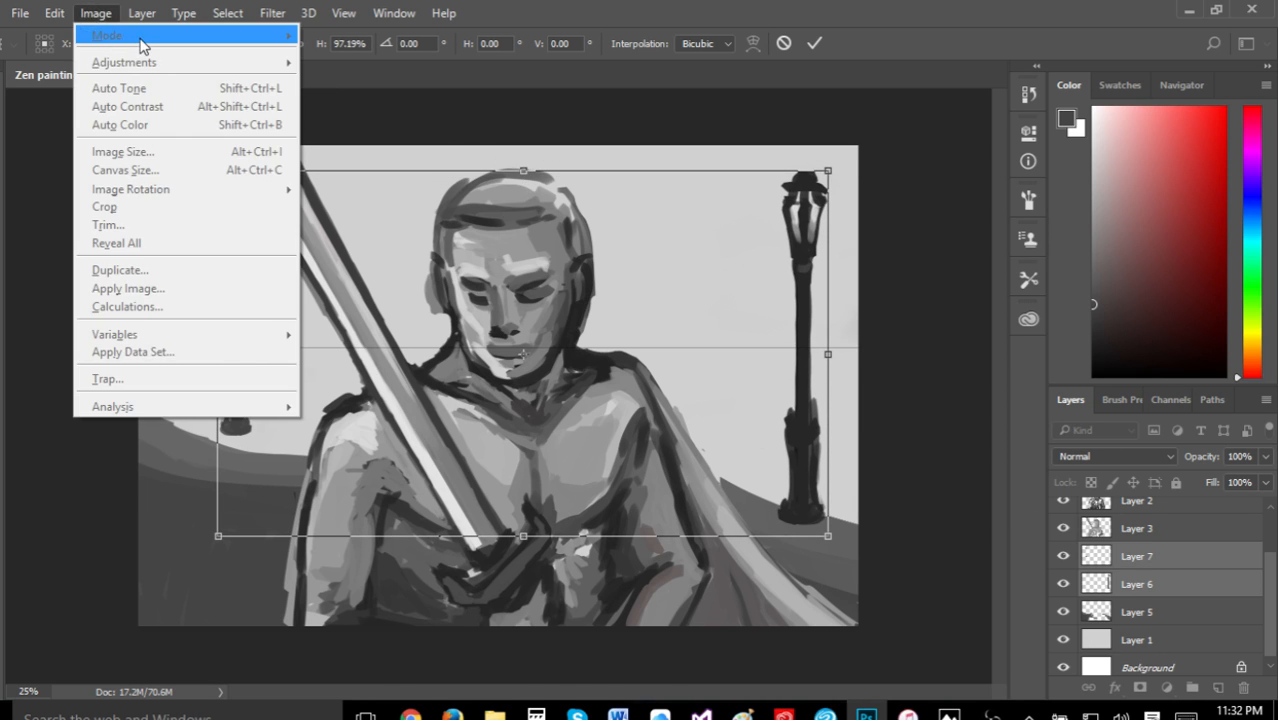
click(34, 152)
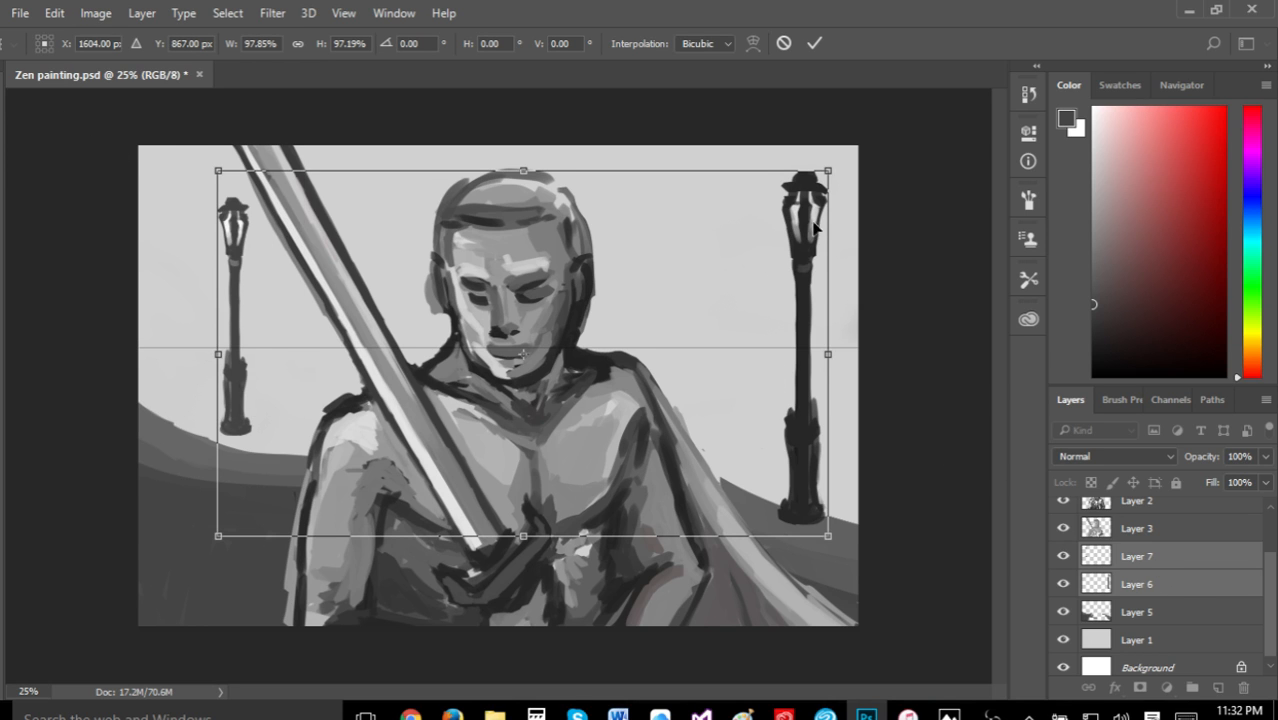
Shift both street lamps slightly toward the canvas's left edge, rotate them about 0.27°, and apply the transformation
drag(815, 228, 800, 229)
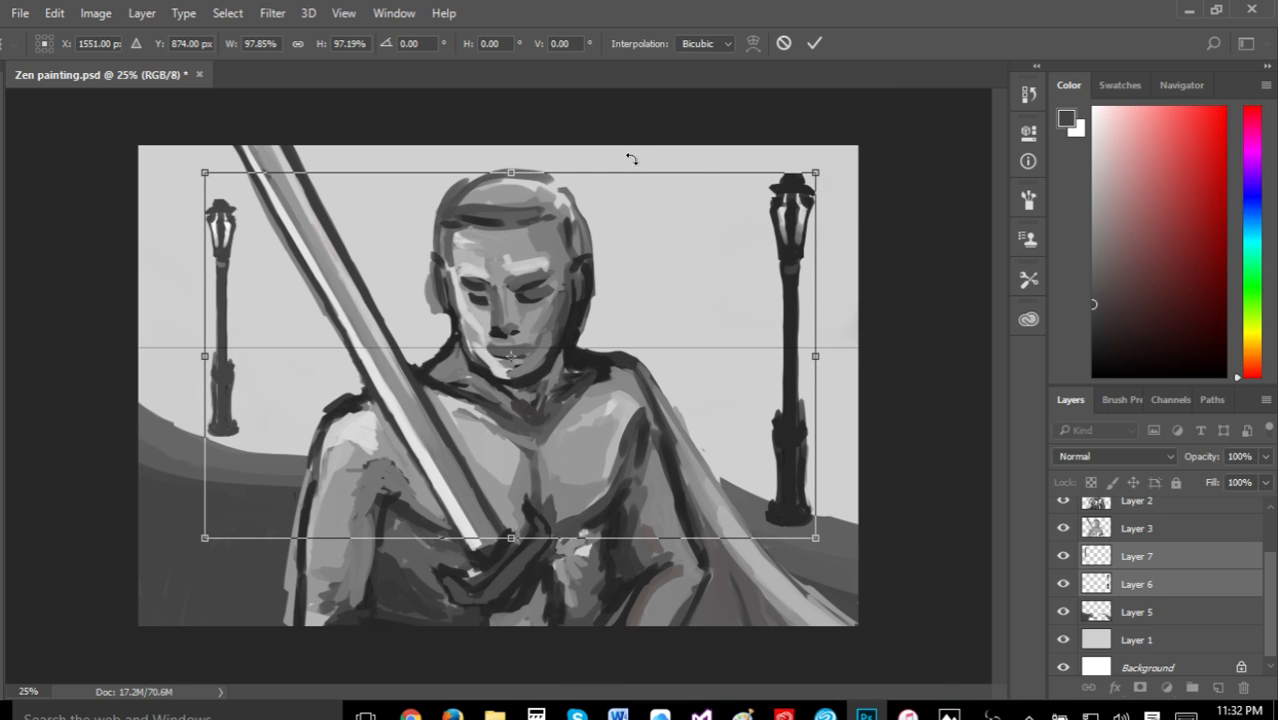
mouse_move(633, 154)
mouse_down()
mouse_move(625, 146)
mouse_move(640, 157)
mouse_up()
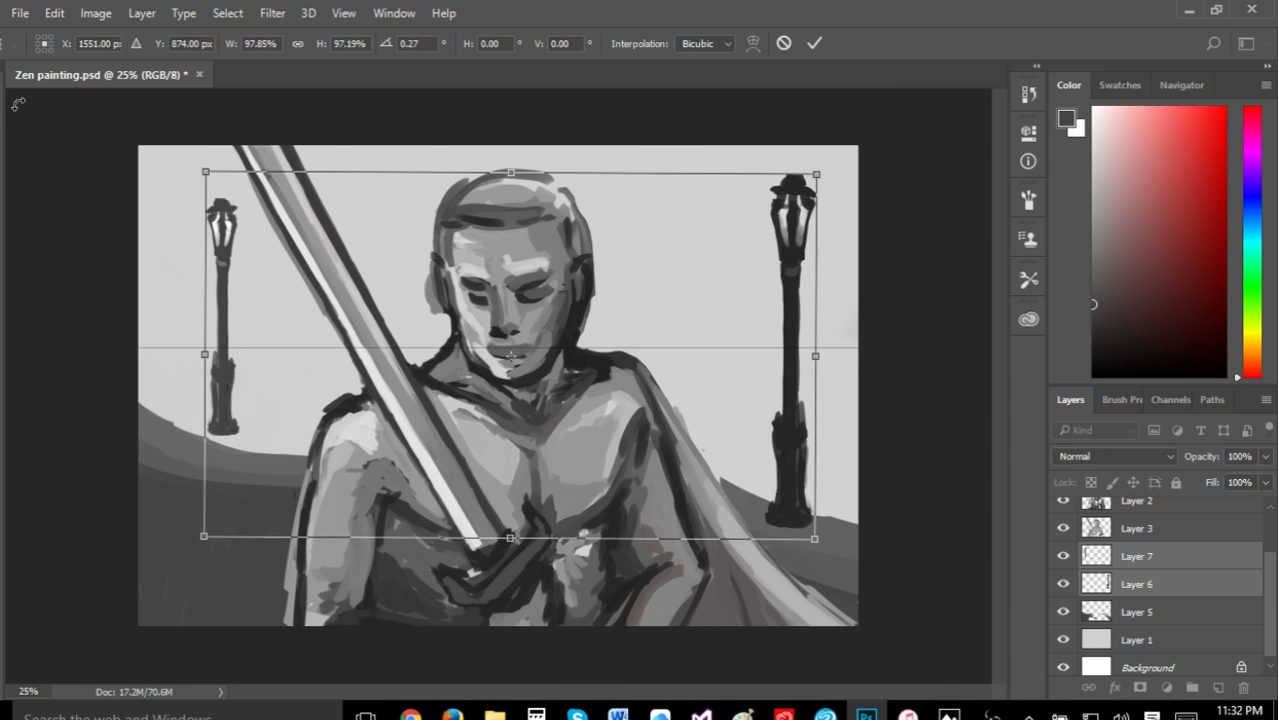
key(v)
click(508, 287)
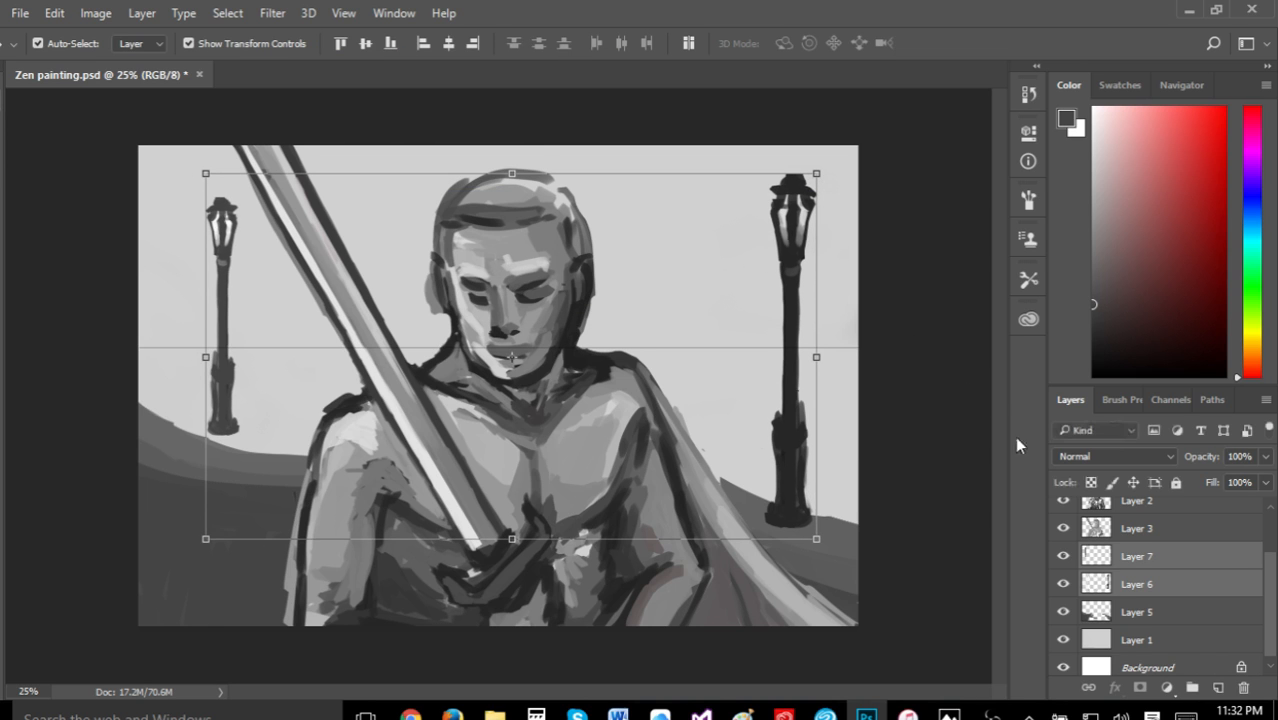
Move the lamp layers, Layer 7 and Layer 6, below Layer 5 in the layer order
drag(1165, 569, 1182, 622)
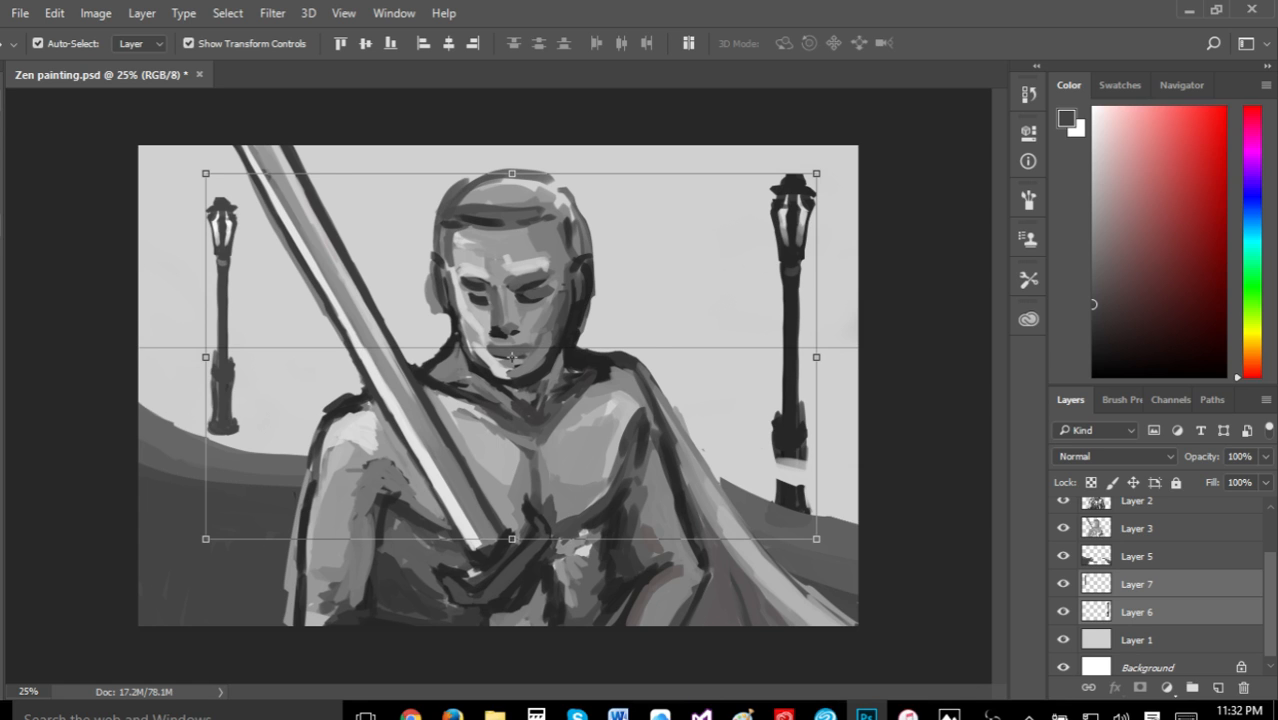
key(i)
key(b)
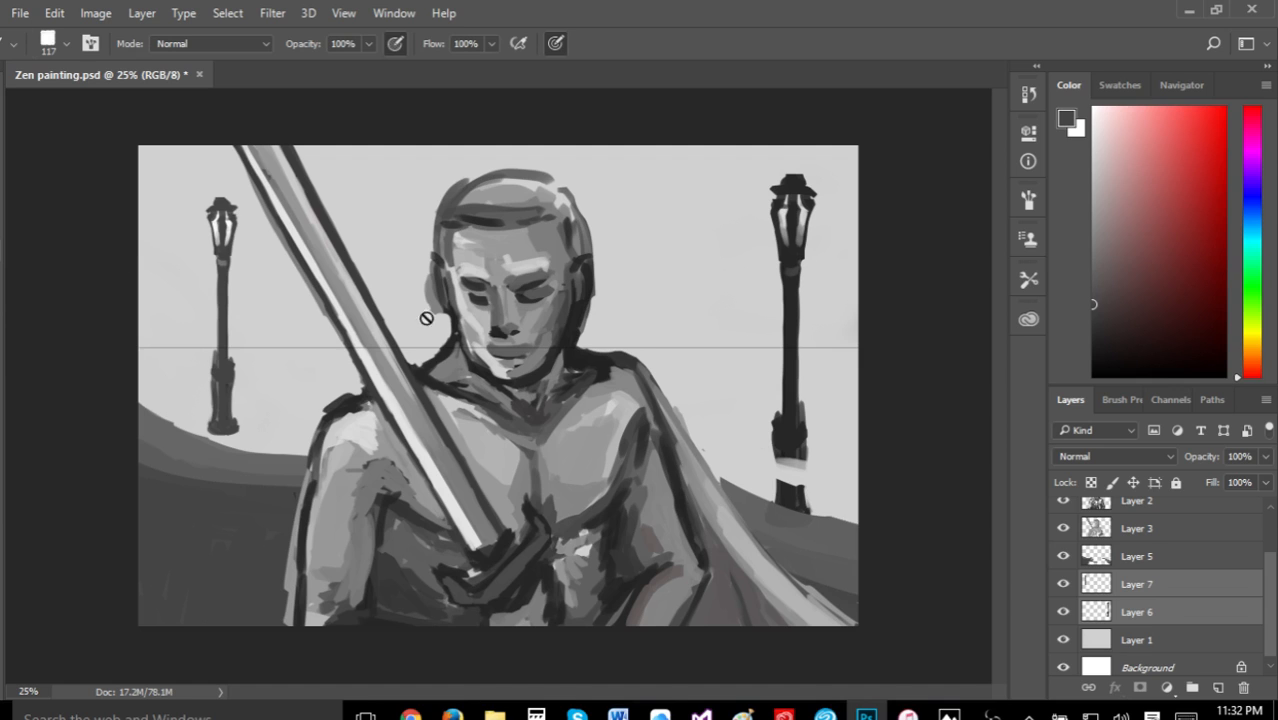
Erase the light patch on Layer 5 that covers the base of the right street lamp, undoing the first attempt
click(1152, 594)
click(1145, 640)
click(1146, 558)
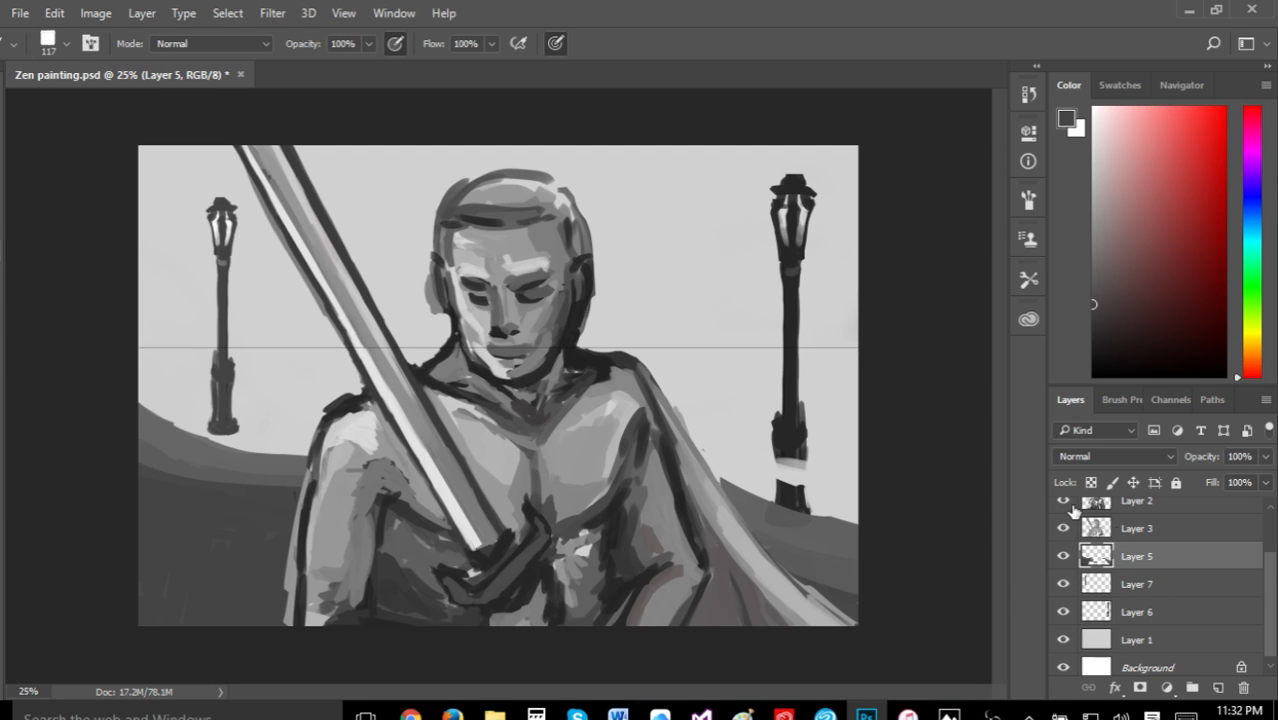
mouse_move(770, 430)
mouse_down()
mouse_move(800, 499)
mouse_move(798, 433)
mouse_move(782, 443)
mouse_move(783, 500)
mouse_move(805, 460)
mouse_up()
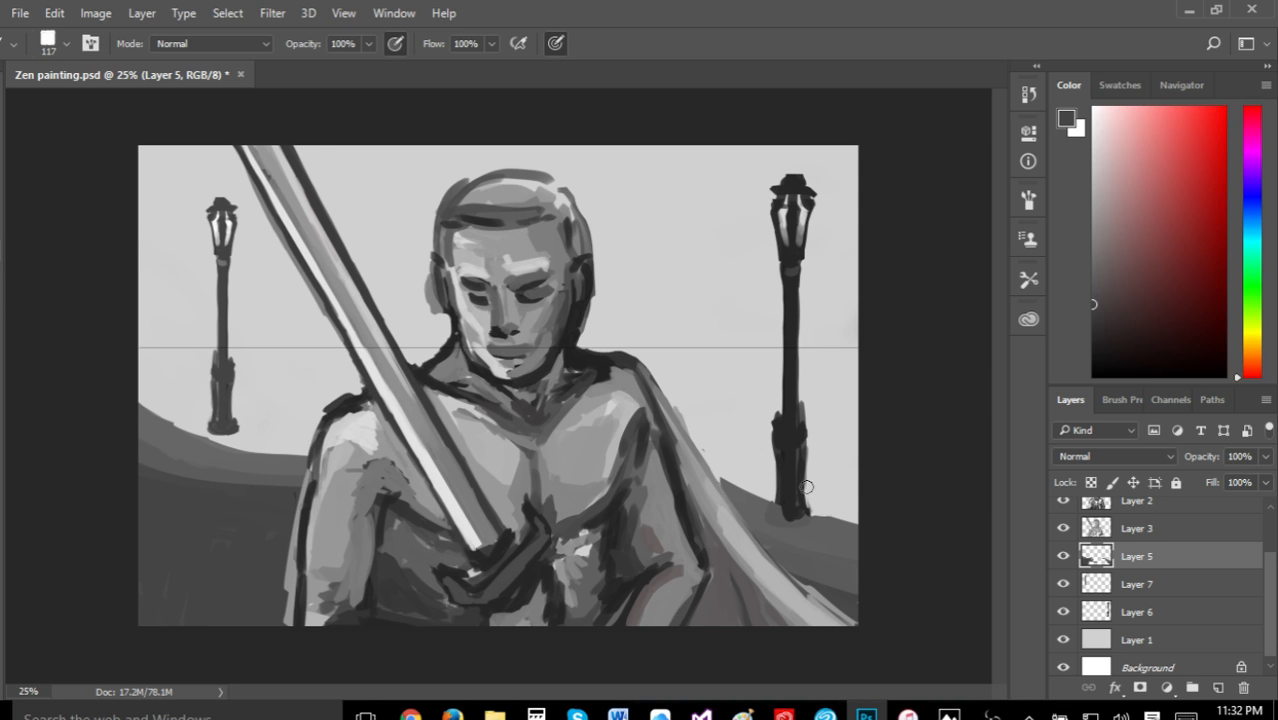
click(54, 13)
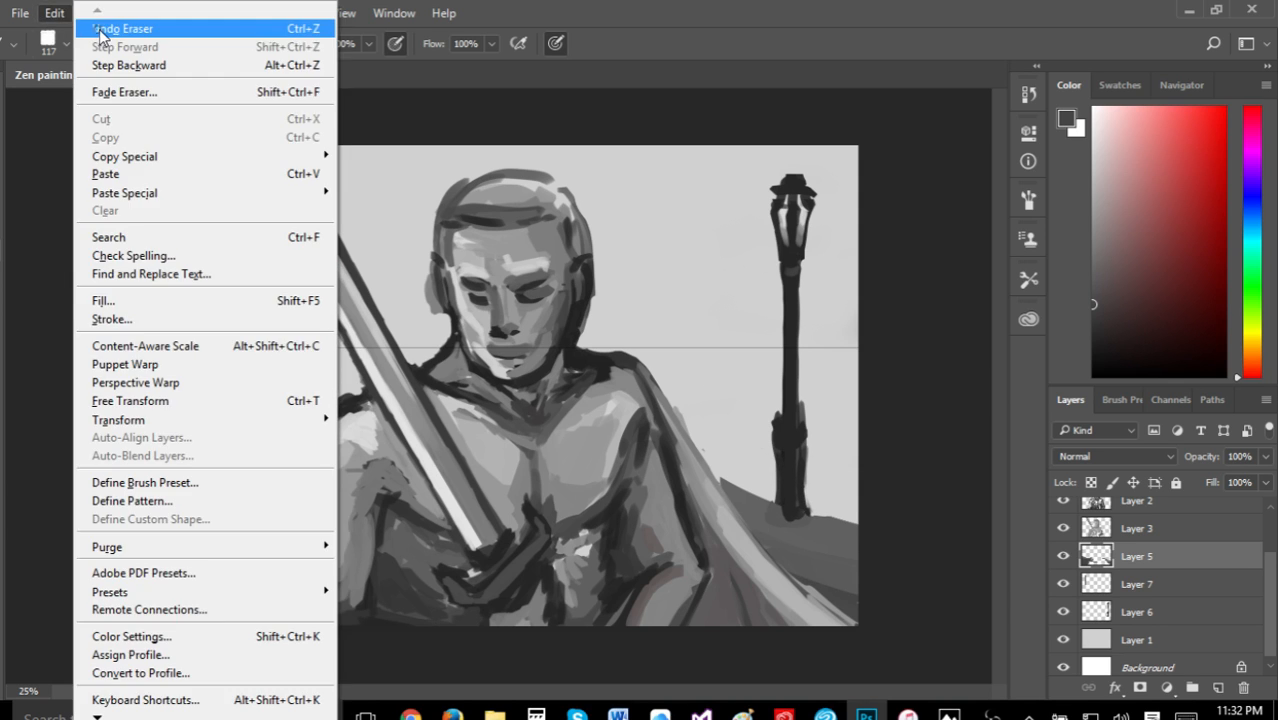
click(100, 29)
mouse_move(783, 456)
mouse_down()
mouse_move(790, 485)
mouse_move(803, 467)
mouse_up()
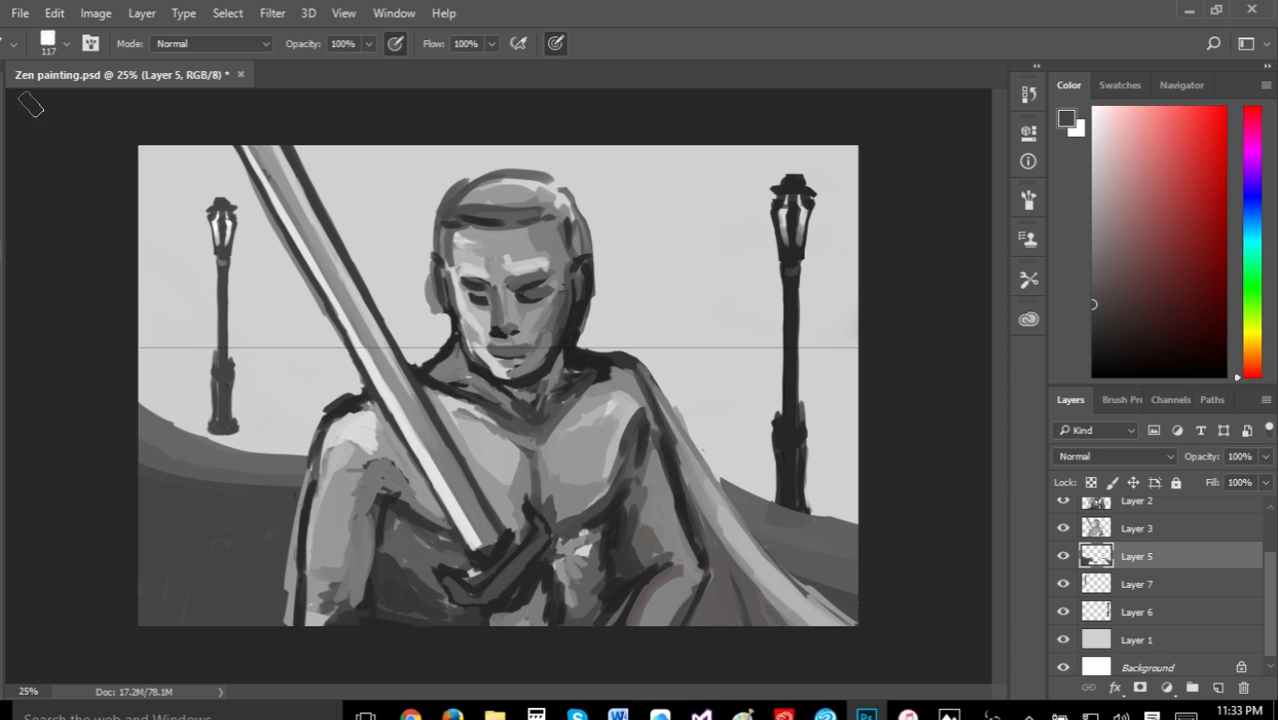
Move the right street lamp on Layer 6 and the left street lamp on Layer 7 slightly upward and outward
key(v)
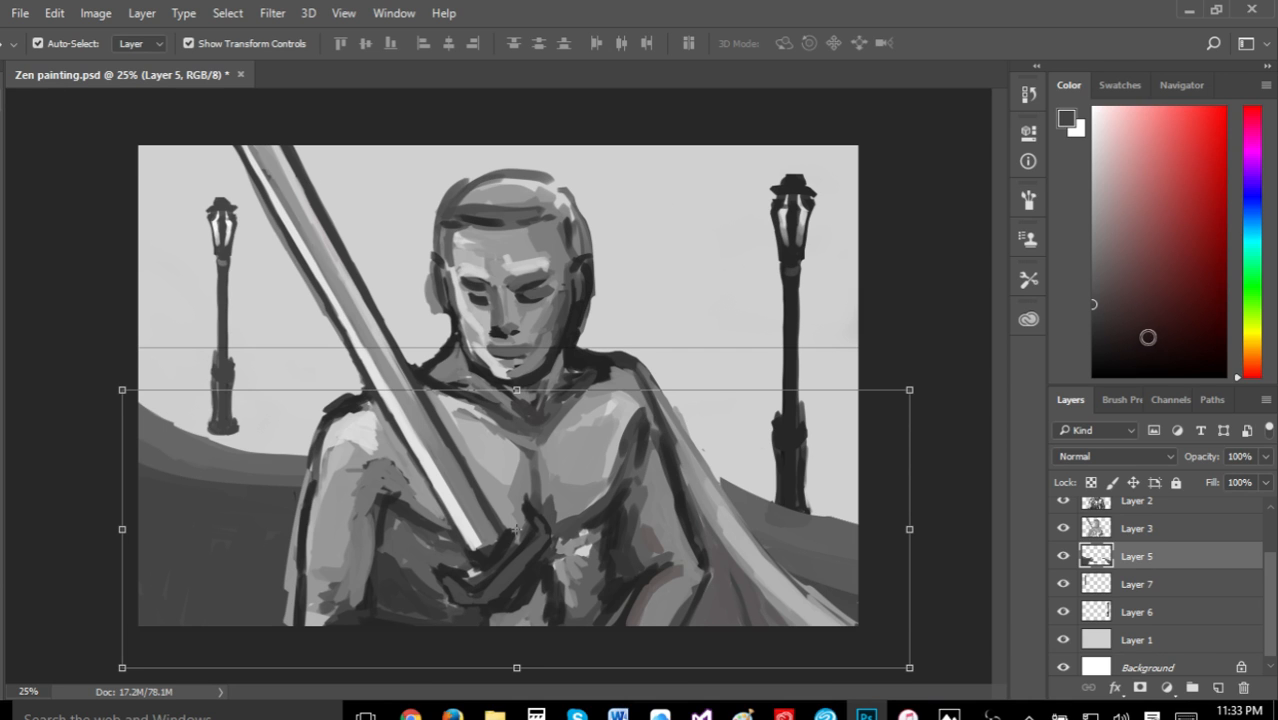
click(1155, 614)
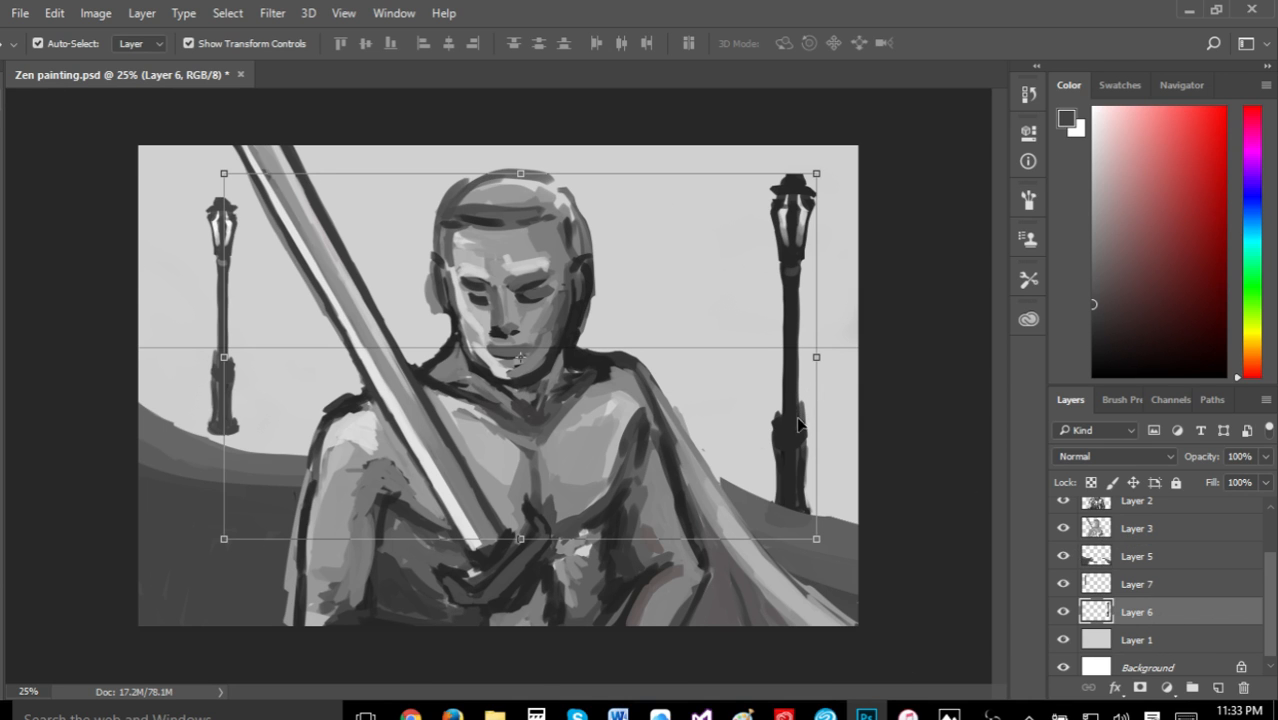
mouse_move(798, 425)
mouse_down()
mouse_move(805, 408)
mouse_move(805, 422)
mouse_up()
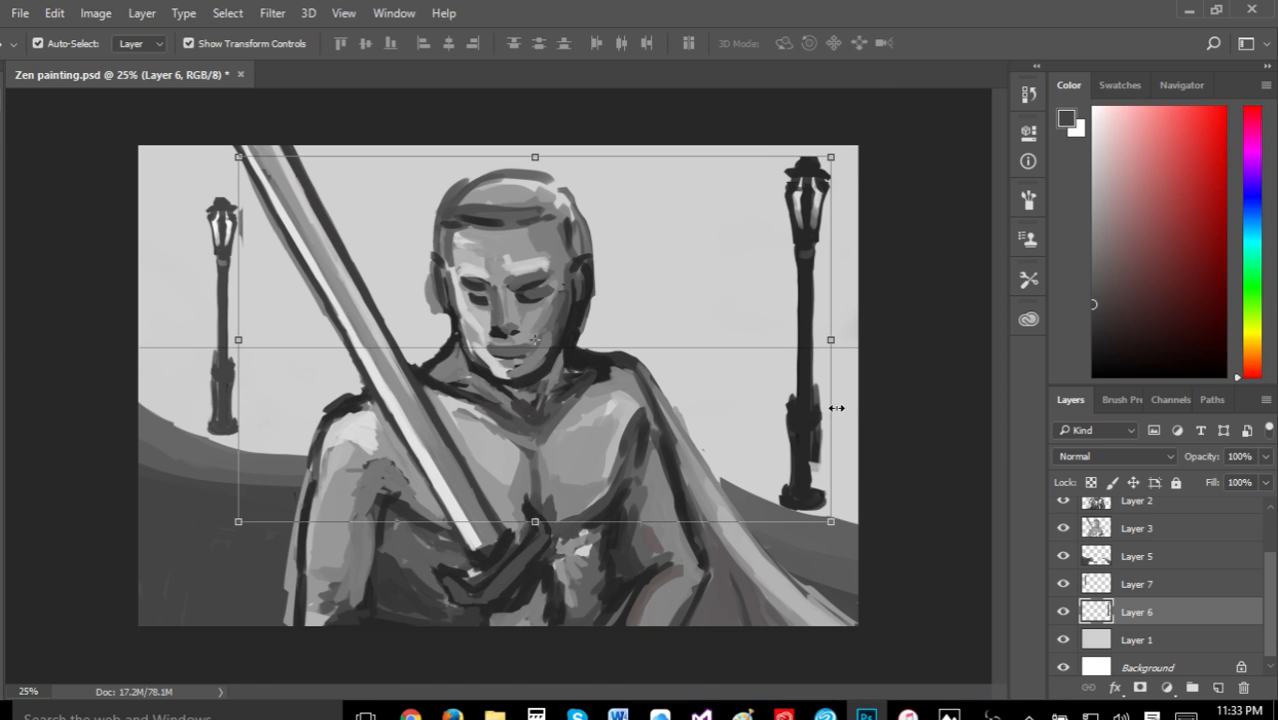
click(1136, 585)
mouse_move(230, 362)
mouse_down()
mouse_move(206, 366)
mouse_move(230, 358)
mouse_move(205, 367)
mouse_move(228, 371)
mouse_move(210, 381)
mouse_move(212, 277)
mouse_move(212, 357)
mouse_move(222, 348)
mouse_up()
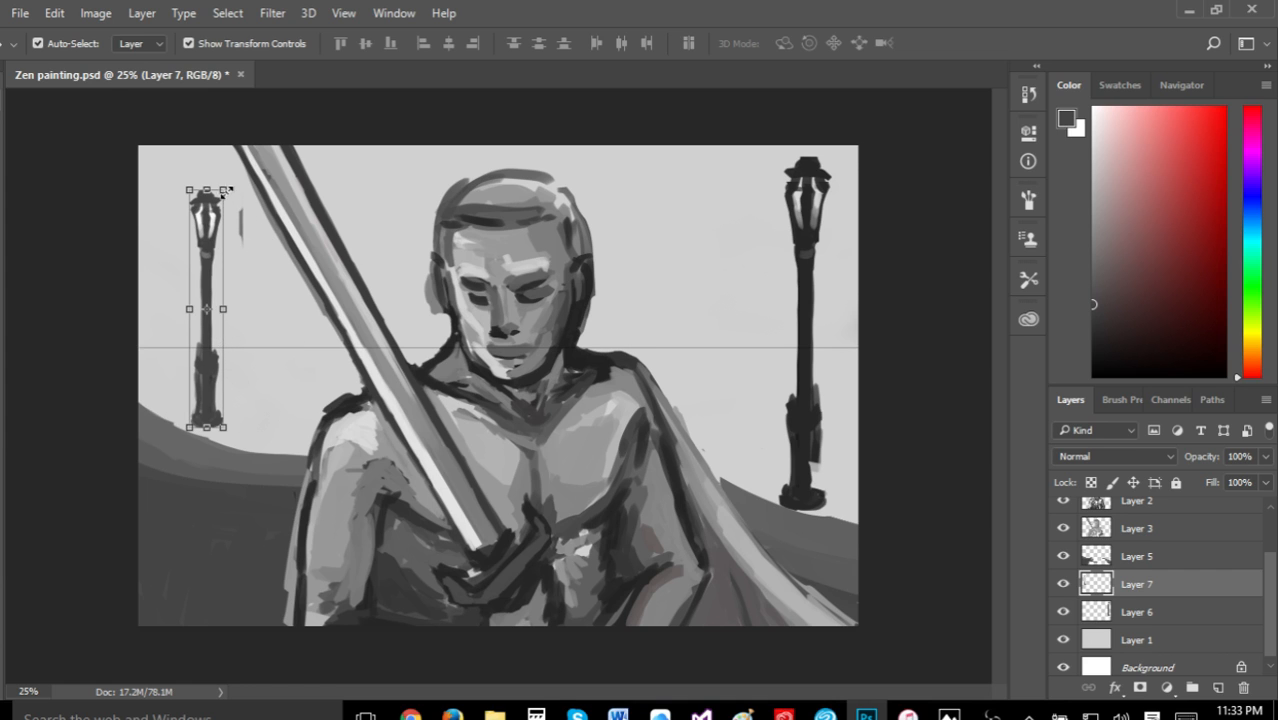
mouse_move(227, 189)
mouse_down()
mouse_move(229, 176)
mouse_move(226, 210)
mouse_move(224, 195)
mouse_up()
drag(212, 262, 207, 246)
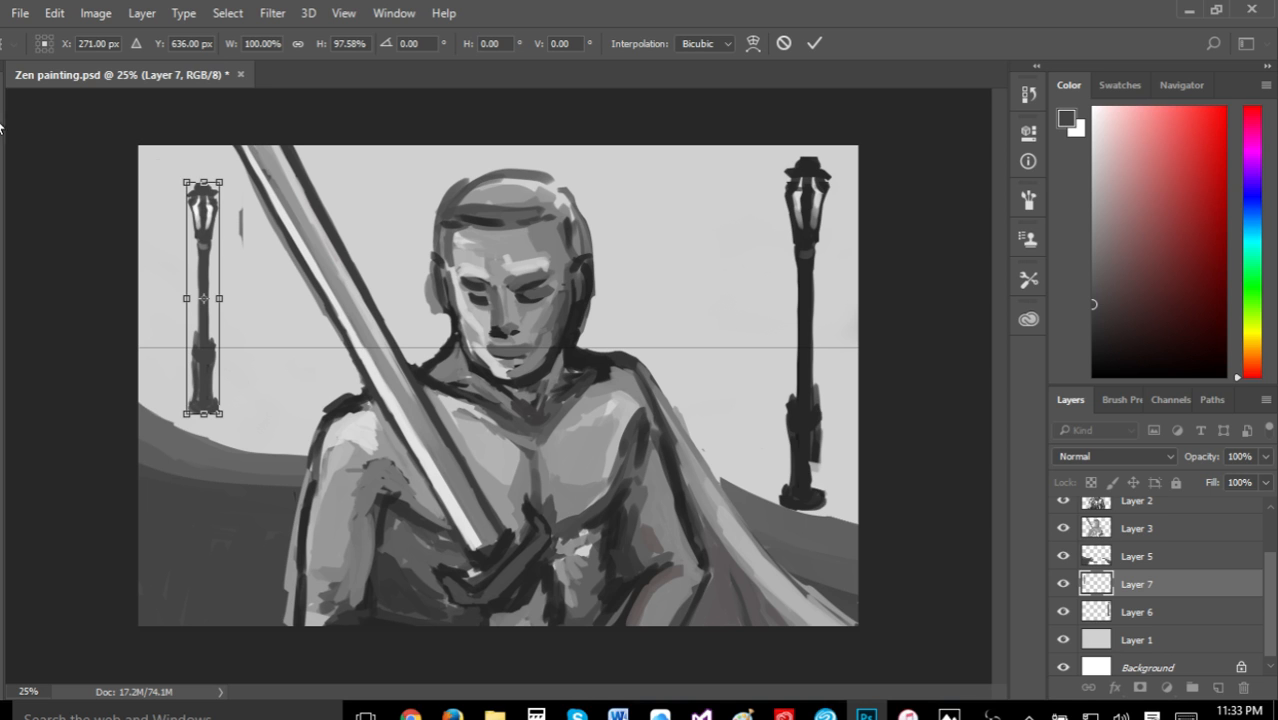
key(v)
click(741, 283)
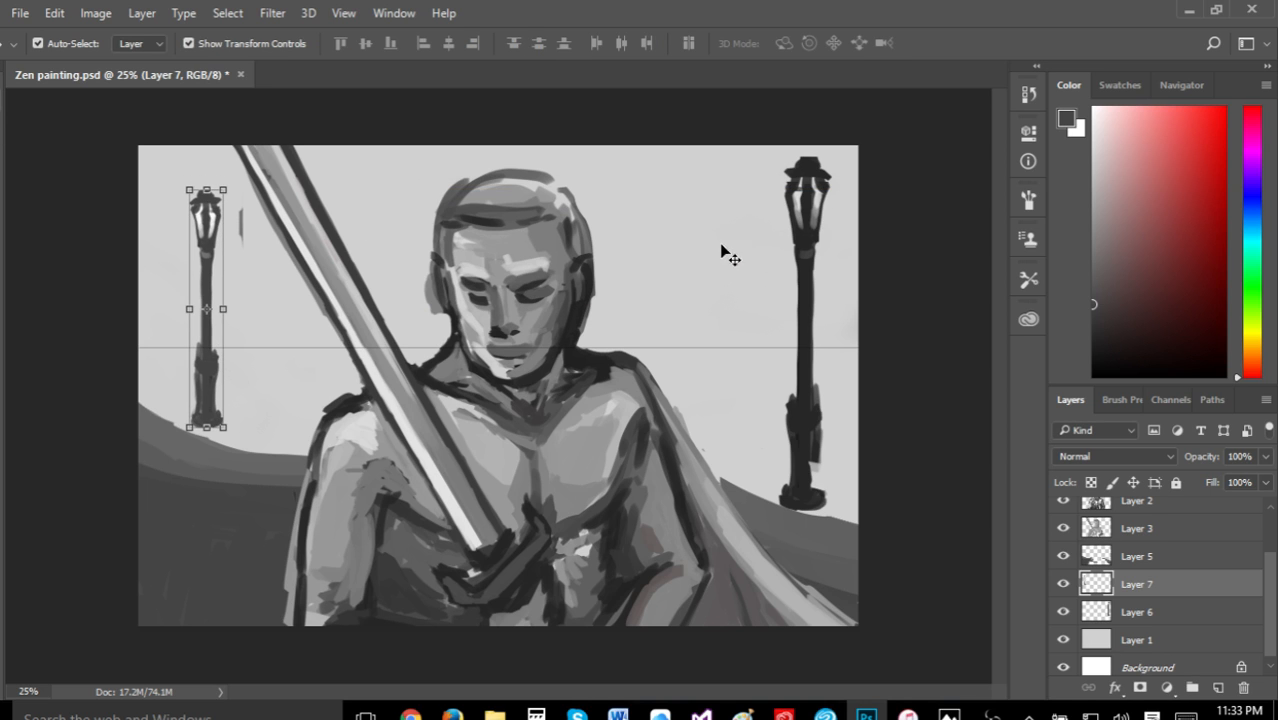
Find the layer holding the stray dark mark beside the left street lamp, and erase the mark on Layer 6
click(1158, 624)
click(1165, 563)
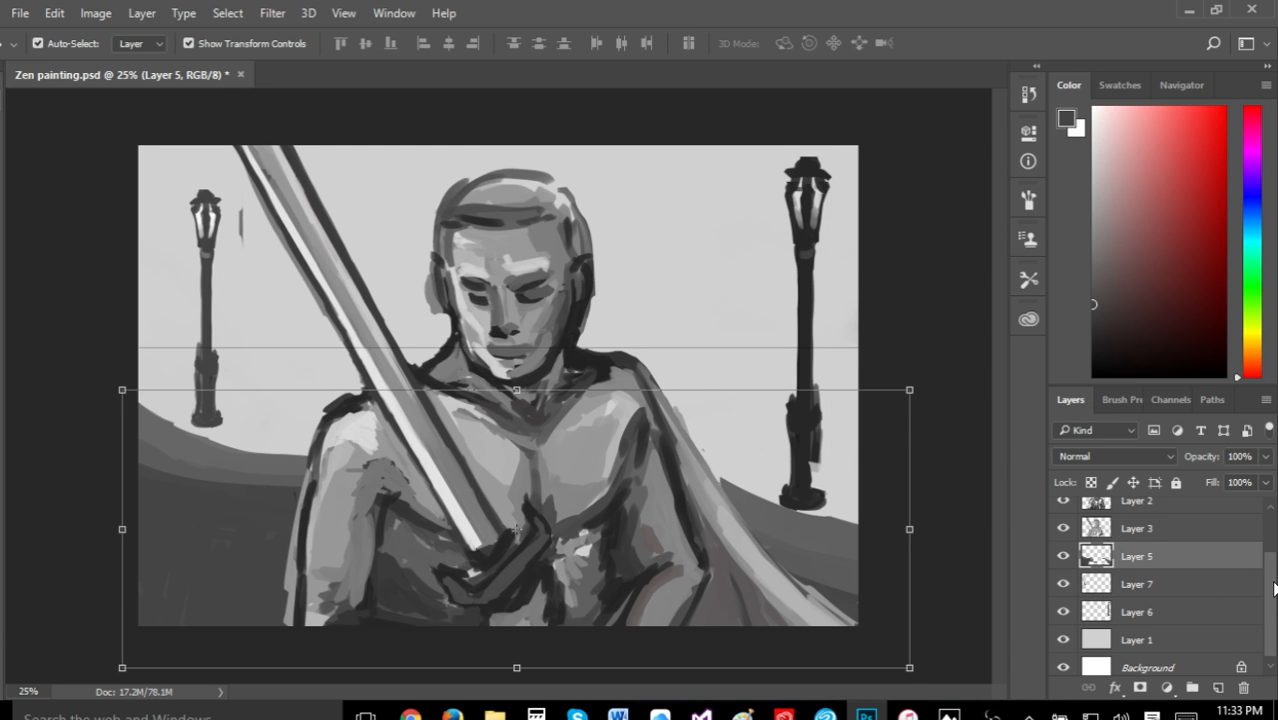
scroll(1274, 589, up, 2)
click(1160, 567)
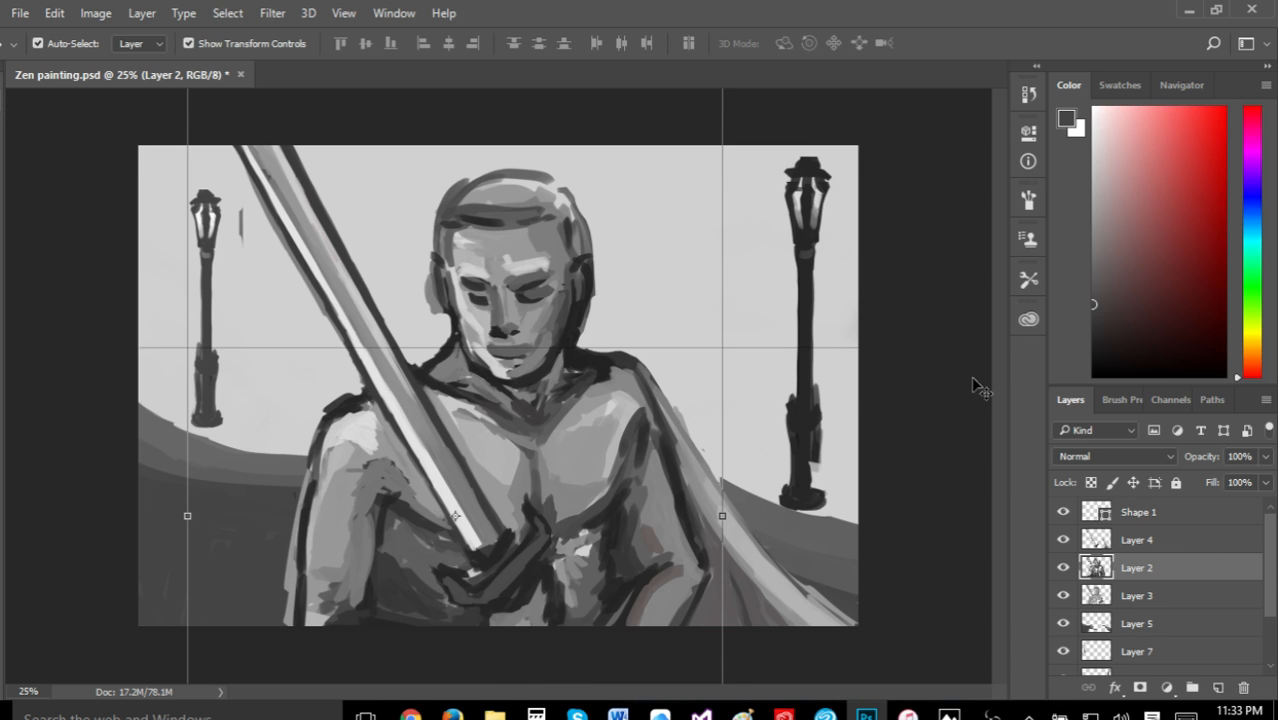
click(1158, 540)
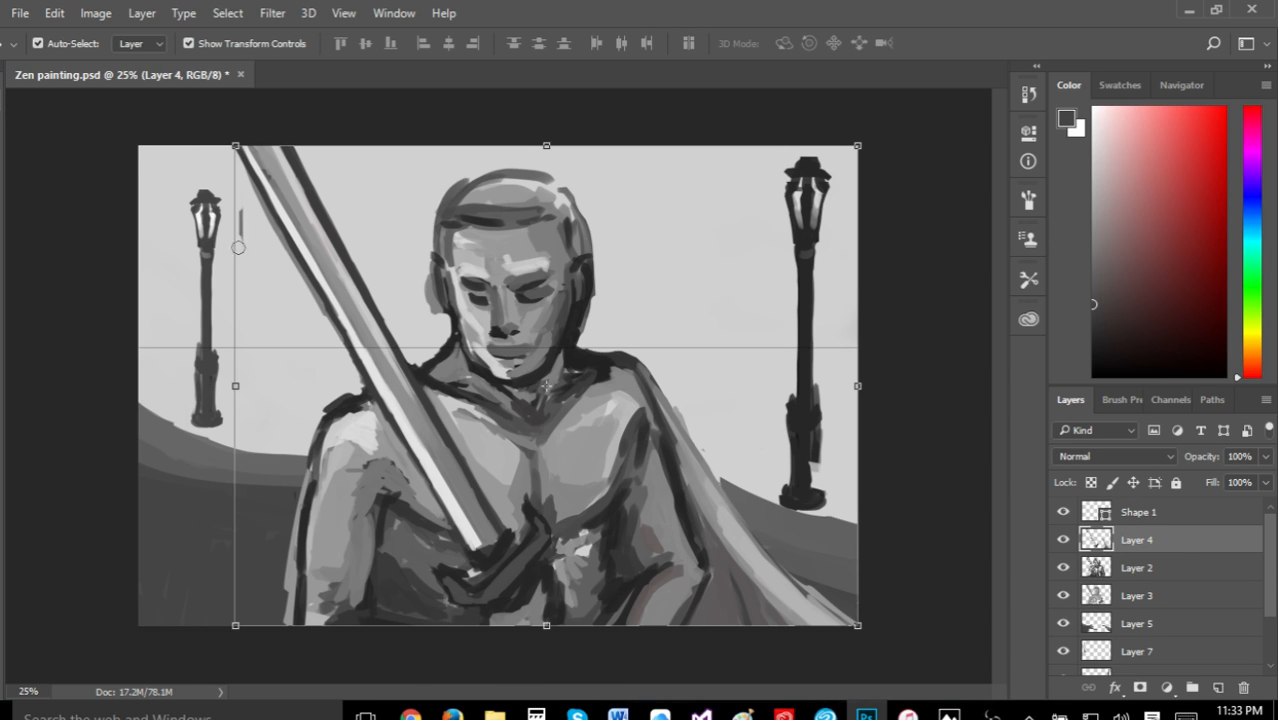
click(1150, 597)
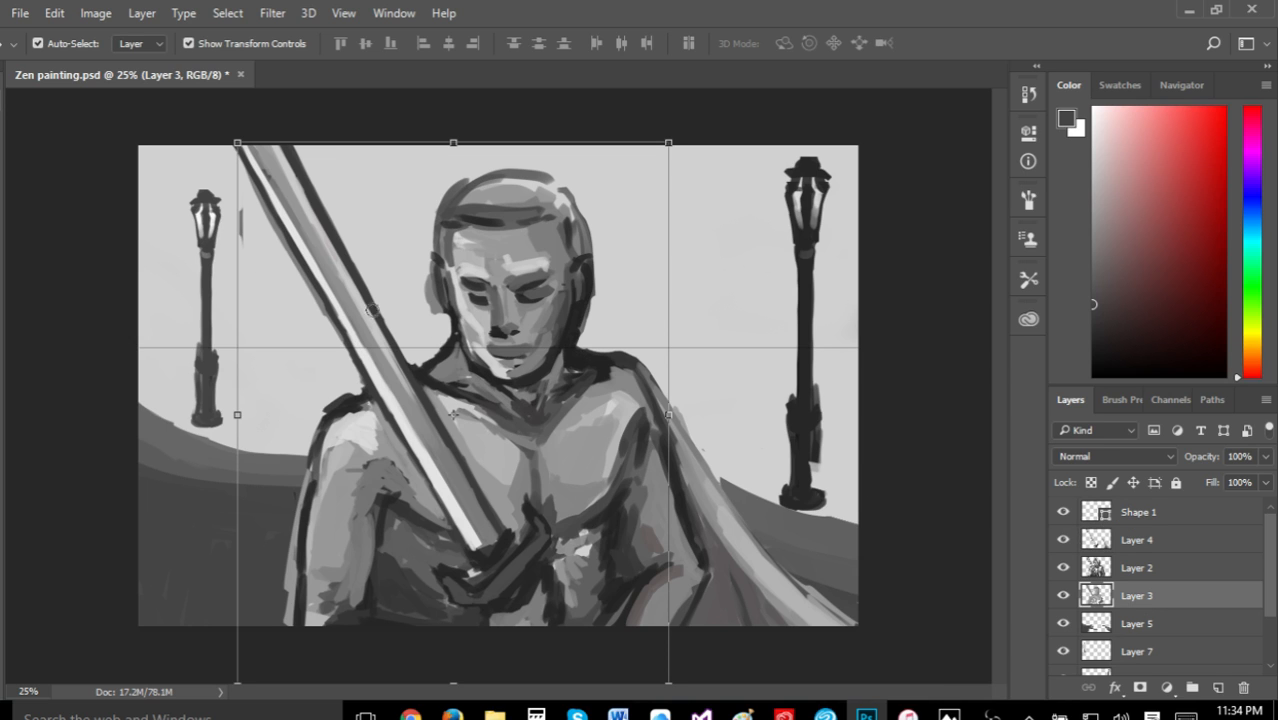
click(1164, 623)
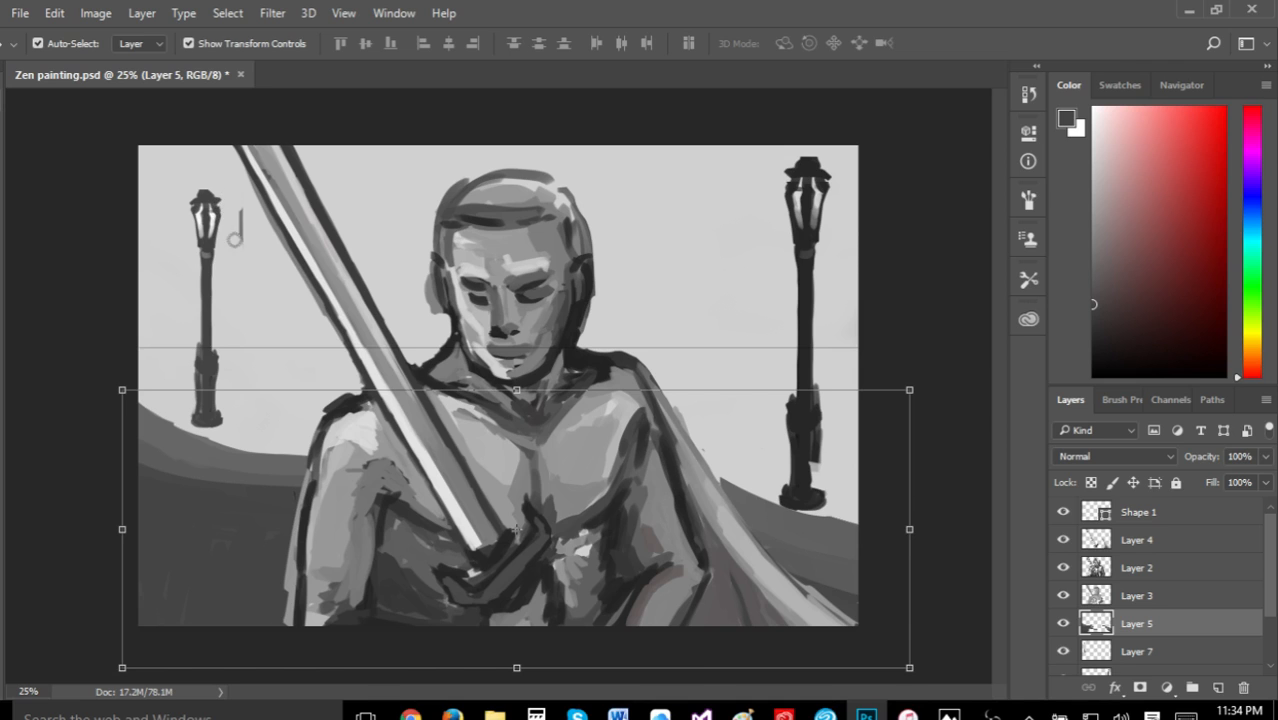
click(1183, 653)
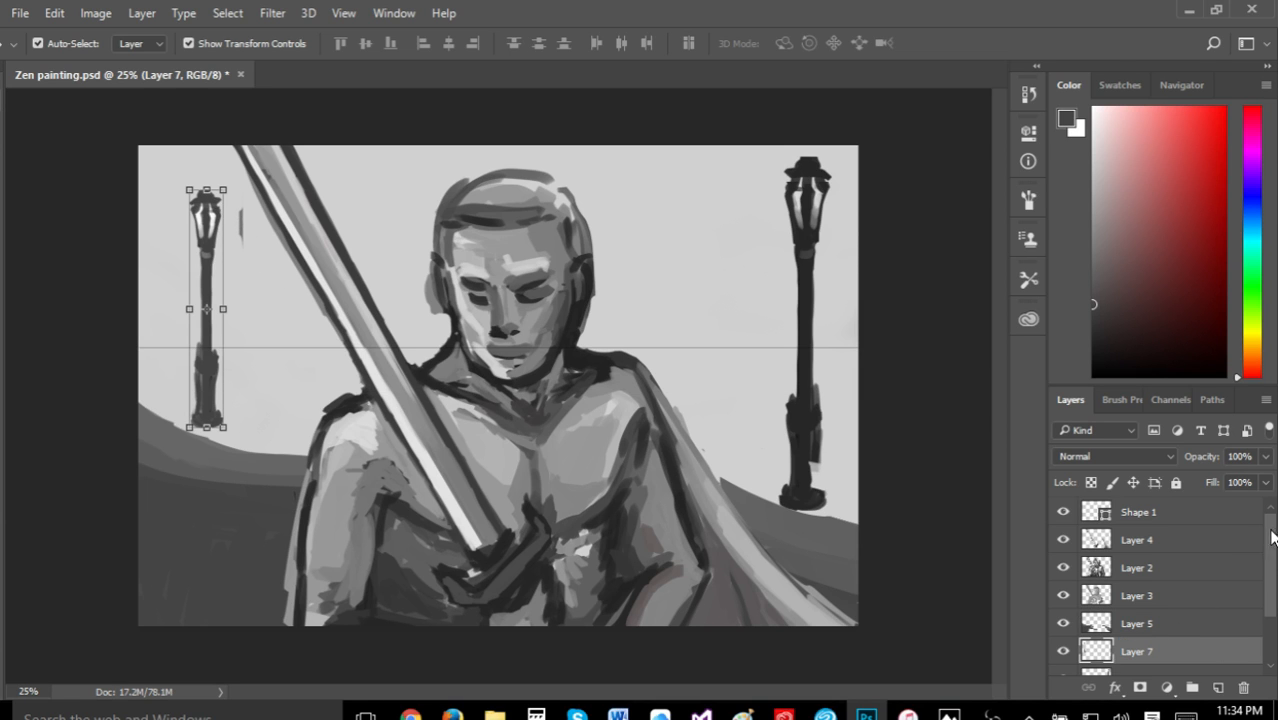
drag(1272, 536, 1262, 582)
click(1180, 607)
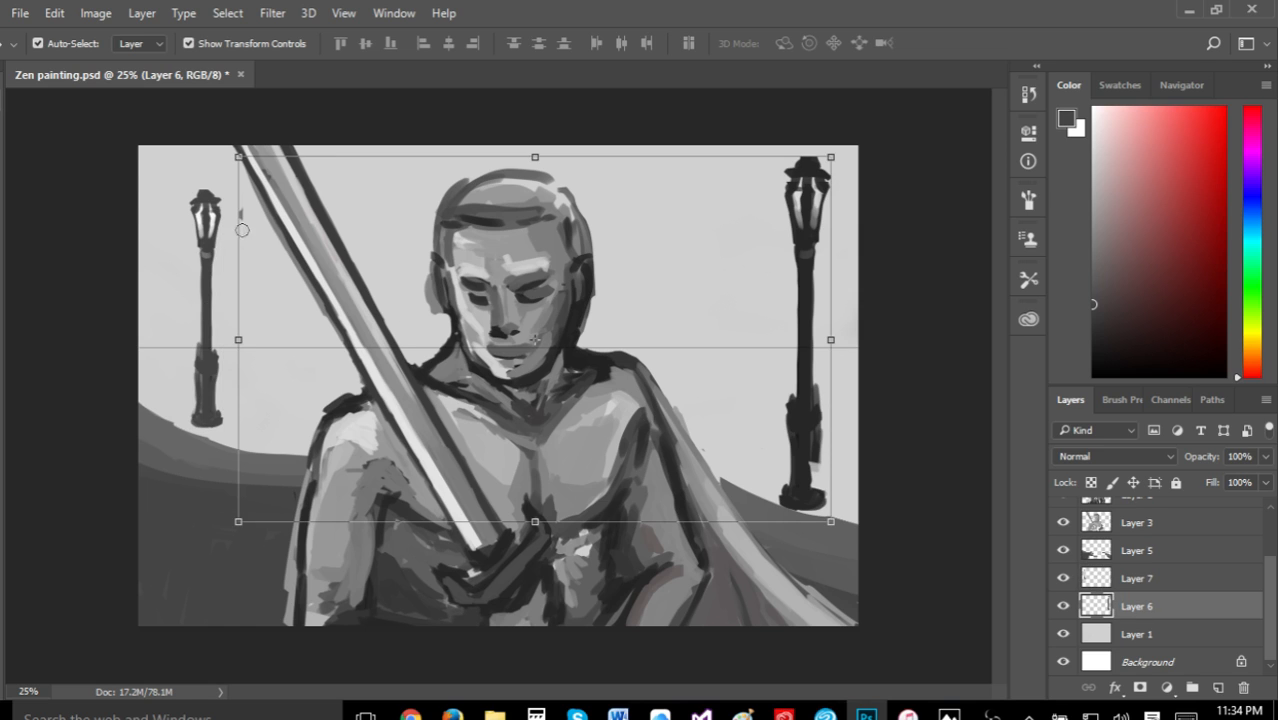
drag(270, 294, 229, 221)
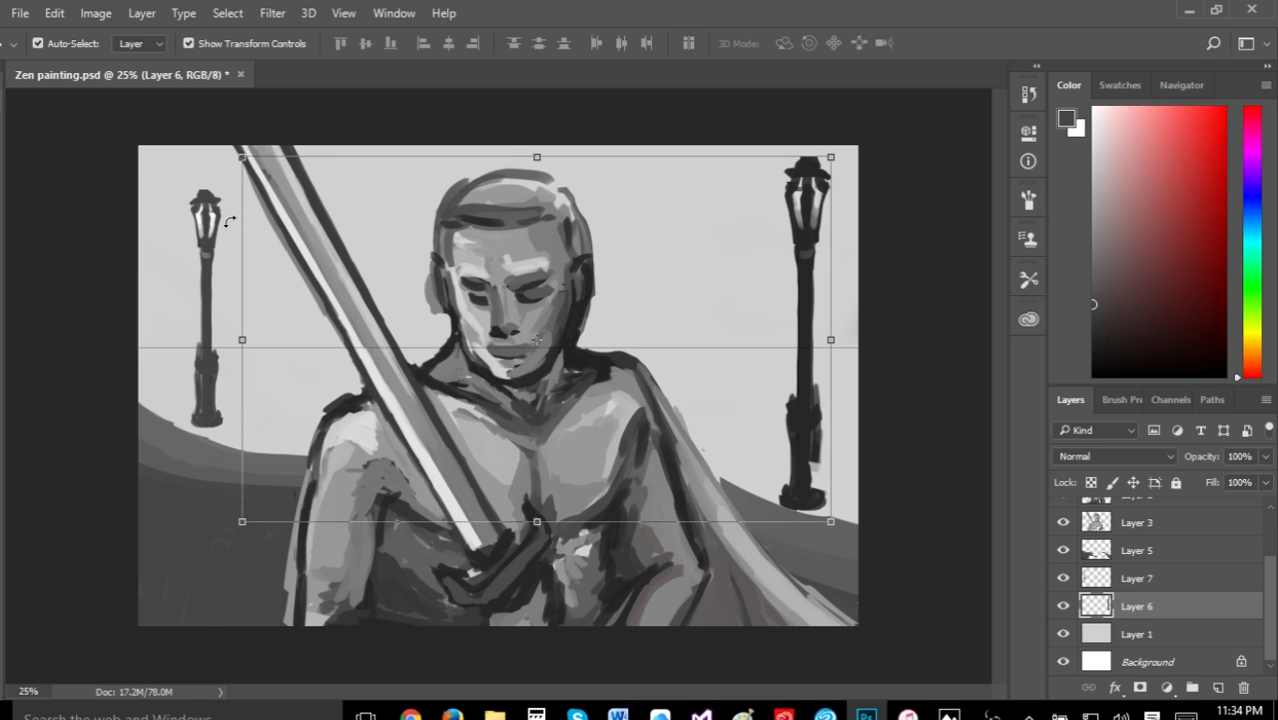
Transform the ground ridge on Layer 5 to about 100.31% width and 92.29% height, rotated 0.06°, and position it lower
click(1188, 552)
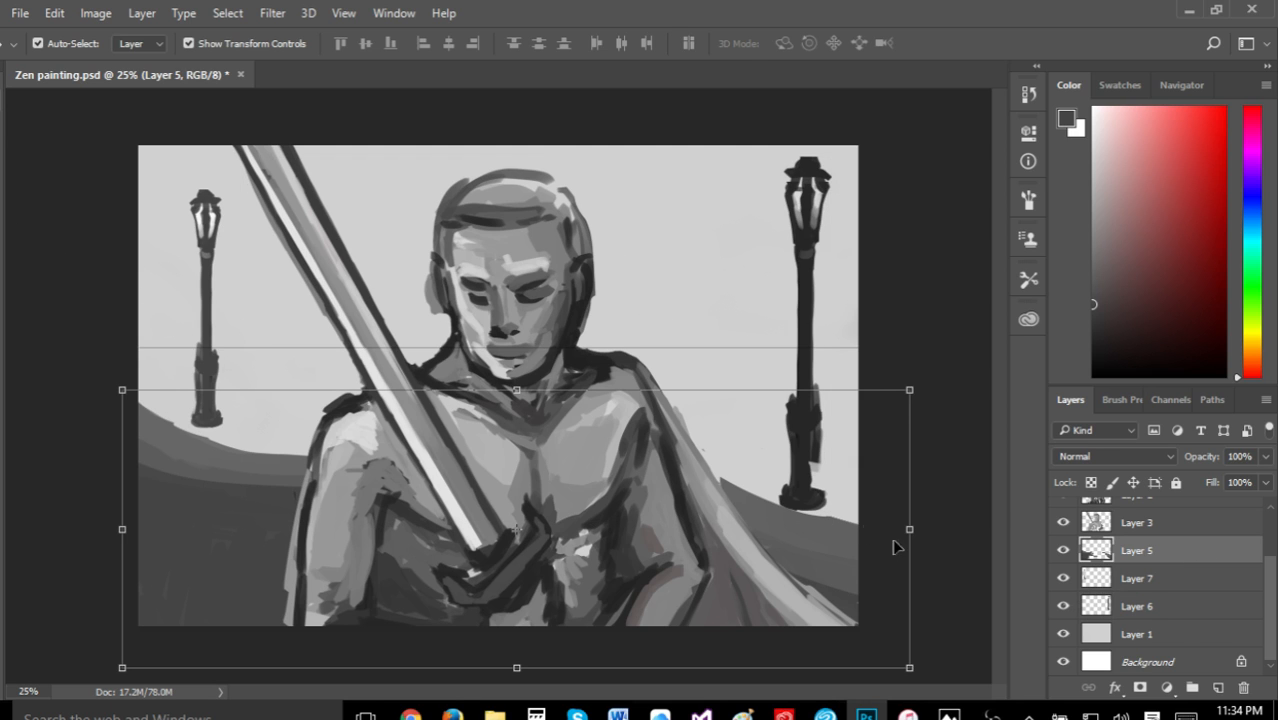
mouse_move(911, 528)
mouse_down()
mouse_move(943, 527)
mouse_move(914, 528)
mouse_up()
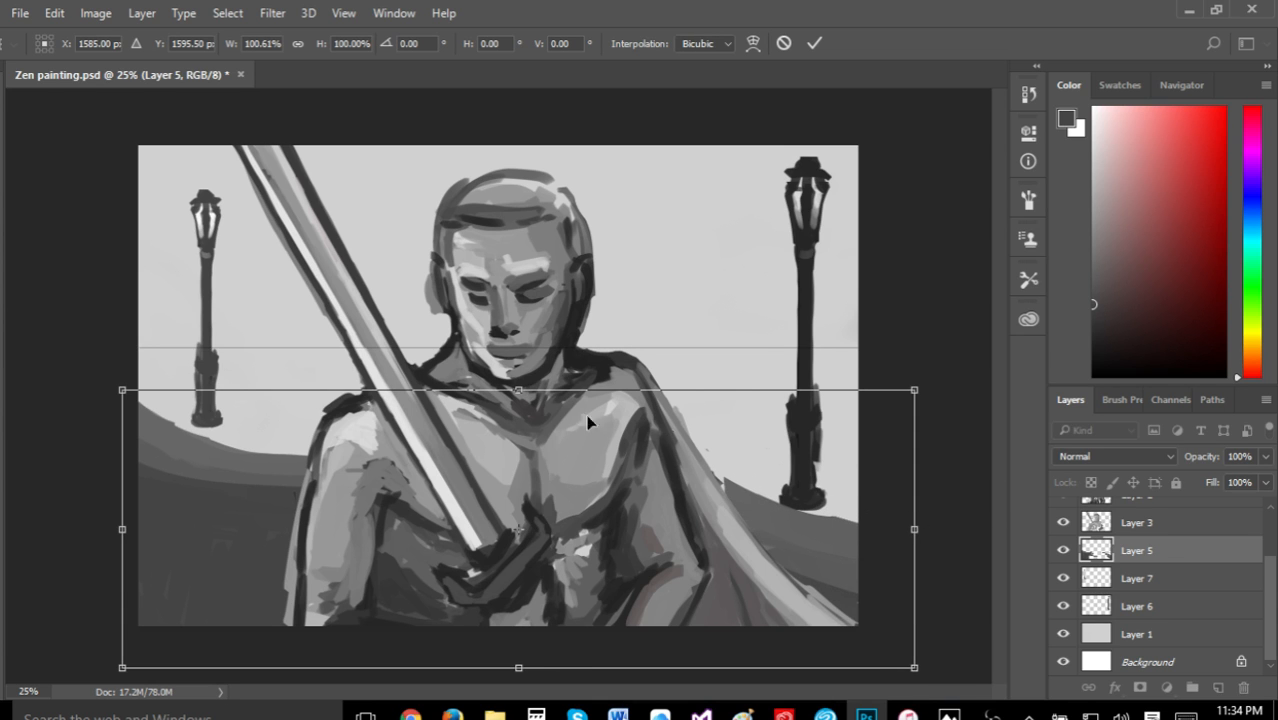
drag(510, 377, 492, 396)
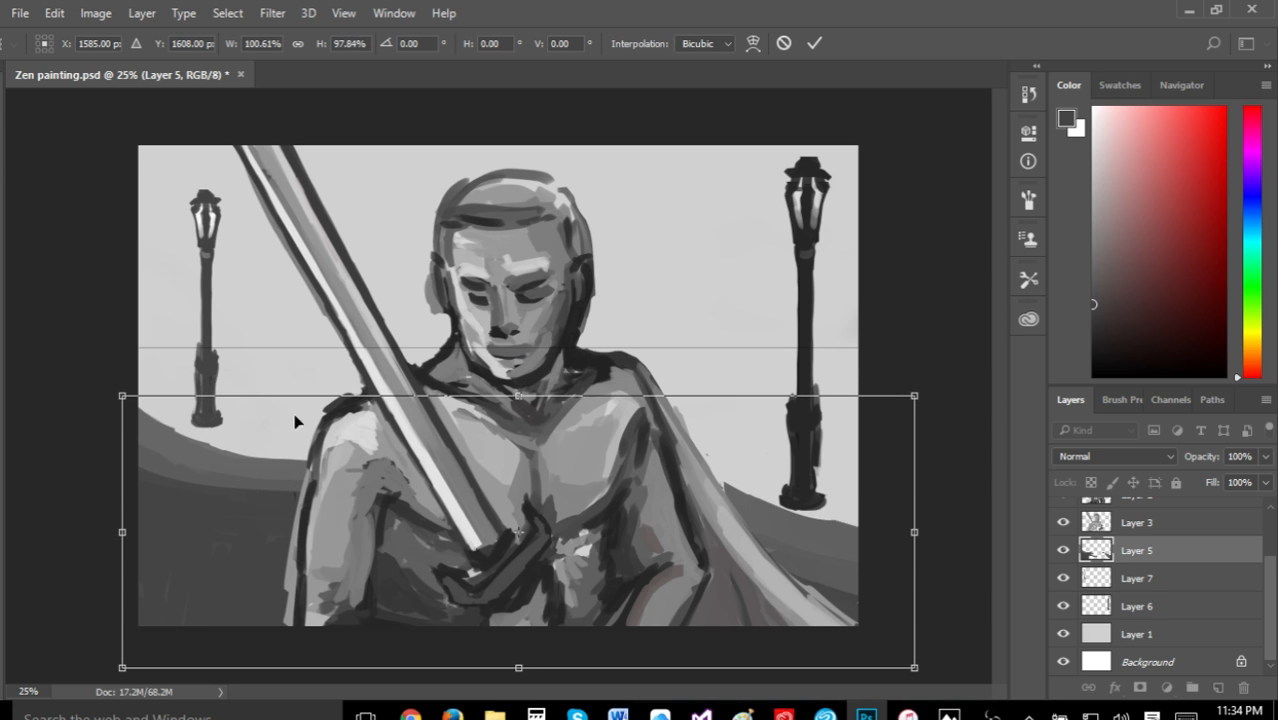
mouse_move(133, 392)
mouse_down()
mouse_move(92, 382)
mouse_move(109, 389)
mouse_up()
mouse_move(553, 347)
mouse_down()
mouse_move(560, 372)
mouse_move(559, 345)
mouse_up()
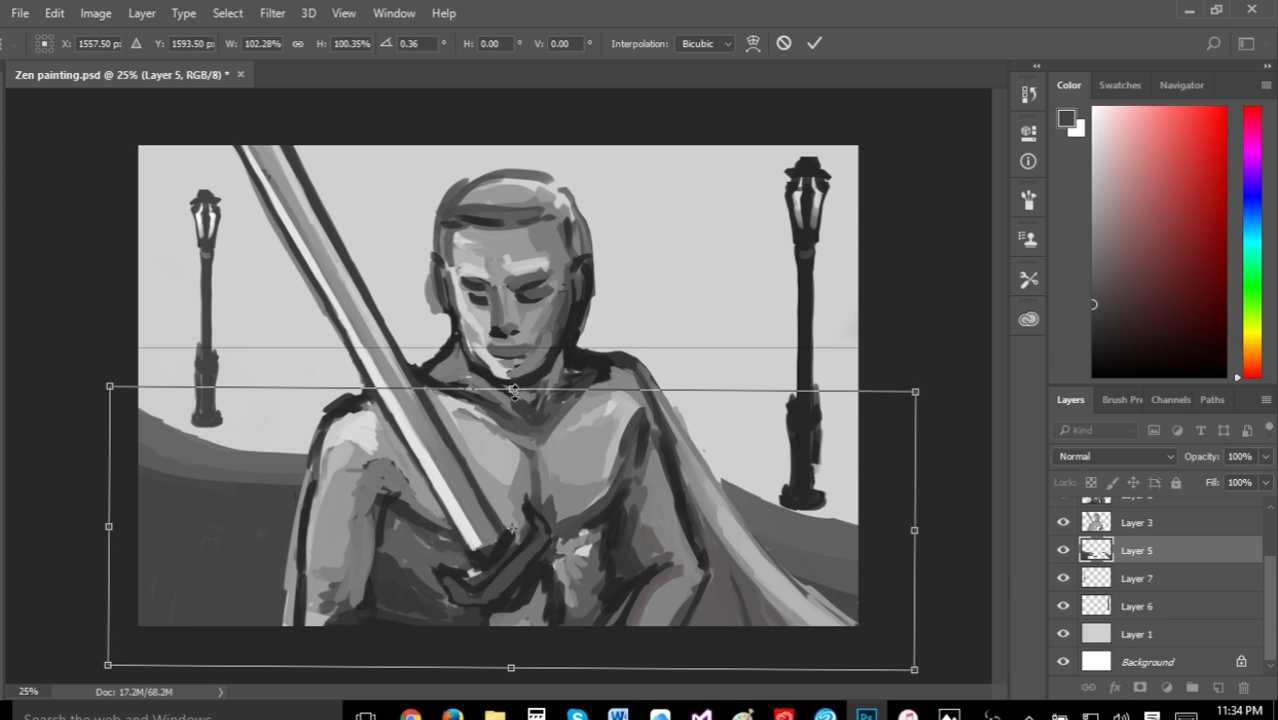
drag(512, 390, 510, 372)
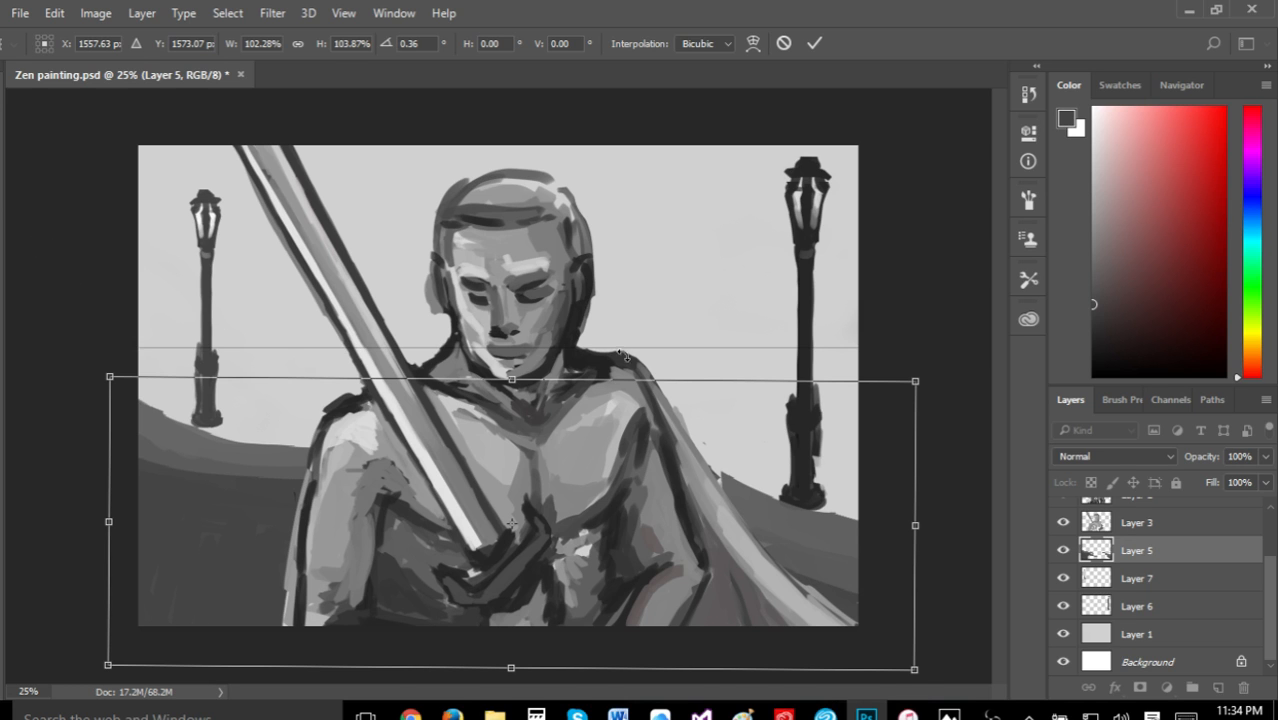
mouse_move(910, 395)
mouse_down()
mouse_move(893, 404)
mouse_move(901, 414)
mouse_up()
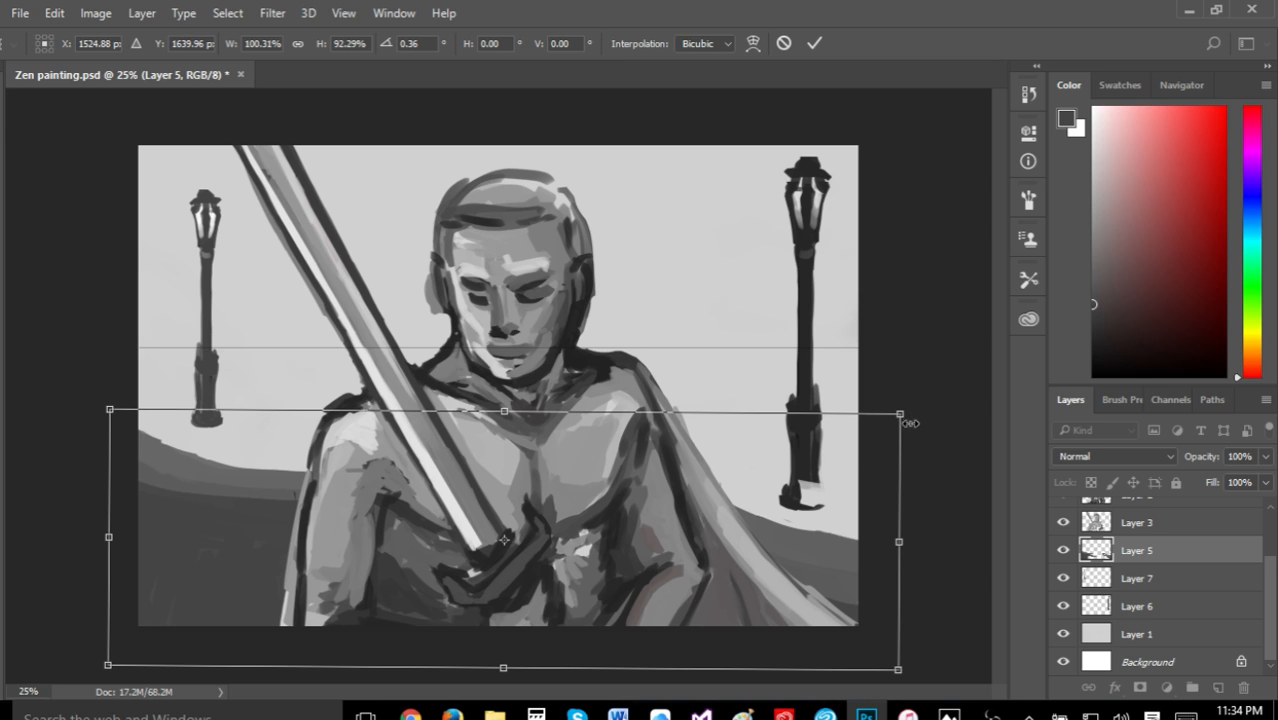
drag(150, 383, 151, 382)
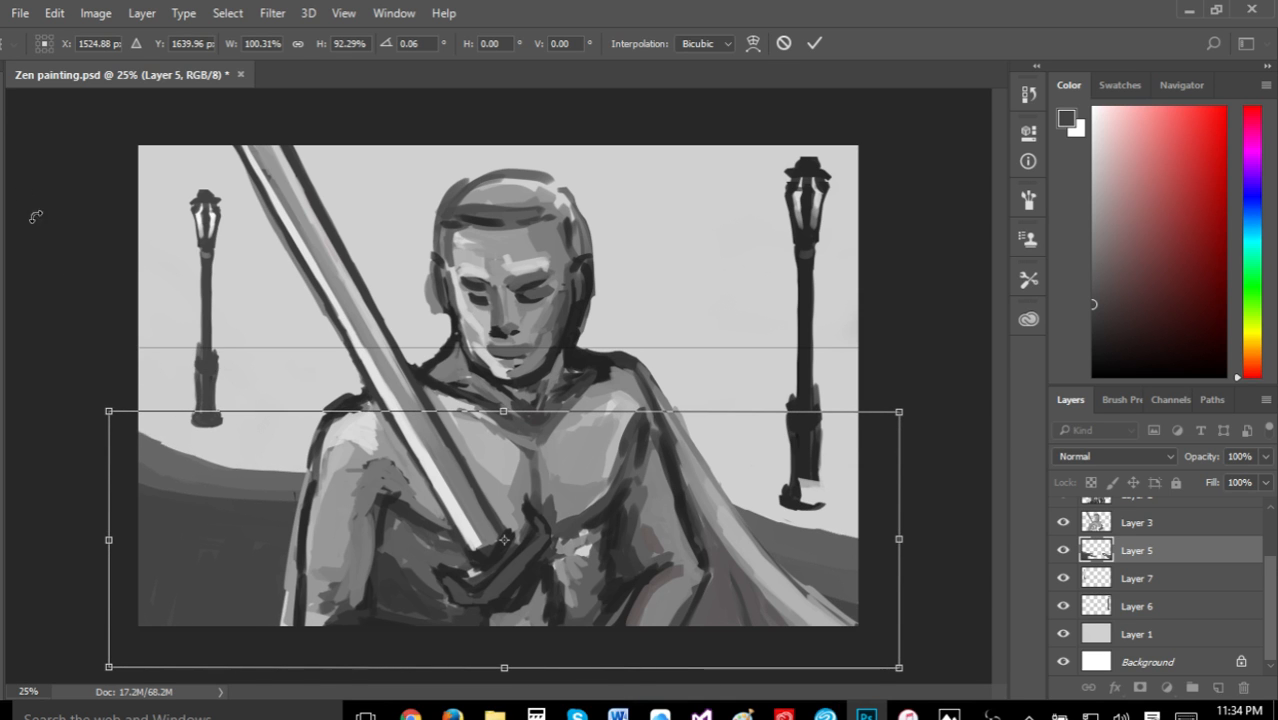
key(v)
click(528, 282)
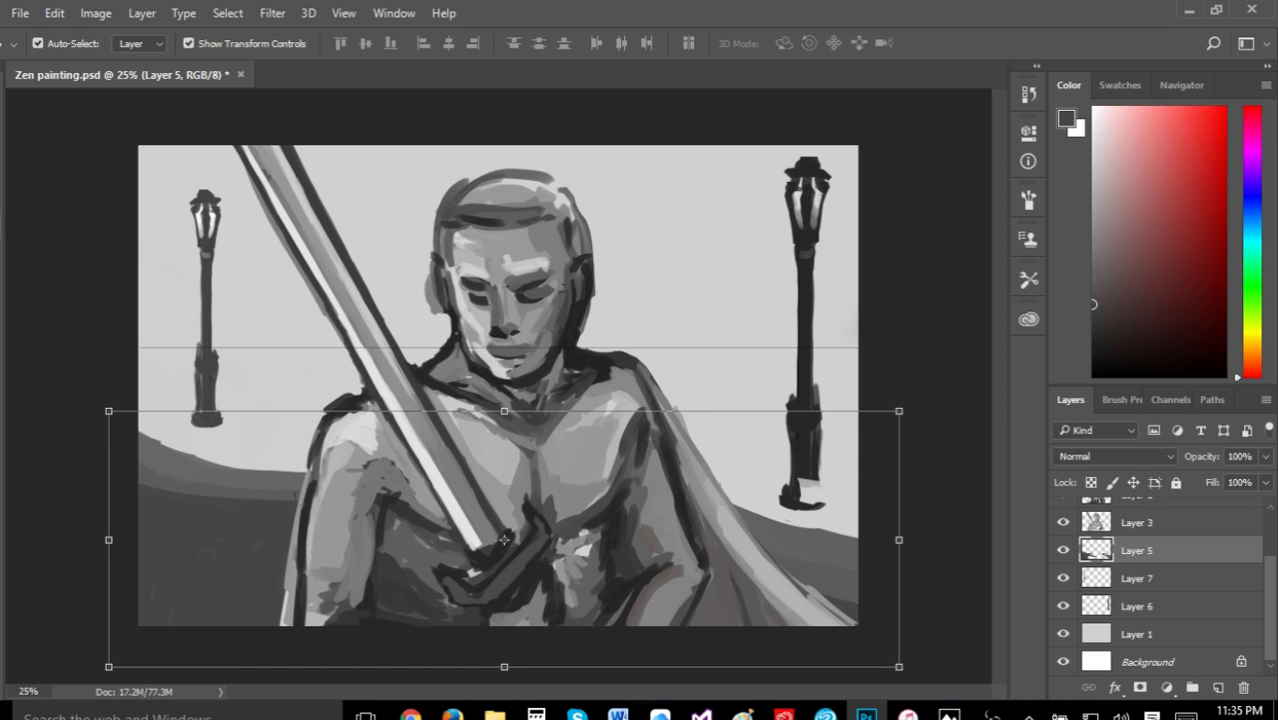
Create a new layer named Layer 8 with default settings and place it below Layer 6 in the layer order
key(i)
click(1182, 606)
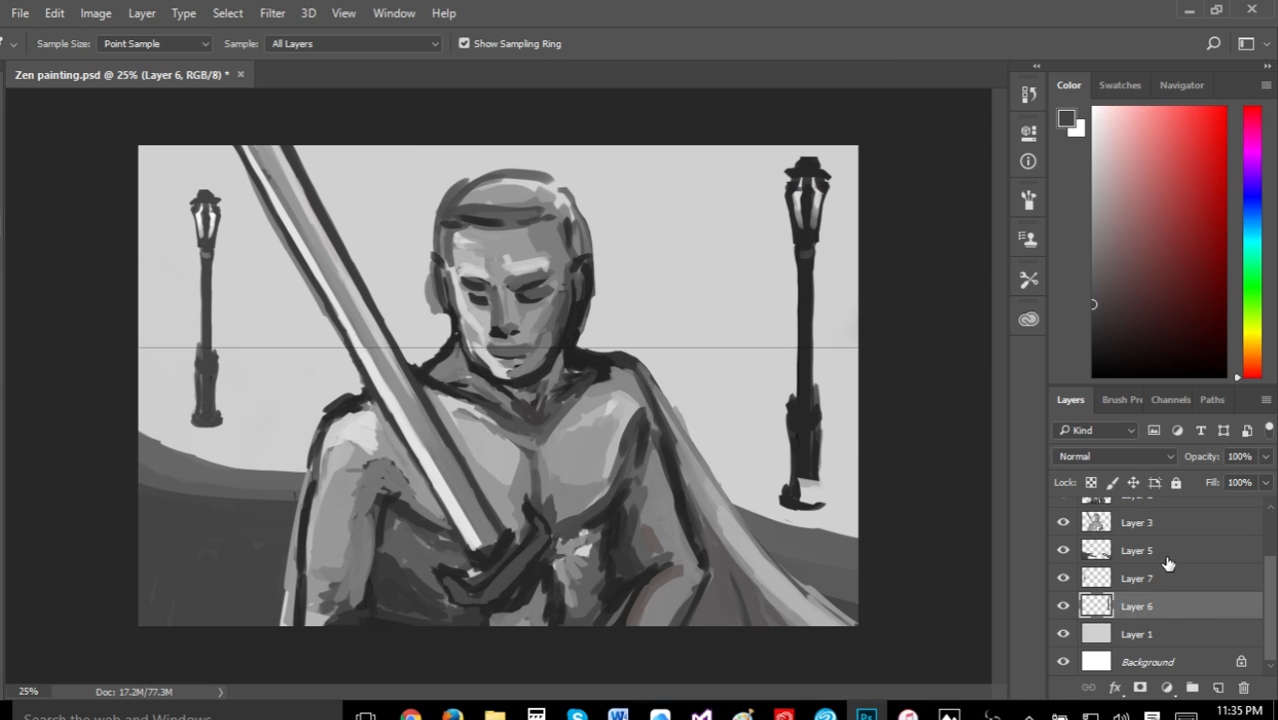
click(1166, 556)
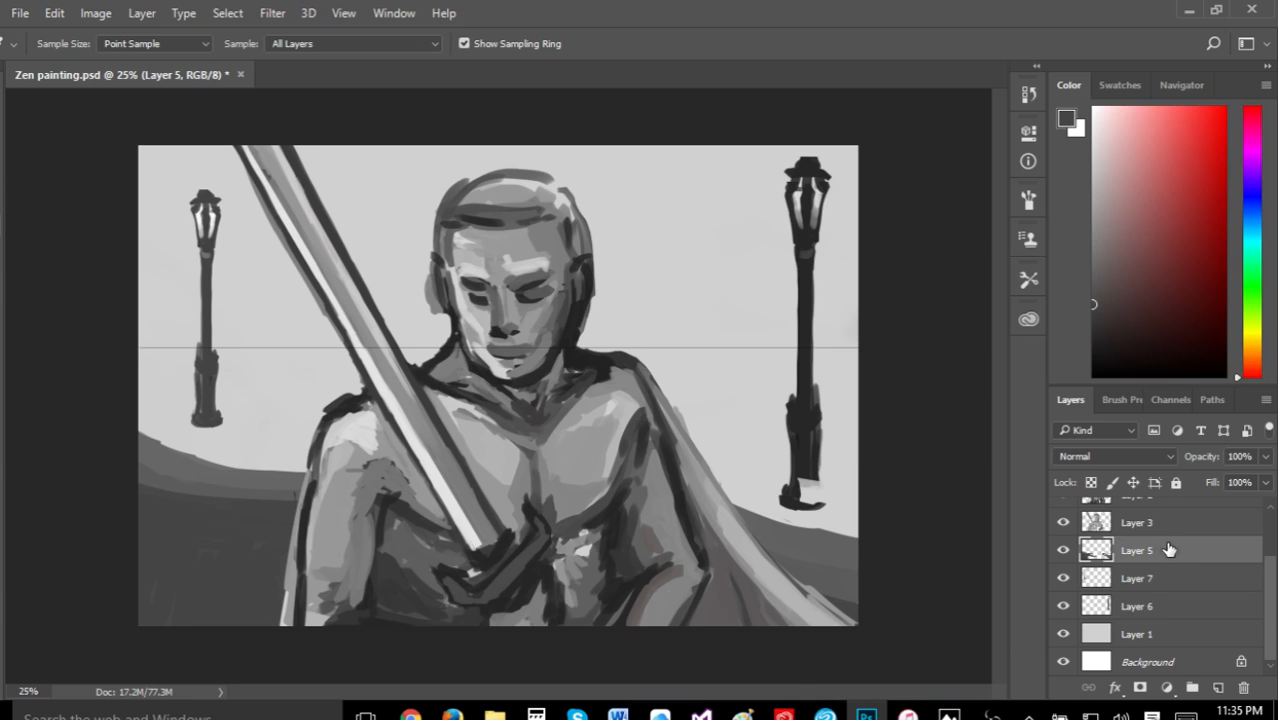
click(141, 13)
mouse_move(205, 14)
click(100, 14)
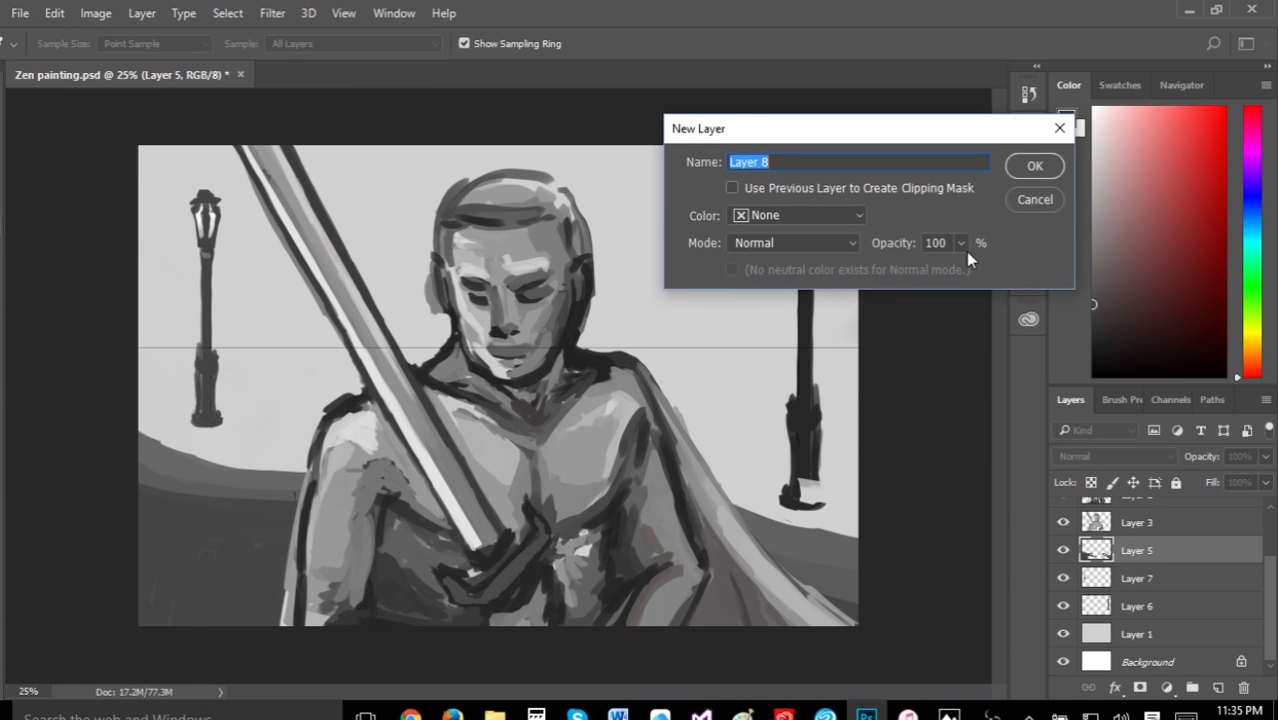
click(1020, 172)
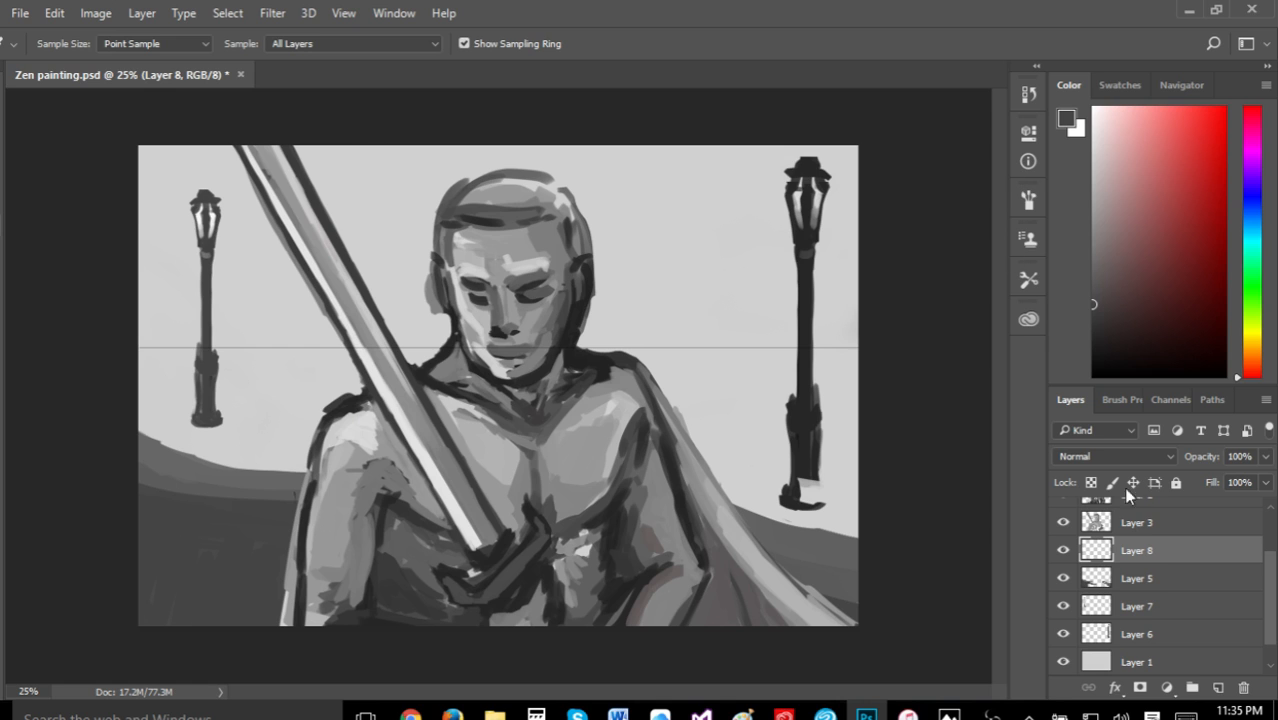
drag(1178, 562, 1178, 633)
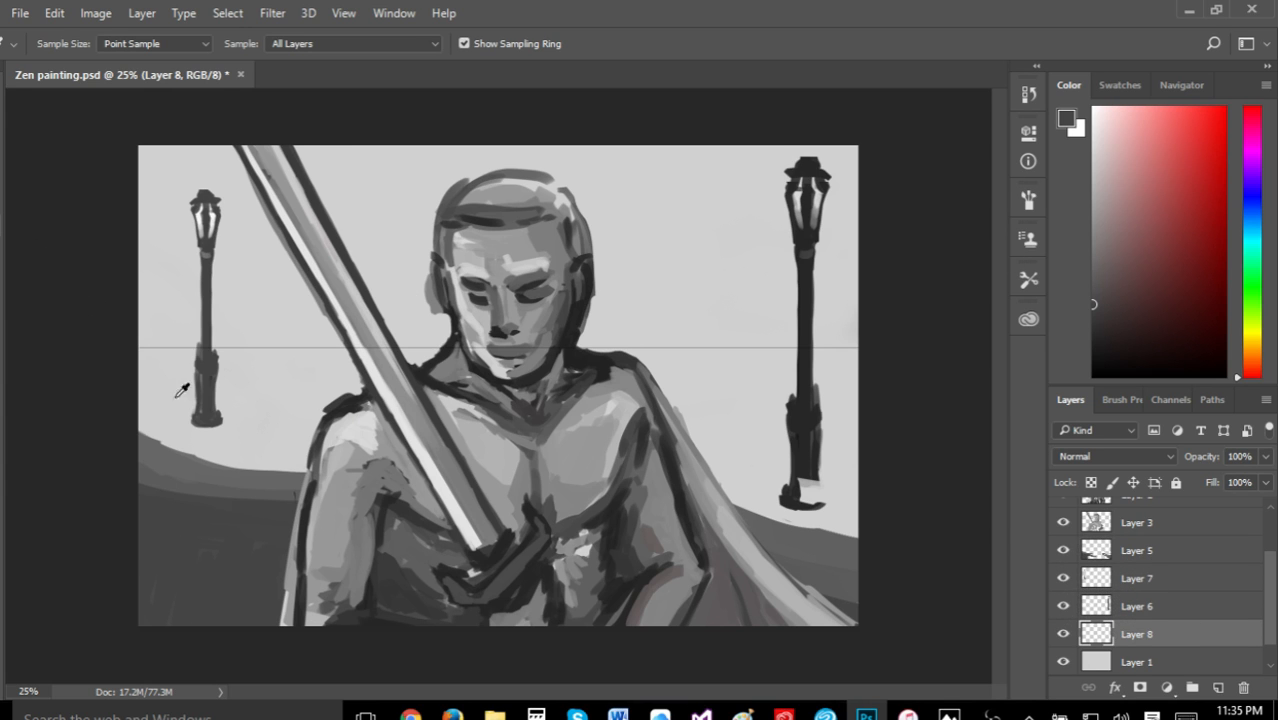
Try a lighter grey as the foreground colour for the new ridge, checking the screen recorder along the way
click(199, 466)
drag(1112, 224, 1051, 213)
click(990, 716)
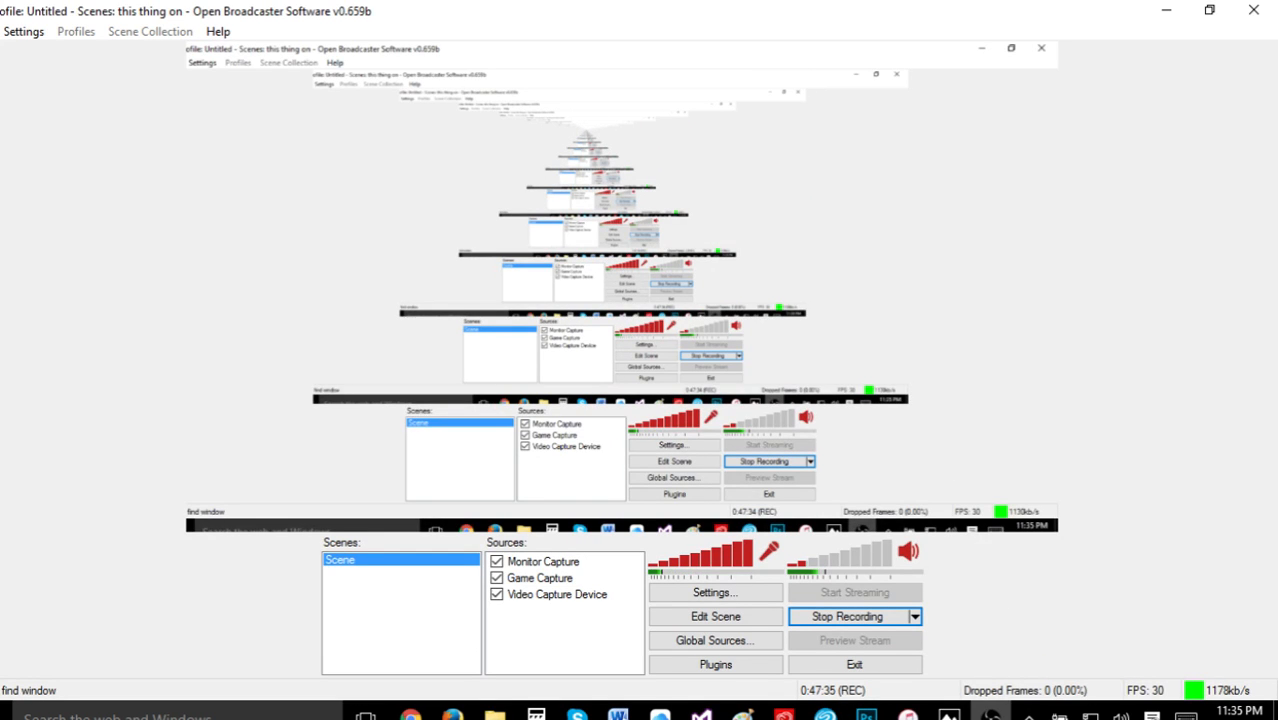
click(990, 716)
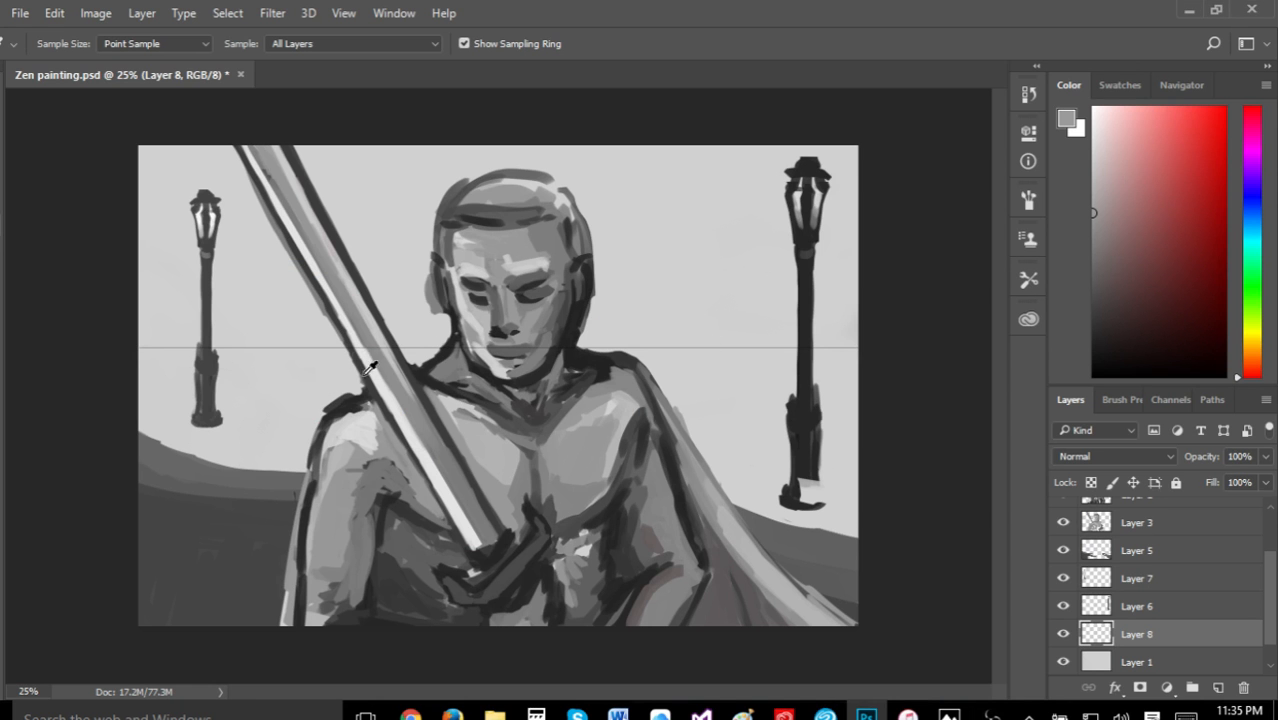
click(205, 509)
click(244, 482)
key(b)
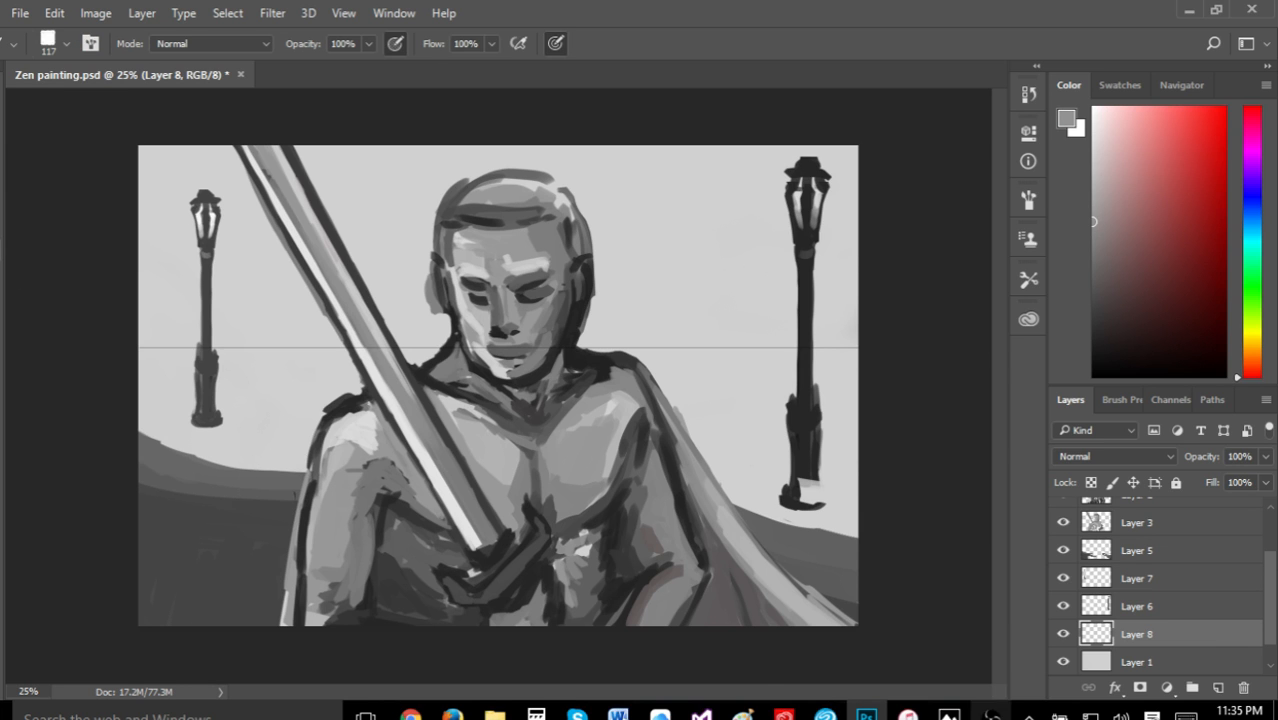
mouse_move(949, 714)
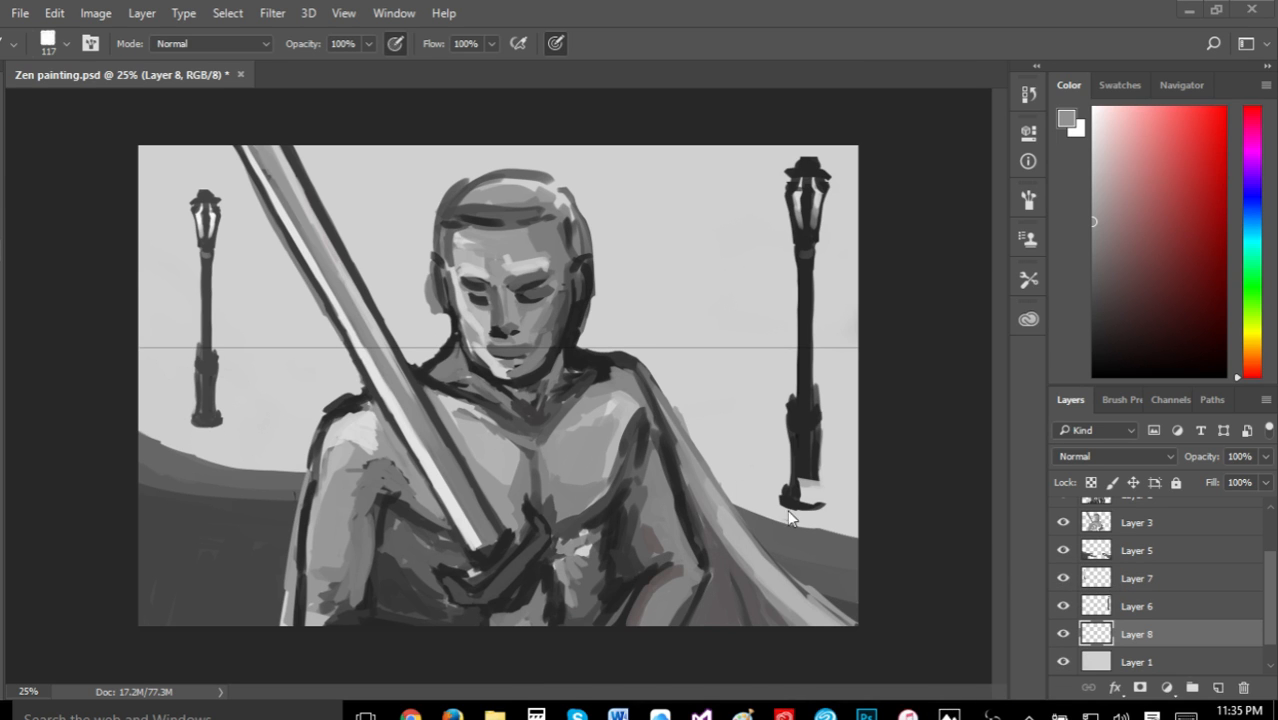
Sample the mid grey of the ground and paint a raised ridge on Layer 8 behind the base of the left street lamp
key(i)
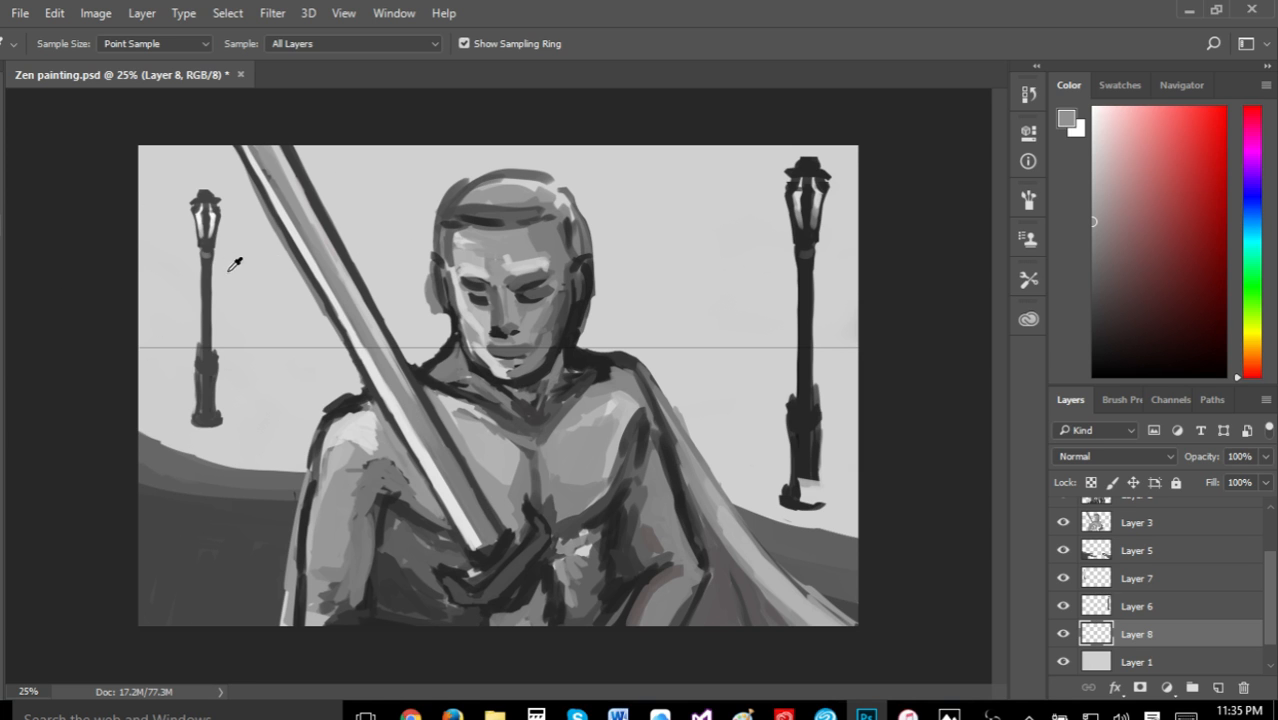
click(547, 206)
click(196, 452)
key(b)
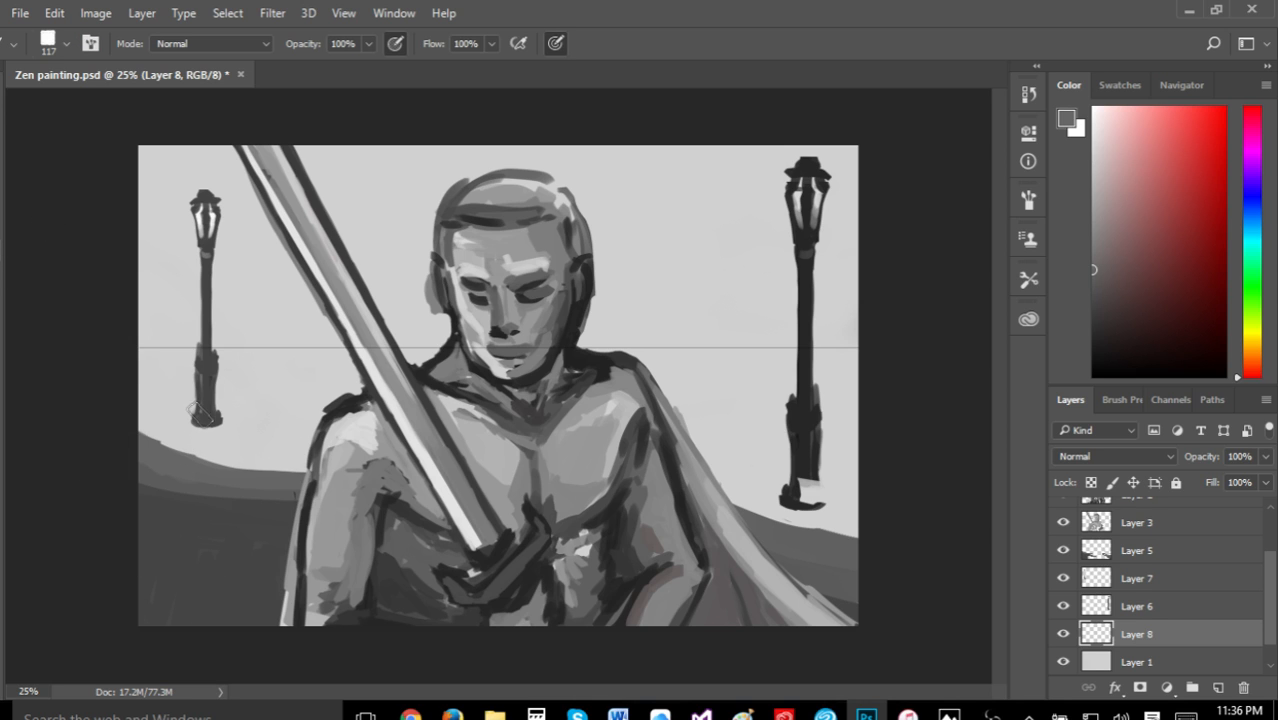
mouse_move(156, 420)
mouse_down()
mouse_move(199, 449)
mouse_move(205, 434)
mouse_move(294, 457)
mouse_move(205, 433)
mouse_move(304, 441)
mouse_move(298, 454)
mouse_move(153, 394)
mouse_up()
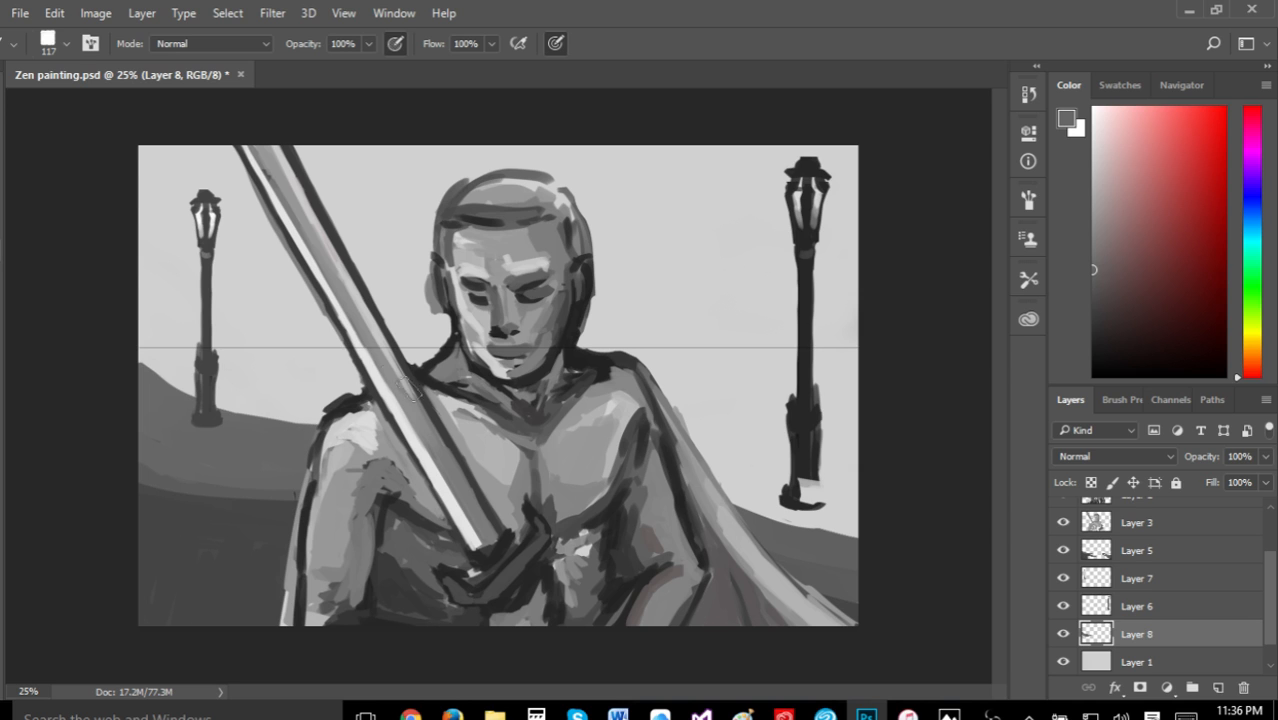
drag(205, 418, 230, 424)
Paint the ridge on Layer 8 behind the right street lamp's base, and remove the stray strokes above the cape
mouse_move(700, 475)
mouse_down()
mouse_move(786, 494)
mouse_move(801, 513)
mouse_move(801, 496)
mouse_move(865, 521)
mouse_up()
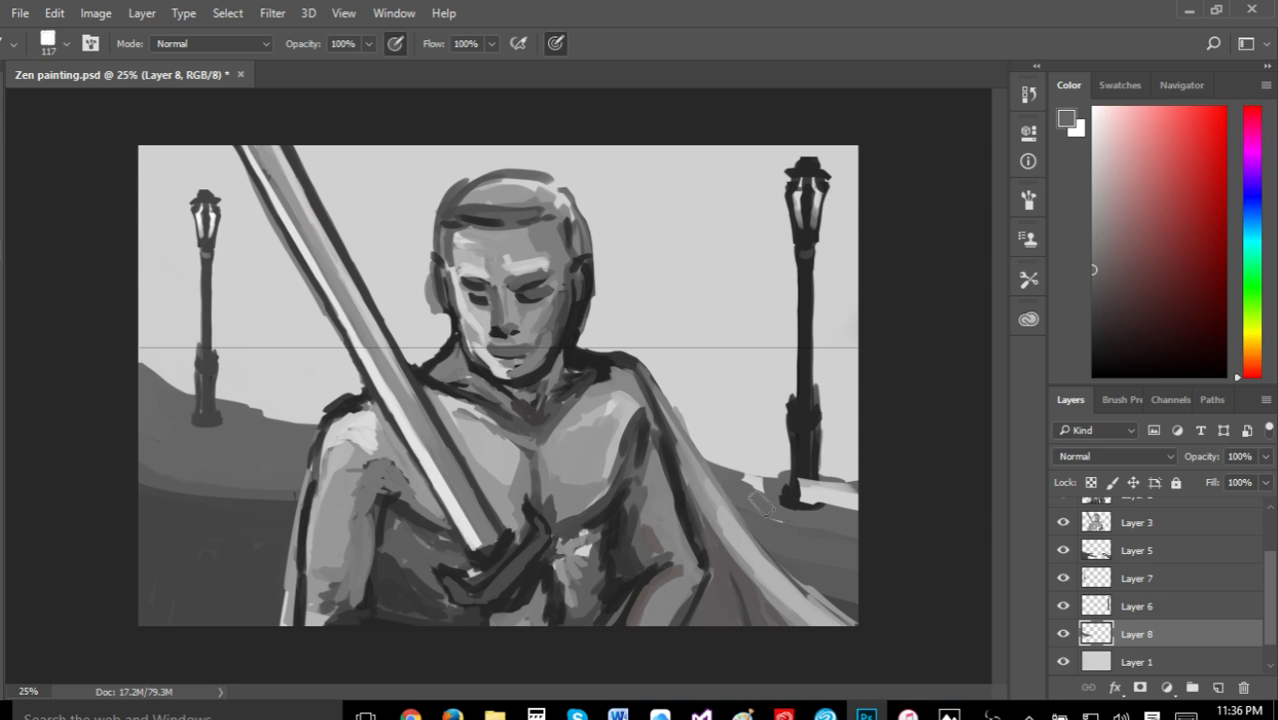
drag(763, 484, 741, 478)
mouse_move(699, 408)
mouse_down()
mouse_move(688, 418)
mouse_move(697, 442)
mouse_up()
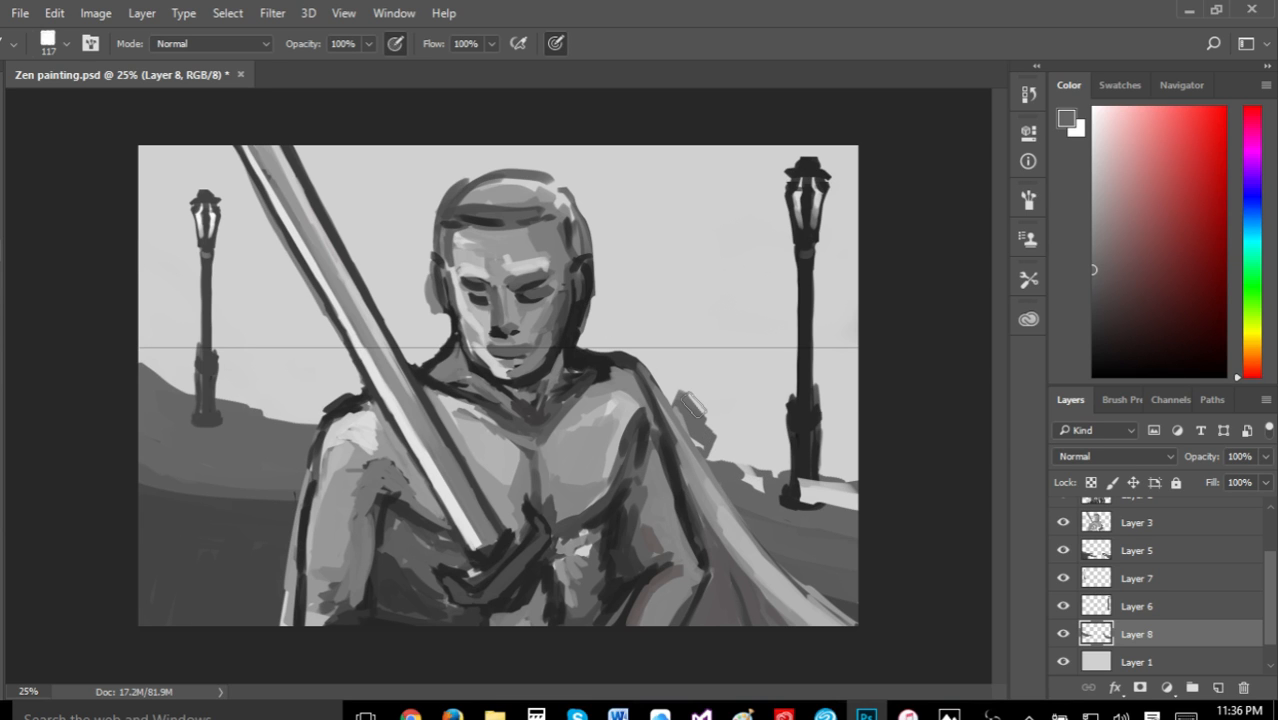
mouse_move(688, 398)
mouse_down()
mouse_move(700, 445)
mouse_move(697, 428)
mouse_up()
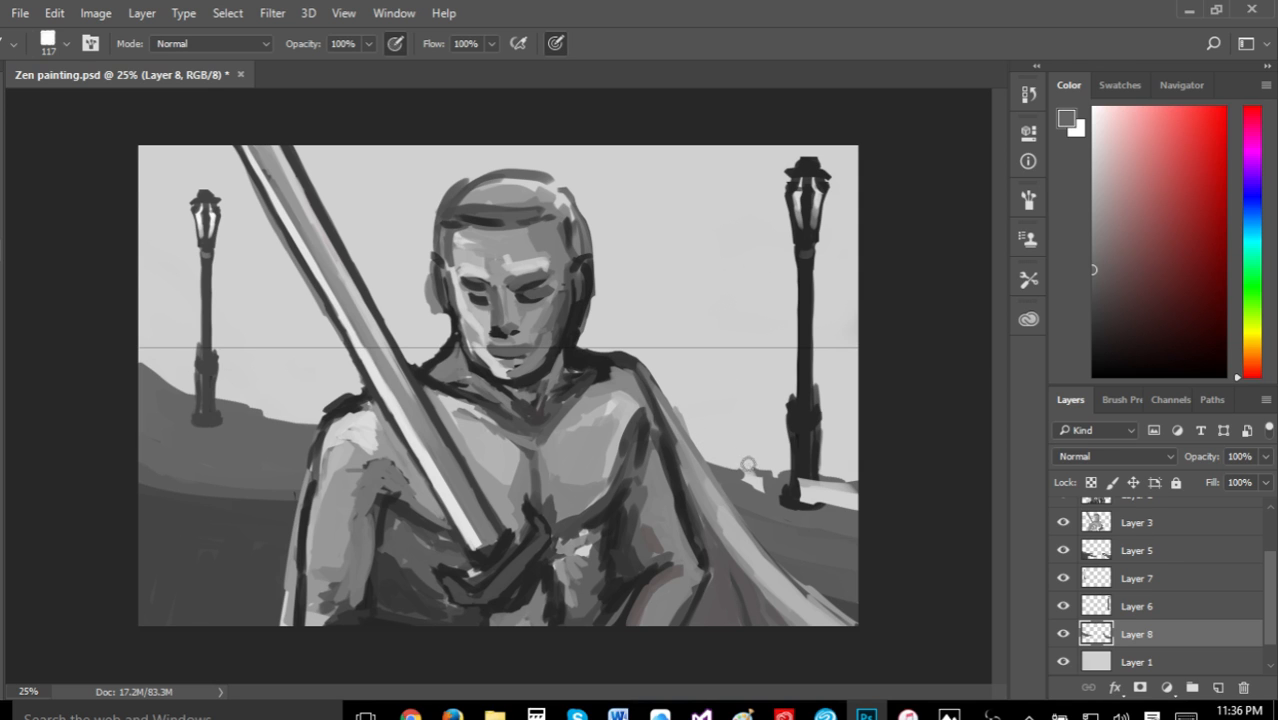
Erase the light patch on Layer 5 that covers the base of the right street lamp
click(1150, 606)
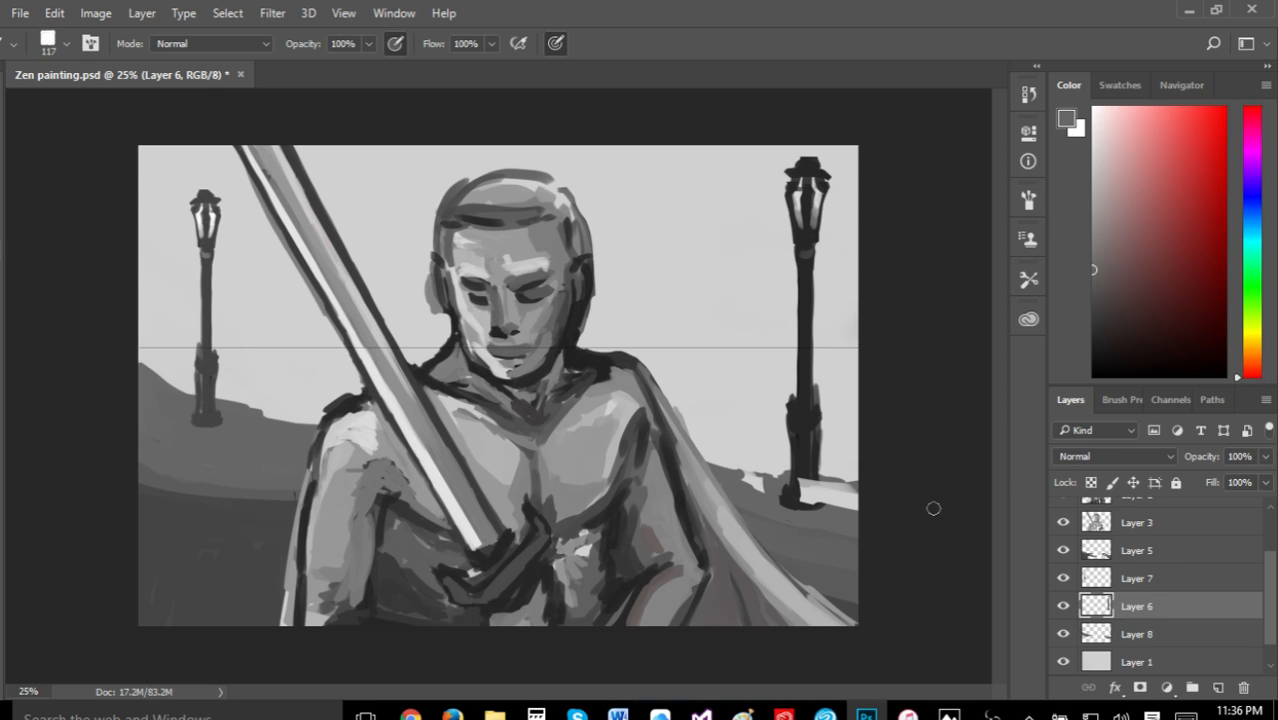
click(1156, 553)
mouse_move(813, 478)
mouse_down()
mouse_move(802, 484)
mouse_move(860, 508)
mouse_up()
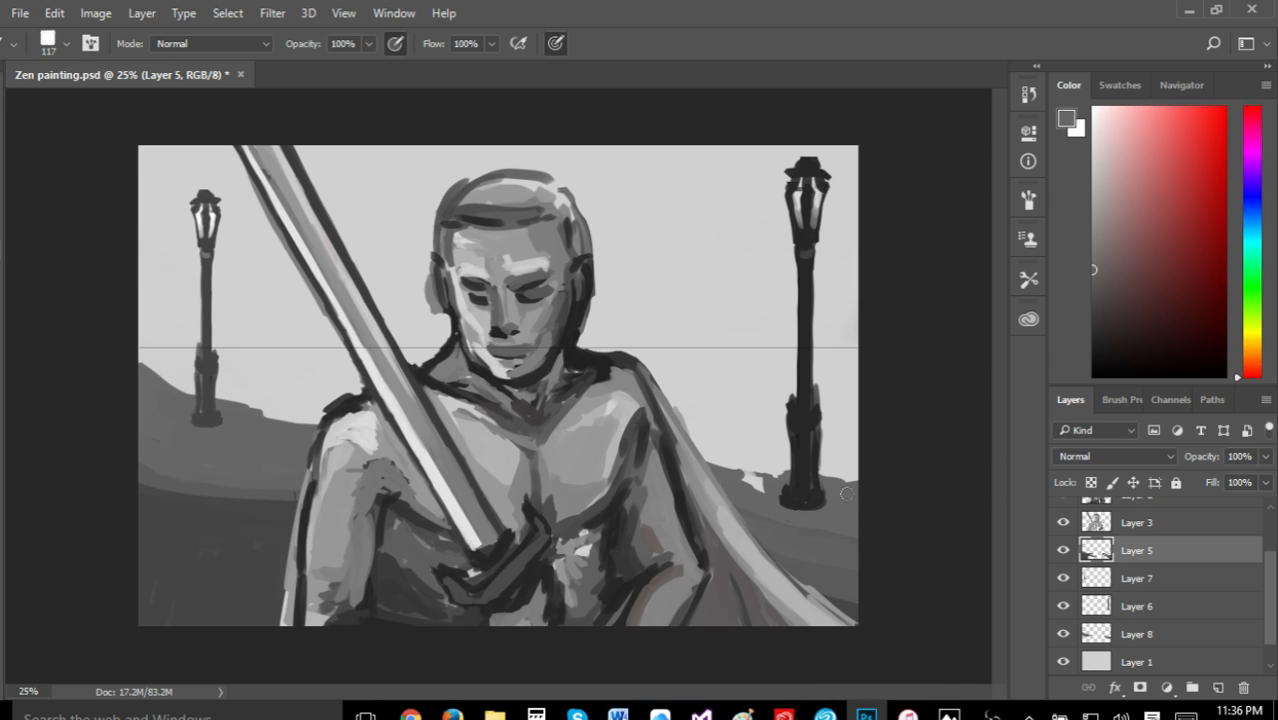
Clear the light gap in the ridge between the cape and the right street lamp on Layer 5, and trim the bump above it
click(1178, 608)
click(1132, 634)
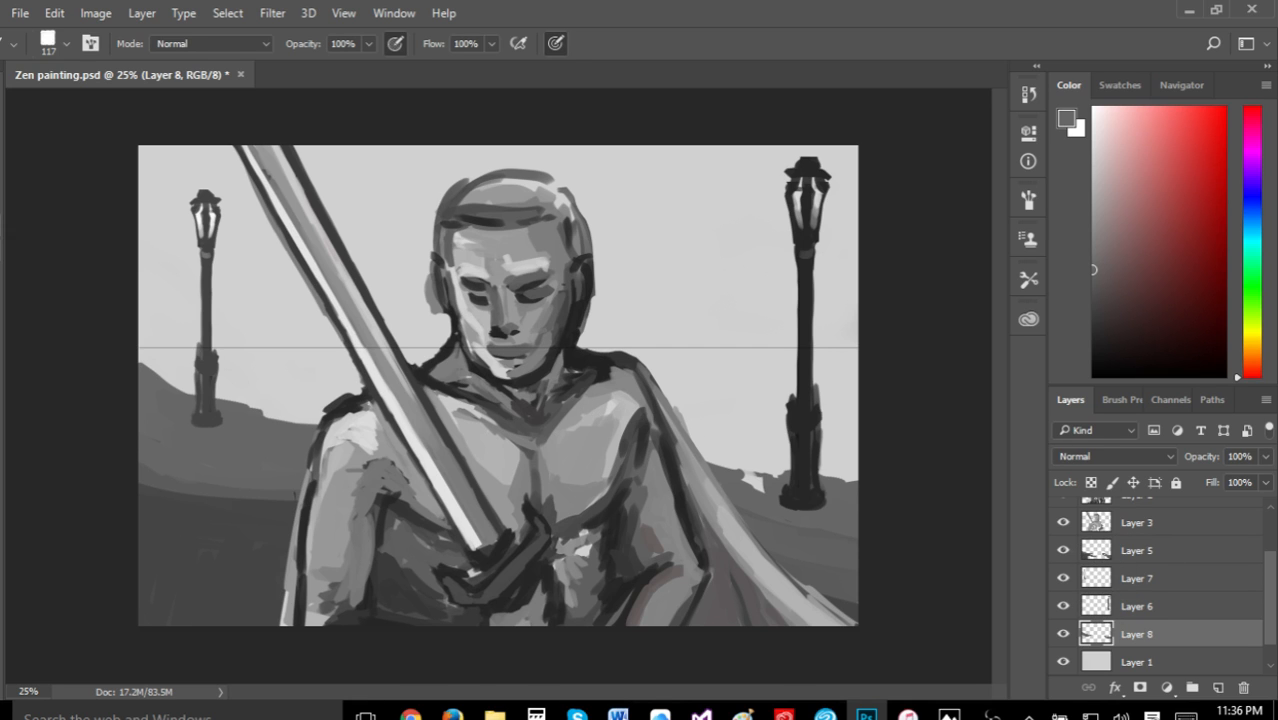
key(i)
key(b)
click(1158, 552)
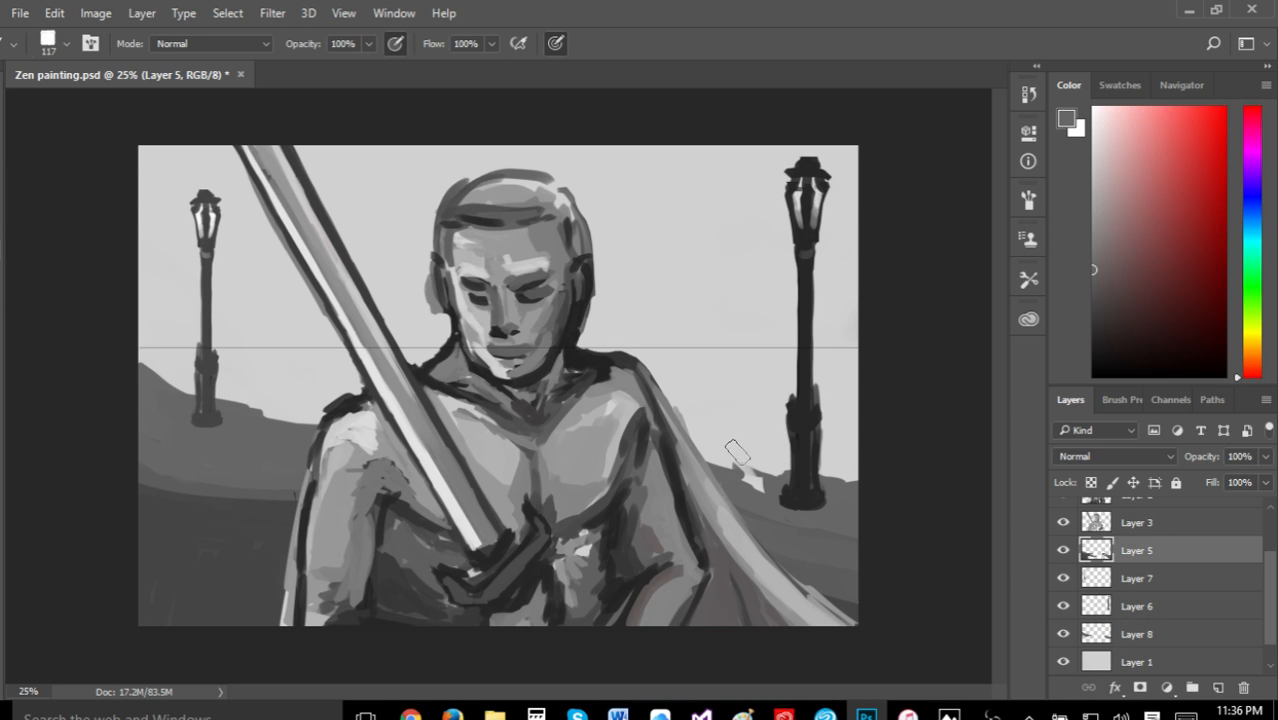
drag(738, 452, 766, 486)
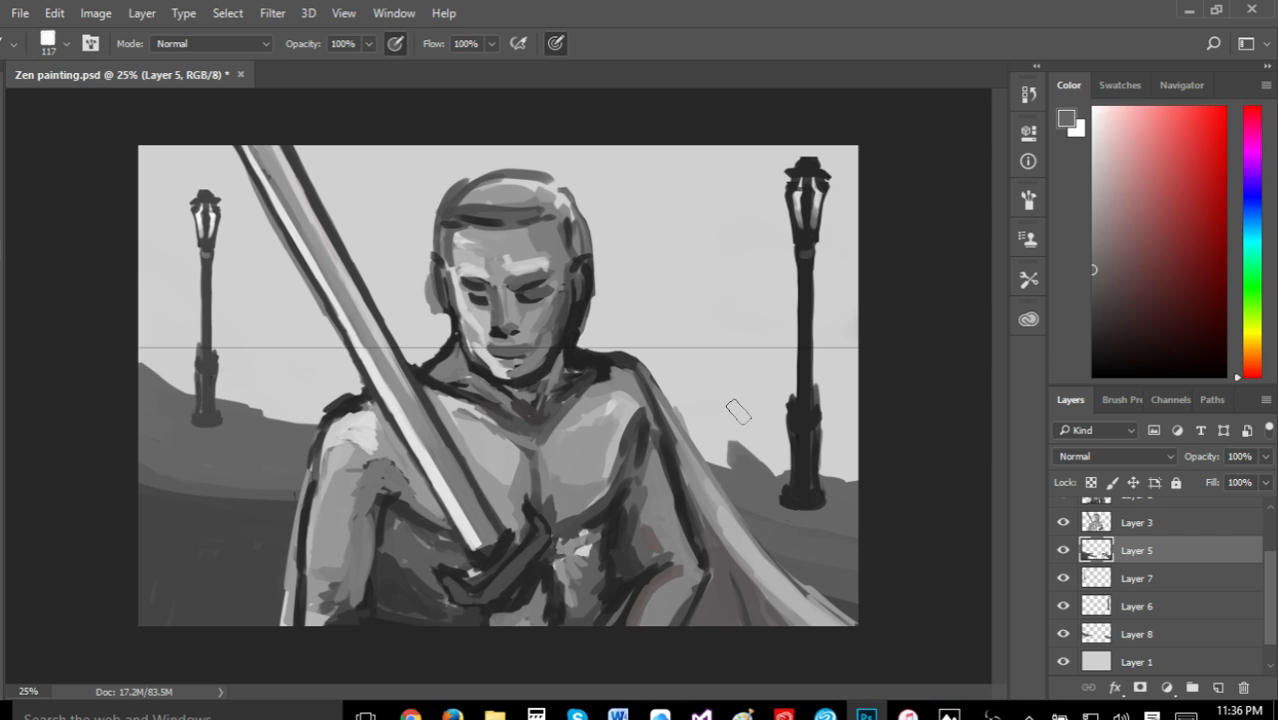
mouse_move(757, 477)
mouse_down()
mouse_move(745, 458)
mouse_move(737, 468)
mouse_up()
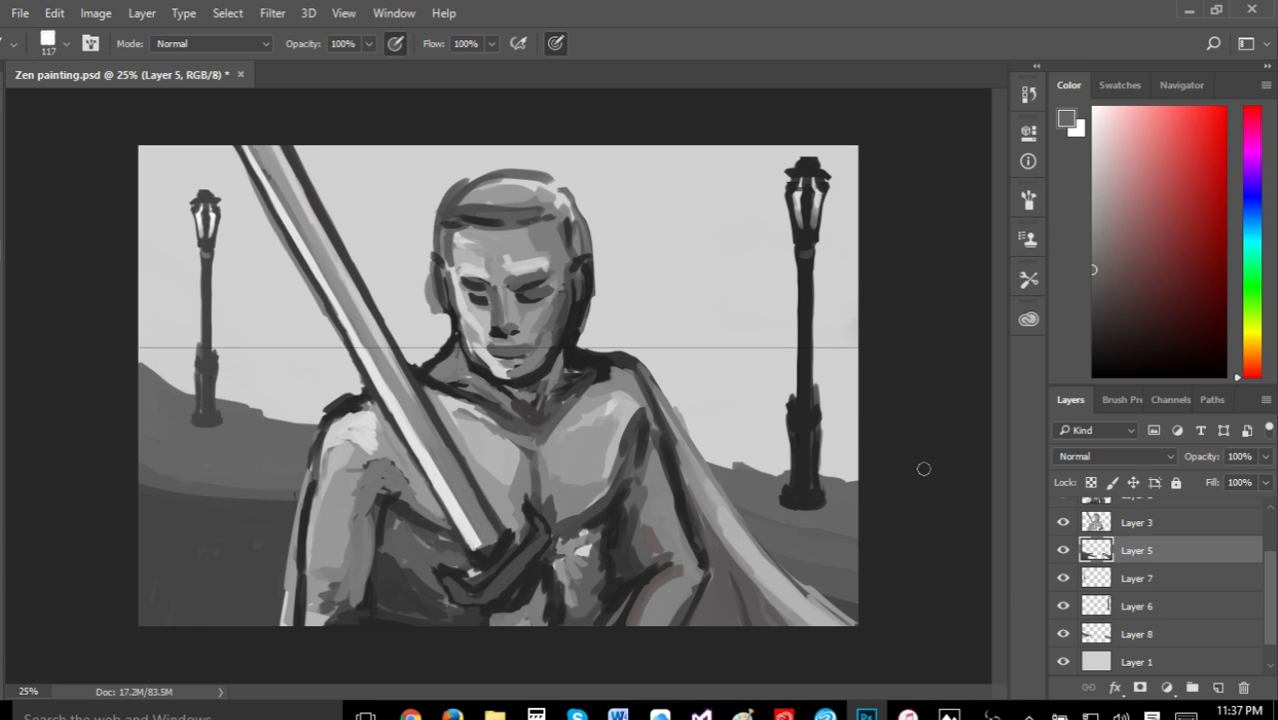
Sample the ridge grey and reshape the ridge edge on Layer 8 between the cape and the right street lamp
click(1120, 634)
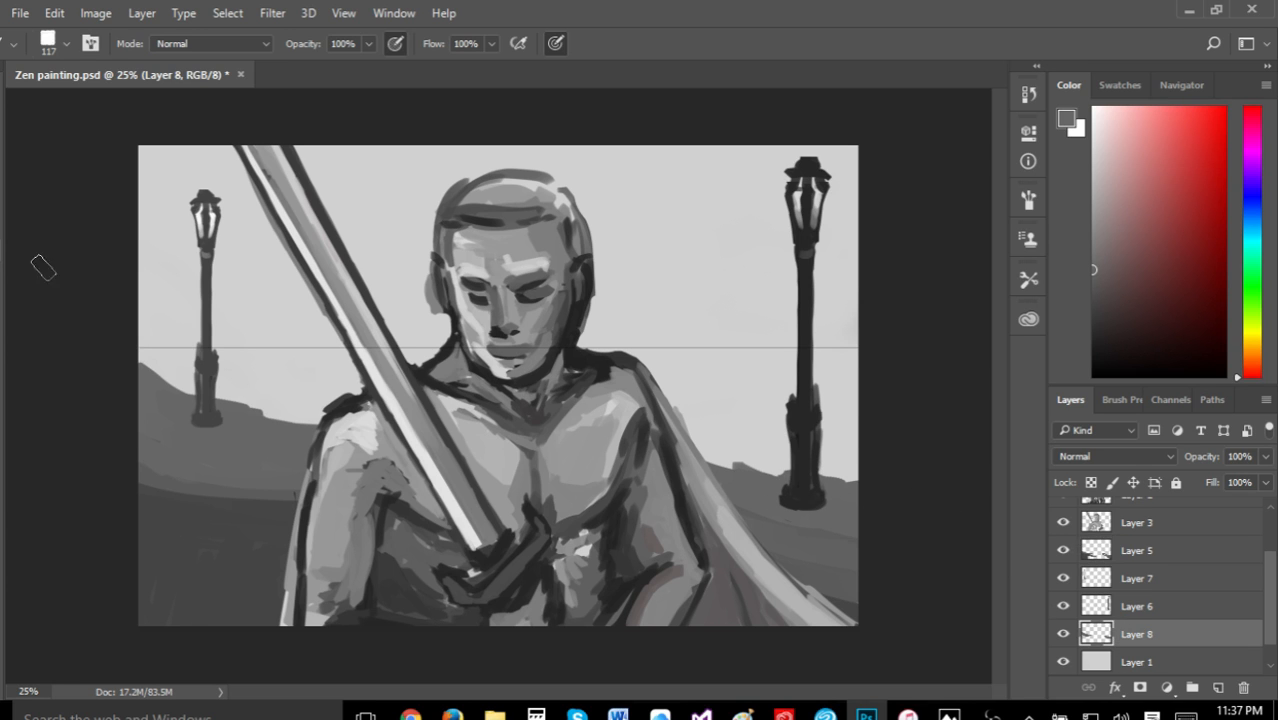
key(i)
click(757, 475)
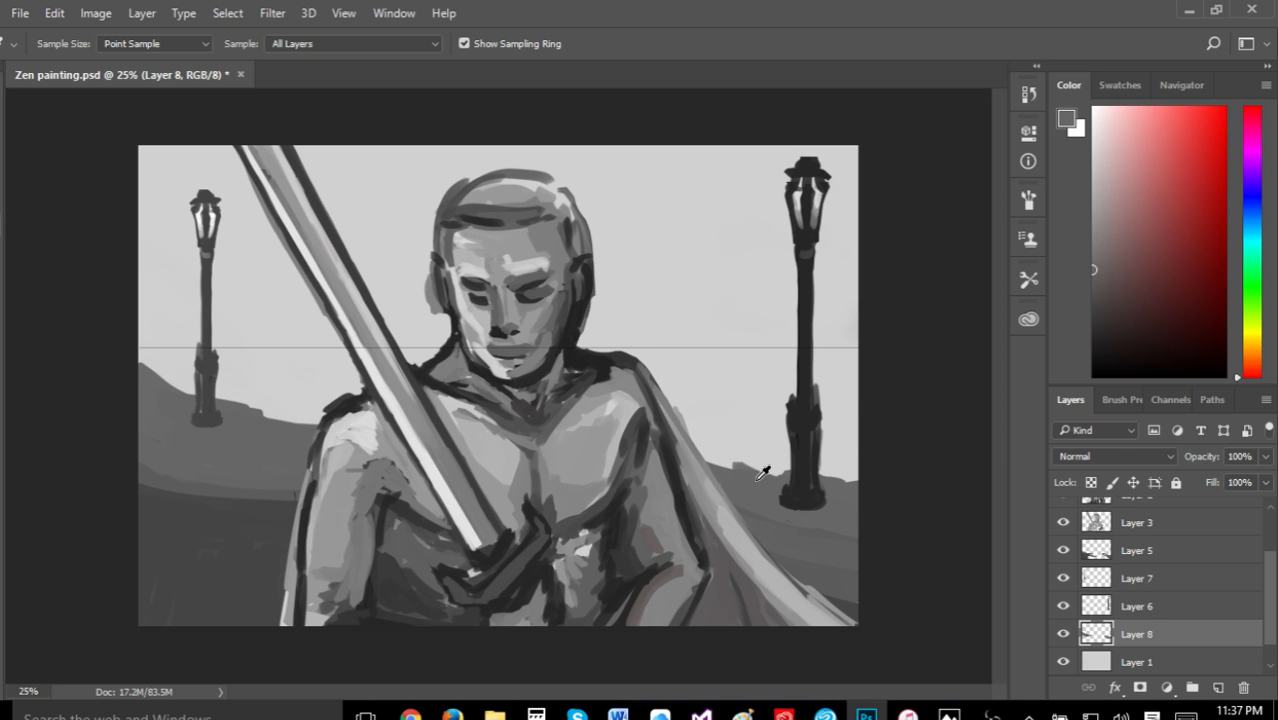
key(b)
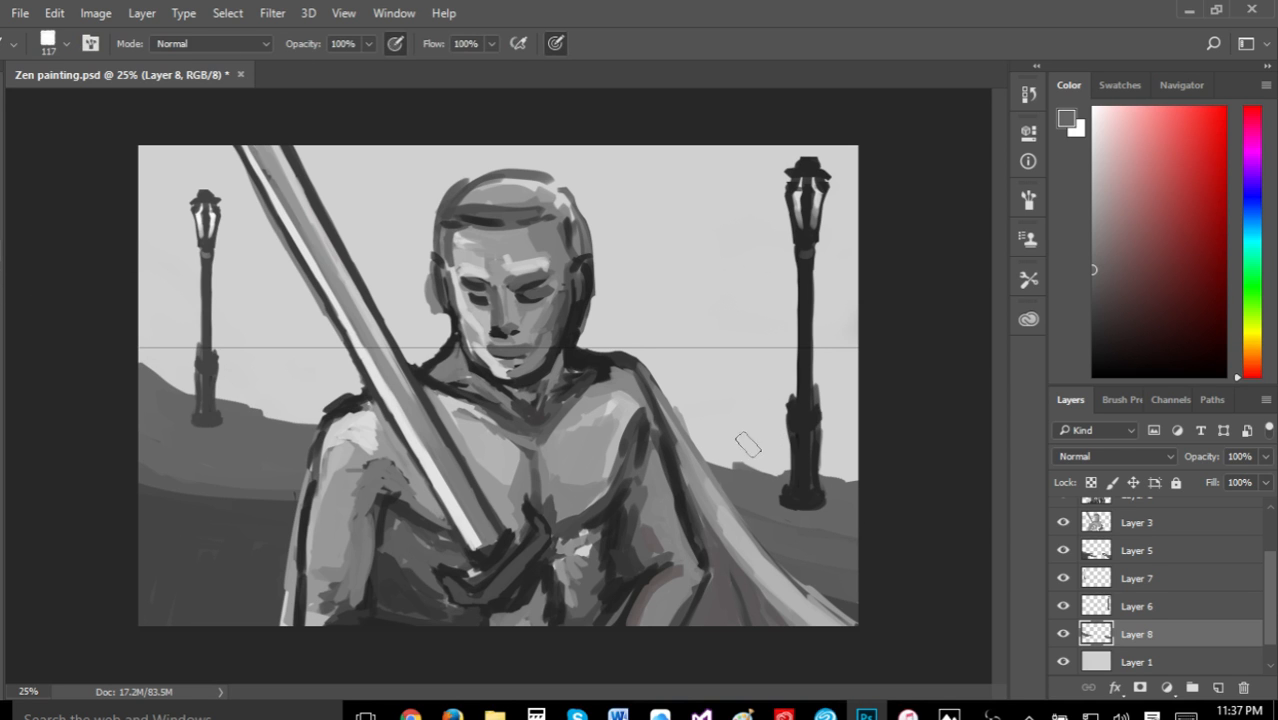
drag(718, 468, 690, 450)
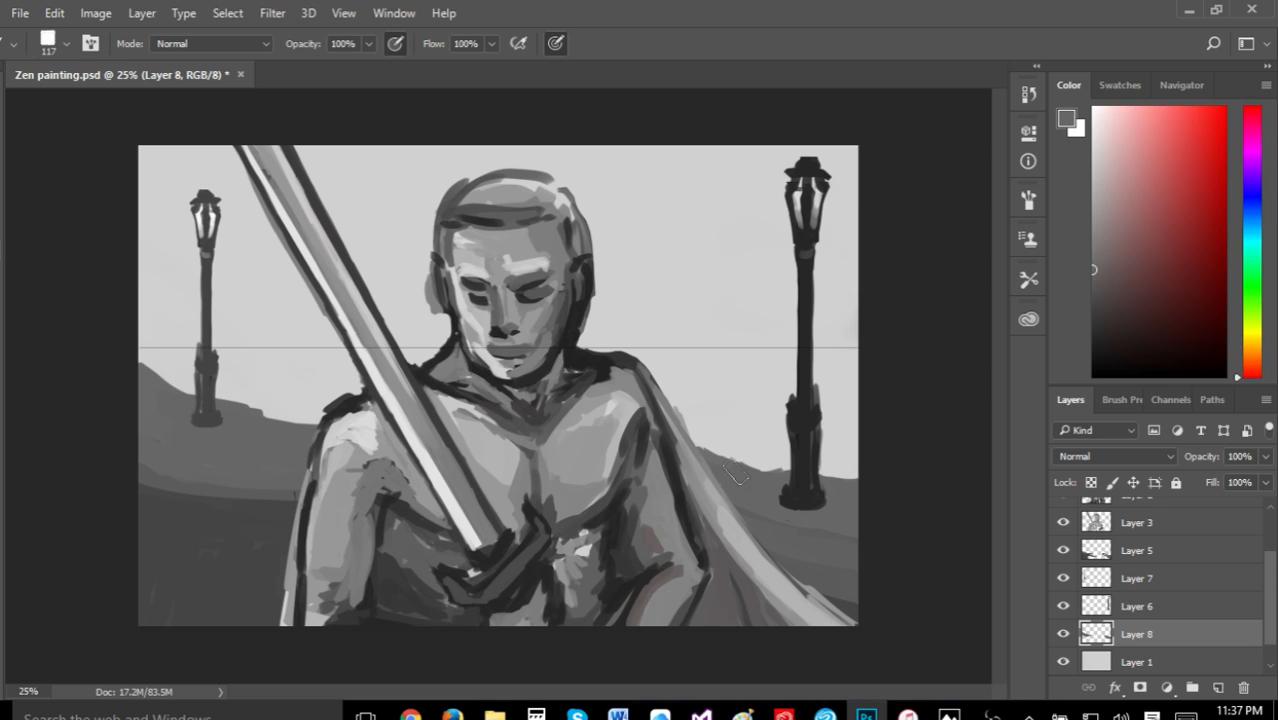
key(i)
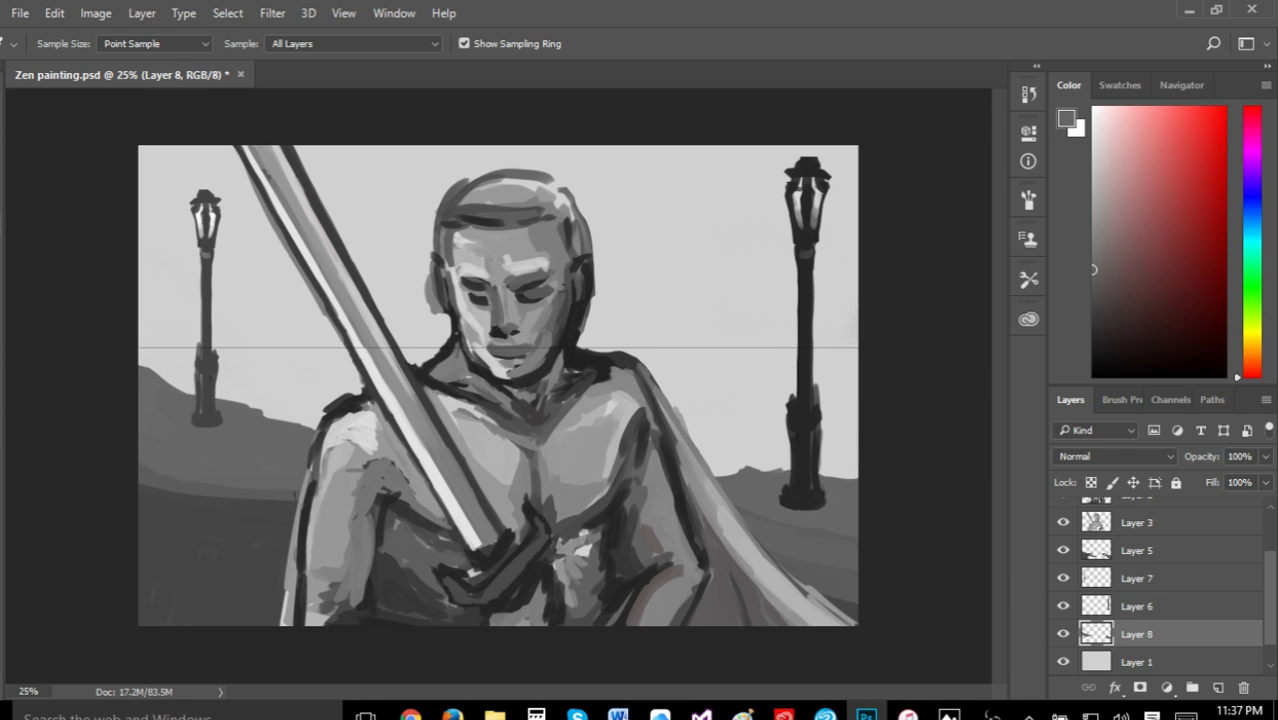
click(1094, 238)
key(b)
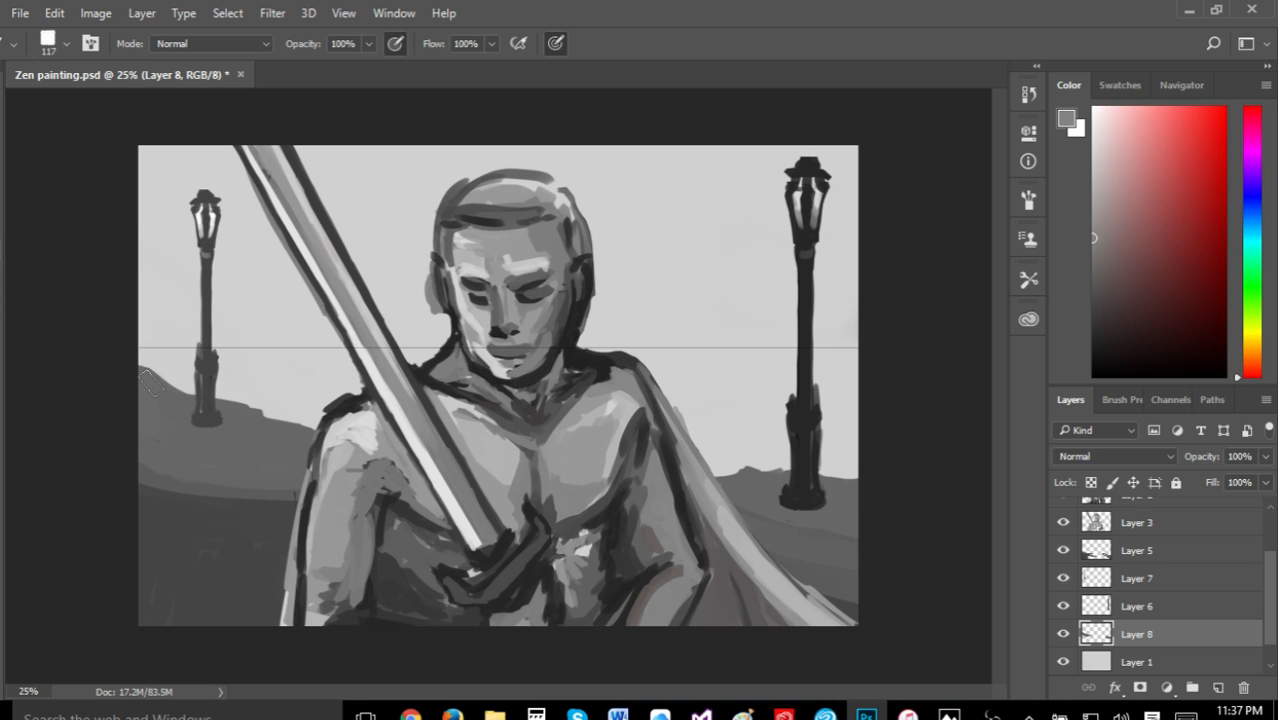
Lasso the ridge around the left street lamp's base on Layer 8 and raise its brightness by 23
key(l)
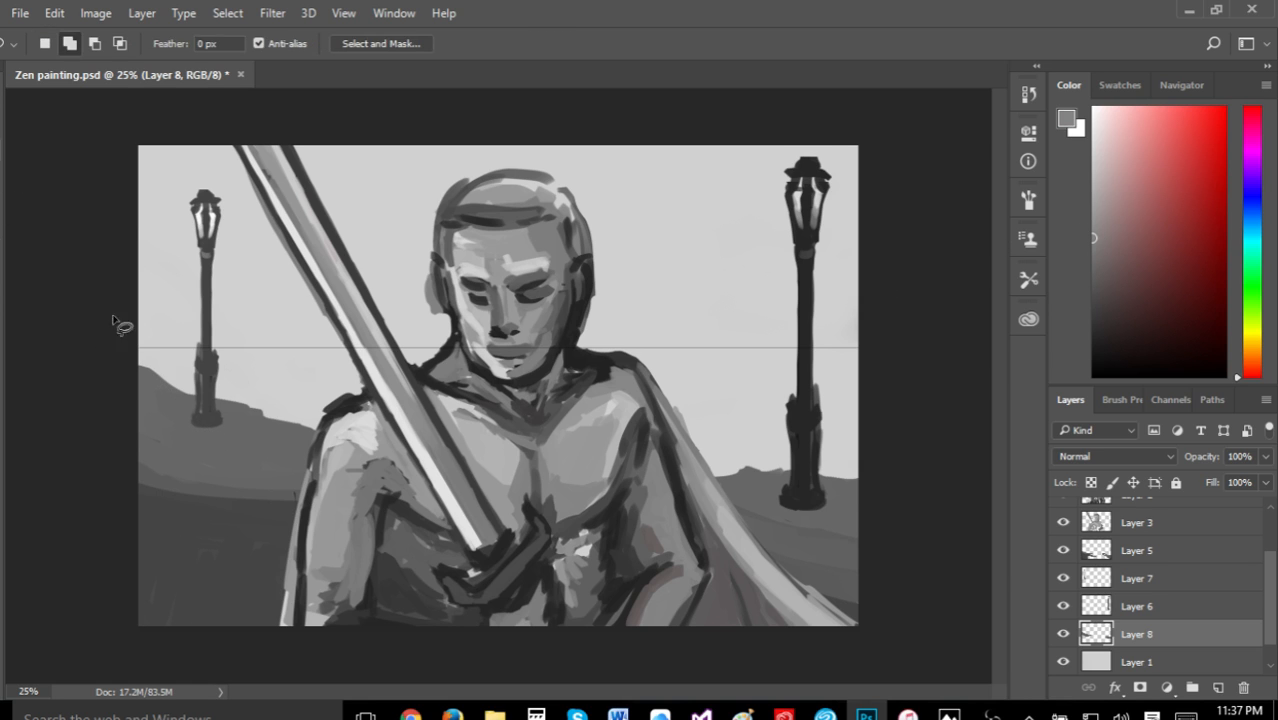
mouse_move(120, 318)
mouse_down()
mouse_move(417, 449)
mouse_move(160, 525)
mouse_move(125, 505)
mouse_up()
click(96, 13)
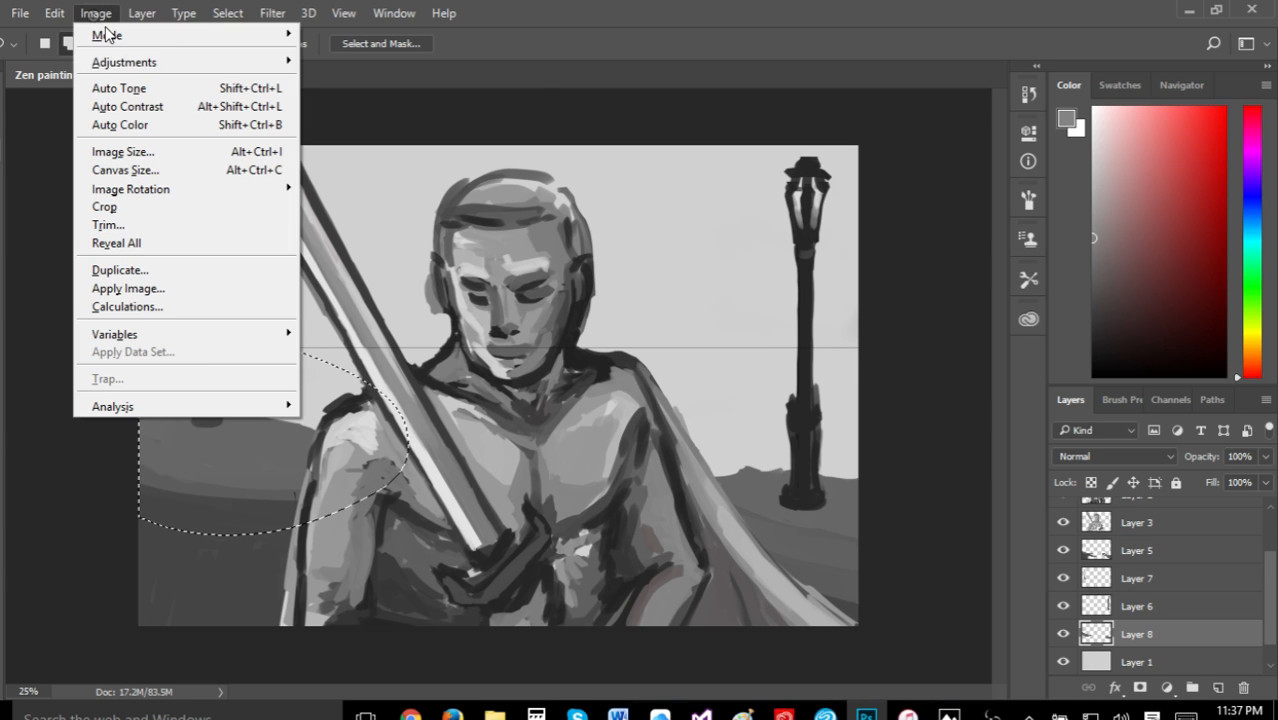
mouse_move(252, 64)
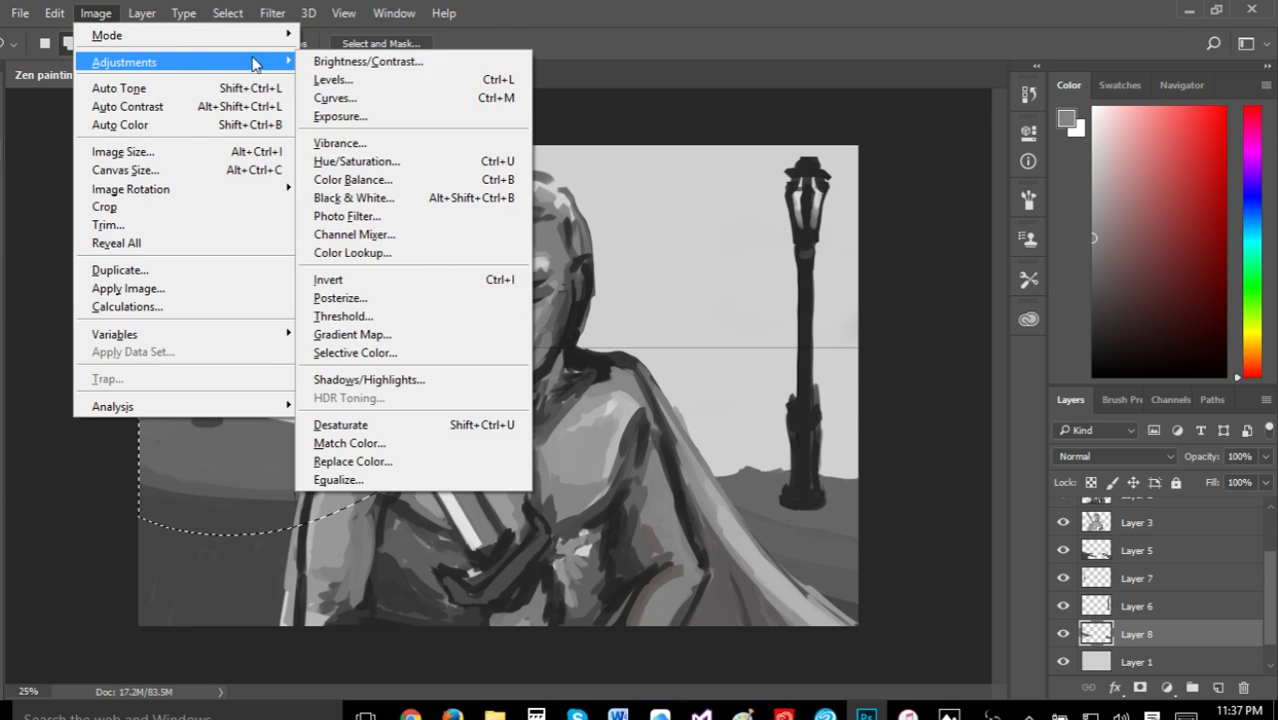
click(350, 61)
mouse_move(578, 234)
mouse_down()
mouse_move(552, 236)
mouse_move(586, 234)
mouse_up()
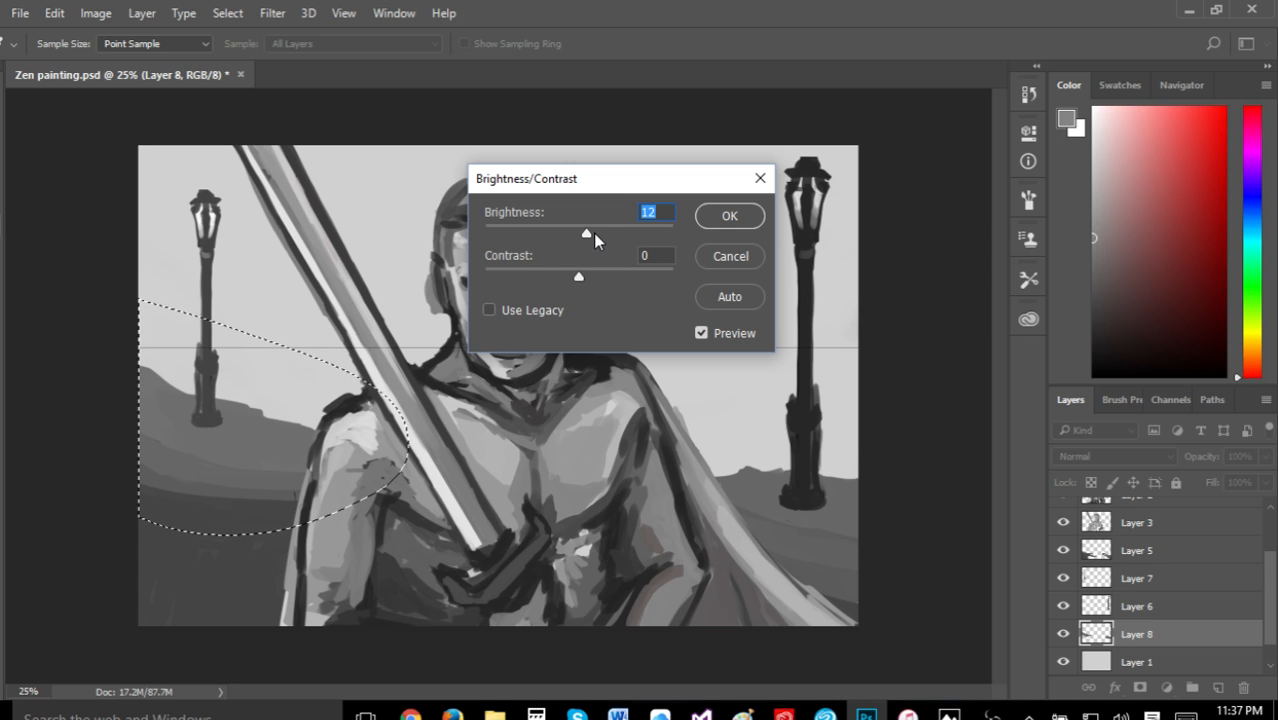
drag(593, 233, 598, 236)
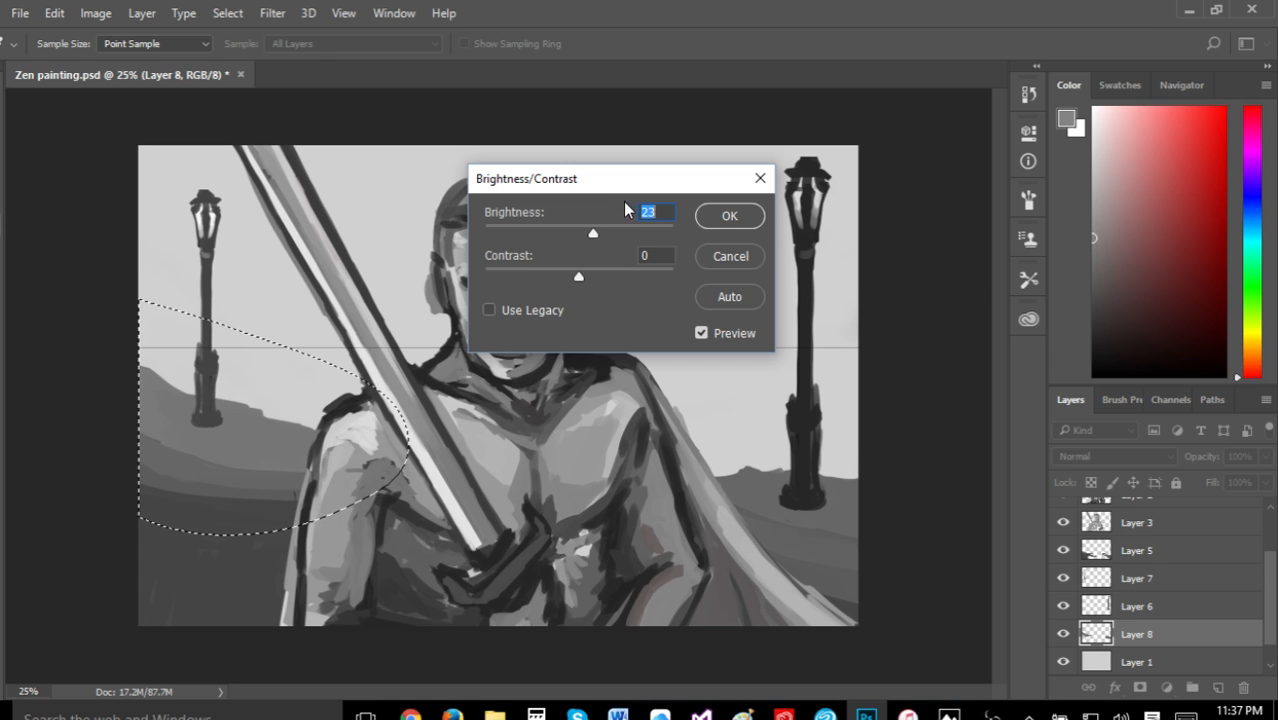
click(729, 216)
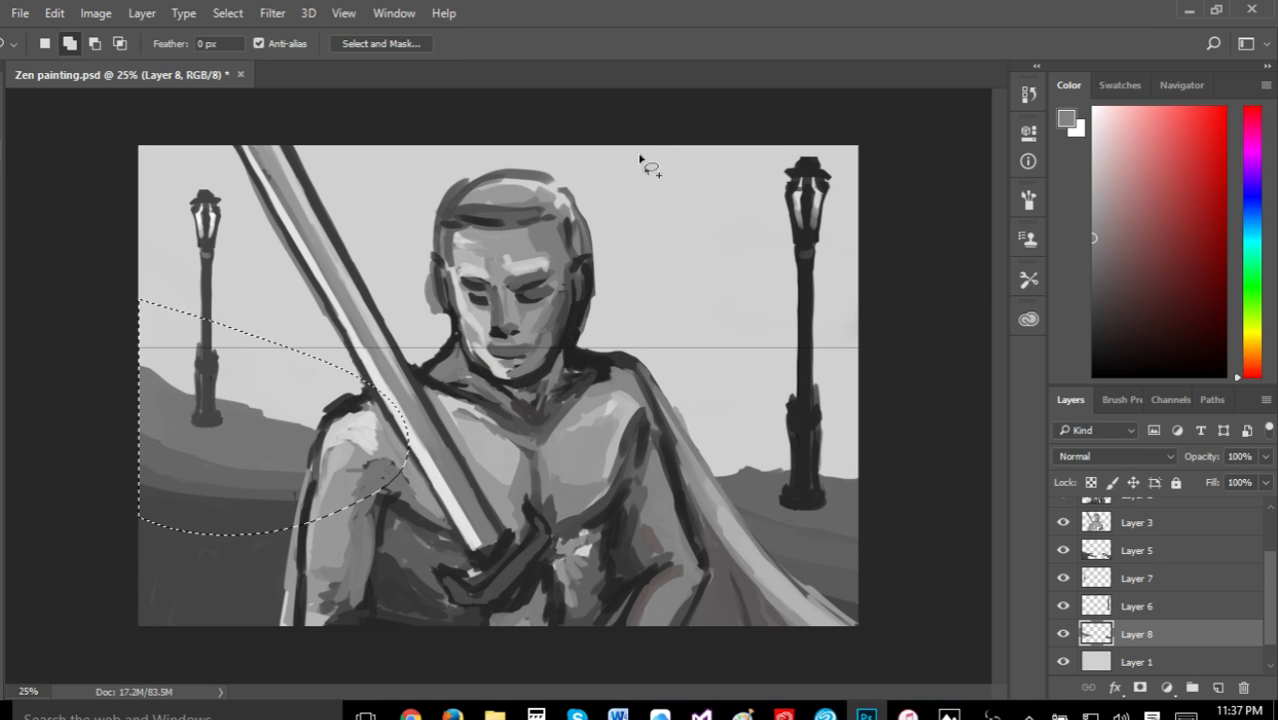
key(i)
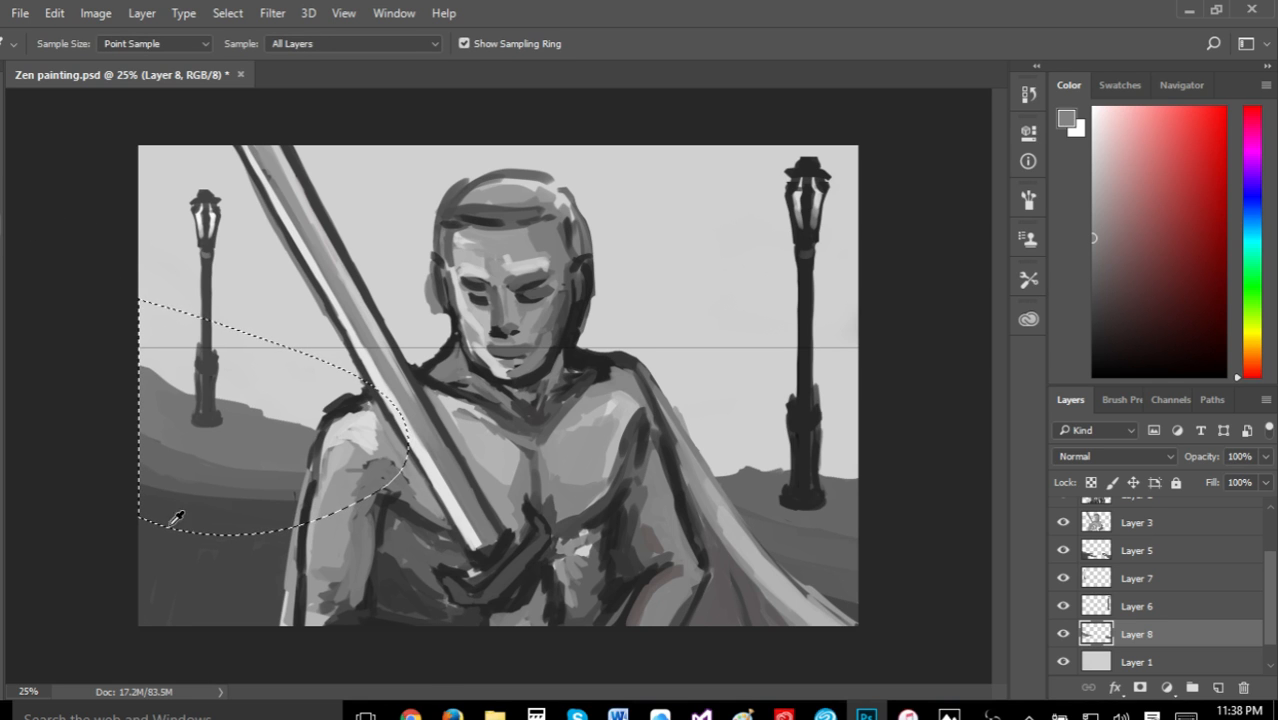
click(18, 345)
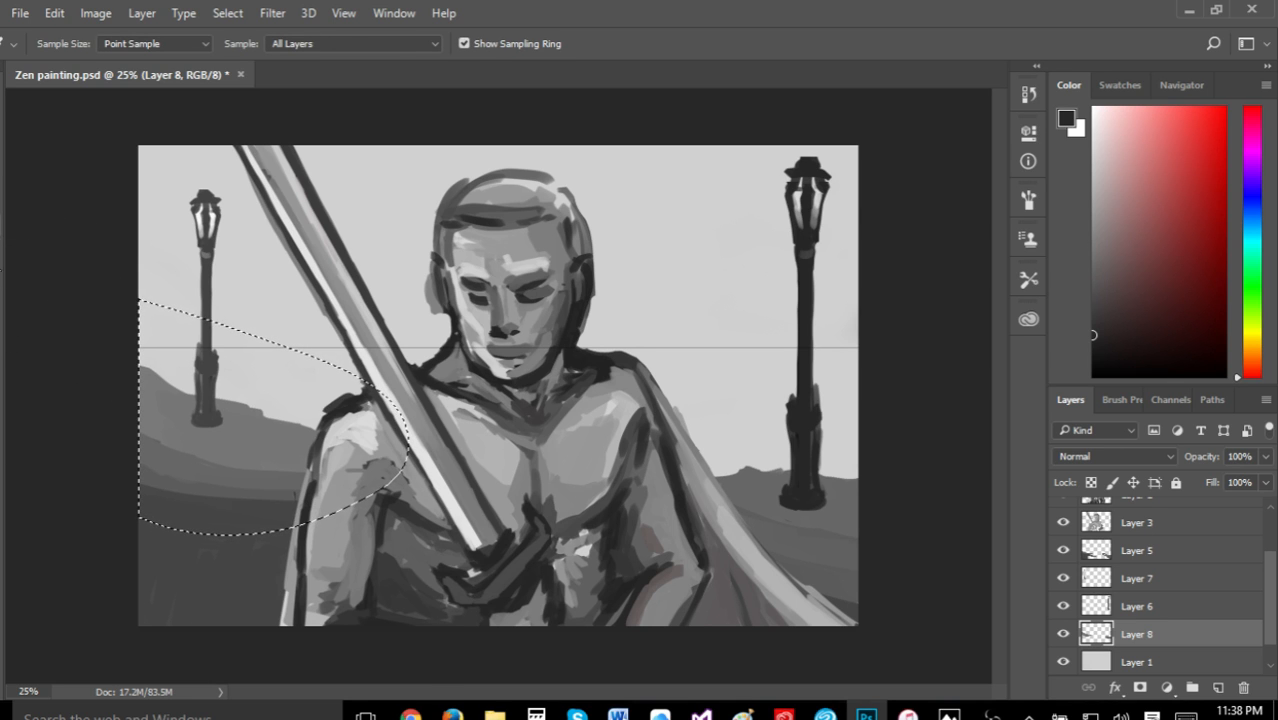
key(b)
key(i)
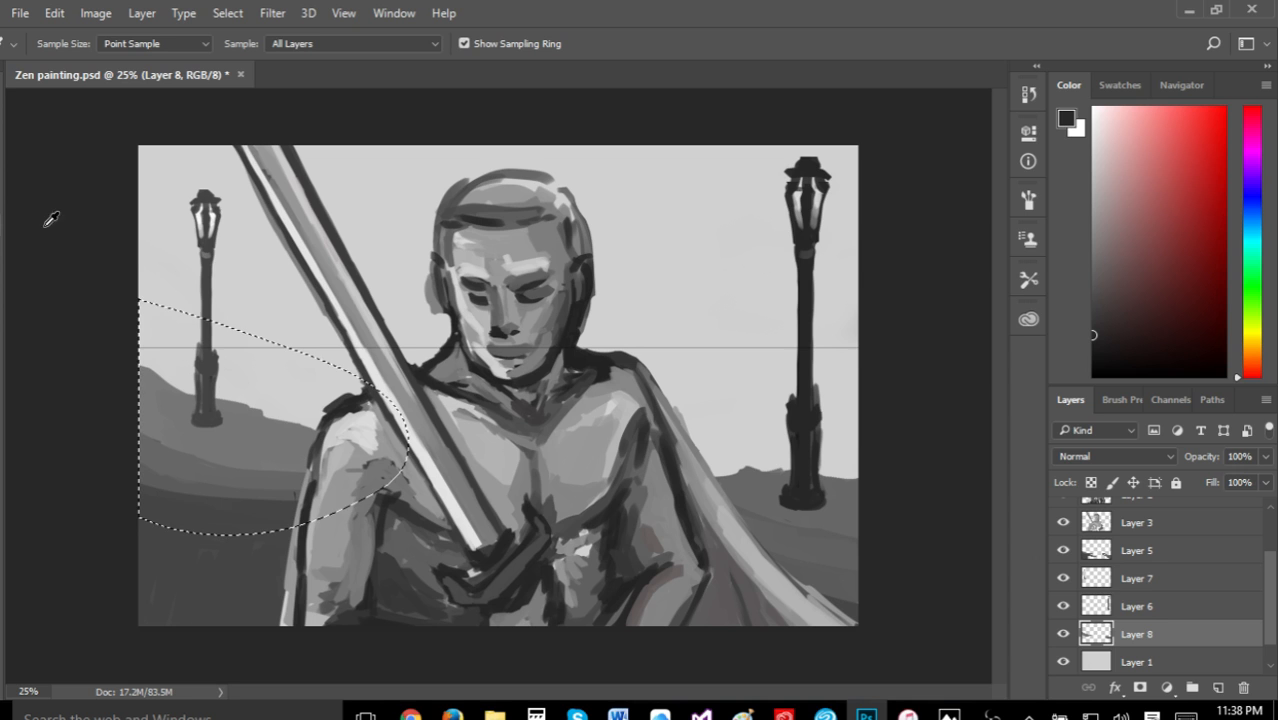
click(760, 484)
key(l)
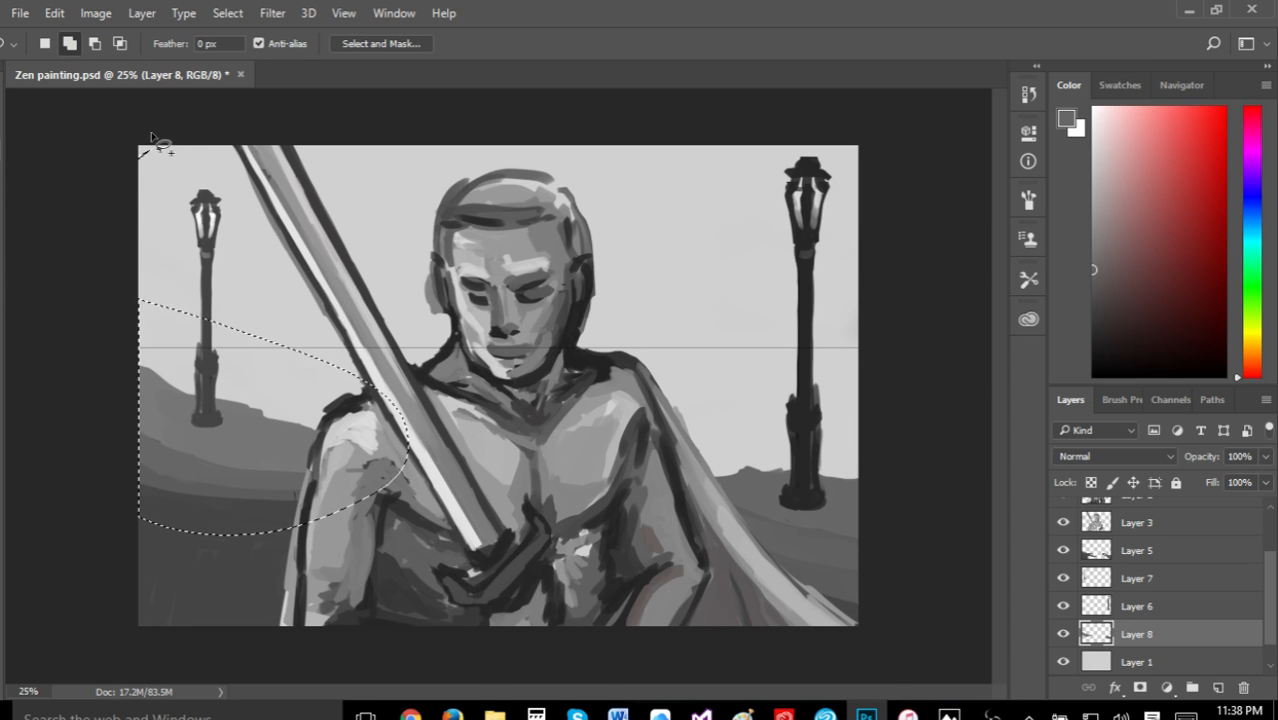
key(i)
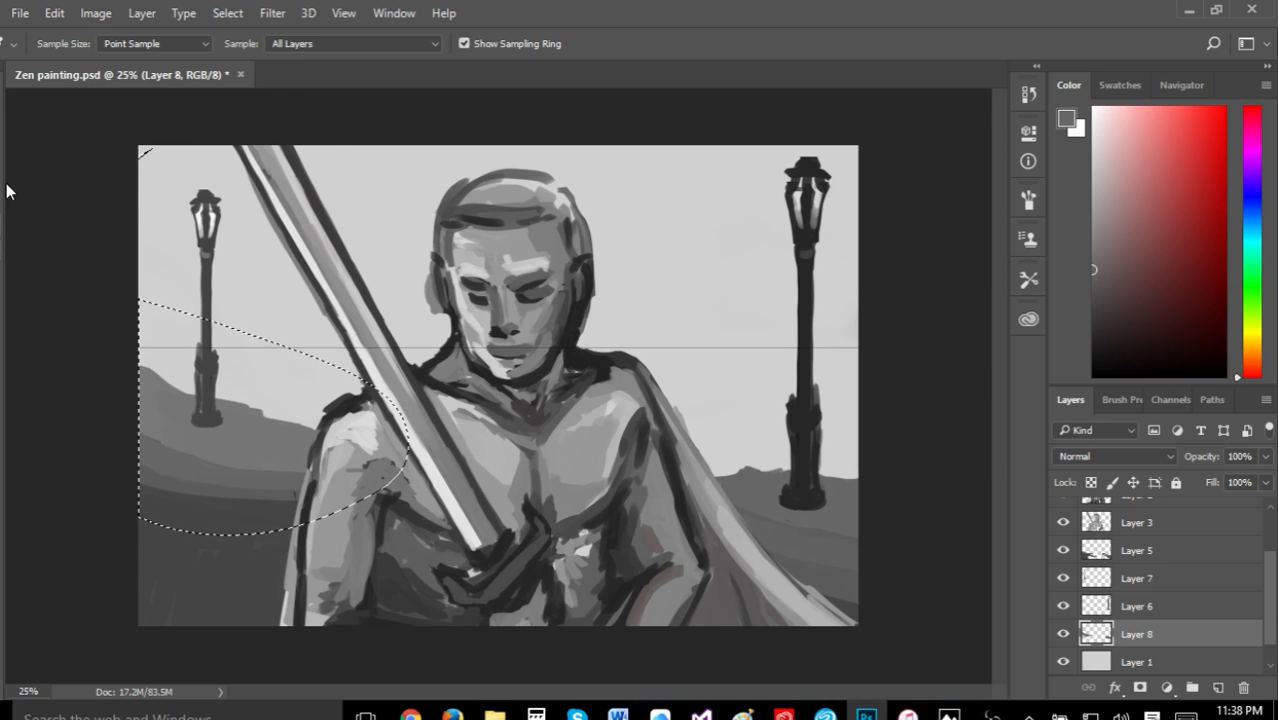
click(54, 14)
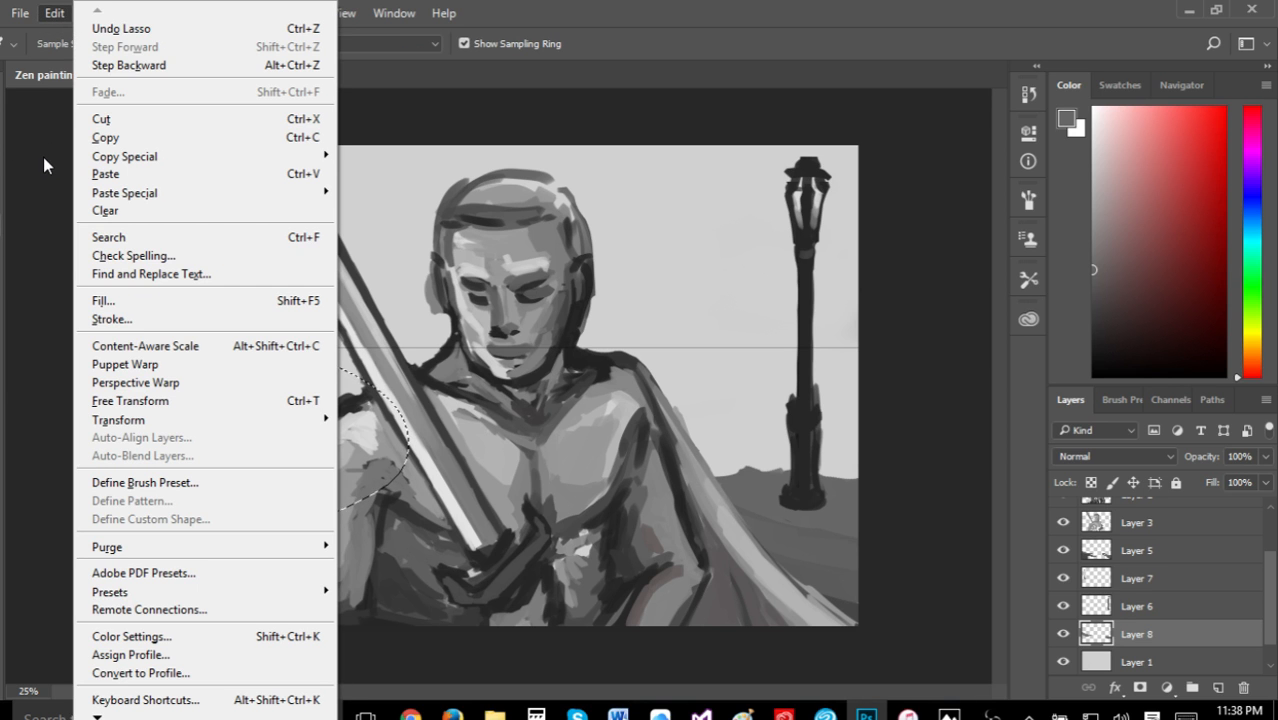
mouse_move(87, 14)
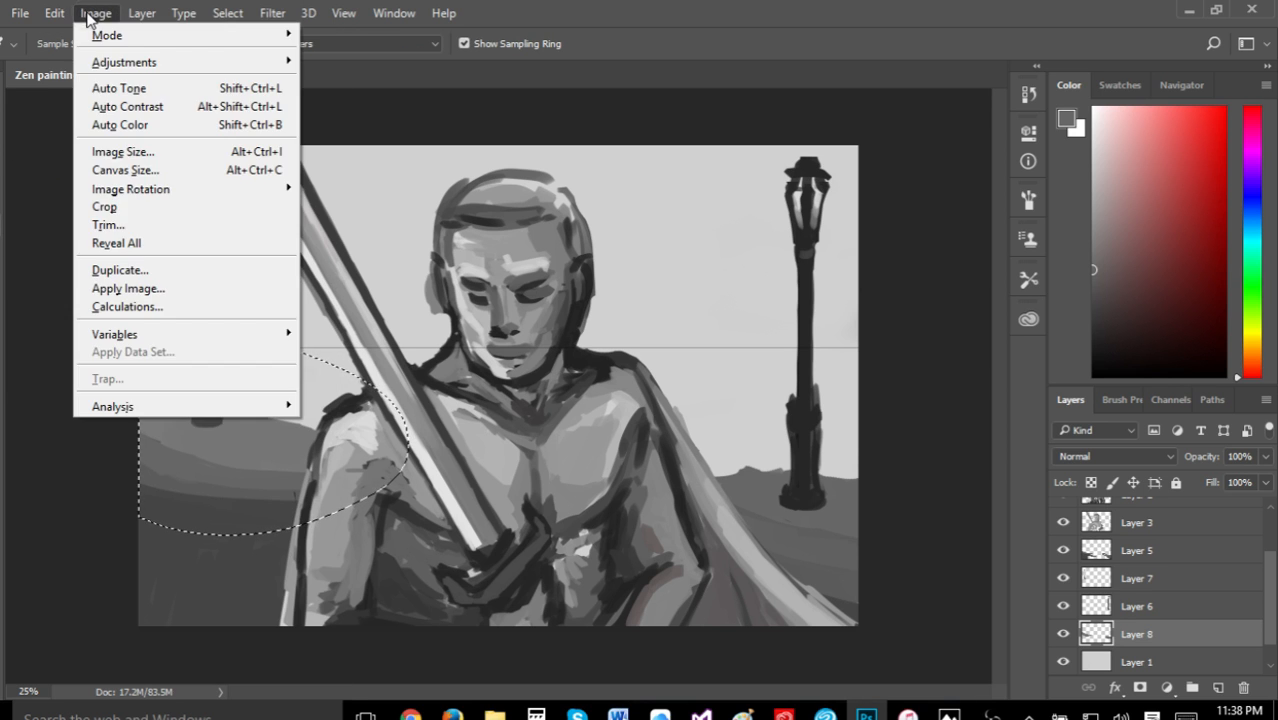
click(3, 108)
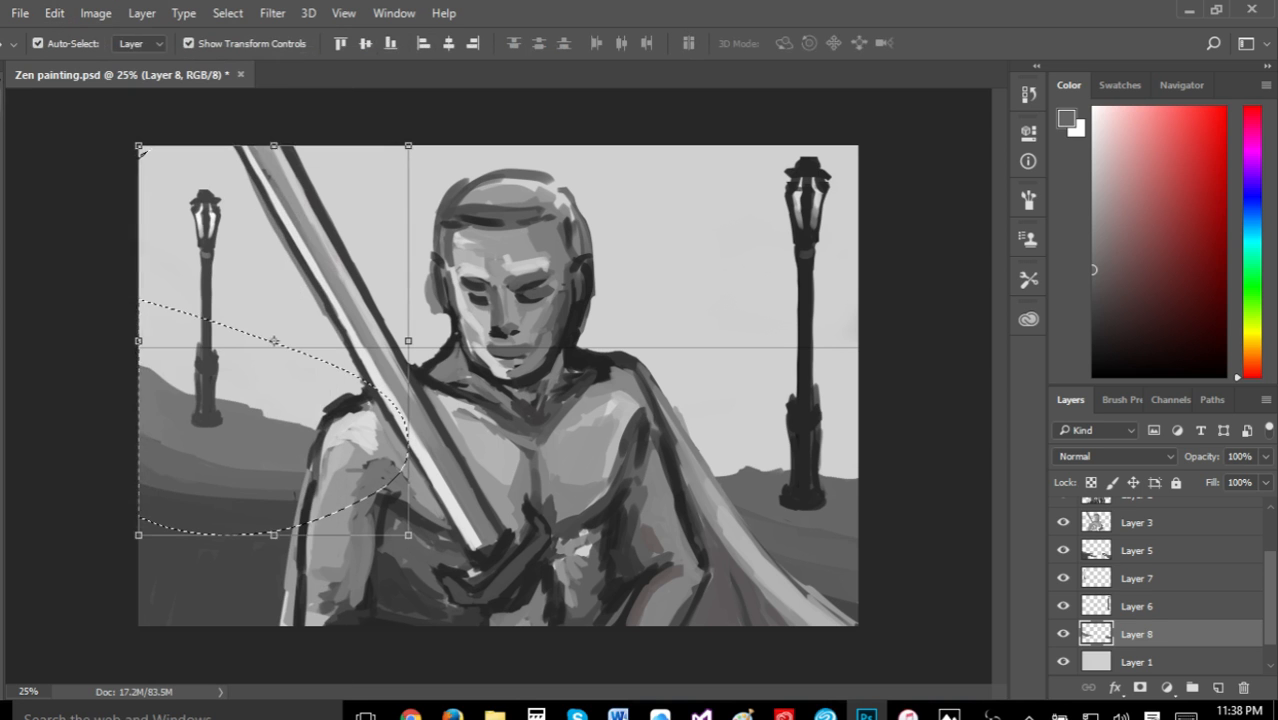
click(84, 136)
key(b)
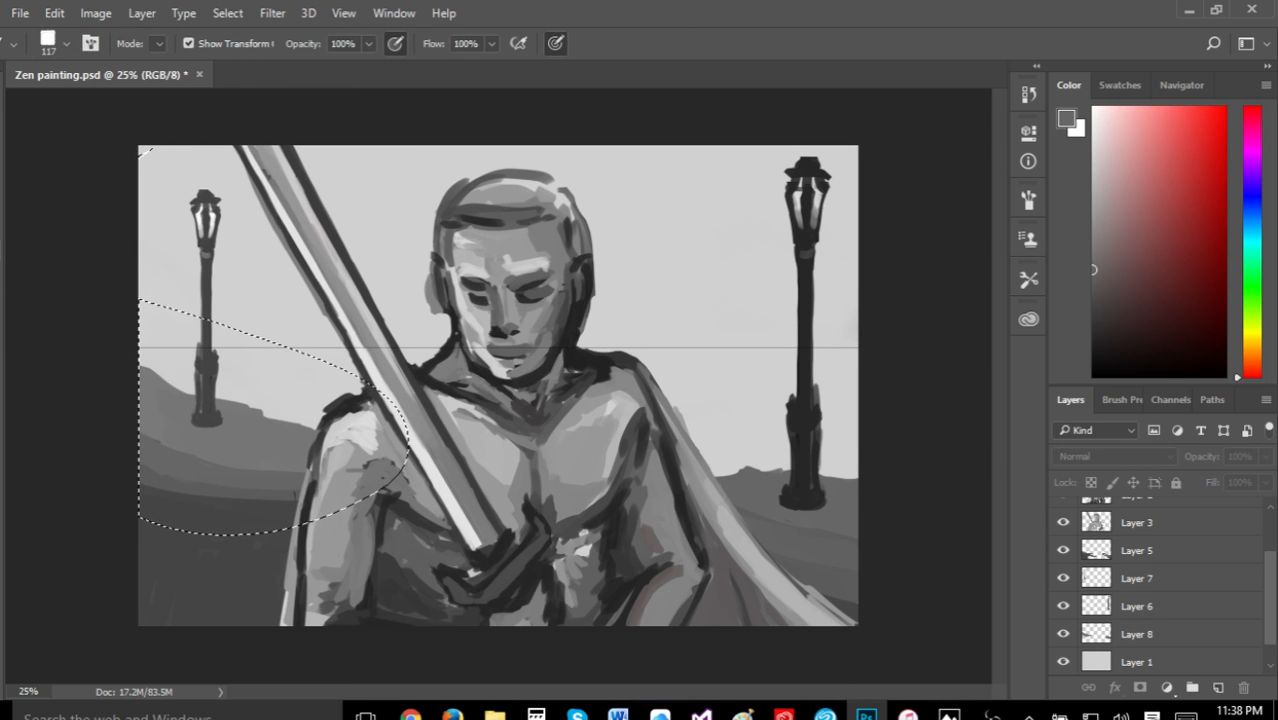
click(52, 241)
click(586, 286)
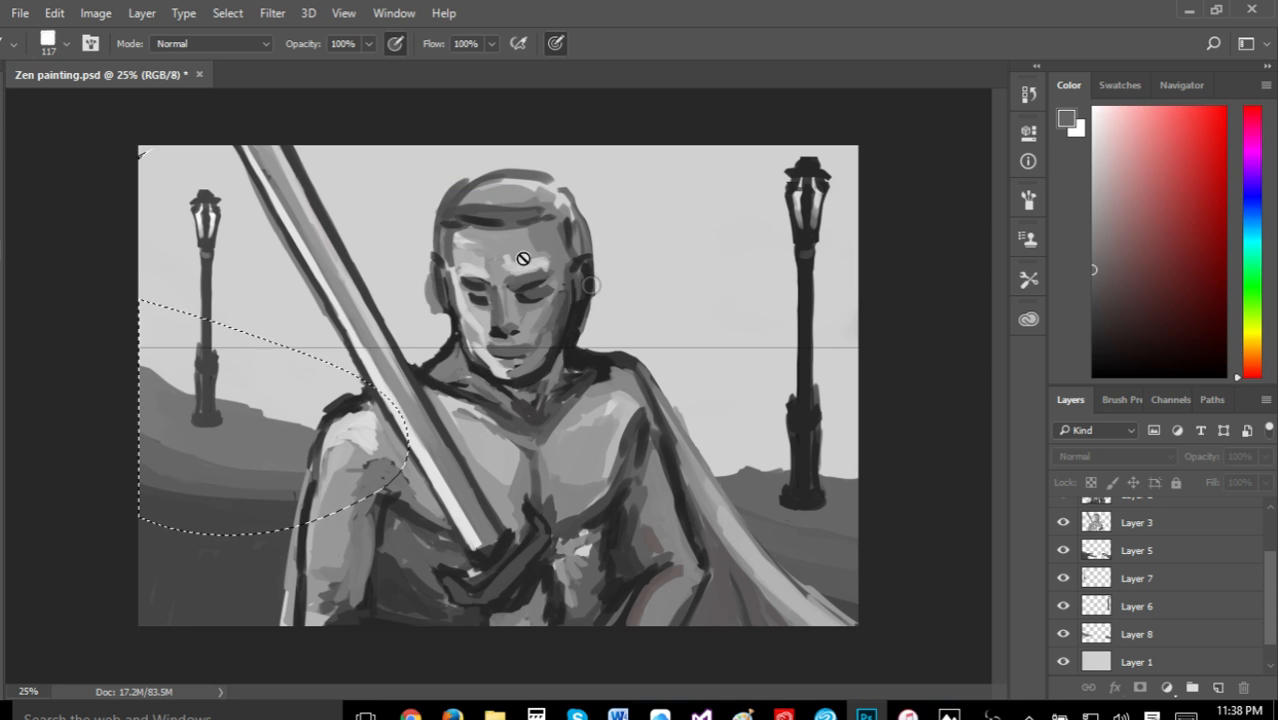
Make Layer 7 active and clear the remaining lasso selections from the canvas
key(l)
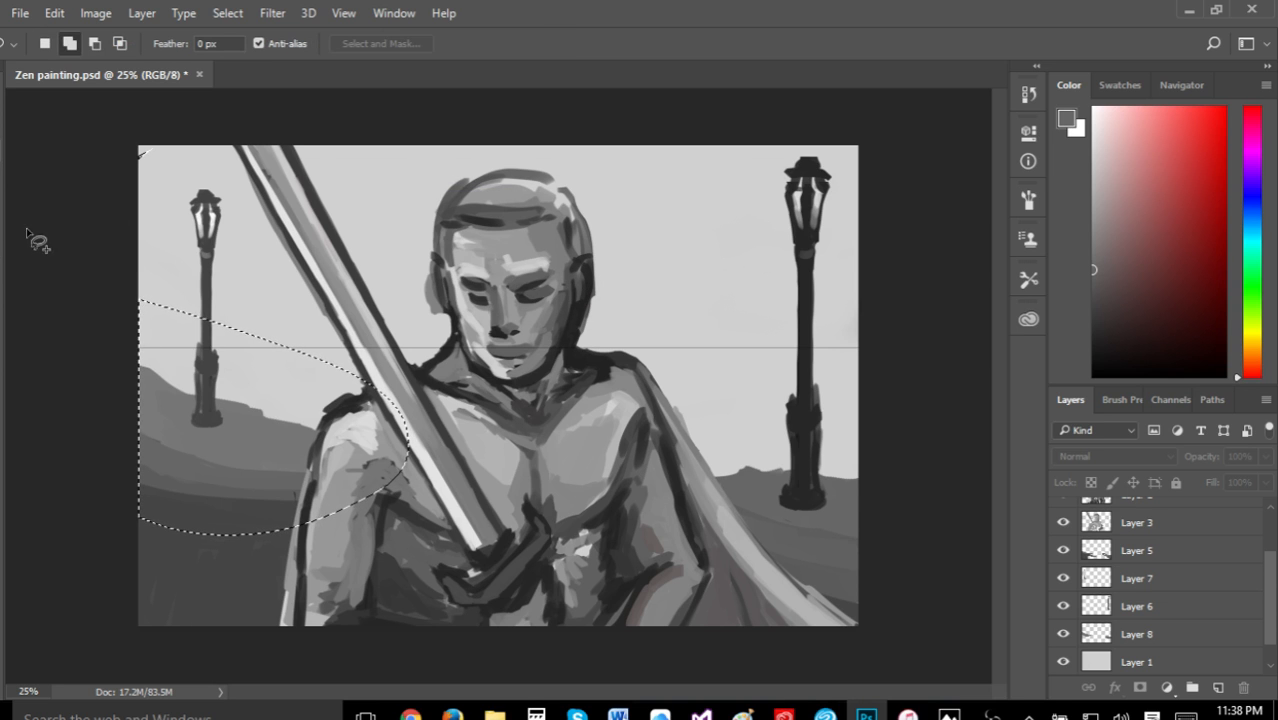
key(w)
click(143, 153)
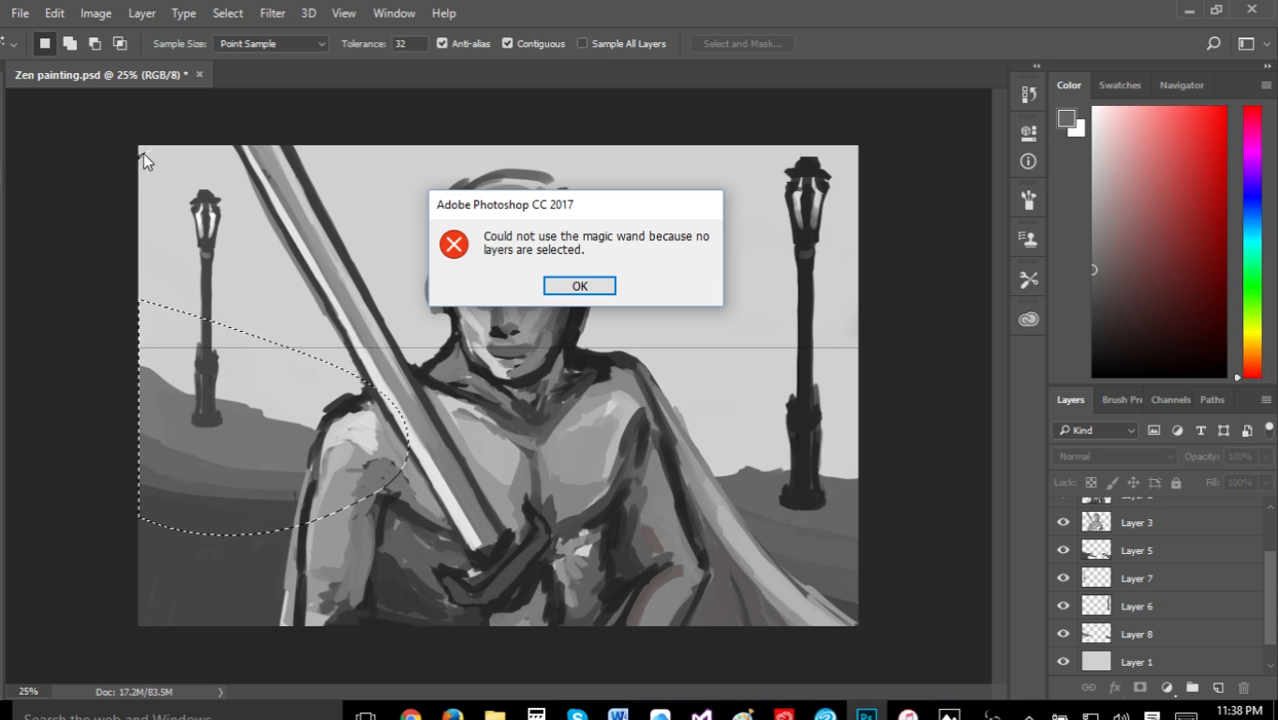
click(579, 286)
click(1115, 570)
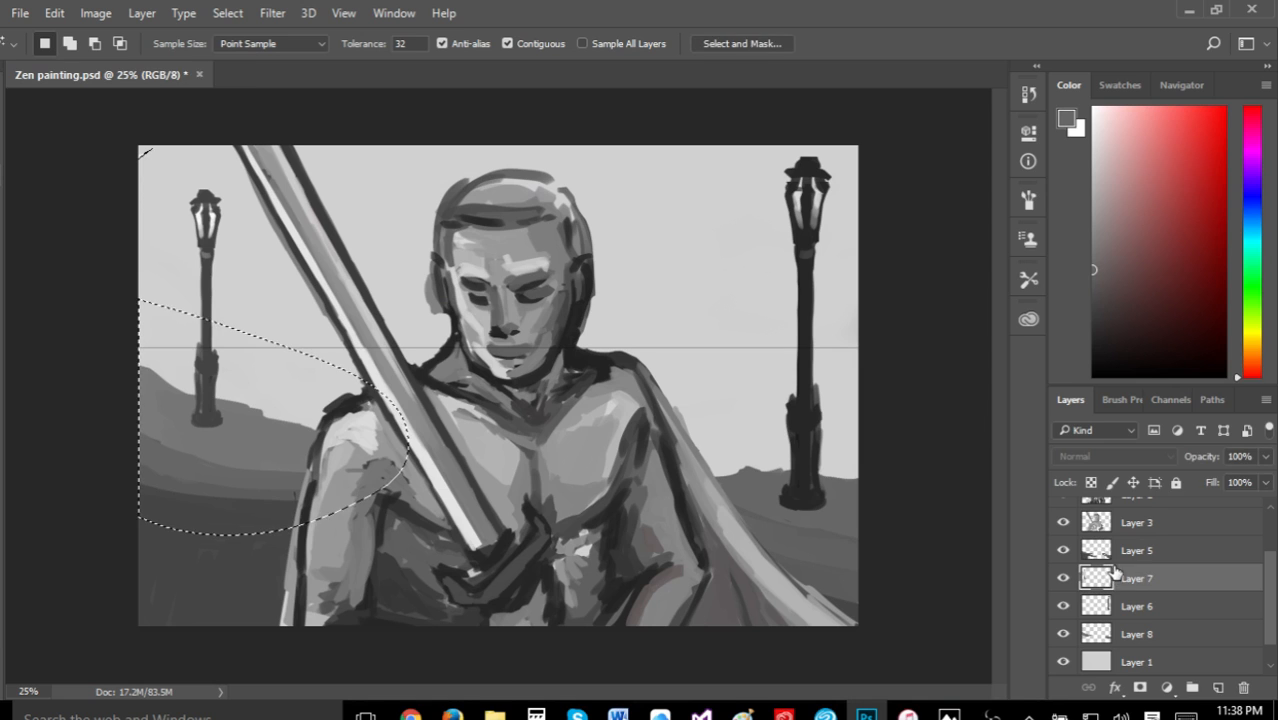
click(168, 152)
key(ctrl+d)
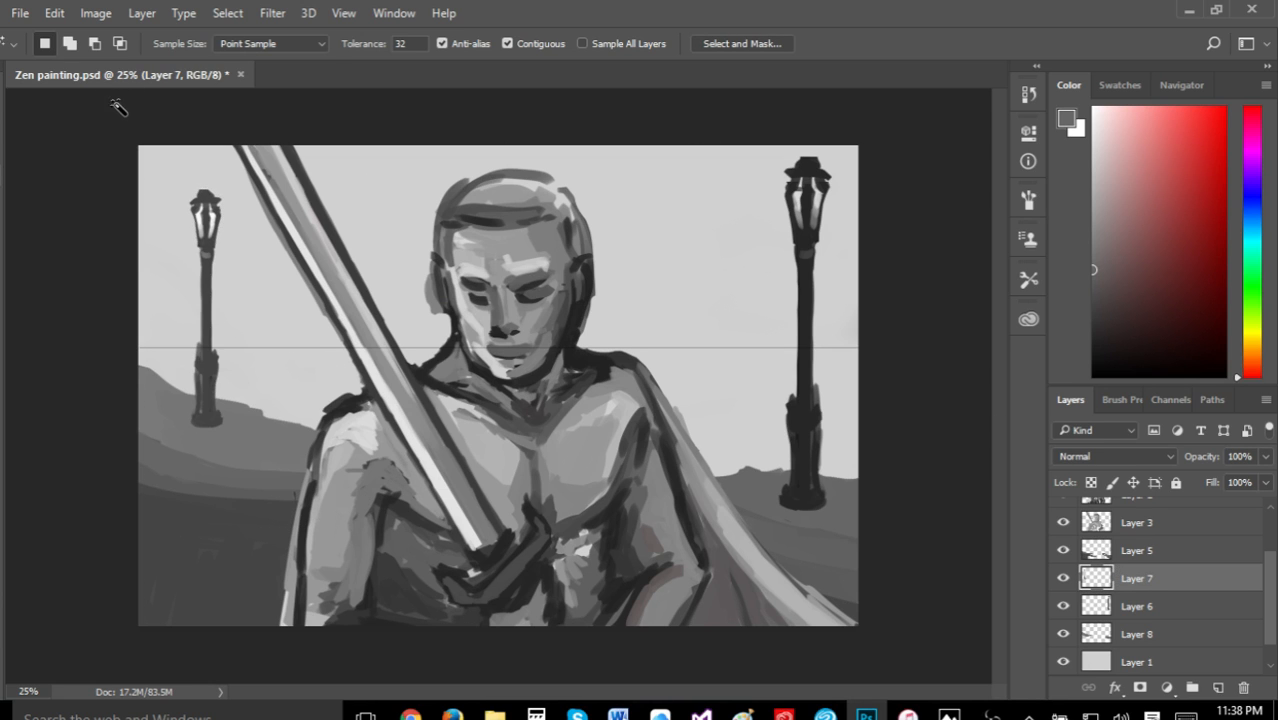
Sample the ridge grey beside the right street lamp, set the brush size to 136 px, and undo the ridge stroke made on Layer 7
click(2, 101)
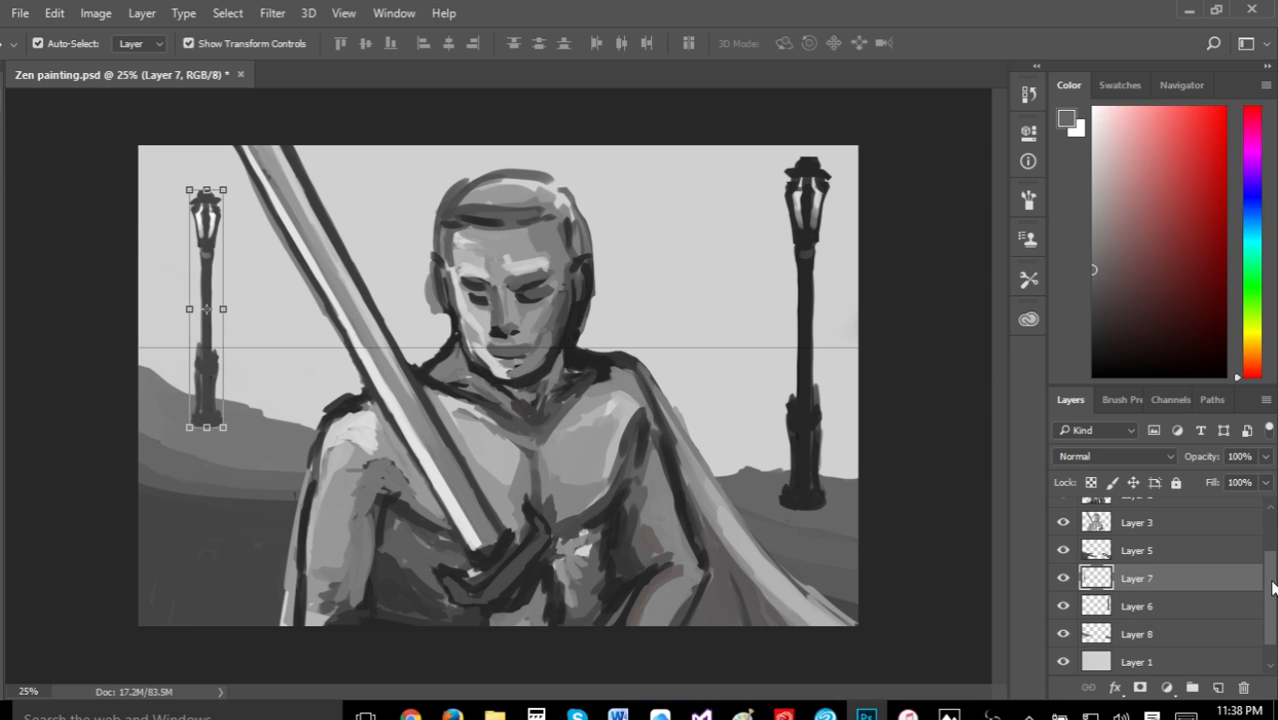
mouse_move(1272, 588)
mouse_down()
mouse_move(1270, 538)
mouse_move(1267, 603)
mouse_up()
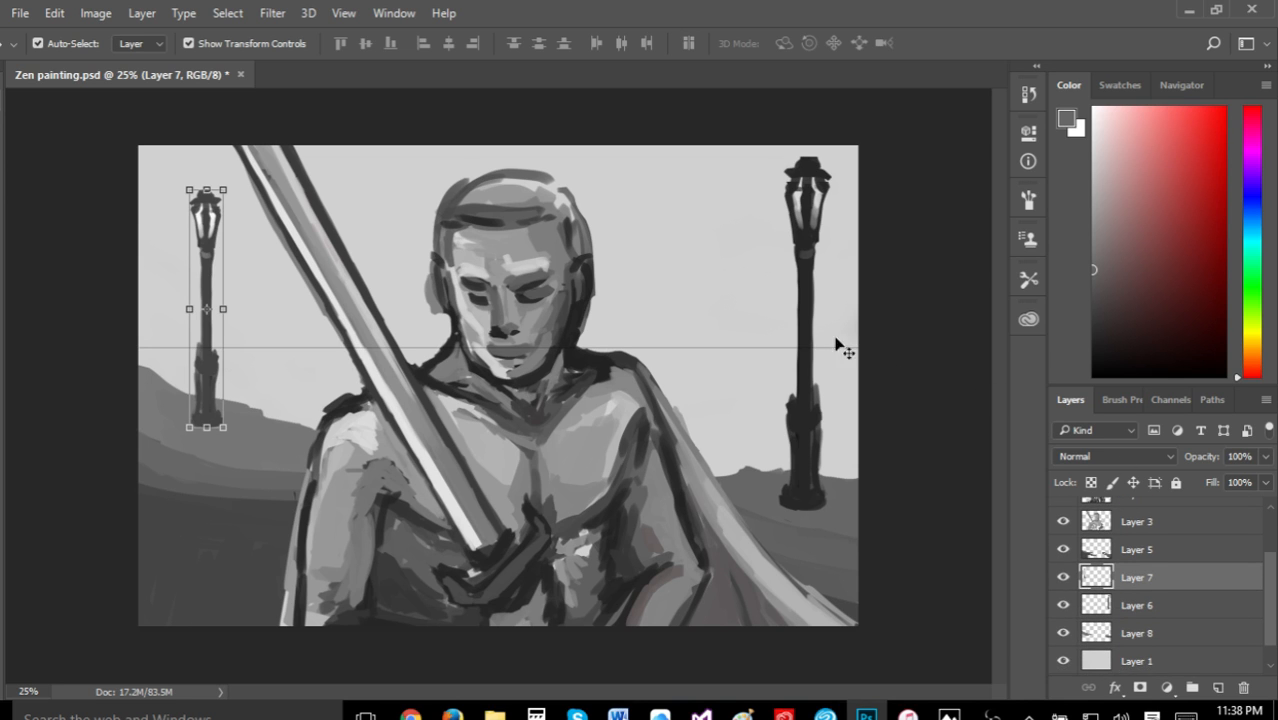
key(i)
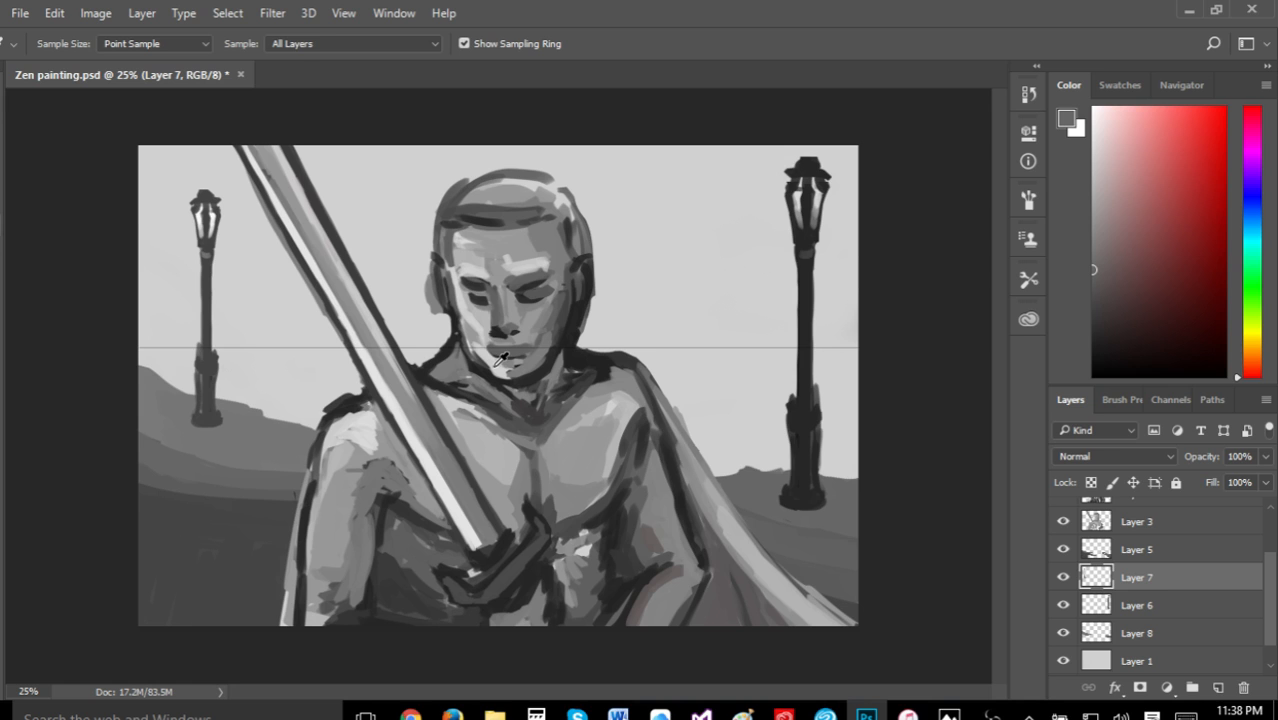
click(766, 496)
key(b)
click(66, 43)
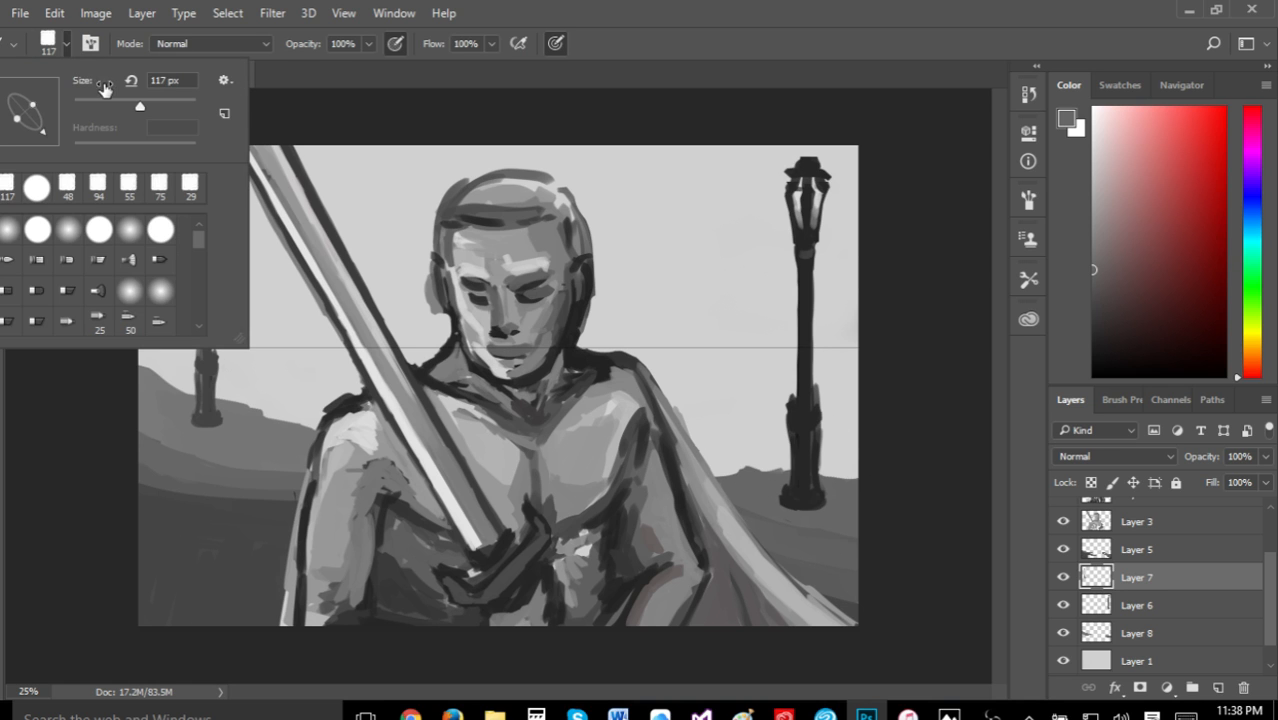
click(10, 395)
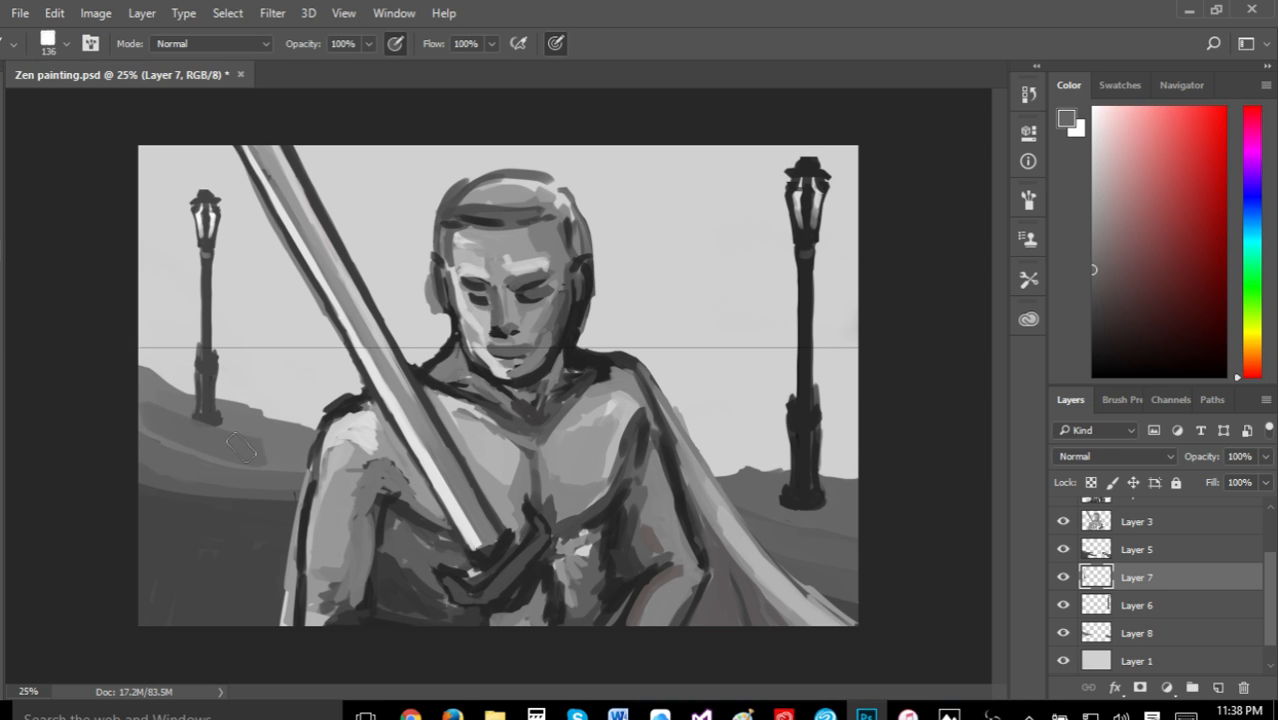
click(54, 13)
click(90, 28)
On Layer 8, darken the left ridge below the street lamp and paint lighter grey highlights along the upper edges of both ridges
click(1135, 636)
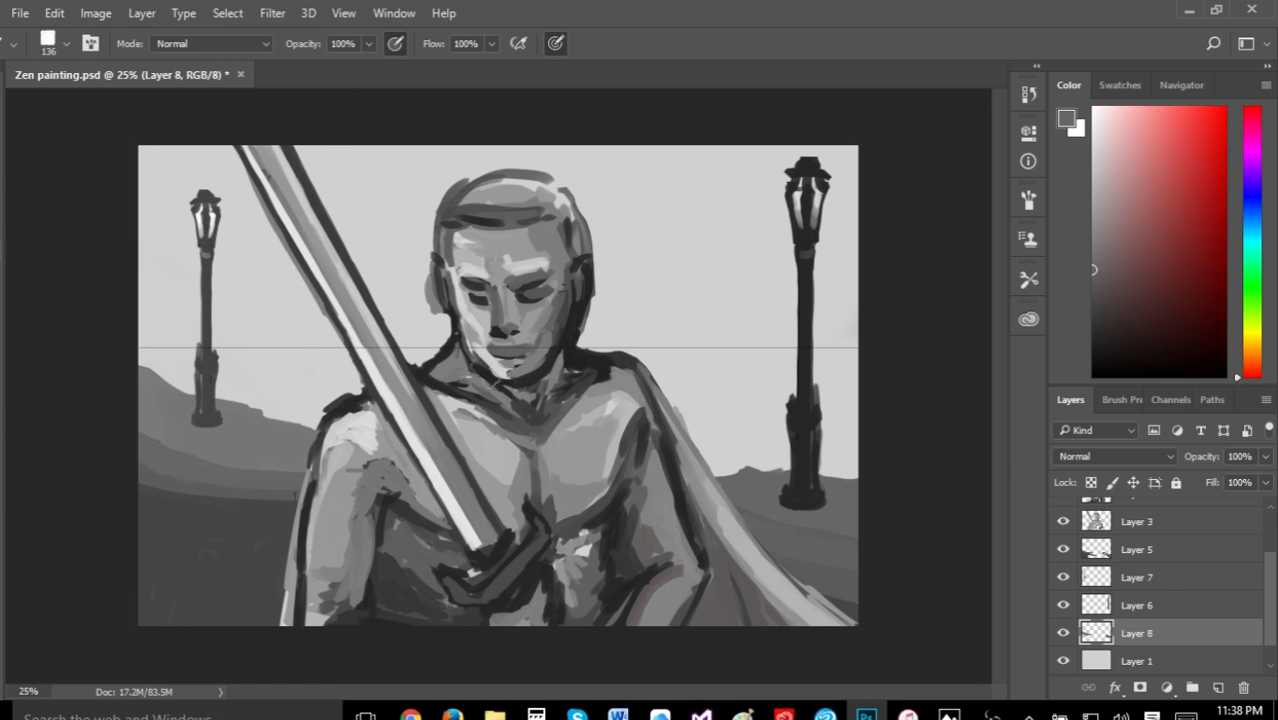
mouse_move(190, 428)
mouse_down()
mouse_move(265, 465)
mouse_move(251, 454)
mouse_move(287, 450)
mouse_move(272, 422)
mouse_up()
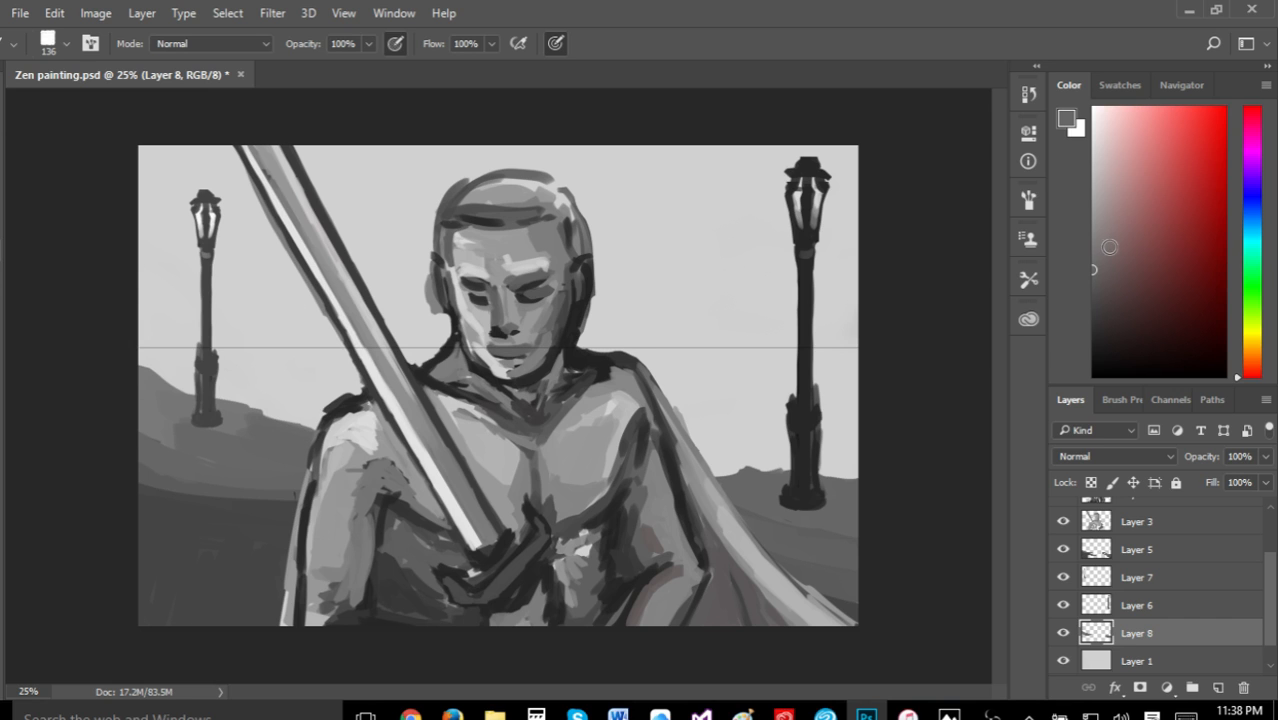
click(1093, 237)
mouse_move(163, 408)
mouse_down()
mouse_move(238, 432)
mouse_move(215, 410)
mouse_move(175, 408)
mouse_up()
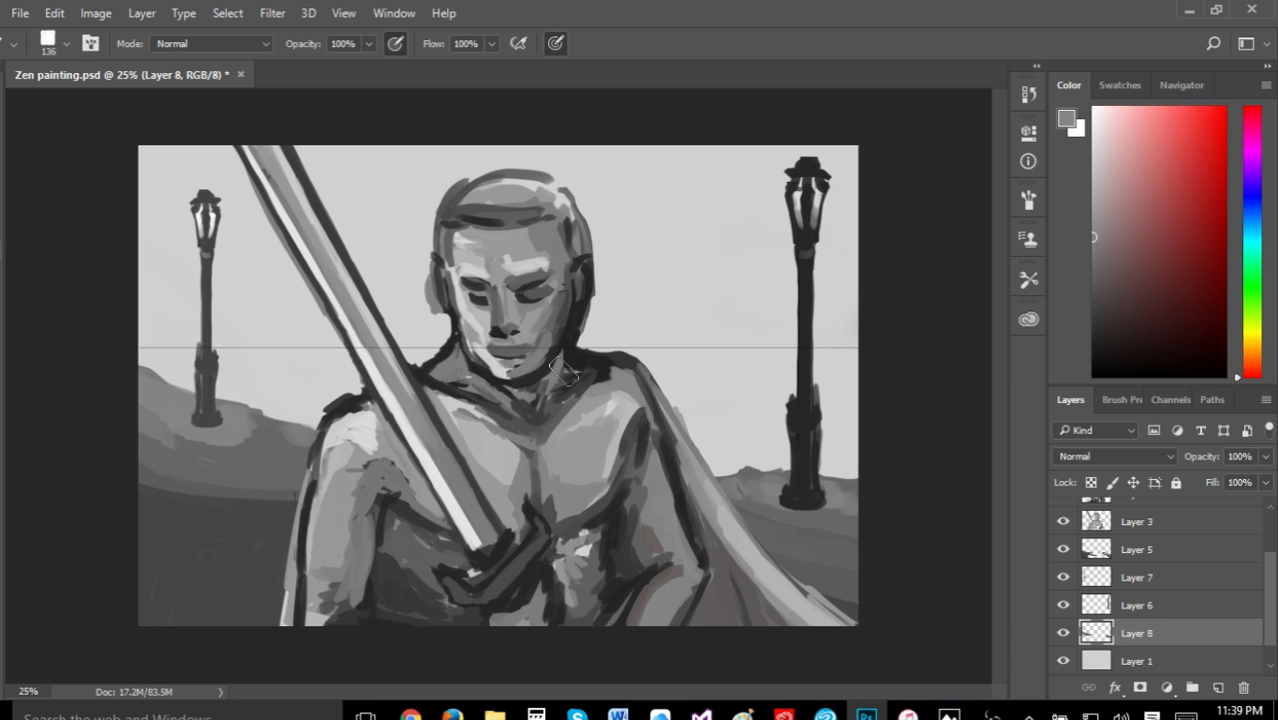
Rotate the left street lamp on Layer 7 by -0.78° and make Layer 8 active again
click(1136, 606)
key(v)
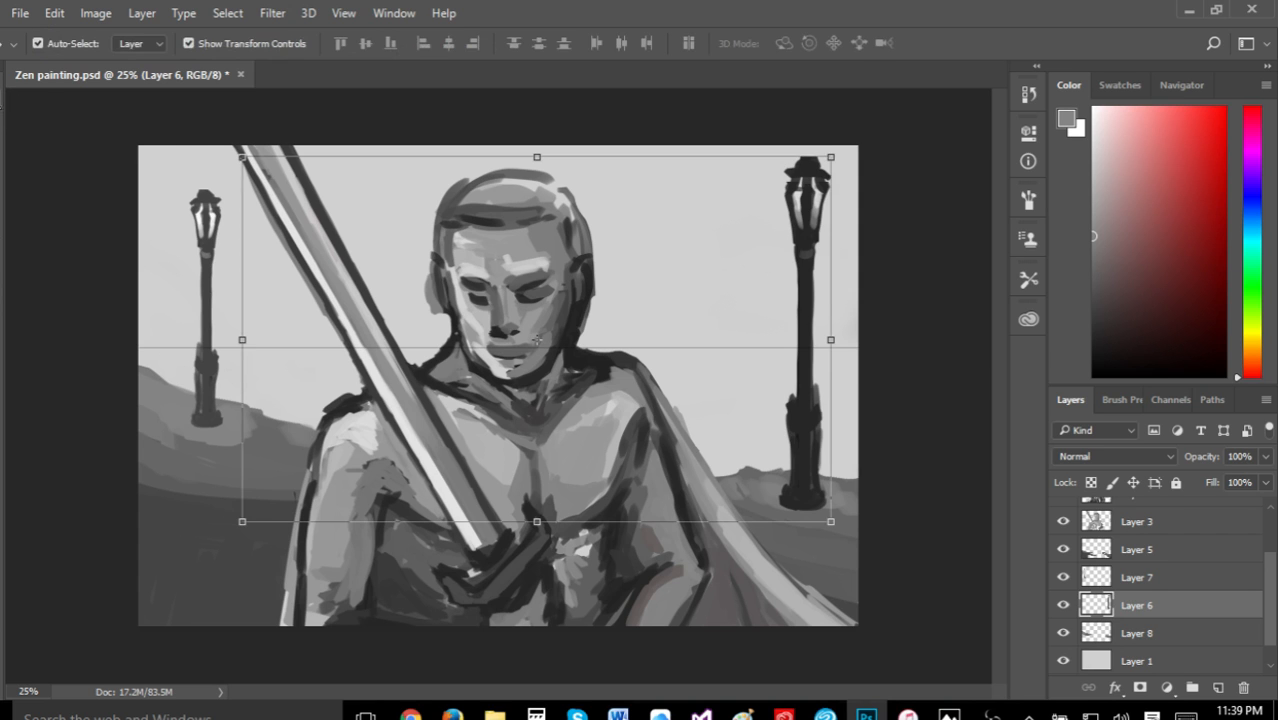
click(1143, 581)
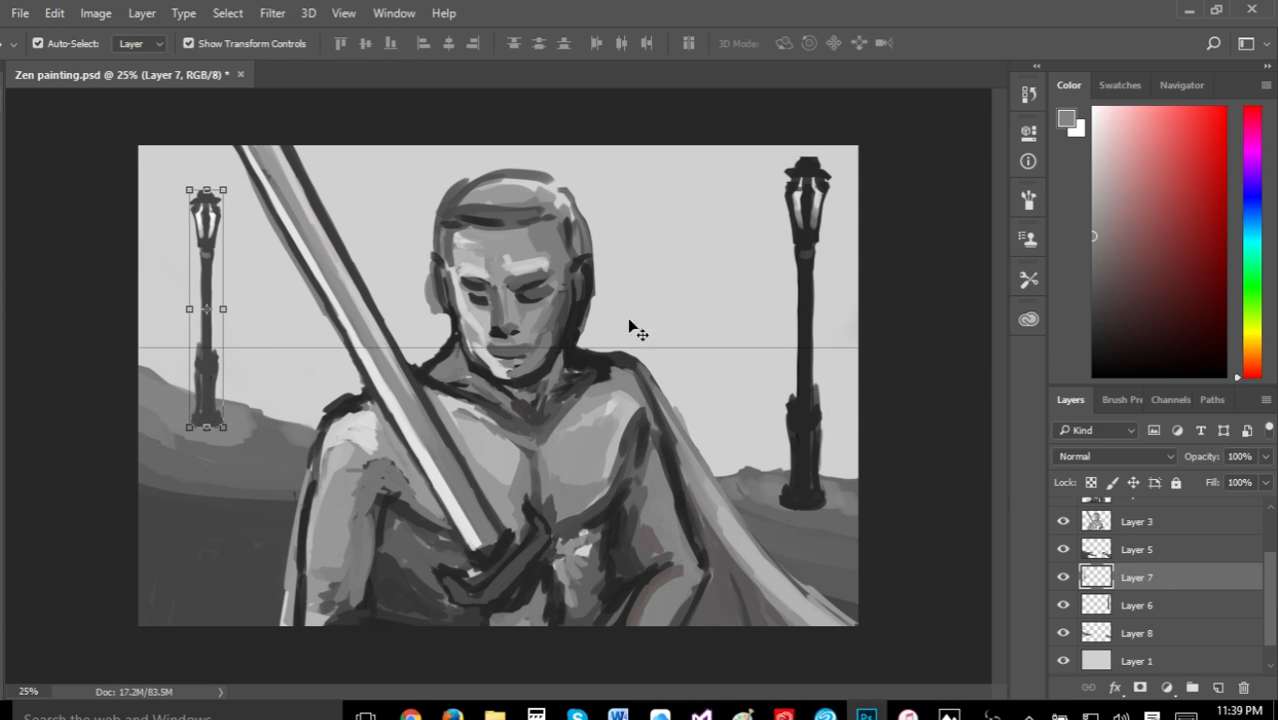
drag(212, 171, 214, 168)
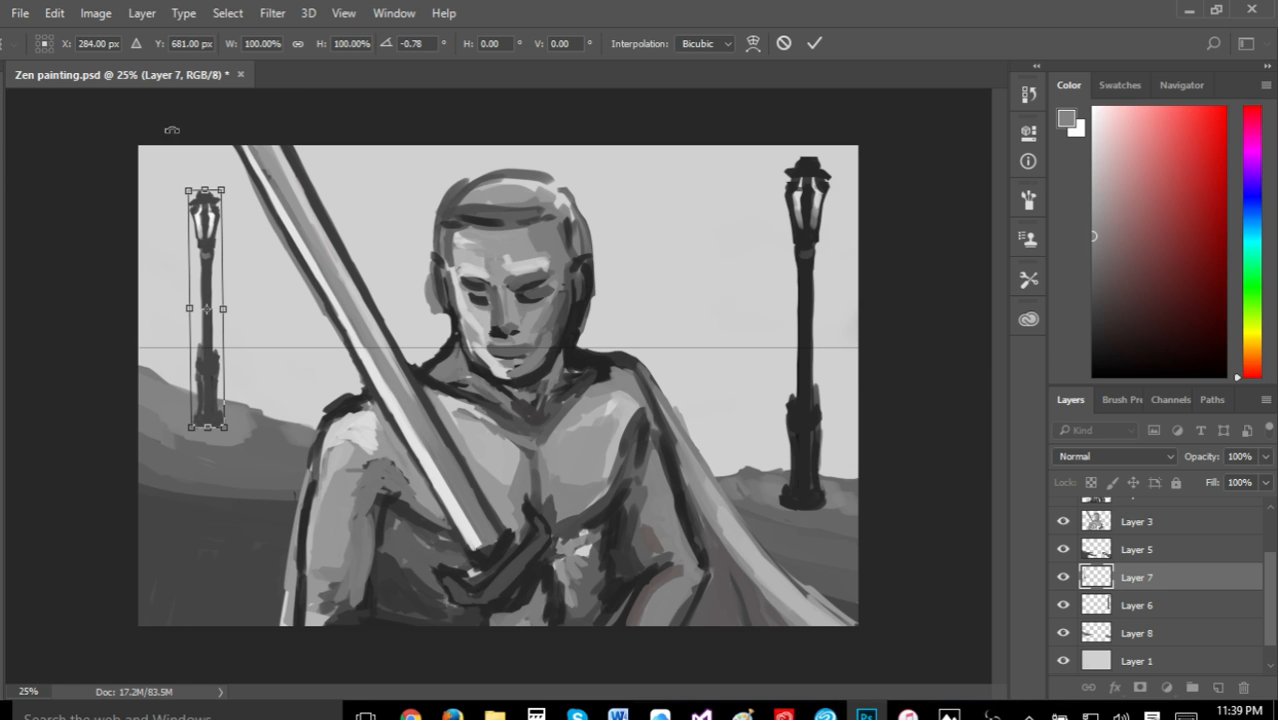
click(3, 96)
click(530, 289)
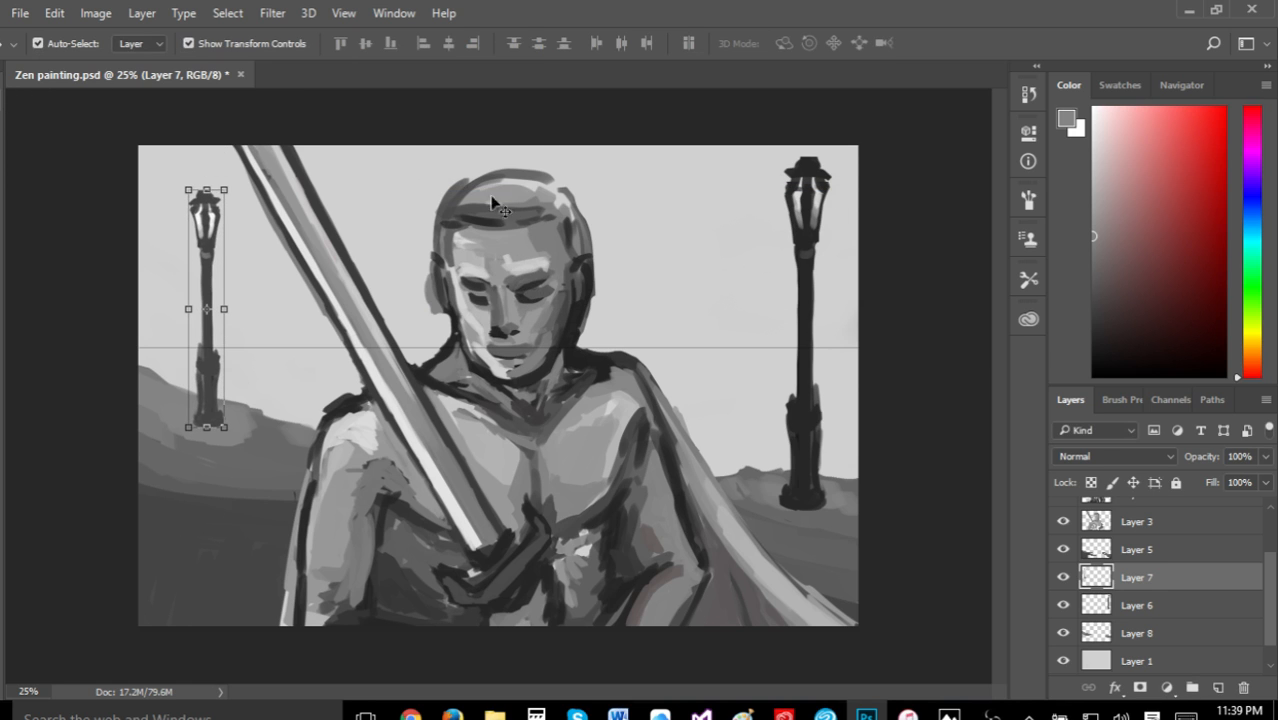
click(1212, 640)
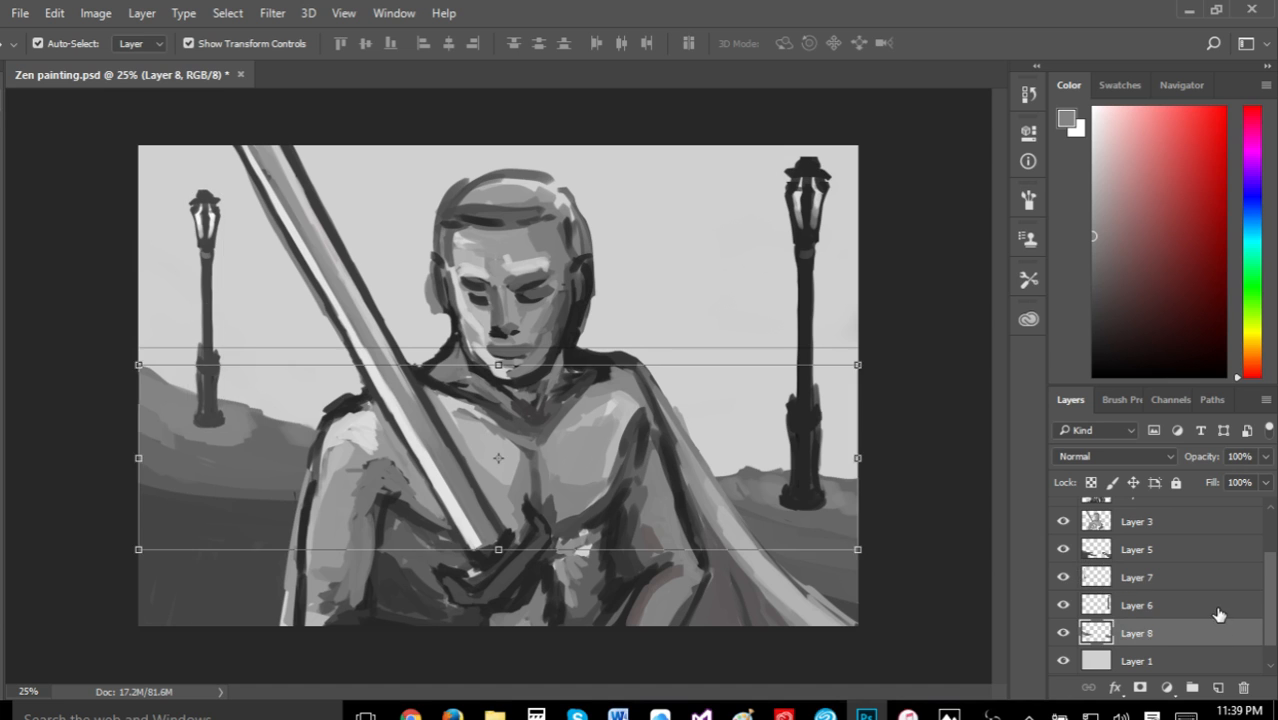
click(1215, 610)
key(i)
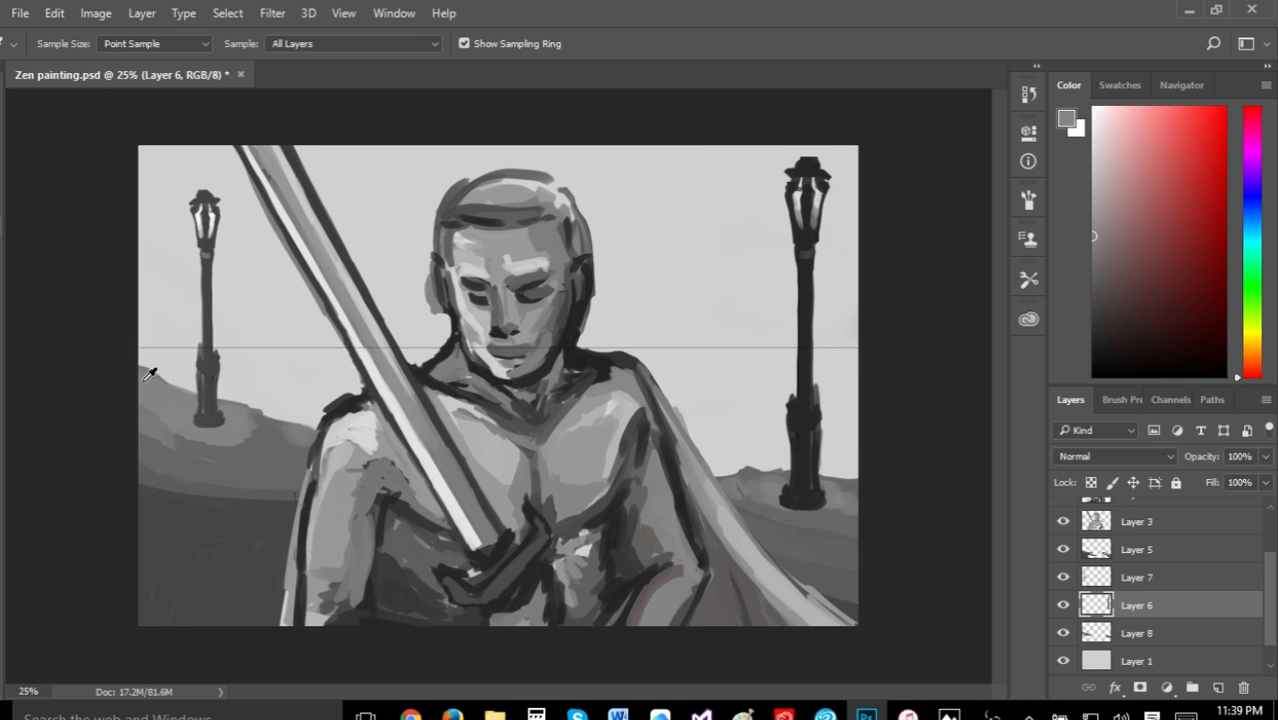
key(b)
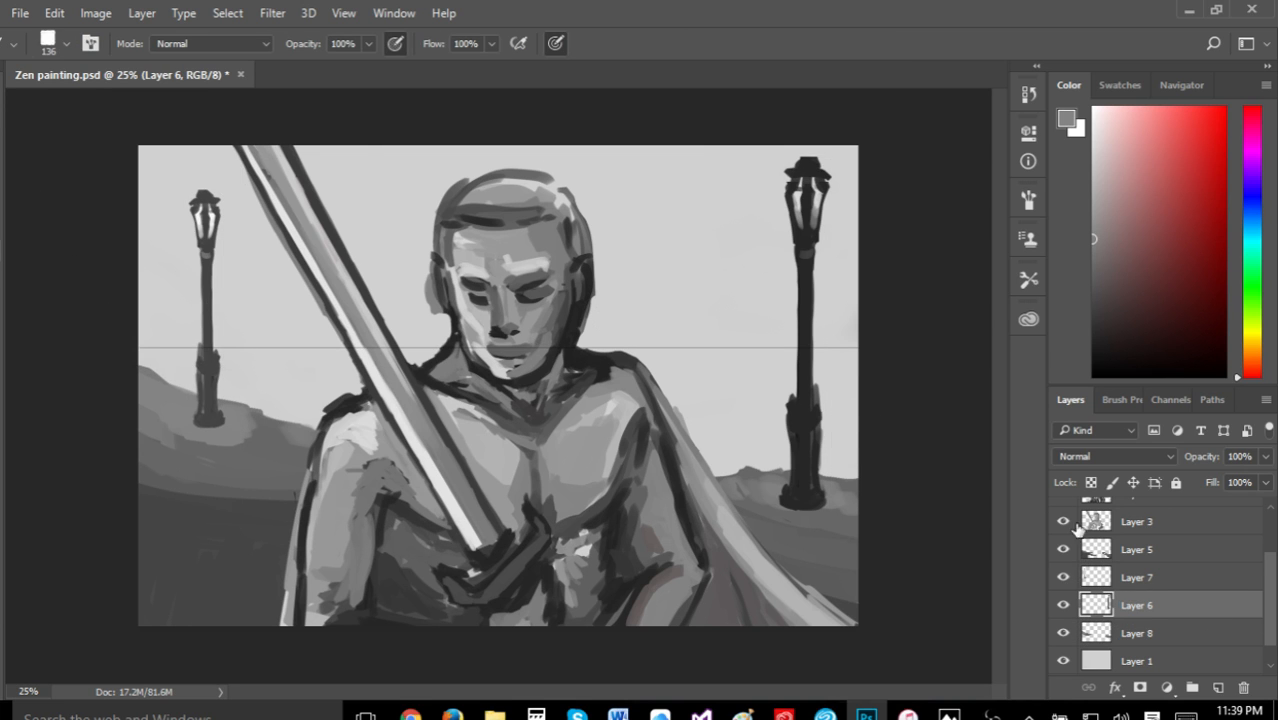
click(1196, 636)
click(1202, 605)
click(1192, 640)
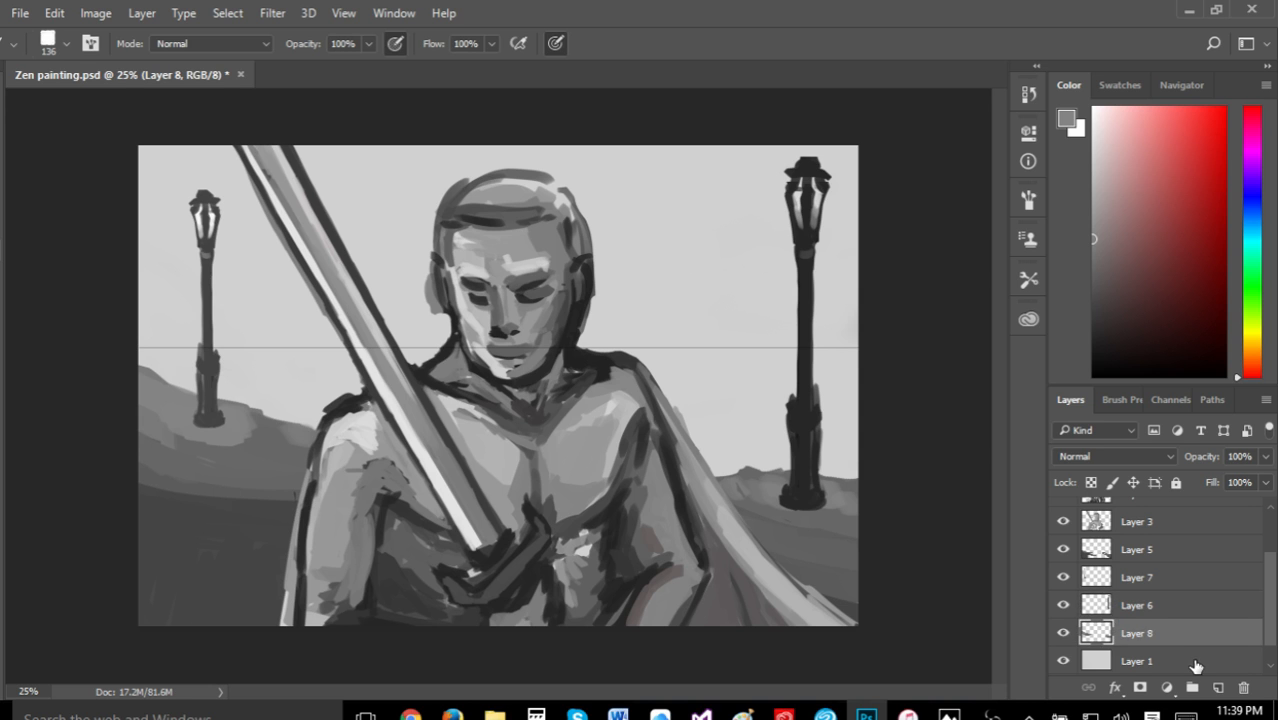
Add a new empty layer directly above Layer 1 with normal blending mode and 100% opacity
click(1189, 663)
click(141, 13)
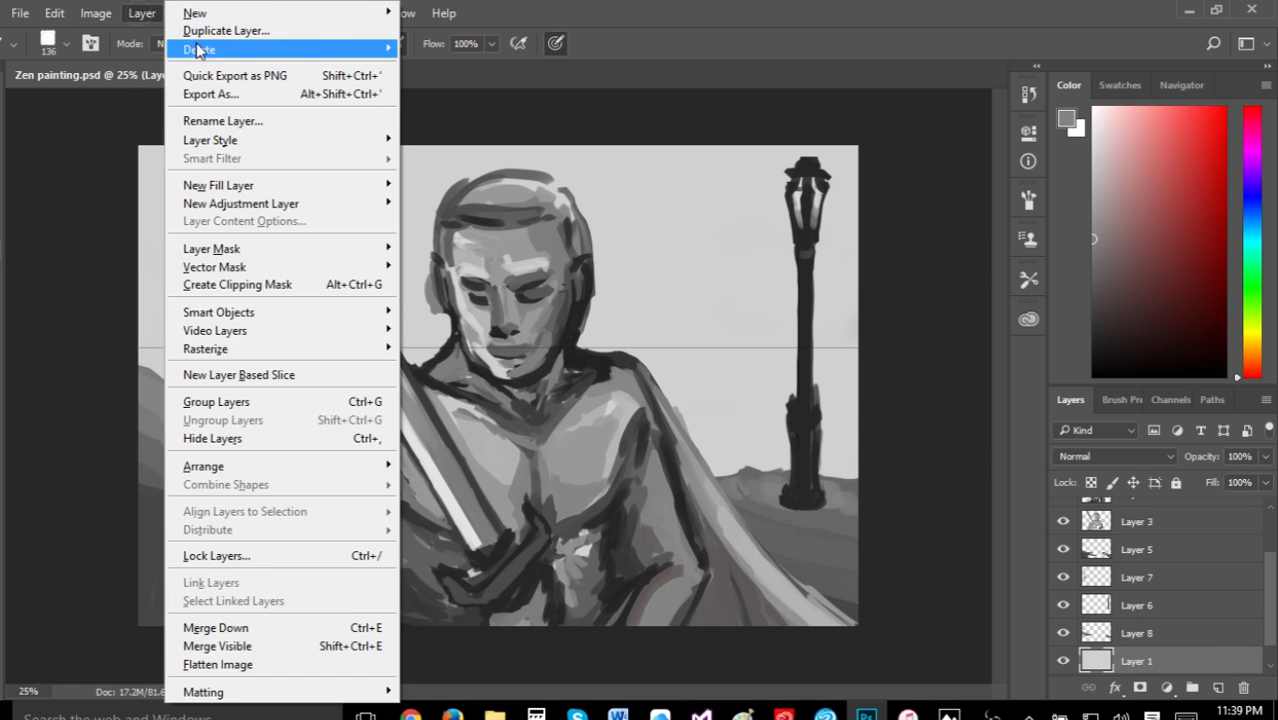
mouse_move(200, 13)
click(117, 16)
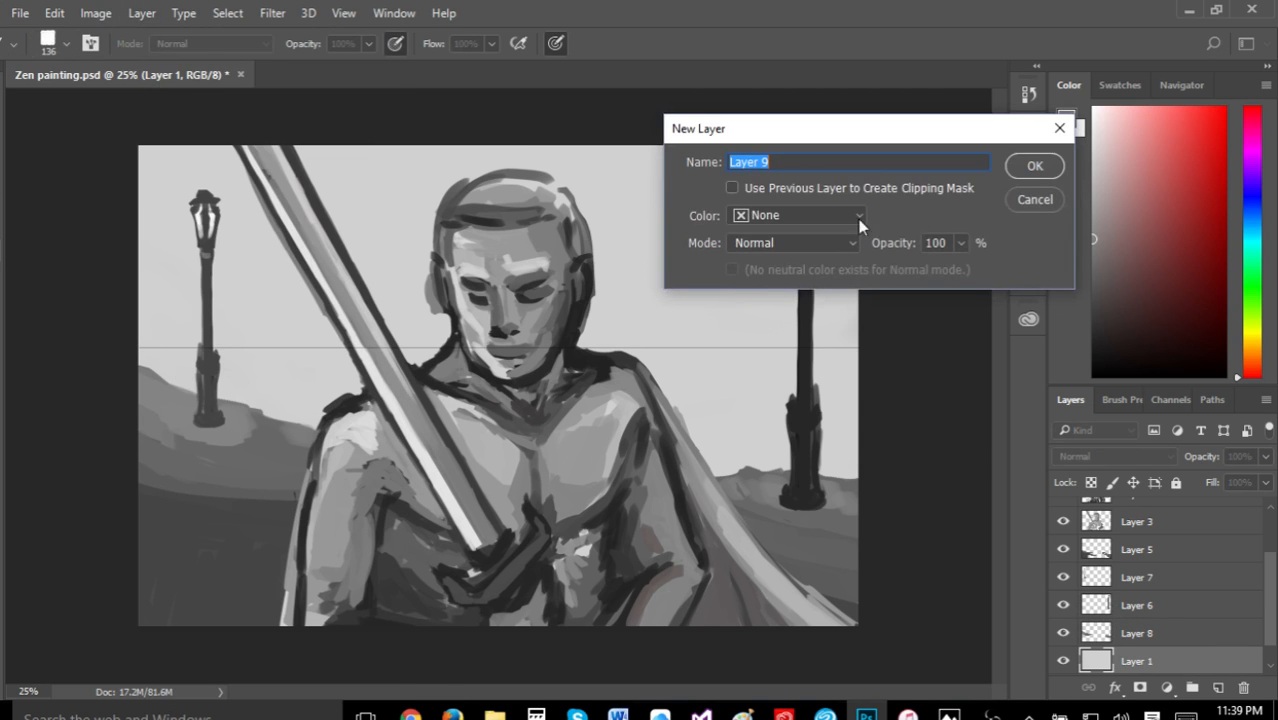
click(1035, 167)
Block in a light-grey band of distant hills behind the left street lamp, the sword and both sides of the head with the 136 px brush
key(i)
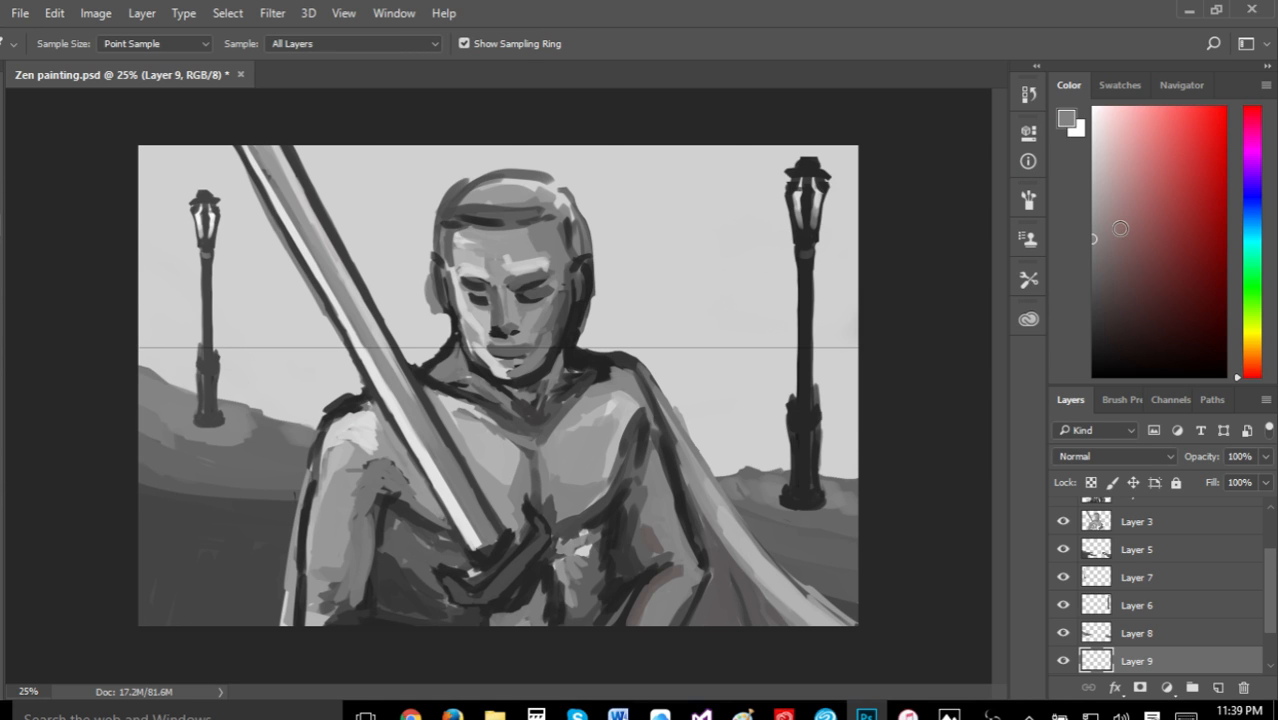
click(724, 156)
key(b)
drag(145, 252, 148, 294)
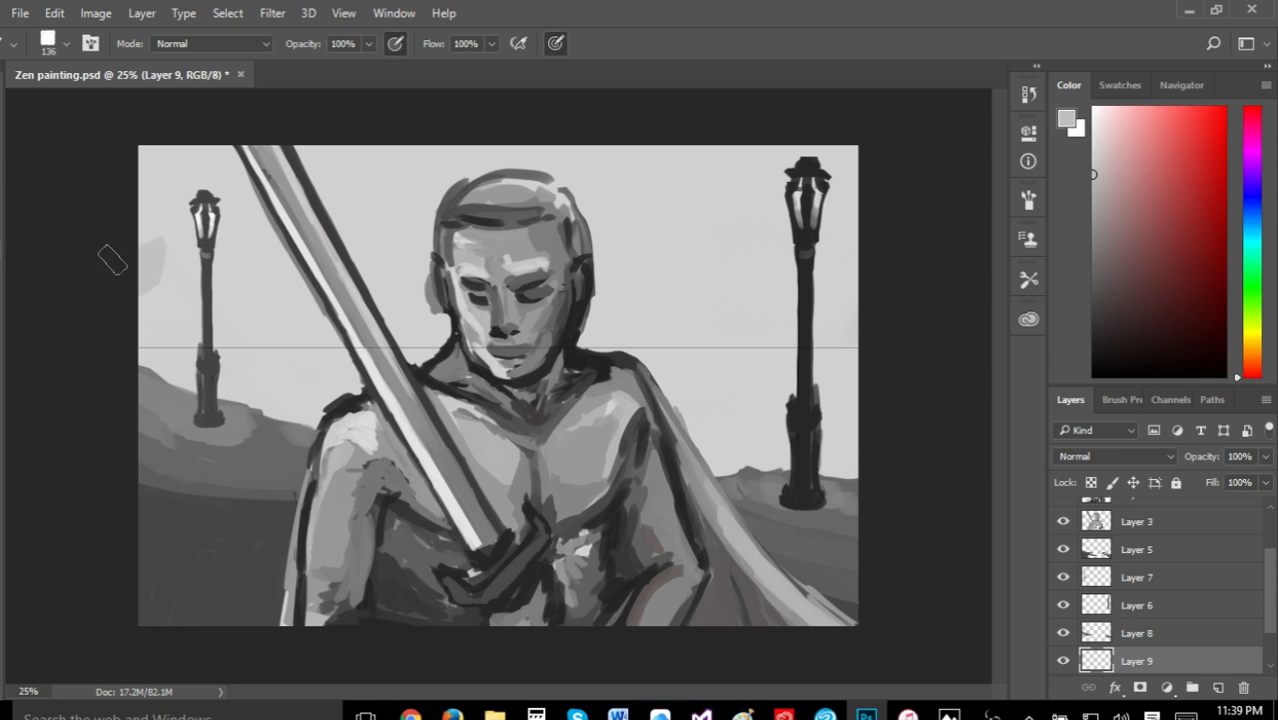
mouse_move(150, 248)
mouse_down()
mouse_move(196, 297)
mouse_move(190, 243)
mouse_move(262, 306)
mouse_move(207, 287)
mouse_move(121, 290)
mouse_move(262, 295)
mouse_move(284, 281)
mouse_move(294, 300)
mouse_move(280, 283)
mouse_move(296, 257)
mouse_up()
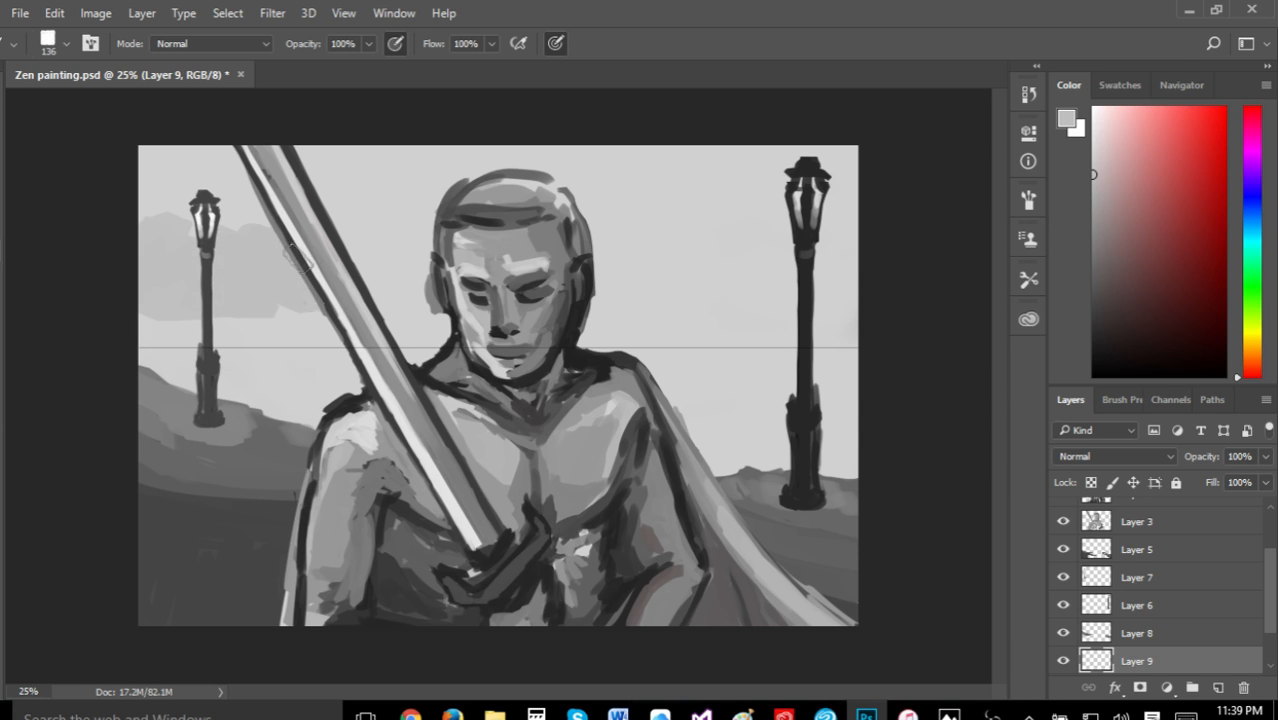
mouse_move(365, 305)
mouse_down()
mouse_move(417, 290)
mouse_move(385, 287)
mouse_move(387, 268)
mouse_move(320, 258)
mouse_up()
mouse_move(359, 301)
mouse_down()
mouse_move(405, 305)
mouse_move(430, 291)
mouse_up()
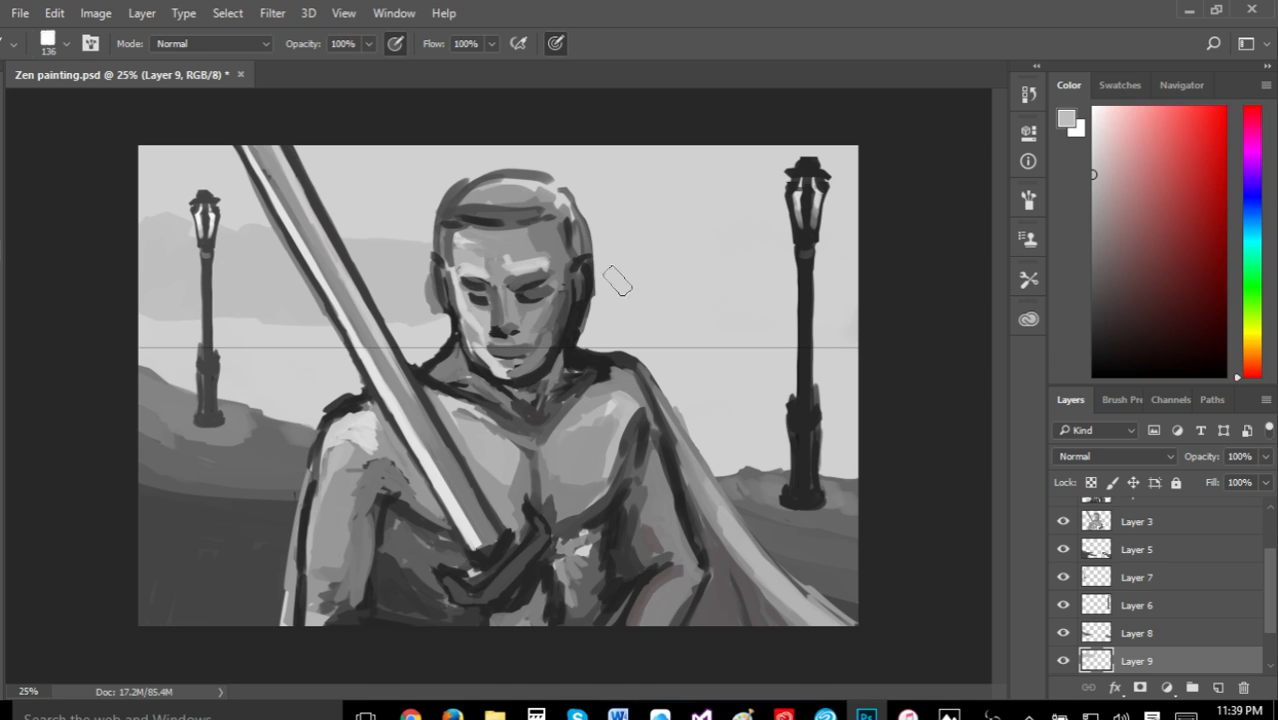
mouse_move(617, 282)
mouse_down()
mouse_move(588, 296)
mouse_move(602, 298)
mouse_move(614, 268)
mouse_move(601, 248)
mouse_move(634, 288)
mouse_up()
mouse_move(948, 714)
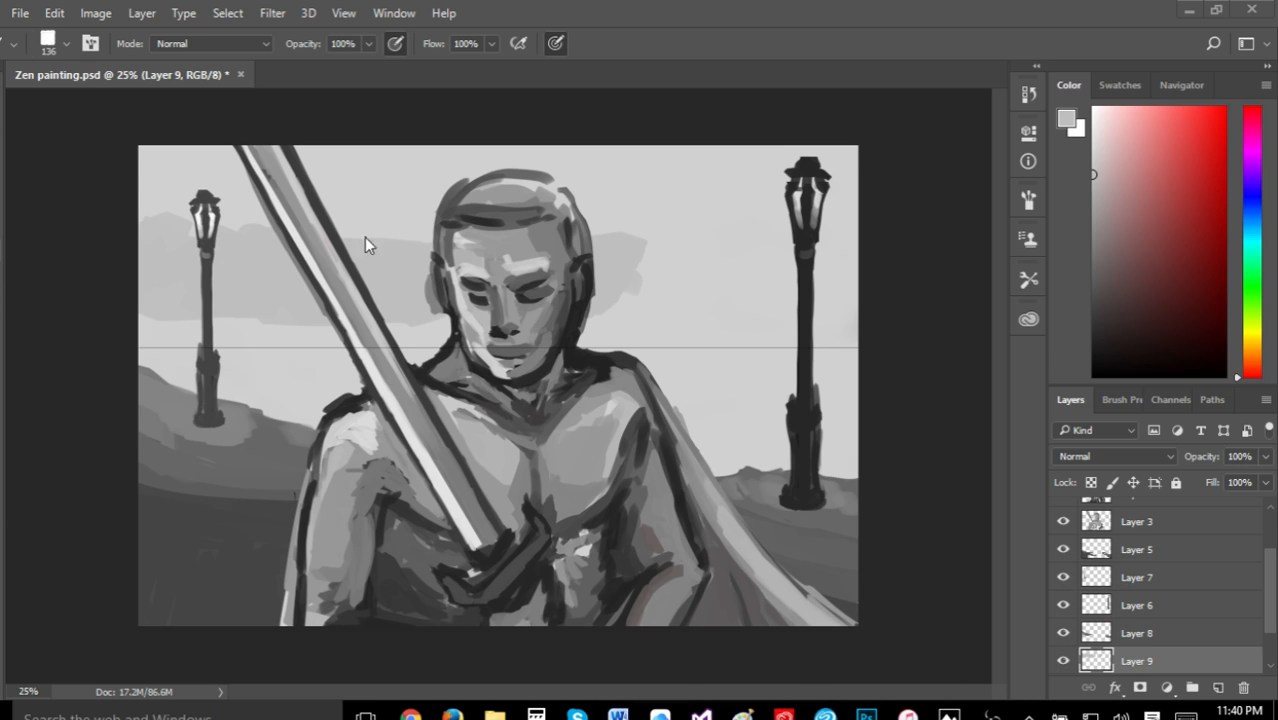
Extend the light-grey hill band from the figure's right-hand side past the right street lamp to the canvas edge
mouse_move(340, 270)
mouse_down()
mouse_move(399, 290)
mouse_move(362, 304)
mouse_up()
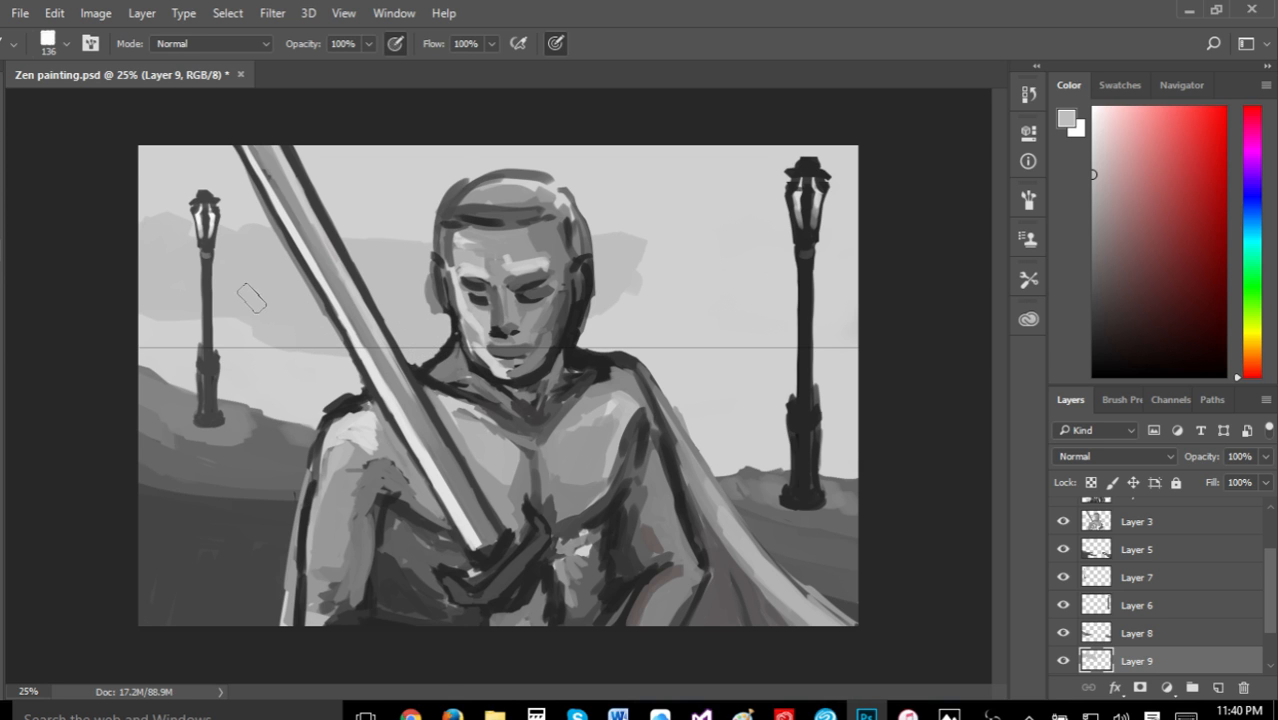
mouse_move(600, 338)
mouse_down()
mouse_move(649, 332)
mouse_move(678, 311)
mouse_move(870, 337)
mouse_move(671, 324)
mouse_move(833, 325)
mouse_up()
mouse_move(656, 322)
mouse_down()
mouse_move(709, 341)
mouse_move(780, 338)
mouse_up()
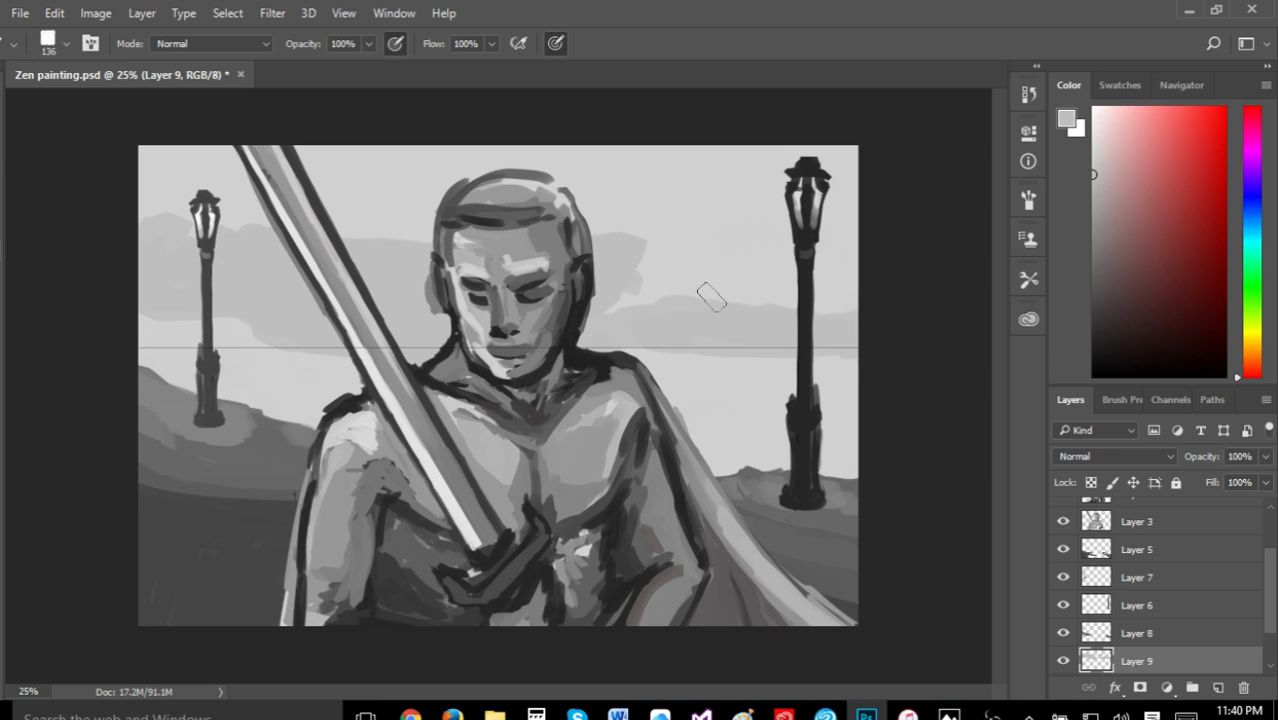
mouse_move(711, 297)
mouse_down()
mouse_move(605, 308)
mouse_move(726, 308)
mouse_move(675, 290)
mouse_move(876, 321)
mouse_up()
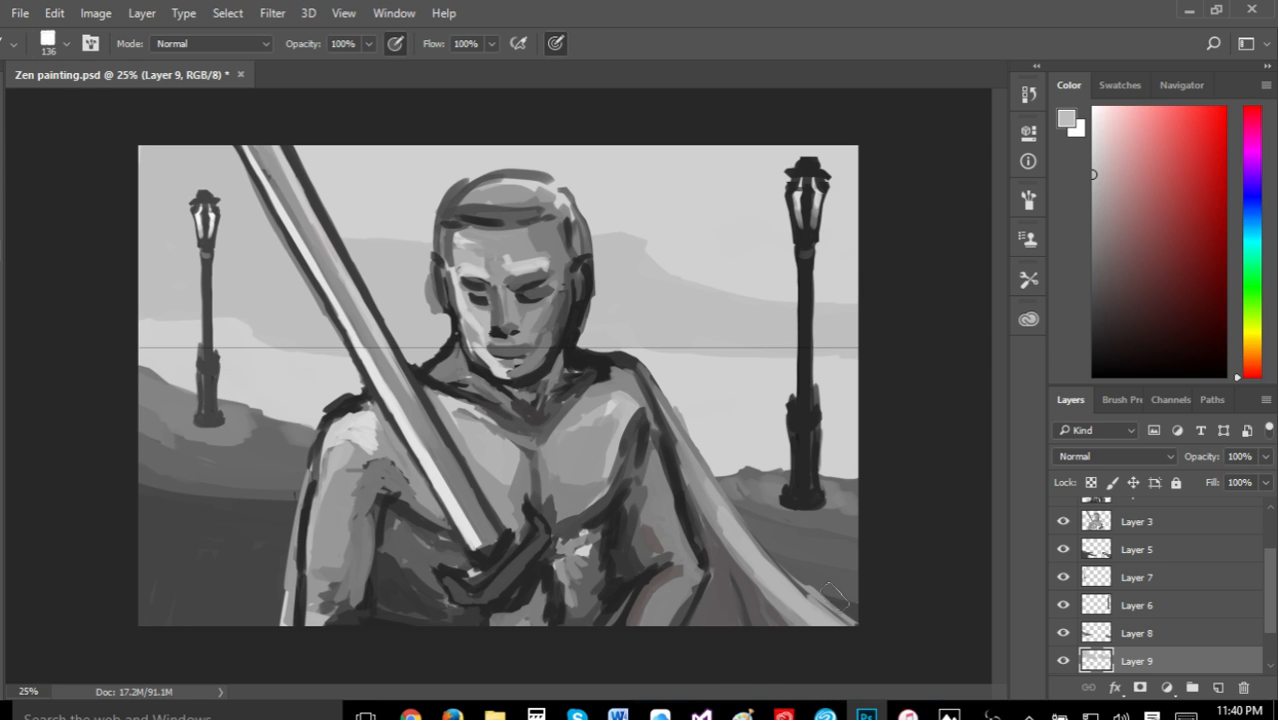
mouse_move(948, 714)
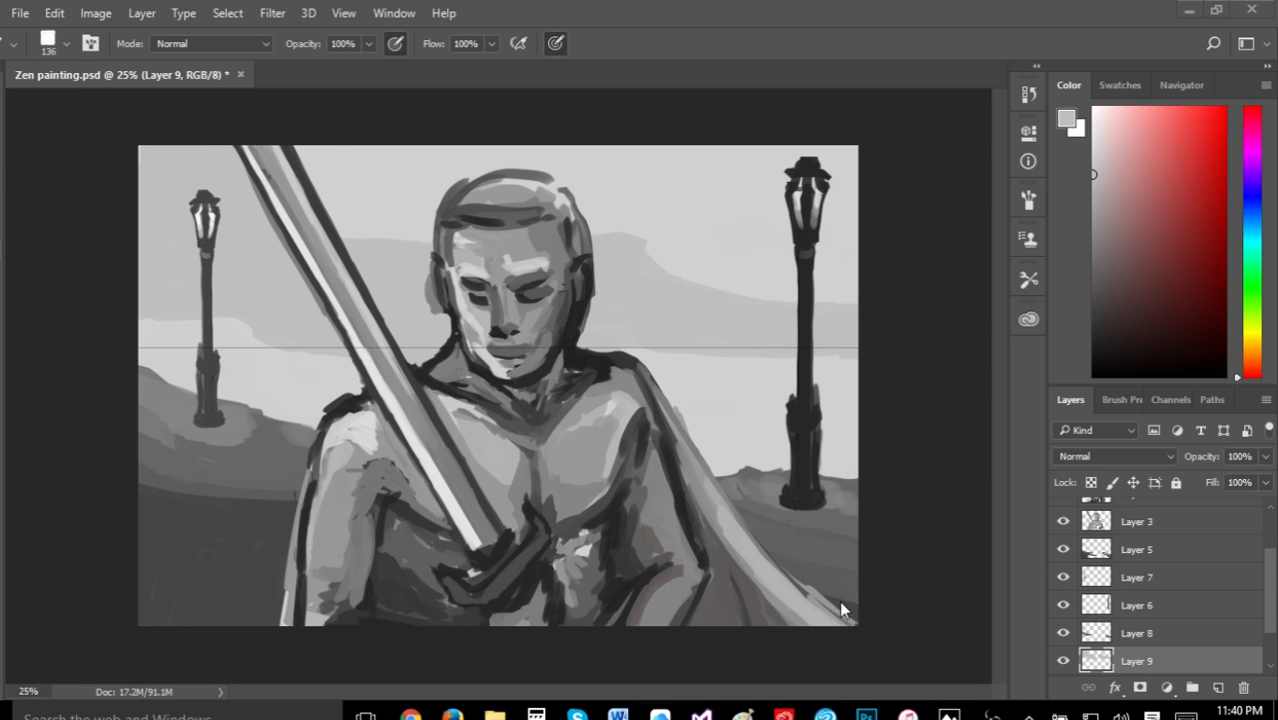
Raise the distant hills into a mountain silhouette between sword and head, and refine the slopes toward both street lamps
mouse_move(300, 252)
mouse_down()
mouse_move(341, 230)
mouse_move(329, 217)
mouse_move(389, 226)
mouse_up()
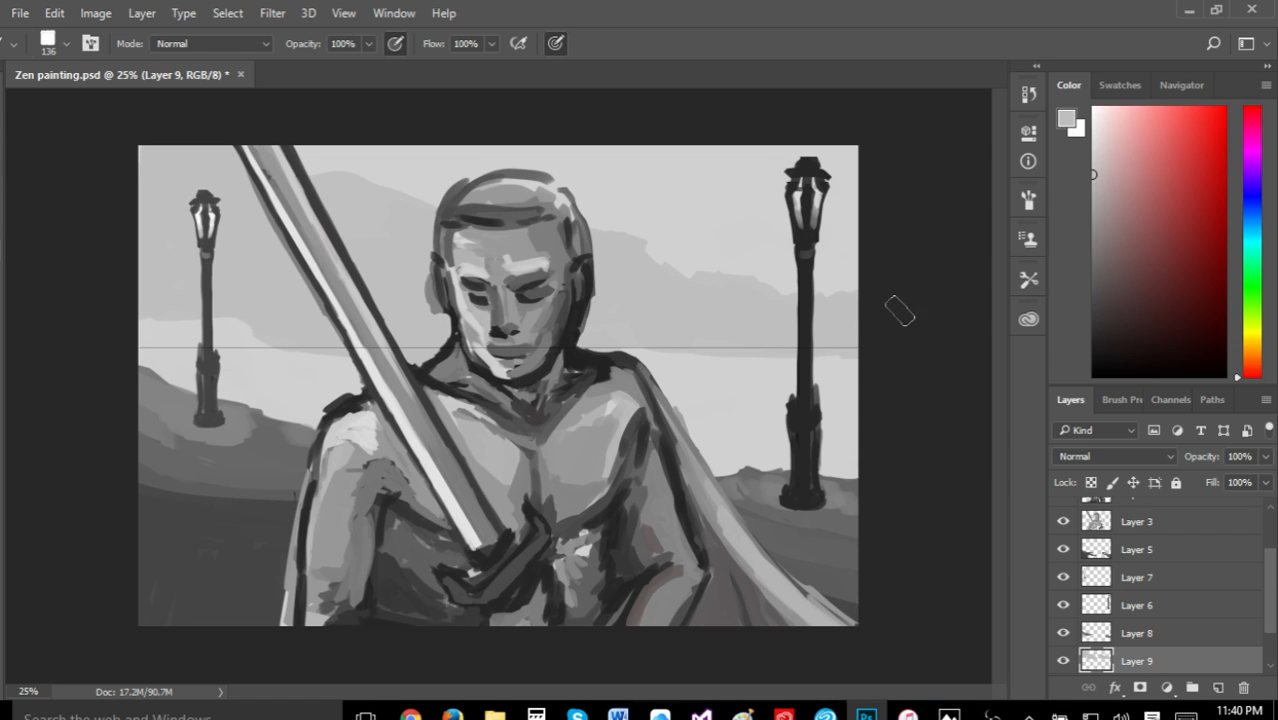
click(785, 250)
key(v)
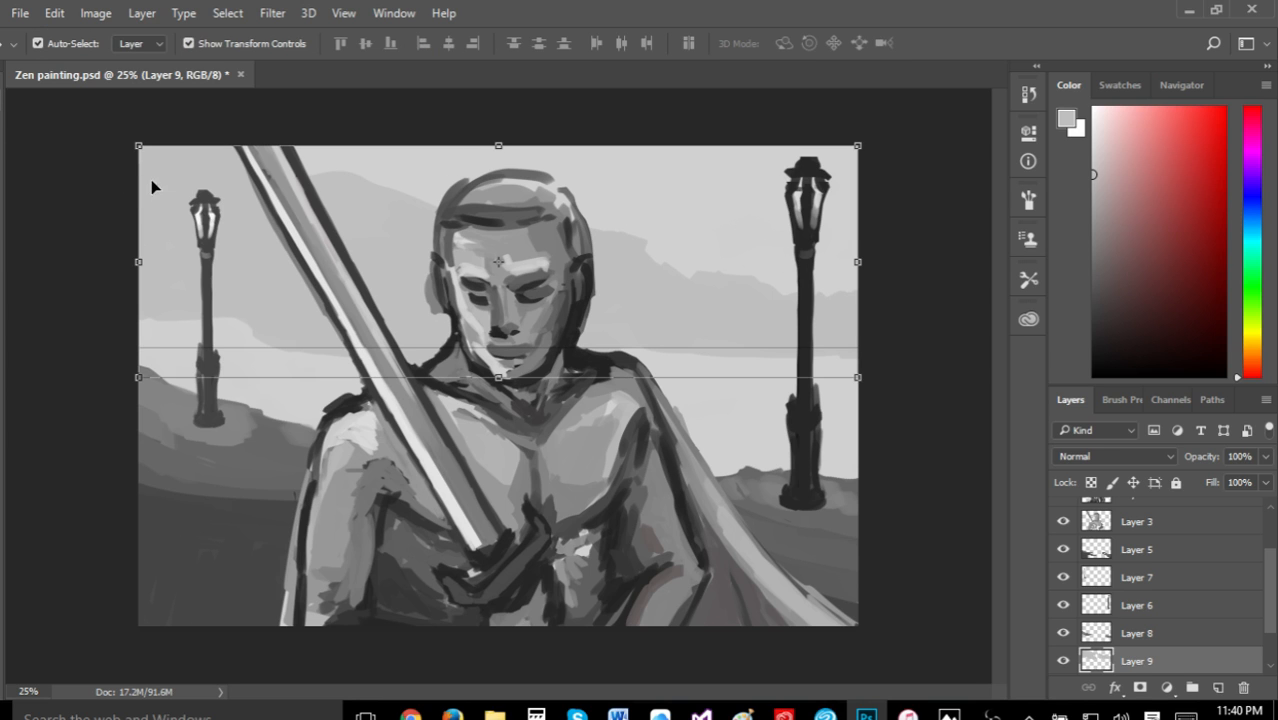
key(i)
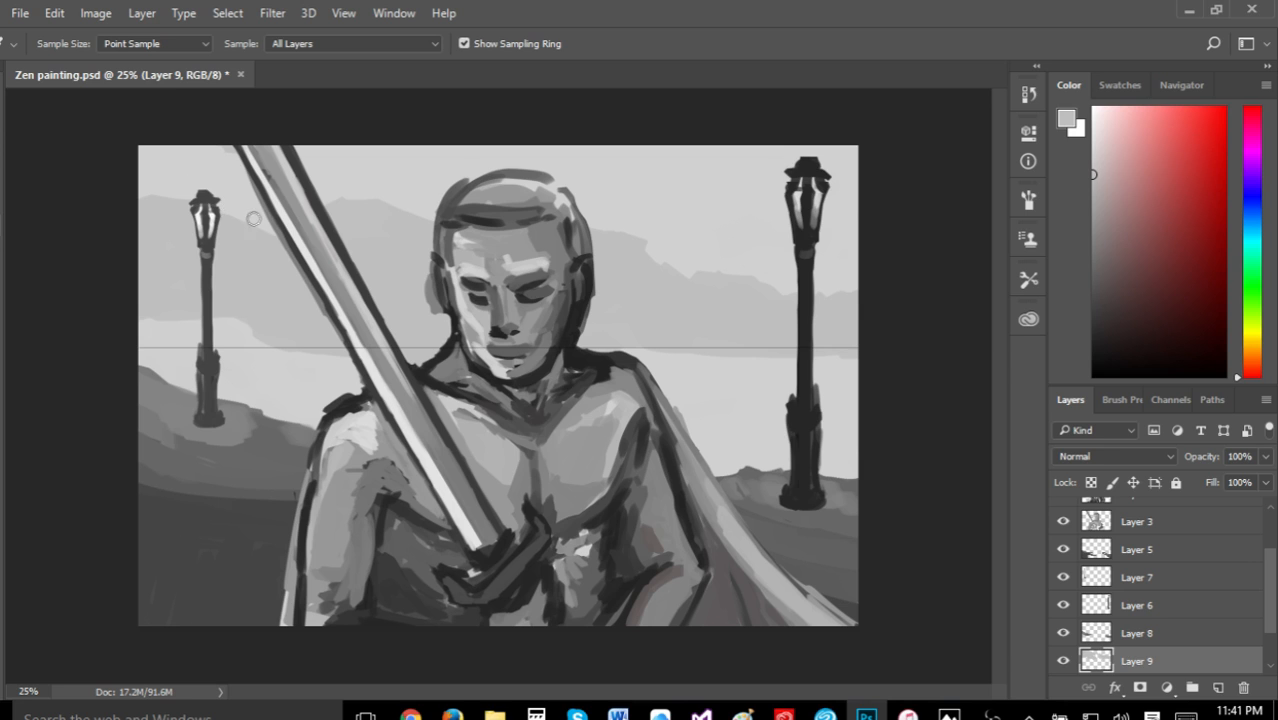
mouse_move(359, 213)
mouse_down()
mouse_move(391, 237)
mouse_move(356, 223)
mouse_move(389, 223)
mouse_move(356, 197)
mouse_move(388, 228)
mouse_move(432, 242)
mouse_move(648, 235)
mouse_move(672, 254)
mouse_move(670, 270)
mouse_move(656, 261)
mouse_move(689, 278)
mouse_move(753, 275)
mouse_move(791, 293)
mouse_move(754, 269)
mouse_move(818, 285)
mouse_move(734, 270)
mouse_move(755, 286)
mouse_move(859, 285)
mouse_up()
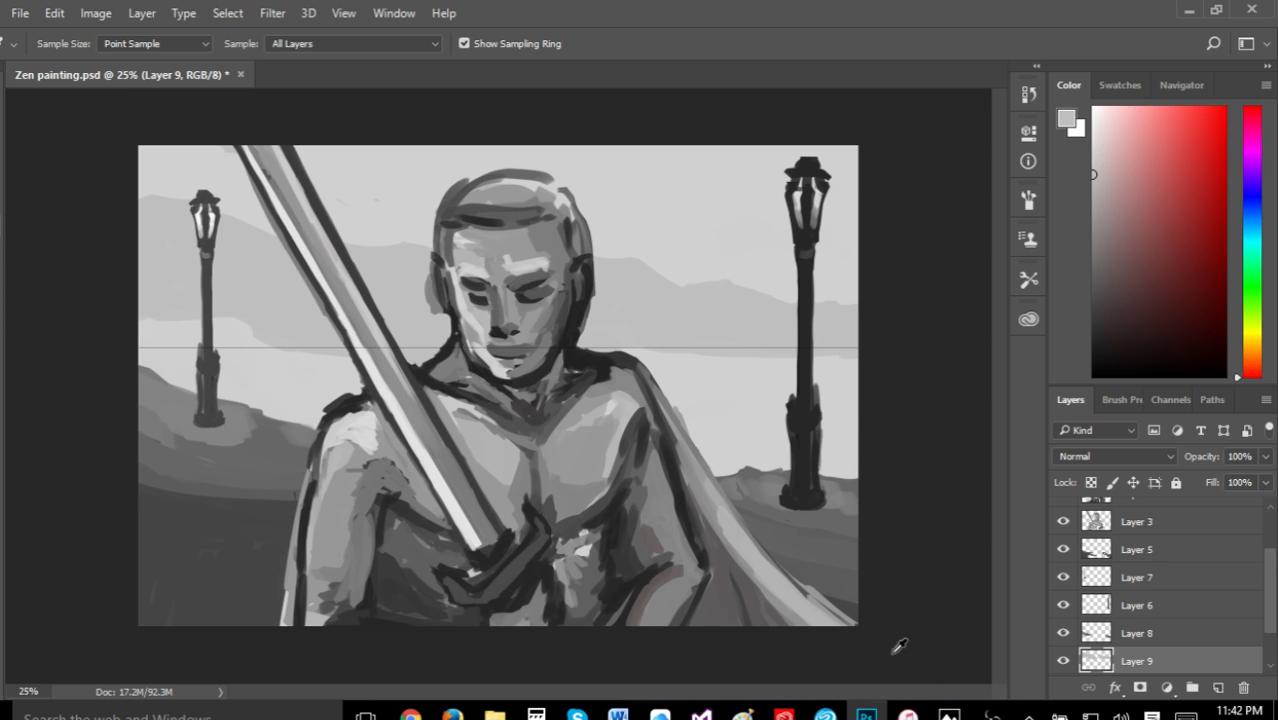
On Layer 8, paint a medium-grey shore strip and a gate-like structure beside the left street lamp with a 55 px brush
mouse_move(948, 712)
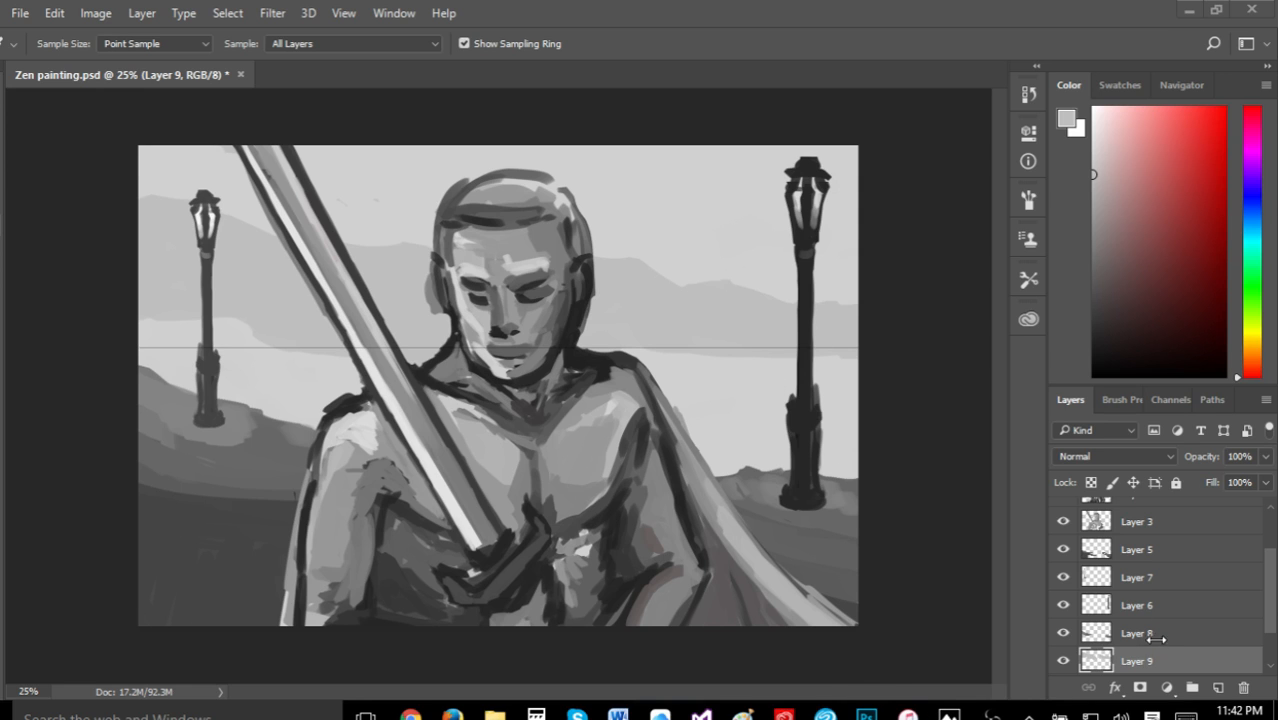
click(1155, 636)
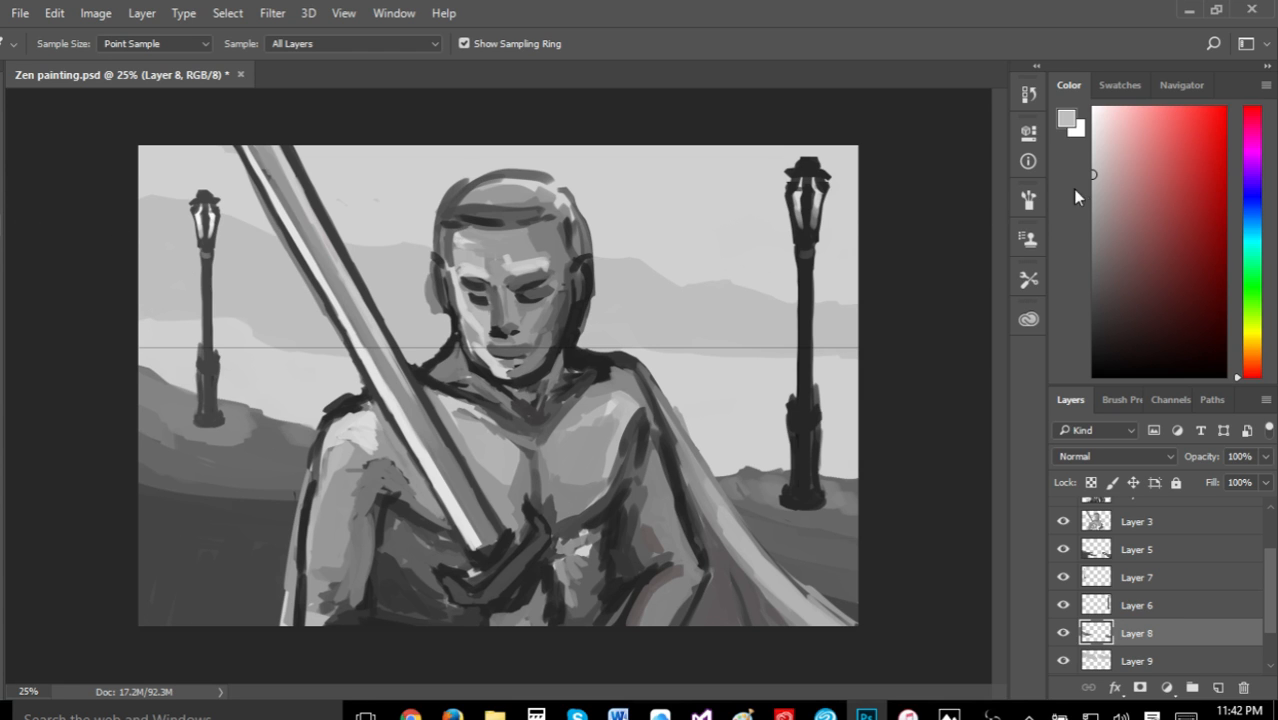
click(1093, 215)
key(b)
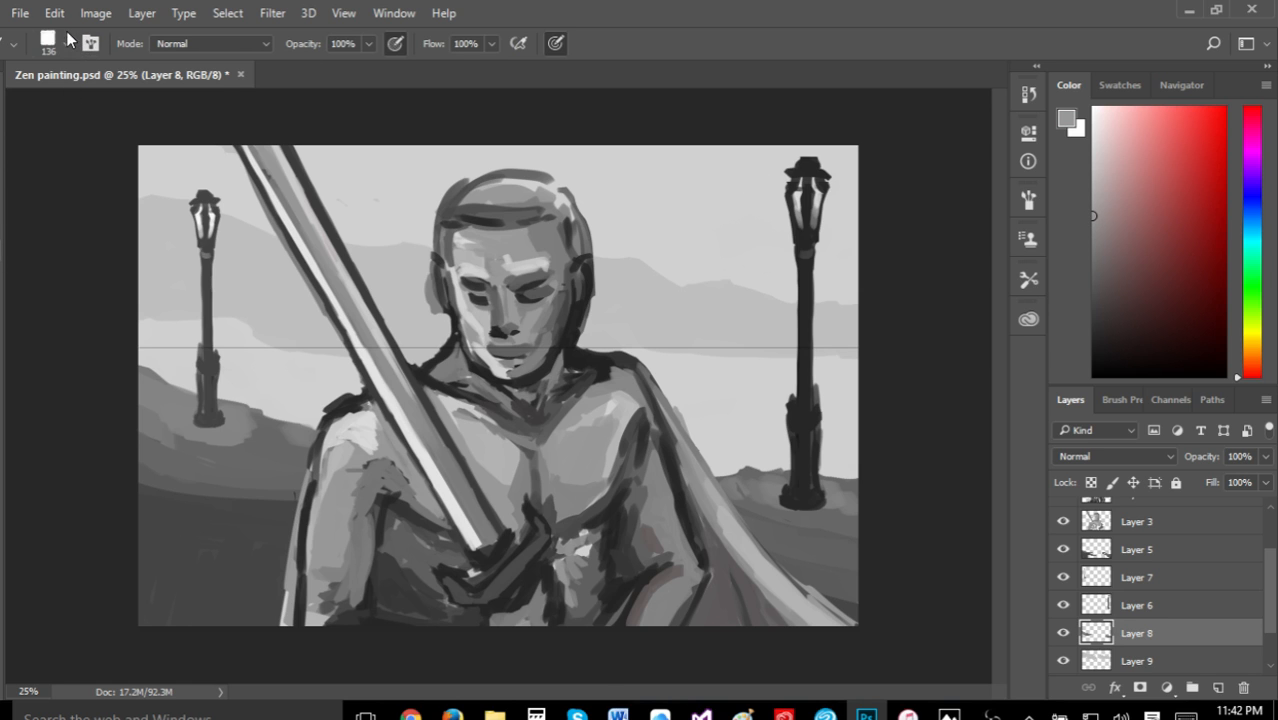
click(66, 42)
click(105, 102)
click(45, 399)
drag(143, 285, 195, 288)
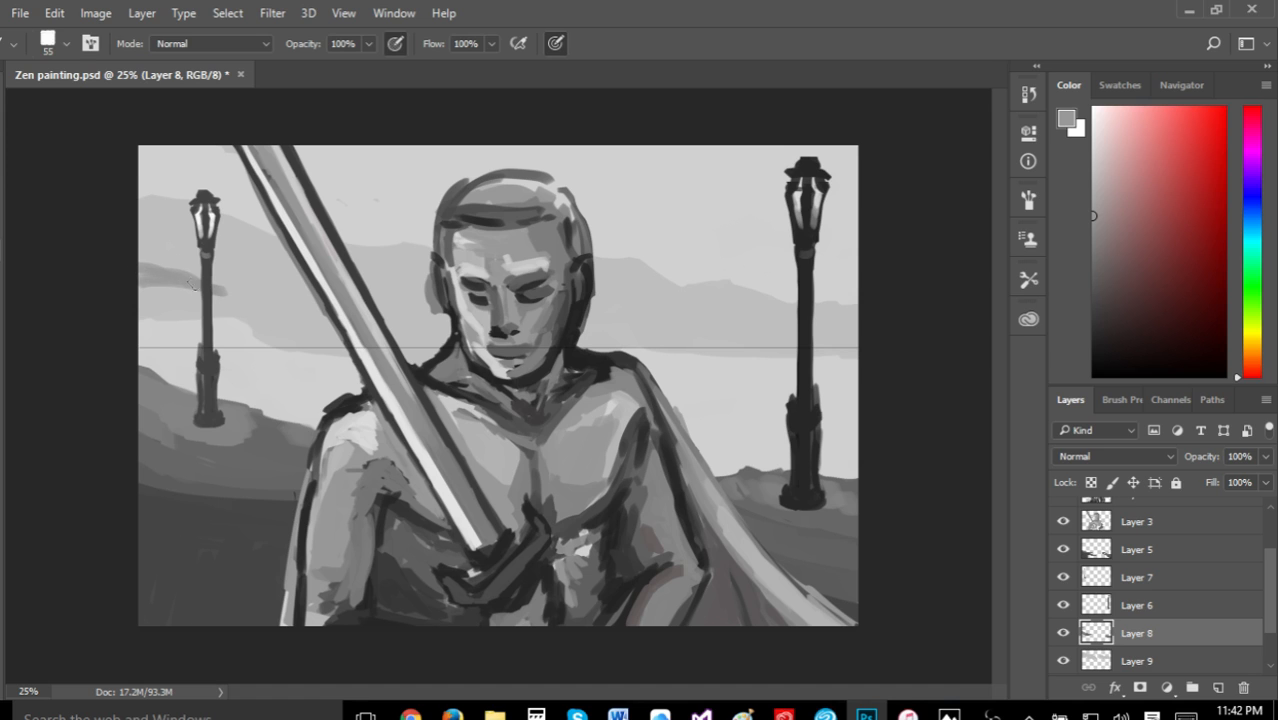
mouse_move(200, 272)
mouse_down()
mouse_move(250, 298)
mouse_move(229, 291)
mouse_up()
mouse_move(243, 256)
mouse_down()
mouse_move(243, 274)
mouse_move(243, 240)
mouse_move(258, 241)
mouse_up()
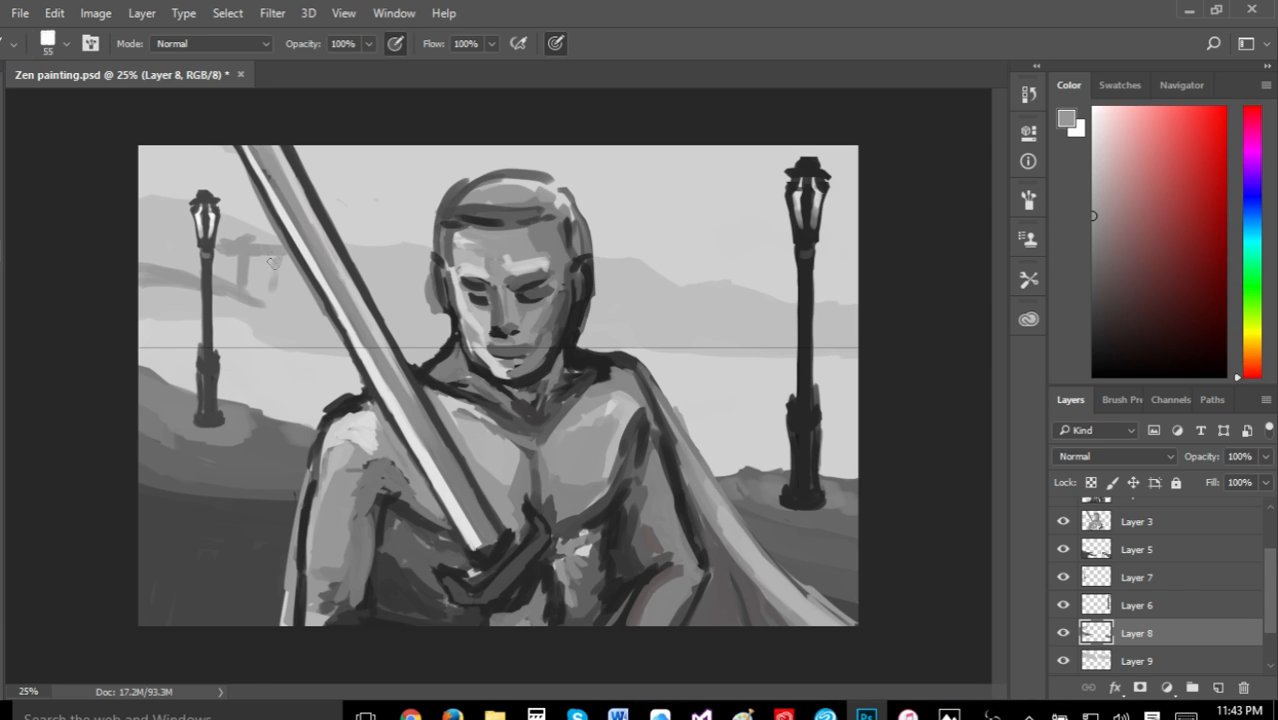
mouse_move(272, 308)
mouse_down()
mouse_move(265, 230)
mouse_move(241, 237)
mouse_move(286, 226)
mouse_up()
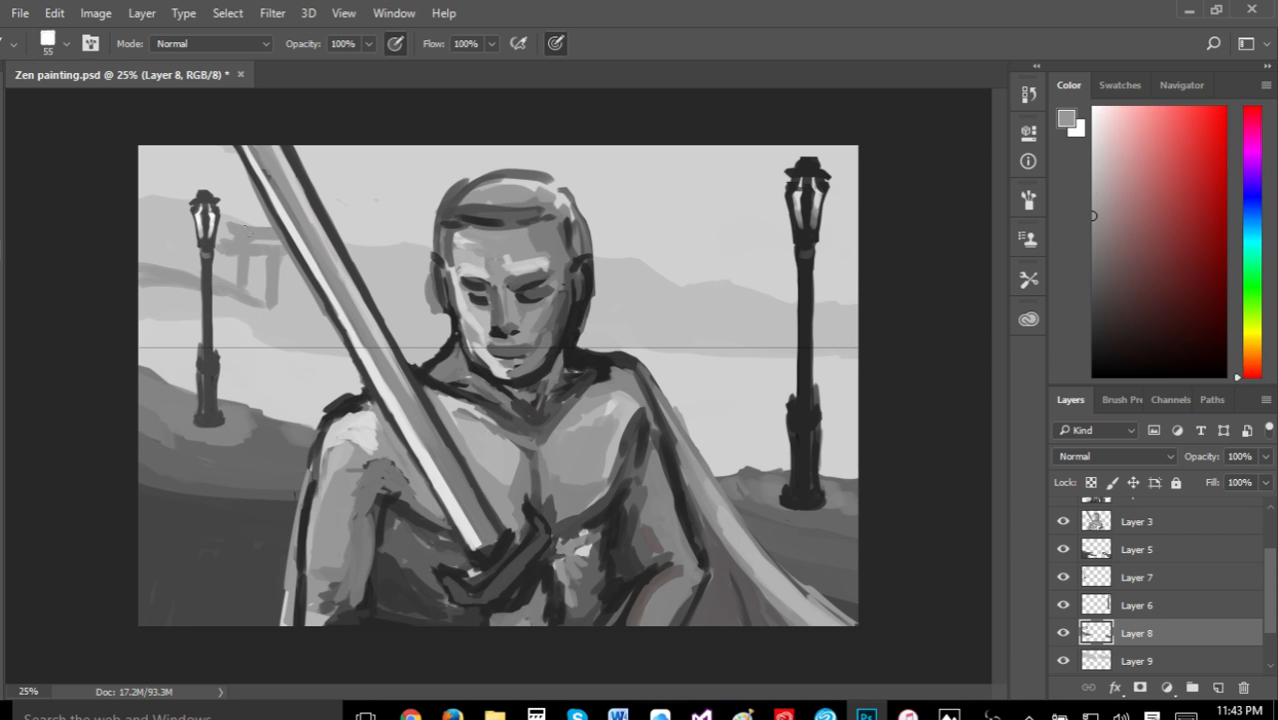
Step back through the latest gate strokes until only the shore strip and the first capped post beside the left street lamp remain
click(53, 12)
click(85, 57)
click(53, 12)
click(85, 57)
click(53, 12)
click(88, 65)
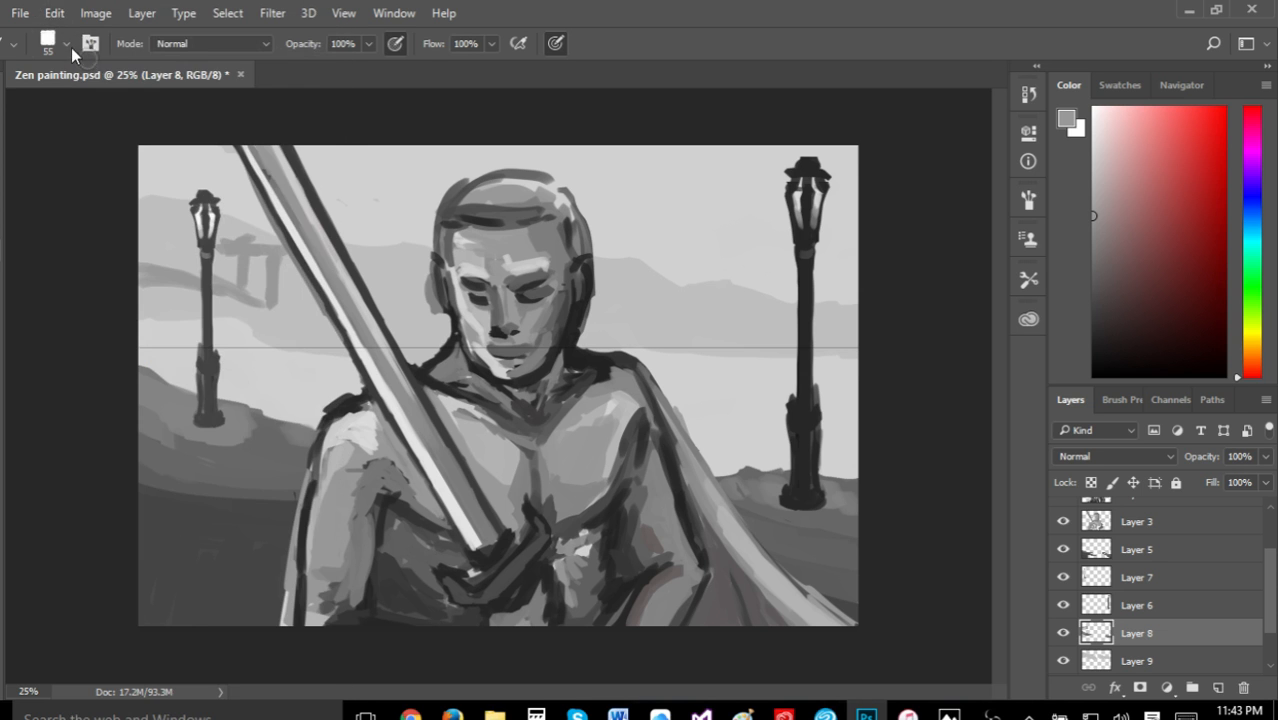
click(53, 12)
click(88, 65)
click(53, 12)
click(88, 65)
click(53, 12)
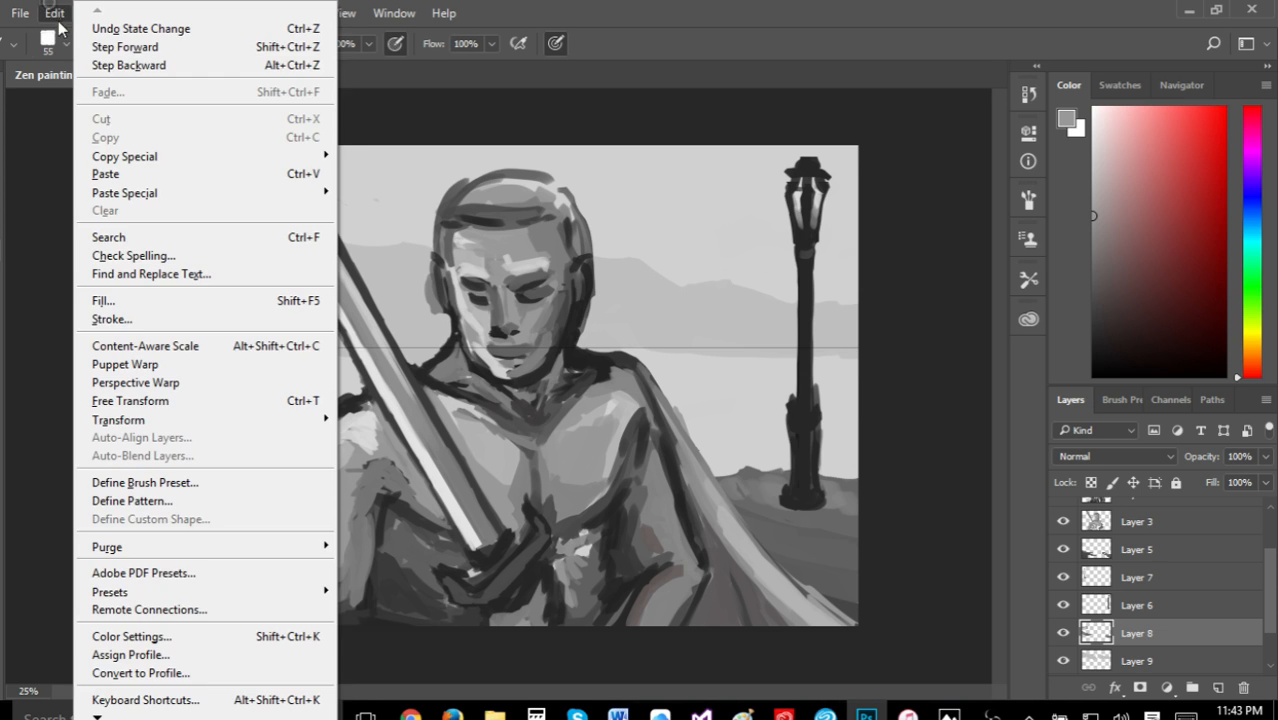
click(88, 65)
click(53, 12)
click(88, 65)
click(53, 12)
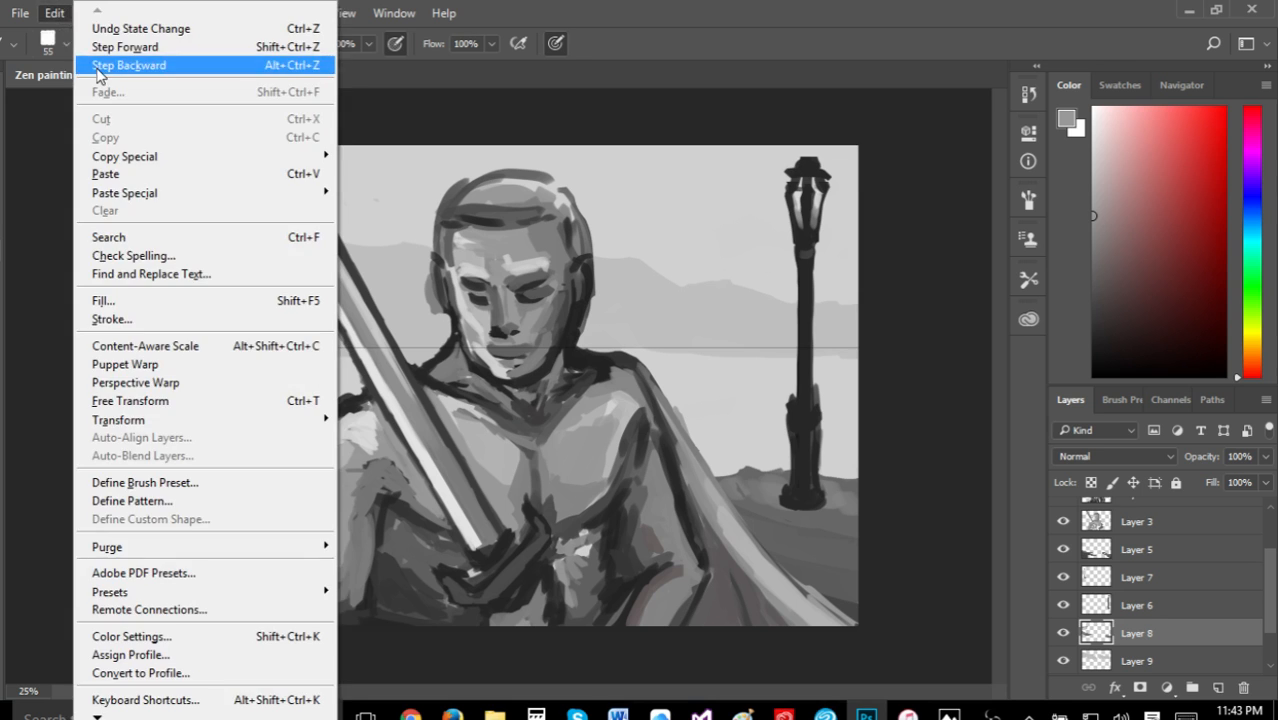
click(88, 65)
click(53, 12)
click(95, 65)
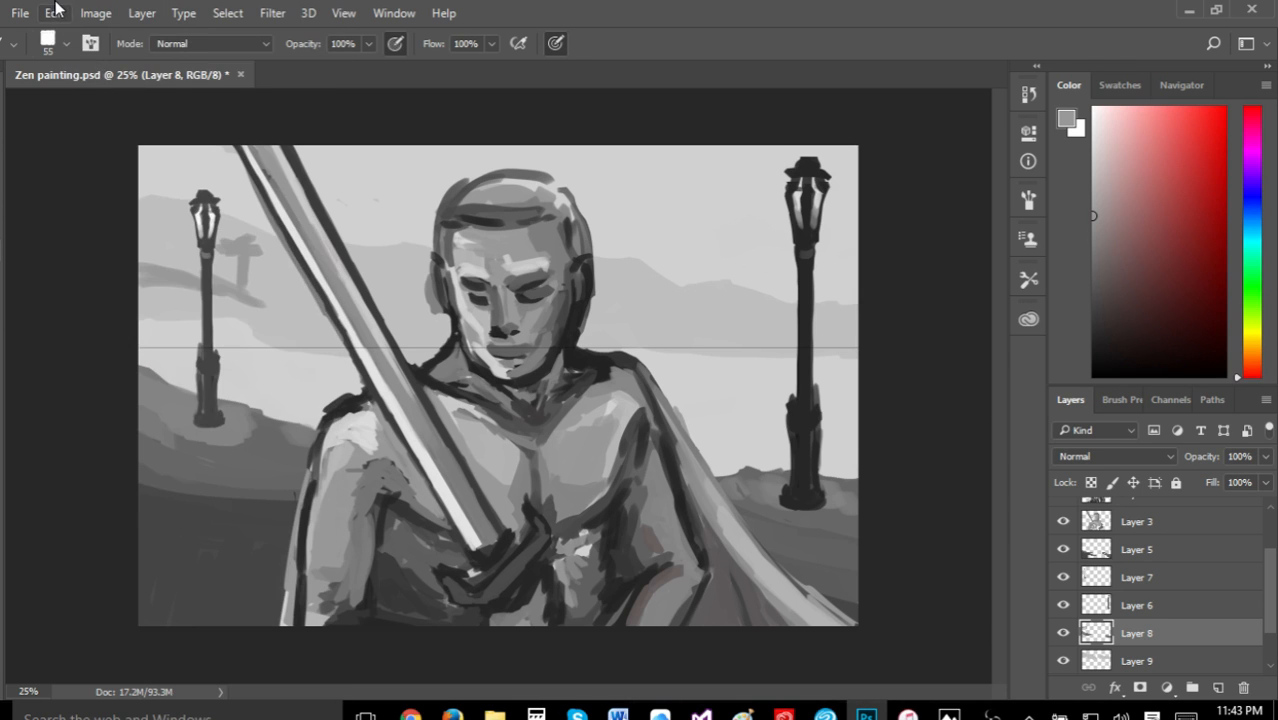
click(53, 12)
click(88, 65)
click(53, 12)
click(95, 65)
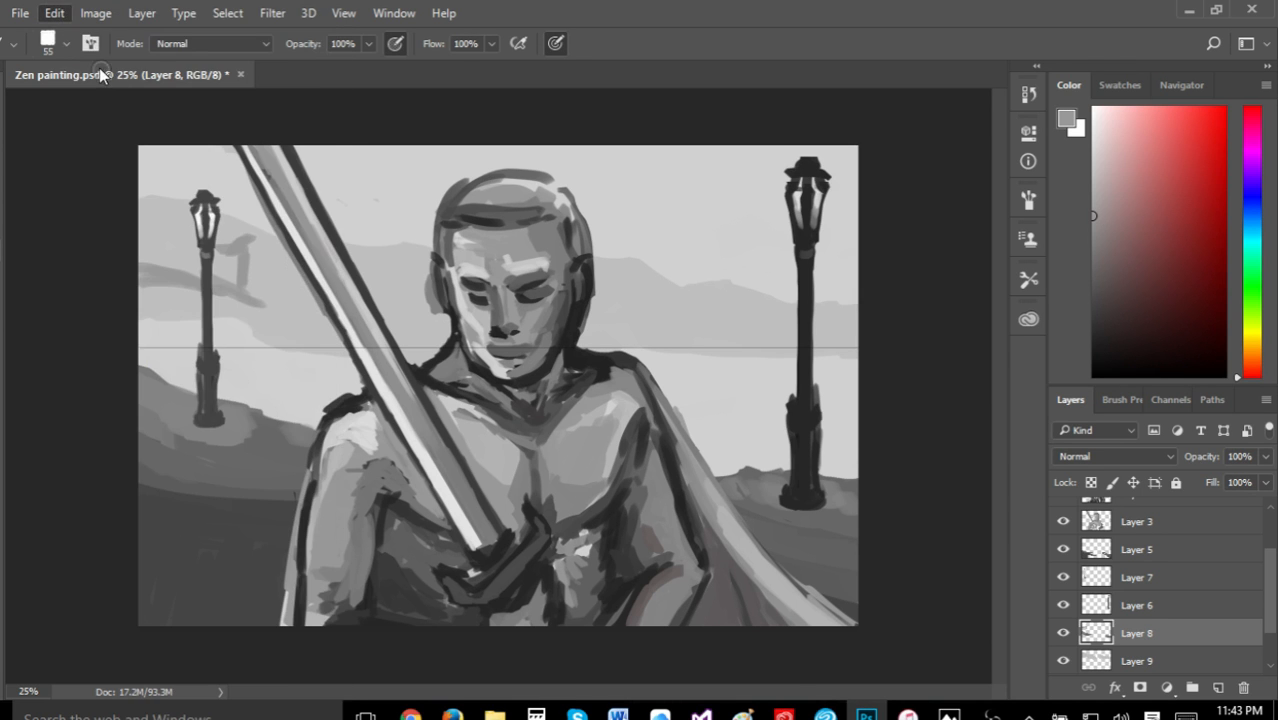
click(53, 12)
click(92, 65)
click(53, 12)
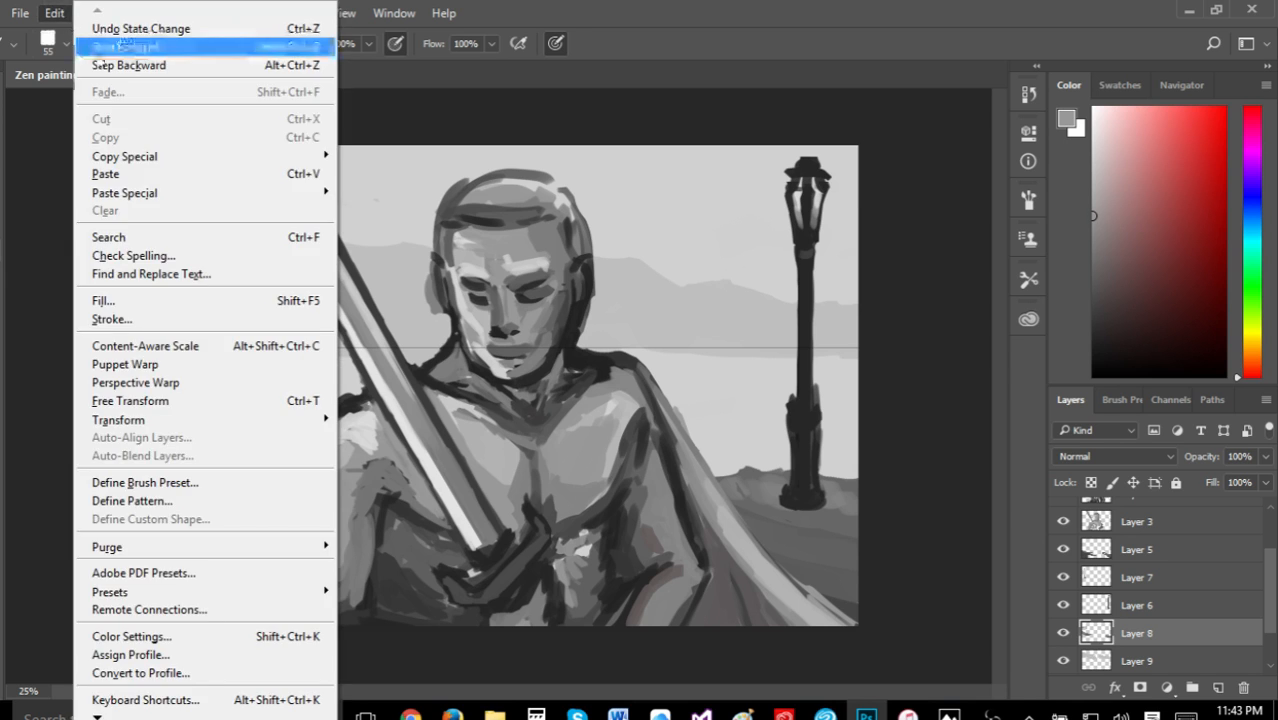
click(92, 63)
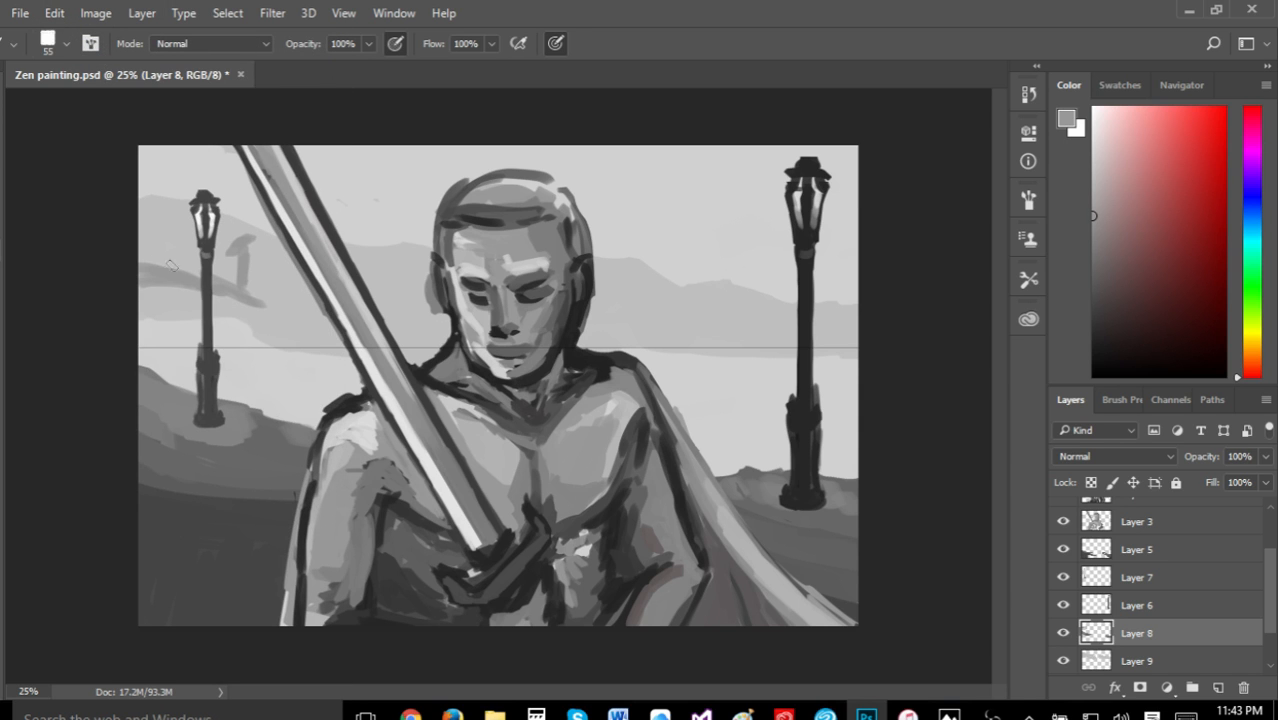
Choose a lighter grey and thin the lower edge of the shore strip around the left street lamp
click(1093, 192)
mouse_move(193, 294)
mouse_down()
mouse_move(150, 284)
mouse_move(266, 314)
mouse_move(143, 290)
mouse_up()
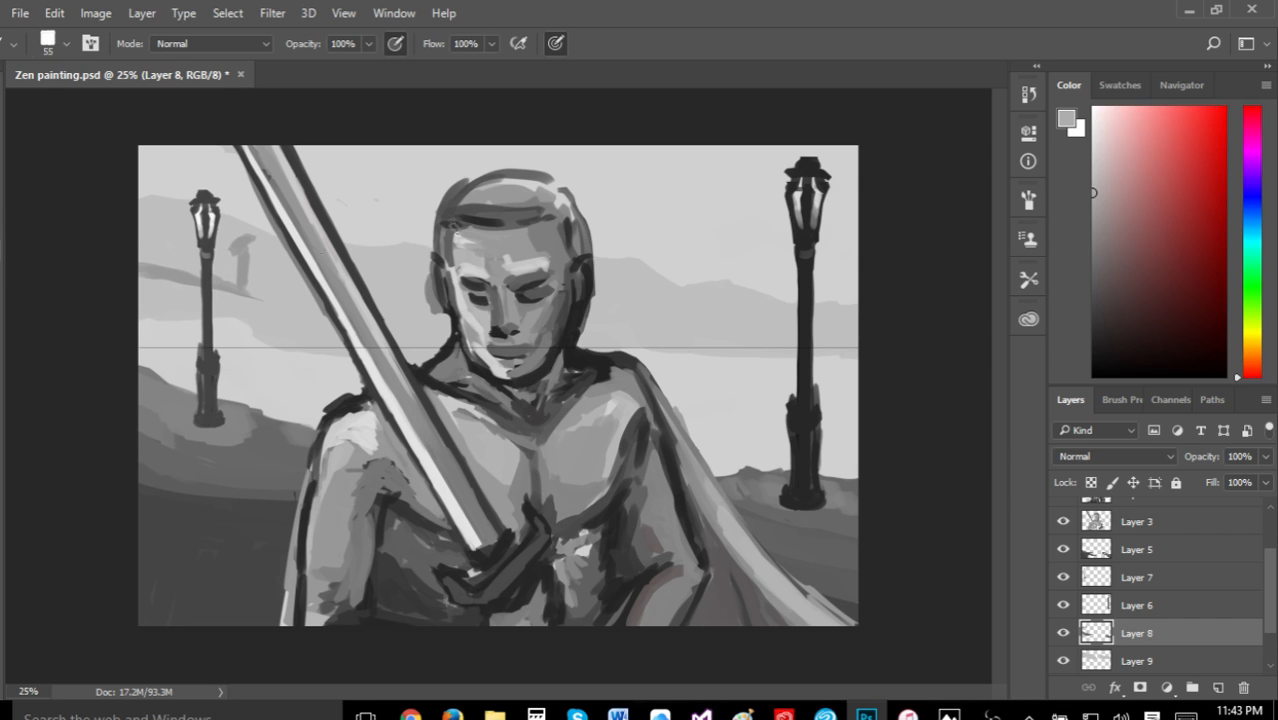
With a darker grey, build the post into a roofed structure and extend the shore strip behind the sword to the figure's neck
drag(1130, 217, 1085, 214)
drag(227, 255, 225, 272)
mouse_move(225, 237)
mouse_down()
mouse_move(258, 239)
mouse_move(240, 222)
mouse_move(222, 227)
mouse_move(237, 215)
mouse_move(240, 240)
mouse_up()
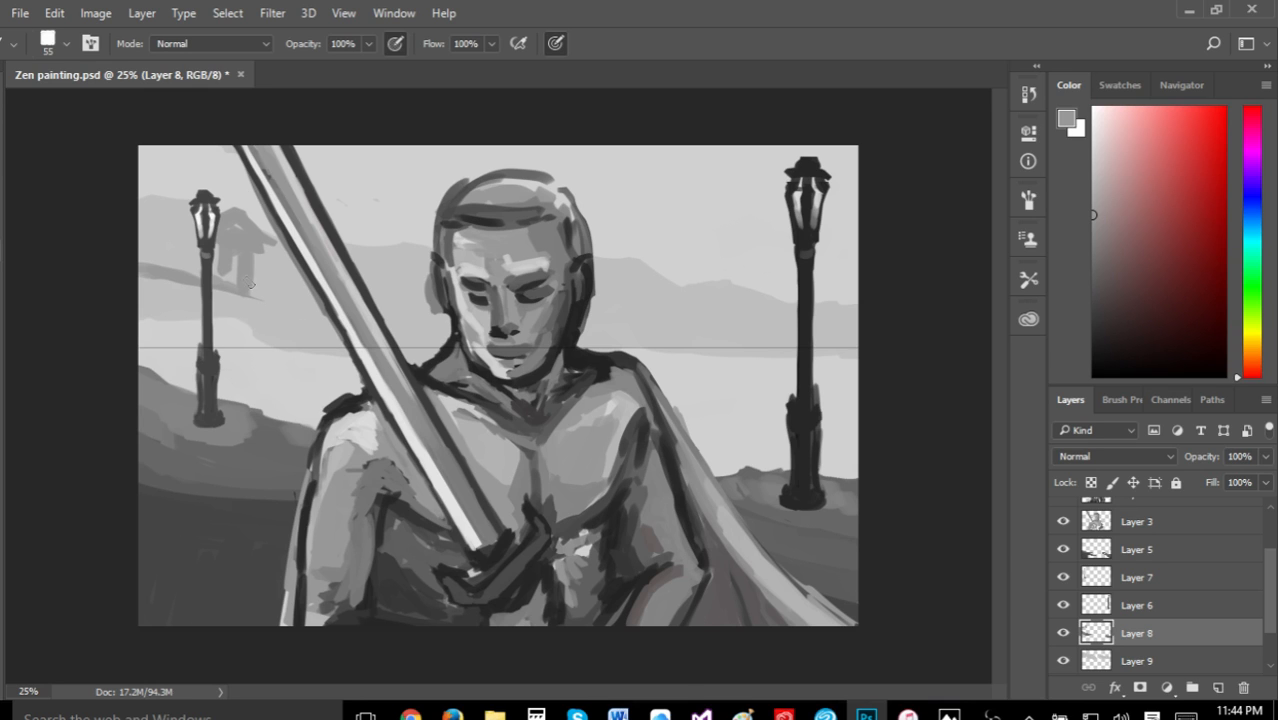
drag(256, 288, 305, 290)
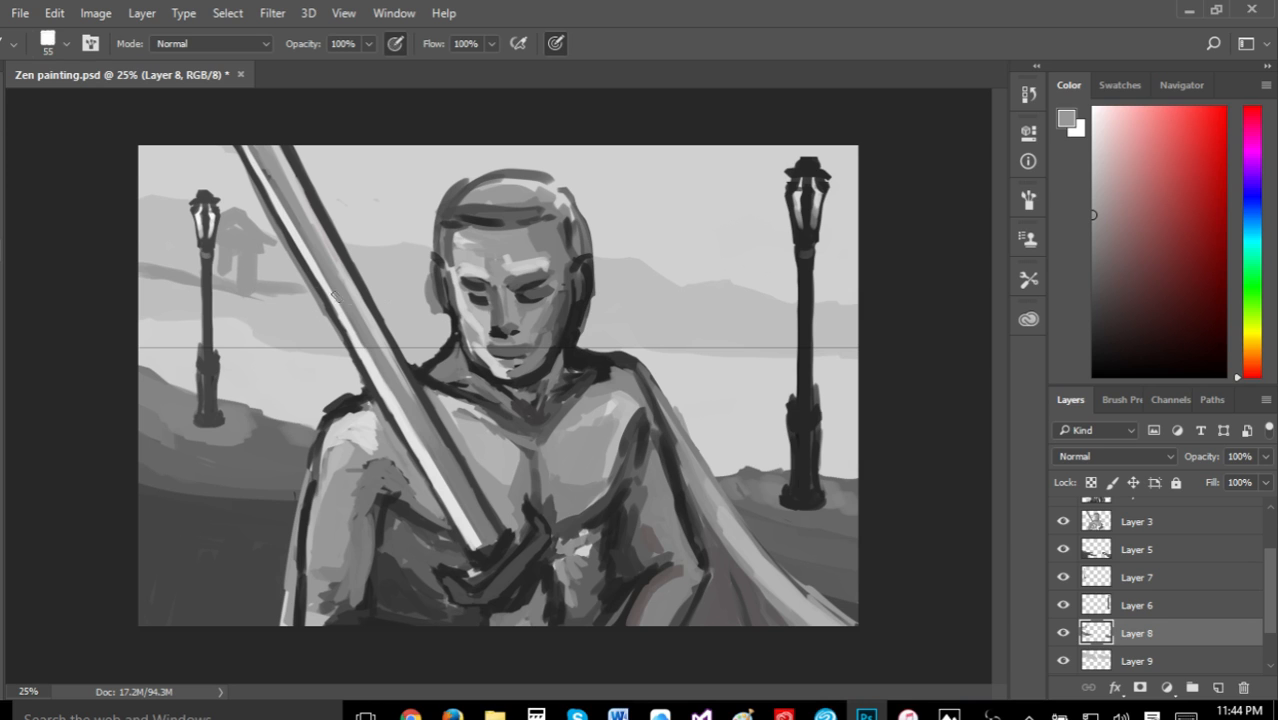
mouse_move(298, 302)
mouse_down()
mouse_move(393, 312)
mouse_move(377, 300)
mouse_move(399, 302)
mouse_move(394, 292)
mouse_move(440, 316)
mouse_up()
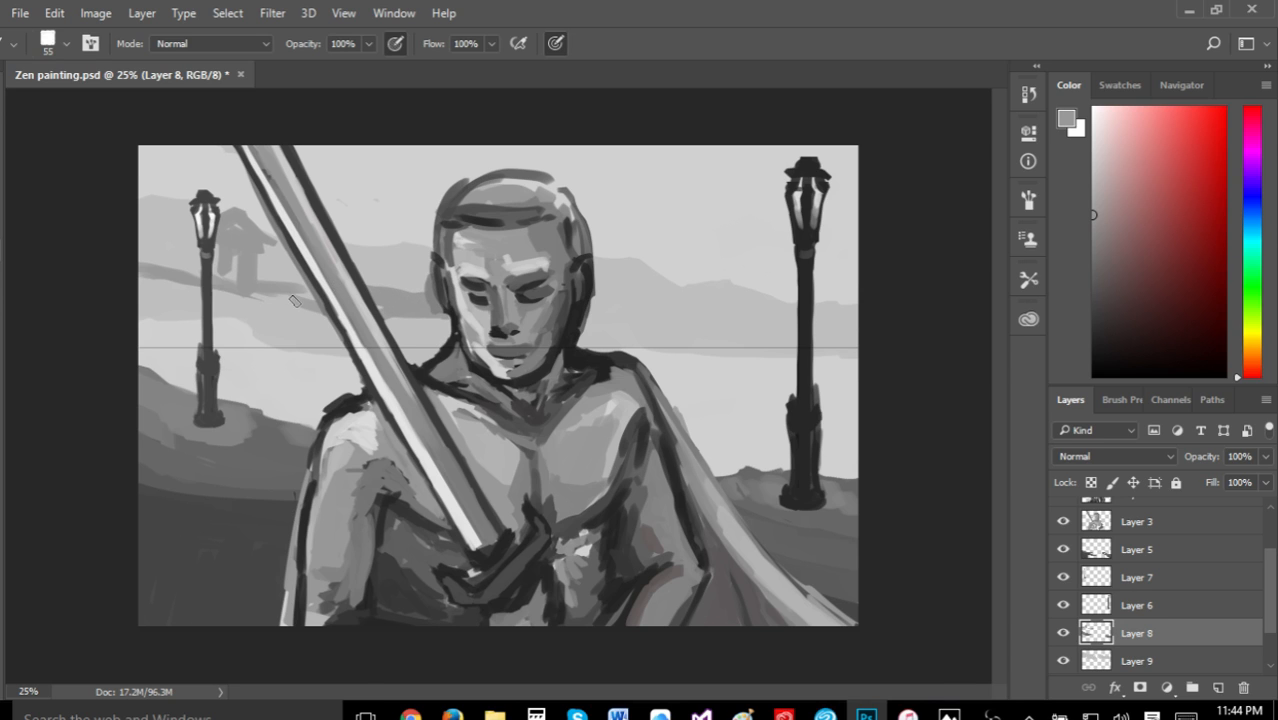
Paint a short grey pier below the shore strip, between the left street lamp and the sword
mouse_move(294, 301)
mouse_down()
mouse_move(276, 300)
mouse_move(262, 333)
mouse_up()
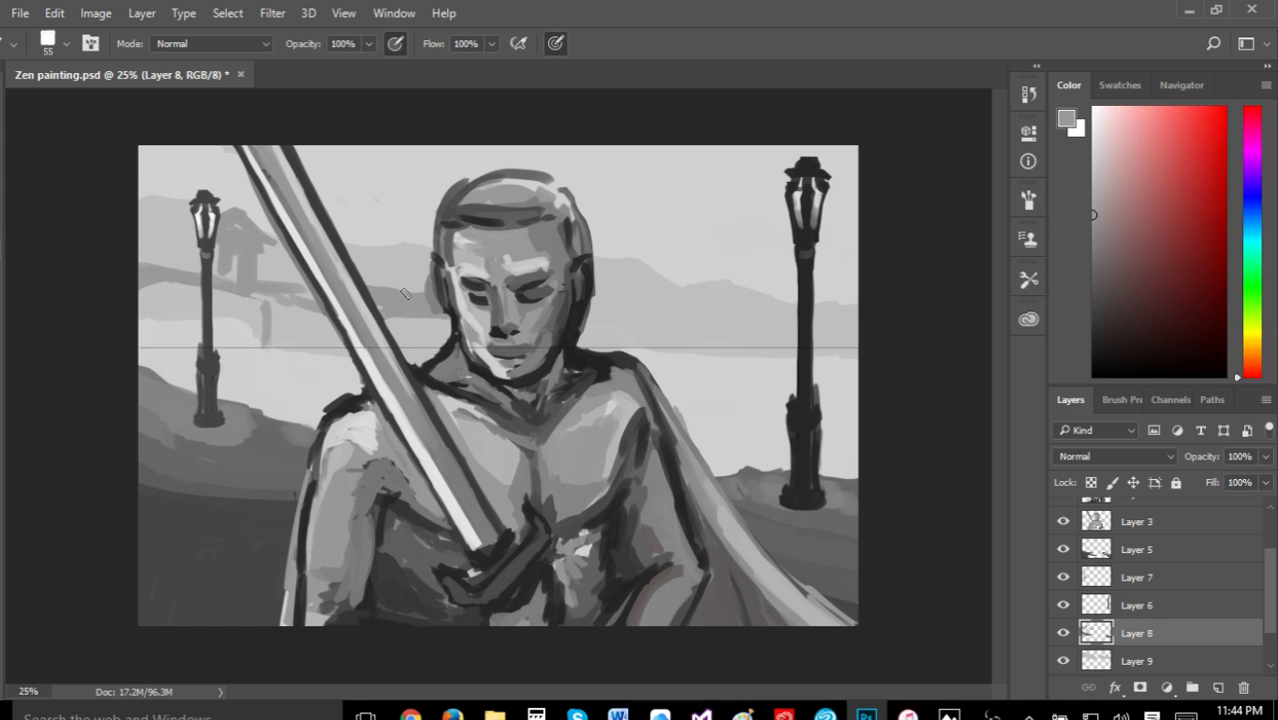
click(907, 714)
click(907, 714)
mouse_move(948, 713)
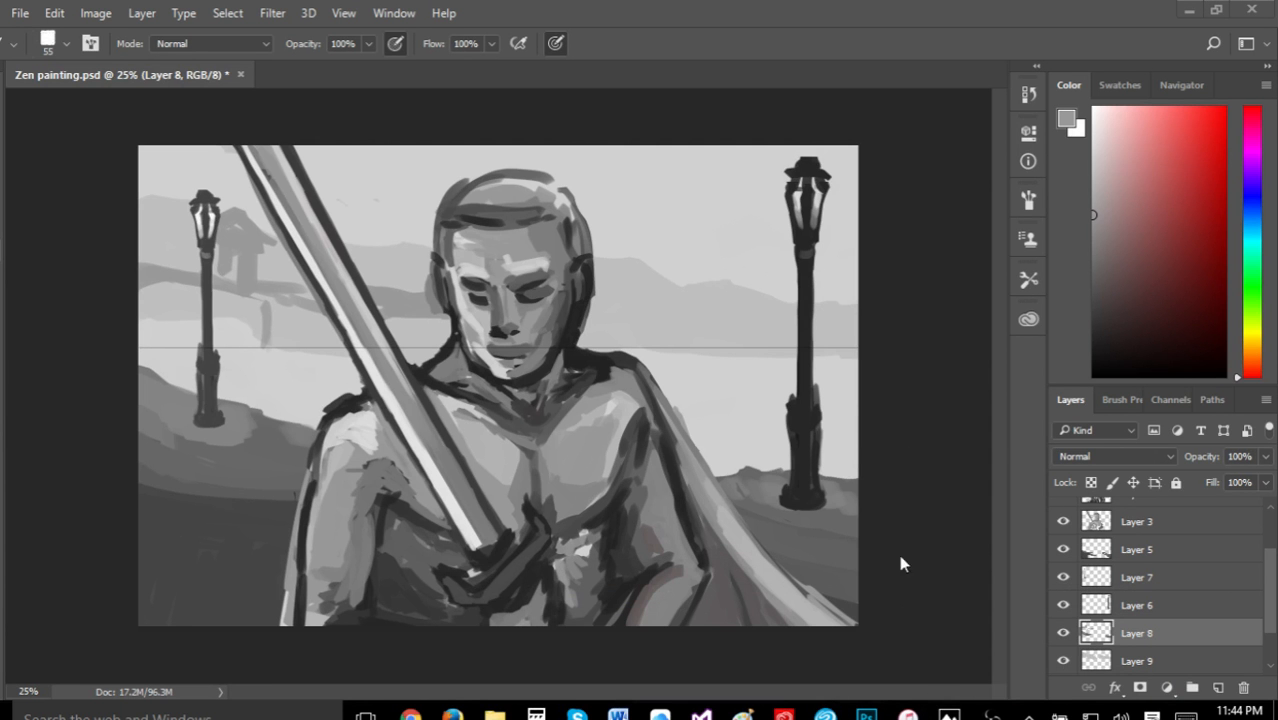
Try a darker grey post on the far shore beside the sword and undo the stroke
click(1093, 253)
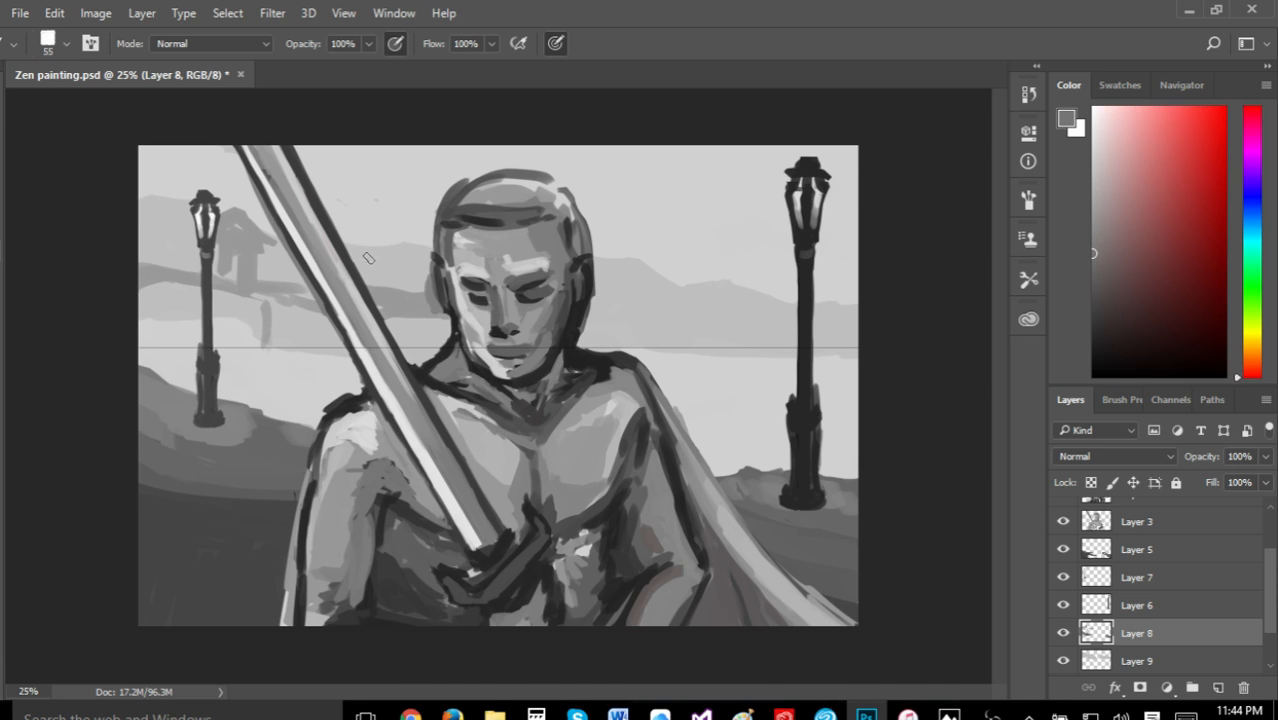
drag(366, 251, 368, 257)
click(54, 13)
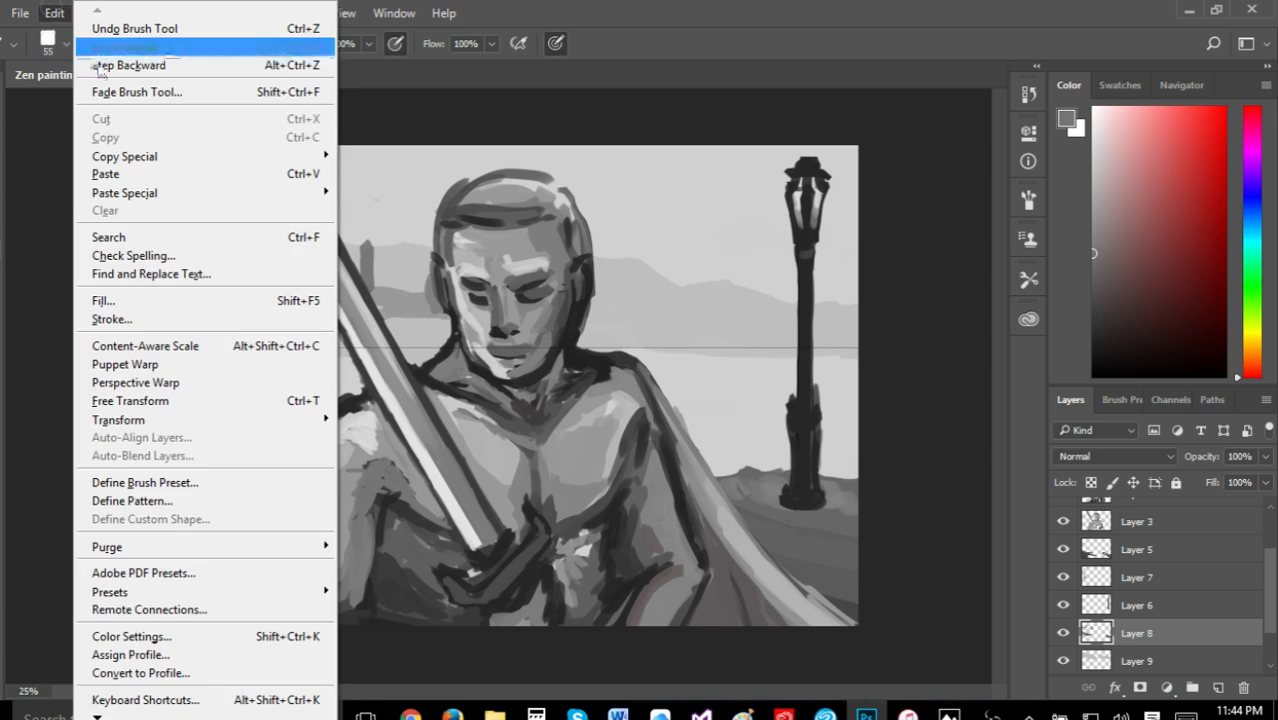
click(105, 46)
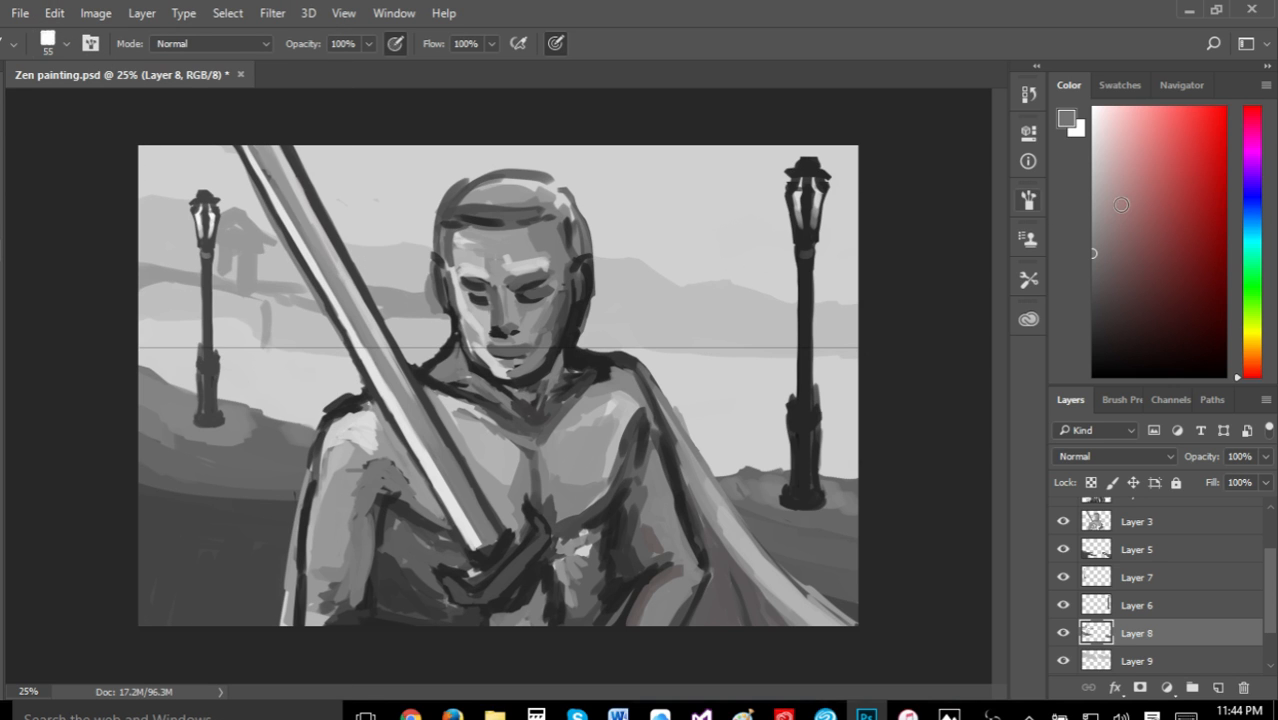
Choose a lighter grey and paint a tall capped tower rising from the far shore between the sword and the figure's head
click(1093, 188)
mouse_move(948, 712)
mouse_move(358, 185)
mouse_down()
mouse_move(364, 292)
mouse_move(362, 190)
mouse_move(347, 183)
mouse_move(368, 170)
mouse_move(350, 160)
mouse_move(368, 169)
mouse_up()
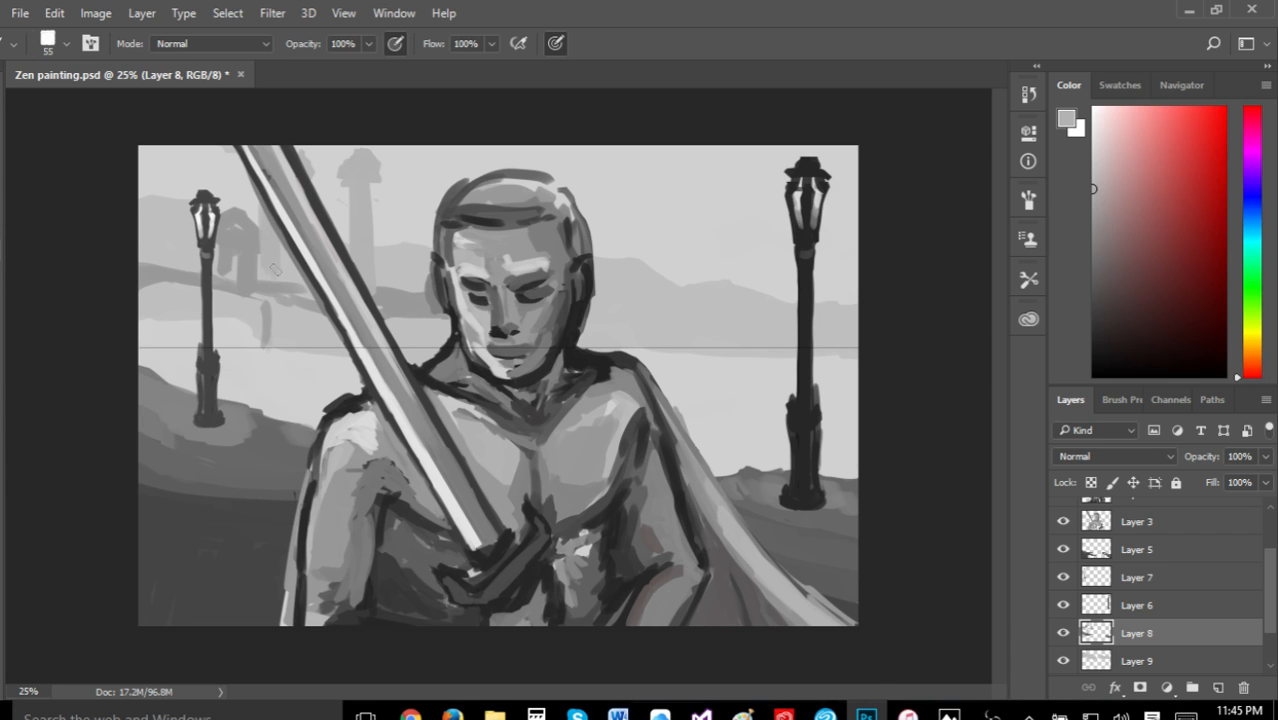
Add a curved arch sloping down from the tall tower and smaller spired towers beside the figure's head, using the reference images
mouse_move(948, 712)
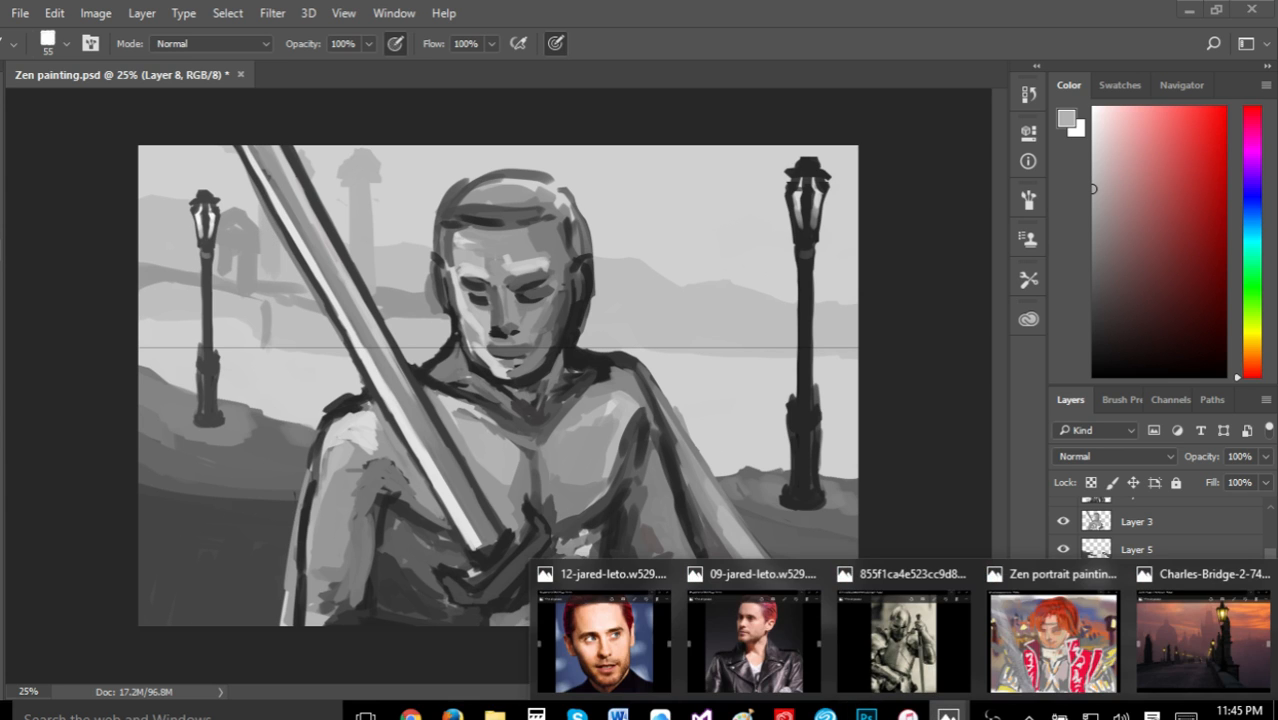
click(296, 236)
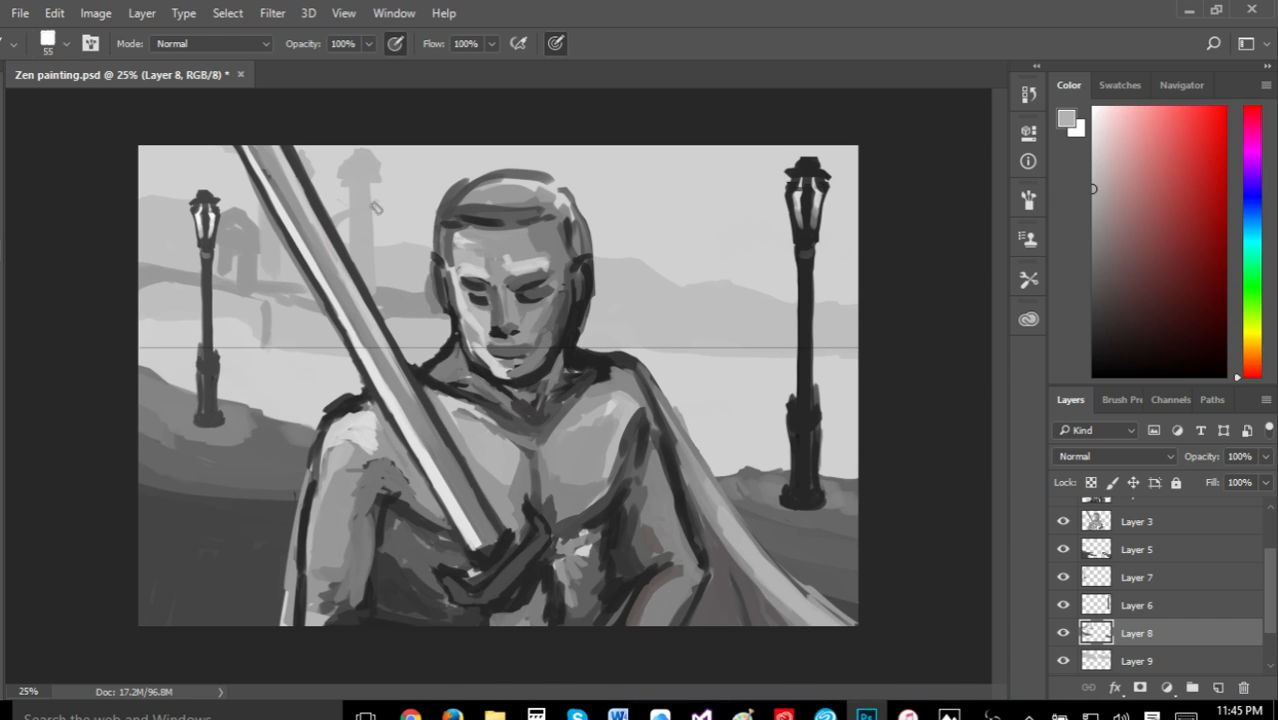
mouse_move(387, 205)
mouse_down()
mouse_move(413, 222)
mouse_move(335, 213)
mouse_move(376, 193)
mouse_move(415, 228)
mouse_move(407, 253)
mouse_up()
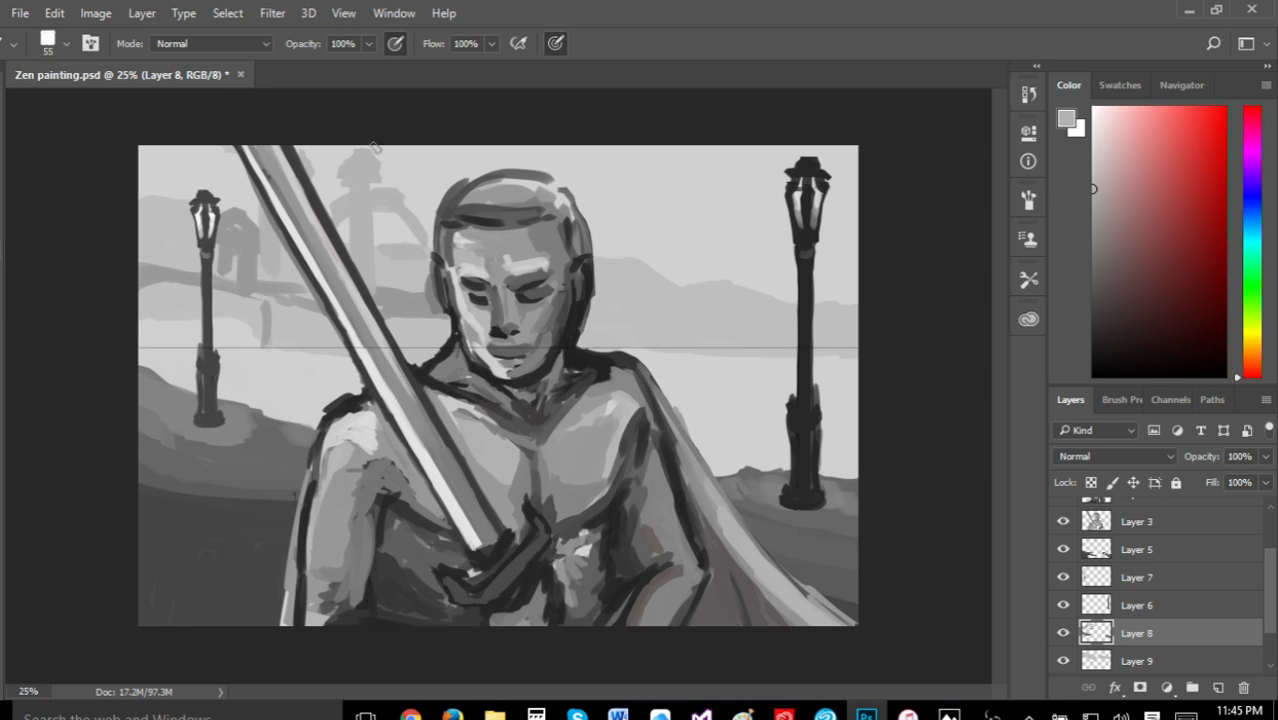
mouse_move(948, 712)
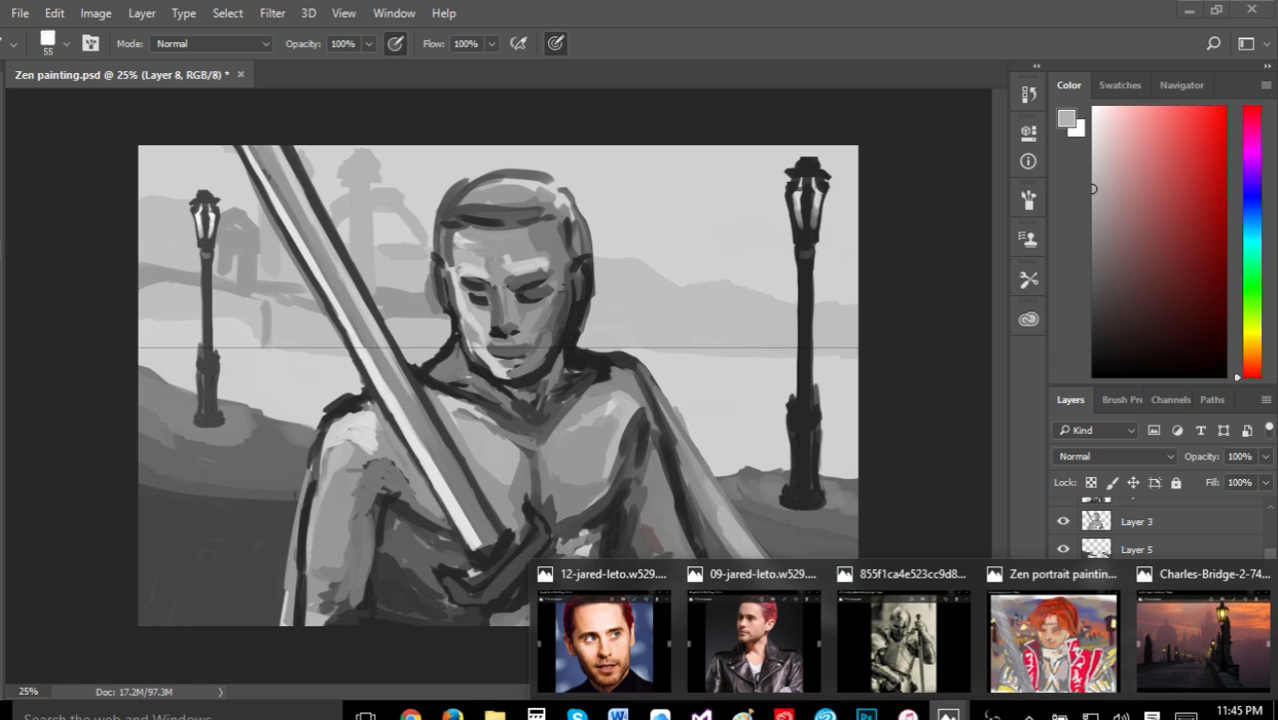
click(424, 228)
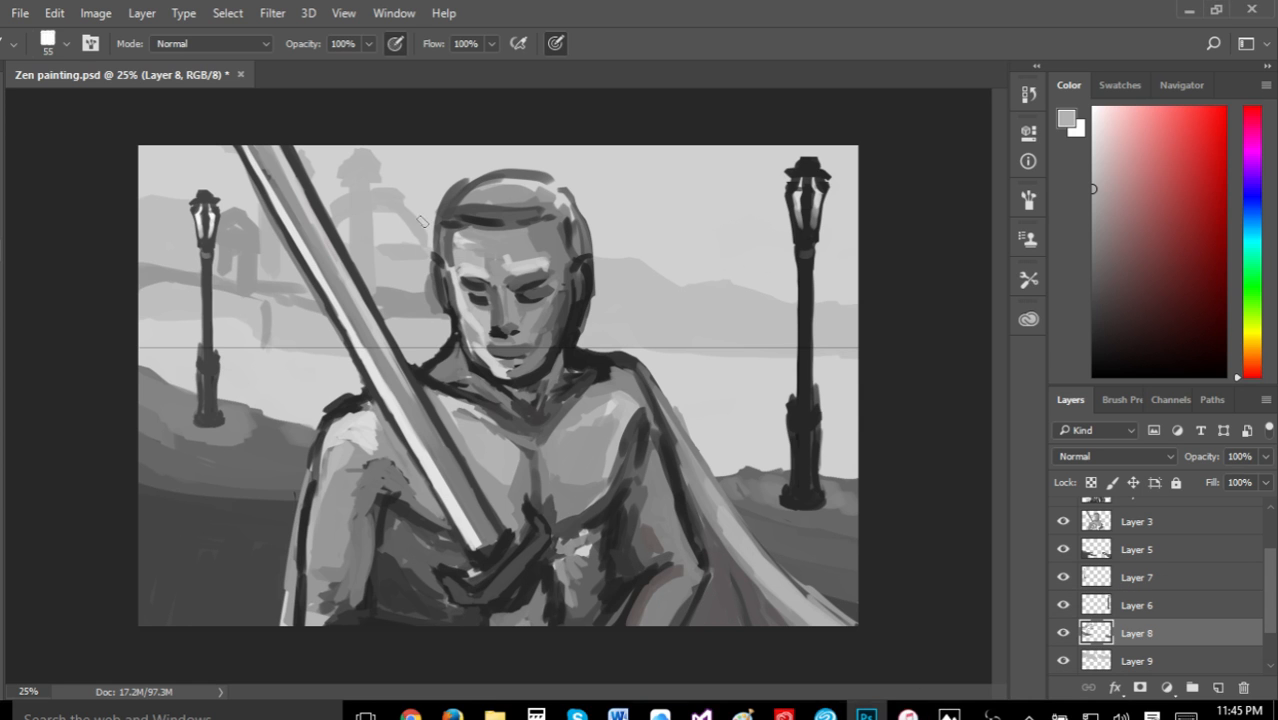
drag(428, 178, 431, 236)
mouse_move(431, 185)
mouse_down()
mouse_move(418, 151)
mouse_move(431, 135)
mouse_move(444, 174)
mouse_up()
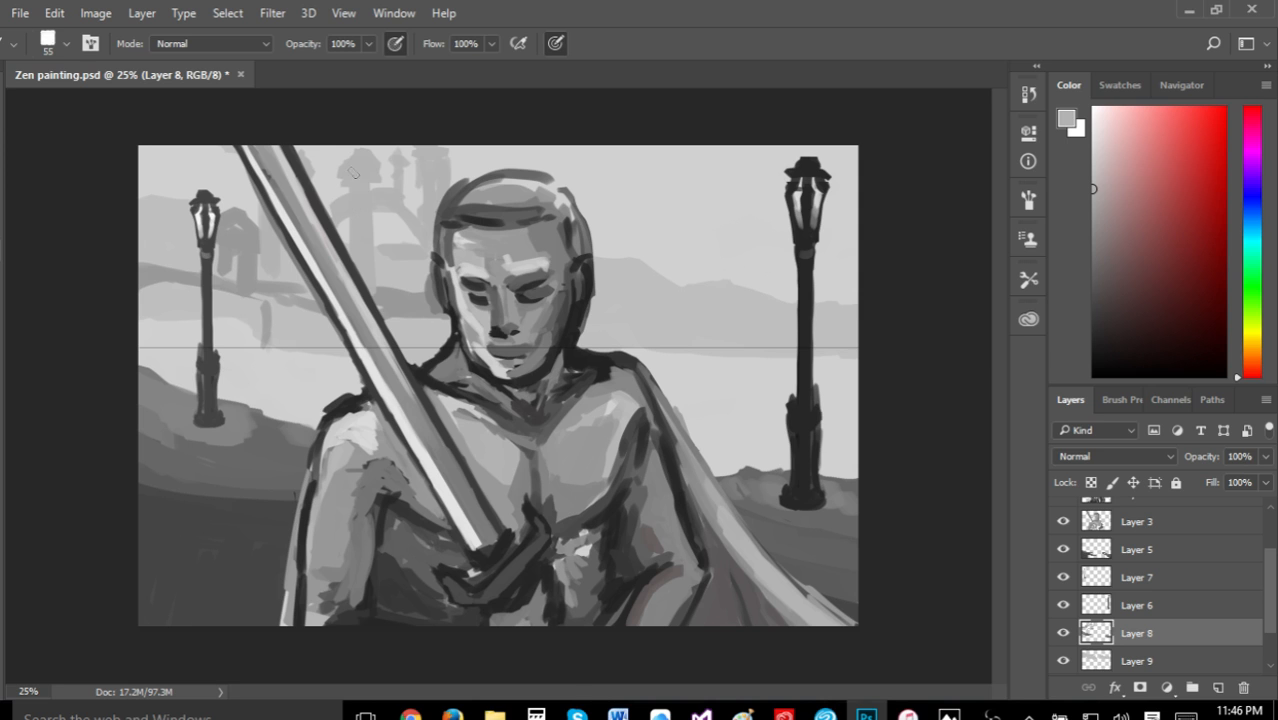
Revert the painting to its last saved version and undo that revert
click(18, 14)
click(60, 265)
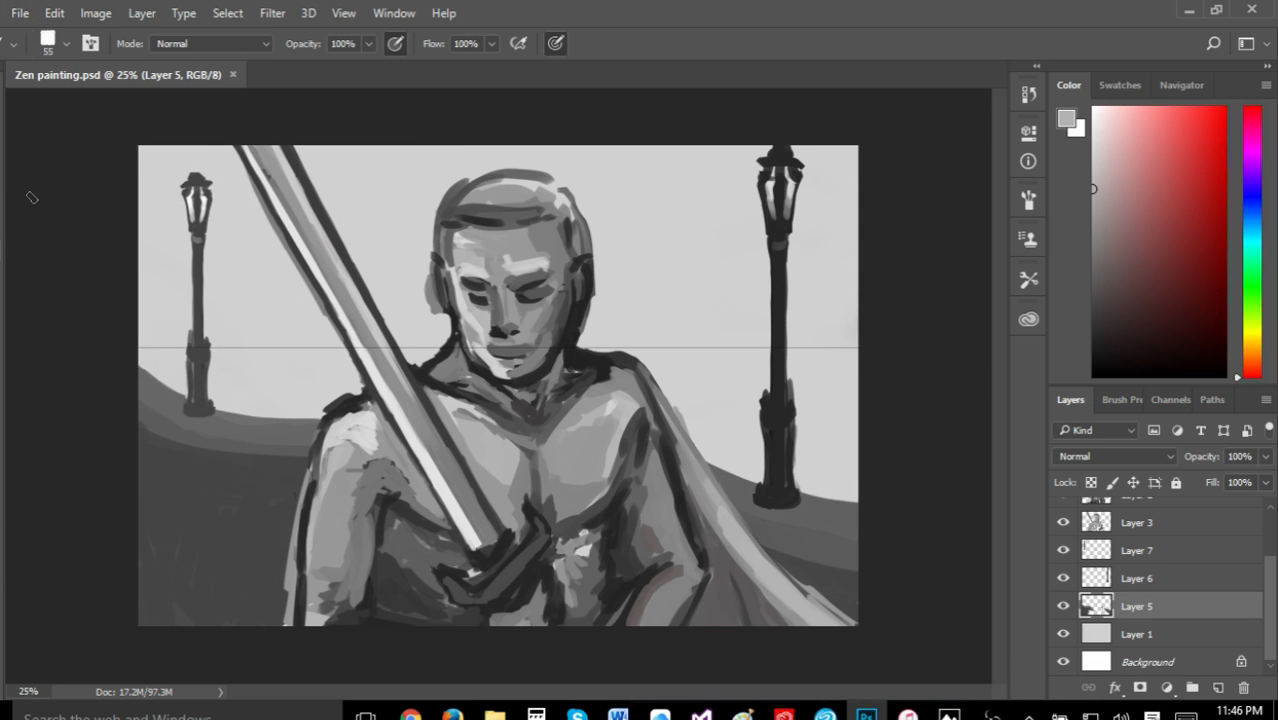
click(52, 14)
click(110, 28)
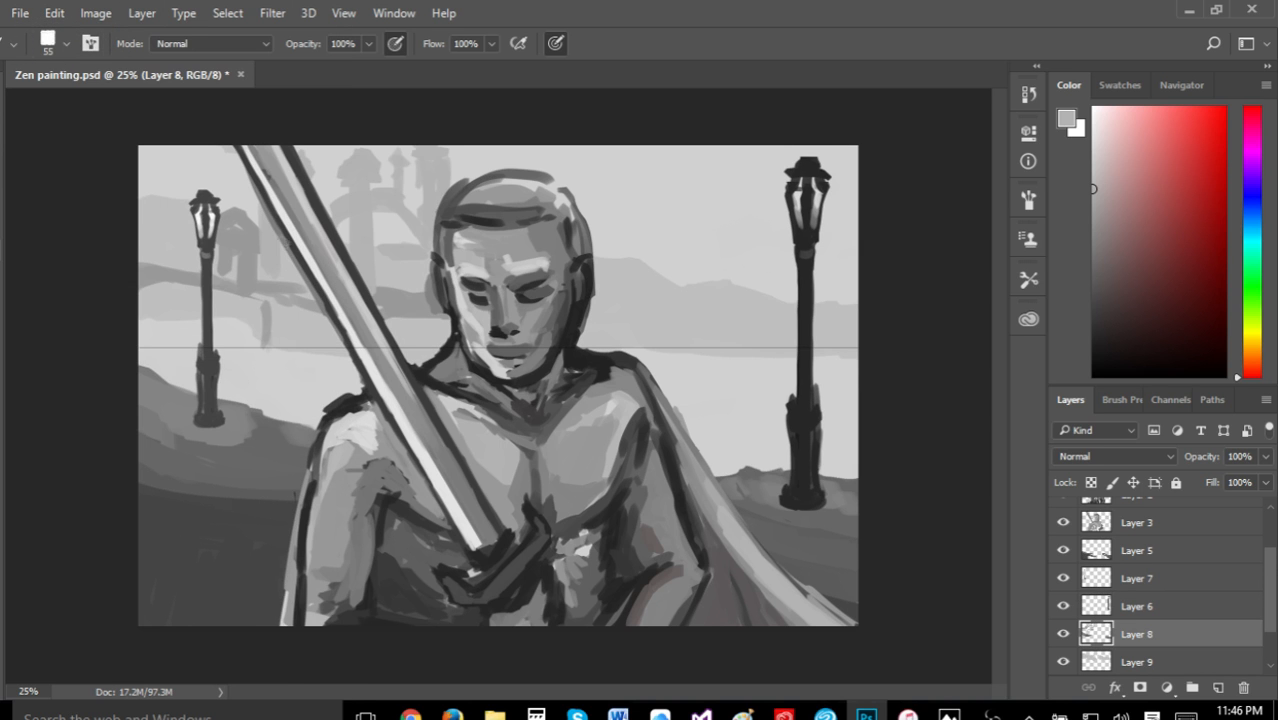
Save the painting with the new background towers to Zen painting.psd
click(54, 13)
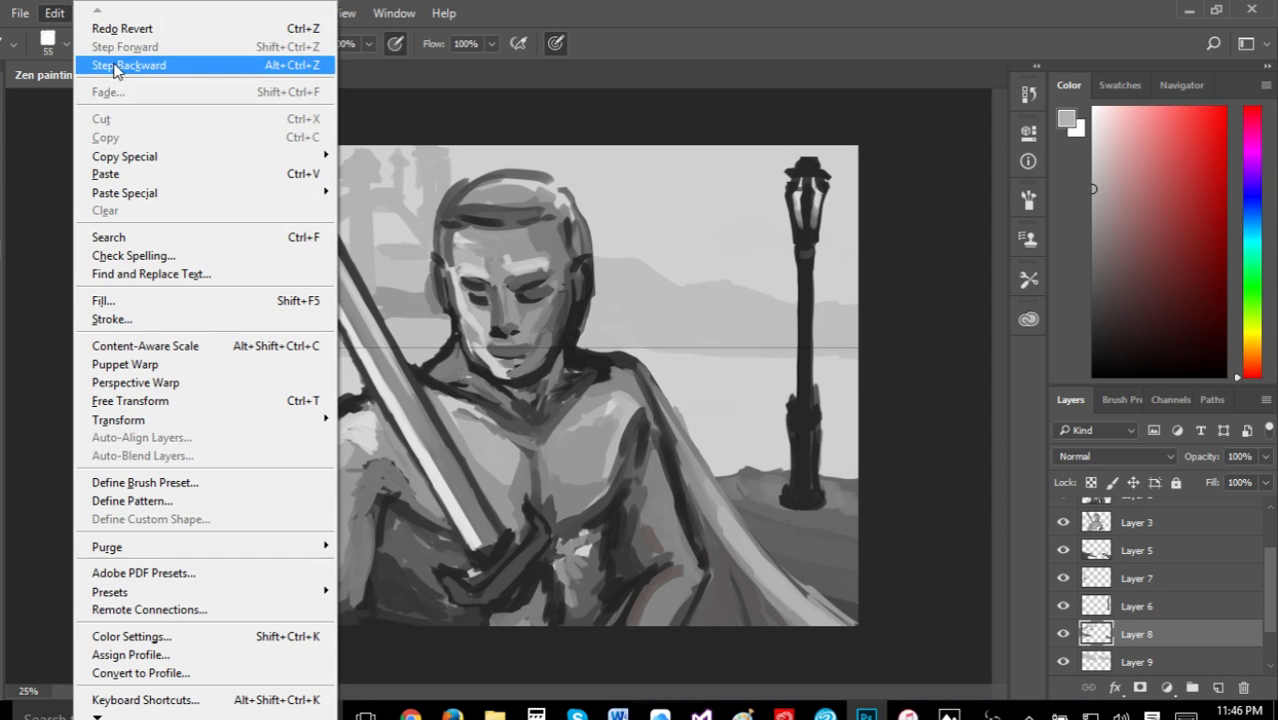
click(53, 8)
click(54, 8)
click(82, 61)
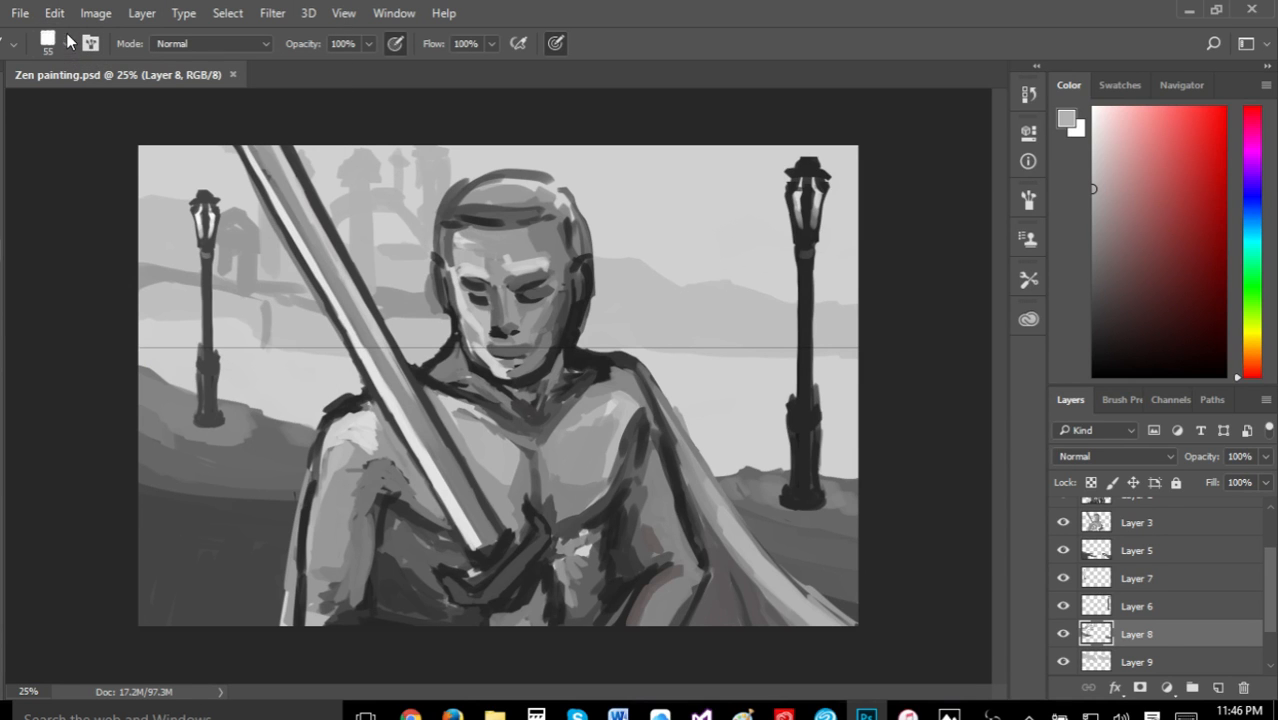